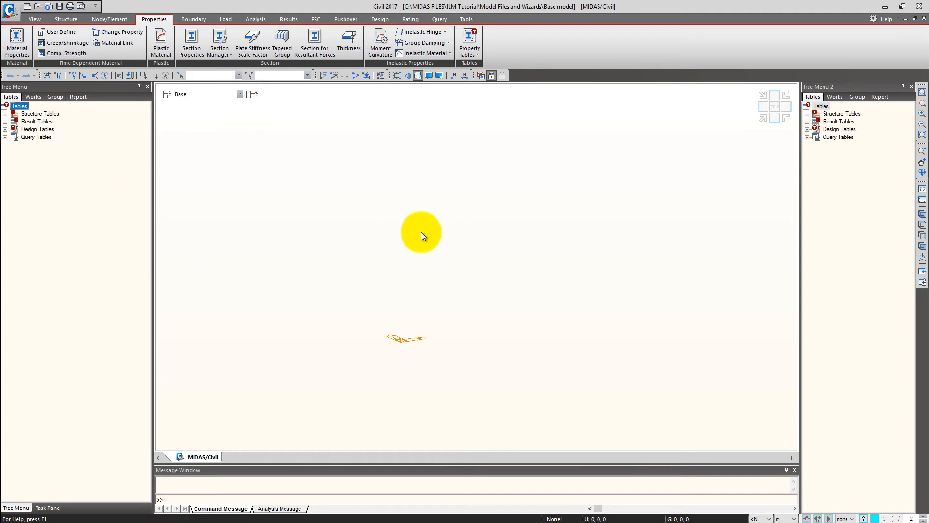
click(33, 20)
click(65, 19)
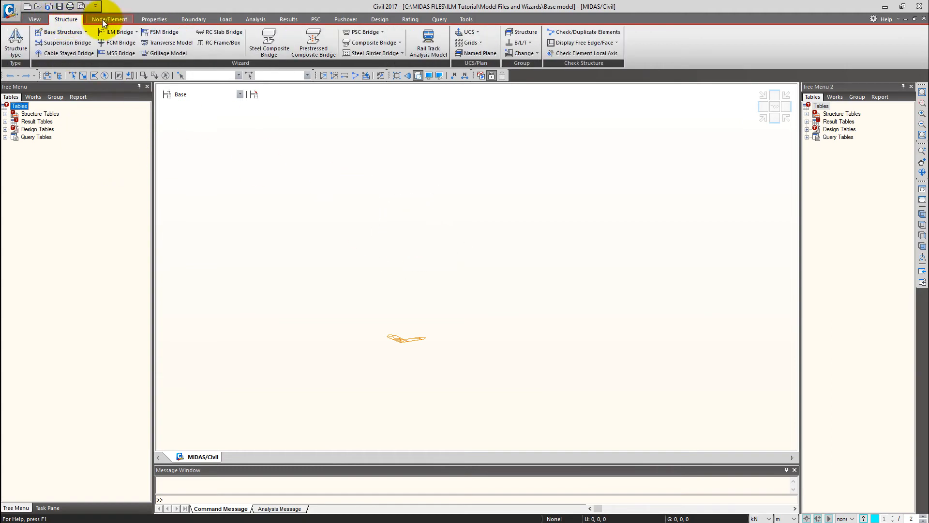
click(109, 20)
click(142, 19)
click(37, 19)
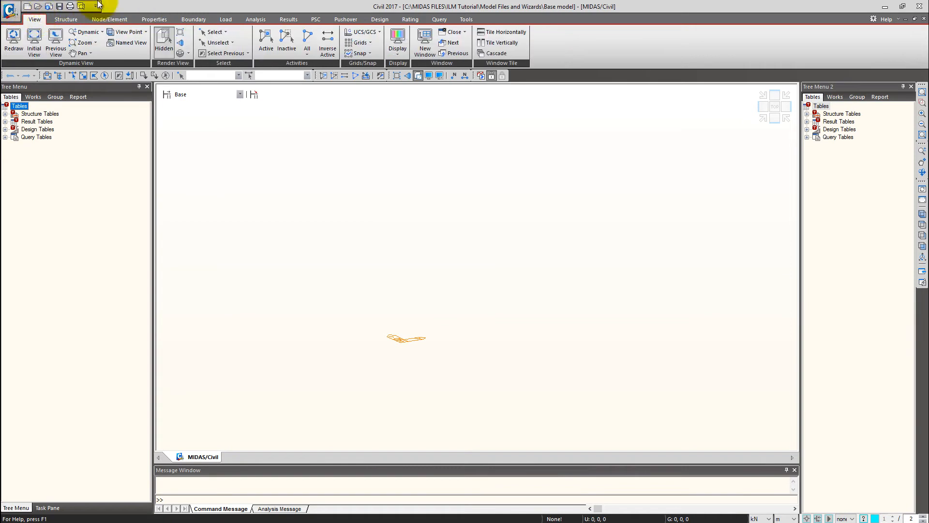
click(11, 10)
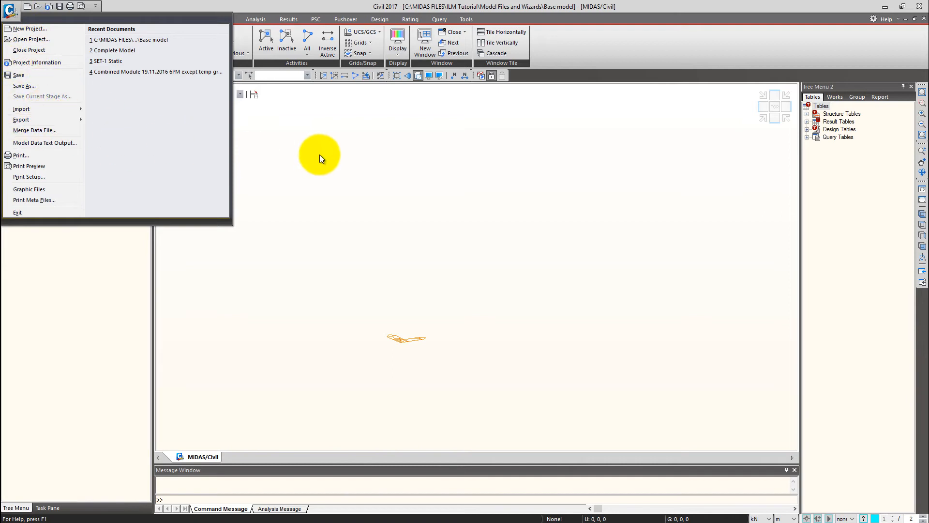
click(318, 155)
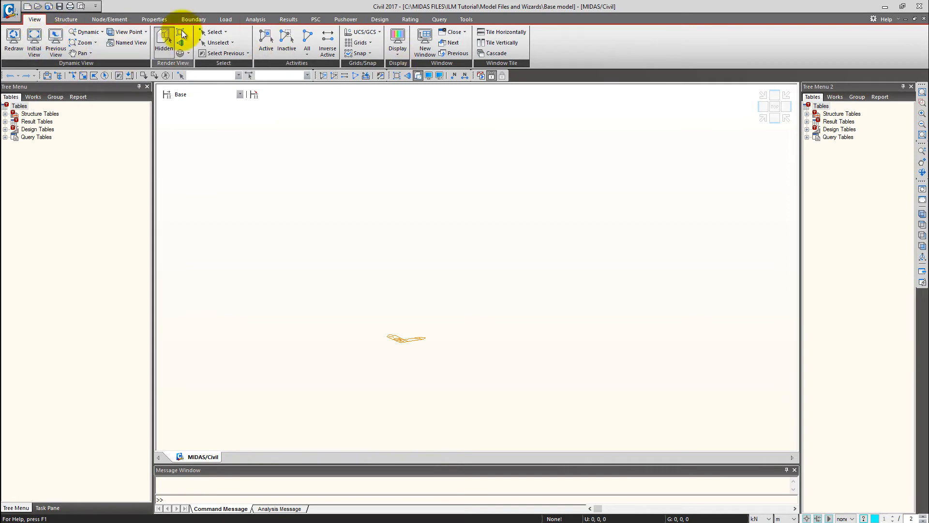
click(67, 20)
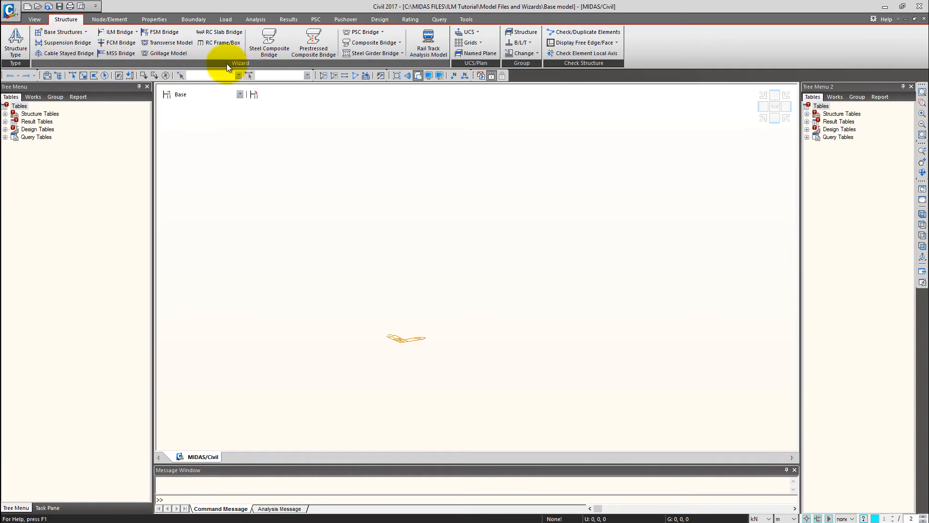
click(117, 20)
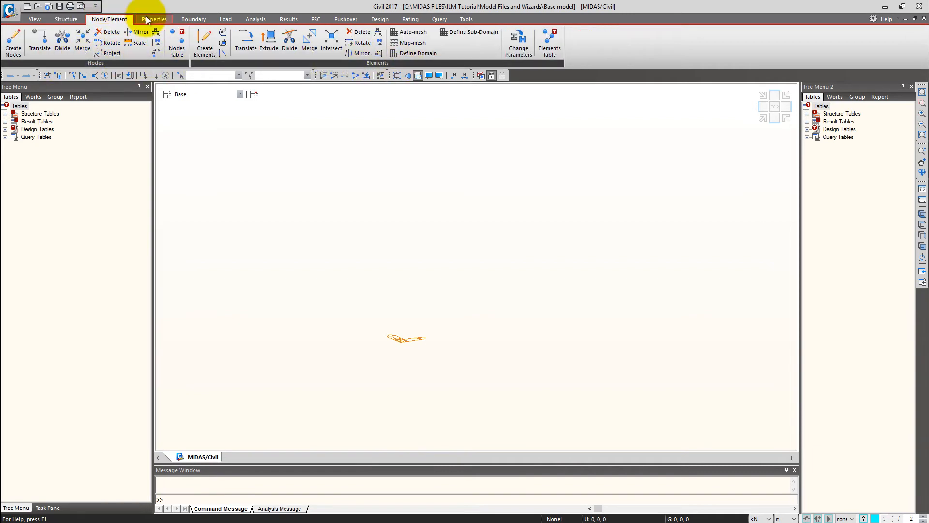
click(160, 20)
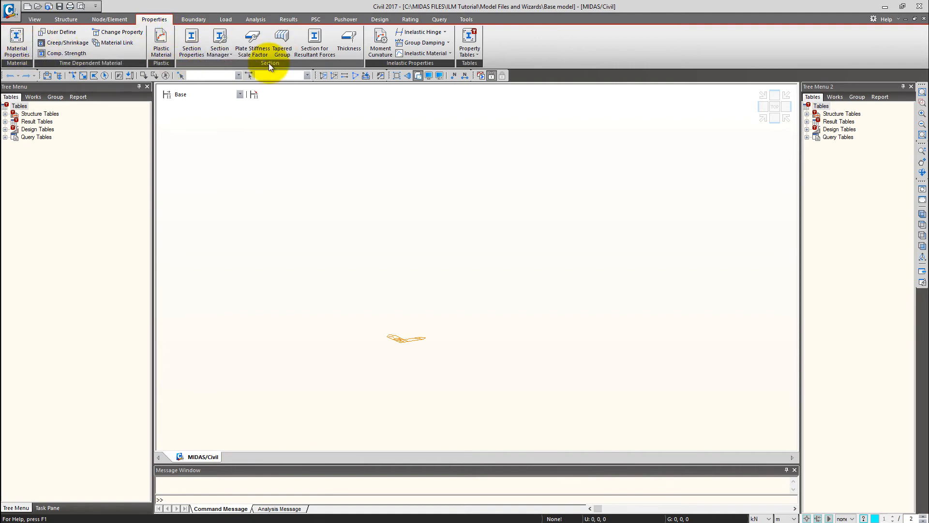
click(201, 17)
click(228, 20)
click(261, 20)
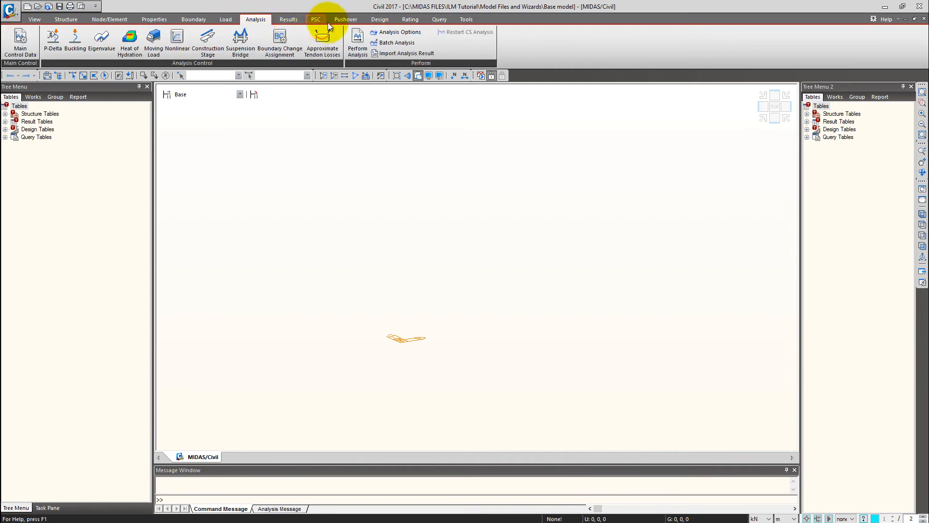
click(466, 19)
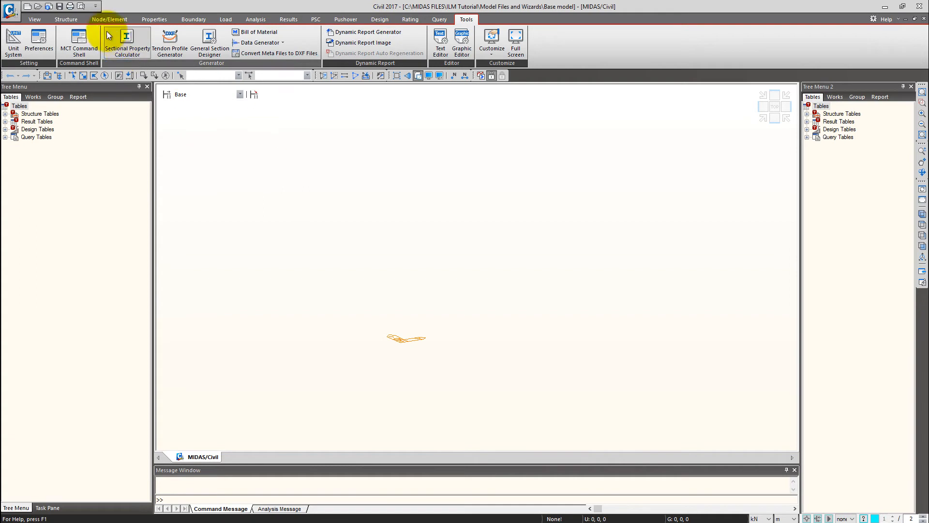
click(69, 19)
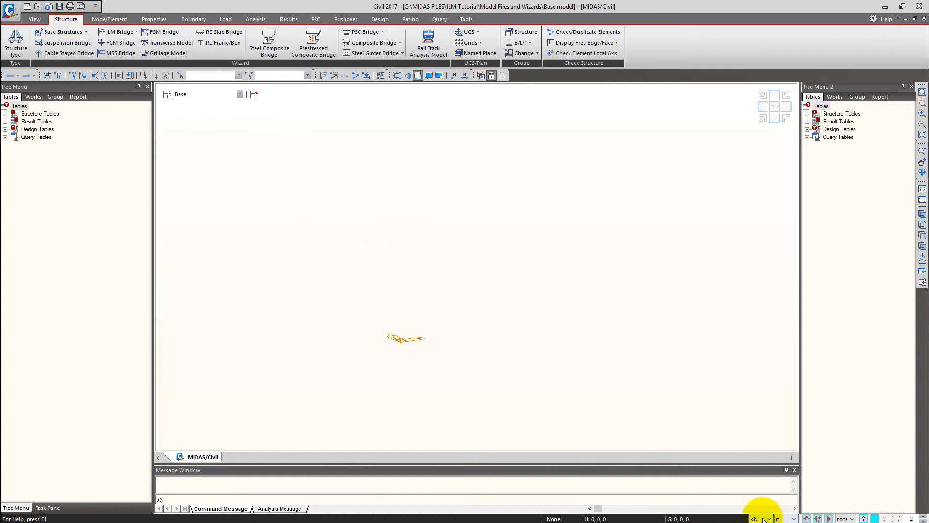
click(764, 518)
click(765, 519)
click(765, 519)
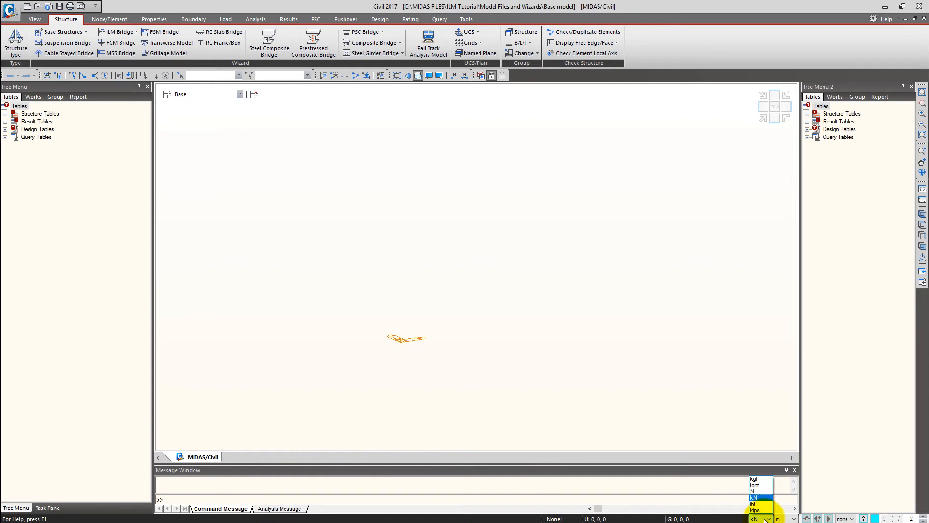
click(767, 519)
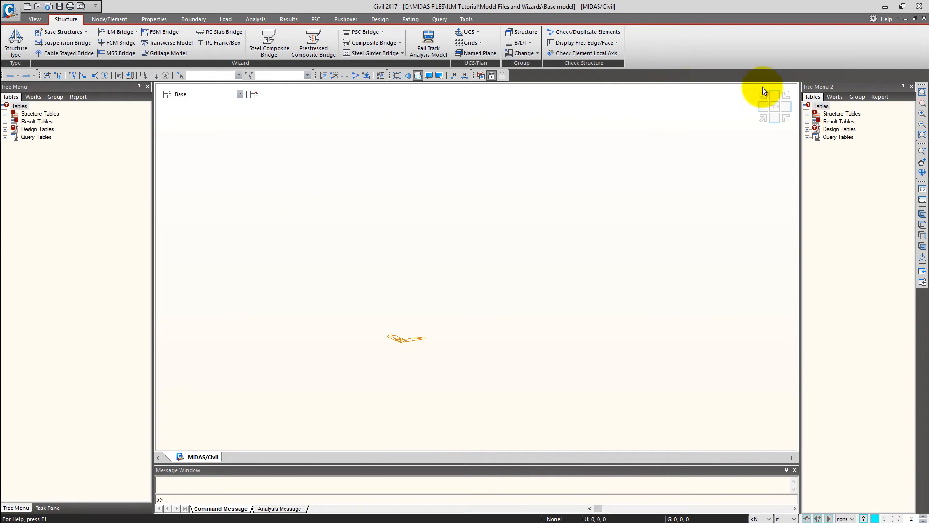
right_click(664, 76)
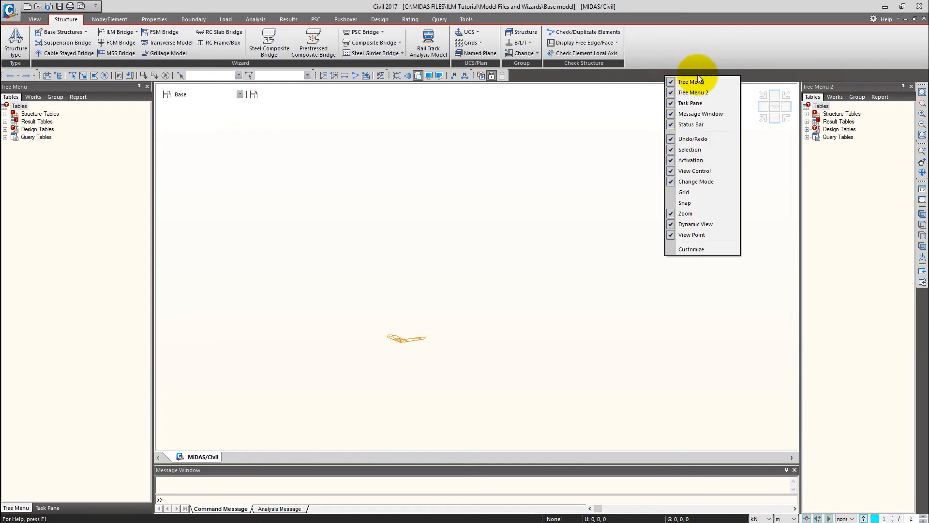
click(586, 128)
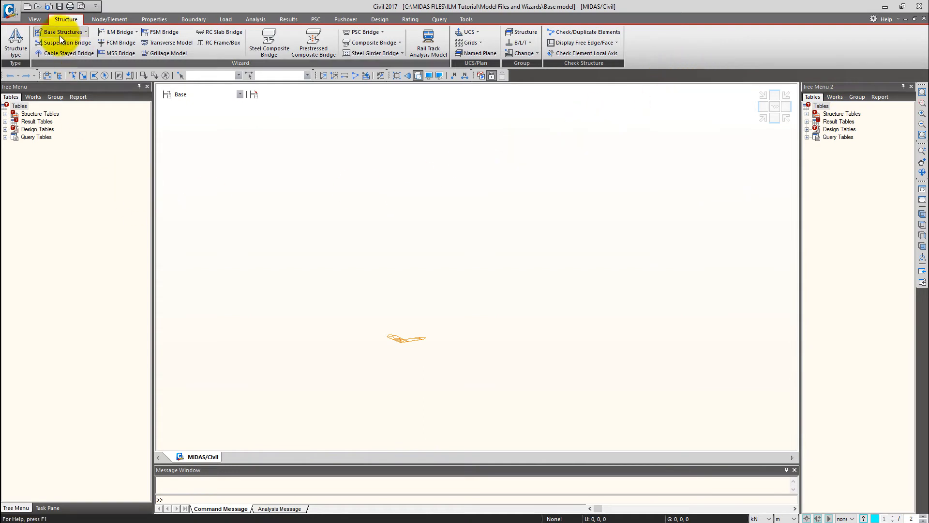
click(34, 19)
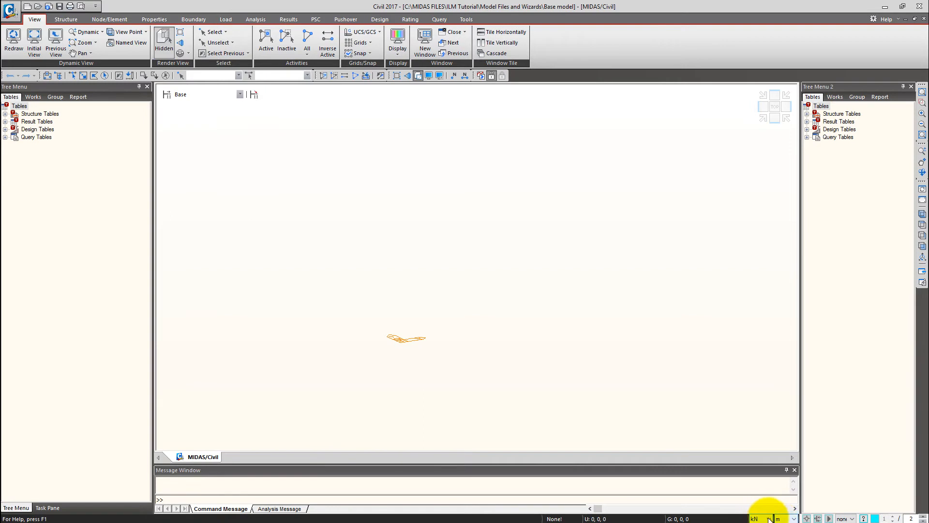
Start a new material named C50/60 and set its type of design to Concrete.
click(152, 21)
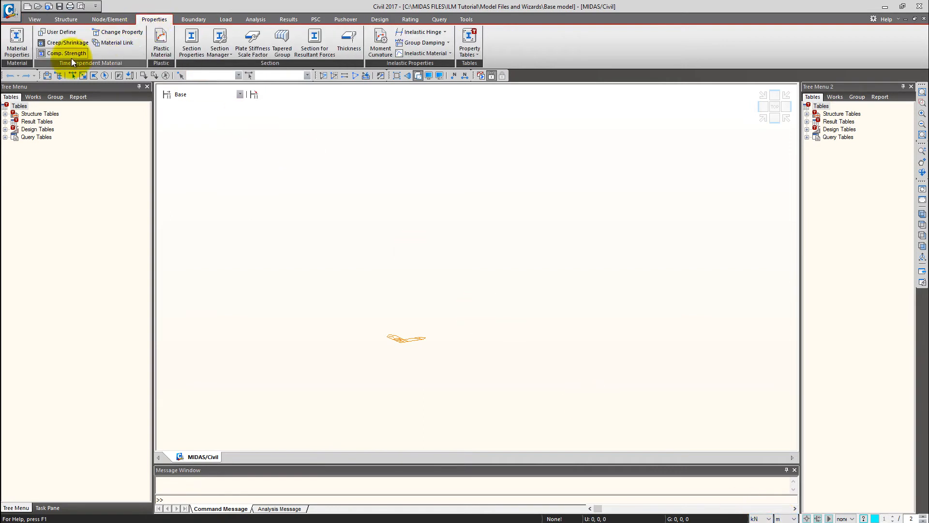
click(22, 42)
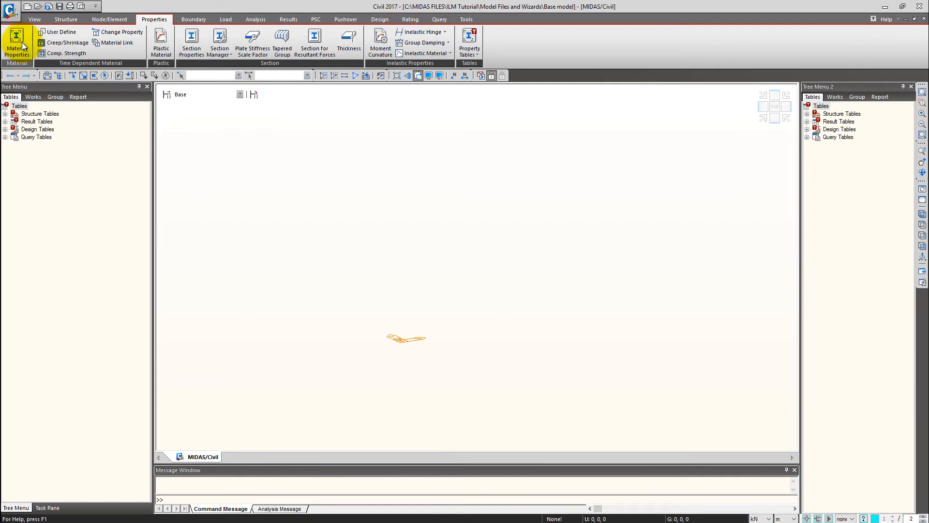
click(428, 114)
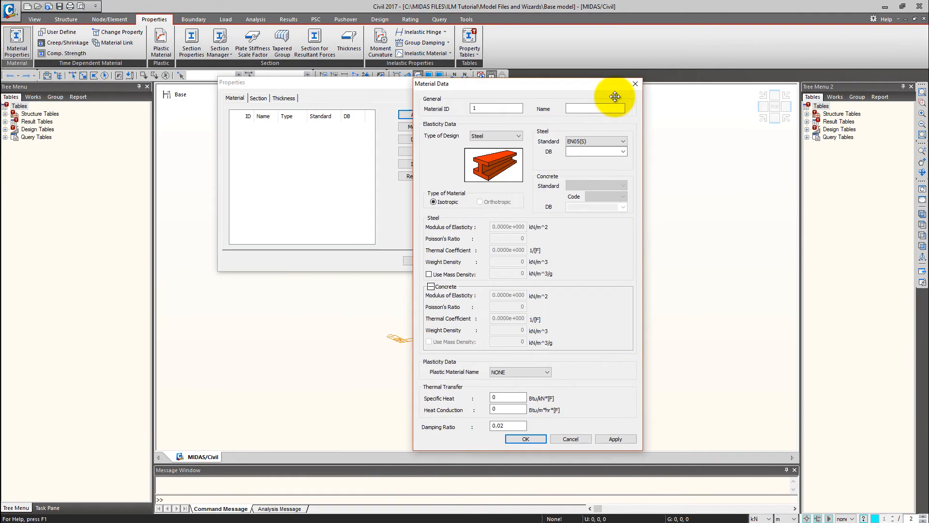
click(603, 100)
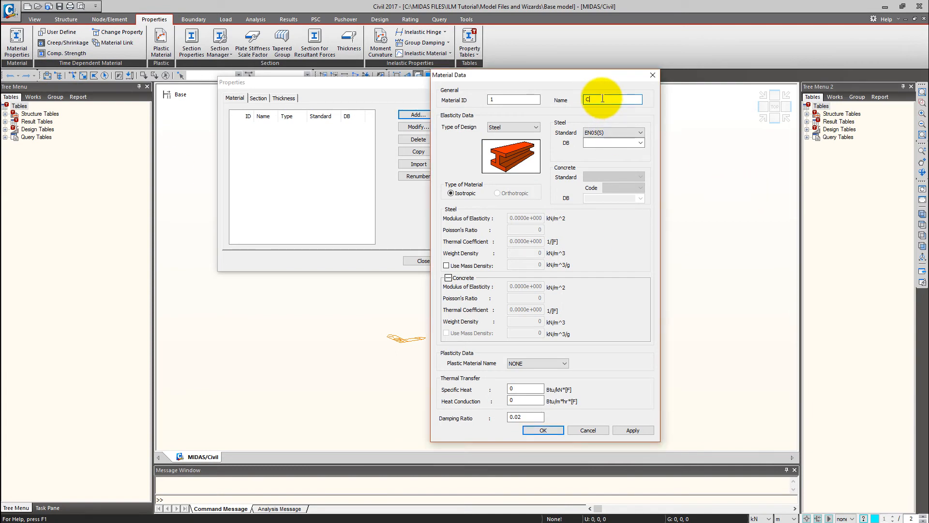
click(536, 127)
click(524, 142)
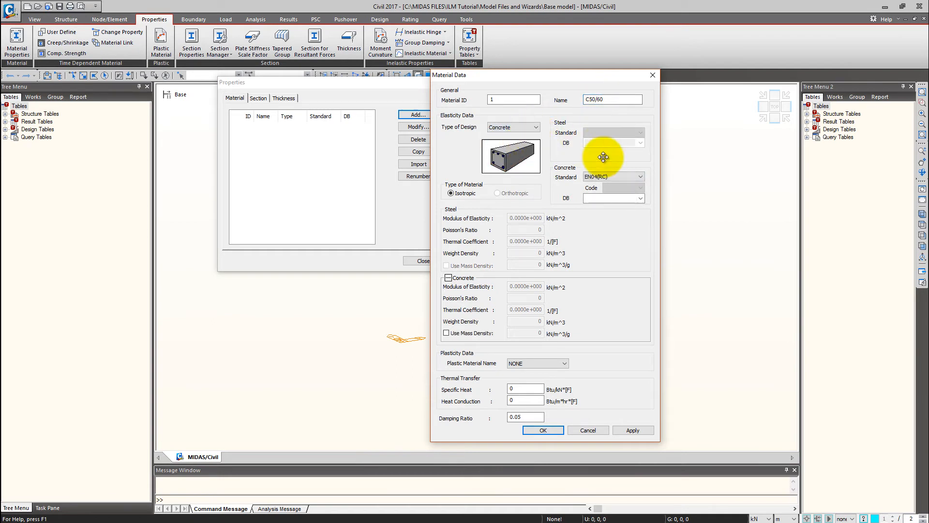
Assign the C50/60 grade of the EN04(RC) standard to the concrete material, collapse its concrete data and save it.
click(640, 198)
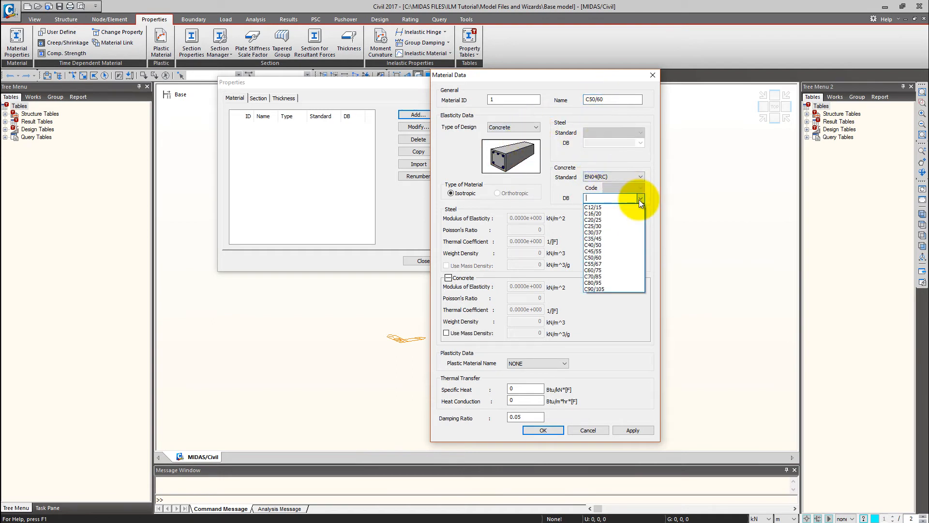
click(612, 258)
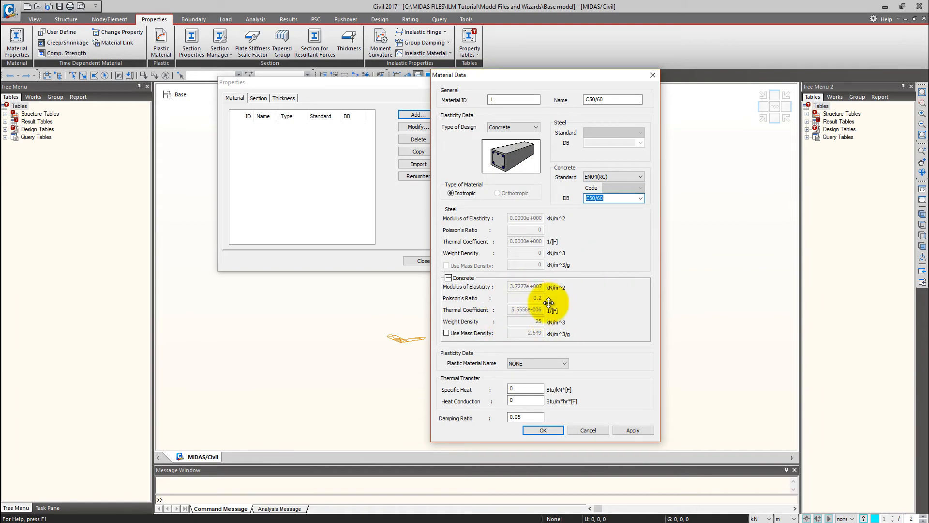
click(448, 278)
click(448, 278)
click(448, 278)
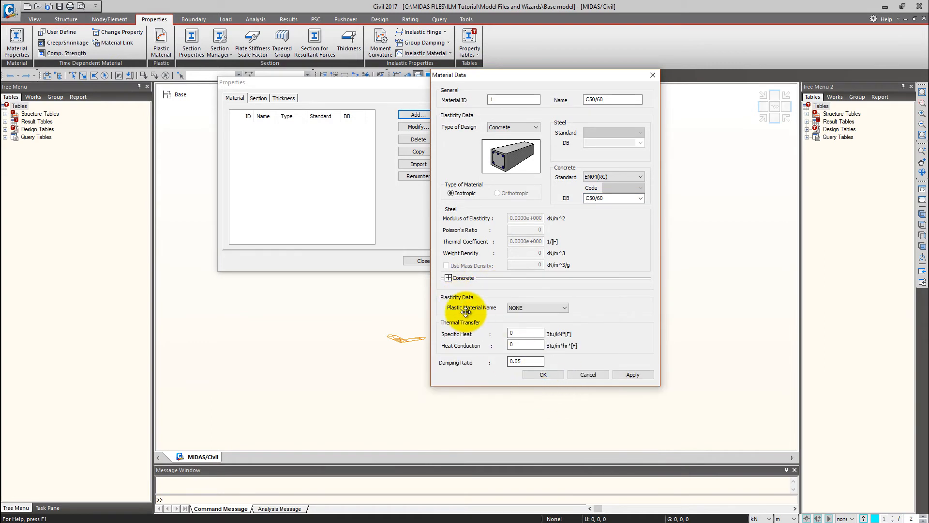
click(550, 376)
Add a steel material named S450 using the S450 grade of the EN05(S) standard and finish the material definitions.
click(422, 114)
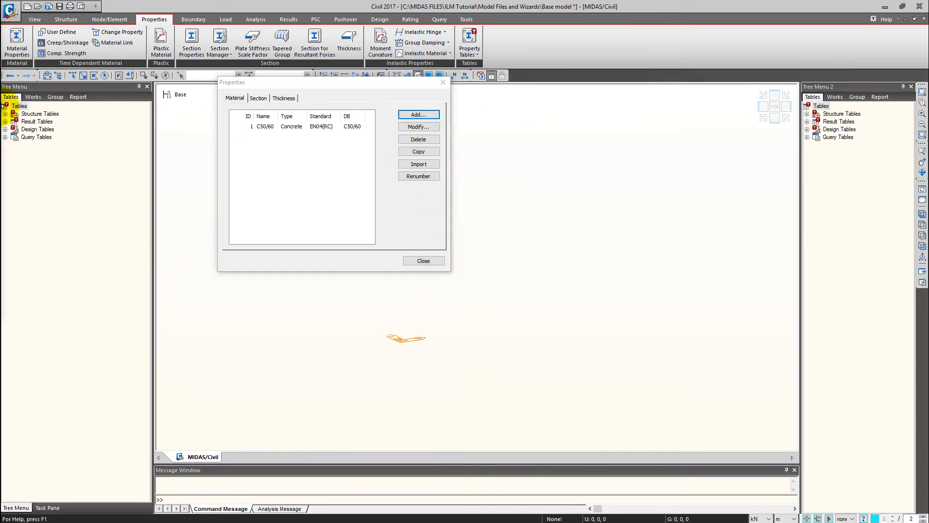
drag(371, 43, 643, 53)
click(647, 78)
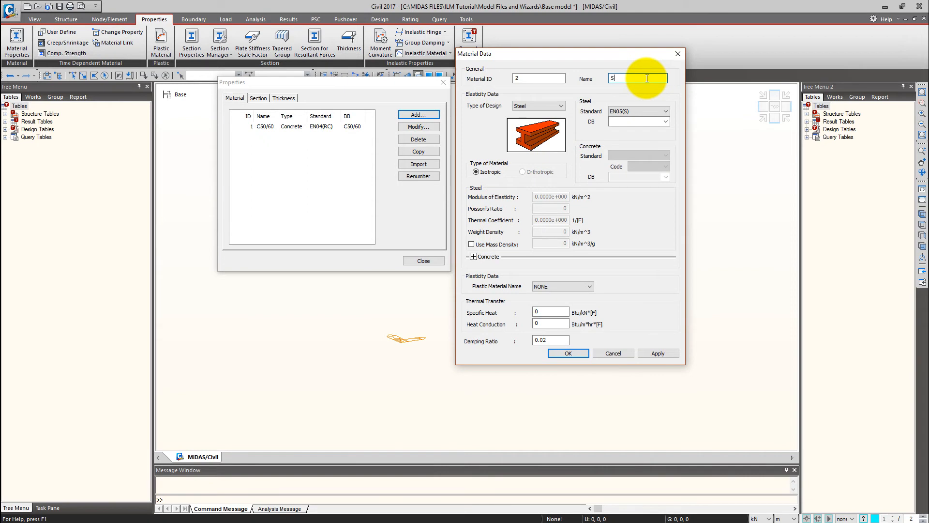
click(663, 120)
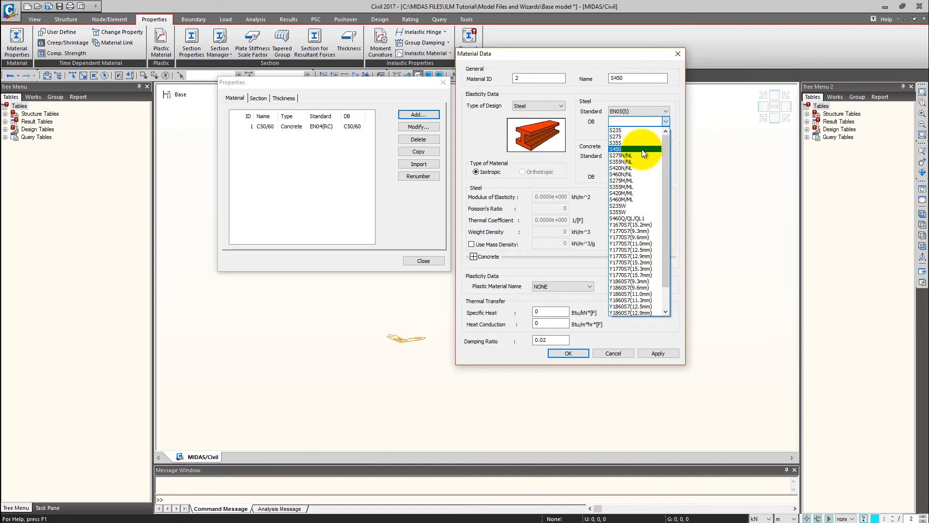
click(641, 150)
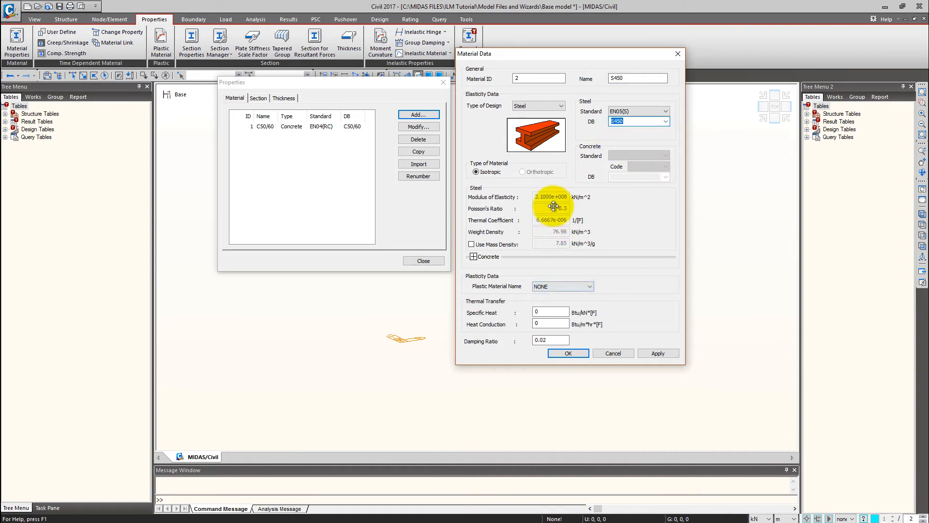
click(581, 352)
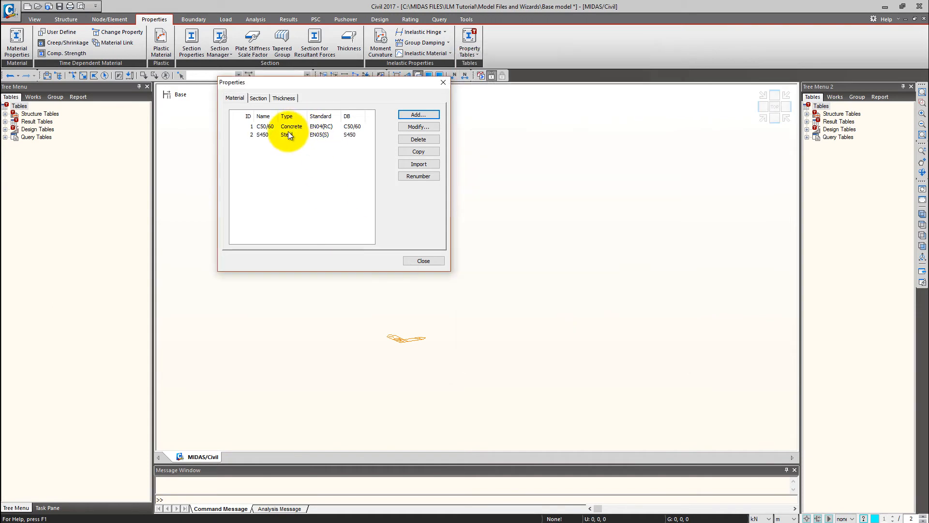
click(423, 261)
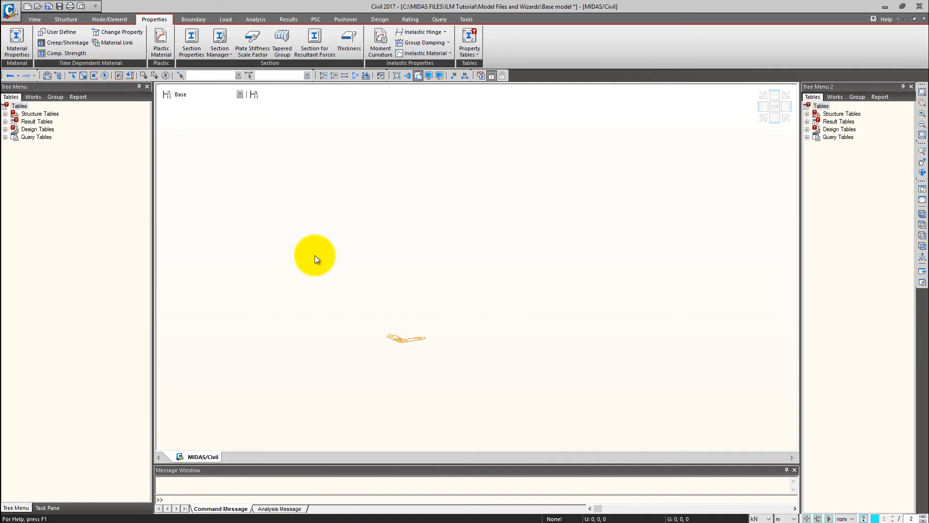
Set the working units to N for force and mm for length.
click(757, 519)
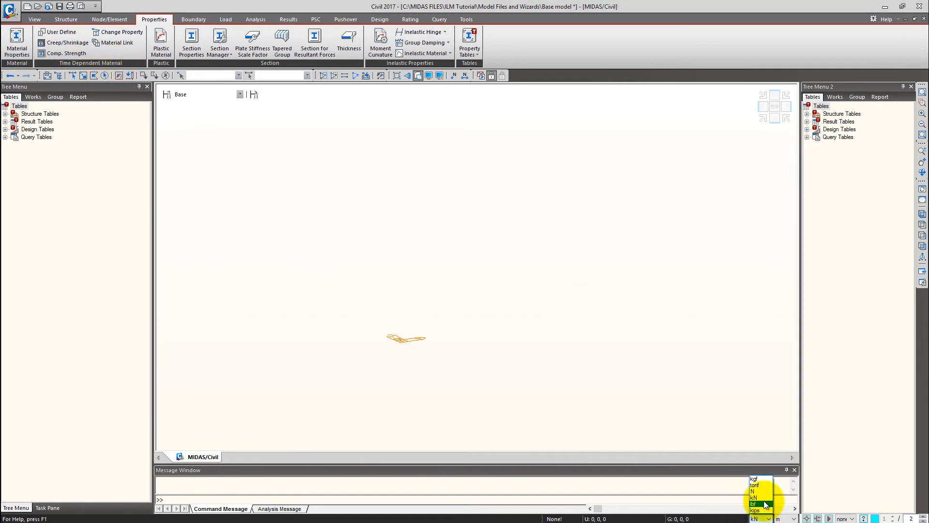
click(758, 479)
click(785, 518)
click(779, 485)
Start a creep and shrinkage material named C50/60 C&S with the CEB-FIP(1990) code and a 28-day compressive strength of 50 N/mm^2.
click(72, 44)
drag(480, 219, 430, 152)
click(489, 165)
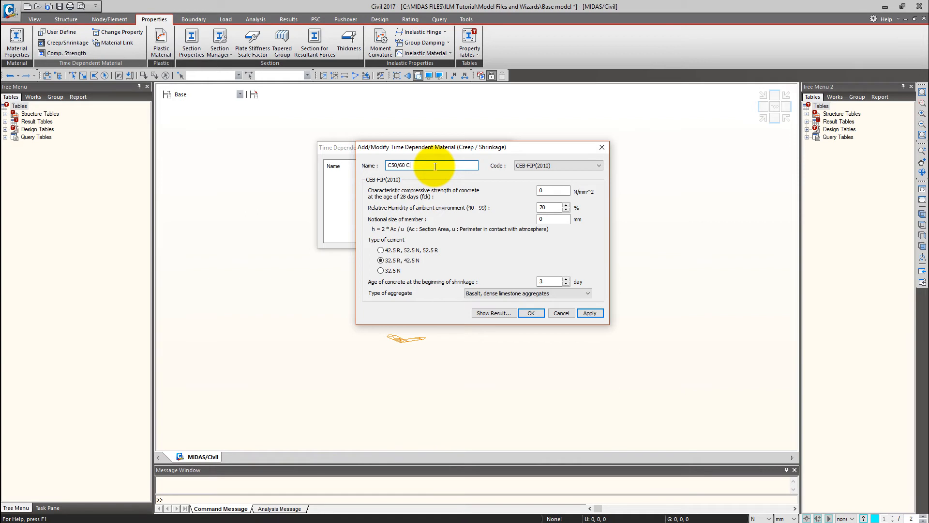
click(558, 166)
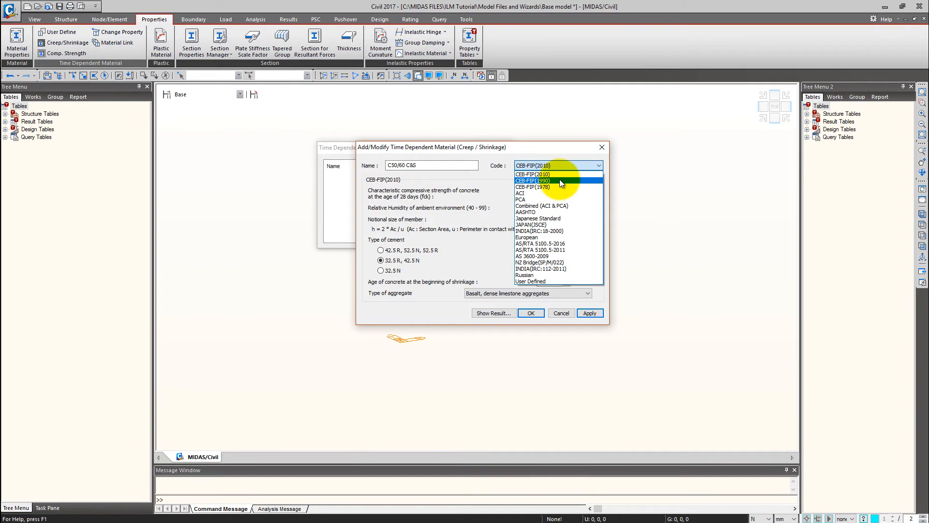
click(560, 180)
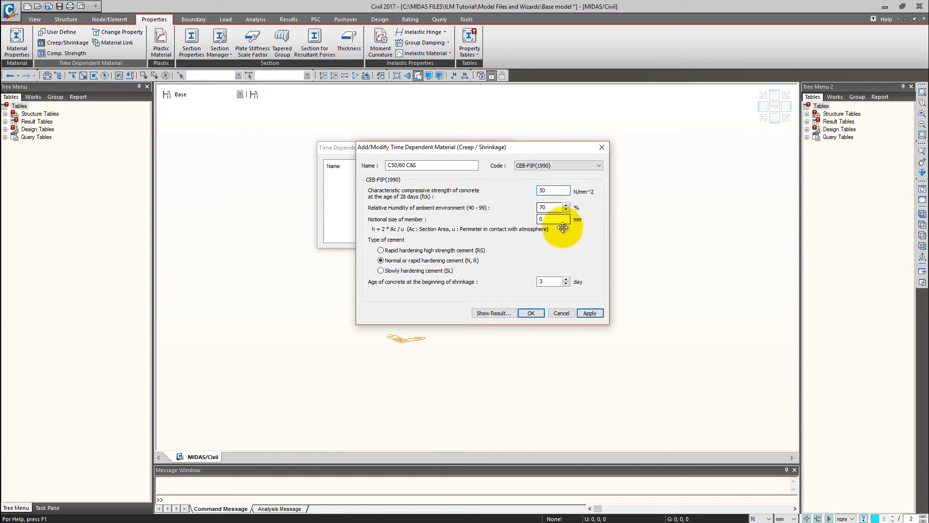
Set the notional size of member to 1000 mm for the creep and shrinkage material.
double_click(548, 219)
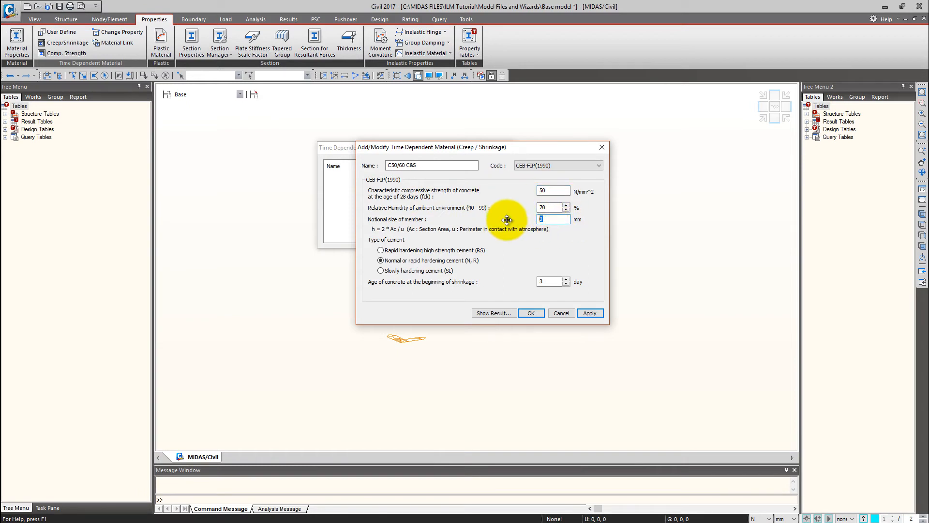
text(1000)
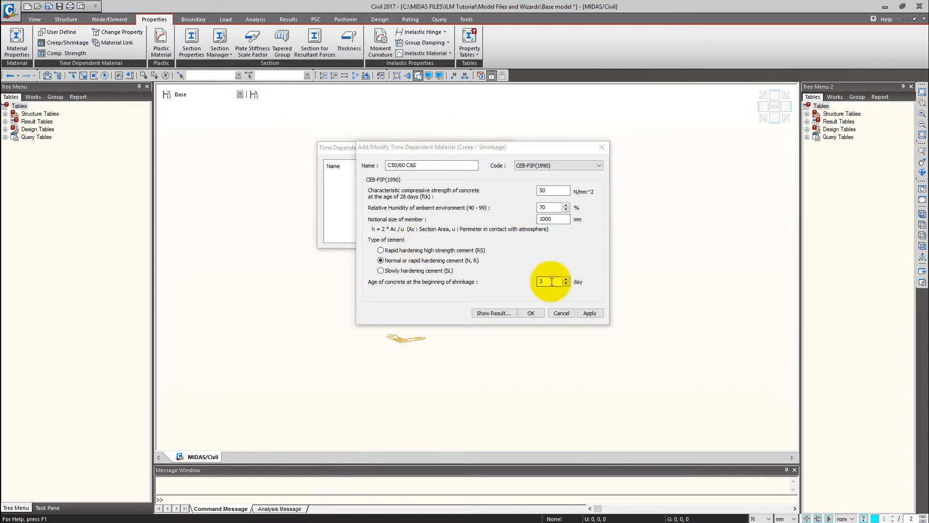
double_click(533, 219)
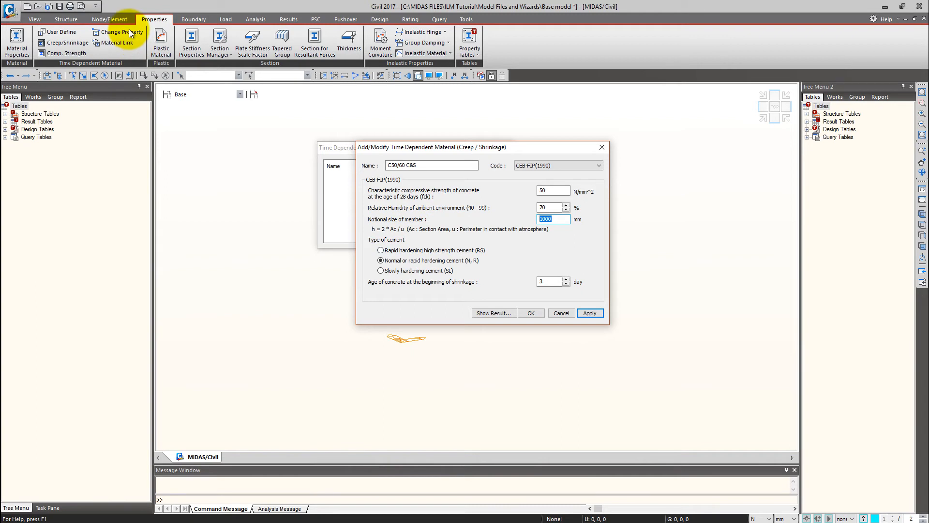
Check the creep coefficient curve of the C50/60 C&S material and save the creep and shrinkage definition.
click(500, 313)
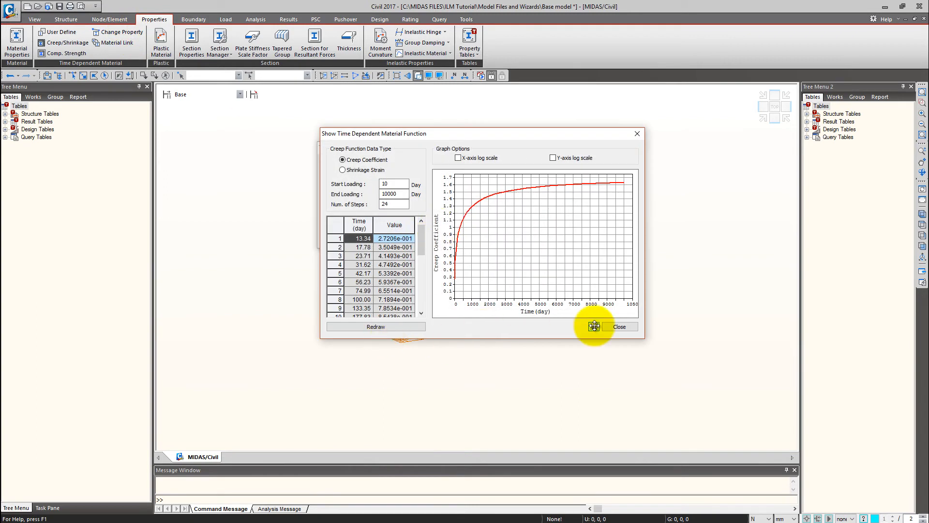
drag(441, 137, 468, 301)
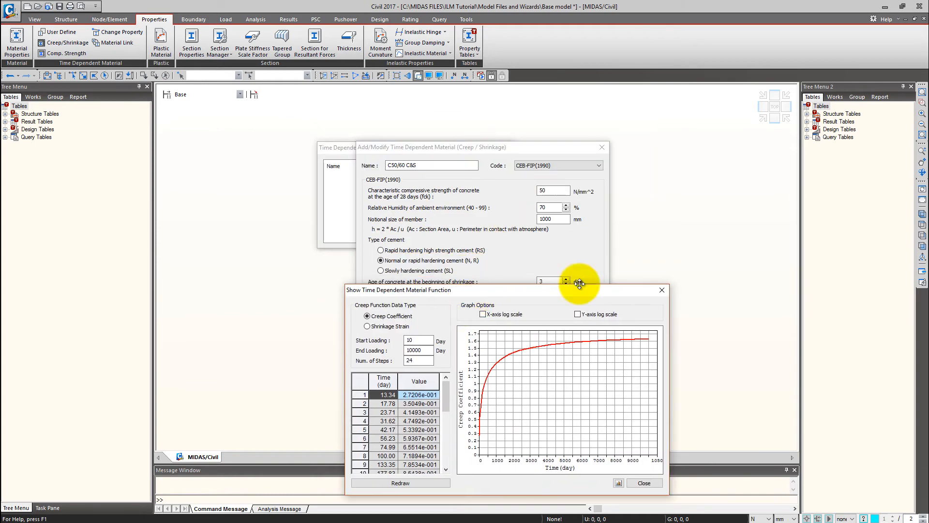
drag(571, 289, 514, 189)
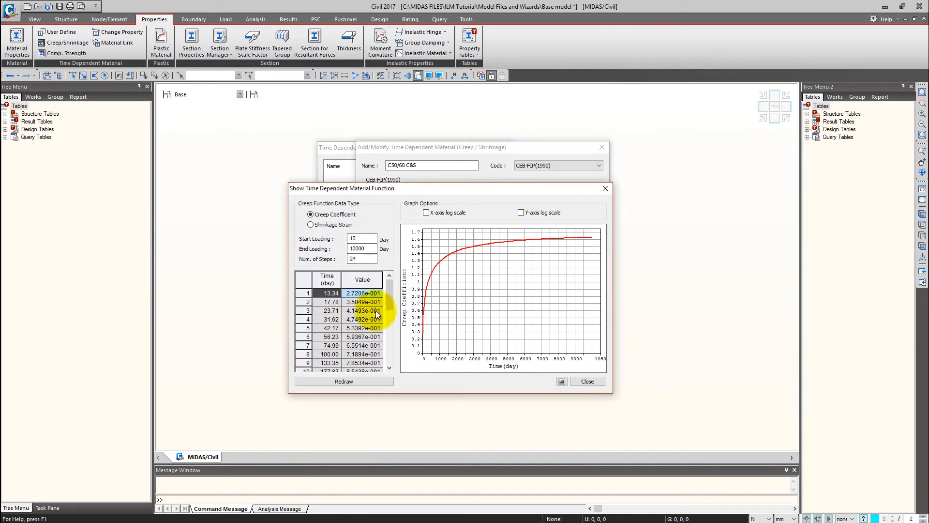
click(600, 382)
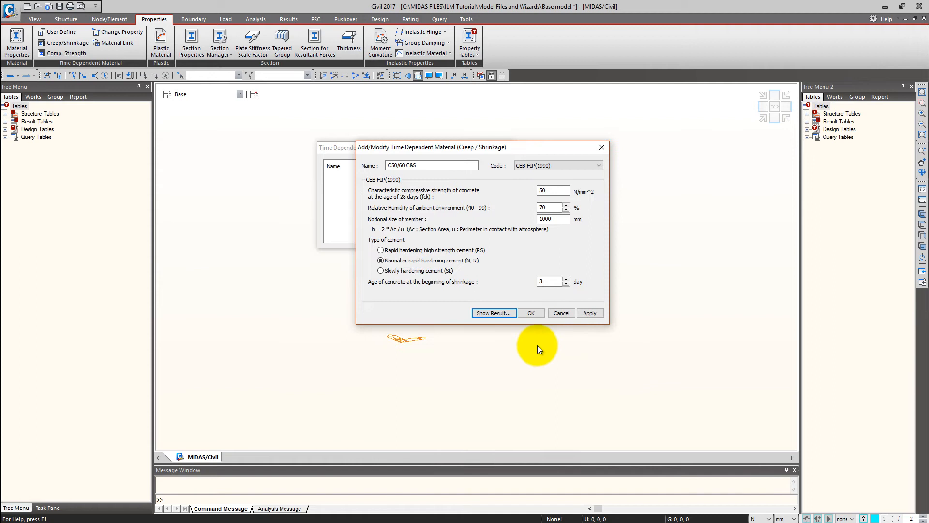
click(534, 312)
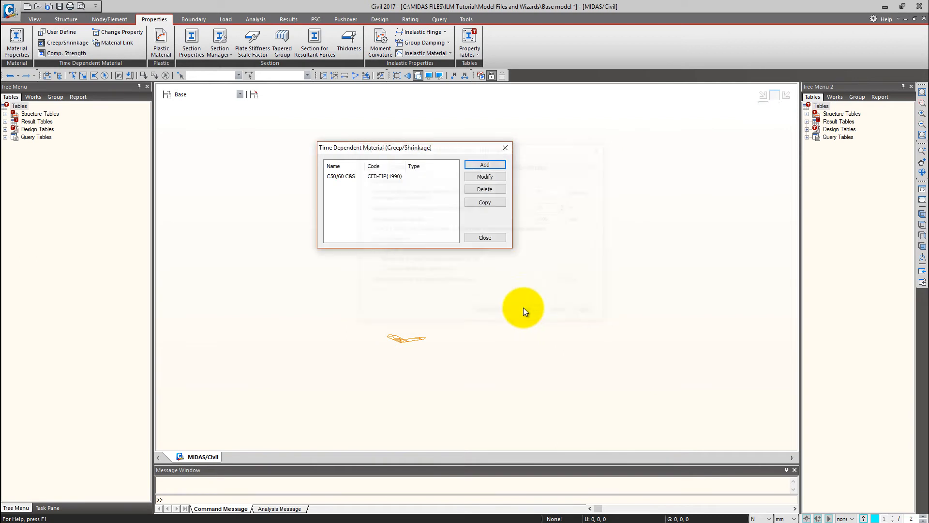
click(492, 237)
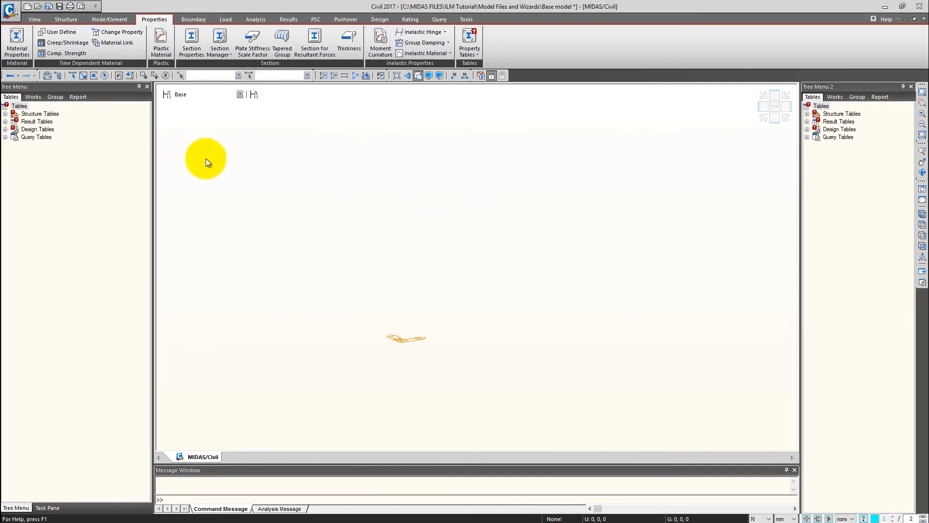
Start a time-dependent compressive strength material named C50/60 Comp that follows the CEB-FIP(1990) code.
click(68, 54)
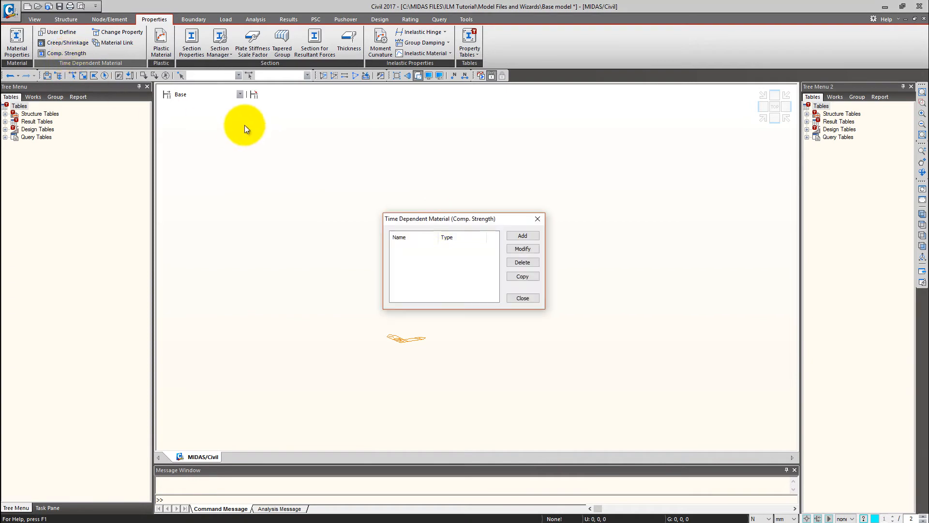
drag(443, 219, 355, 130)
click(428, 144)
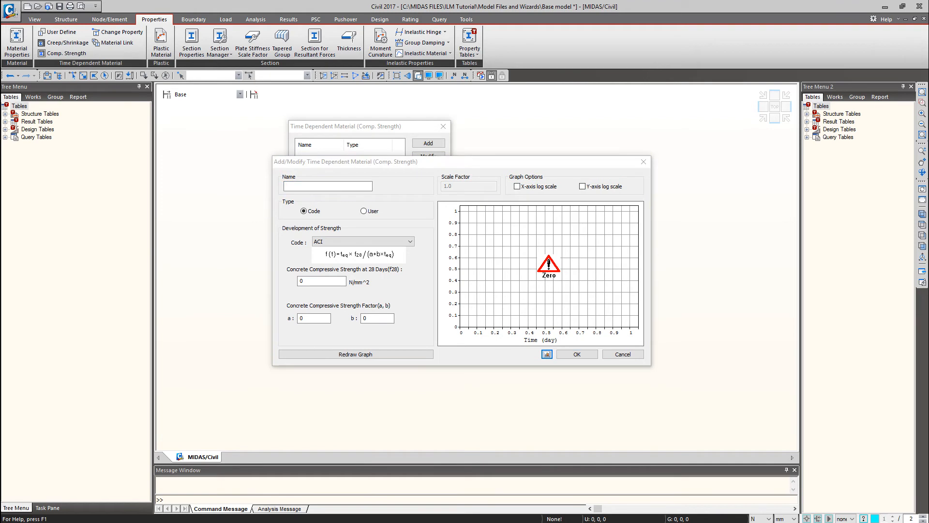
click(341, 185)
text(C50/60)
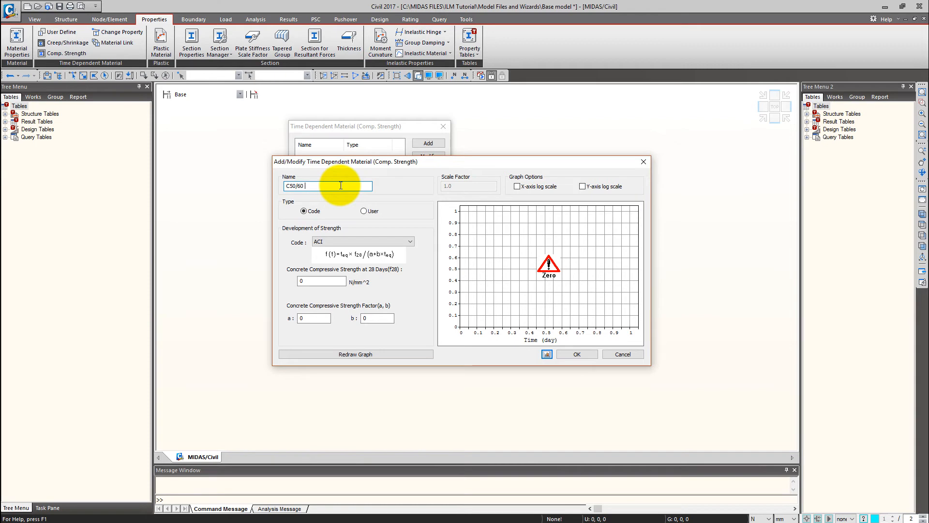
text( Comp)
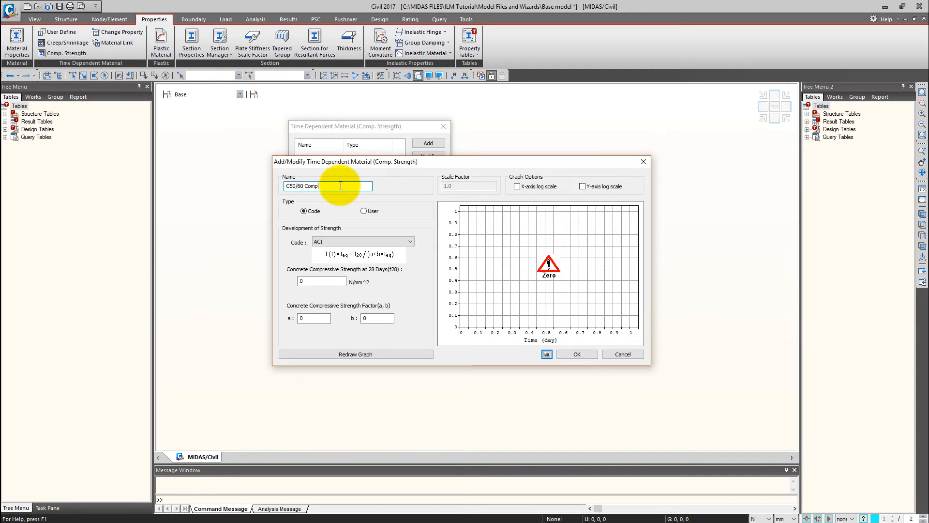
click(347, 240)
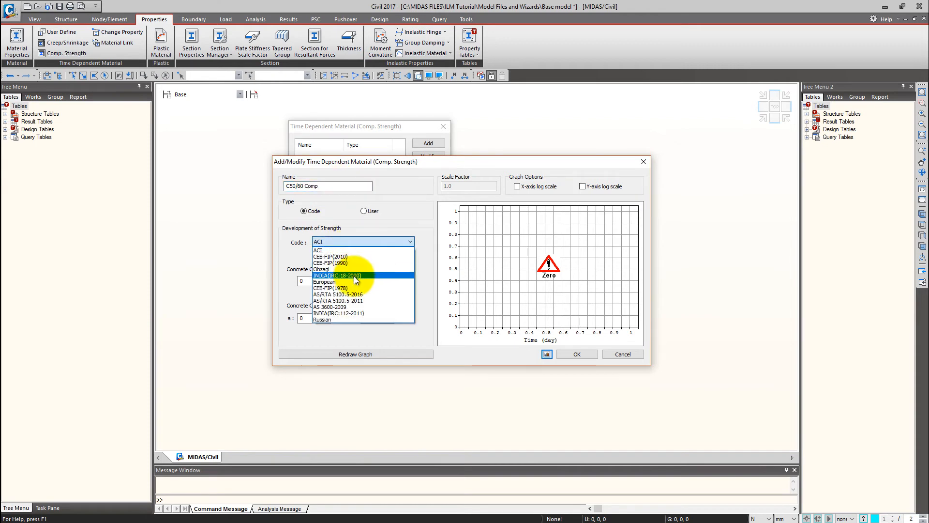
click(358, 263)
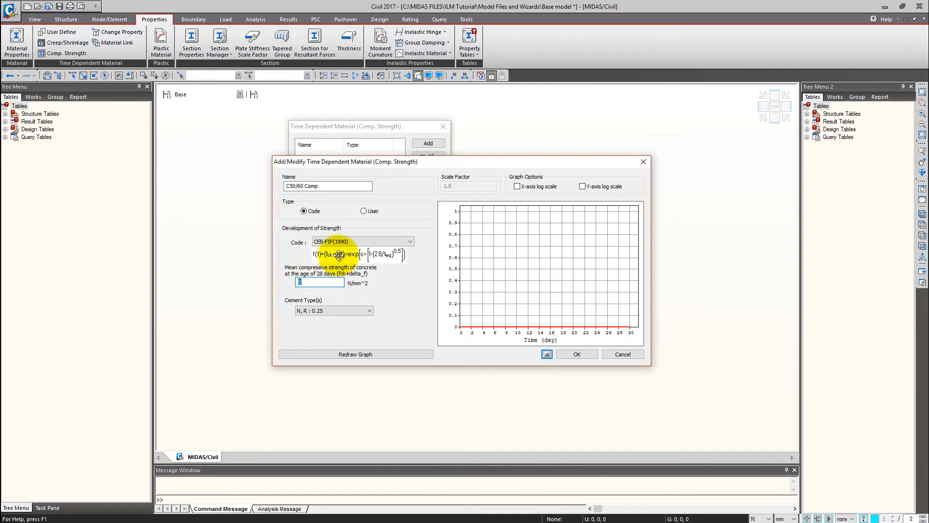
Set the mean 28-day compressive strength to 58 N/mm^2, redraw the strength curve and save the compressive strength material.
text(8)
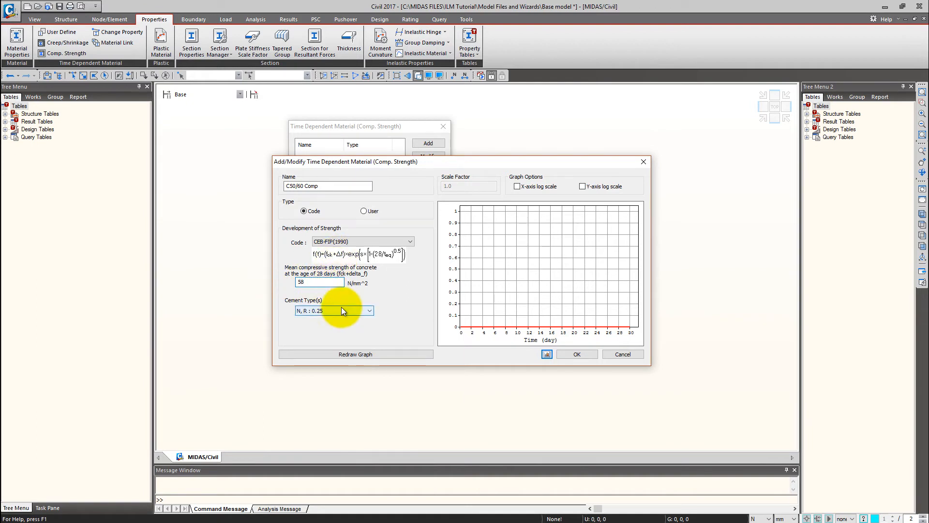
click(404, 354)
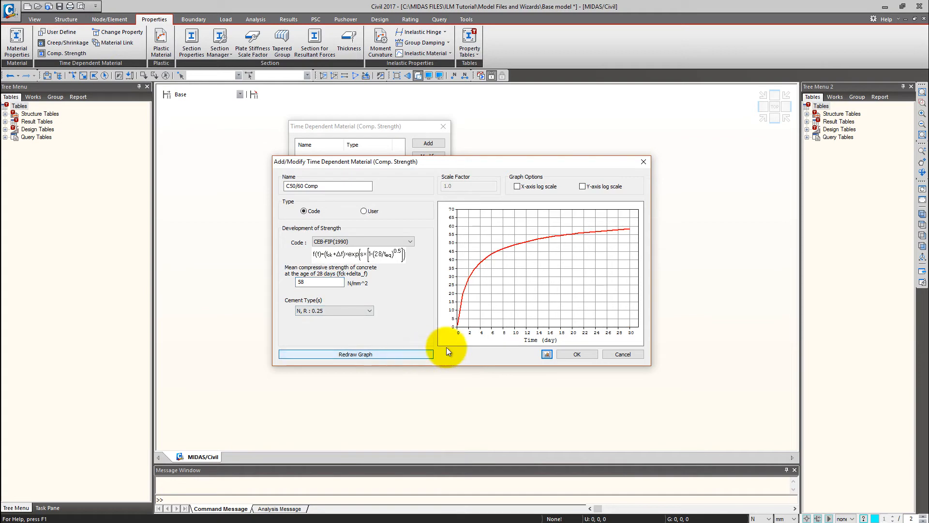
double_click(301, 283)
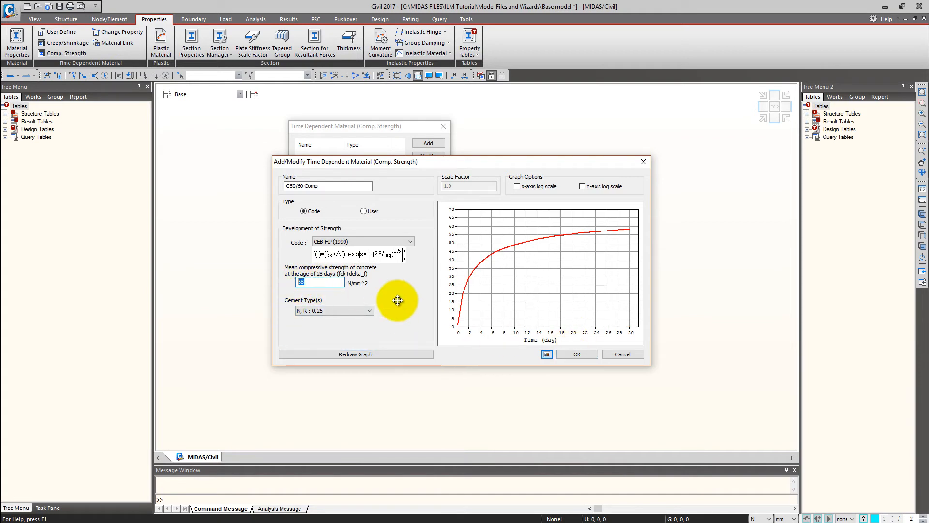
click(586, 356)
click(427, 206)
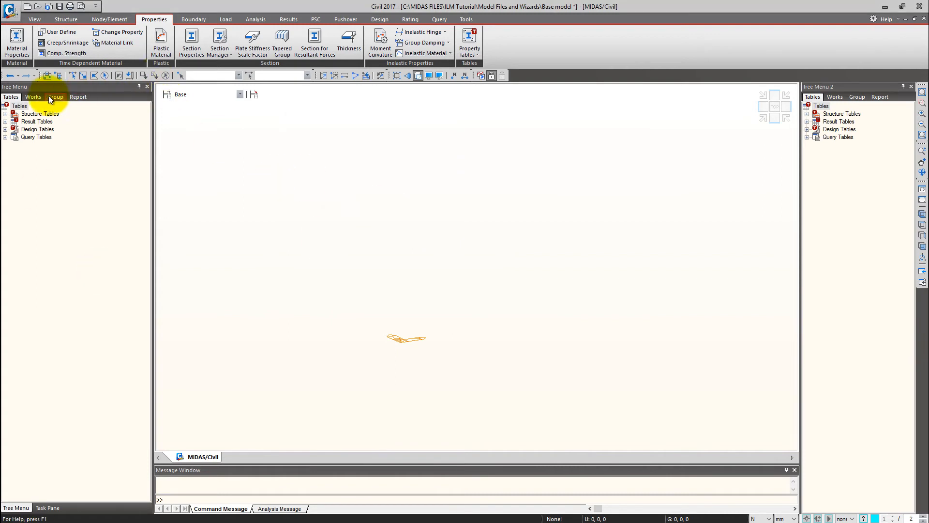
Start a time-dependent material link using C50/60 C&S for creep/shrinkage and C50/60 Comp for compressive strength.
click(36, 97)
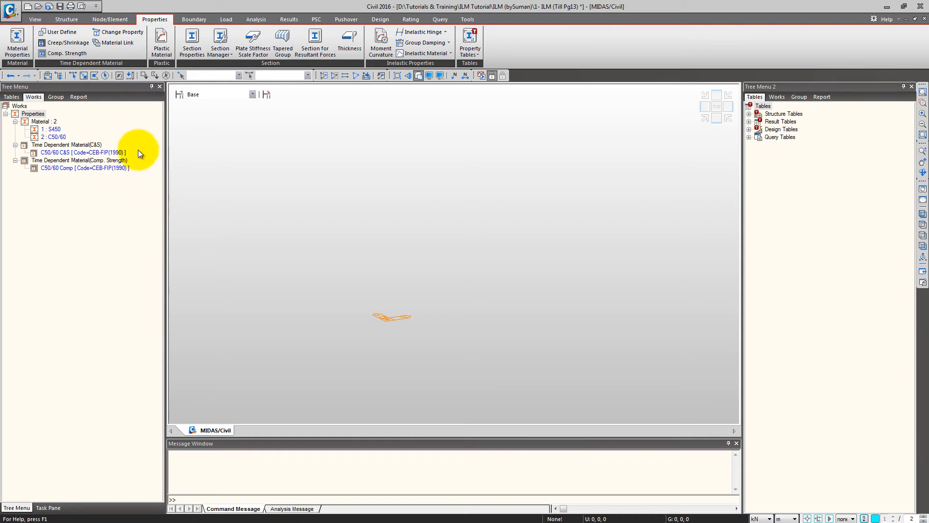
click(118, 43)
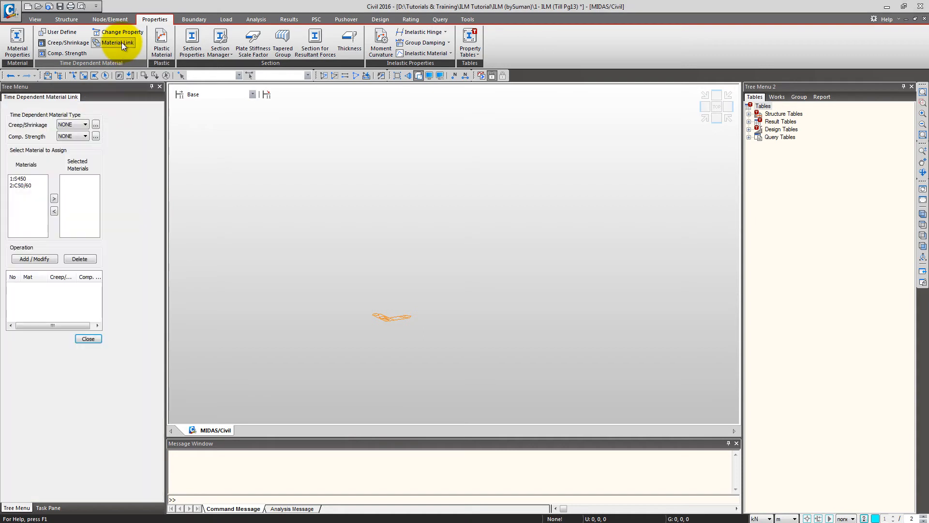
click(85, 125)
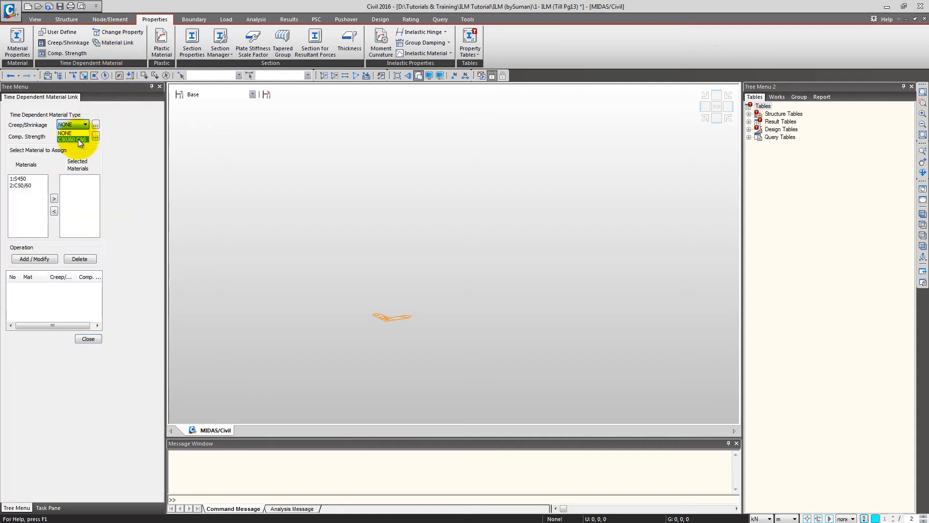
click(80, 140)
click(80, 136)
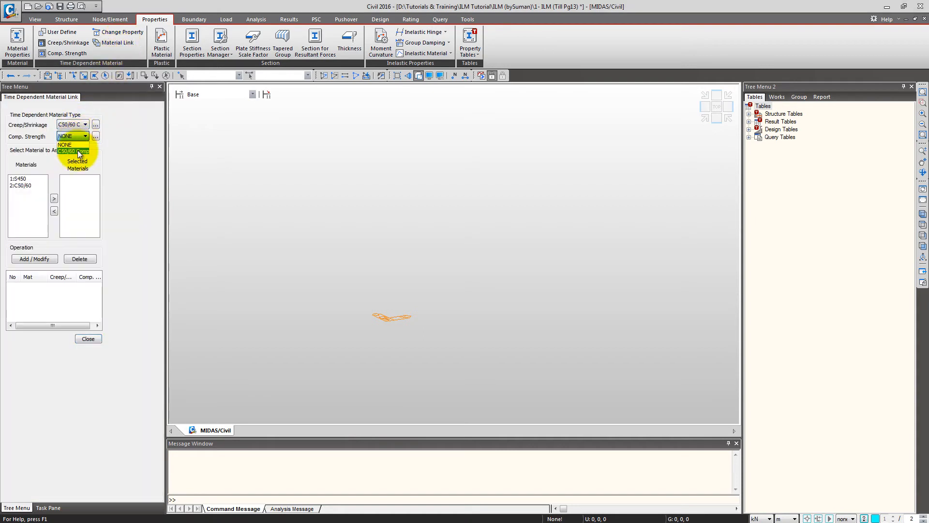
click(80, 152)
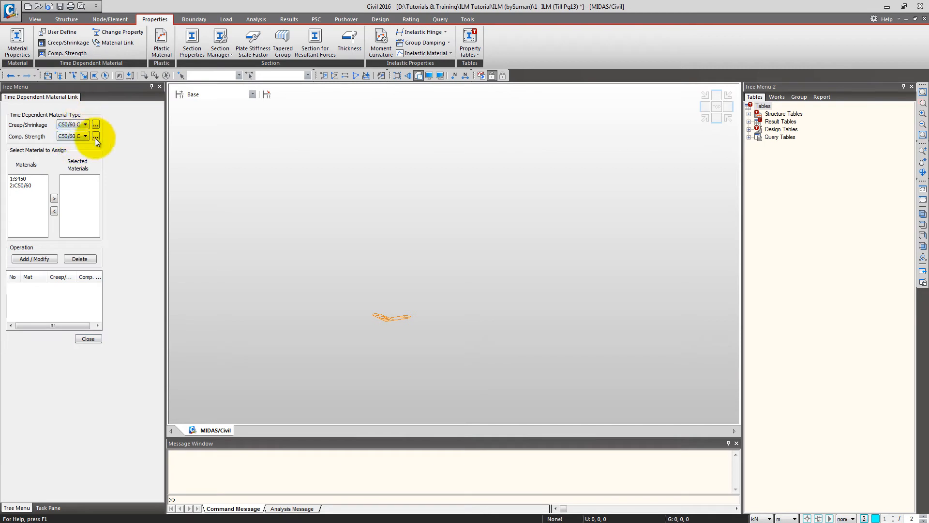
Link the chosen time-dependent properties to the C50/60 concrete material and finish the material link.
click(21, 186)
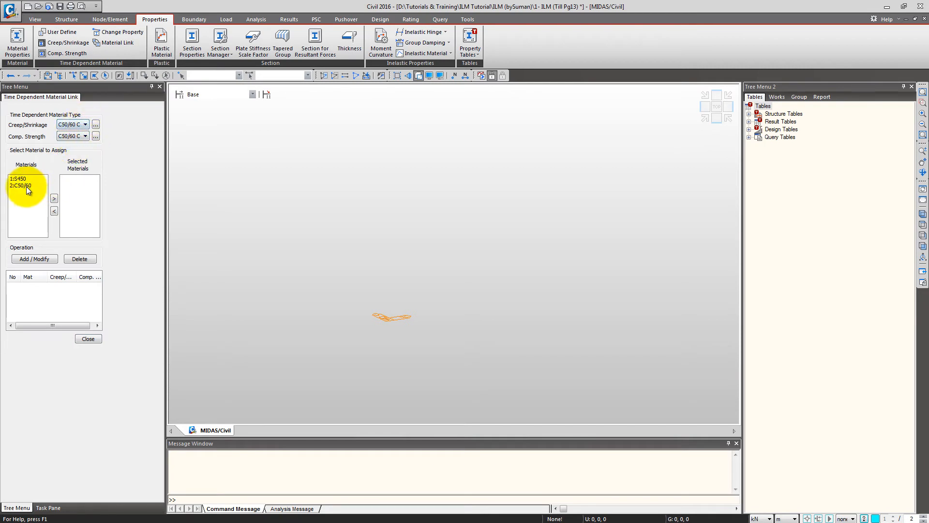
click(54, 199)
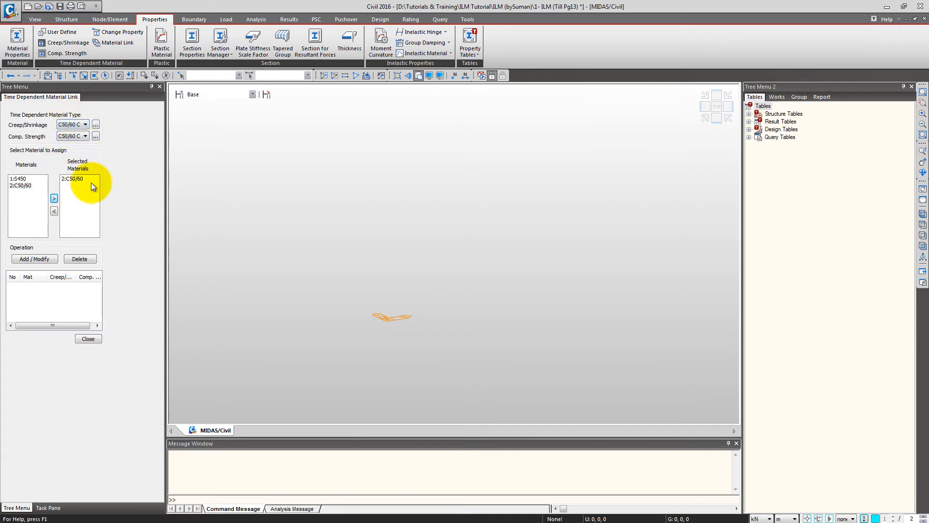
click(46, 260)
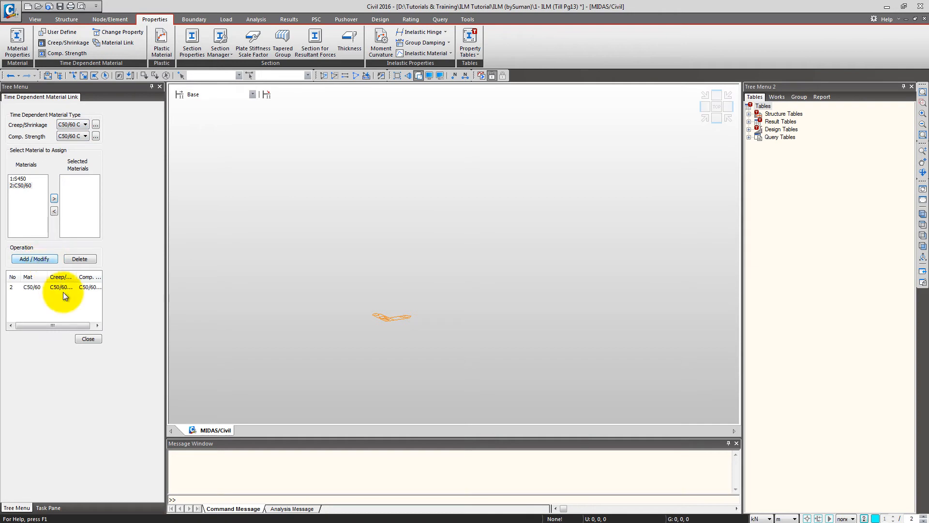
click(88, 338)
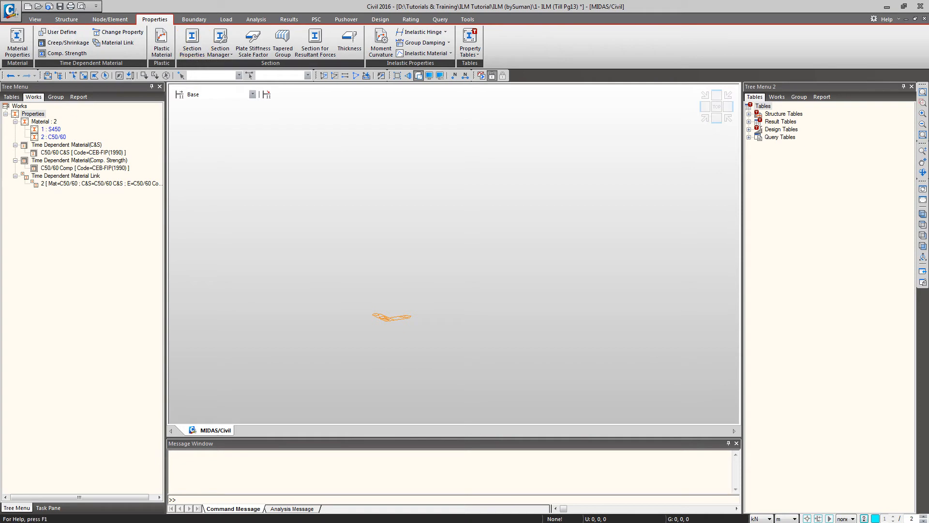
Start a new PSC section of the PSC-1CELL, 2CELL shape and name it Mid Section.
click(193, 38)
drag(146, 14, 309, 99)
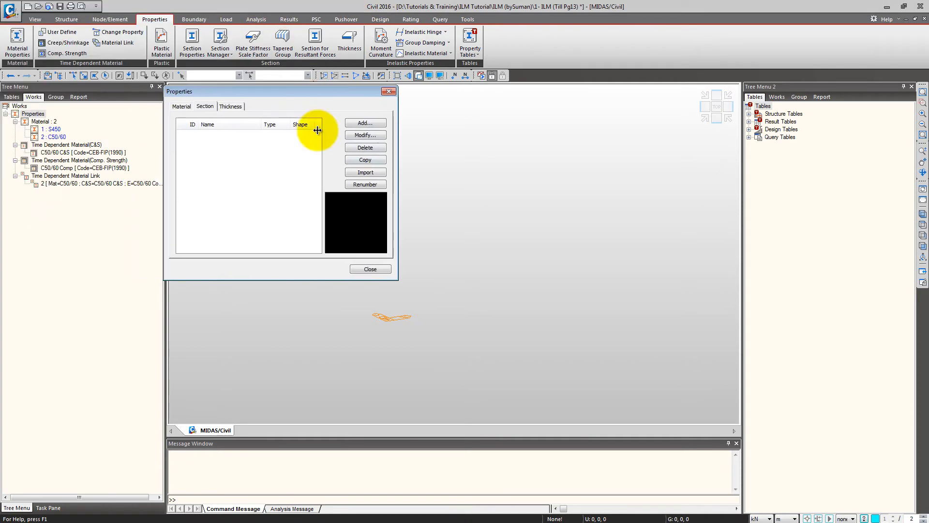
click(366, 122)
drag(228, 97, 498, 77)
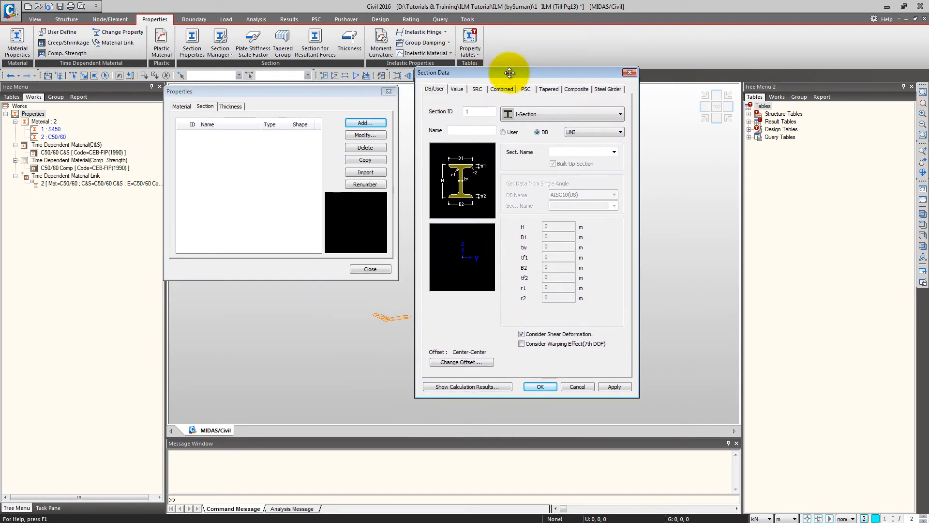
click(532, 92)
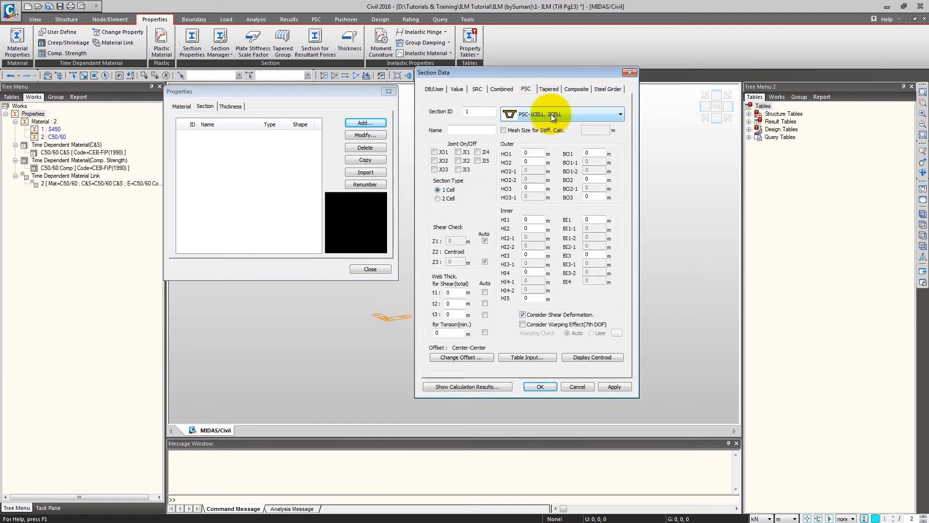
click(526, 117)
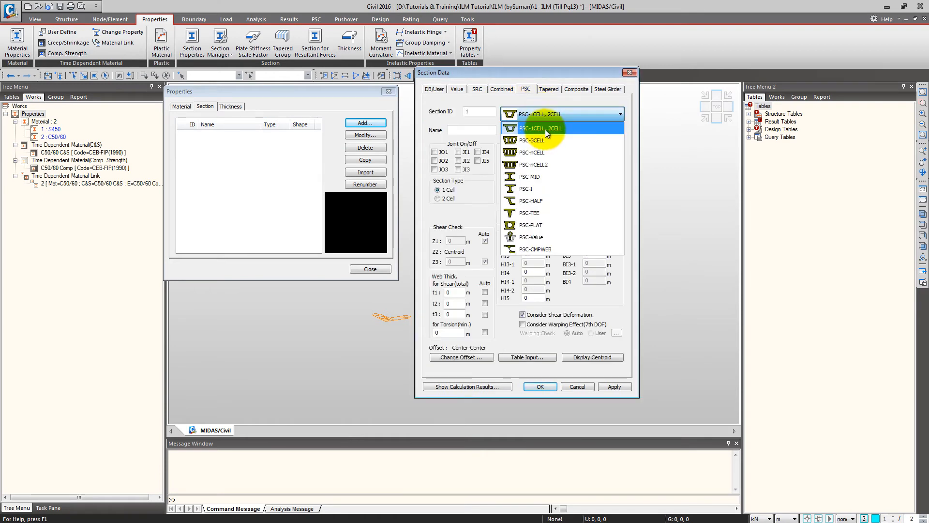
click(545, 130)
click(476, 132)
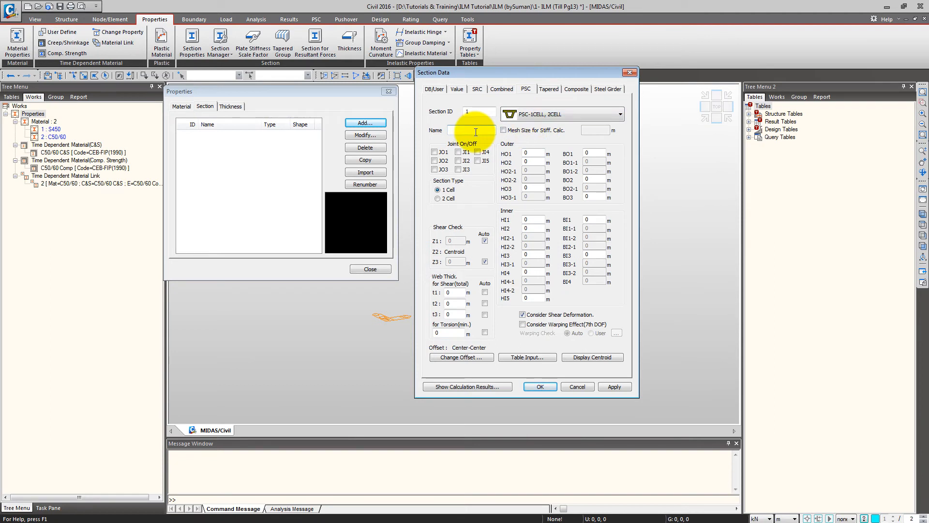
text(Mid Section)
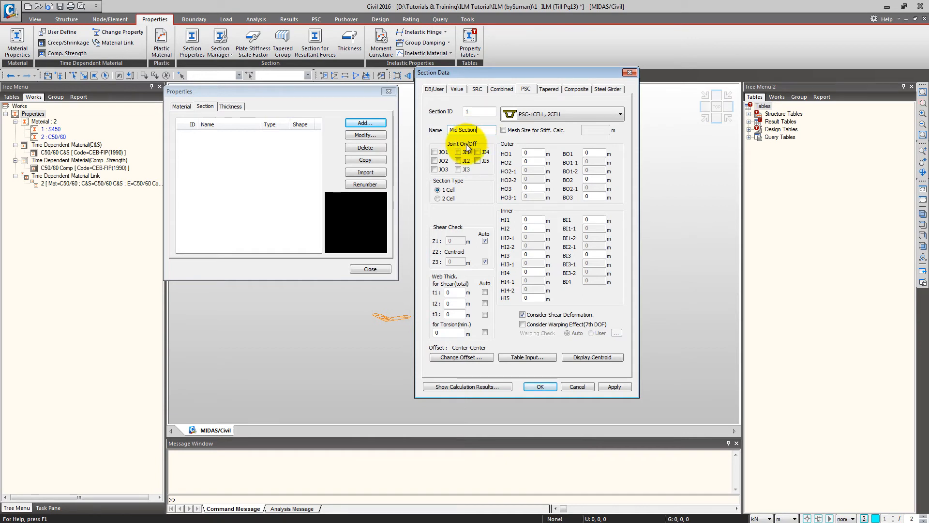
Enable the joints JO1, JO3, JI2, JI3 and JI4 for the one-cell Mid Section.
mouse_move(0, 73)
mouse_down()
mouse_move(618, 51)
mouse_move(738, 82)
mouse_up()
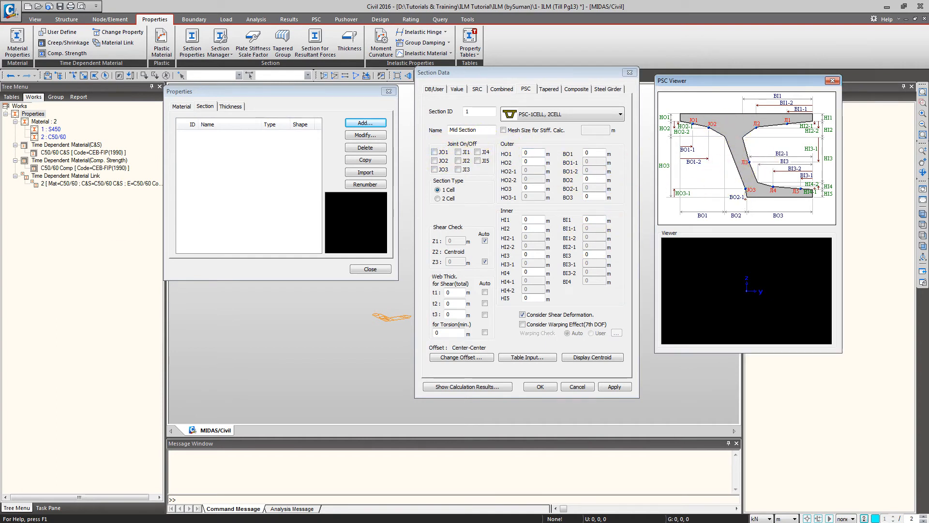
click(434, 152)
click(477, 152)
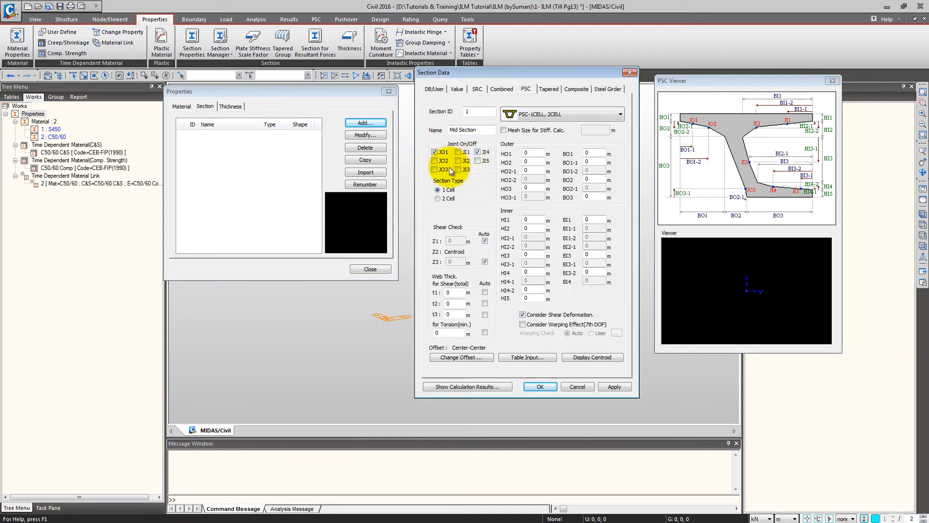
click(458, 160)
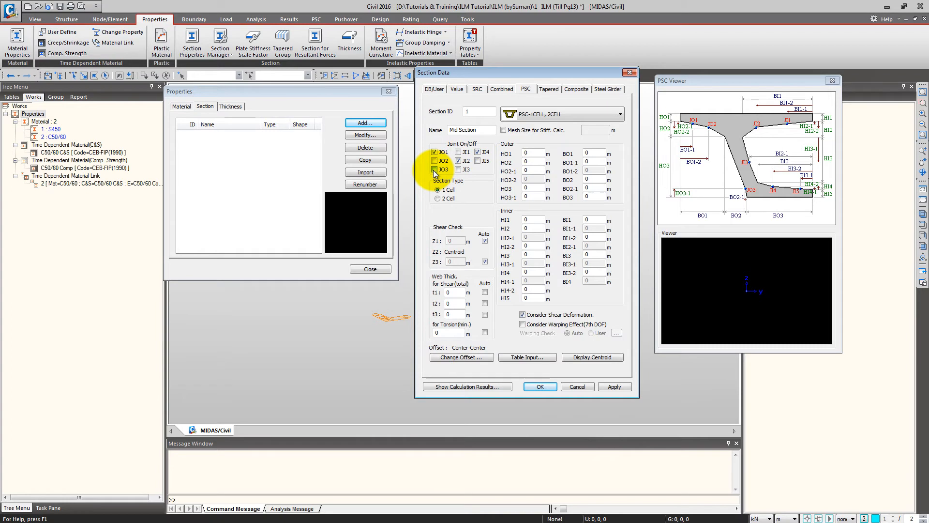
click(434, 169)
click(458, 170)
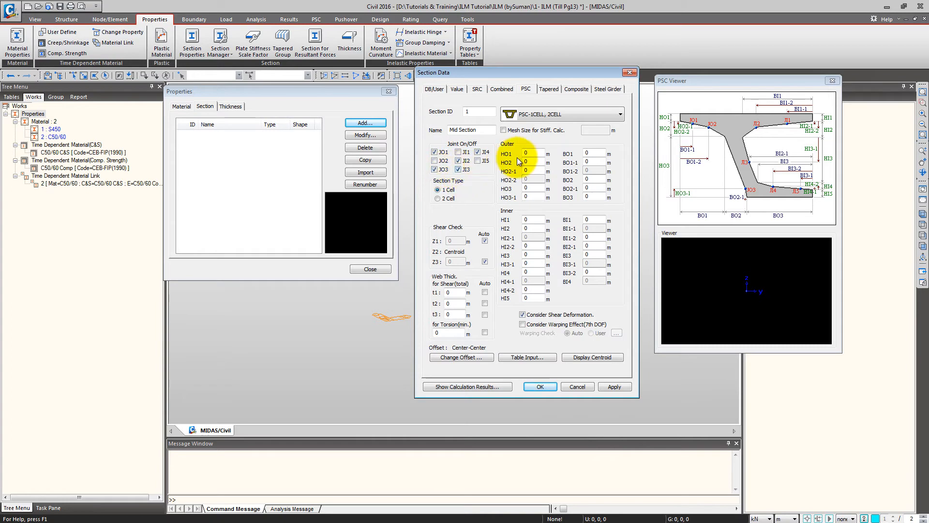
Set the outer heights HO1 to 0.2, HO2 to 0.24, HO2-1 to 0.04, HO3 to 2.51 and HO3-1 to 0.65 m.
drag(536, 151, 504, 154)
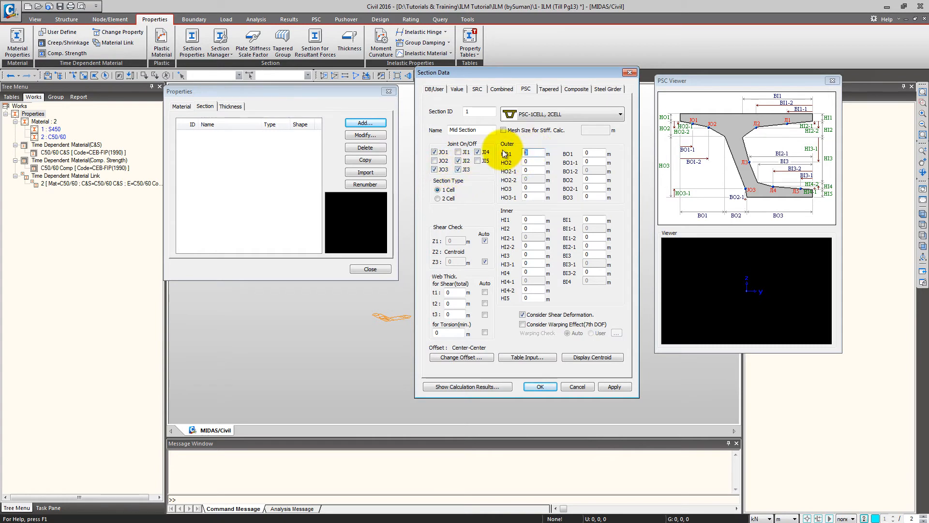
text(0.2)
click(539, 163)
text(.)
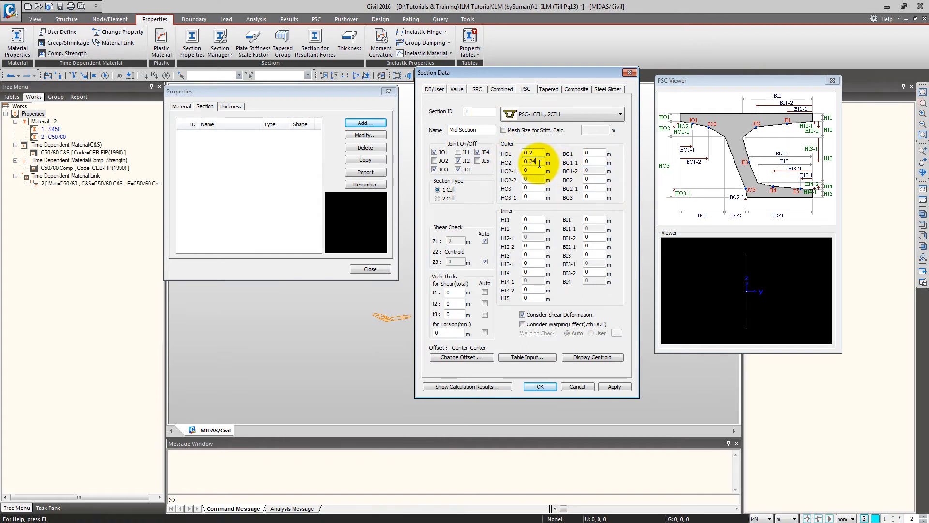
key(Tab)
key(Tab)
text(20.65)
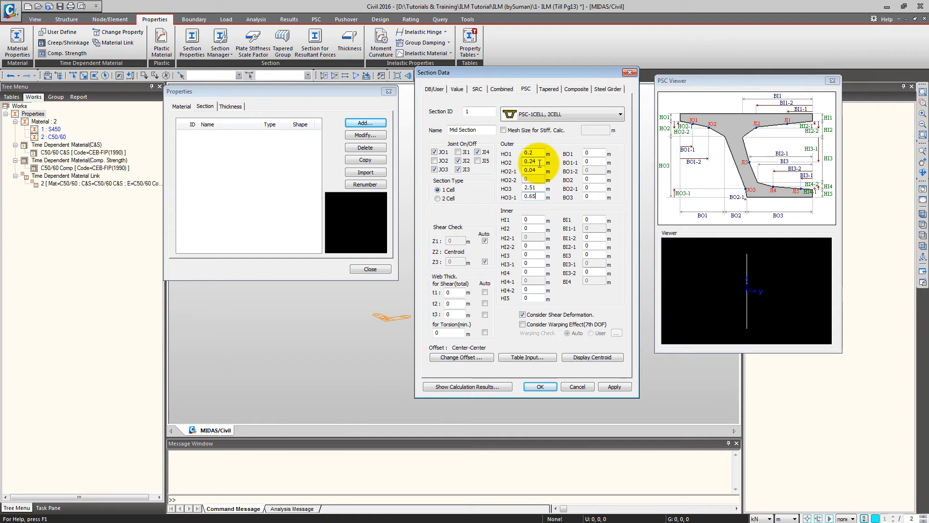
Set the outer widths BO1 to 2.708, BO1-1 to 1.308, BO2 to 0.55 and BO3 to 2.9 m.
key(Tab)
text(2.7)
key(Tab)
text(1.30)
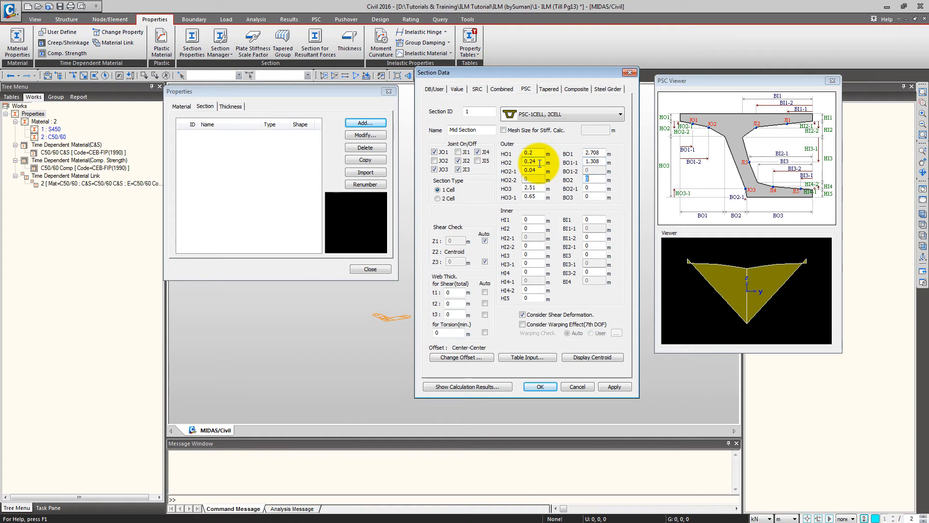
text(0.55)
key(Tab)
key(Tab)
text(2.9)
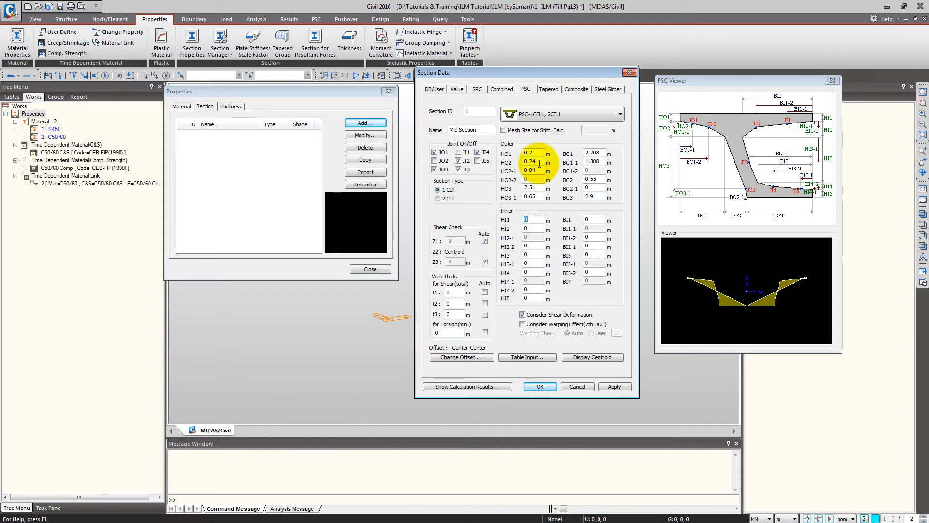
Set the inner heights HI1 to 0.28, HI2 to 0.19, HI3 to 1.707, HI3-1 to 0.653, HI4 to 0.373 and HI5 to 0.4 m.
text(0.28)
key(Tab)
text(0.19)
key(Tab)
key(Tab)
text(1.707)
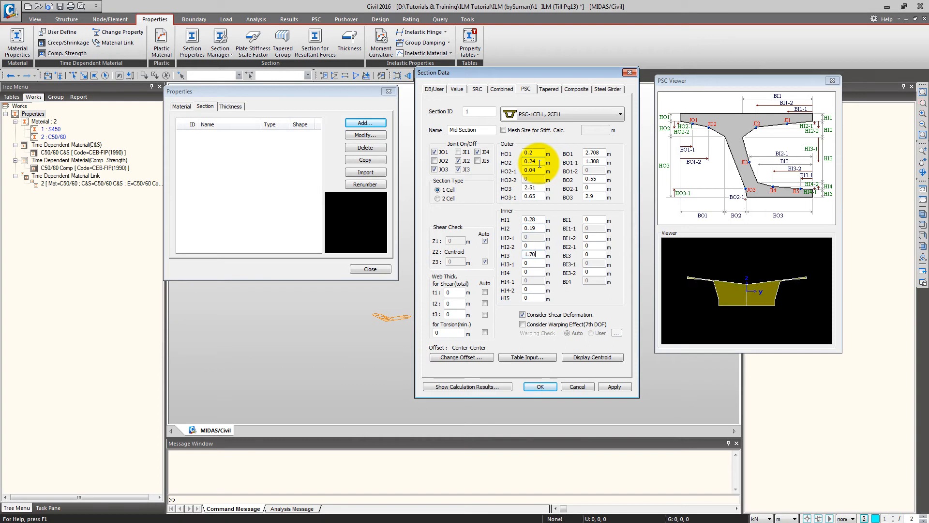
key(Tab)
text(0.653)
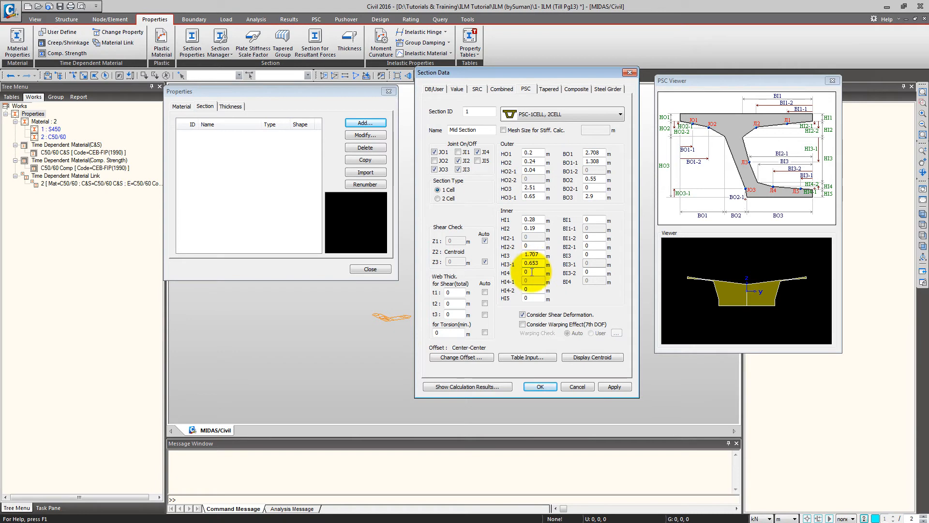
text(.373)
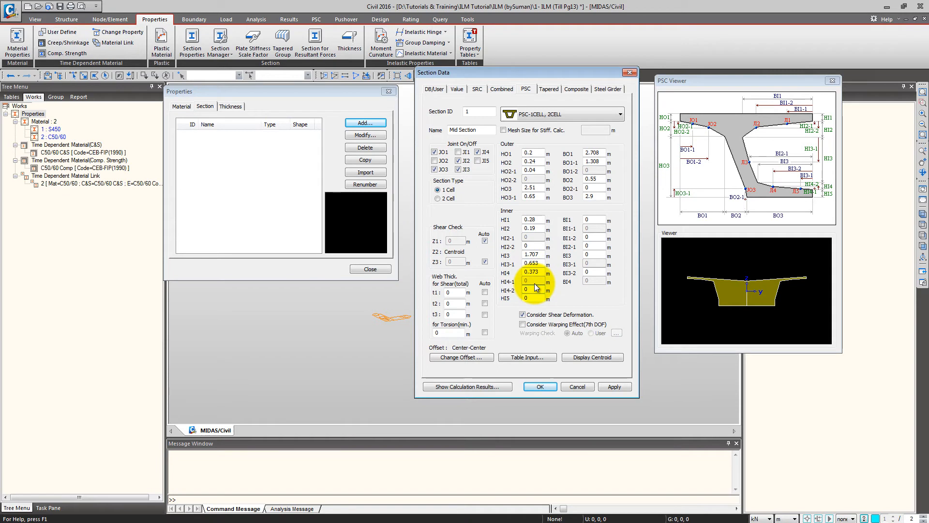
text(0.4)
Set the inner widths BI1 to 2.8, BI1-2 to 1.1, BI2-1 to 2.8, BI3 to 2.4865 and BI3-2 to 1.8865 m.
key(Tab)
text(2.8)
key(Tab)
text(1)
key(Tab)
text(2.8)
key(Tab)
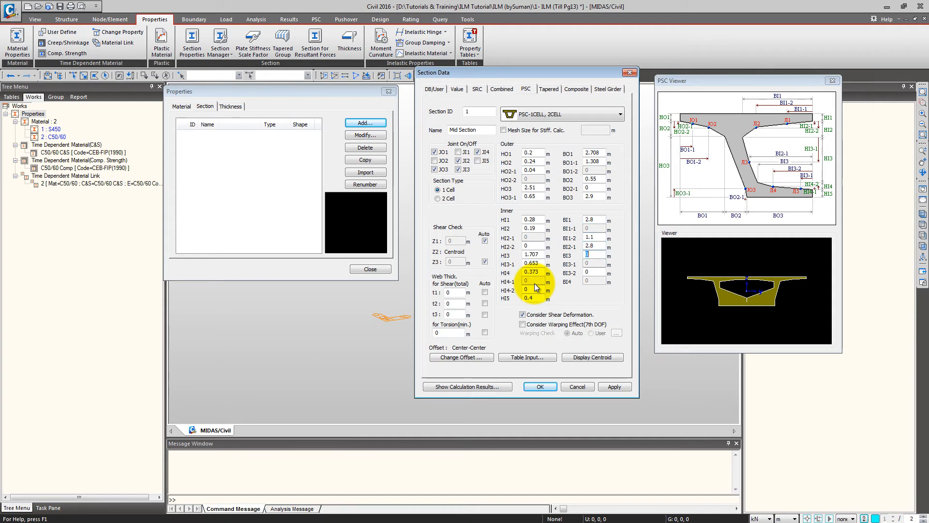
text(2.4865)
key(Tab)
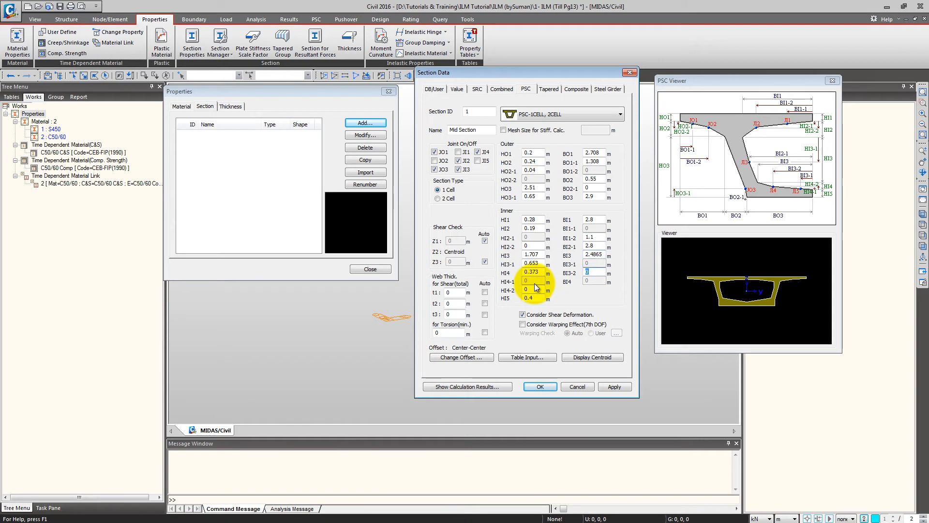
text(1.8865)
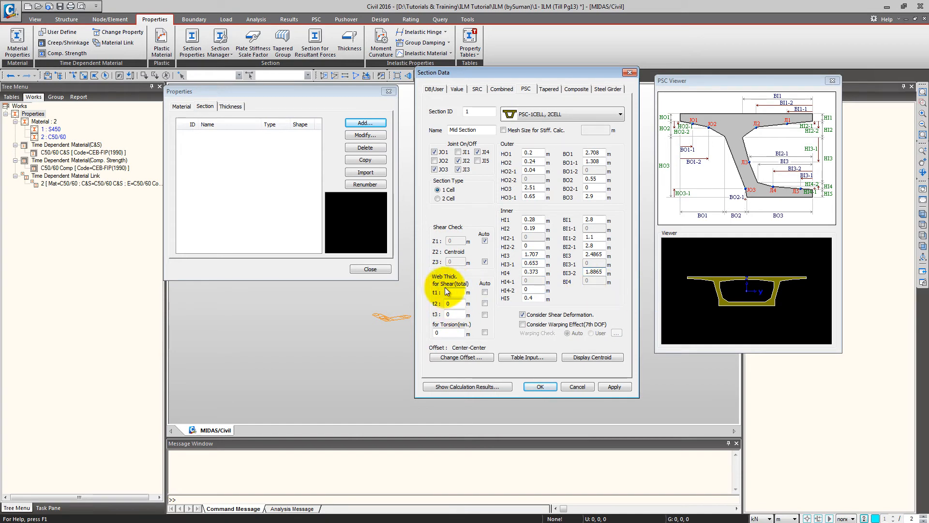
Have the web thicknesses t1, t2 and t3 for shear and the minimum for torsion determined automatically.
click(484, 292)
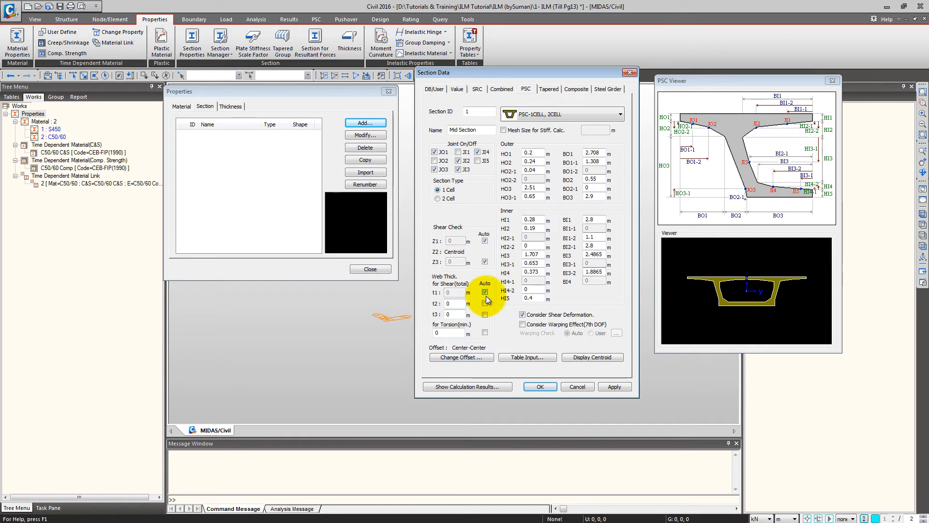
click(485, 303)
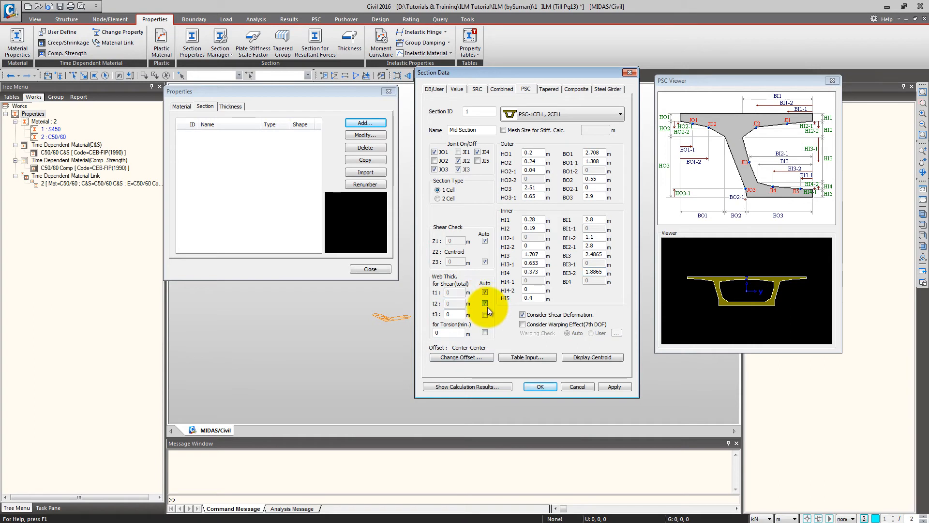
click(485, 333)
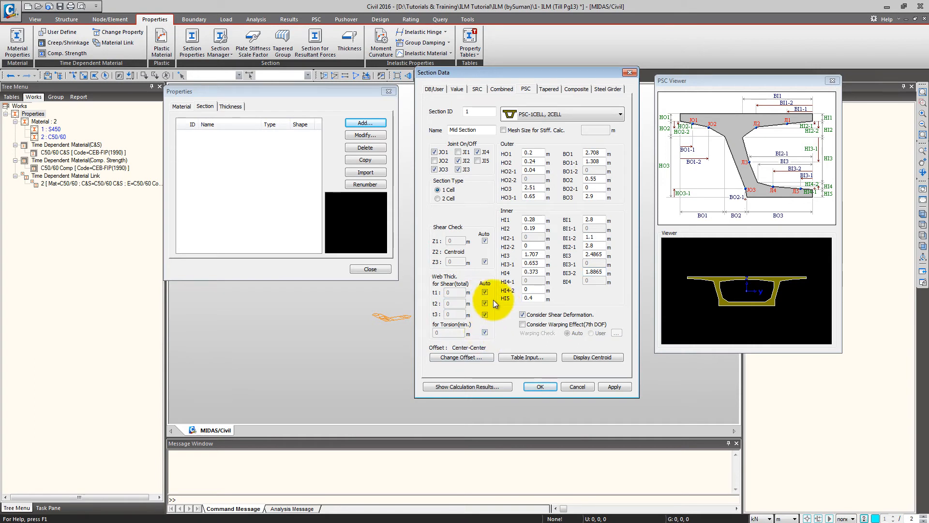
Calculate and review the section properties of the Mid Section, such as area and moments of inertia.
click(472, 386)
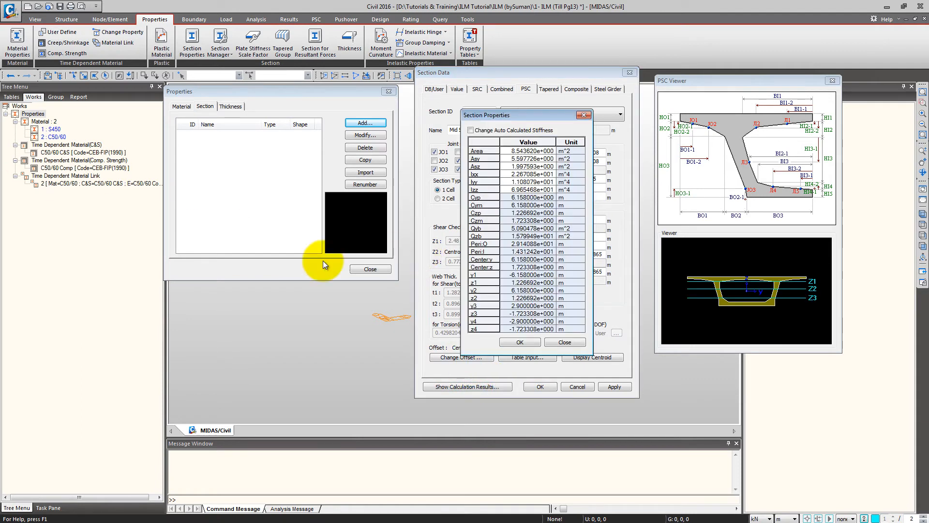
drag(532, 115, 347, 113)
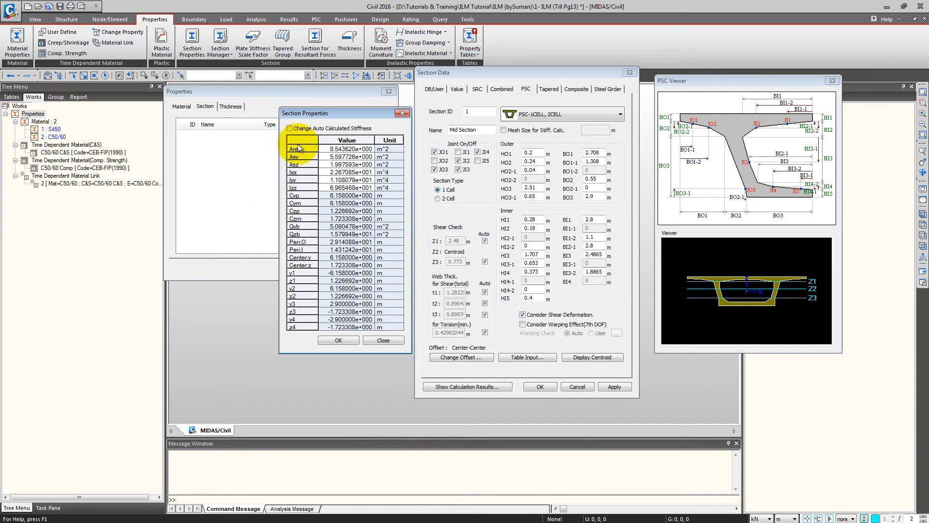
click(347, 339)
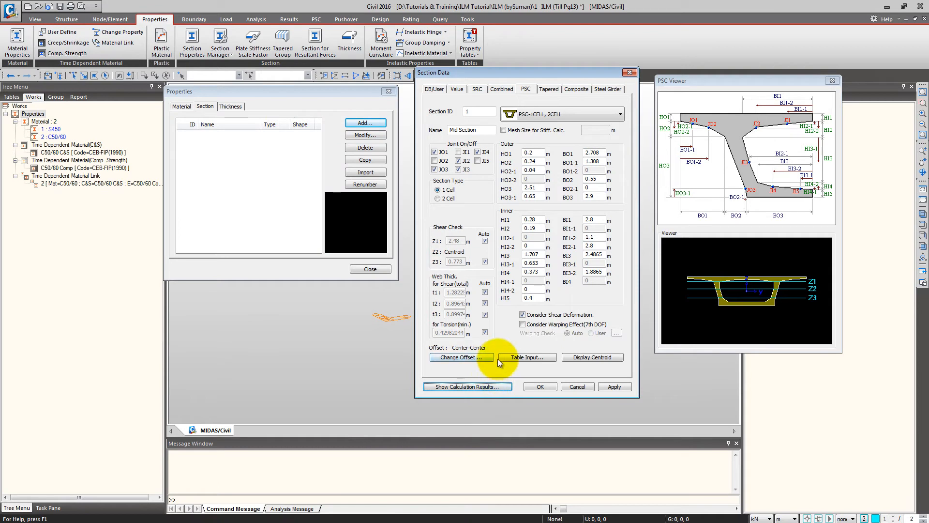
Change the Mid Section's offset to Center-Bottom.
click(477, 359)
drag(499, 213, 258, 213)
click(236, 208)
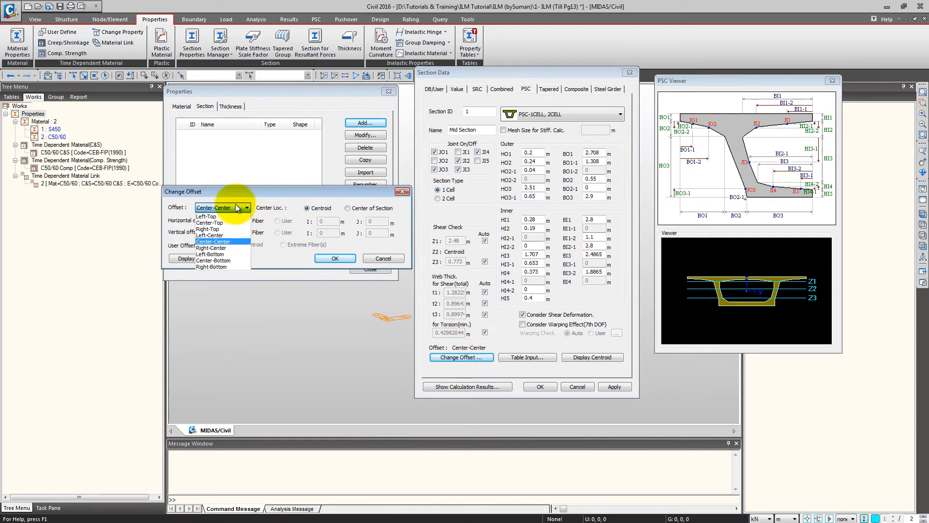
click(227, 260)
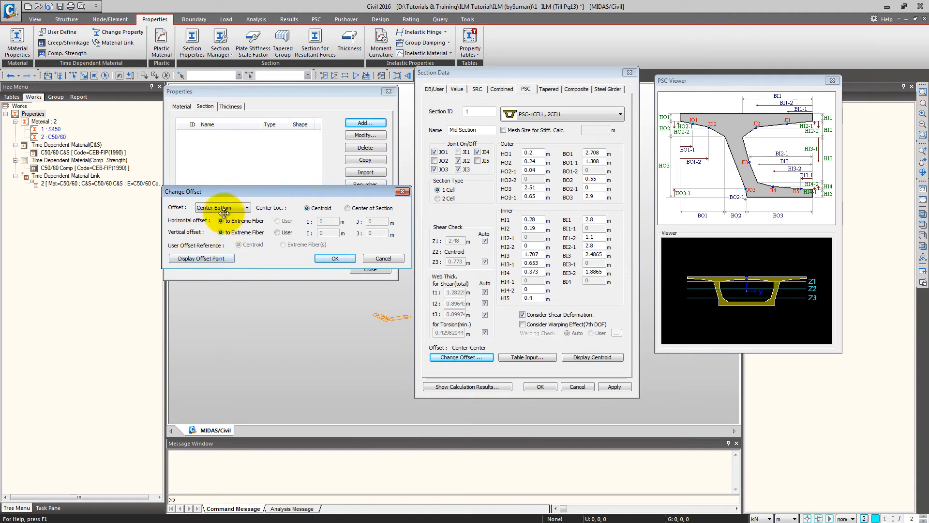
click(336, 258)
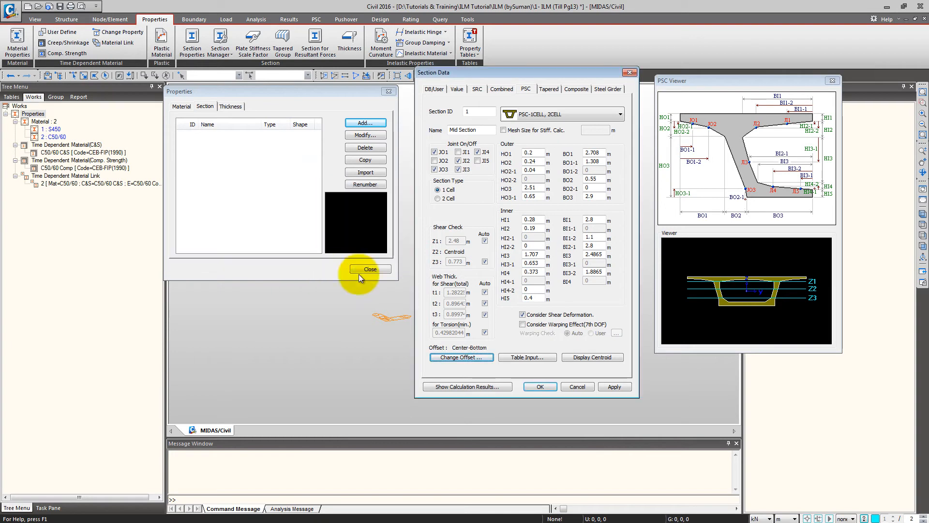
Display the offset point in the section preview, accept the offset settings and save the Mid Section.
click(460, 357)
click(442, 263)
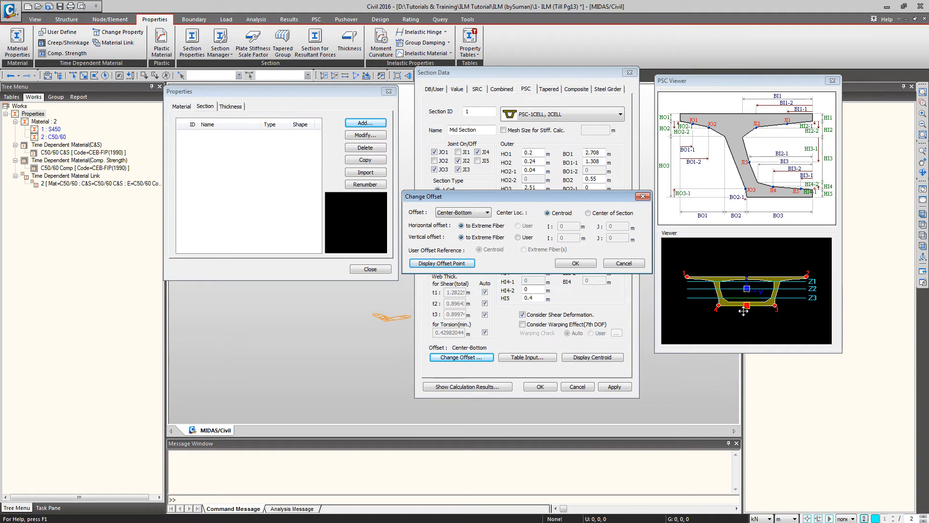
click(574, 264)
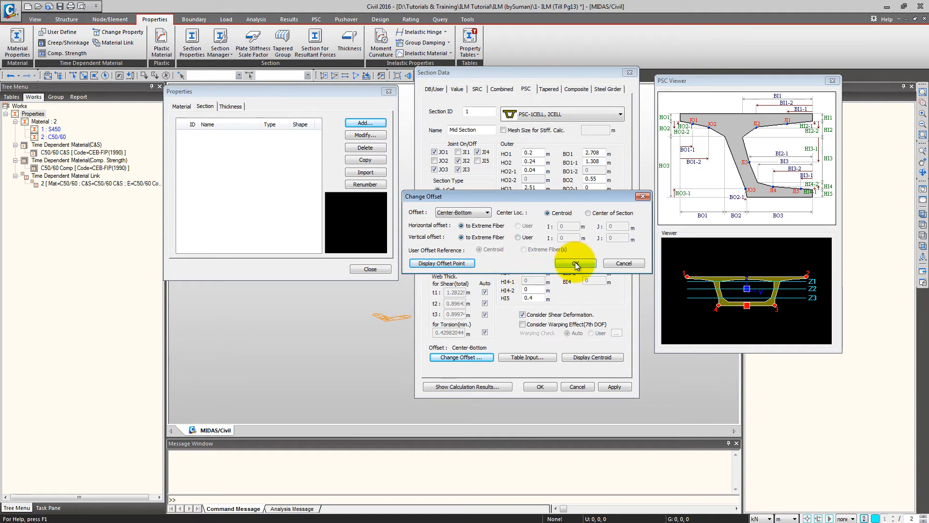
click(547, 388)
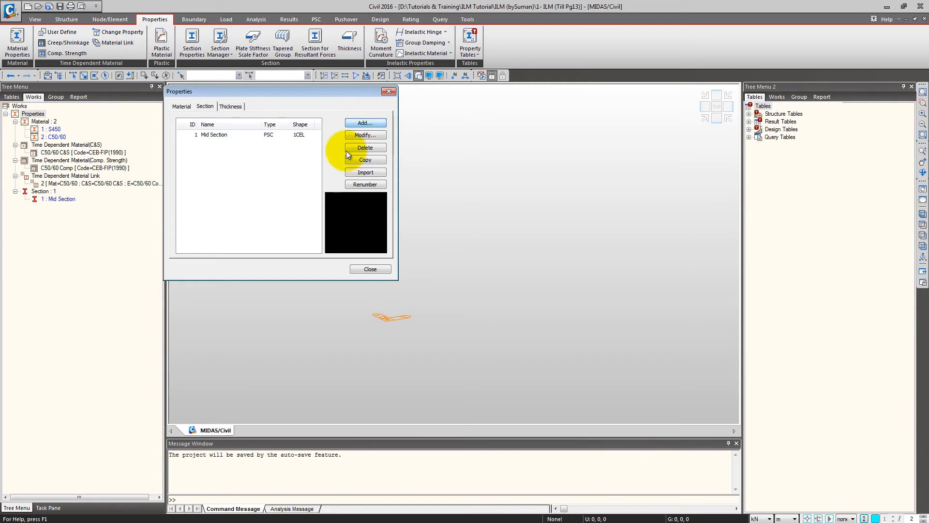
Add a tapered section named Nose with an I-Section shape and user-defined dimensions.
click(365, 123)
drag(541, 100, 538, 92)
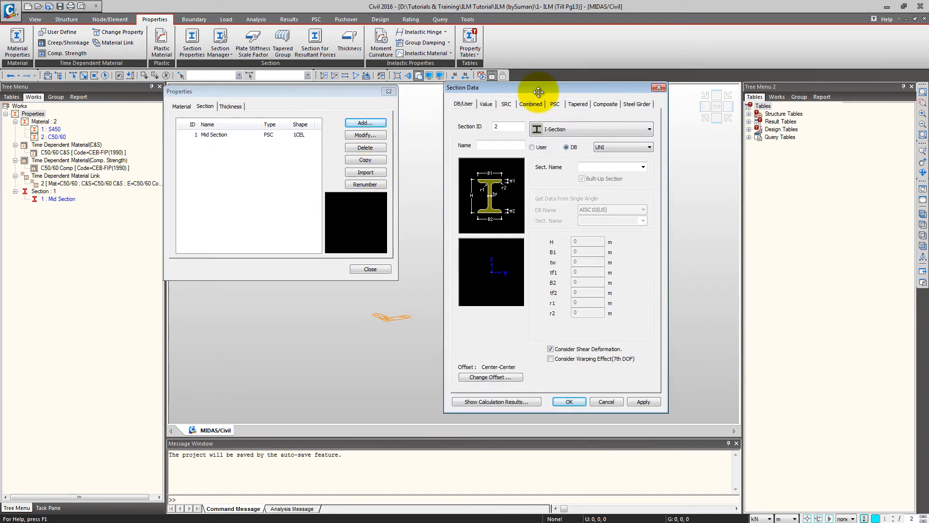
click(578, 105)
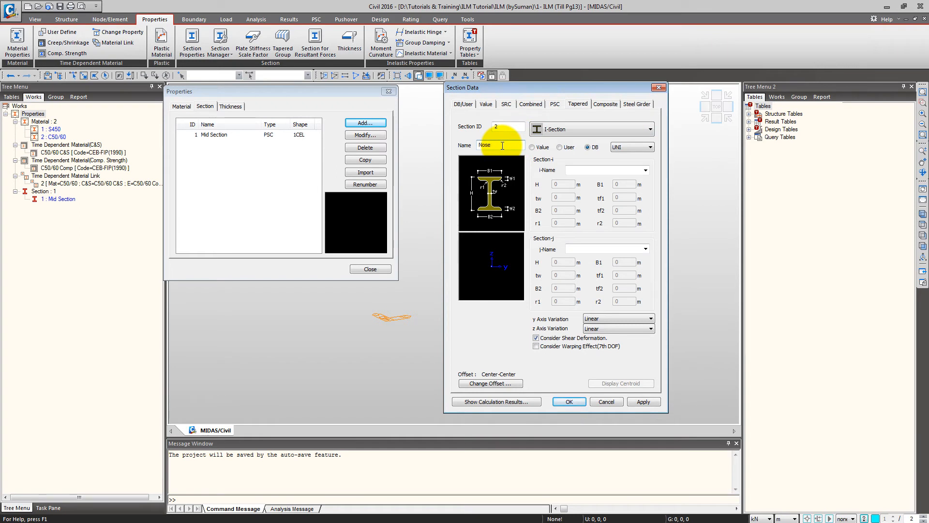
click(503, 145)
text(Nose)
click(591, 129)
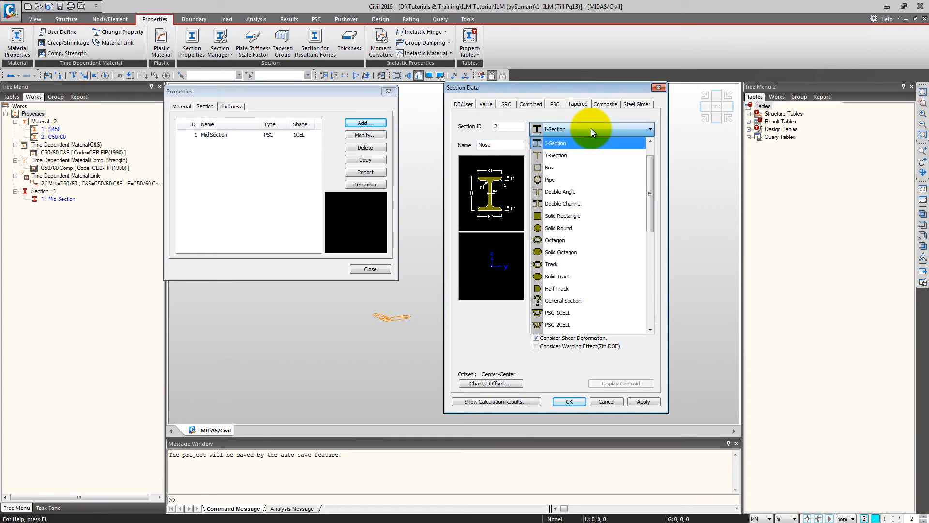
click(590, 129)
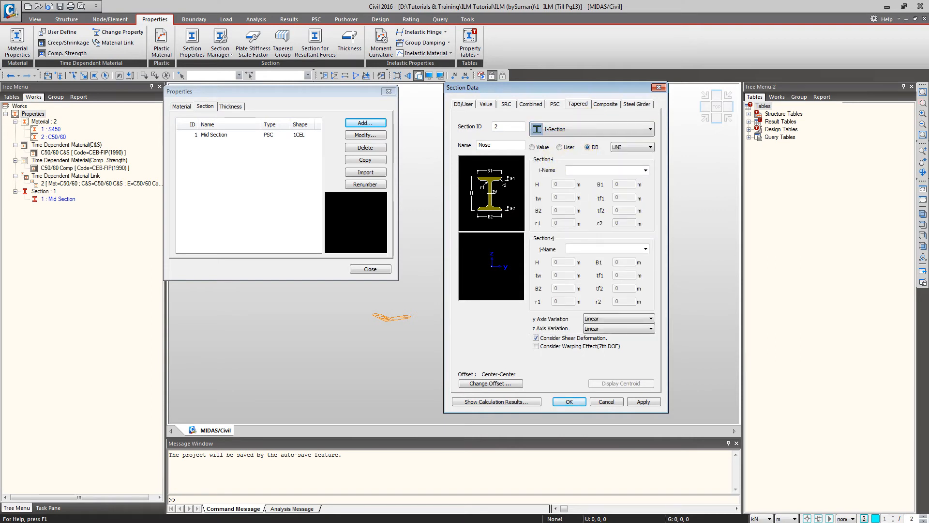
click(559, 147)
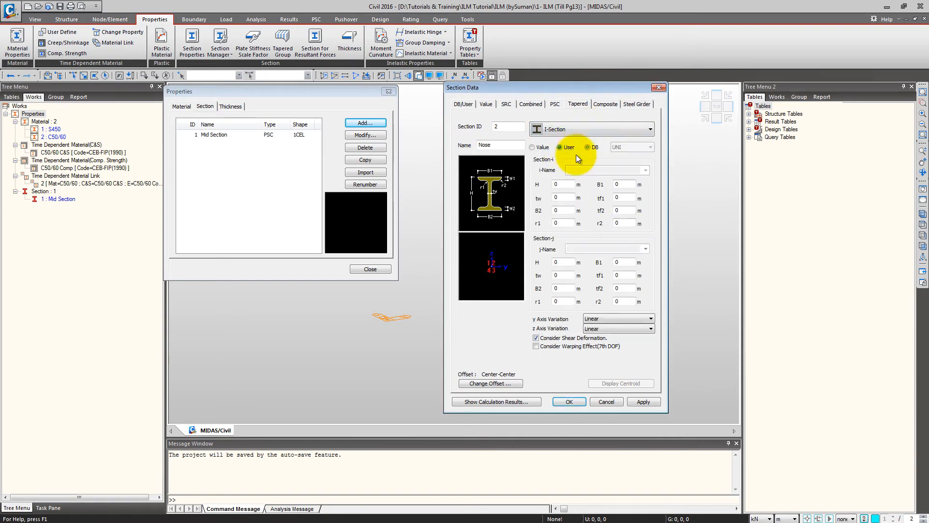
Set the Nose section's i-end dimensions to H 1.25 m, B1 0.8 m, tw 0.02 m and tf1 0.02 m.
double_click(565, 184)
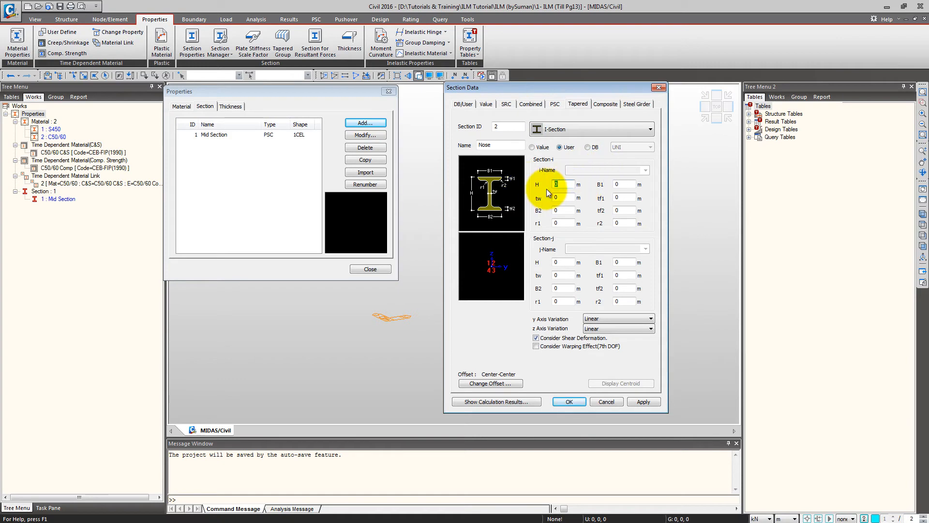
text(1.2)
key(Tab)
text(0.8)
text(0.02)
key(Tab)
text(0.02)
key(Tab)
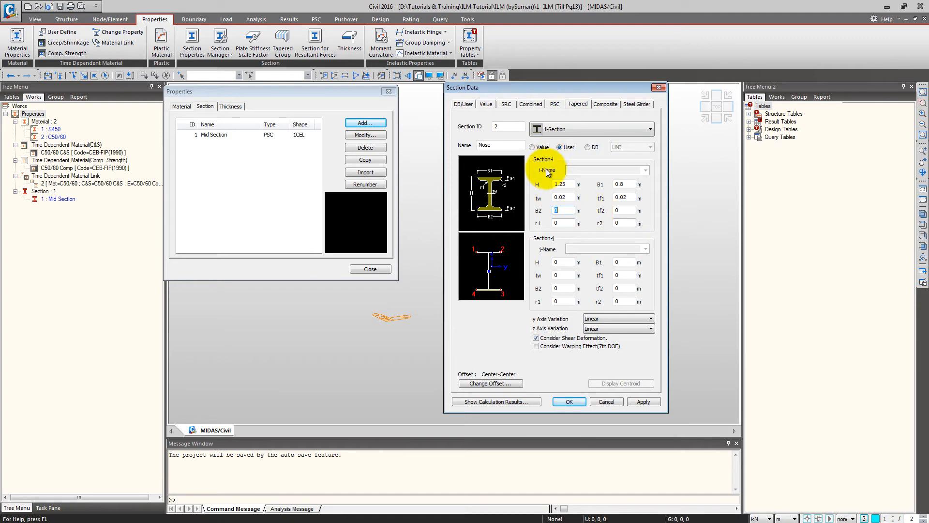
Set the Nose section's j-end dimensions to H 2.95 m, B1 1.8 m, tw 0.052 m and tf1 0.03 m.
click(563, 263)
text(2.95)
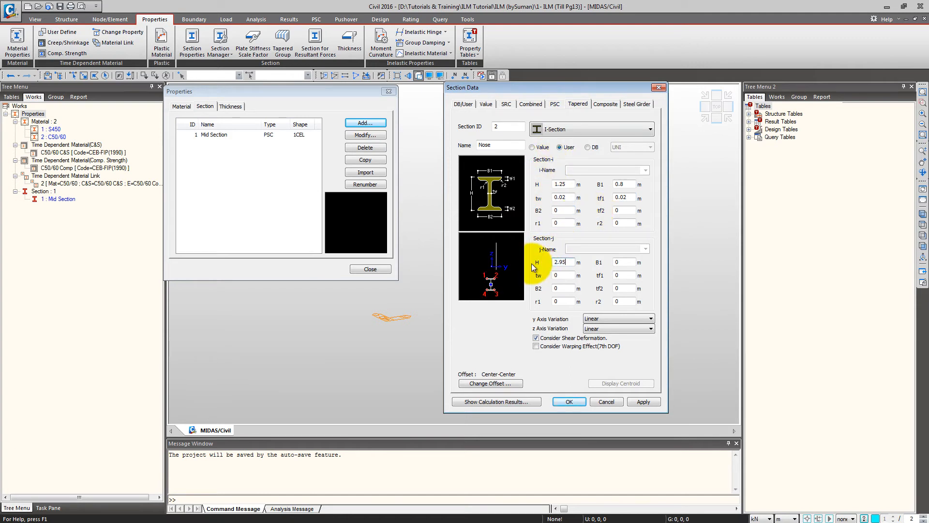
key(Tab)
text(1.8)
key(Tab)
text(0.052)
key(Tab)
text(0.03)
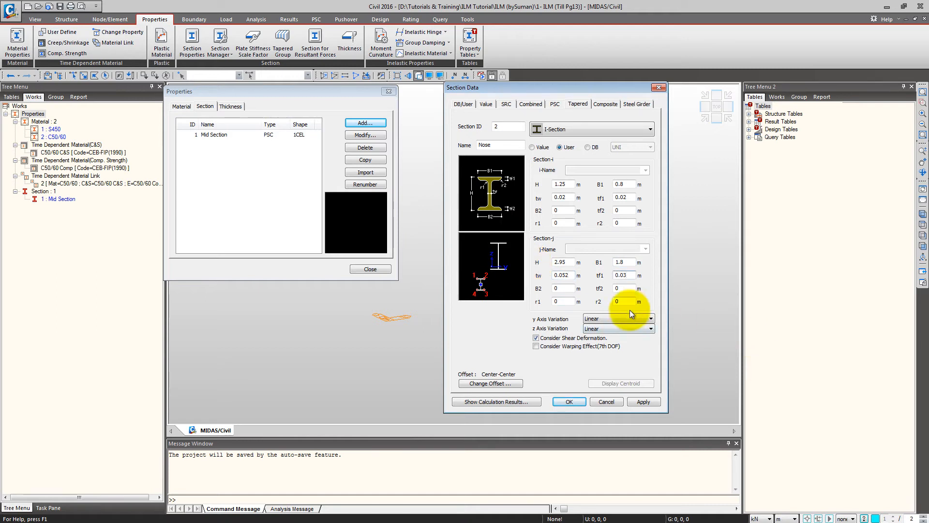
Set the y-axis and z-axis variation to Cubic, check the offset settings and save the Nose section.
click(591, 318)
click(613, 339)
click(614, 328)
click(612, 349)
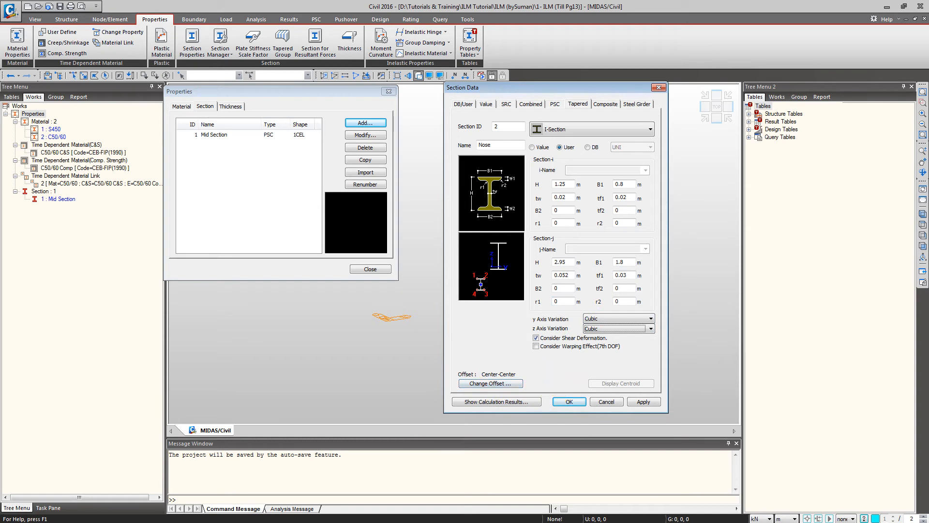
click(490, 382)
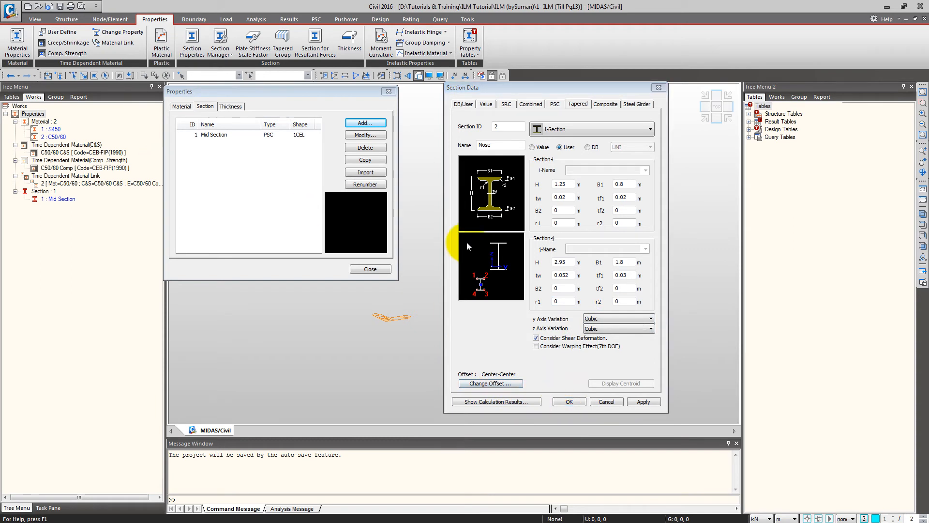
click(569, 401)
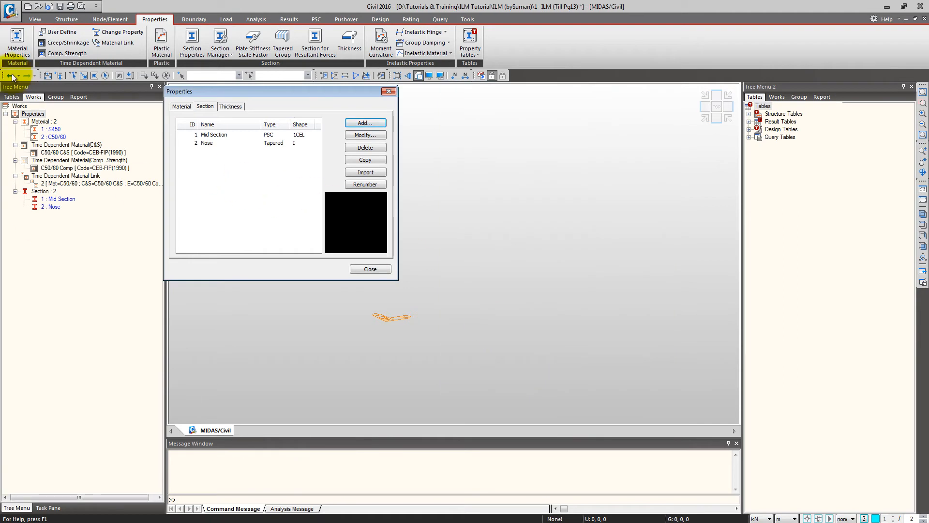
Compare the shape previews of the Mid Section and the Nose section, and close the section properties.
click(224, 135)
click(222, 143)
click(225, 134)
click(222, 143)
click(223, 135)
click(223, 142)
click(228, 134)
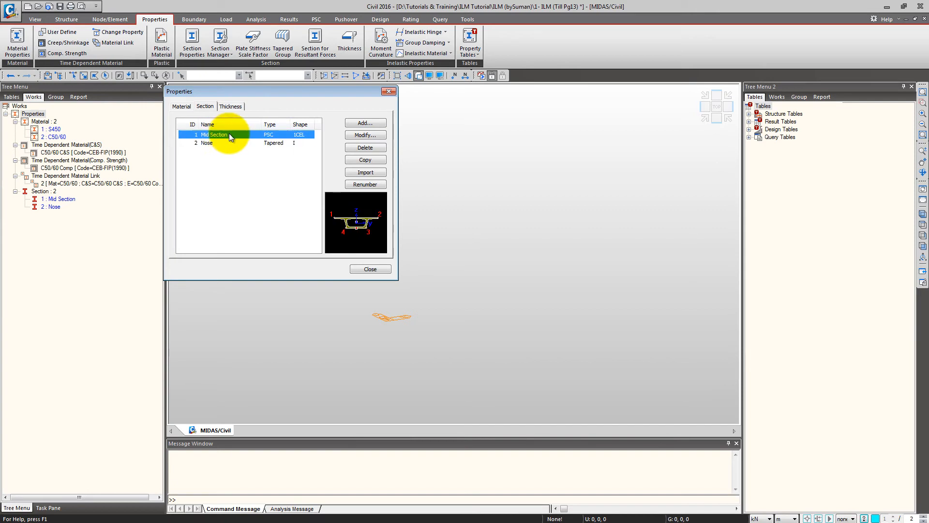
click(370, 269)
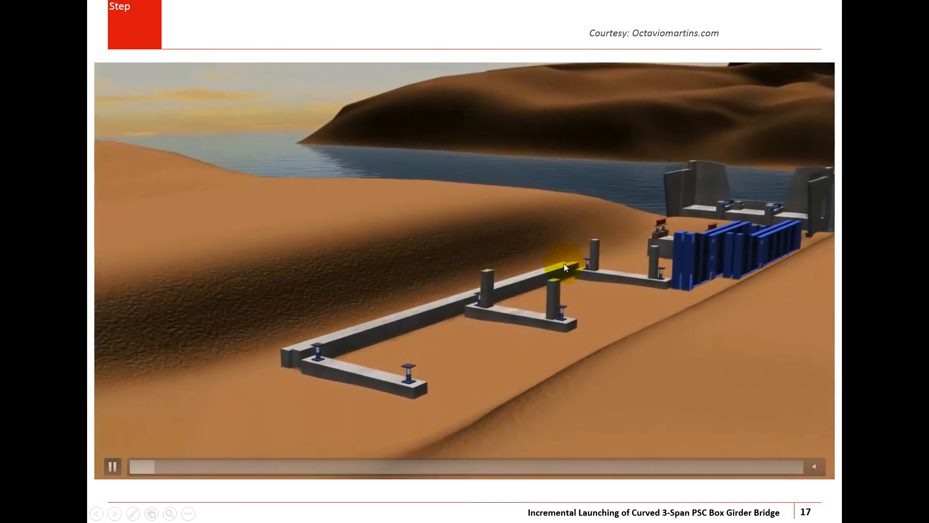
click(178, 469)
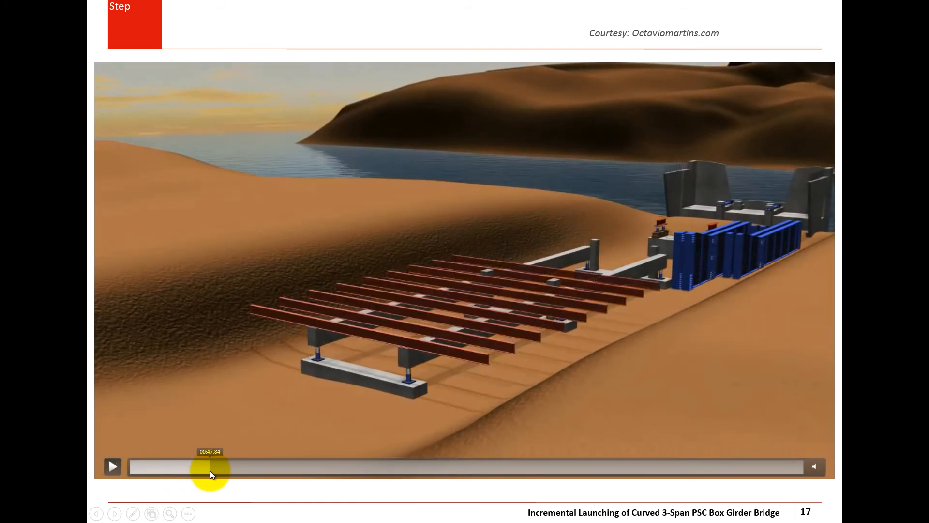
click(213, 471)
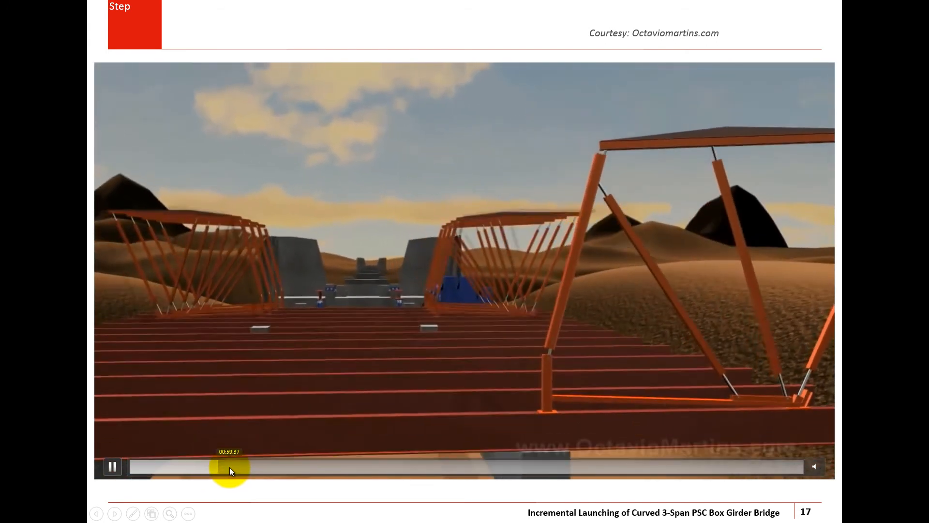
click(235, 467)
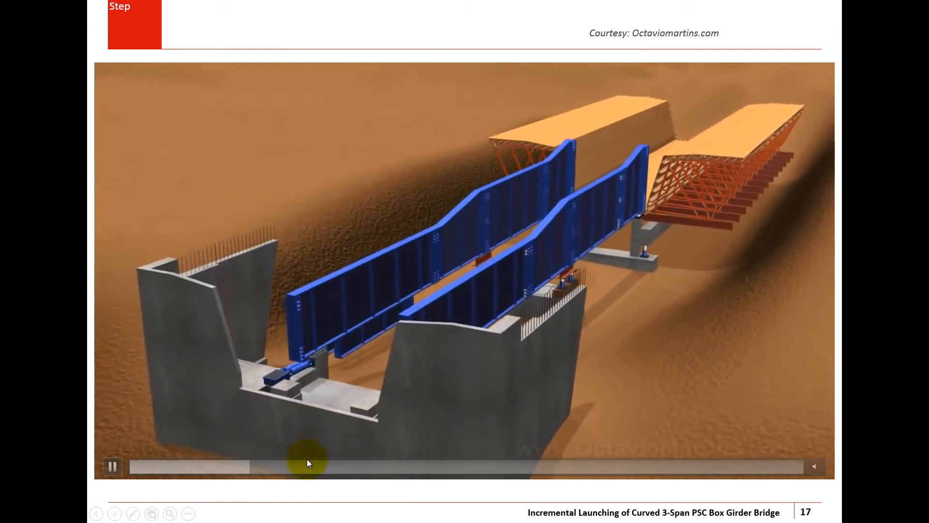
click(296, 466)
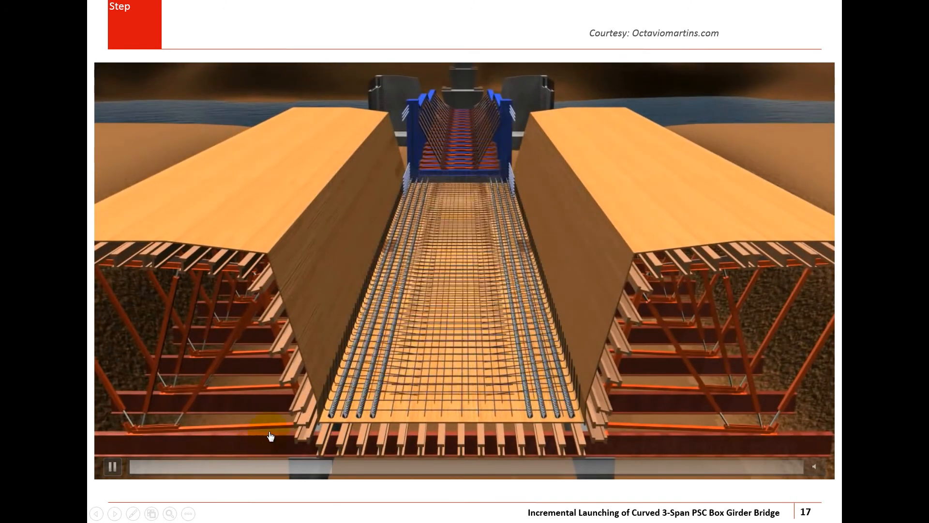
drag(355, 466, 351, 466)
click(351, 466)
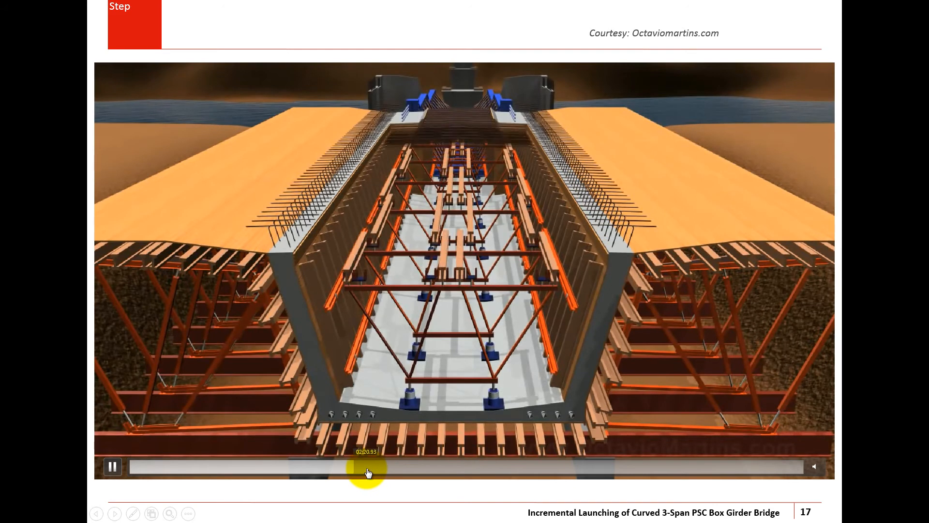
click(342, 468)
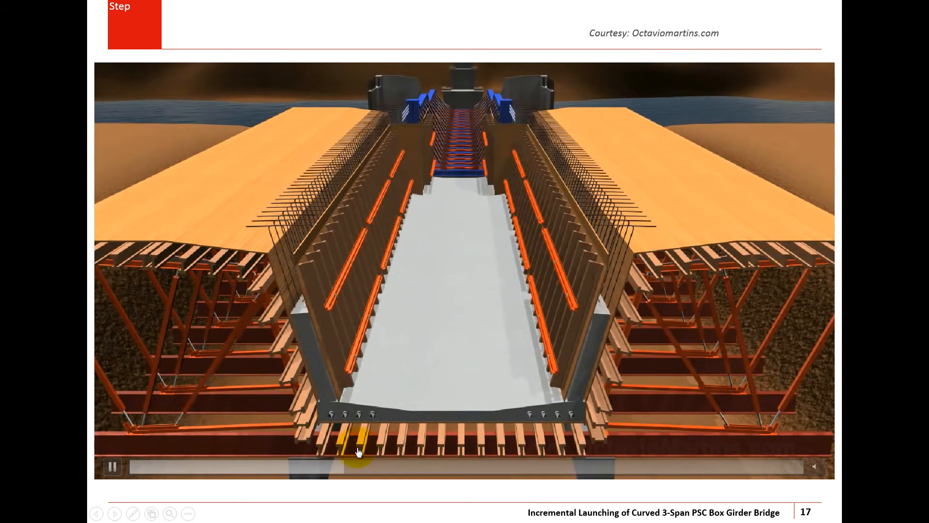
click(379, 469)
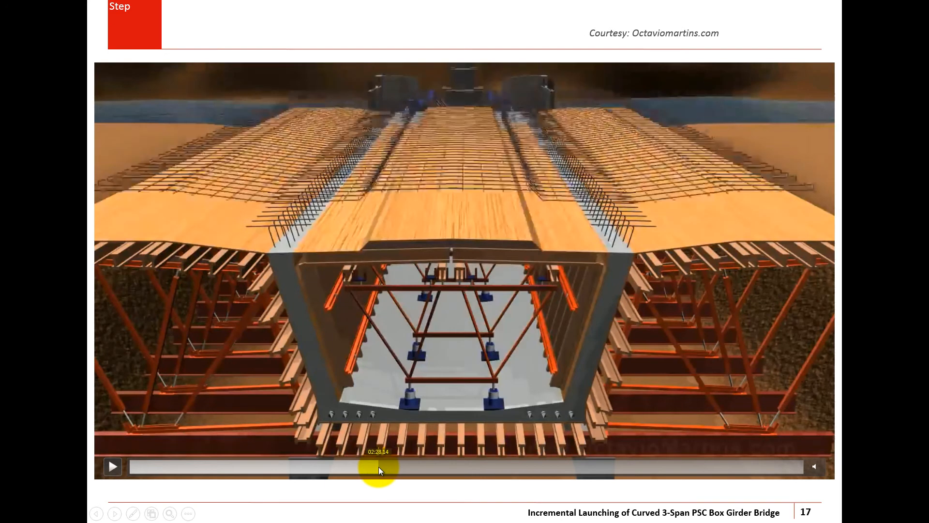
click(378, 466)
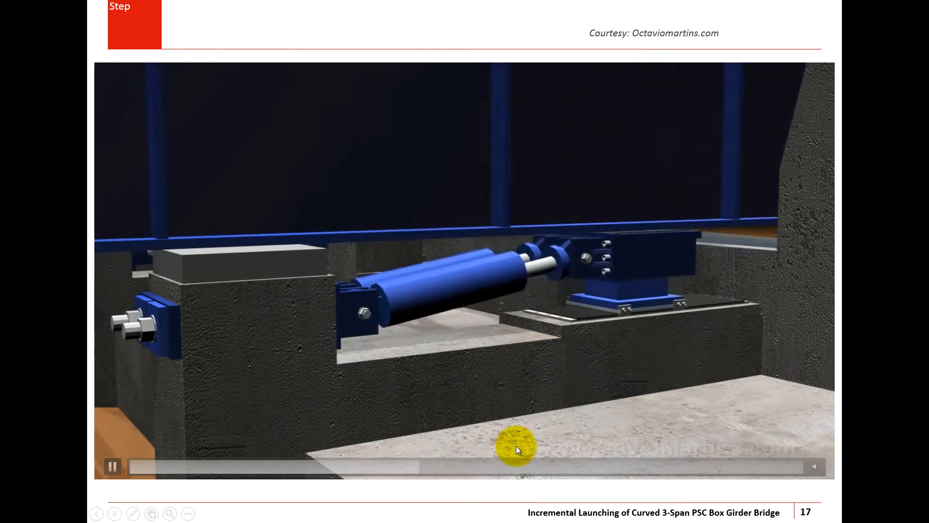
click(433, 469)
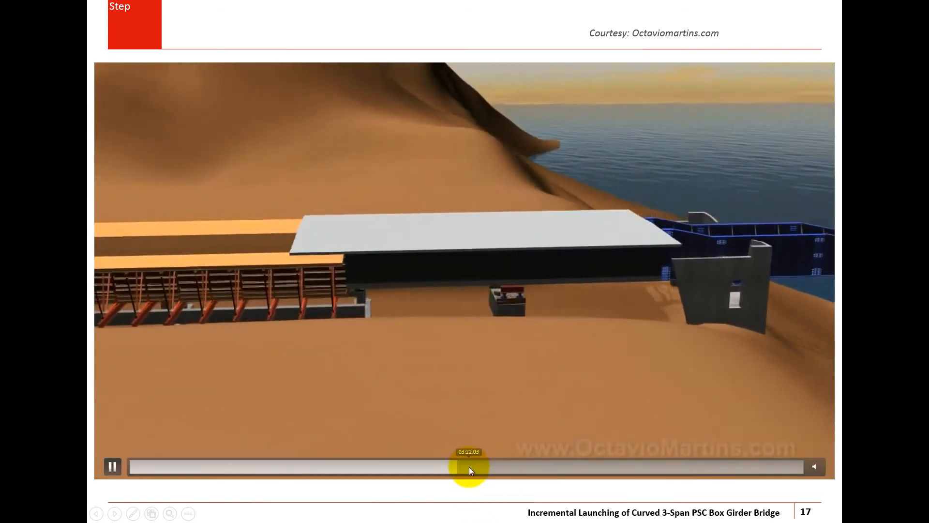
click(471, 466)
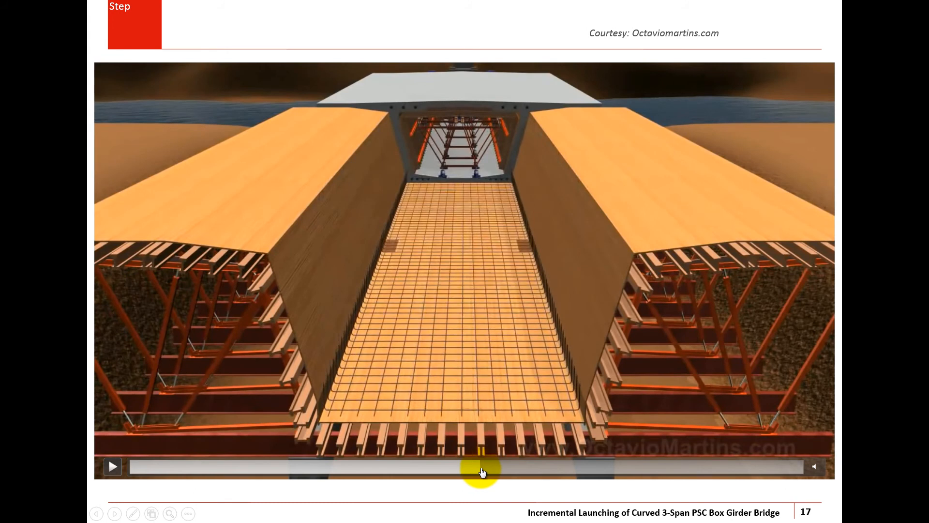
click(481, 467)
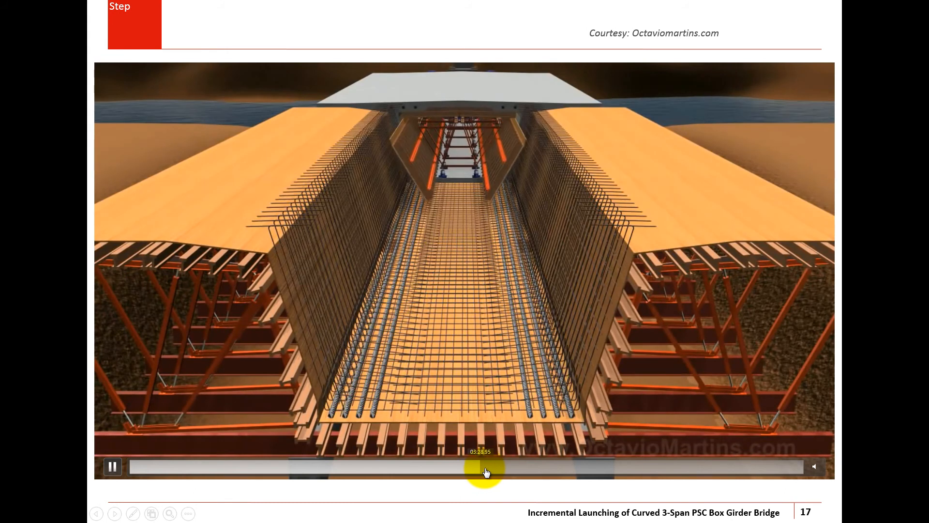
click(500, 466)
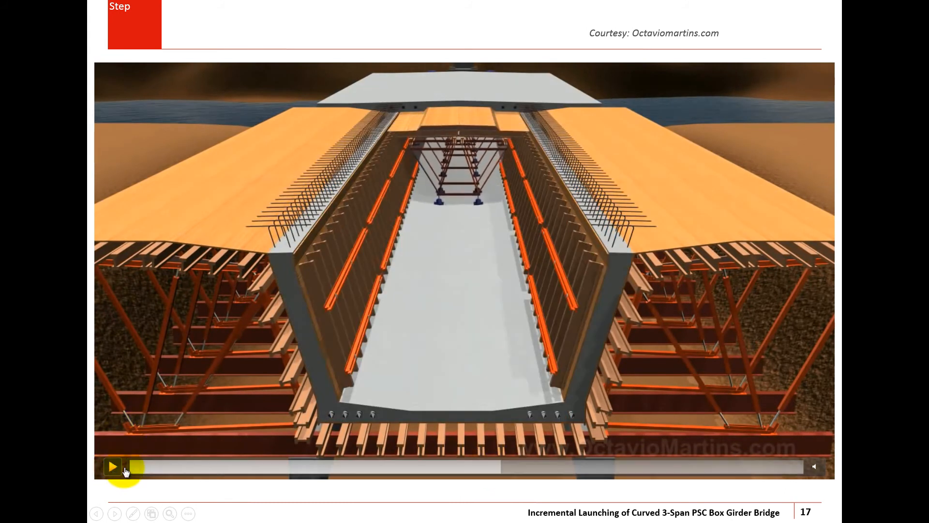
click(125, 468)
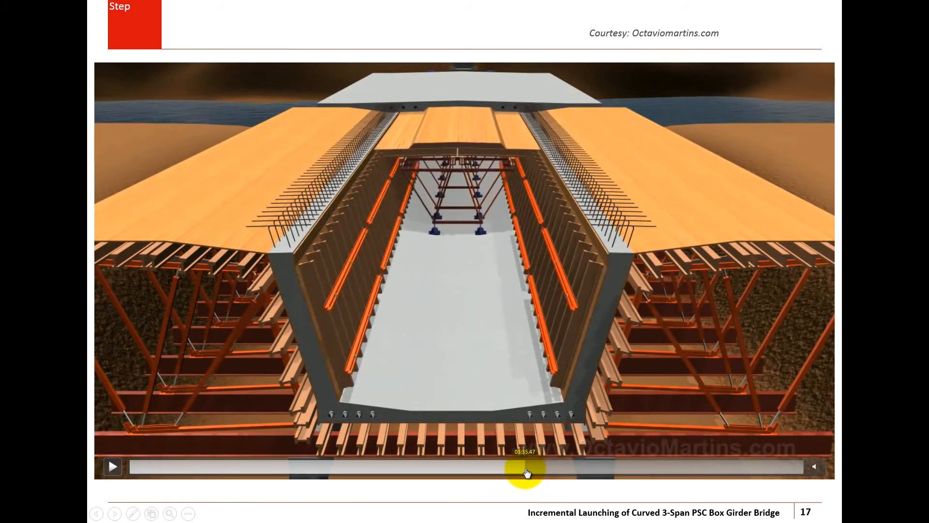
click(537, 467)
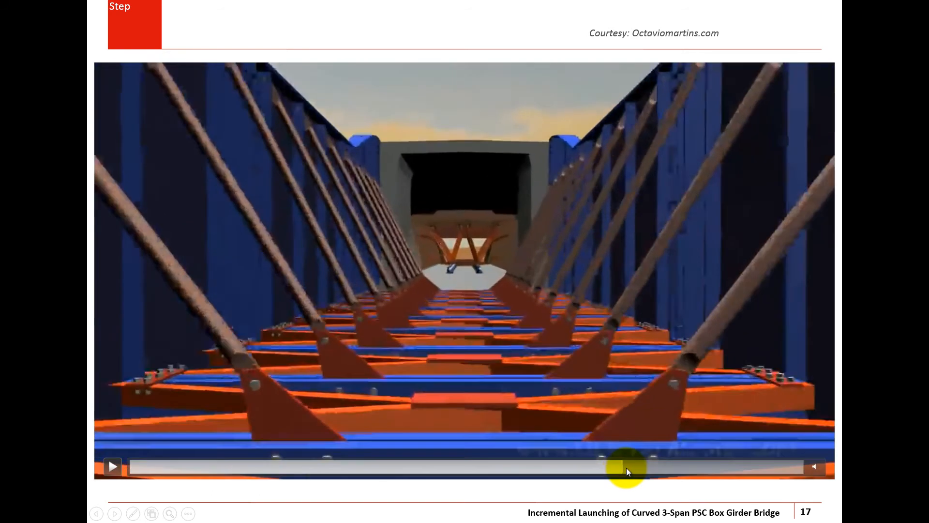
click(632, 468)
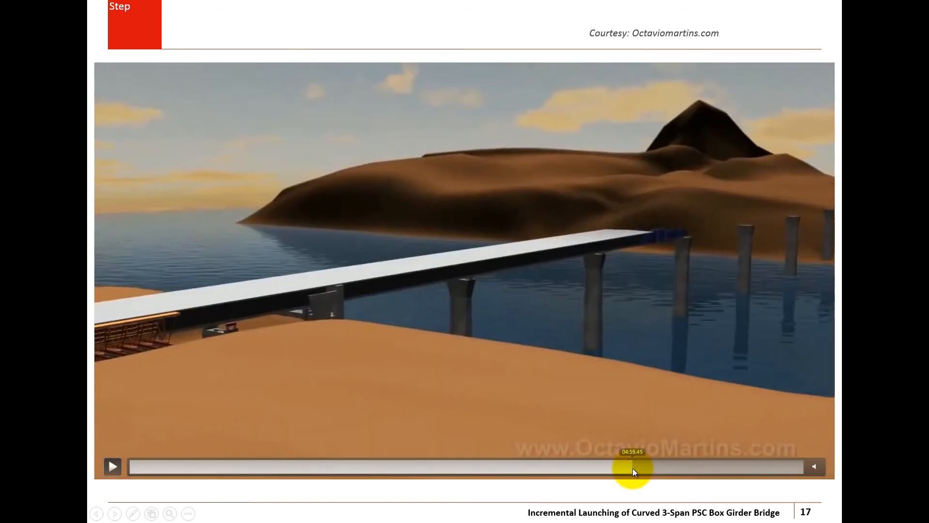
click(633, 469)
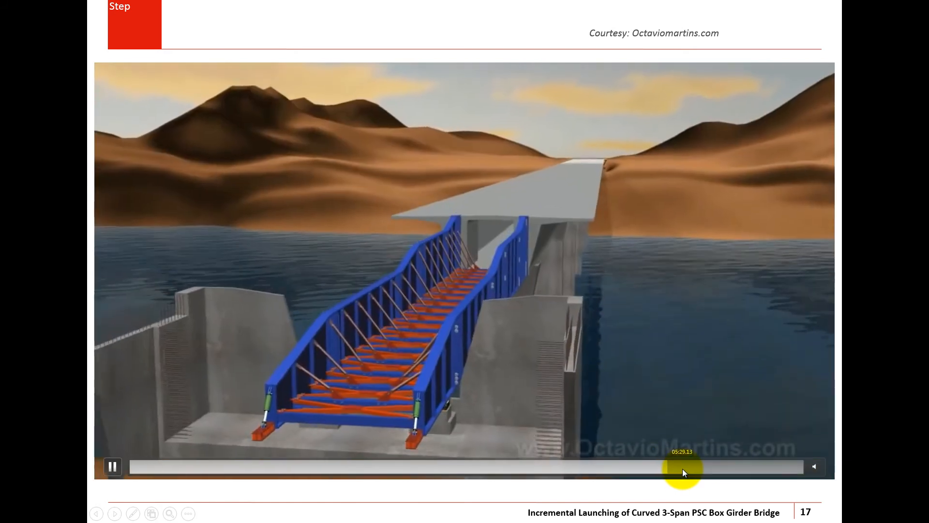
click(682, 469)
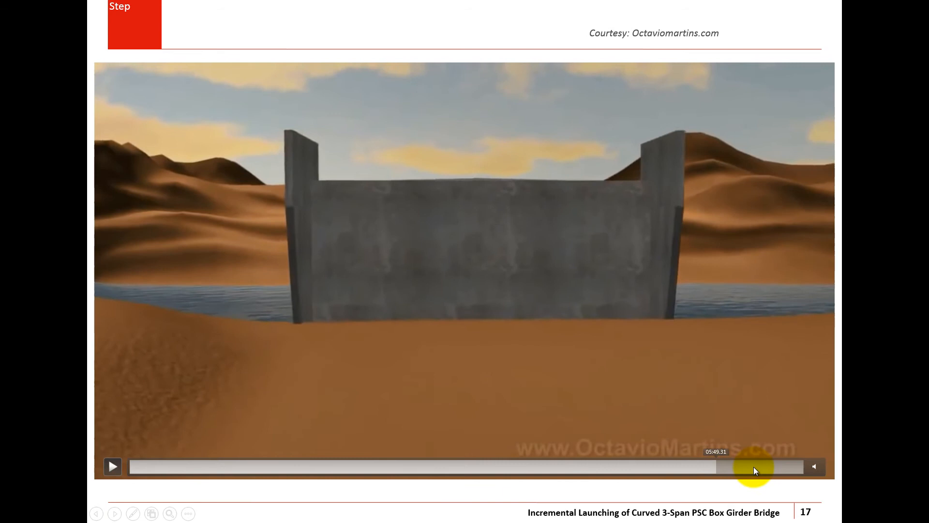
click(753, 468)
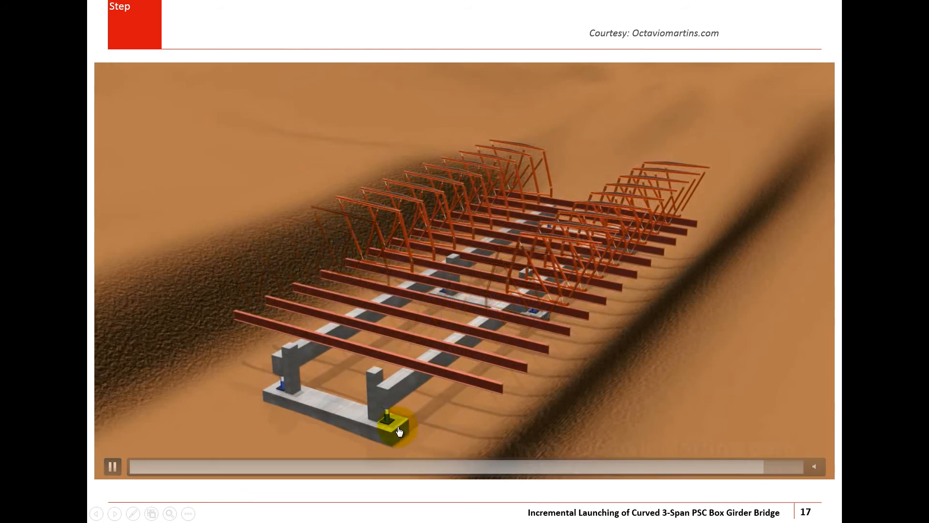
click(114, 468)
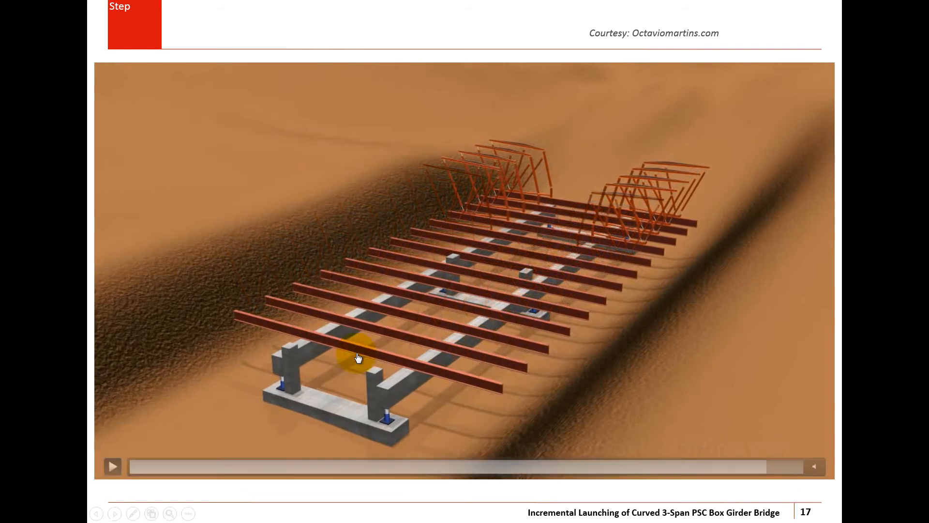
click(113, 466)
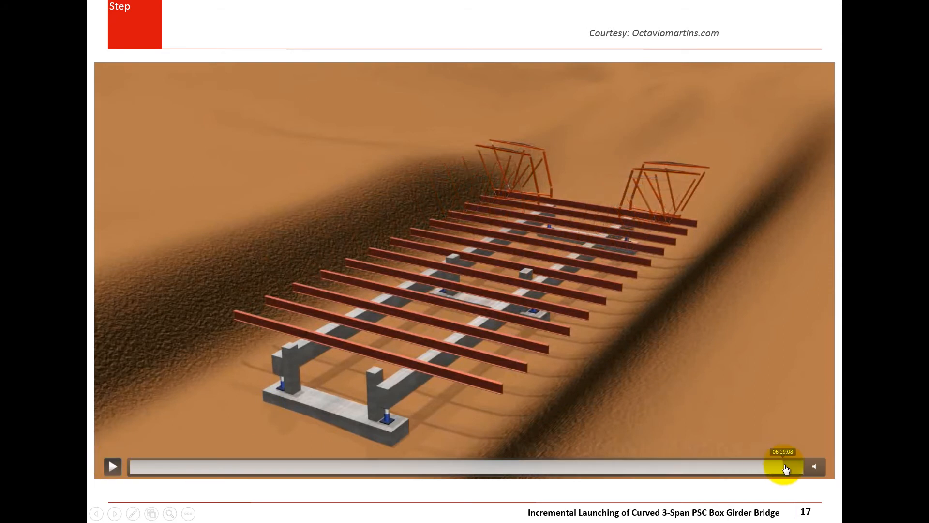
click(796, 466)
click(794, 466)
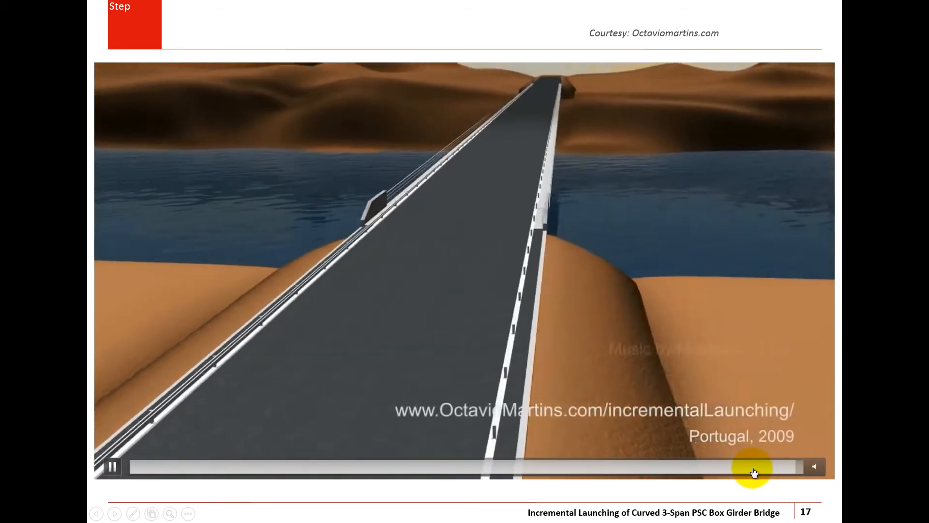
Stop the launching animation, switch to MIDAS Civil and look through the available ILM Bridge wizards.
click(111, 467)
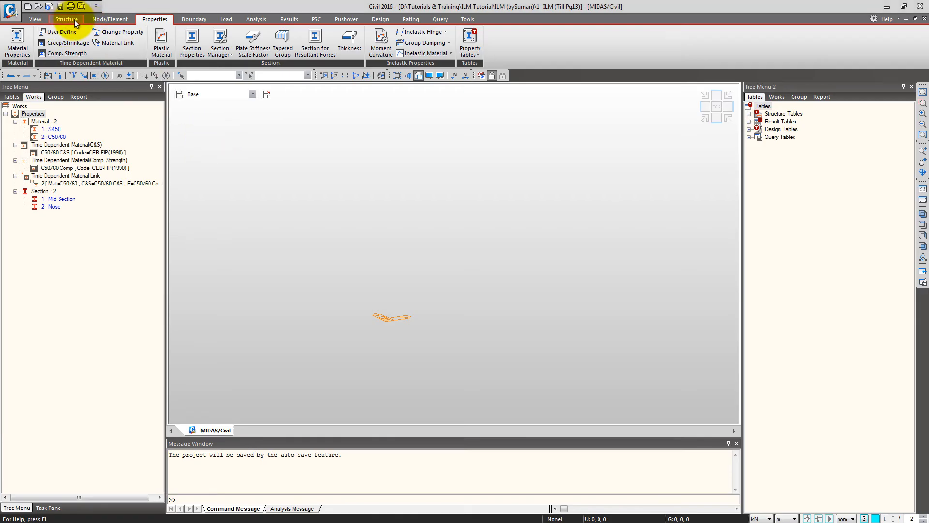
click(74, 20)
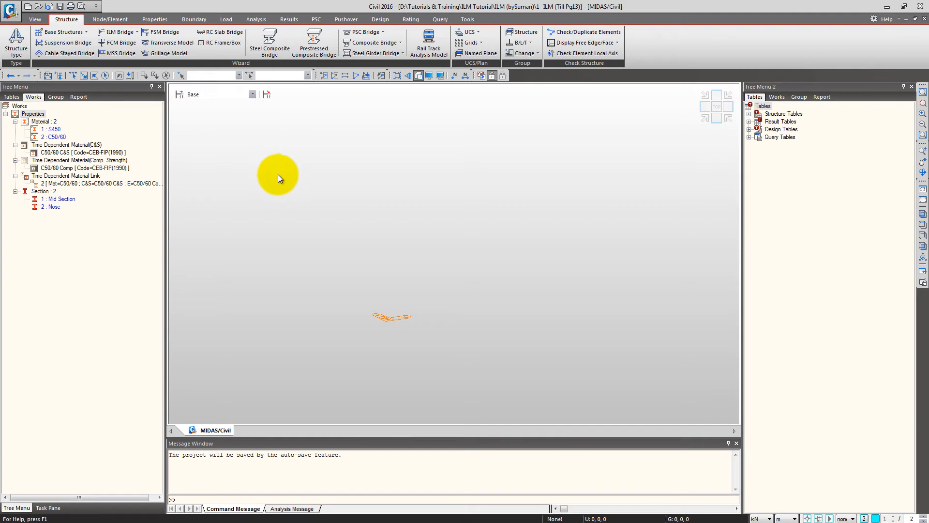
click(130, 32)
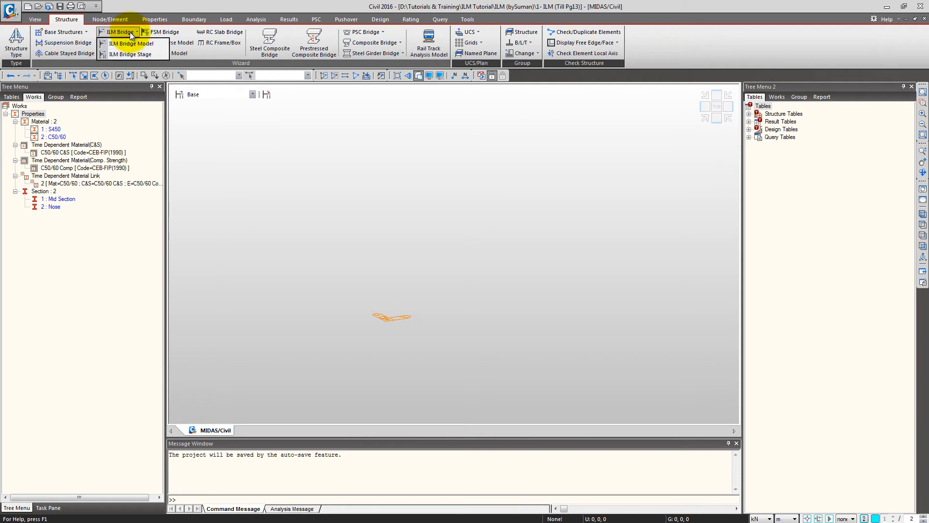
click(149, 54)
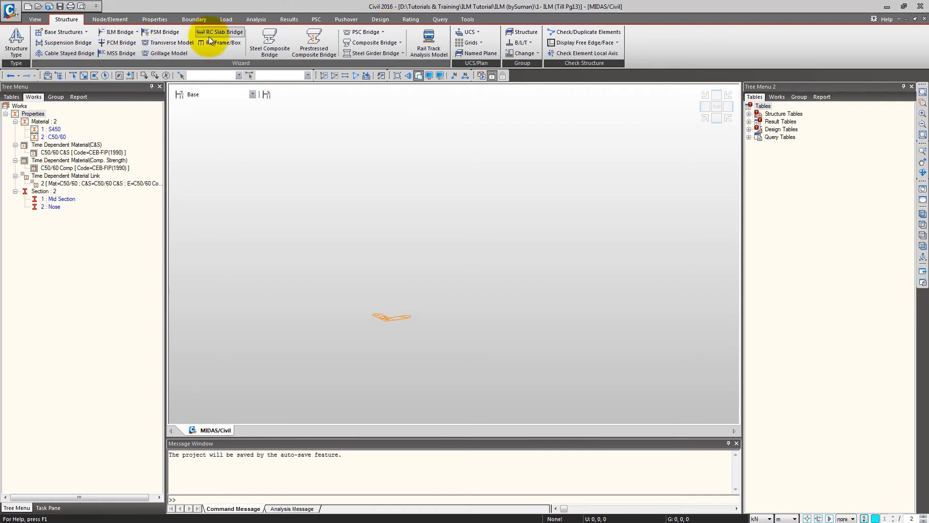
click(129, 32)
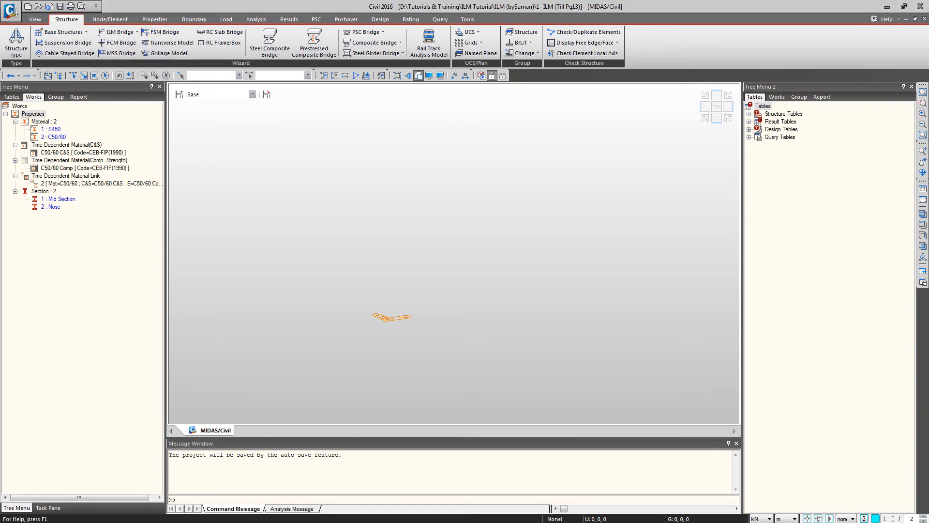
Open the ILM Bridge Model Wizard and place its dialog clear of the ribbon.
click(125, 32)
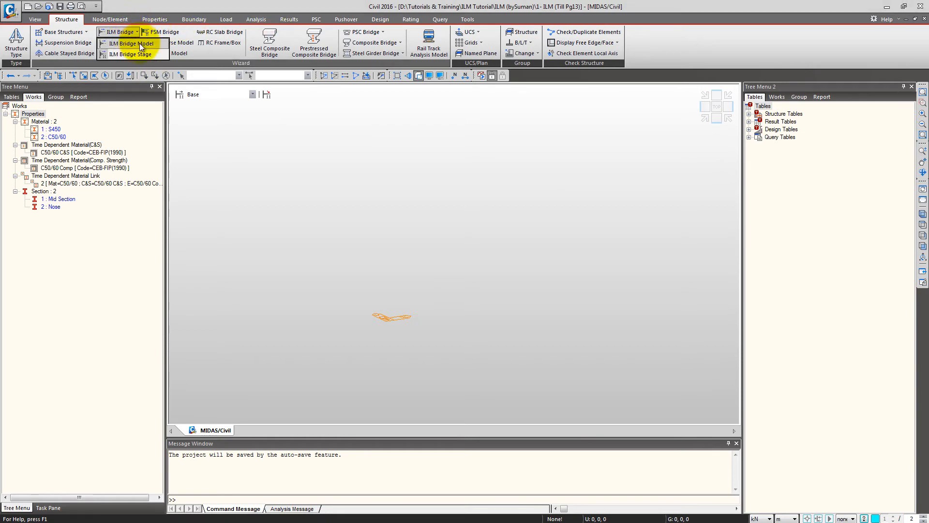
click(151, 45)
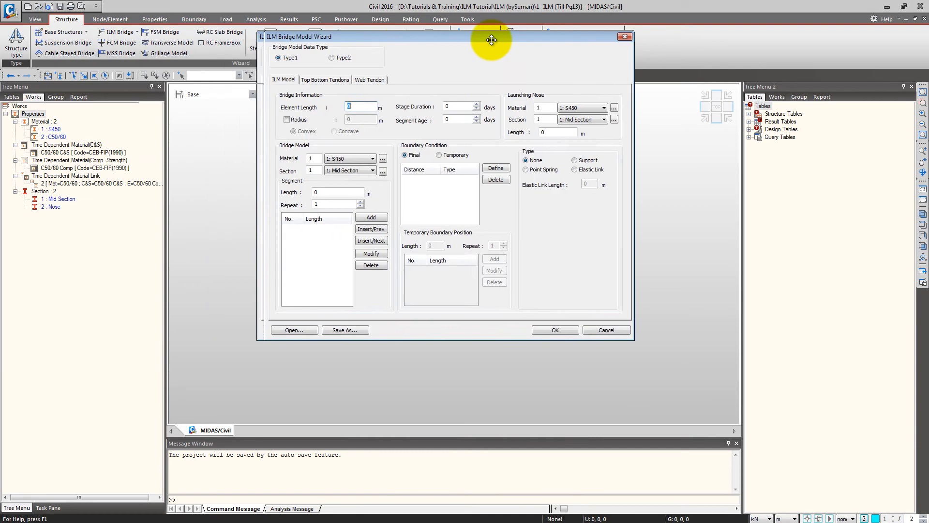
drag(490, 38, 482, 68)
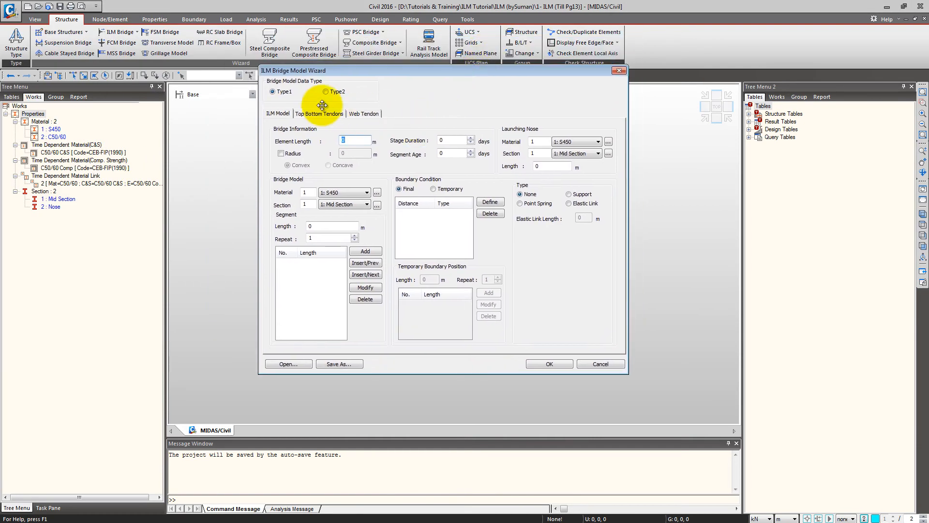
drag(311, 70, 302, 82)
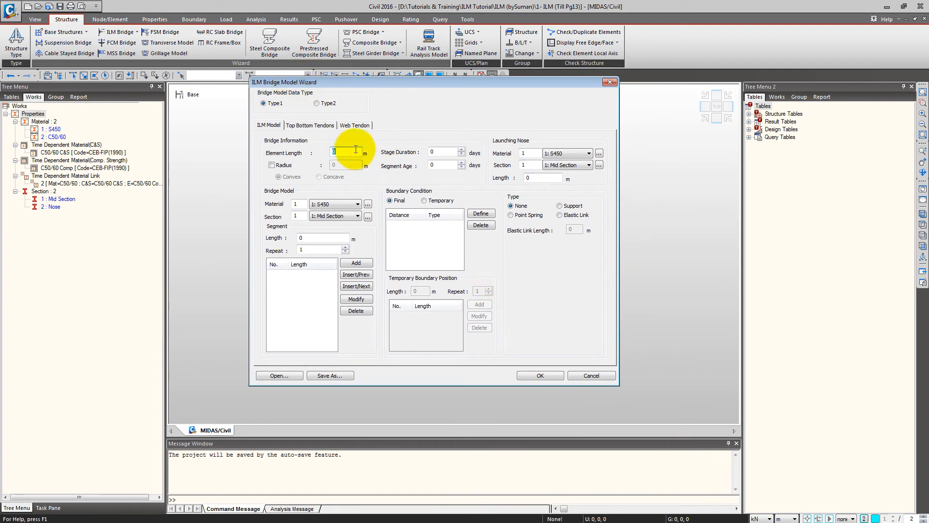
drag(297, 81, 290, 76)
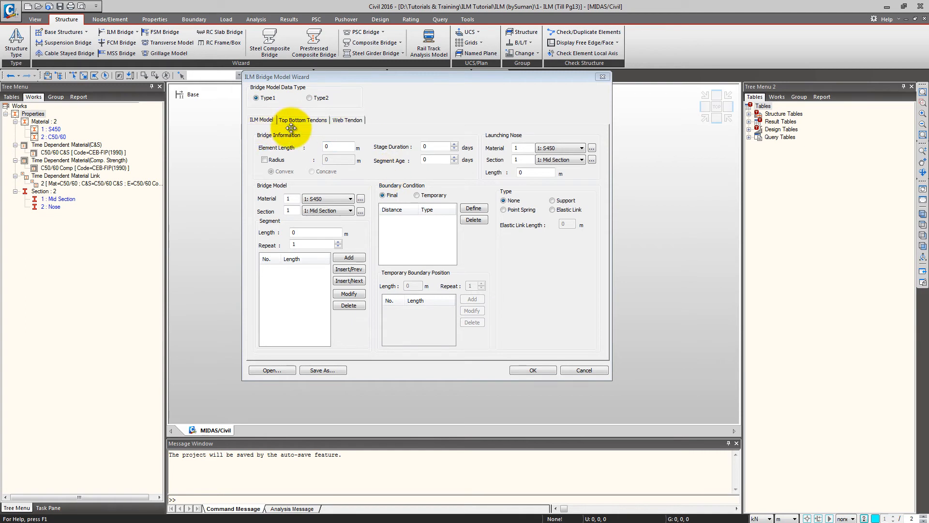
Review the wizard's Top Bottom Tendons and Web Tendon settings, and return to the ILM Model settings.
click(307, 120)
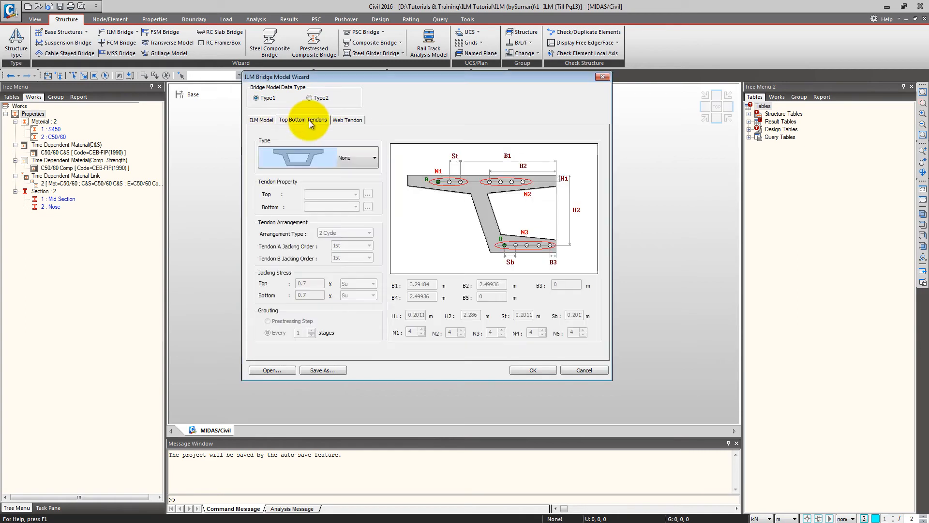
click(344, 120)
click(264, 121)
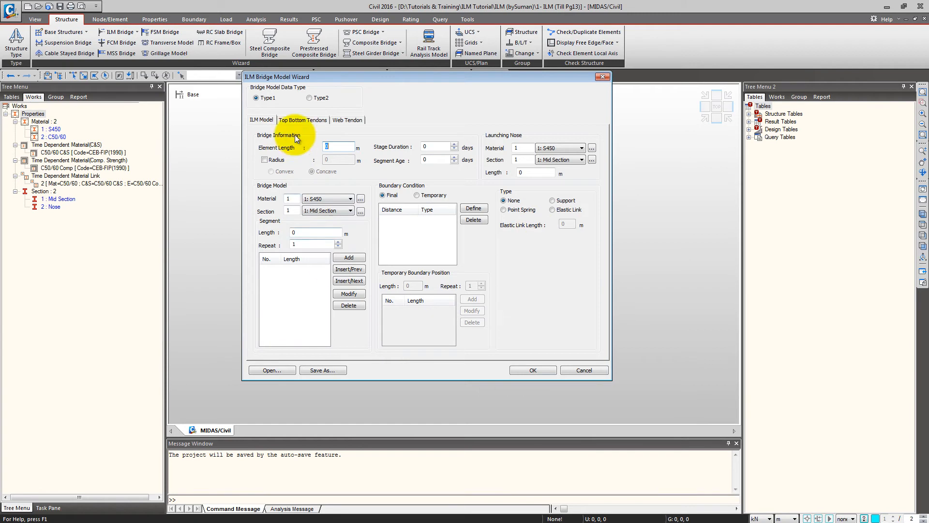
click(303, 120)
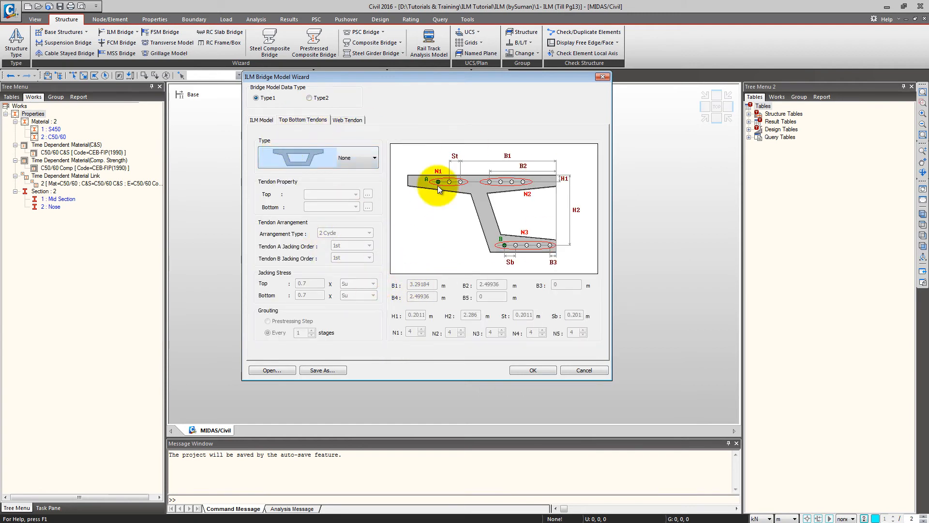
click(347, 120)
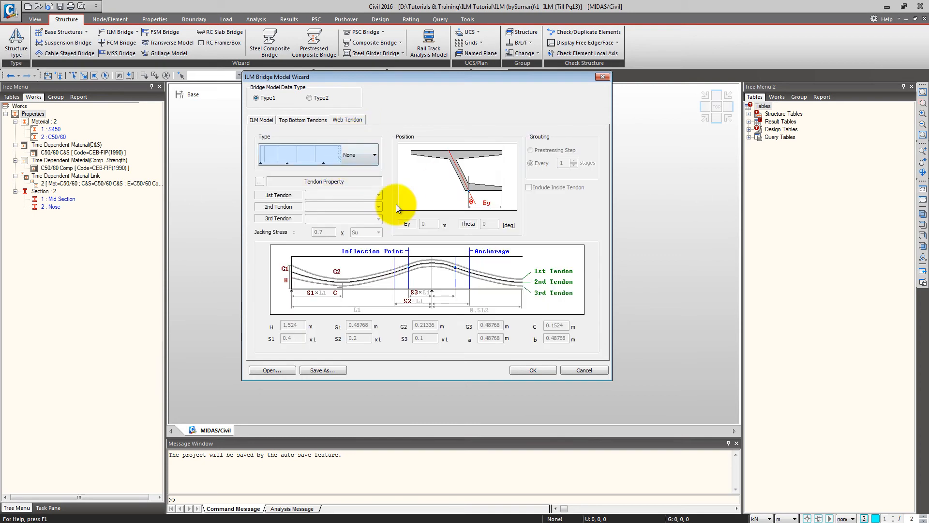
click(266, 121)
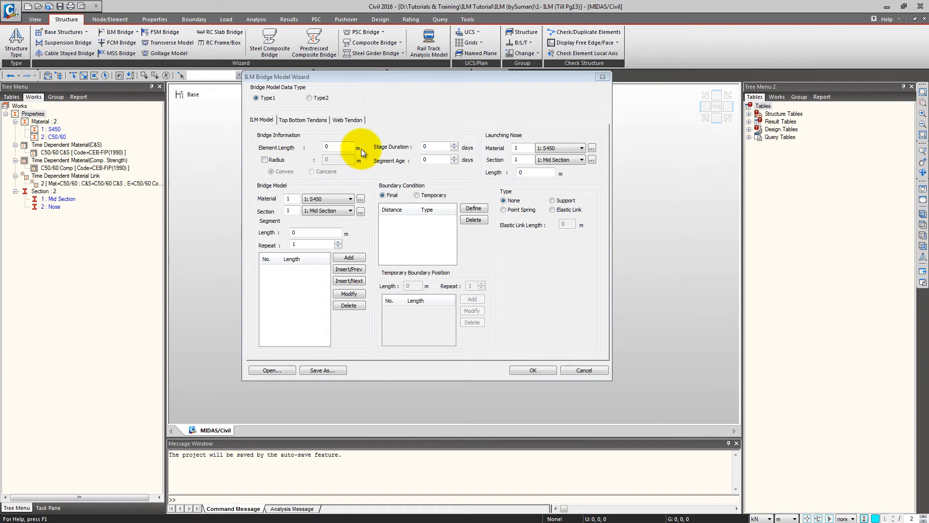
Set the bridge's element length to 1 m and give it a concave curve with a radius of 500 m.
click(343, 150)
text(1)
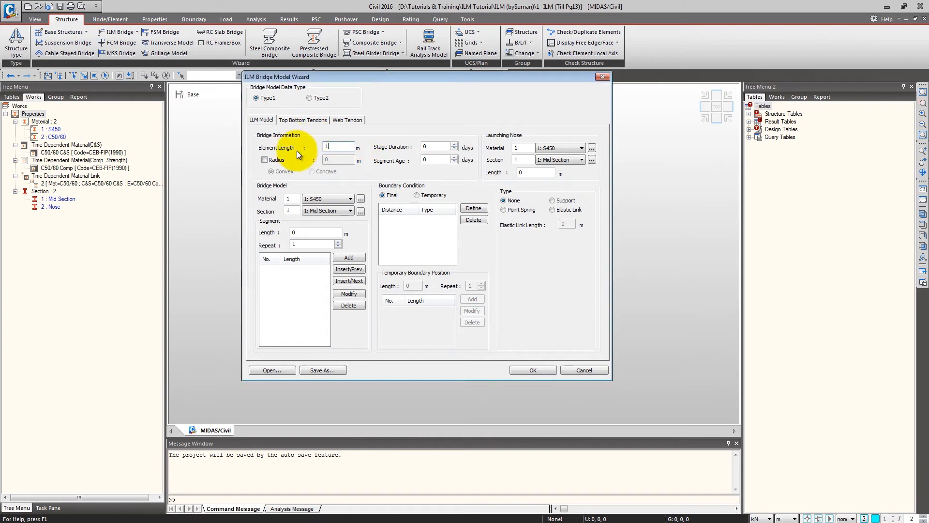
click(277, 159)
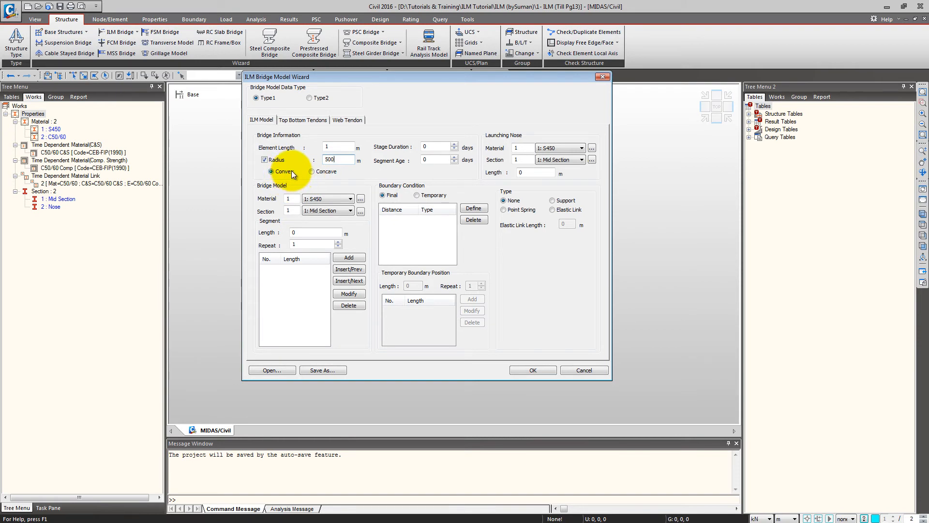
click(326, 172)
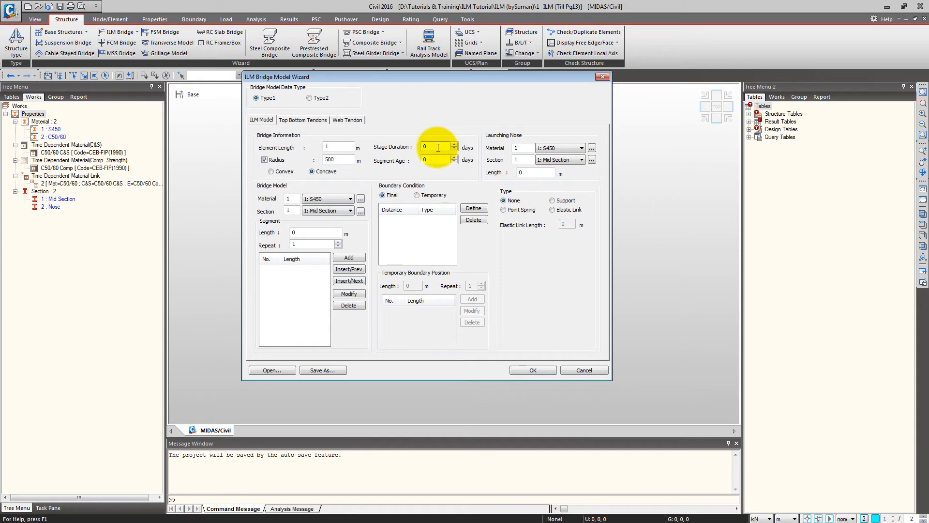
Set the stage duration to 12 days and the segment age to 7 days.
double_click(436, 147)
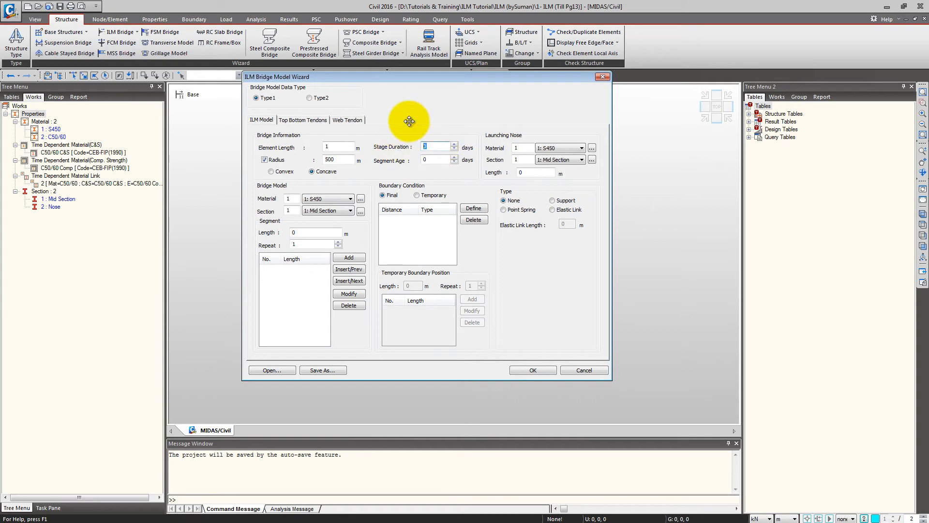
text(12)
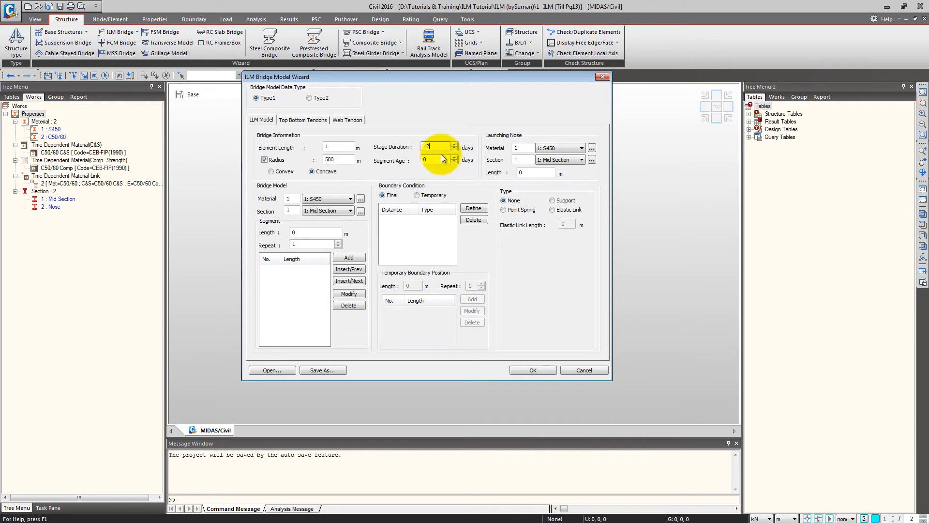
key(Tab)
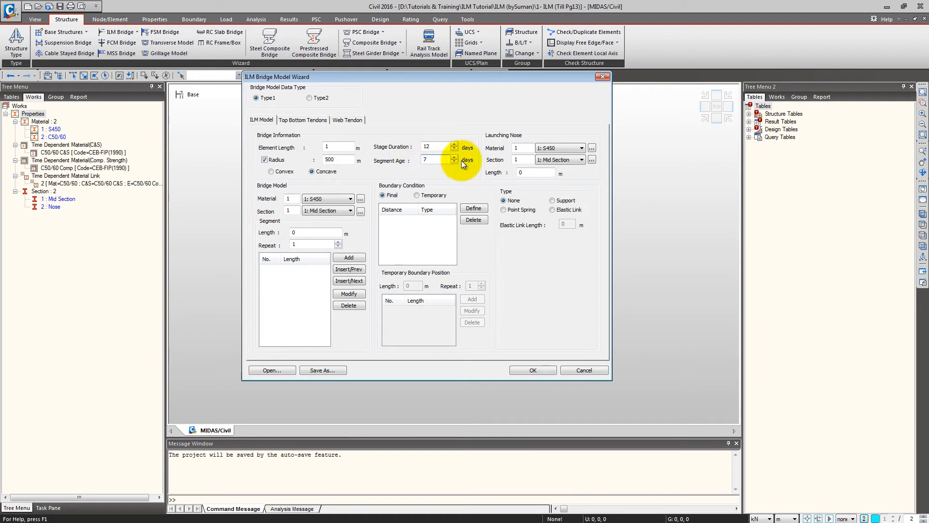
Assign material S450, section Nose and a length of 25 m to the launching nose.
click(567, 148)
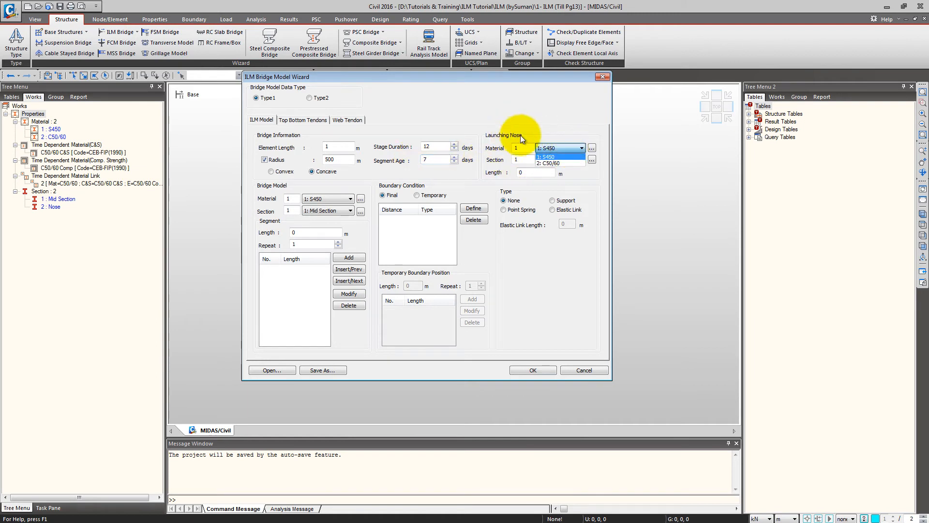
click(547, 156)
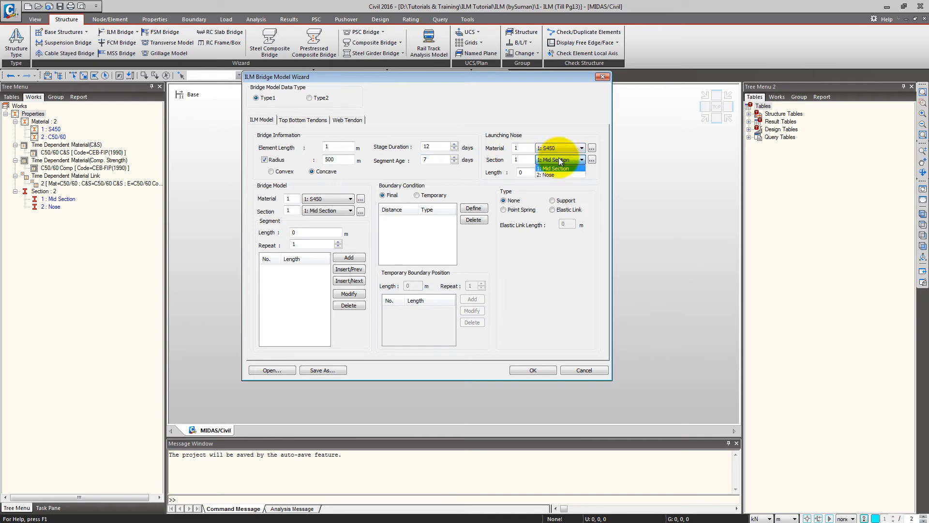
click(558, 174)
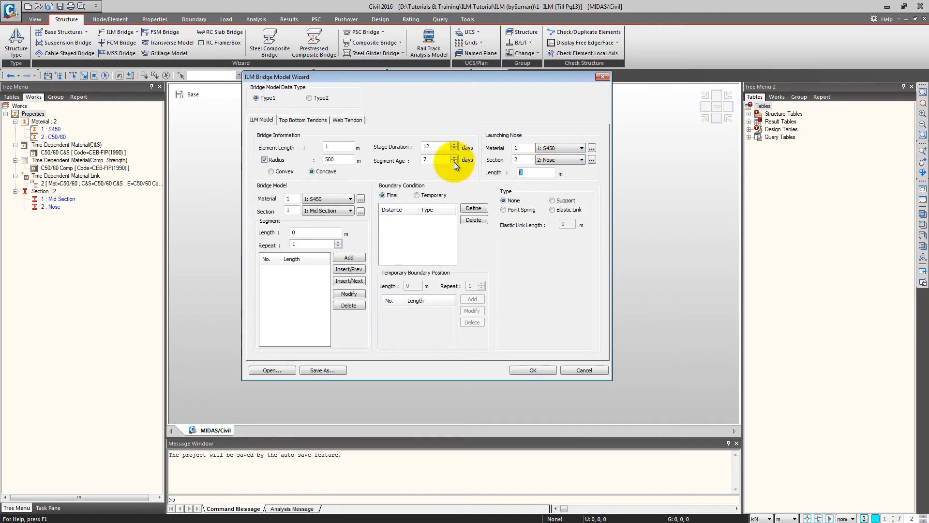
text(25)
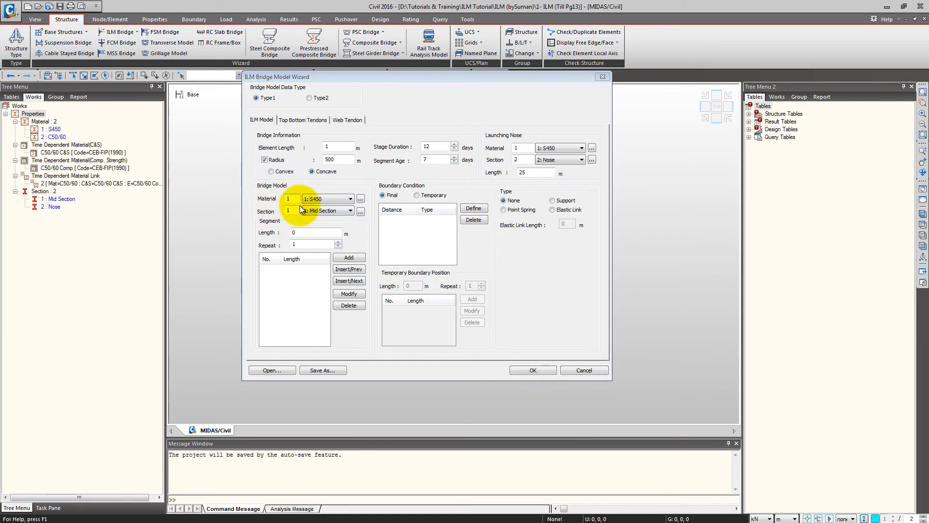
Assign material C50/60 and the Mid Section to the bridge model.
click(325, 199)
click(329, 213)
click(333, 212)
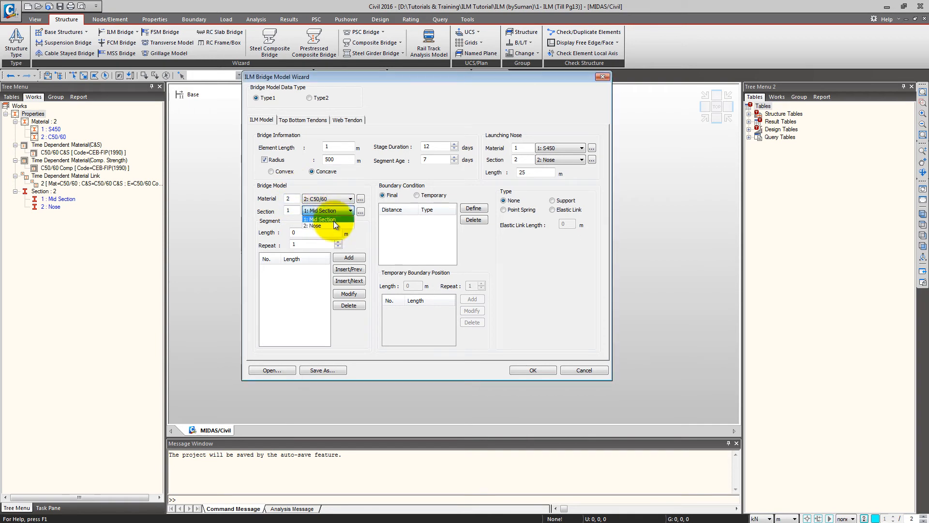
click(333, 220)
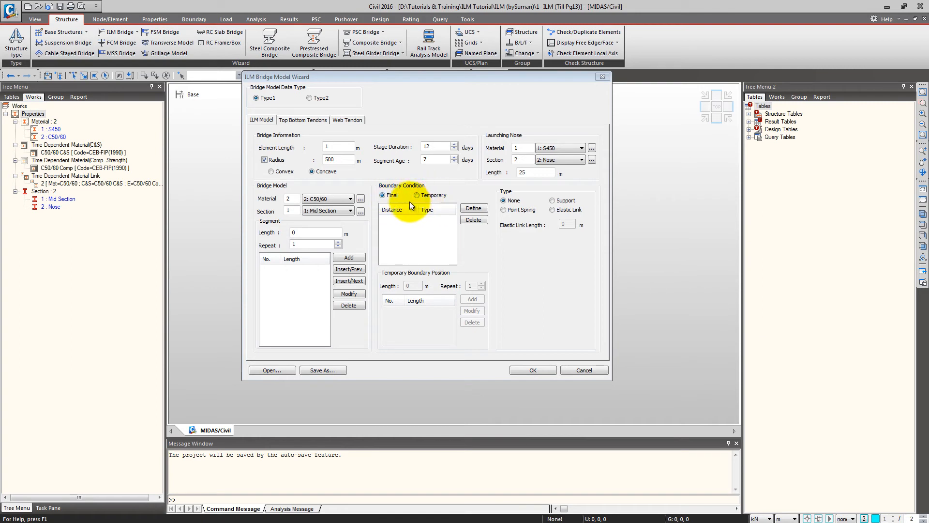
Check the Temporary boundary option, return to Final and add one 15 m bridge segment.
click(432, 197)
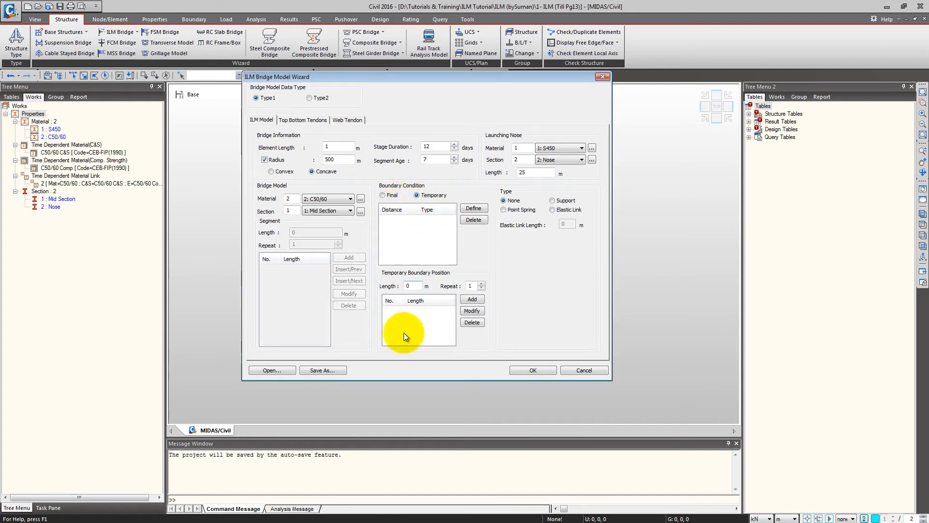
click(391, 195)
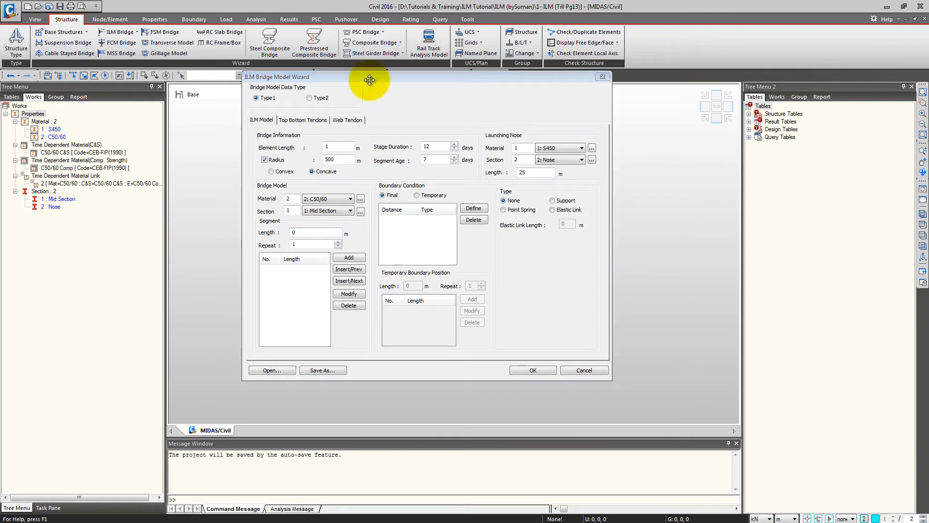
click(307, 232)
double_click(306, 232)
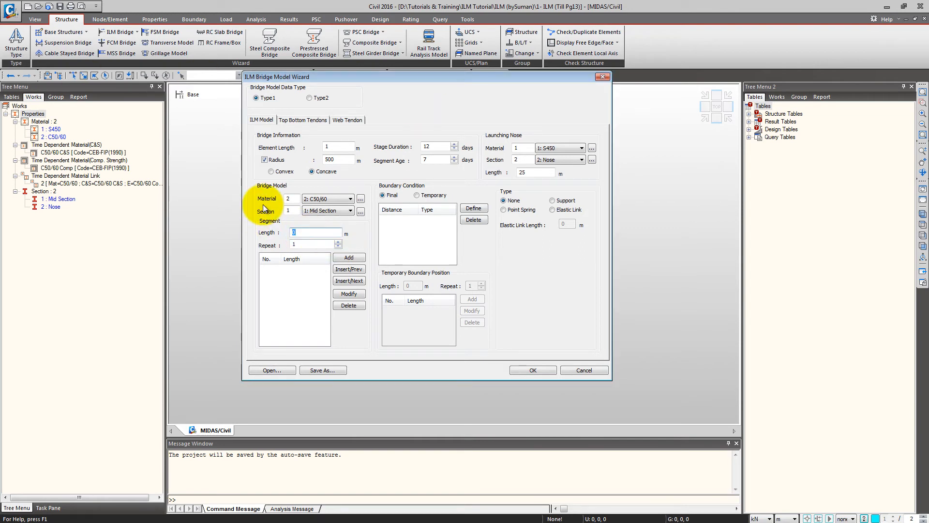
text(15)
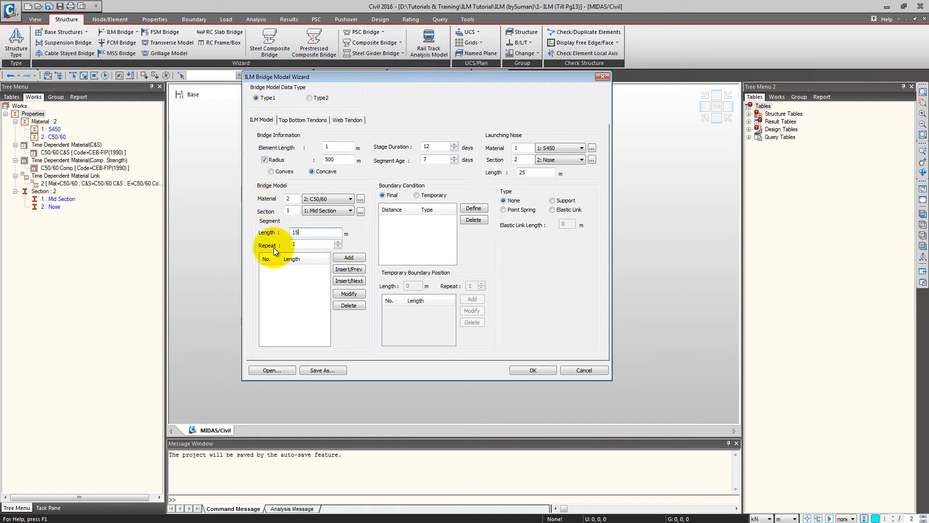
click(348, 257)
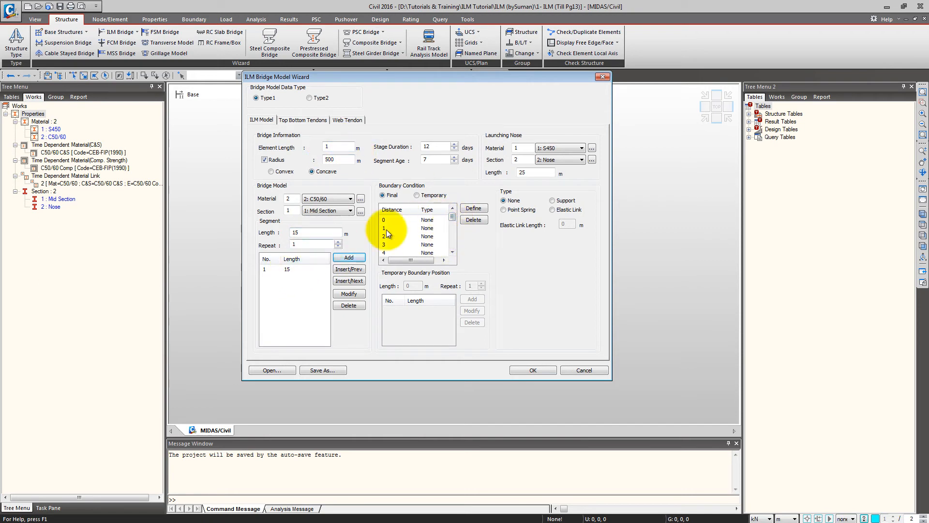
Add two 30 m segments to the bridge model's segment list.
mouse_move(453, 217)
mouse_down()
mouse_move(453, 248)
mouse_move(453, 216)
mouse_up()
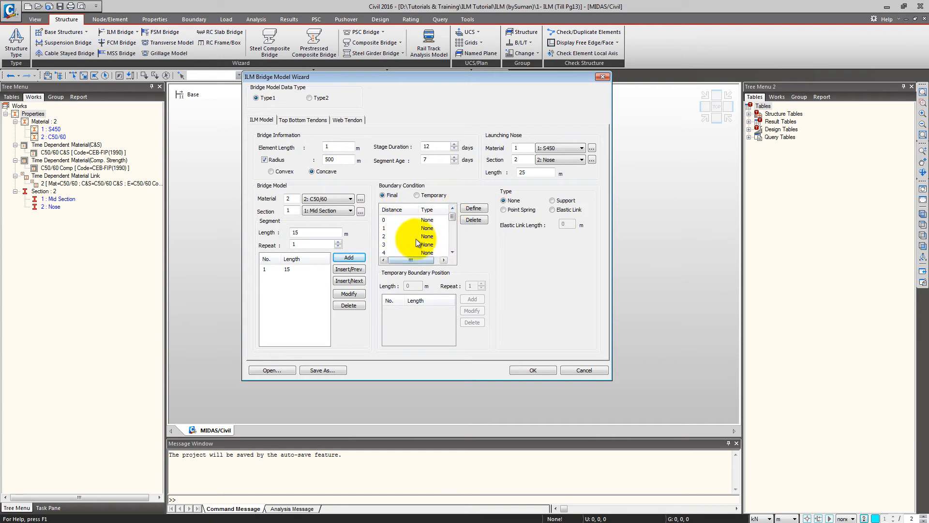
drag(306, 233, 267, 230)
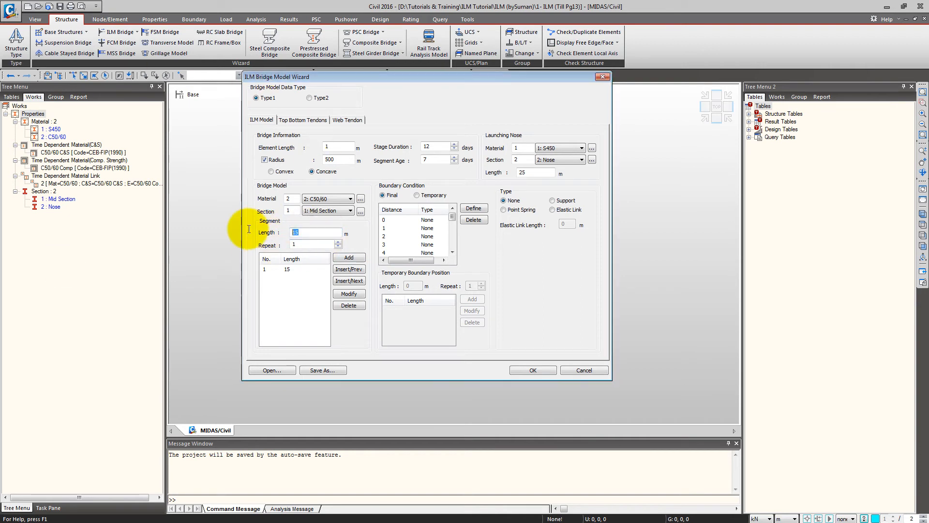
text(30)
key(Tab)
text(2)
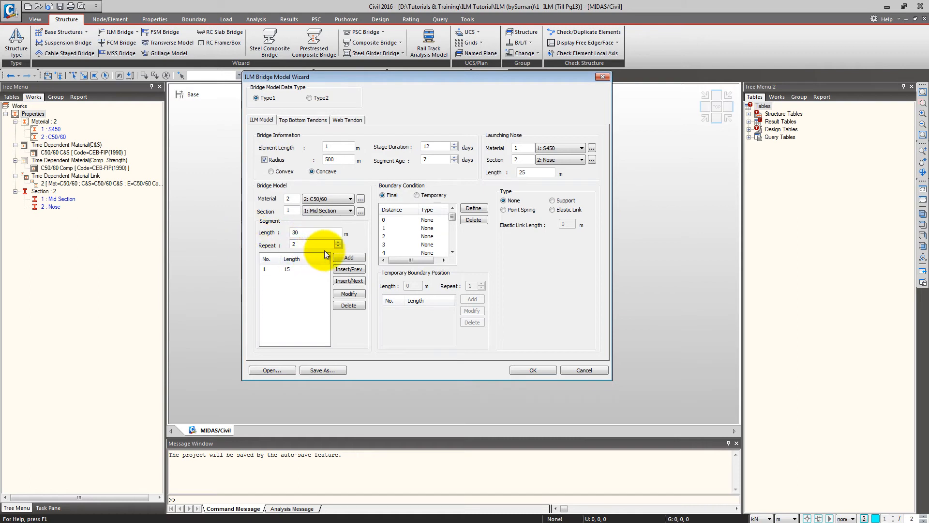
click(344, 257)
Add one closing 15 m segment to the bridge model's segment list.
double_click(290, 232)
text(15)
key(Tab)
text(1)
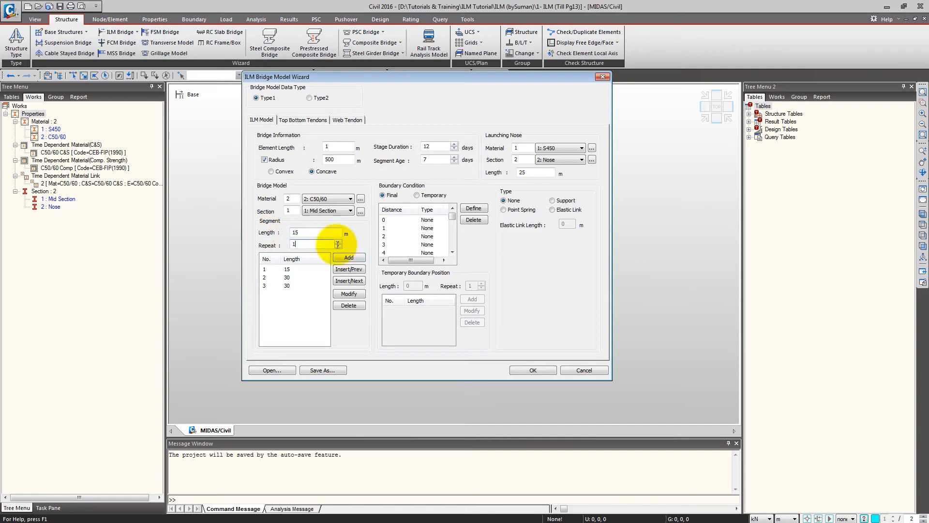
click(348, 257)
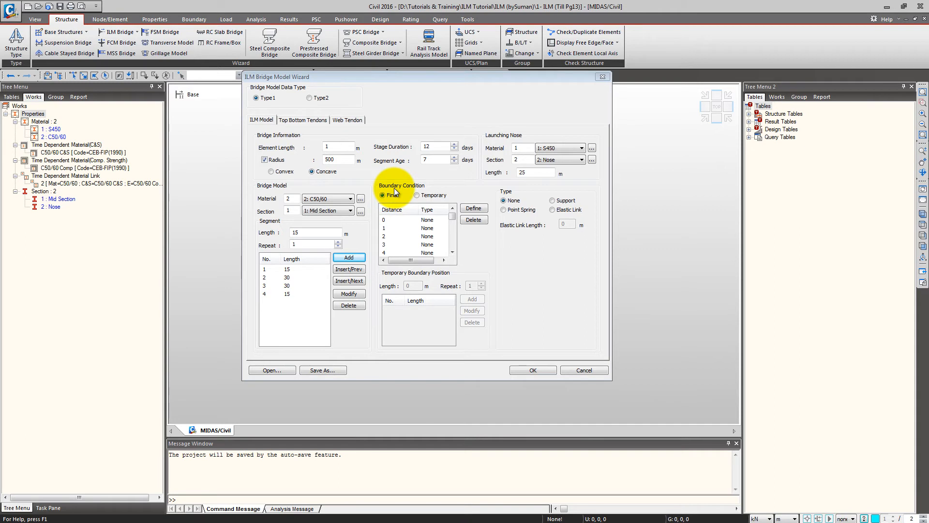
Examine the final boundary distances from 0 to 90 m and the settings for the Support and Elastic Link types.
click(388, 221)
drag(451, 217, 444, 275)
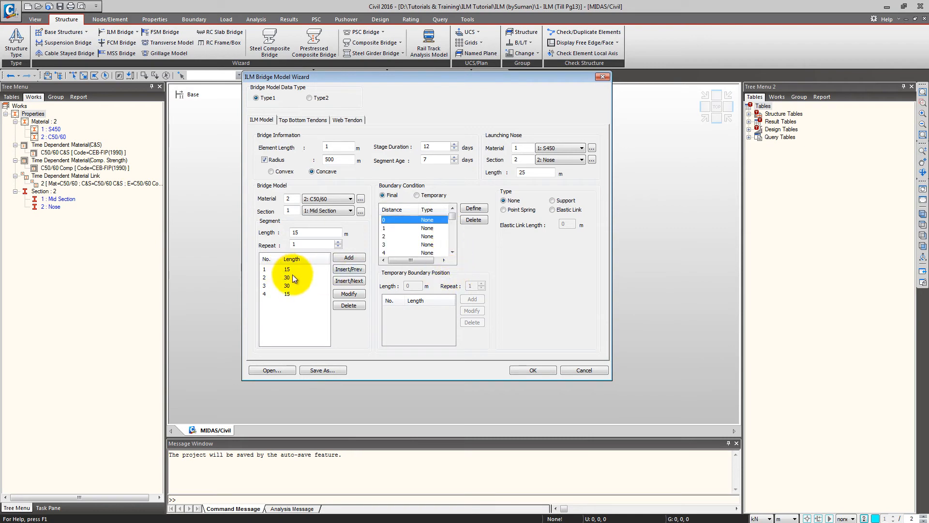
drag(452, 216, 452, 251)
click(391, 245)
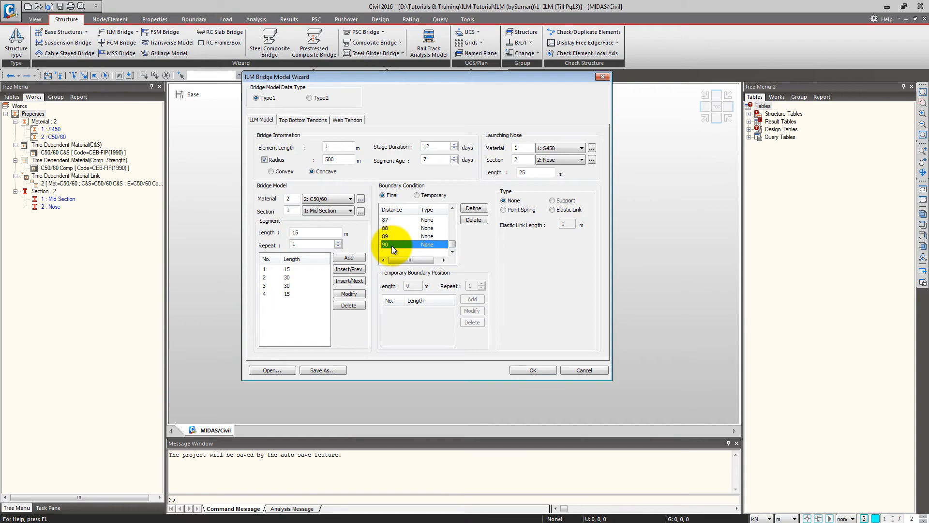
drag(452, 244, 441, 219)
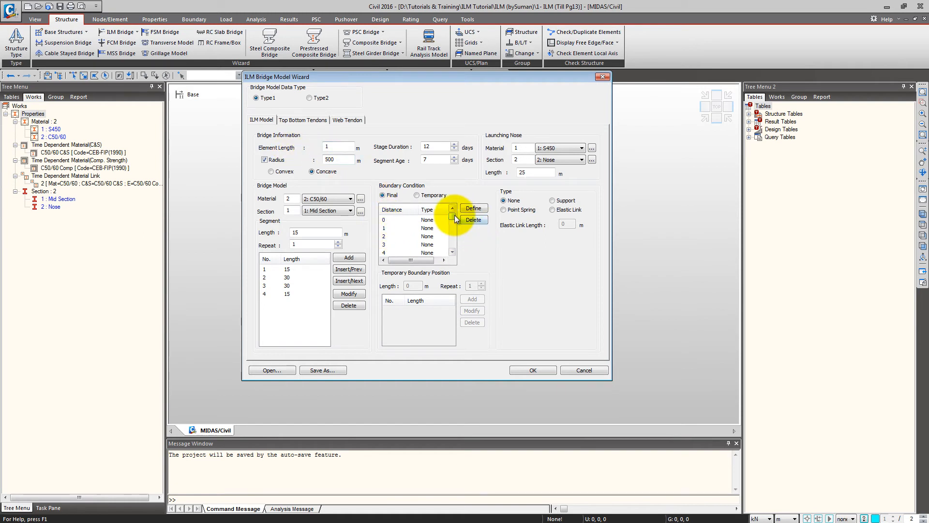
drag(454, 215, 451, 246)
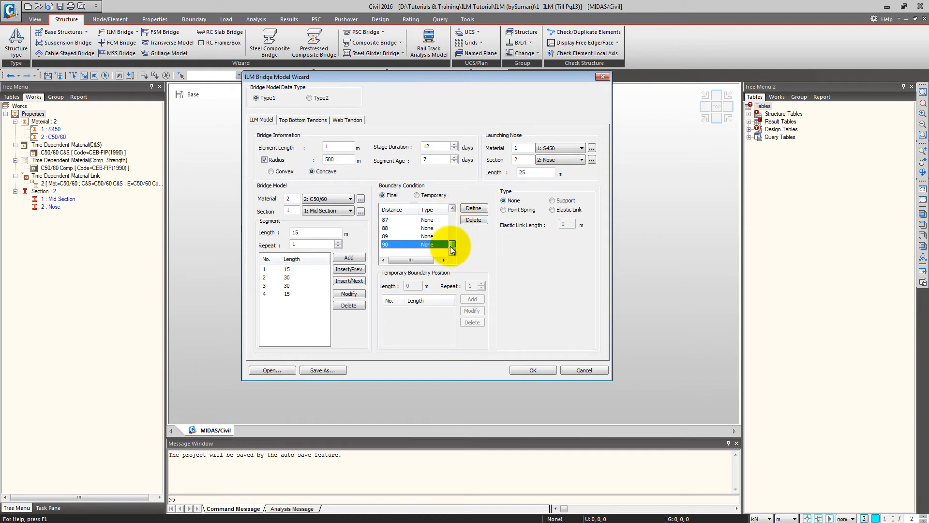
drag(452, 249, 456, 215)
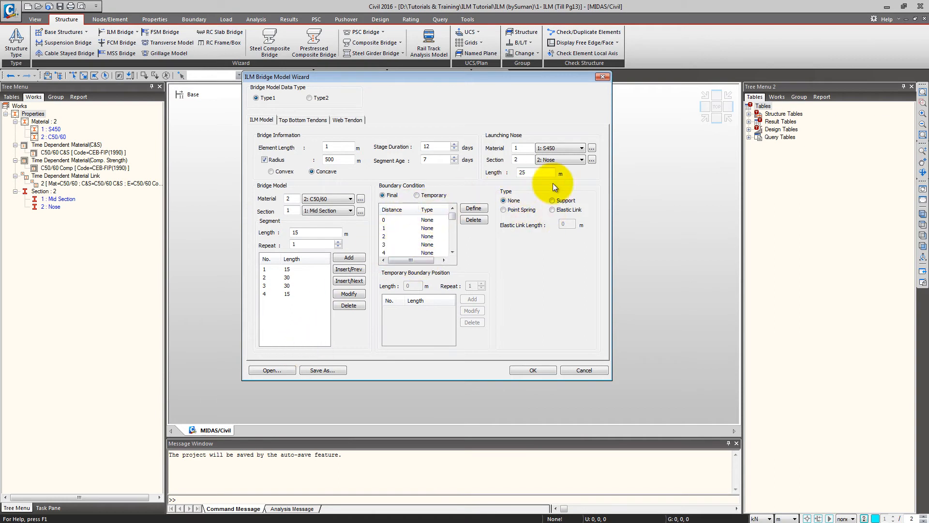
click(564, 201)
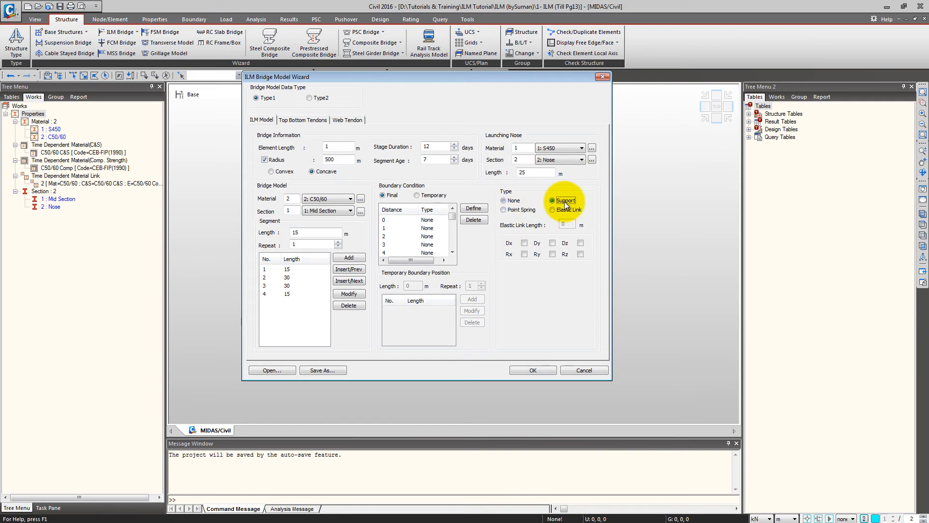
click(563, 210)
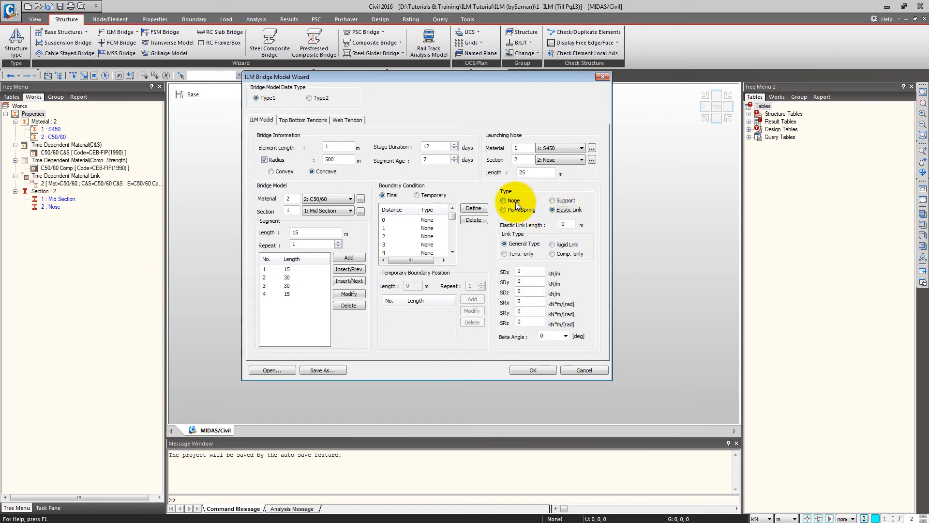
mouse_move(398, 196)
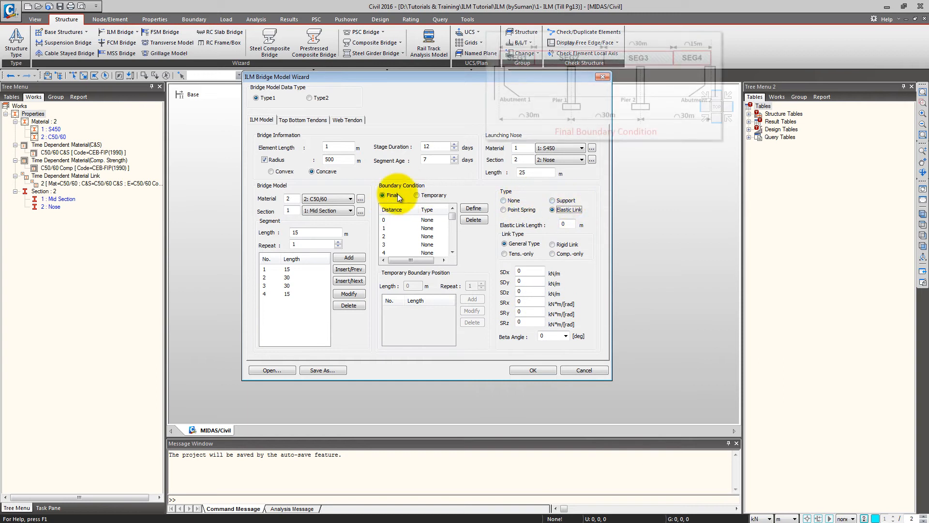
Define a final boundary Support at distance 0 with Dy, Dz and Rx restrained.
click(569, 201)
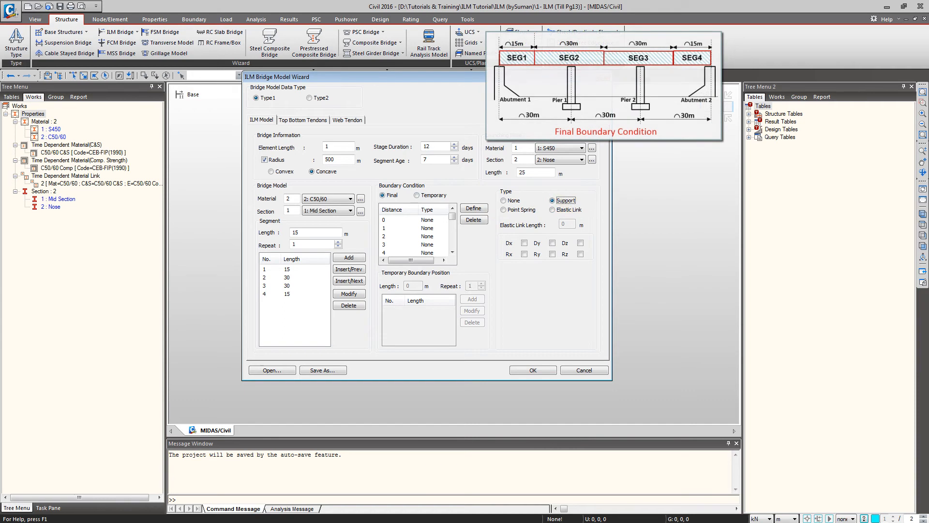
click(404, 220)
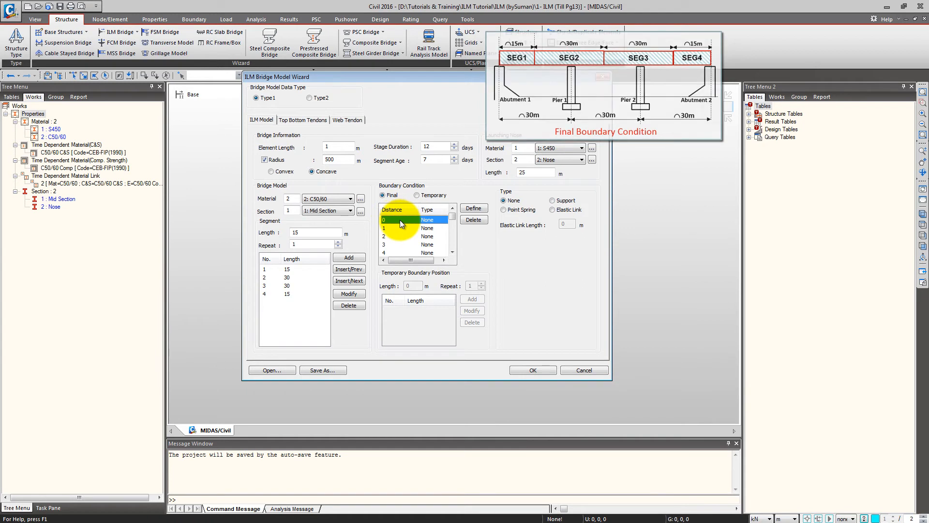
click(567, 202)
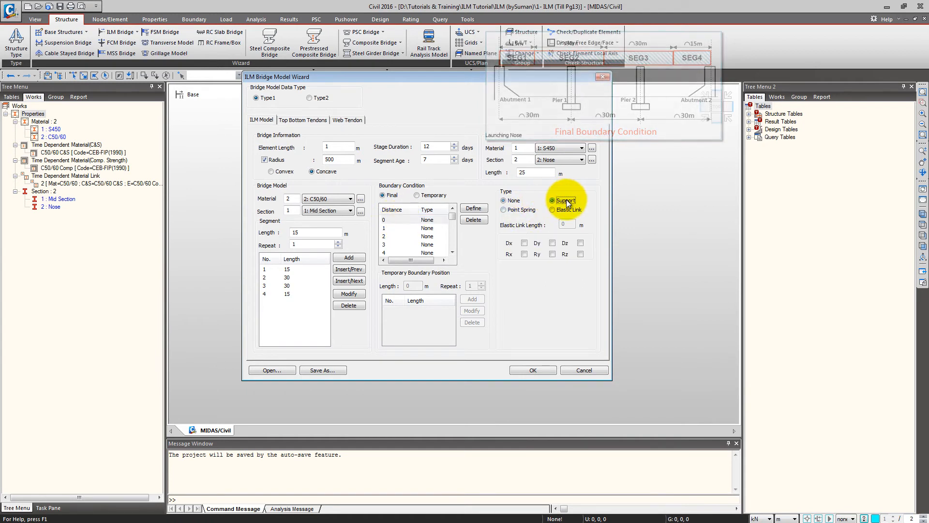
click(552, 243)
click(580, 243)
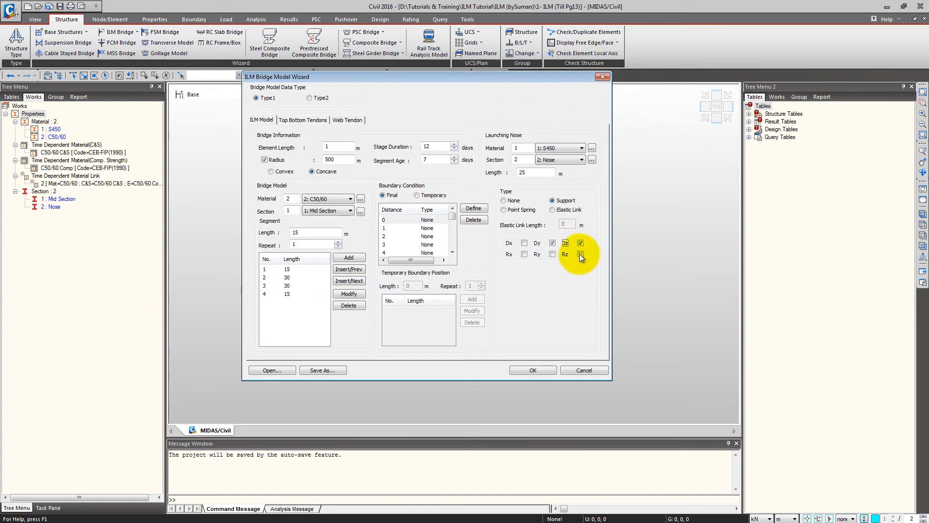
click(525, 254)
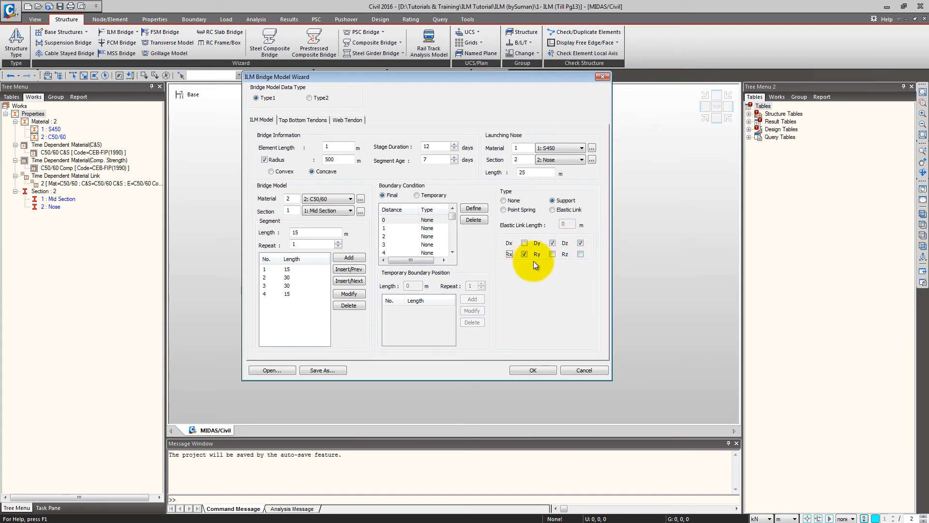
click(473, 209)
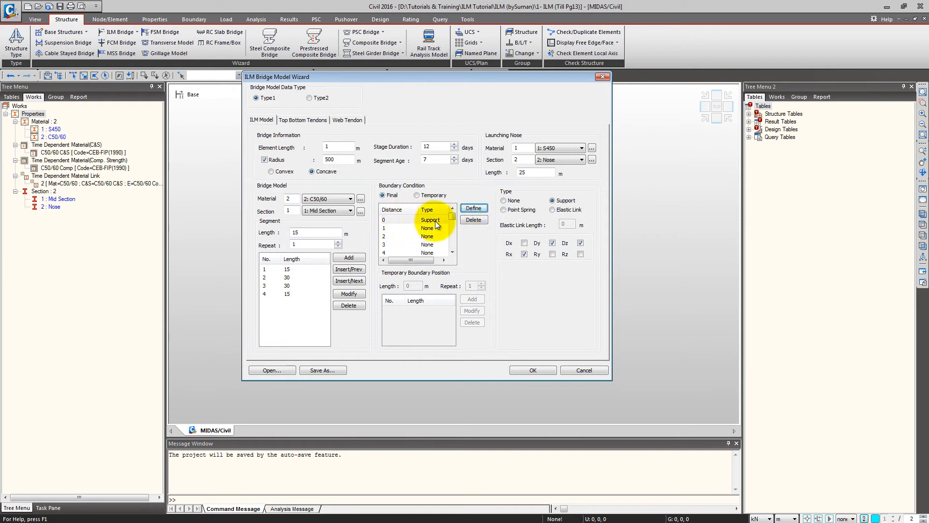
Define a final boundary Support at distance 30 with Dy, Dz and Rx restrained.
click(451, 252)
click(451, 252)
click(451, 252)
click(451, 252)
click(451, 252)
click(451, 252)
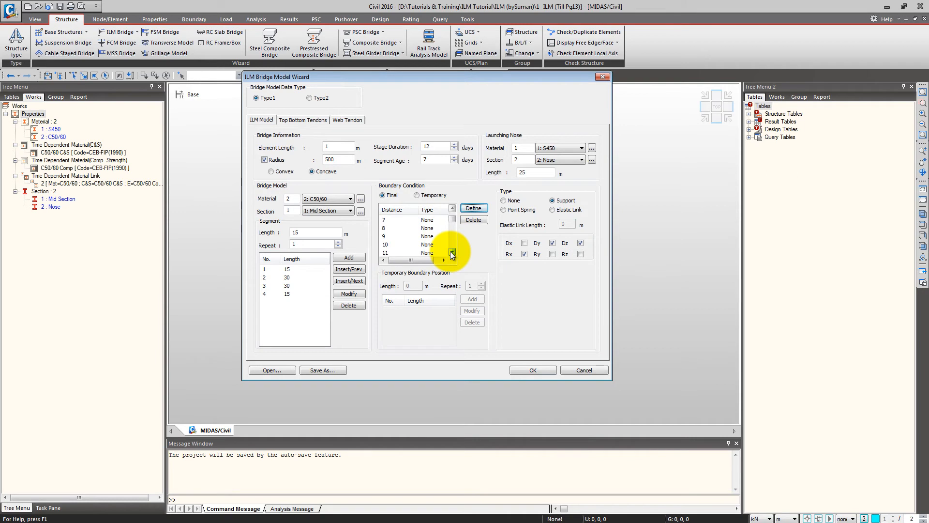
drag(453, 217, 453, 223)
click(451, 254)
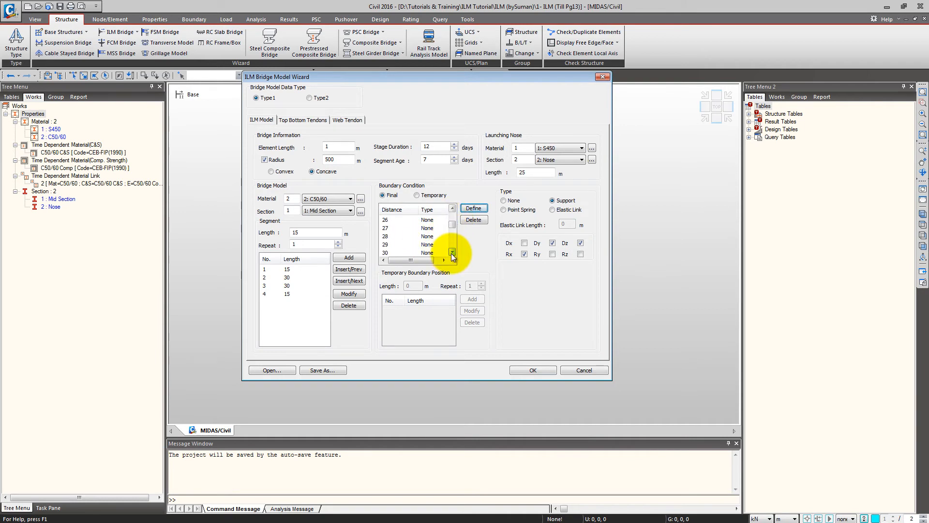
click(396, 254)
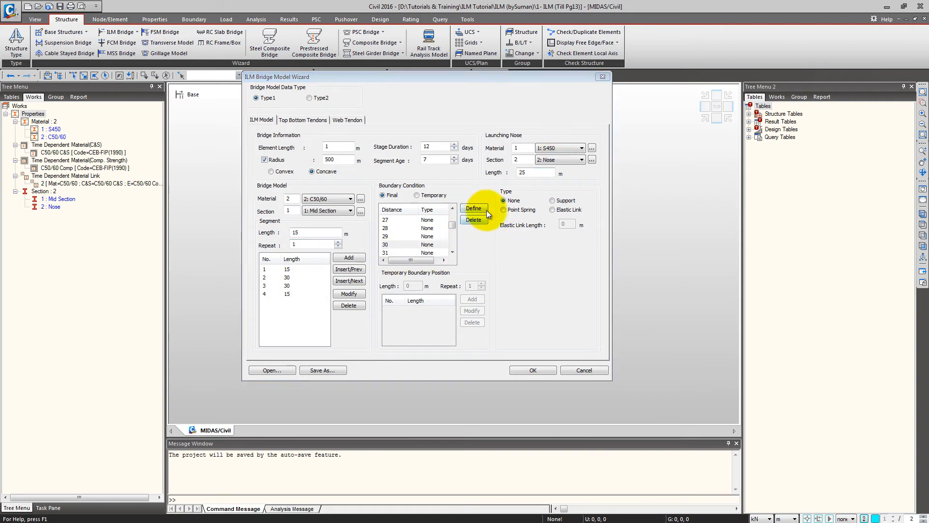
click(552, 201)
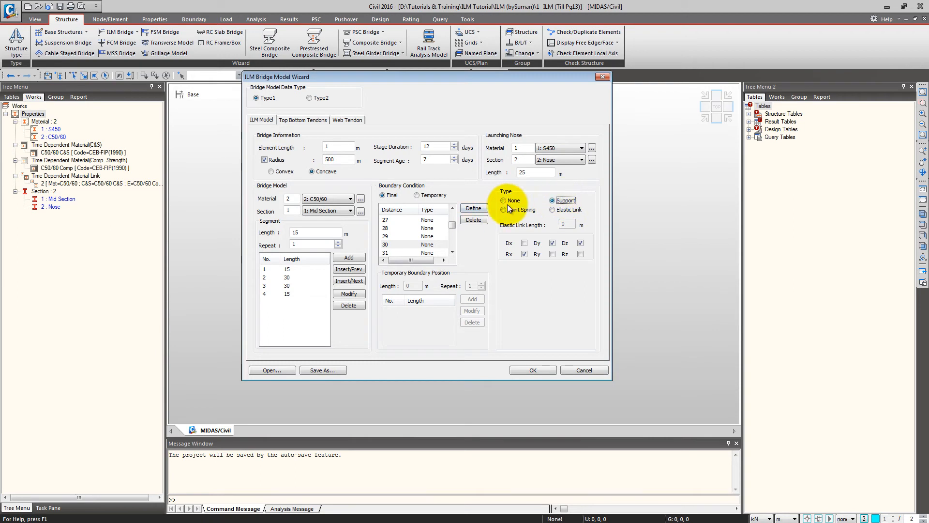
click(470, 209)
Define a final boundary Support at Pier 2, 30 m beyond the first pier, with the same Dy, Dz and Rx restraints.
drag(453, 229, 415, 234)
click(415, 236)
click(552, 200)
click(475, 207)
Define a final boundary Support at distance 90 with Dx, Dy, Dz and Rx restrained.
drag(453, 234, 429, 248)
click(563, 200)
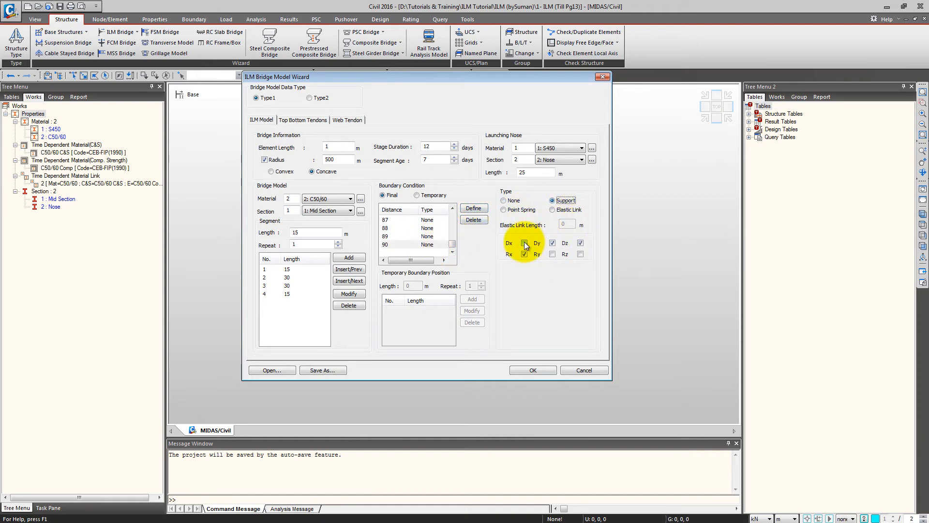
click(525, 244)
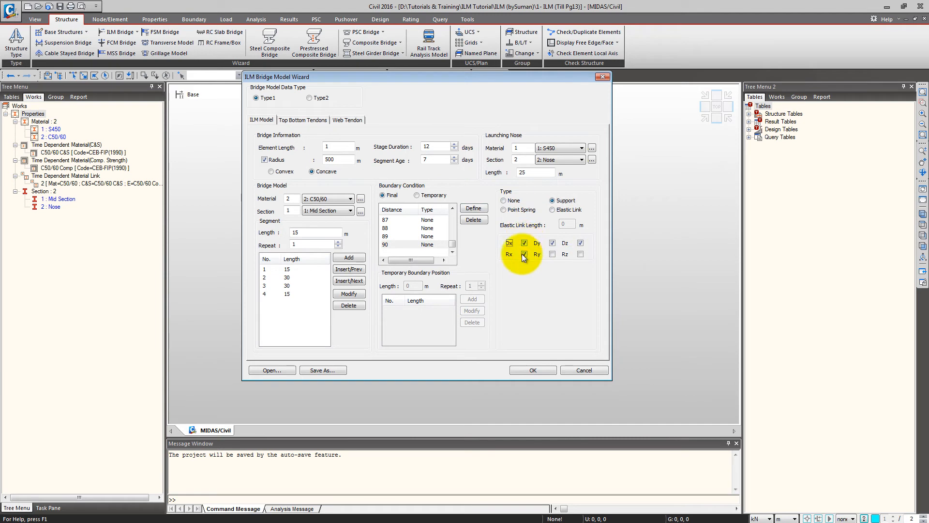
click(479, 209)
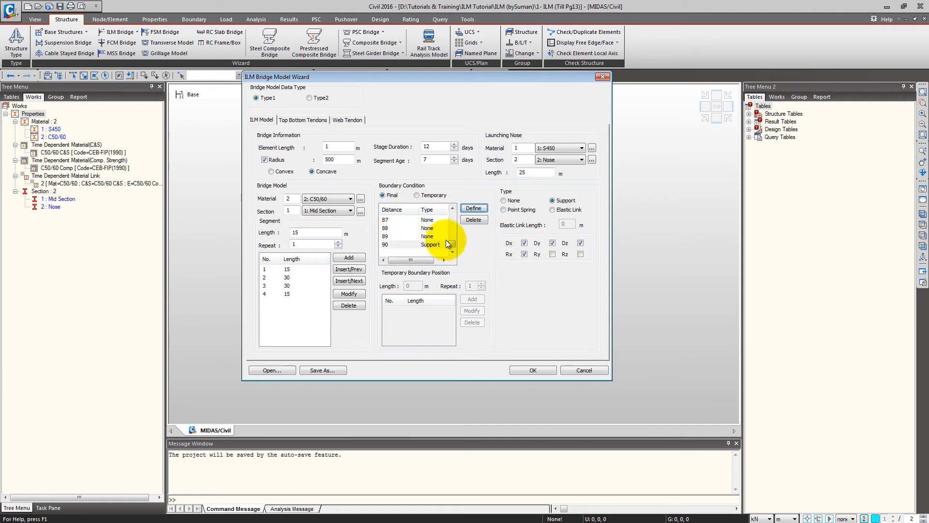
drag(454, 244, 452, 211)
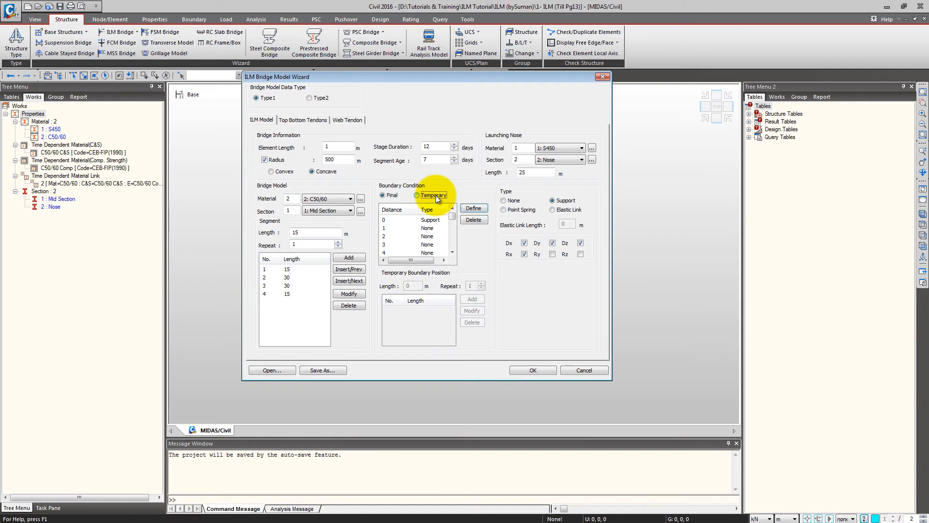
Switch to the Temporary boundary condition and add one temporary boundary position with a length of 90 m.
click(436, 196)
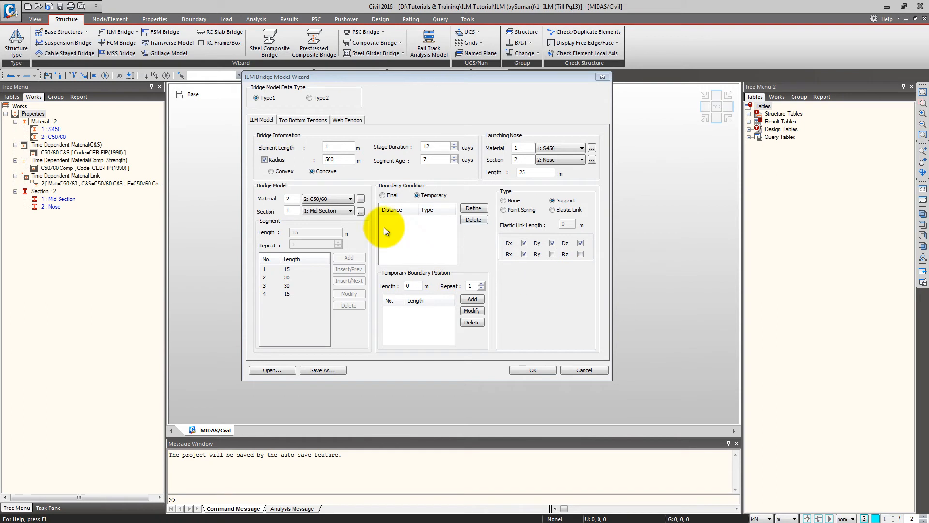
double_click(412, 286)
text(90)
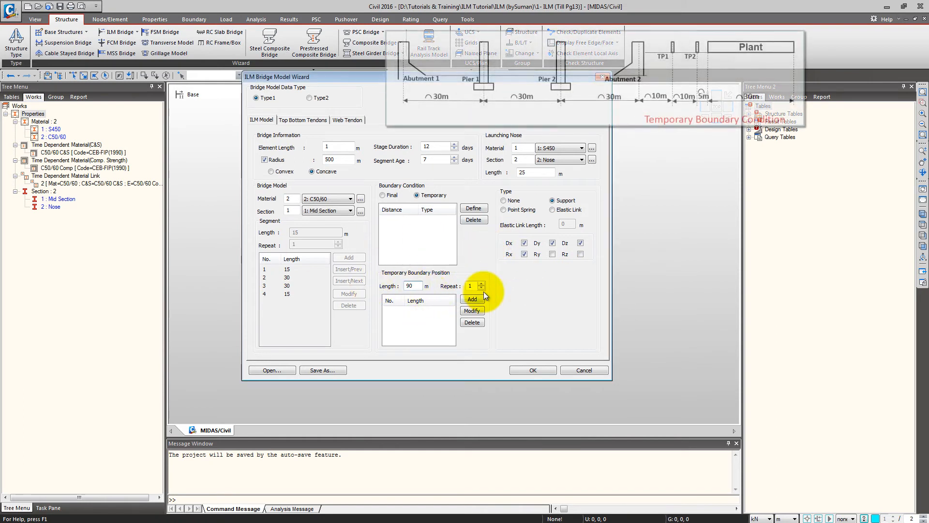
click(472, 299)
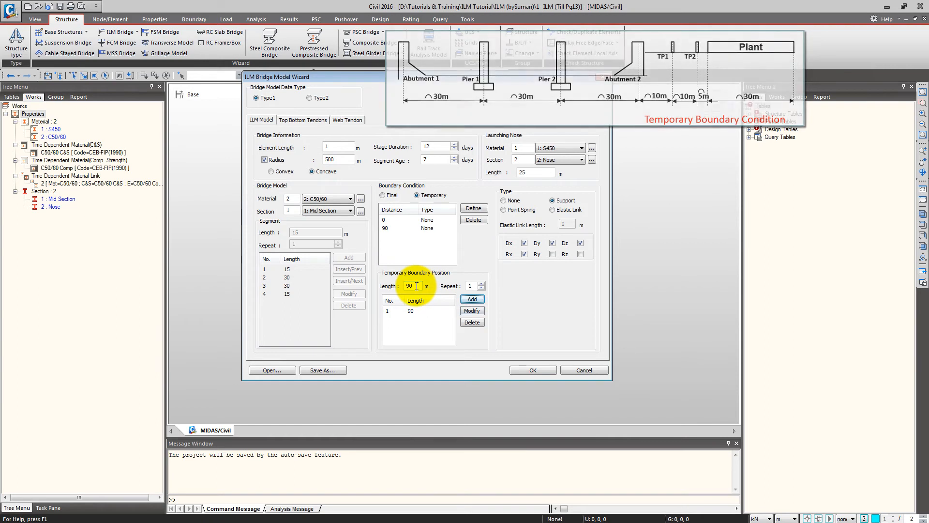
Add two temporary boundary positions of 10 m each after the 90 m one.
drag(417, 286, 392, 287)
text(10)
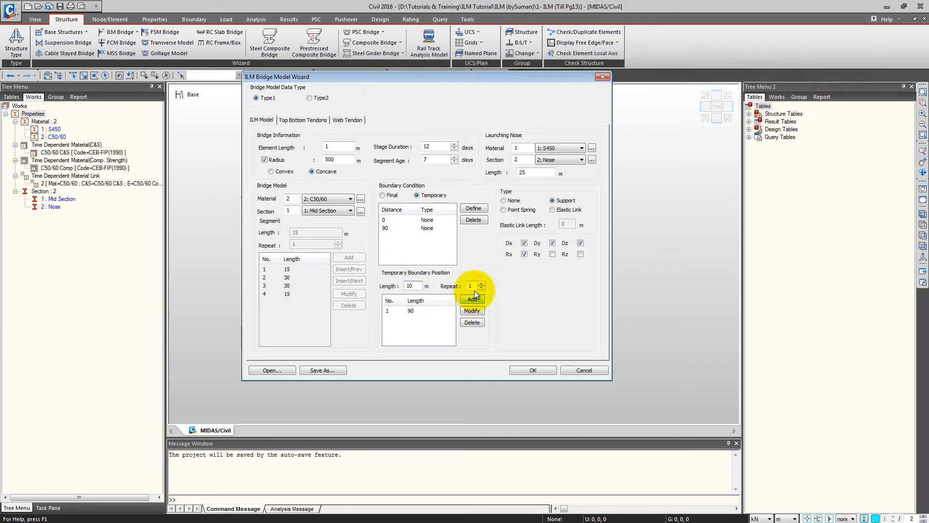
key(Tab)
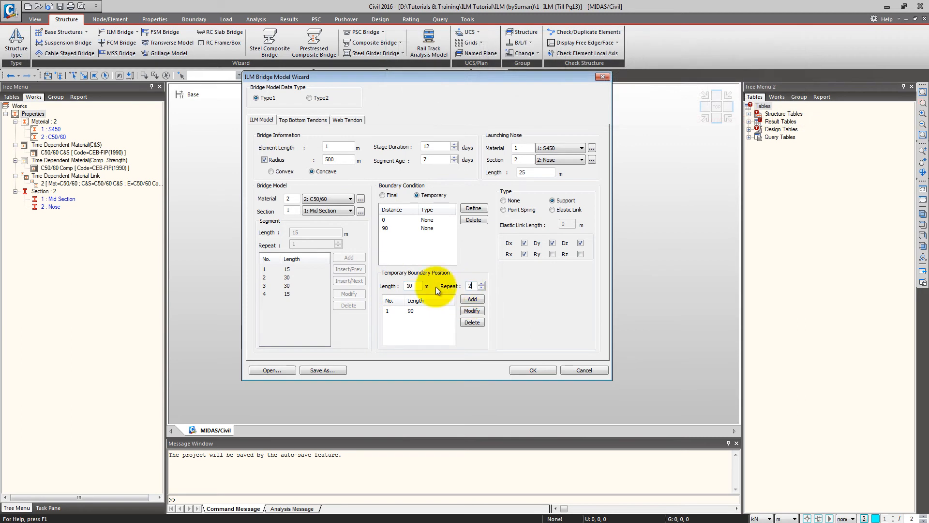
click(472, 299)
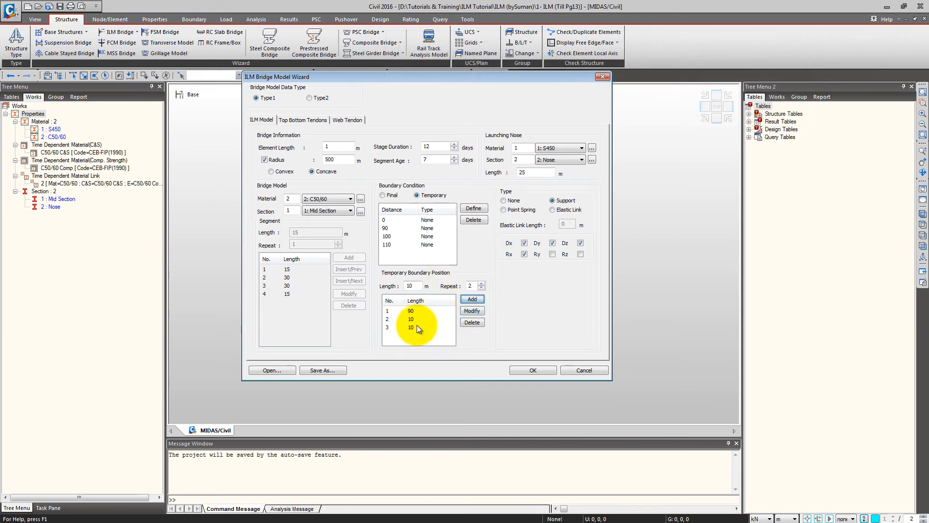
Add one temporary boundary position with a length of 5 m after the two 10 m ones.
double_click(410, 285)
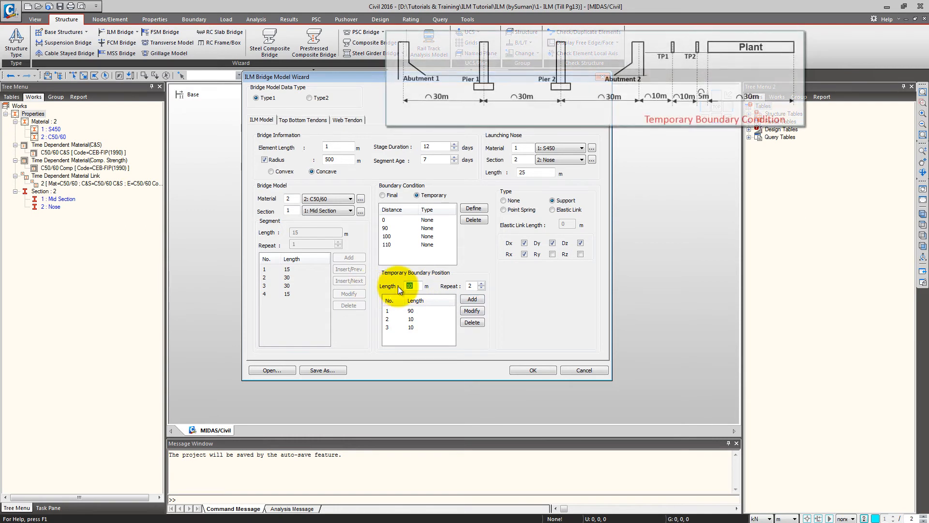
text(5)
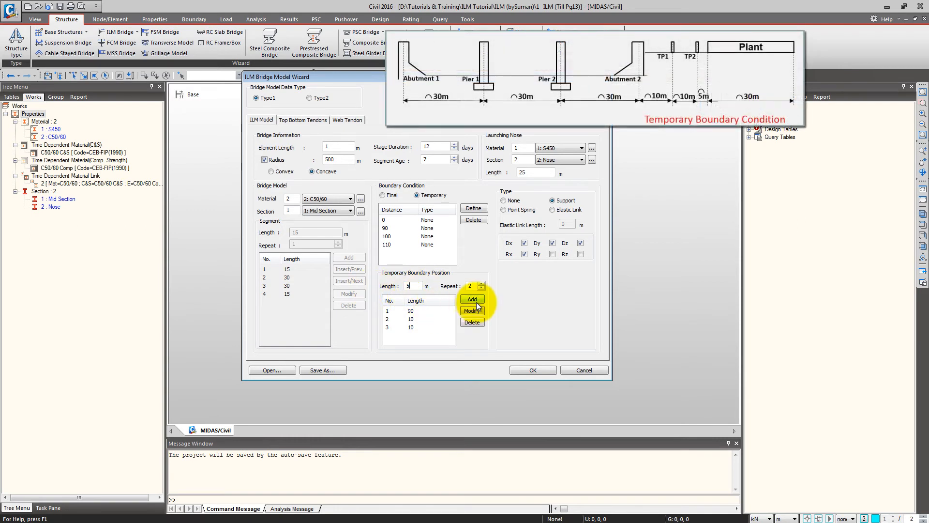
double_click(474, 286)
text(1)
click(470, 300)
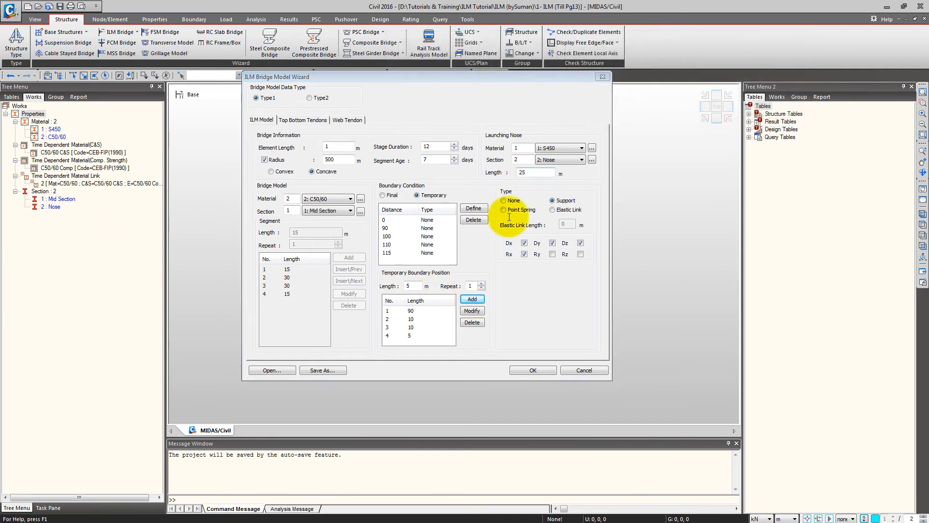
Add 30 temporary boundary positions of 1 m each after the 5 m one.
double_click(410, 286)
text(30)
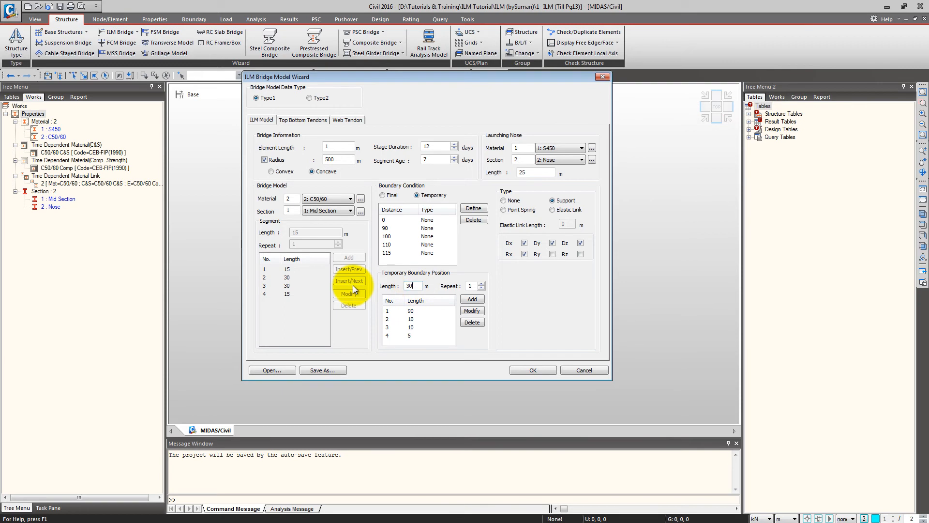
key(BackSpace)
key(BackSpace)
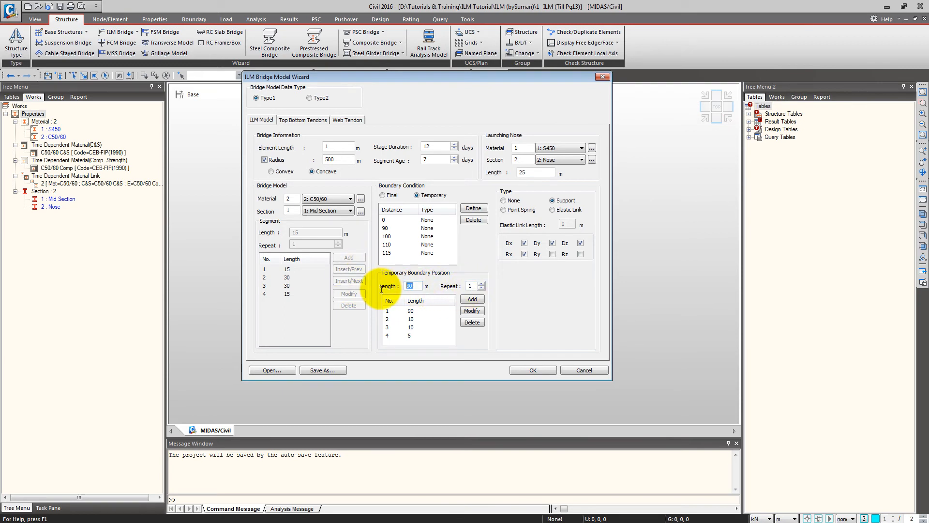
text(1)
double_click(475, 286)
text(30)
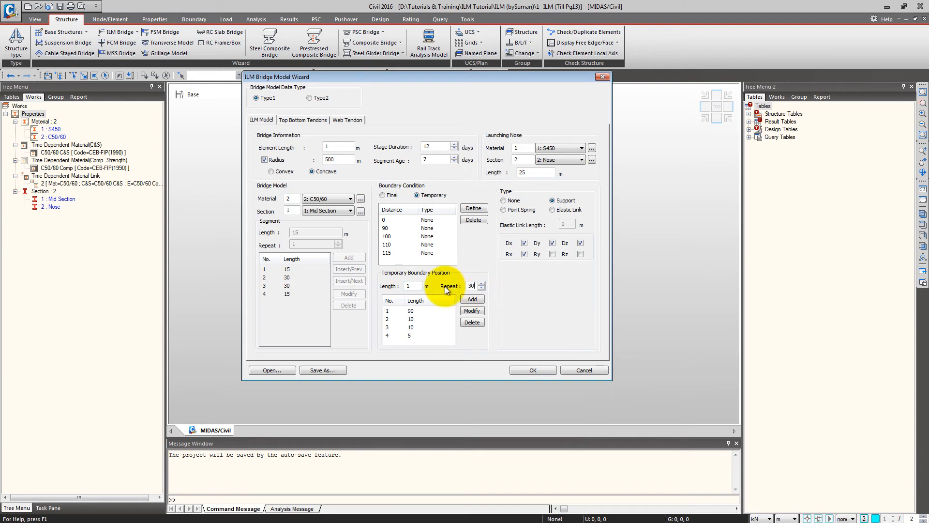
click(473, 299)
mouse_move(455, 216)
mouse_down()
mouse_move(452, 248)
mouse_move(445, 208)
mouse_up()
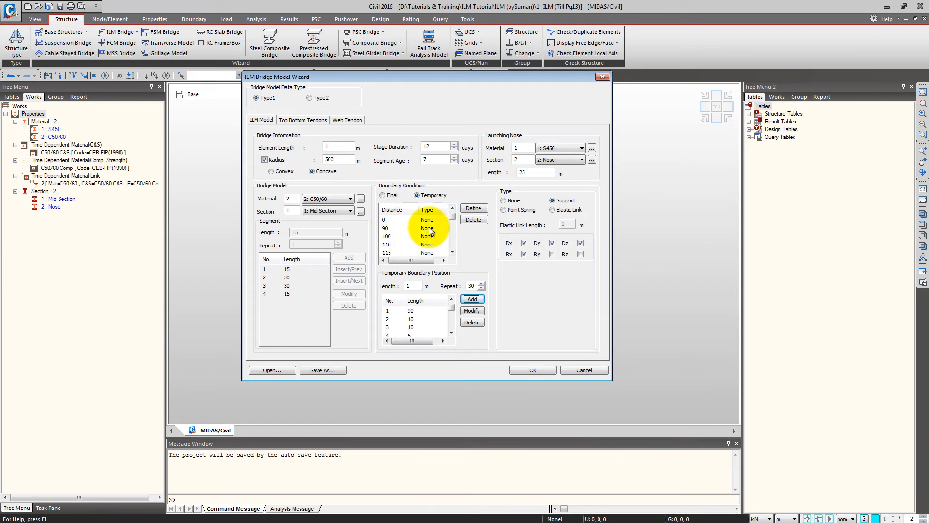
Define the temporary boundaries from distance 100 through 145 as Comp.-only Elastic Links, 0.1 m long, with SDx of 1e12 kN/m.
click(426, 220)
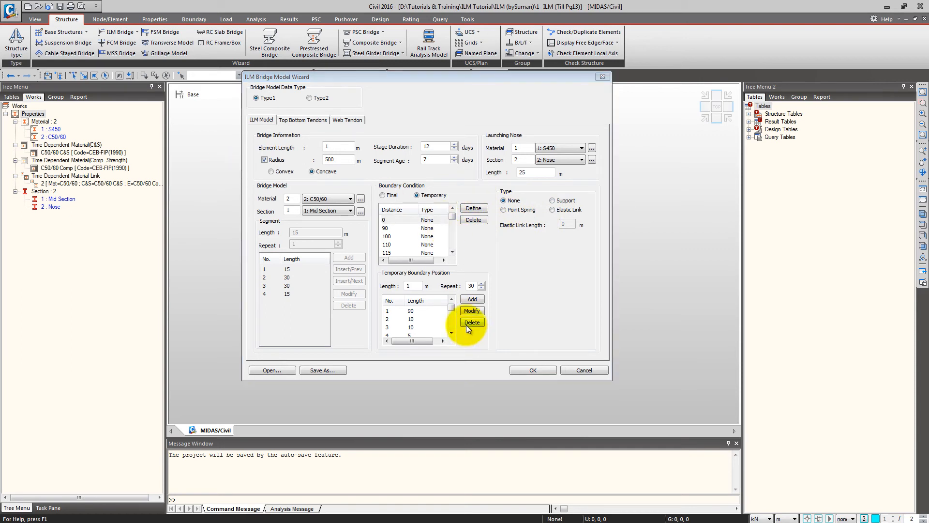
click(411, 237)
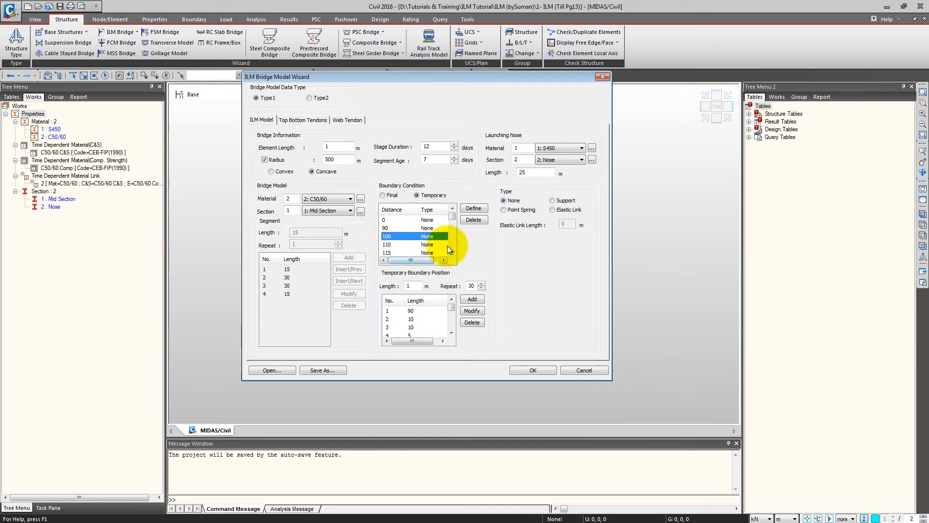
drag(454, 217, 452, 245)
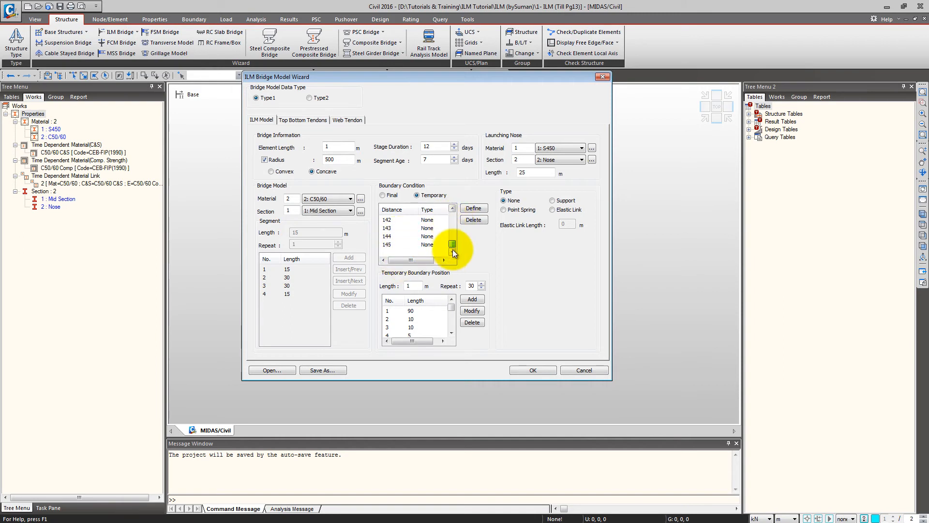
shift+click(413, 246)
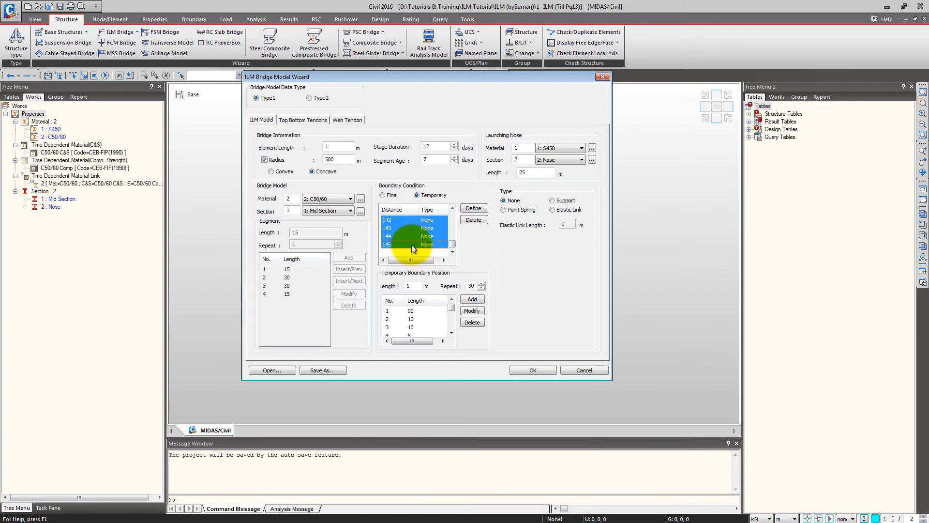
click(552, 210)
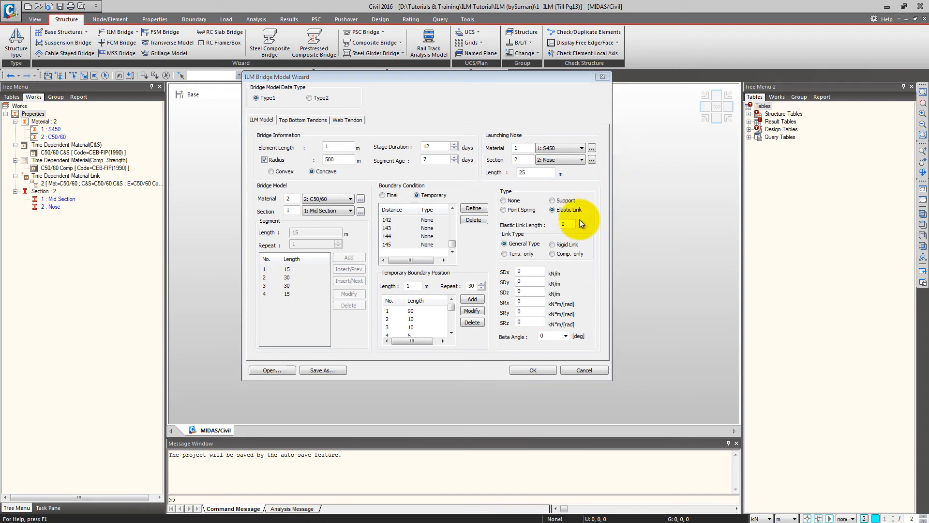
click(569, 223)
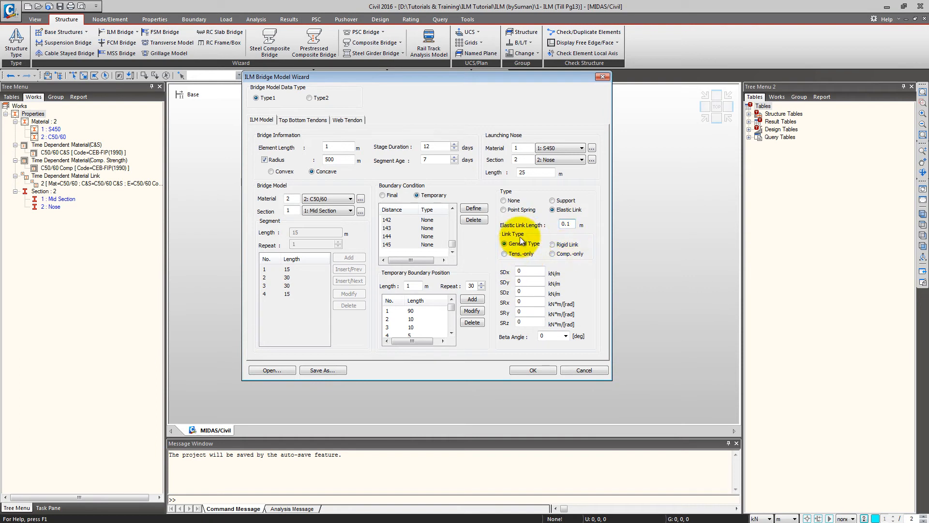
click(553, 253)
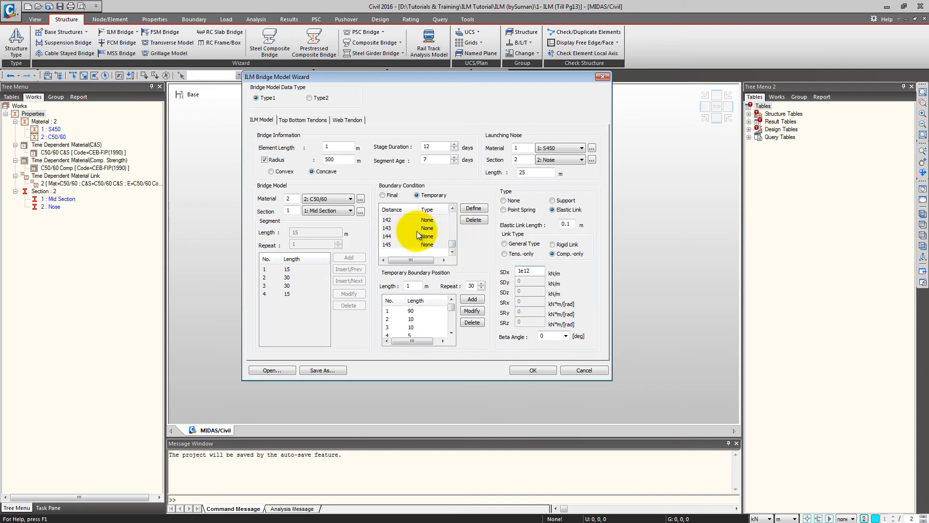
click(473, 208)
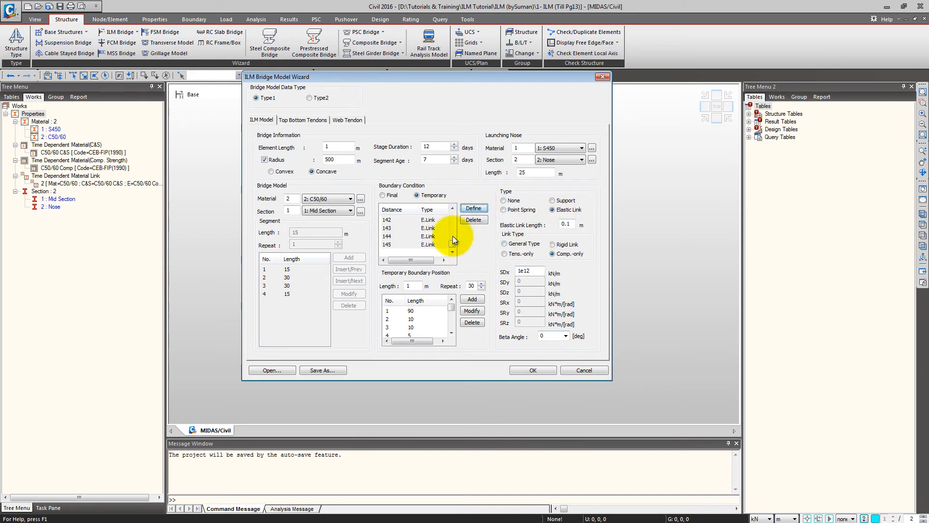
drag(452, 245, 458, 215)
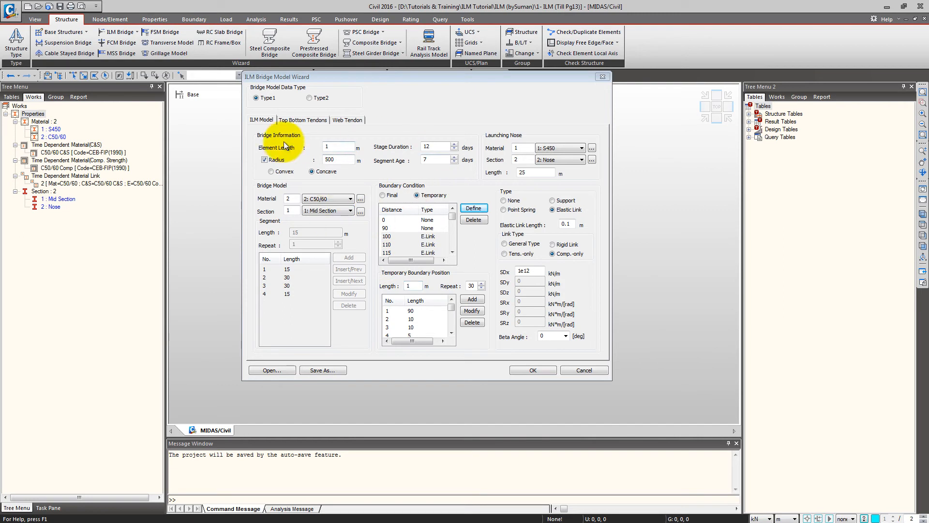
Set the section type for the top and bottom tendons to One Cell.
click(310, 120)
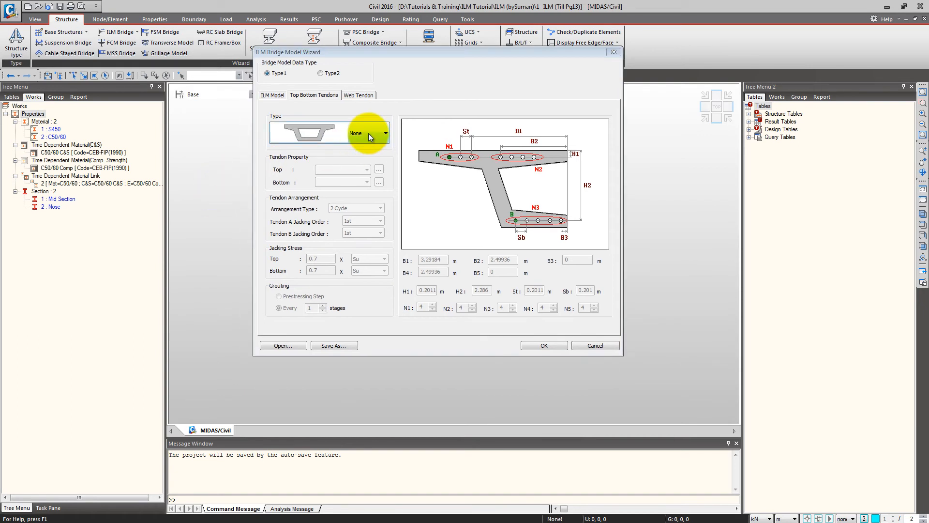
click(369, 137)
click(369, 136)
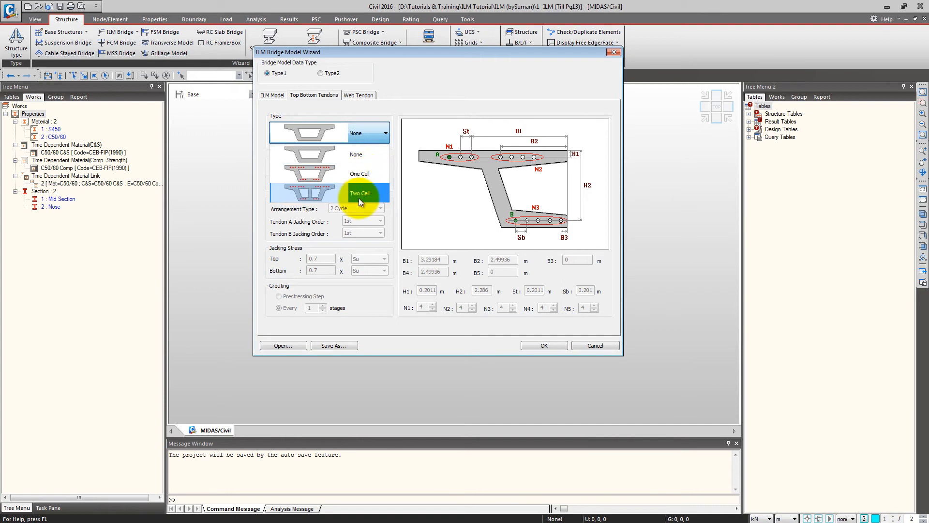
click(378, 174)
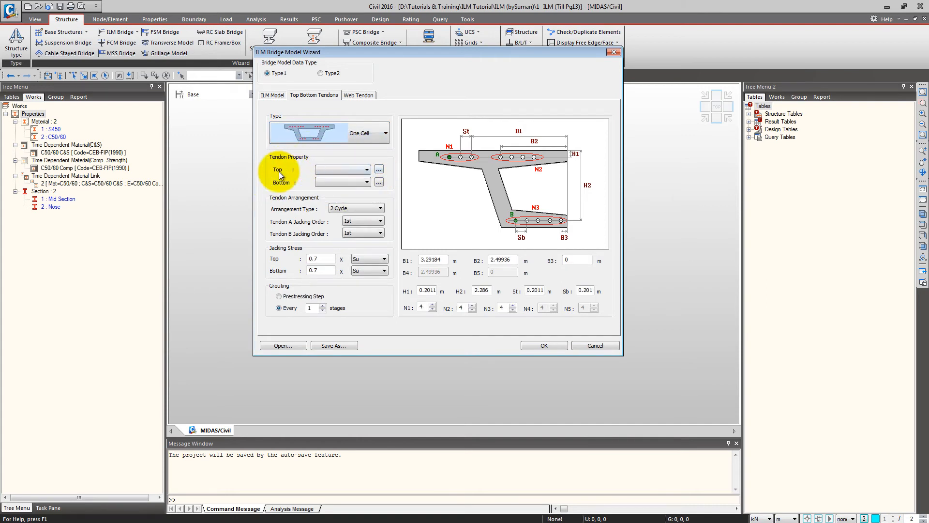
Start a new tendon property named TT of type Internal(Post-Tension) with material 1: S450.
click(379, 171)
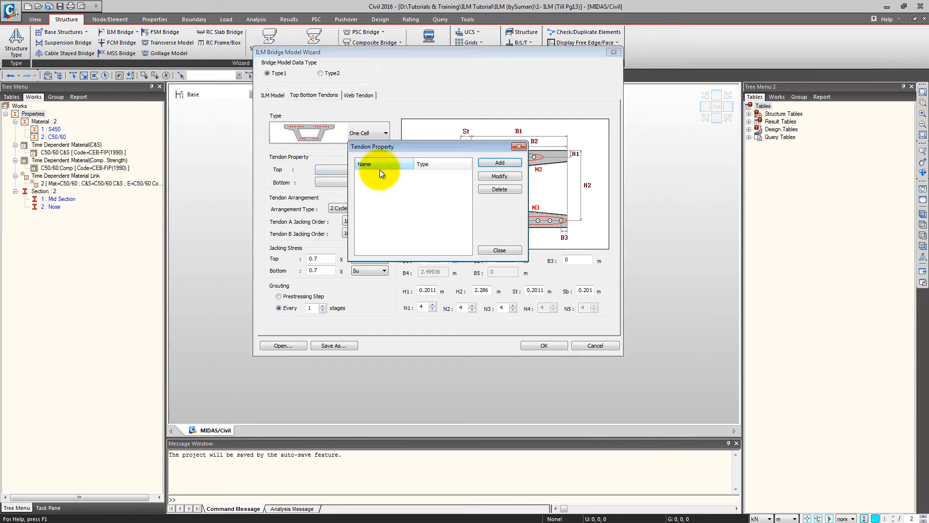
drag(406, 141, 304, 122)
click(392, 140)
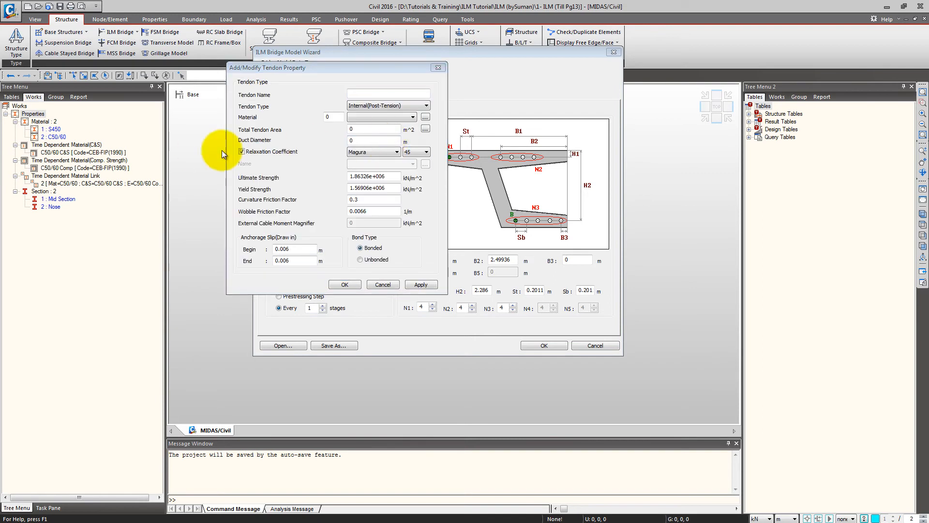
click(382, 92)
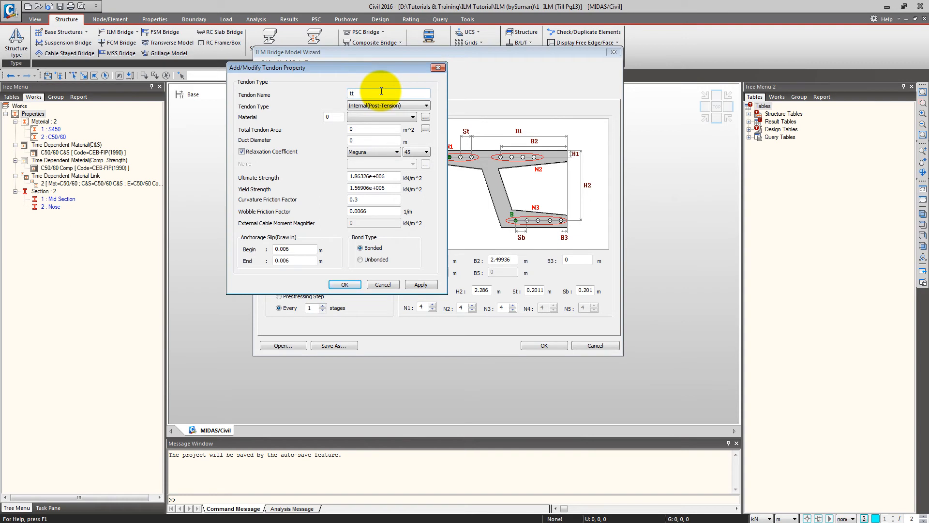
text(TT)
click(384, 105)
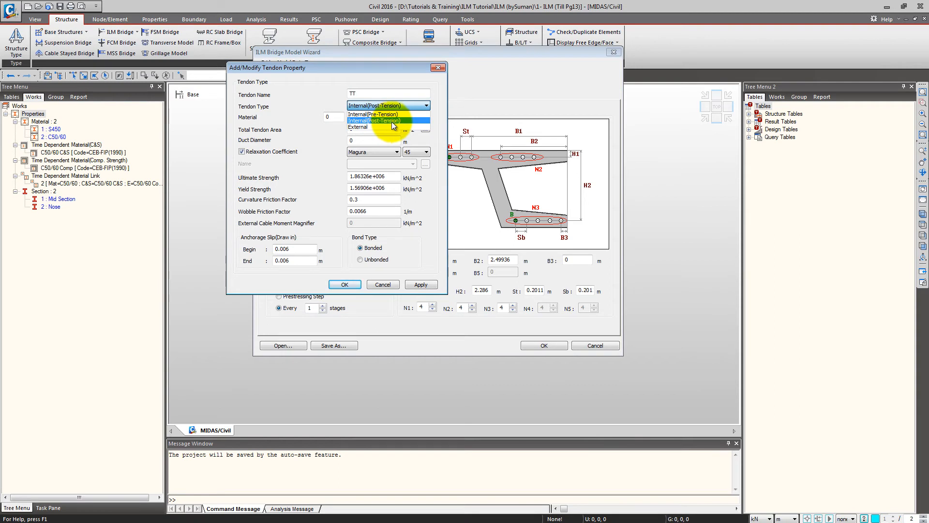
click(391, 121)
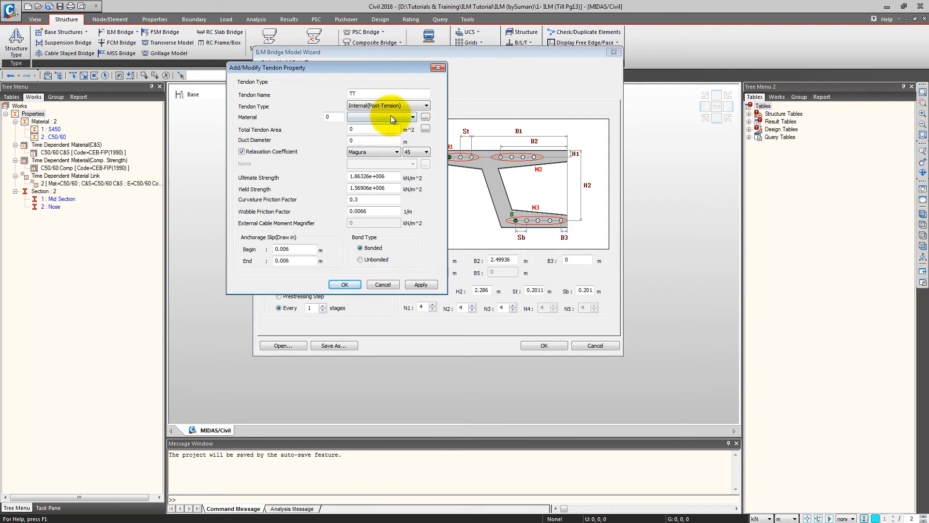
click(385, 119)
click(373, 125)
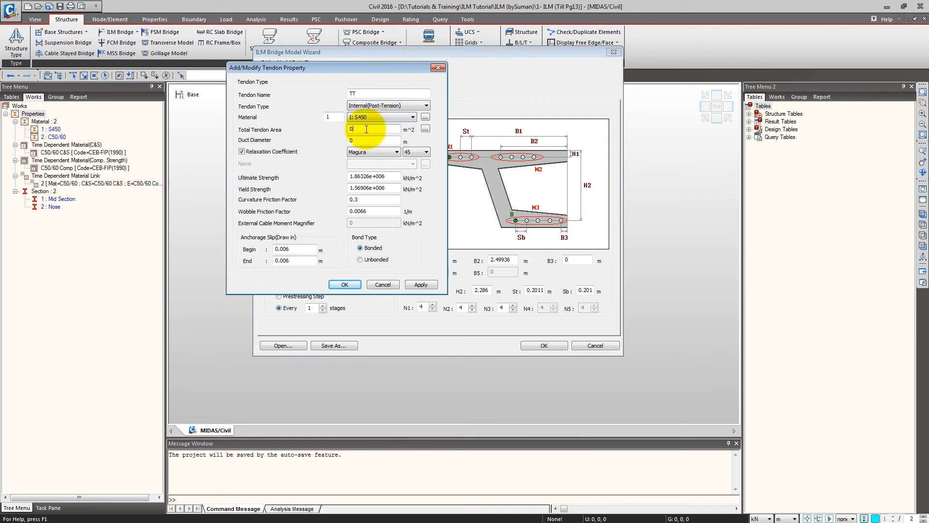
Set TT's total tendon area to 0.00118452 m^2 from strands of 12.7mm(0.5") diameter.
click(425, 129)
drag(362, 147, 506, 129)
click(547, 151)
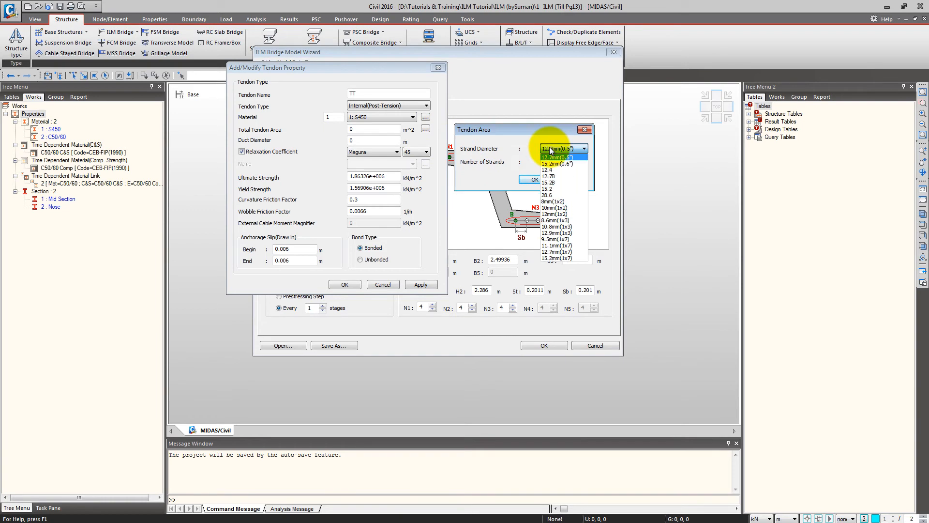
click(550, 150)
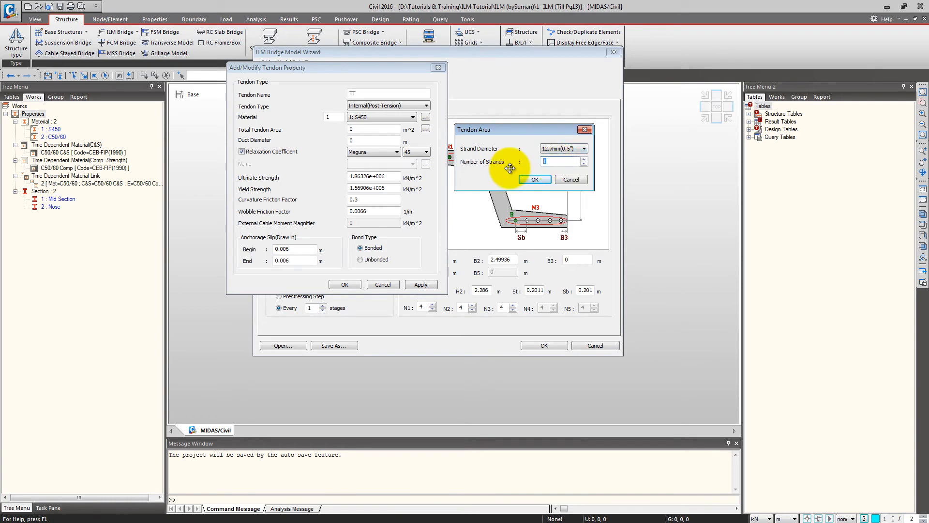
click(543, 179)
Give TT a duct diameter of 0.063 m and the CEB-FIP 1990 relaxation coefficient, and save the tendon property.
drag(374, 141, 312, 144)
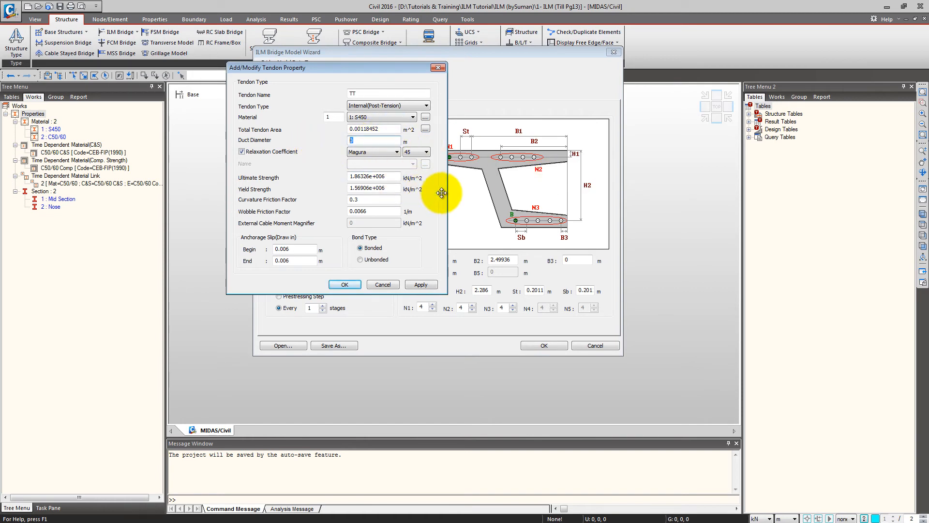
text(0.03)
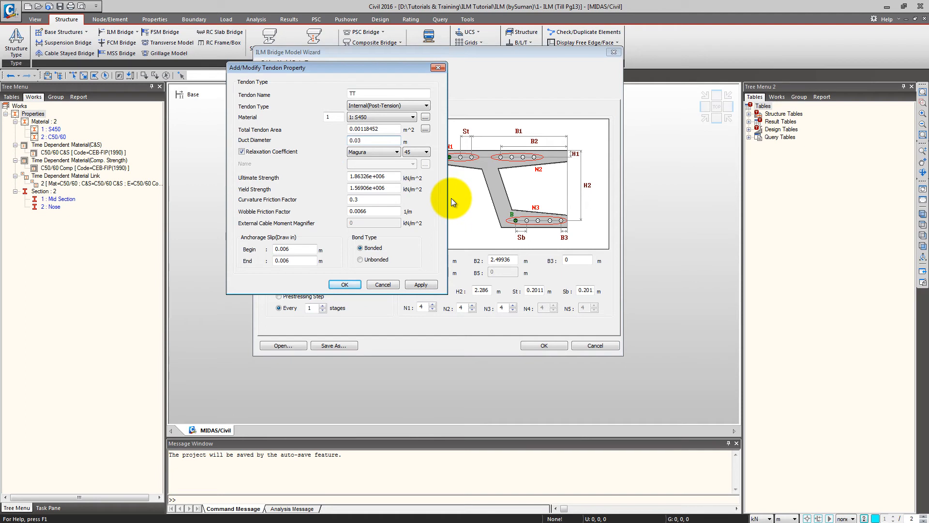
key(Left)
text(6)
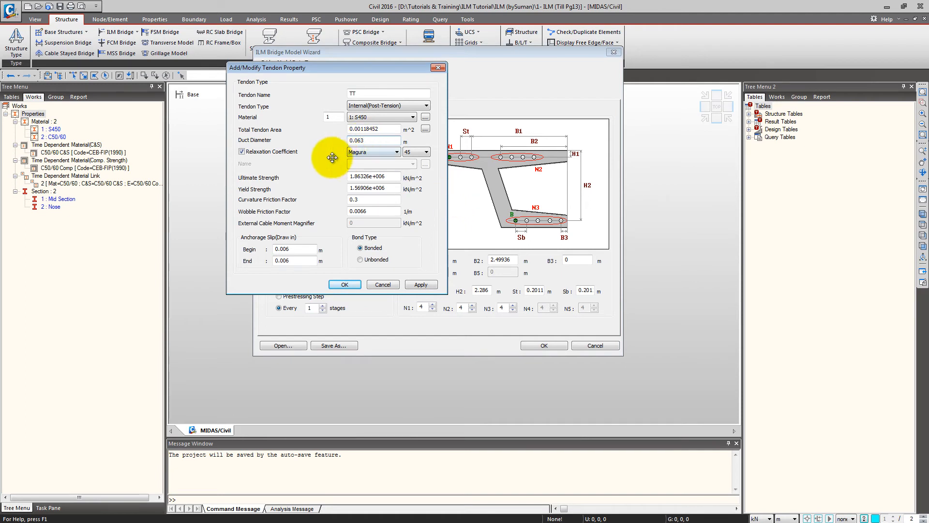
click(378, 152)
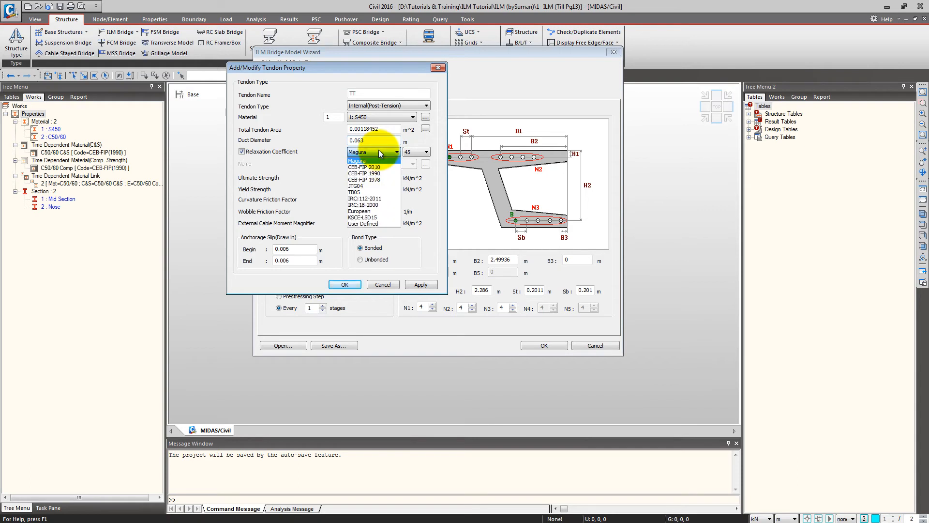
click(376, 174)
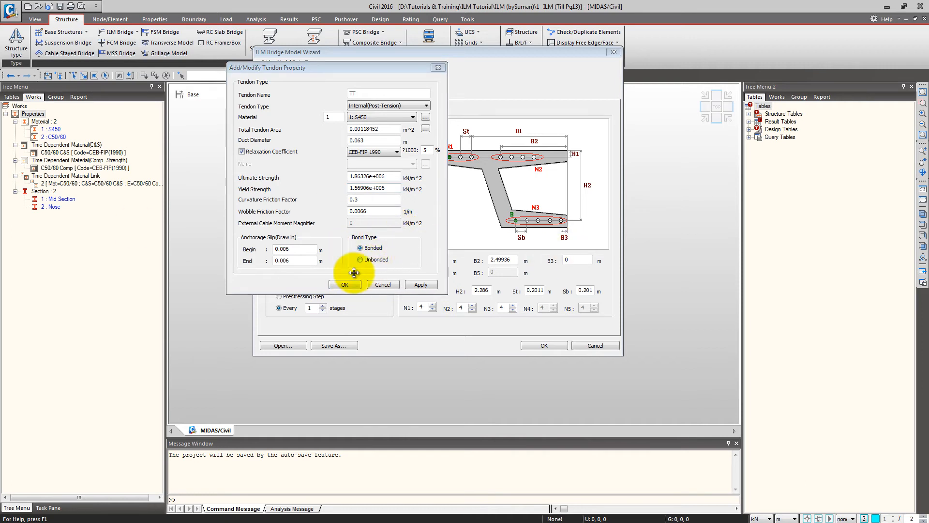
click(344, 284)
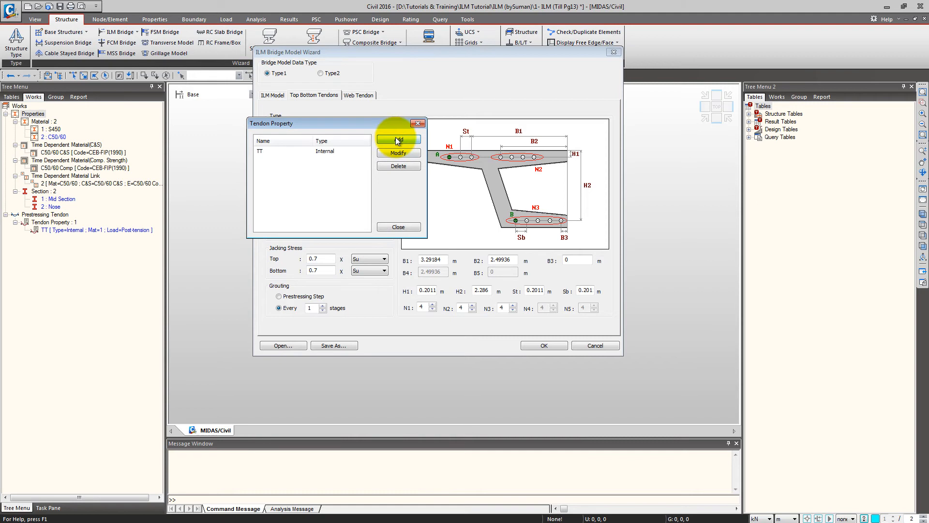
Start a new tendon property named BT with material 1: S450 and a total tendon area of 0.00088839 m^2 from 12.7mm(0.5") strands.
click(398, 140)
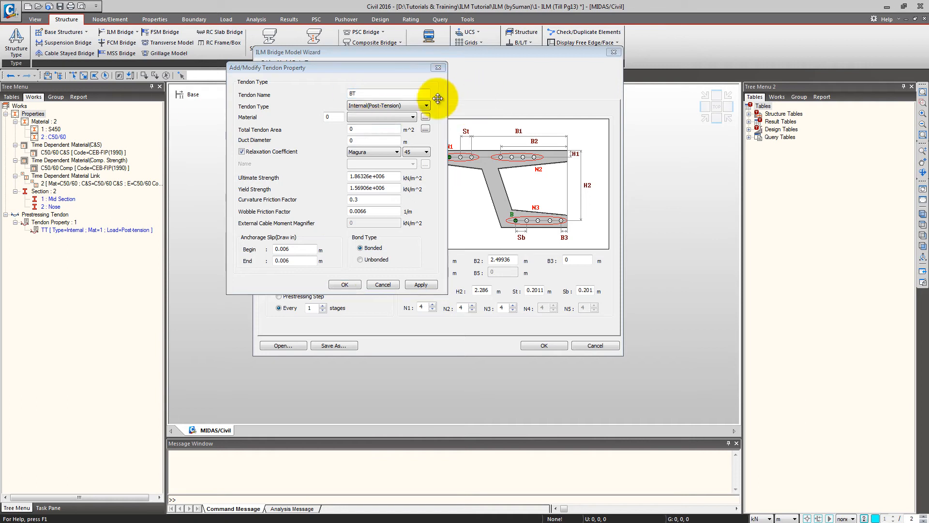
click(389, 116)
click(368, 126)
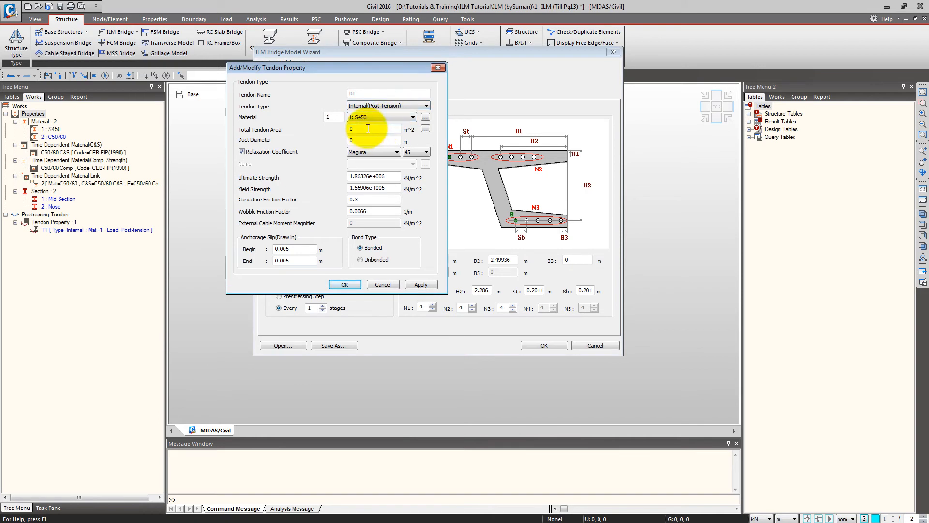
click(426, 129)
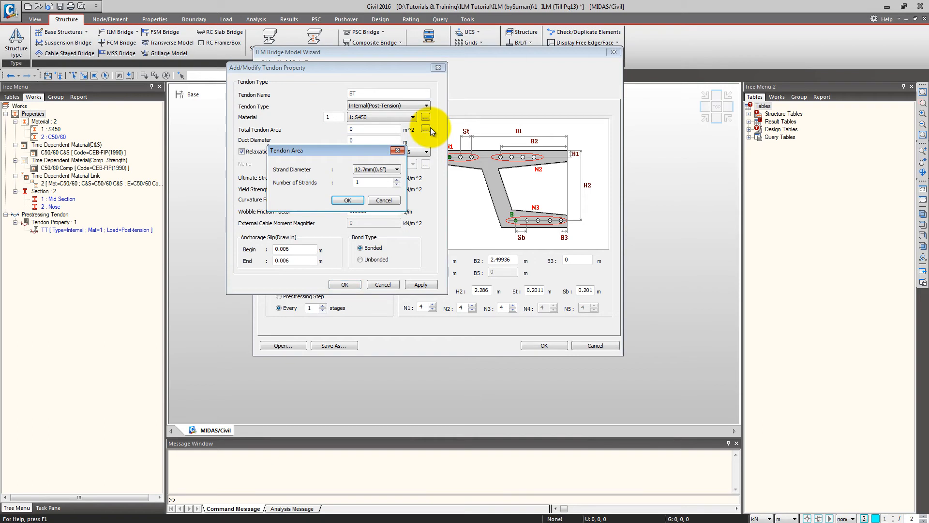
drag(376, 179, 305, 191)
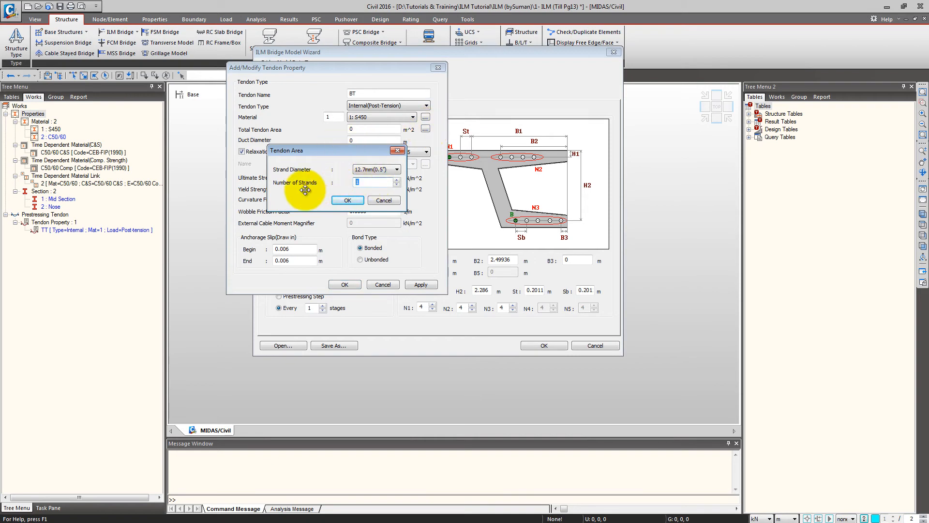
click(347, 200)
Give BT the CEB-FIP 1990 relaxation coefficient at 5% and a duct diameter of 0.051 m, and save the tendon property.
click(396, 152)
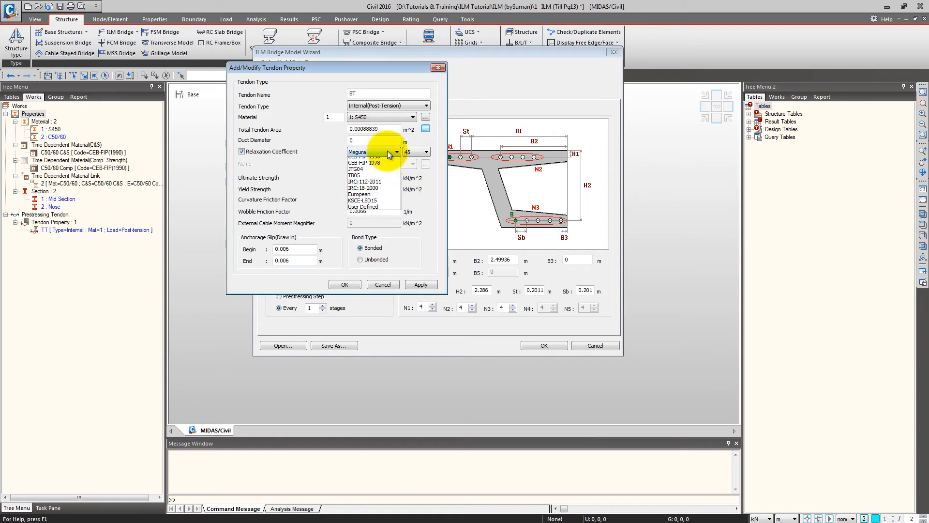
click(378, 170)
double_click(425, 152)
text(5)
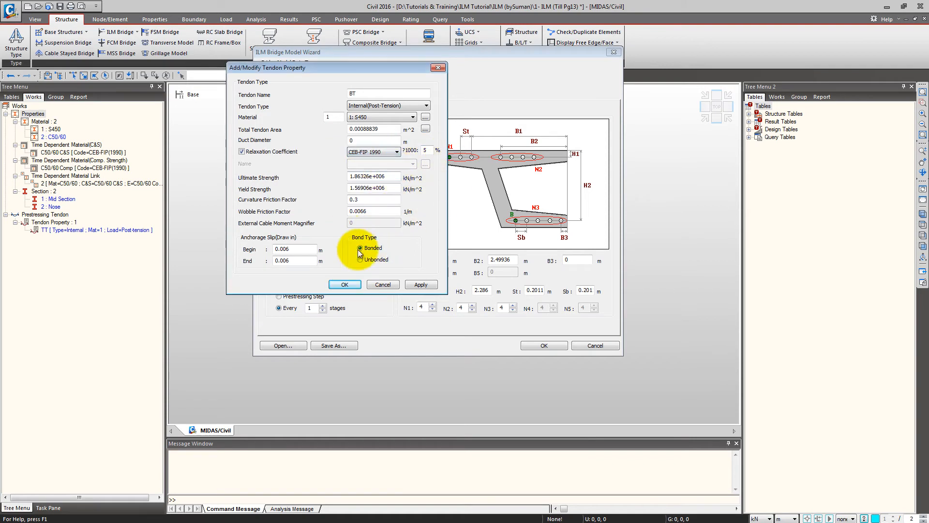
click(419, 284)
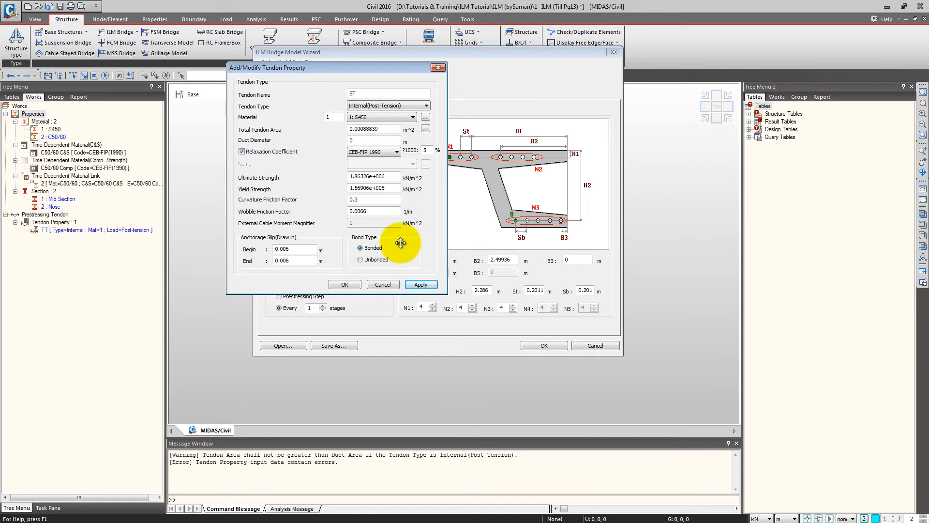
double_click(367, 140)
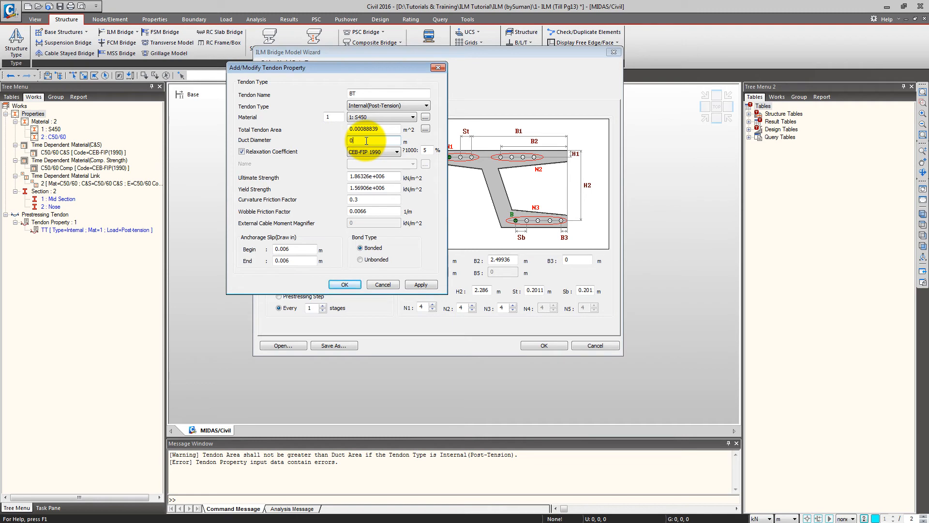
text(.051)
click(355, 285)
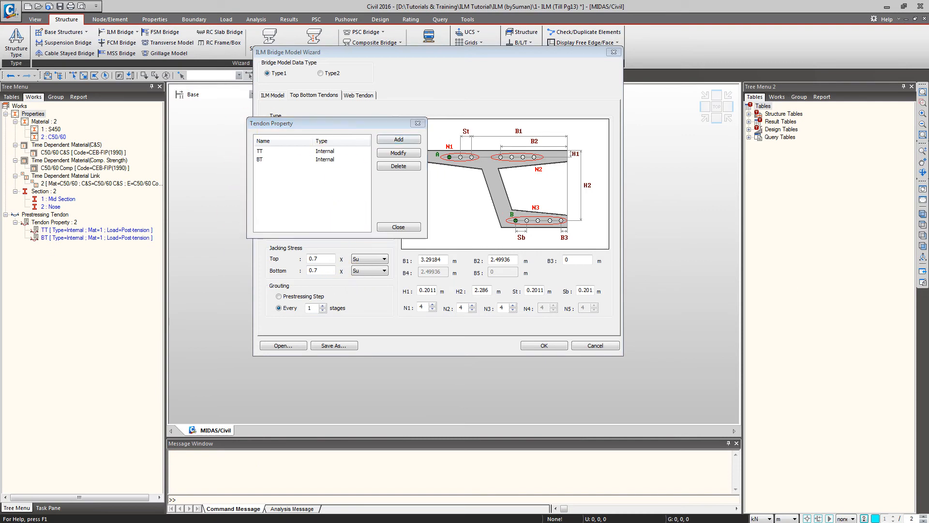
Start a new tendon property named WT of type Internal(Post-Tension) with material 1: S450.
click(399, 140)
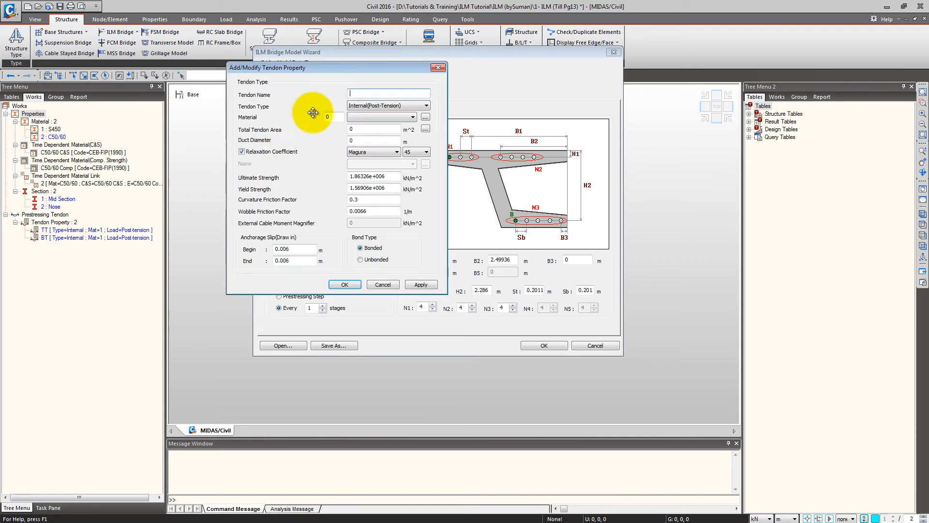
drag(393, 131, 396, 140)
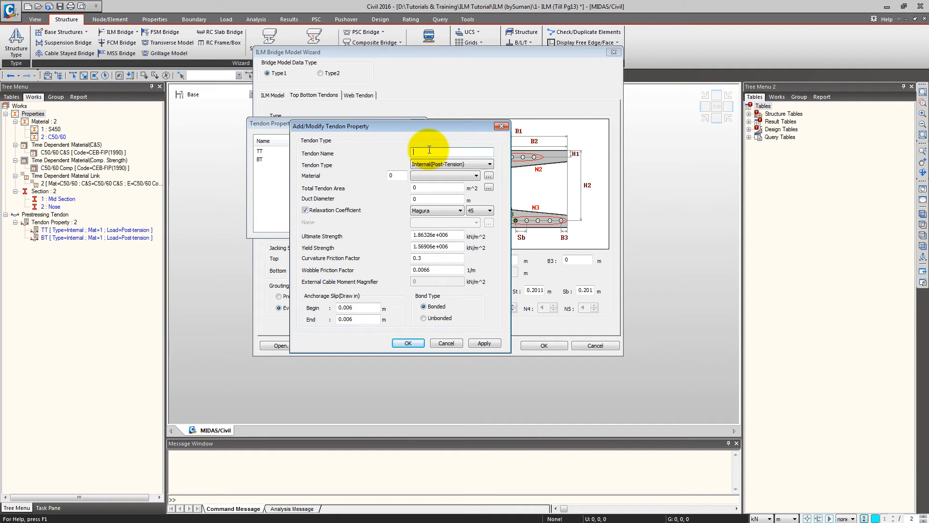
click(446, 176)
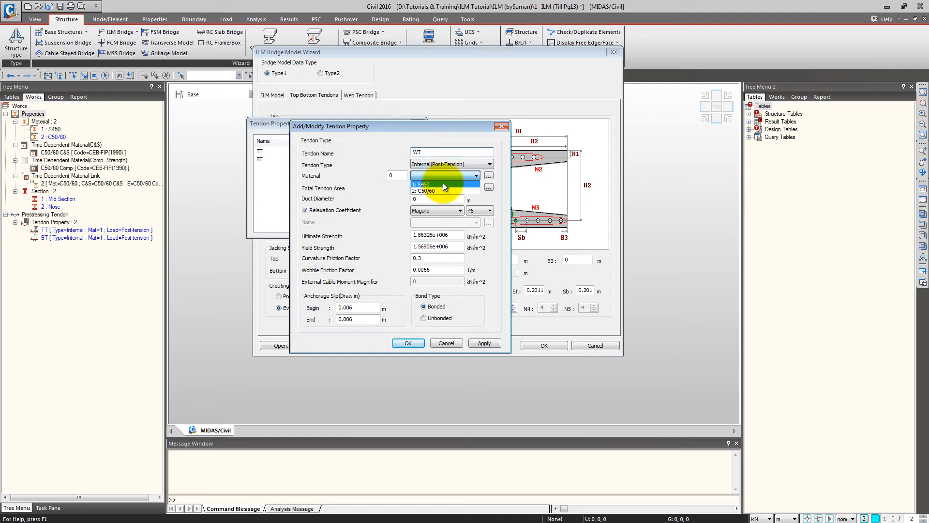
click(436, 190)
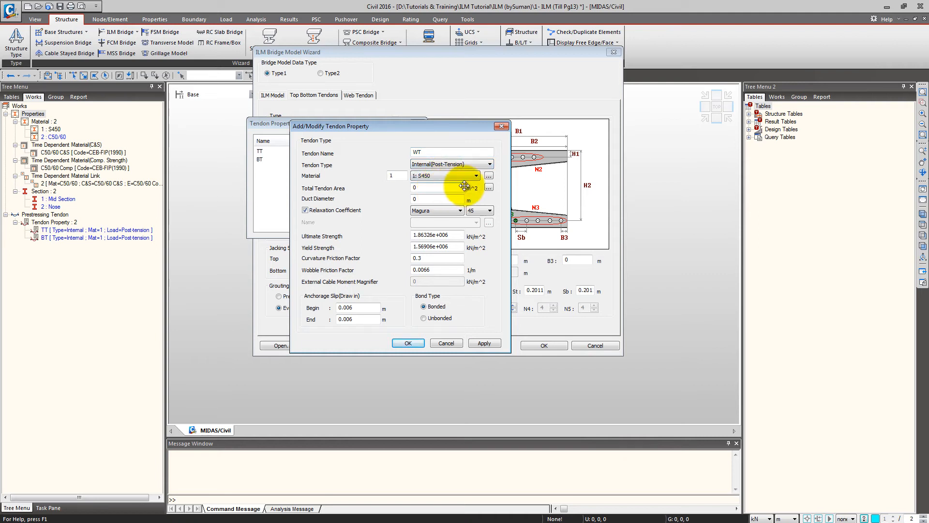
Define WT's total tendon area from 30 strands of 12.7mm(0.5") diameter.
click(489, 188)
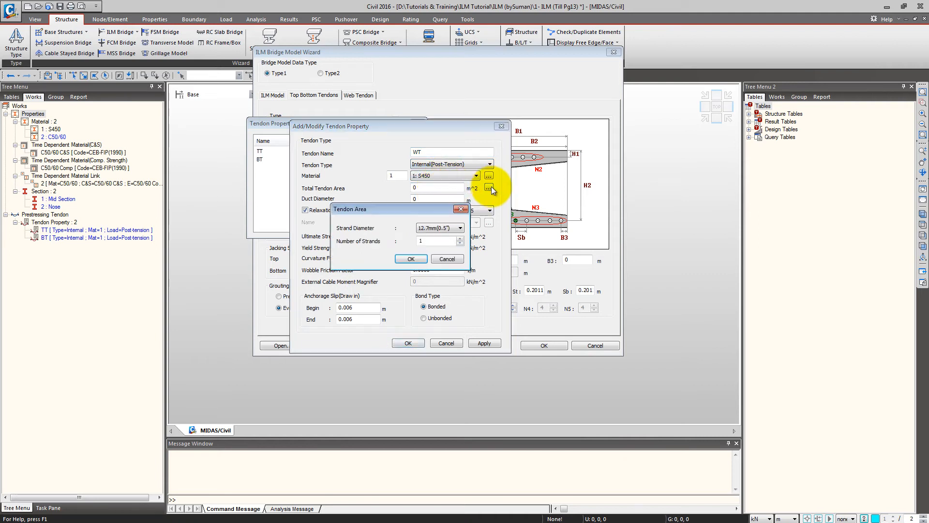
drag(402, 213, 430, 184)
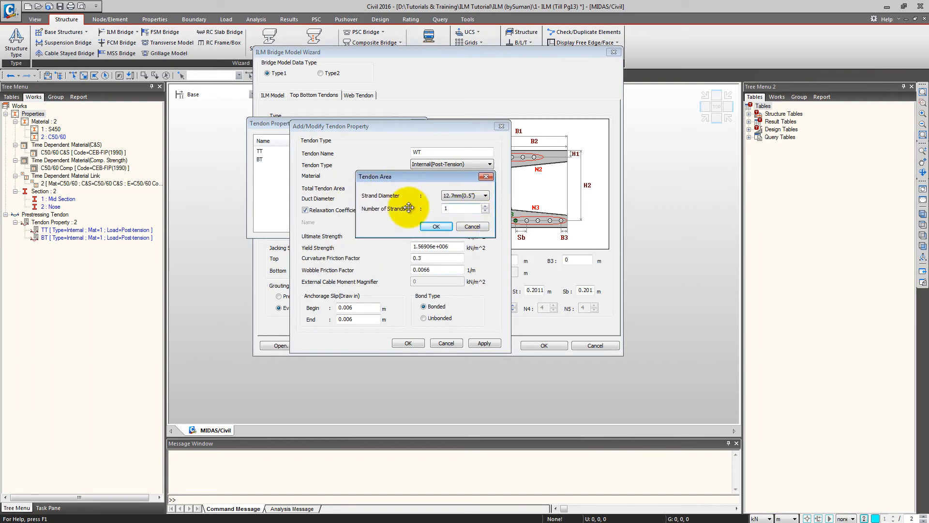
key(Tab)
text(30)
click(436, 226)
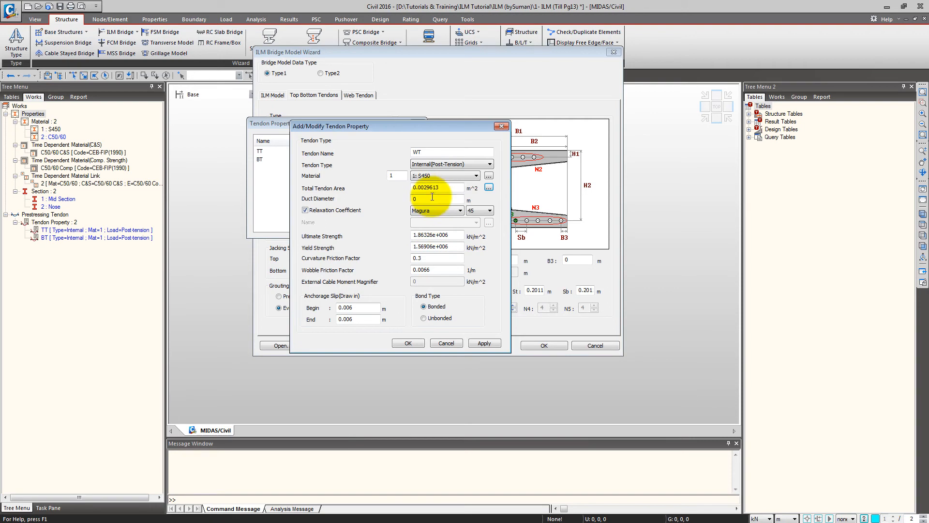
Give WT a duct diameter of 0.051 m and the CEB-FIP 1990 relaxation coefficient, save it and close the tendon property list.
click(423, 198)
drag(423, 198, 400, 198)
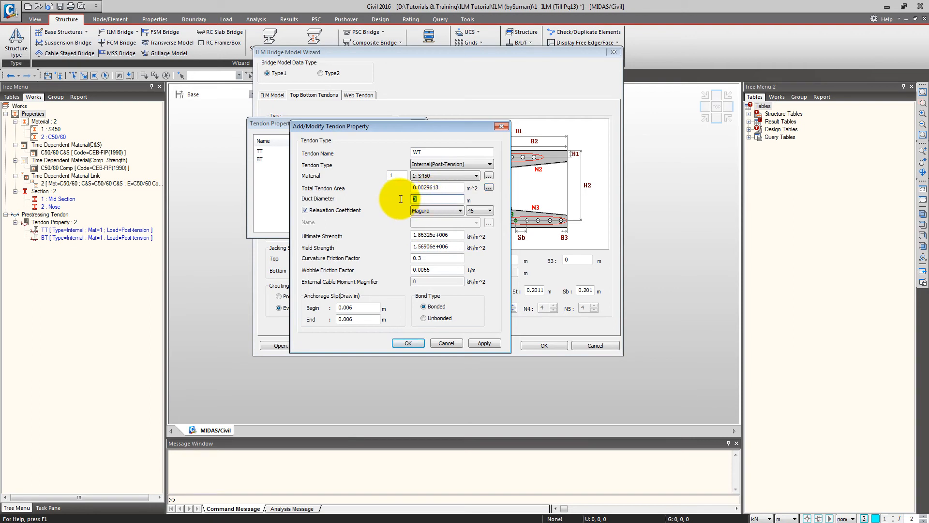
text(0.051)
click(437, 210)
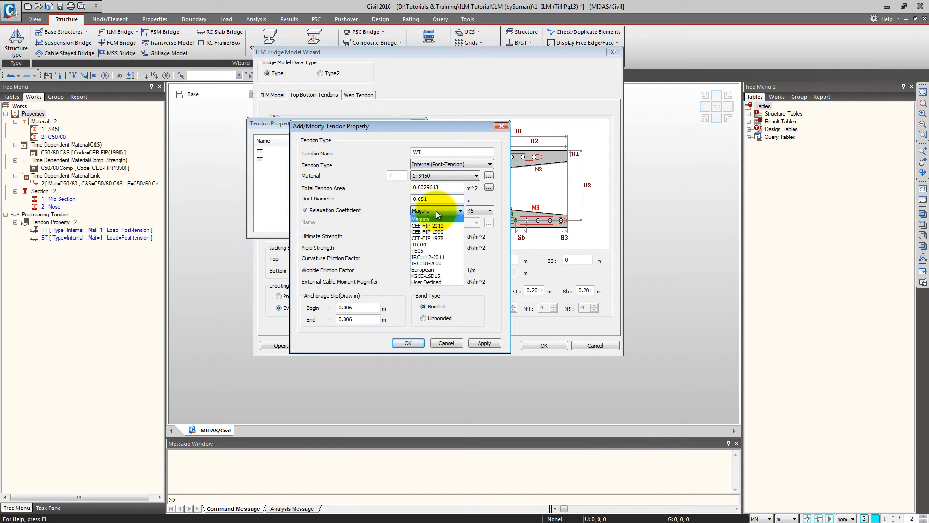
click(436, 232)
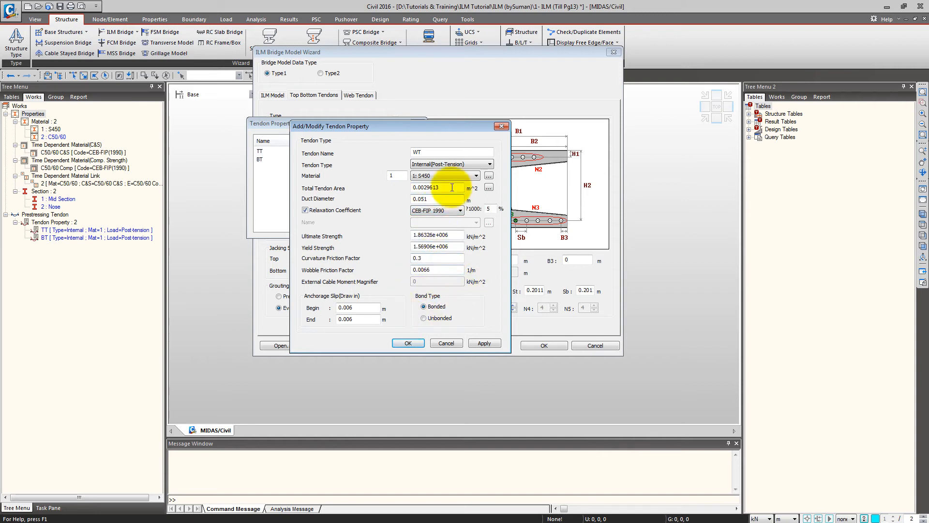
click(415, 342)
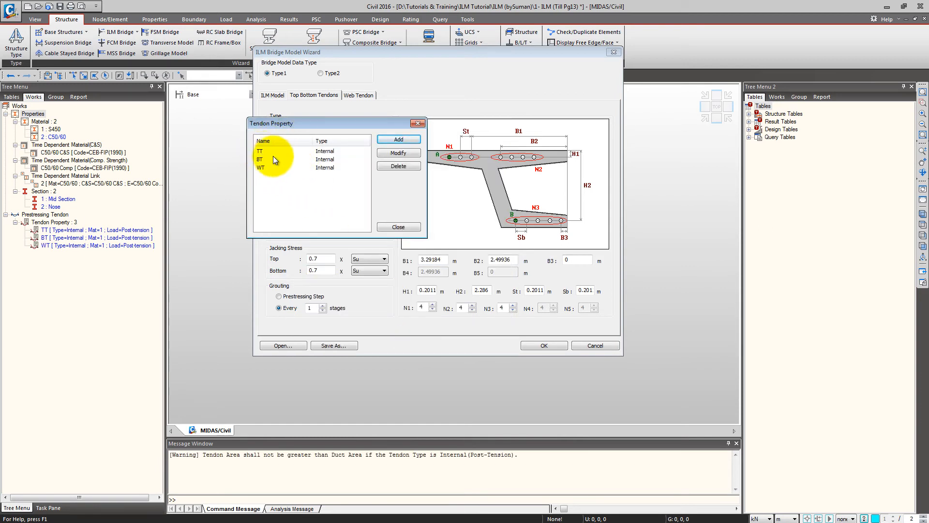
click(402, 227)
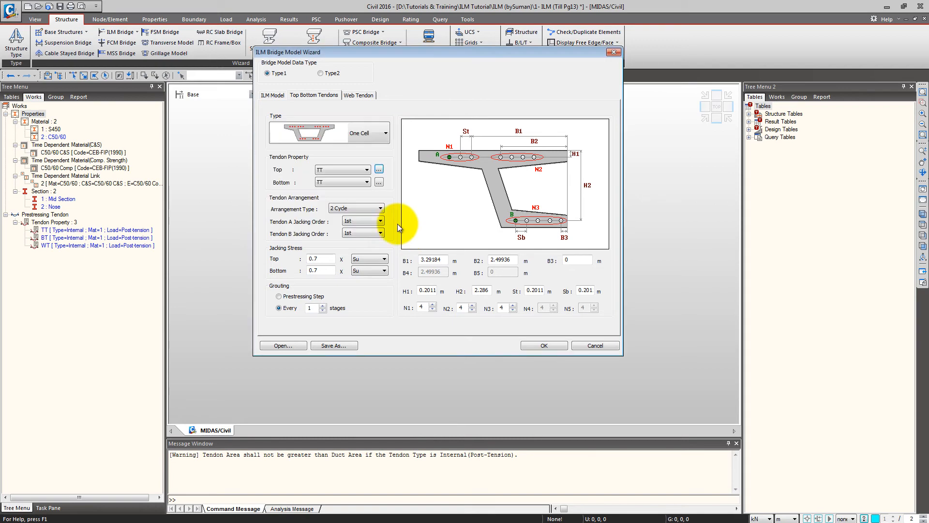
Assign tendon property TT to the top tendons and BT to the bottom tendons.
click(330, 170)
click(331, 178)
click(342, 182)
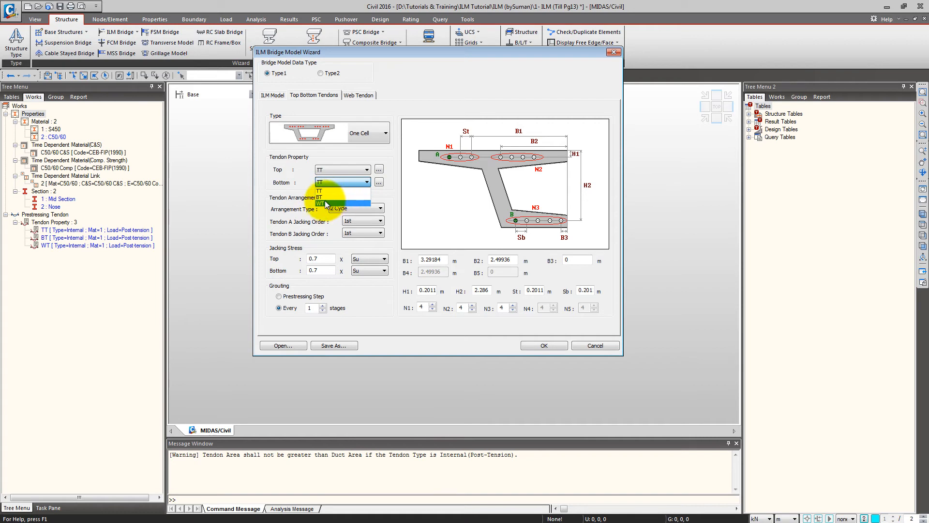
click(331, 197)
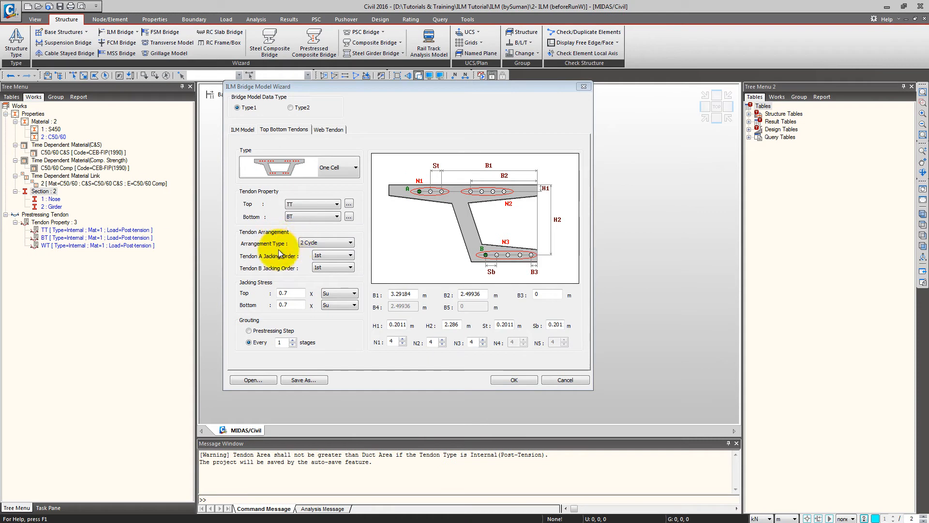
Consult the tendon locations slide and set the tendon arrangement type to 2 Cycle, with Tendon A's jacking order at 1st.
click(331, 242)
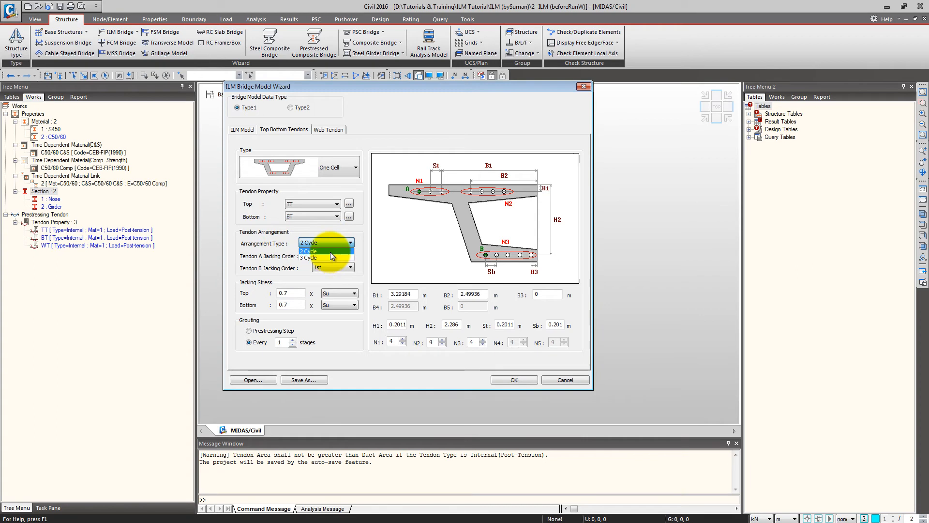
click(332, 241)
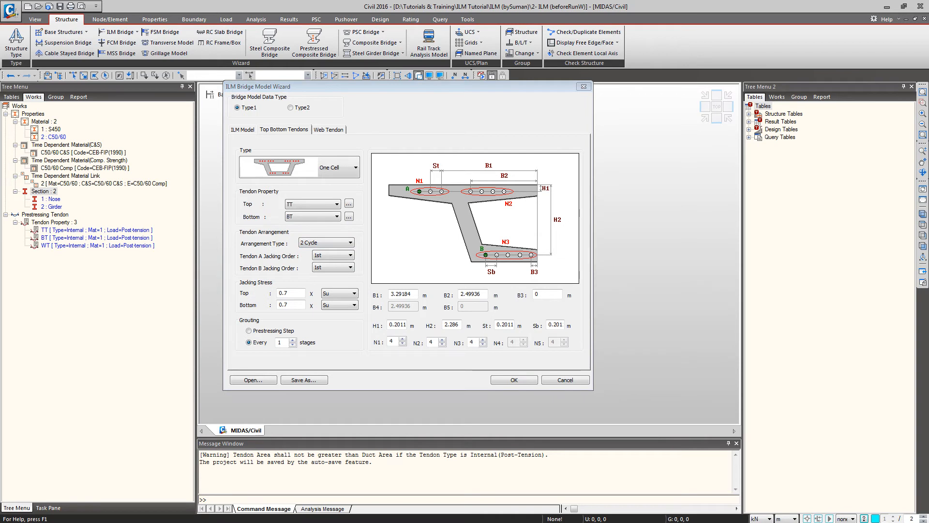
key(alt+Tab)
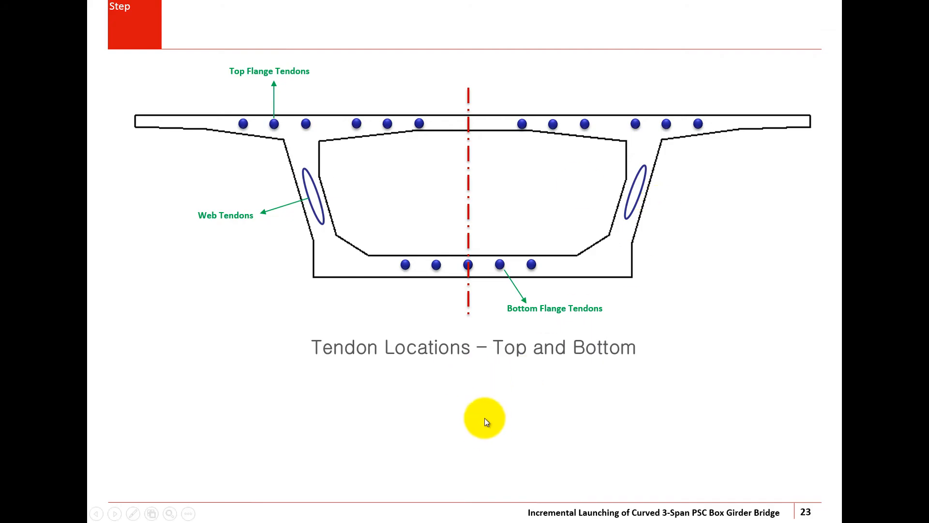
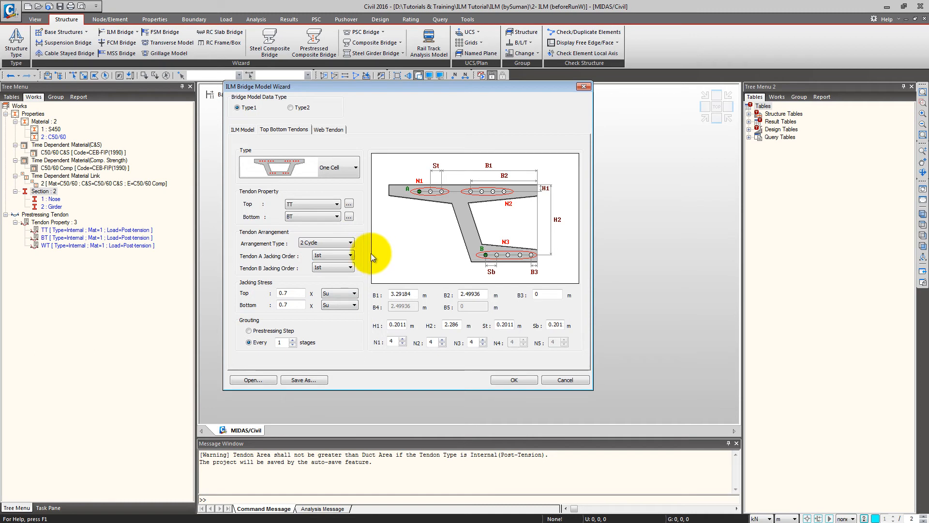
click(347, 245)
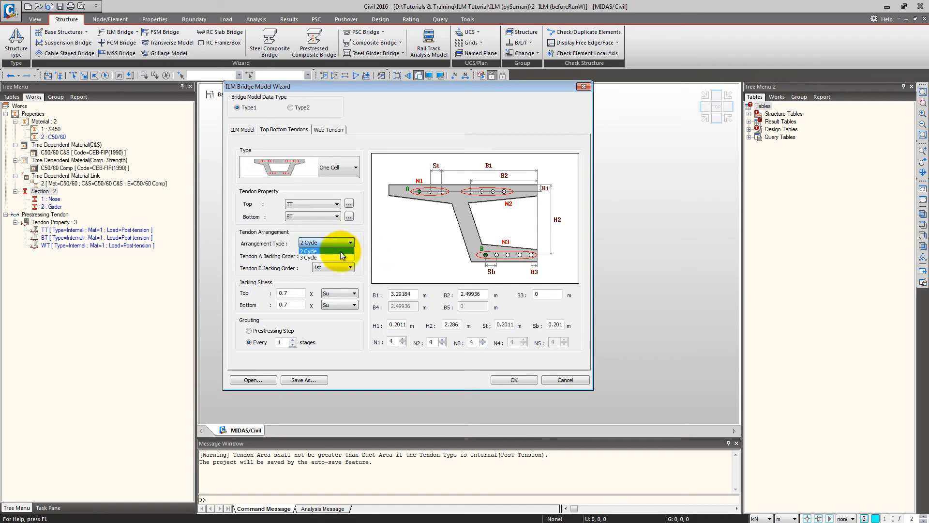
click(339, 251)
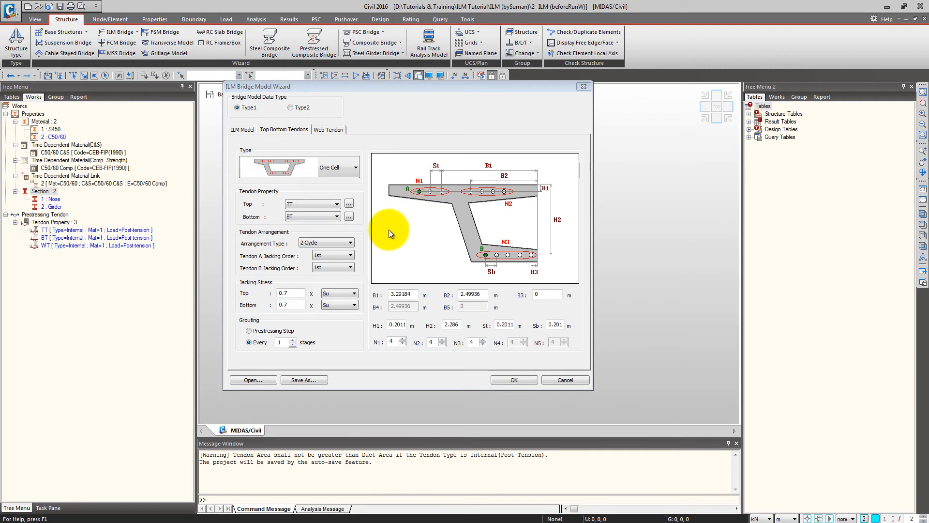
click(348, 255)
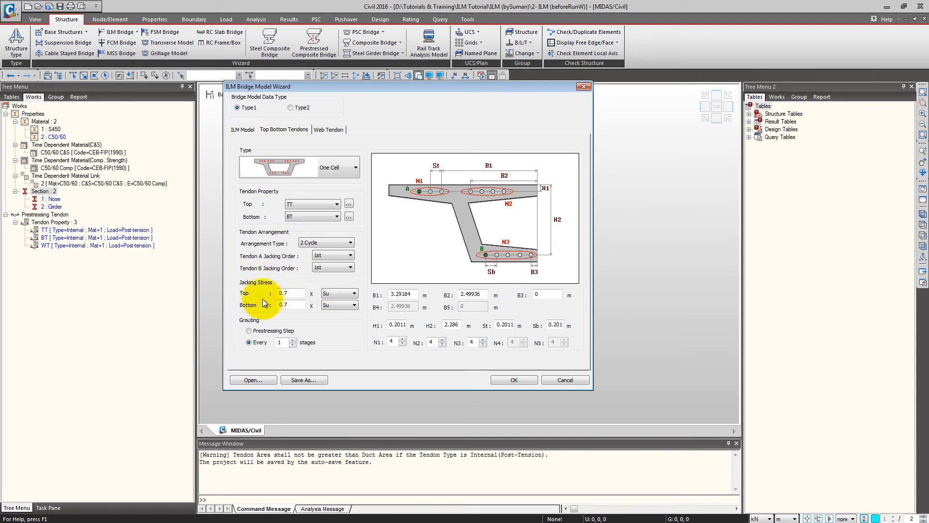
Base the top tendons' jacking stress of 0.7 on Su and have grouting done every 1 stage.
click(336, 295)
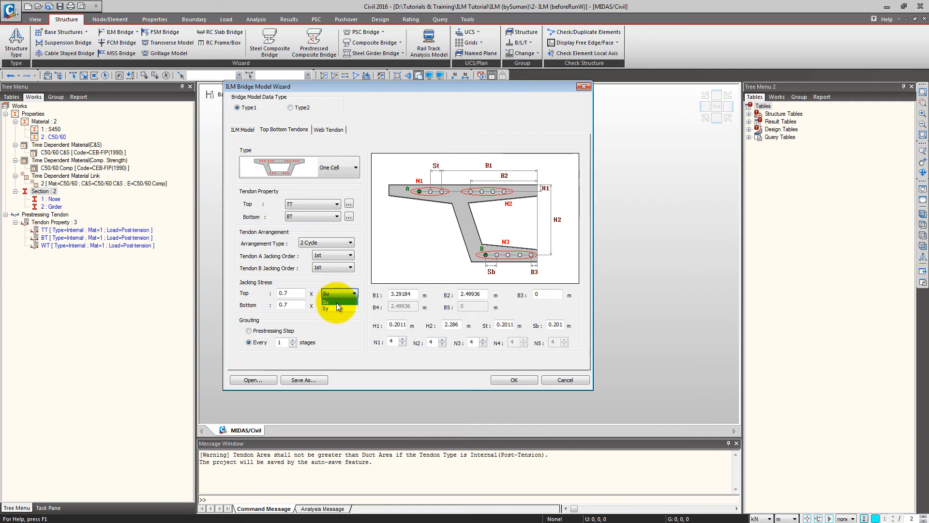
click(335, 294)
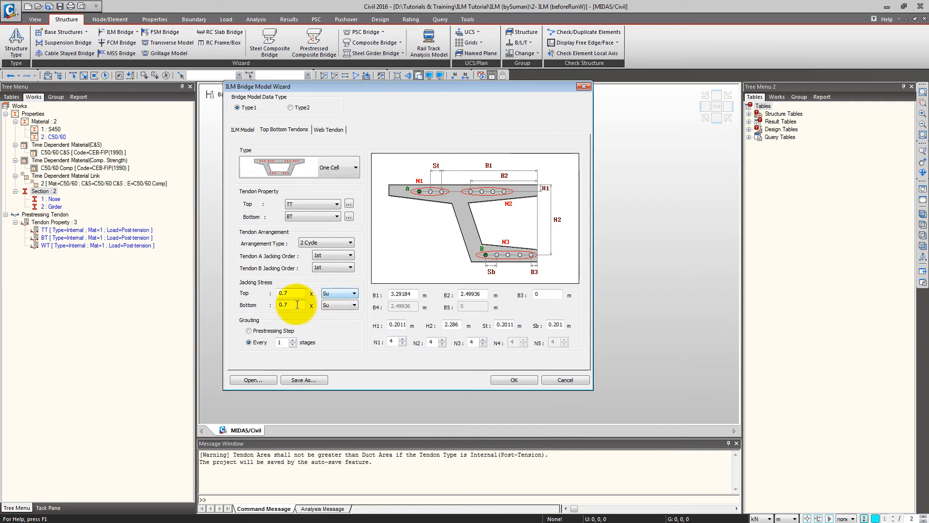
click(338, 290)
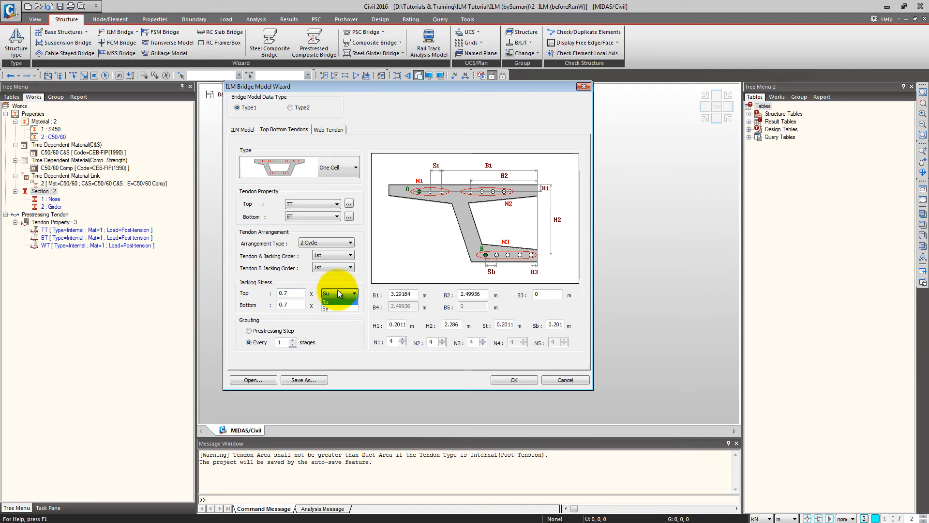
click(338, 302)
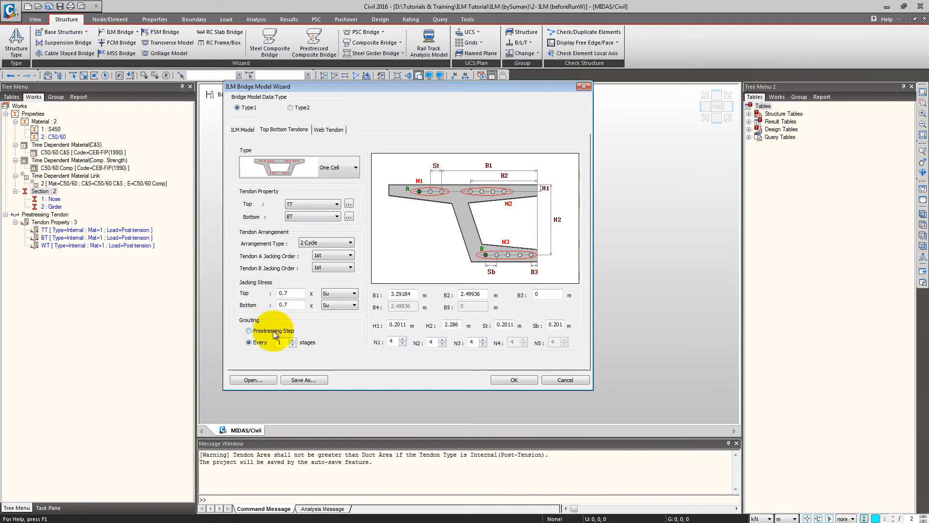
click(273, 330)
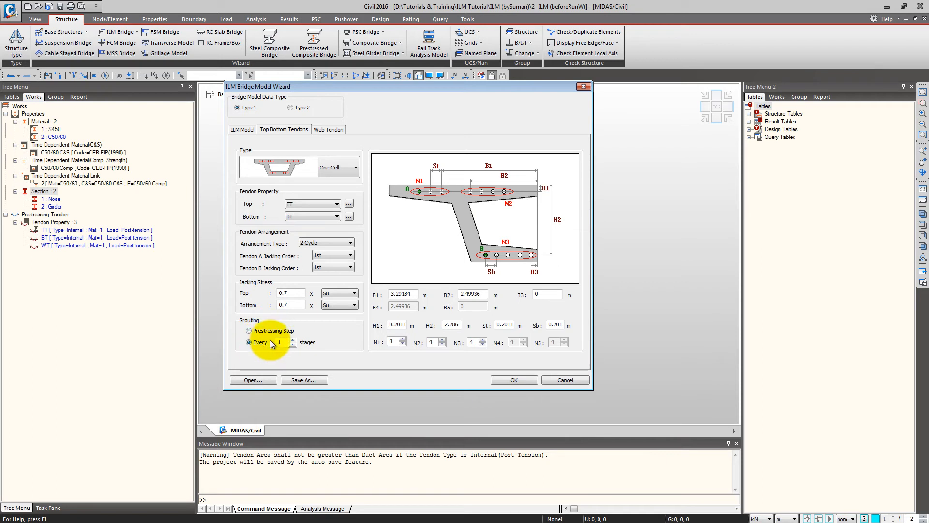
drag(283, 343, 276, 344)
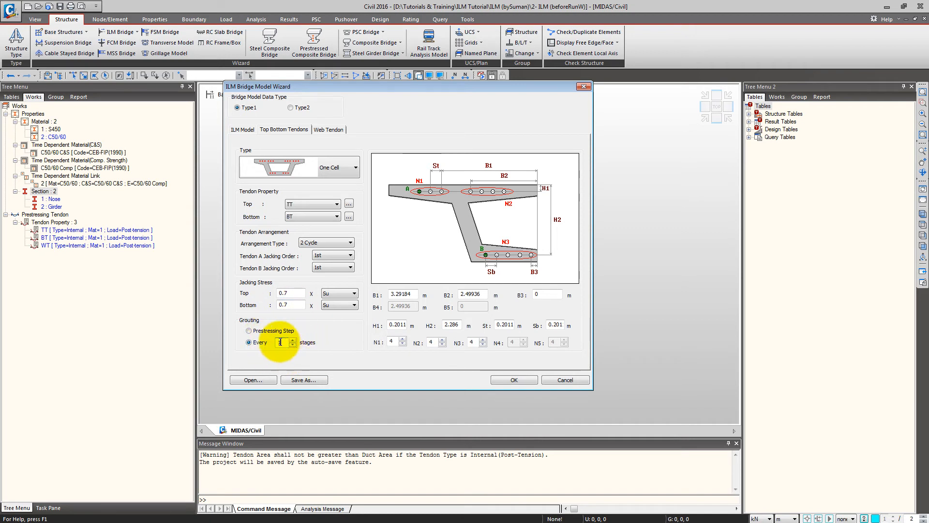
click(283, 343)
double_click(281, 342)
Set the top tendons' horizontal placement distances B1 to 3.65 m and B2 to 2.95 m.
drag(411, 294, 332, 298)
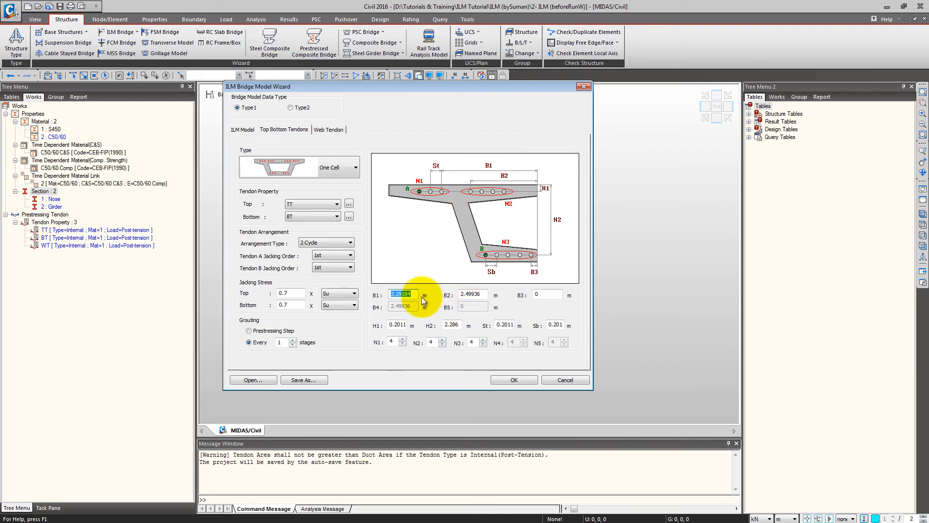
text(3.65)
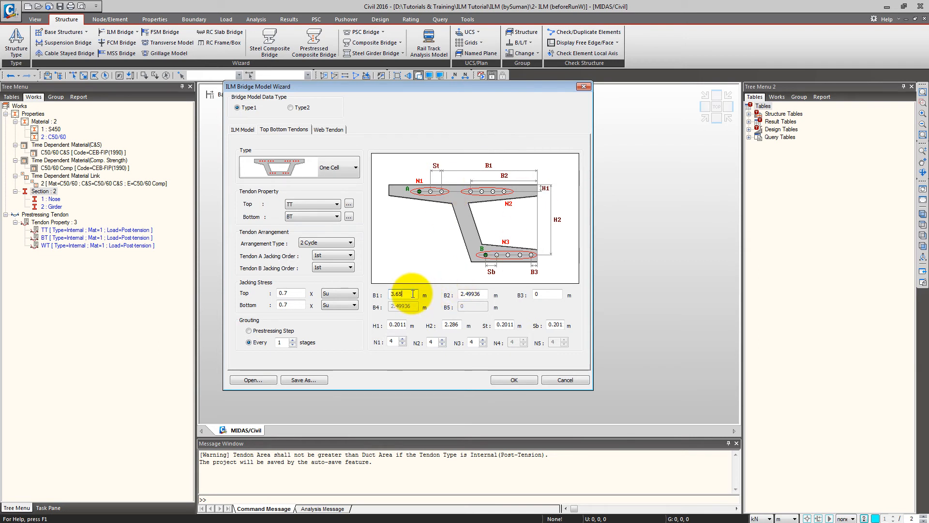
key(Tab)
text(2.95)
Set the tendon heights H1 to 0.165 m and H2 to 2.75 m, and the spacings St to 0.23 m and Sb to 0.21 m.
double_click(404, 325)
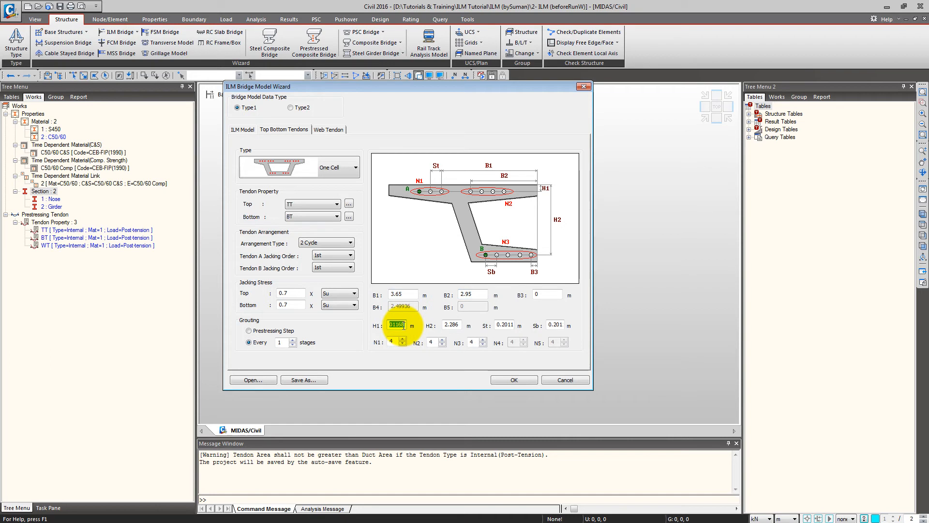
text(0.165)
key(Tab)
text(2.75)
key(Tab)
text(0.23)
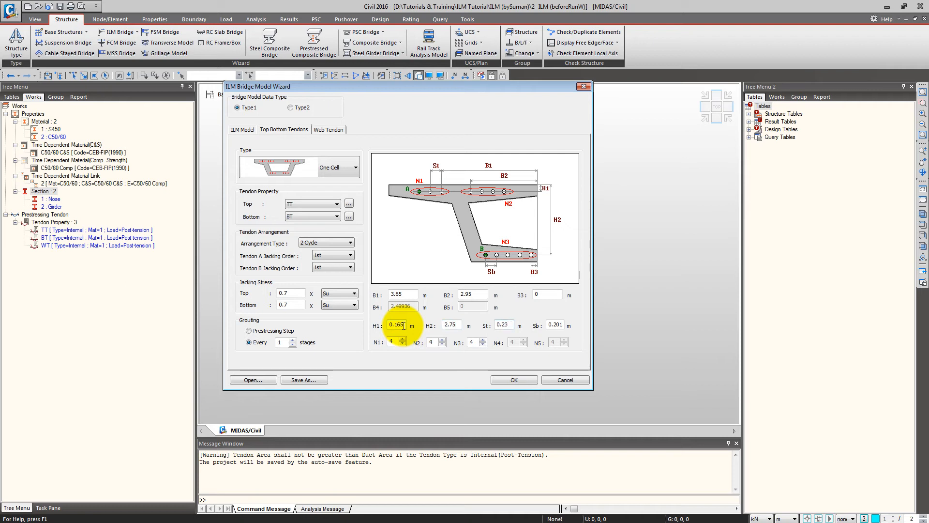
key(Tab)
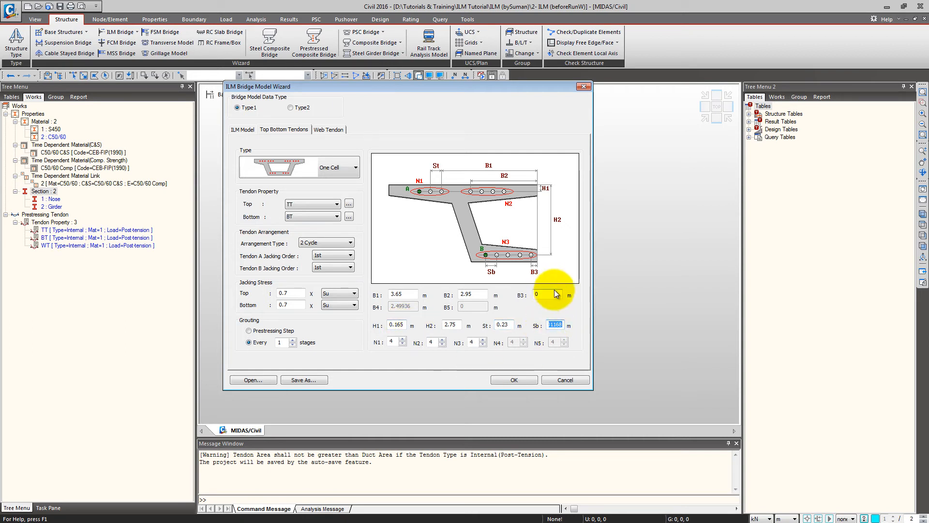
text(0.21)
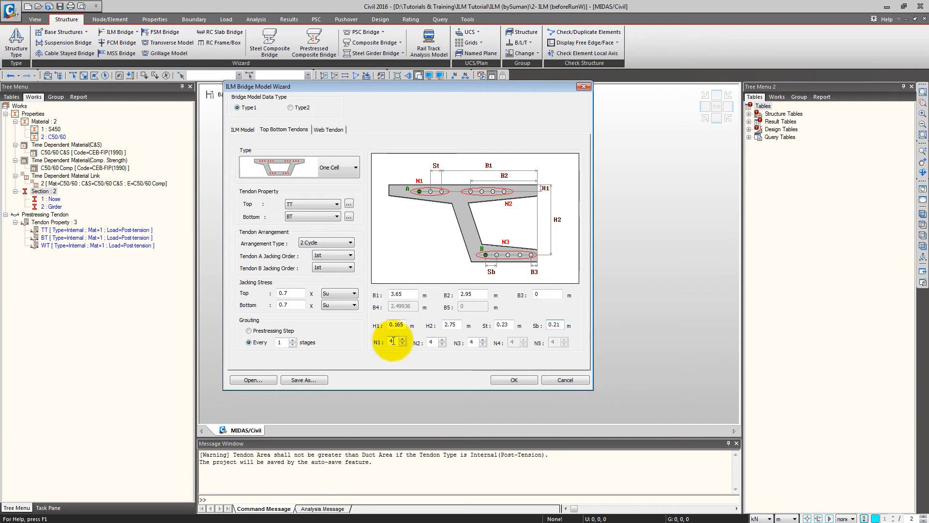
Set the numbers of top and bottom tendons N1, N2 and N3 to 3 each.
key(Tab)
text(3)
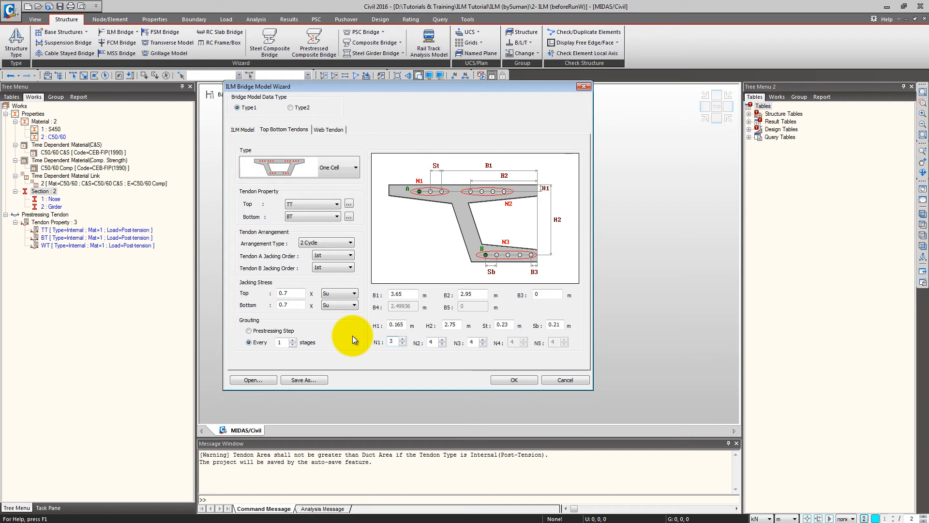
key(Tab)
text(3)
key(Tab)
text(3)
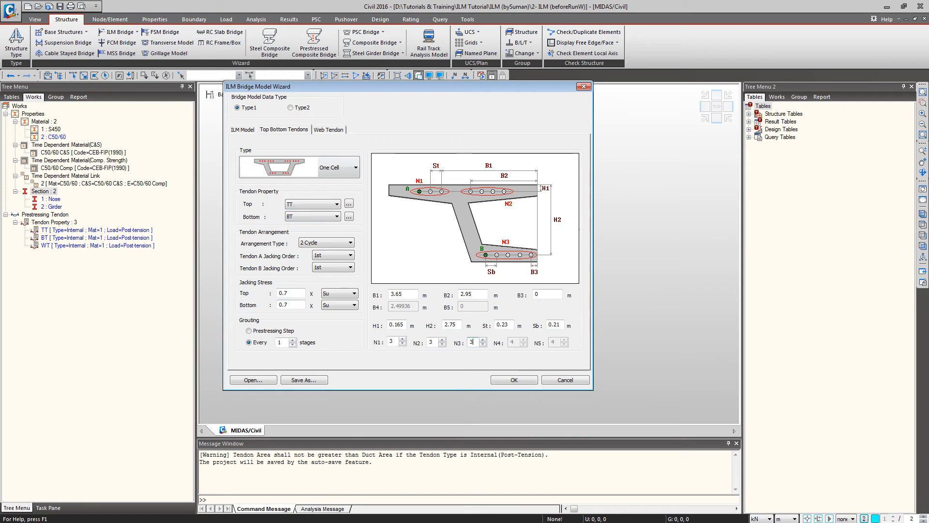
Review the Type2 bridge data layout for the top and bottom tendons and return to Type1.
click(303, 108)
click(328, 130)
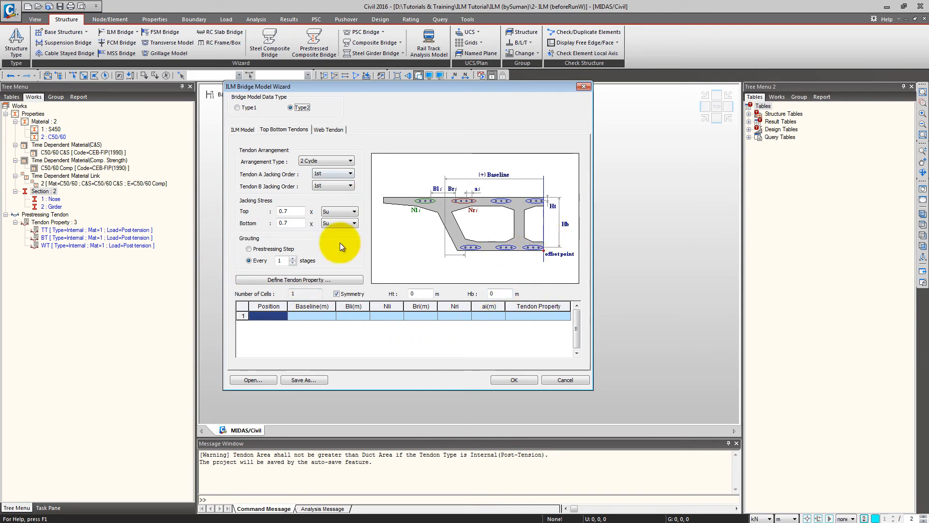
click(250, 109)
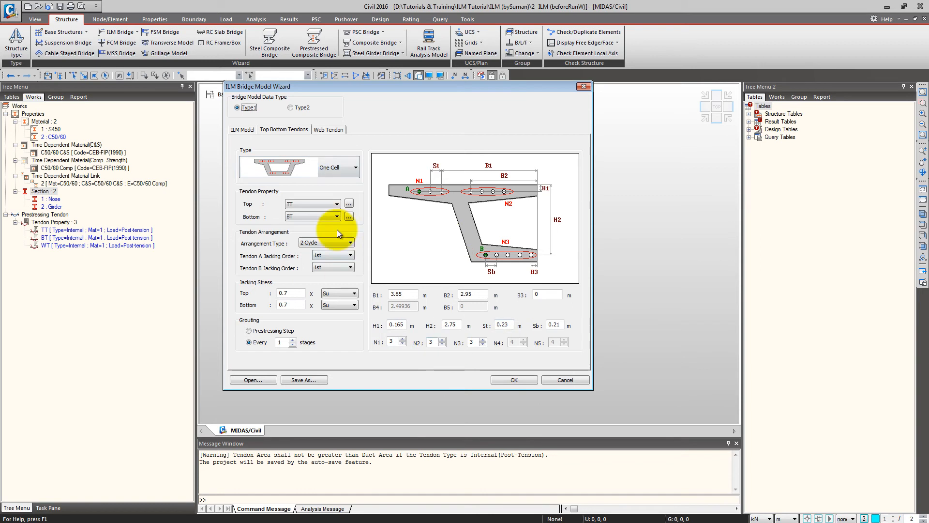
Compare the web tendon layouts, set the web tendon type to Type 2 and assign property WT to the 1st tendon.
click(336, 132)
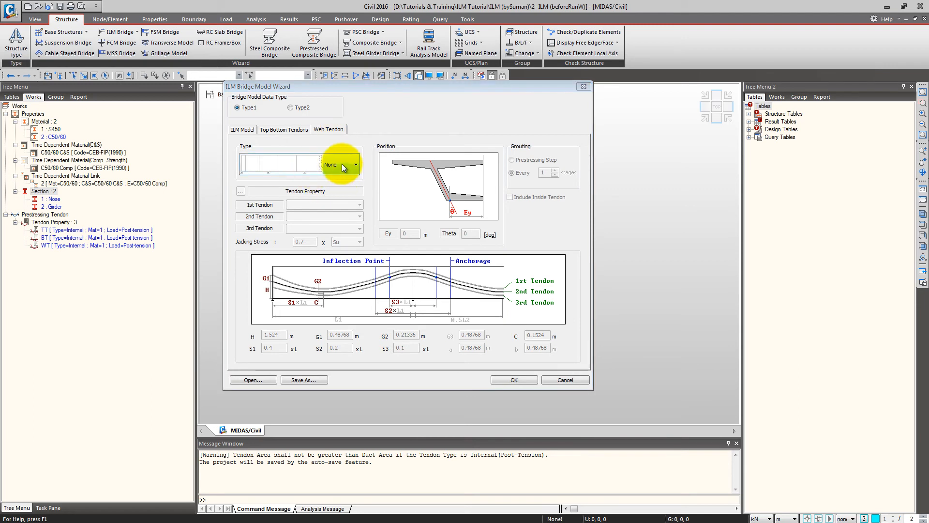
click(344, 168)
click(343, 167)
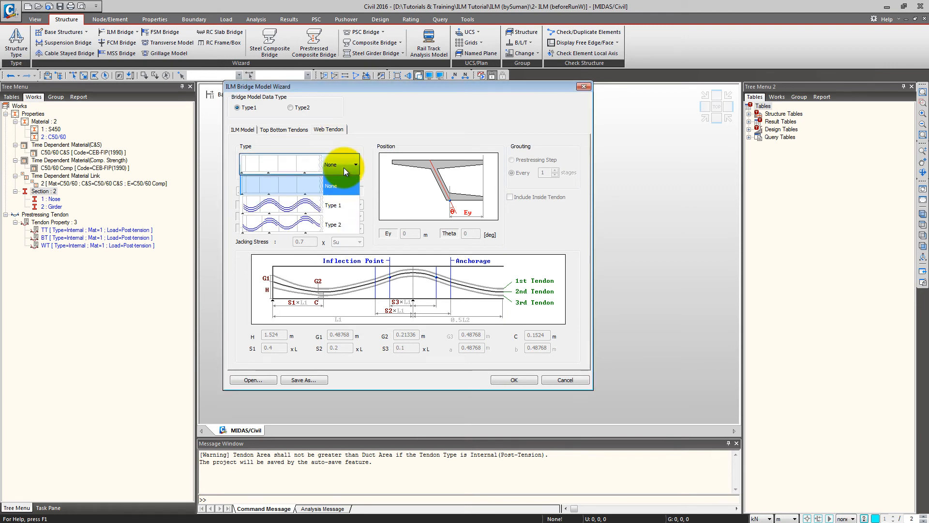
click(341, 205)
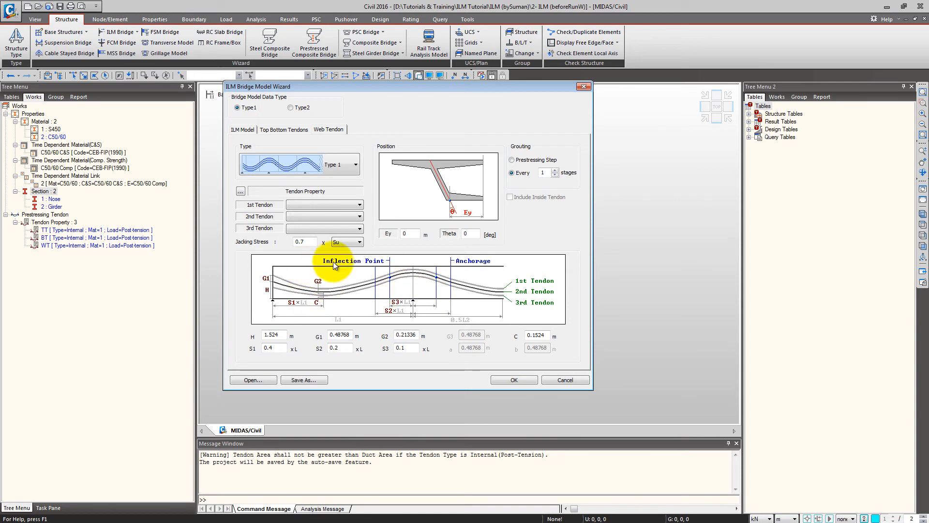
click(346, 165)
click(346, 226)
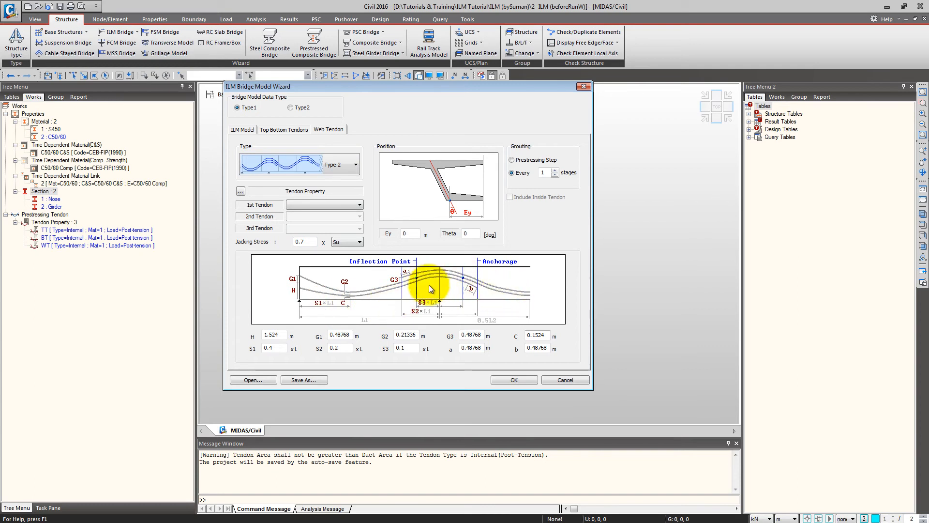
click(346, 168)
click(349, 168)
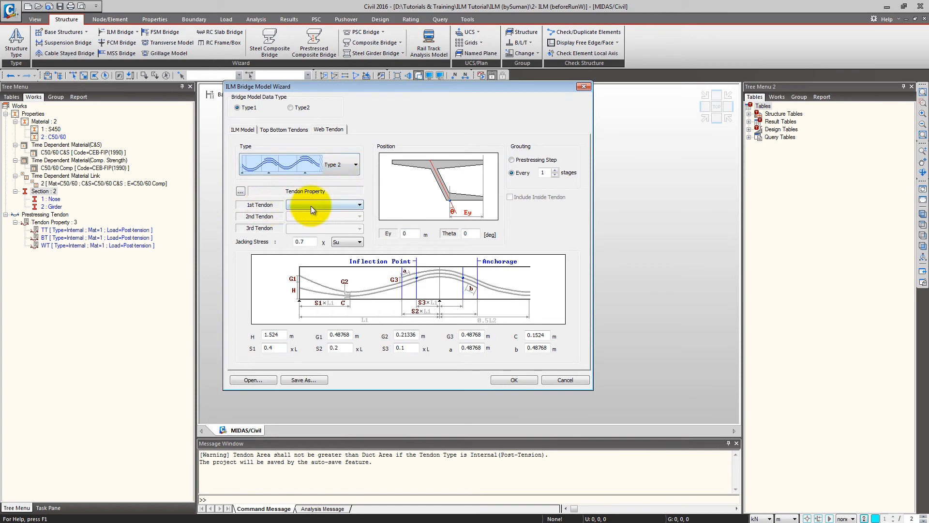
click(324, 205)
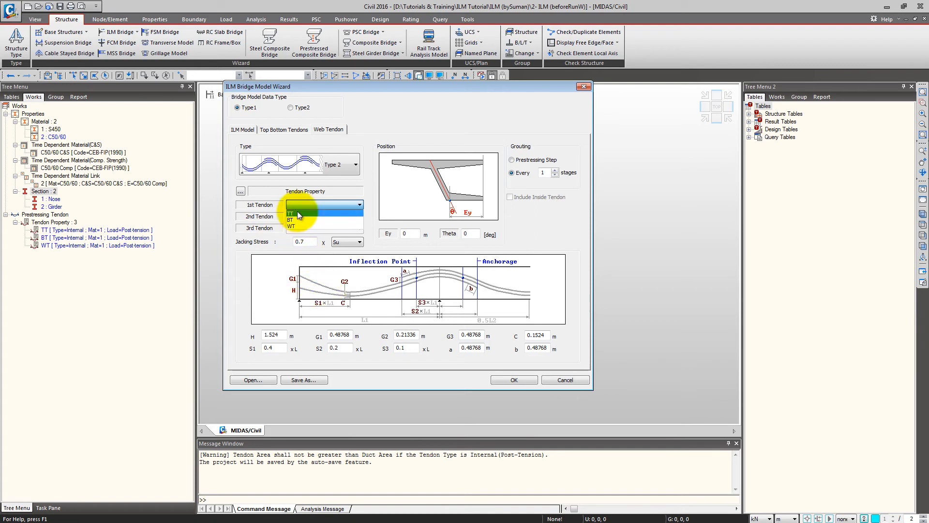
click(304, 225)
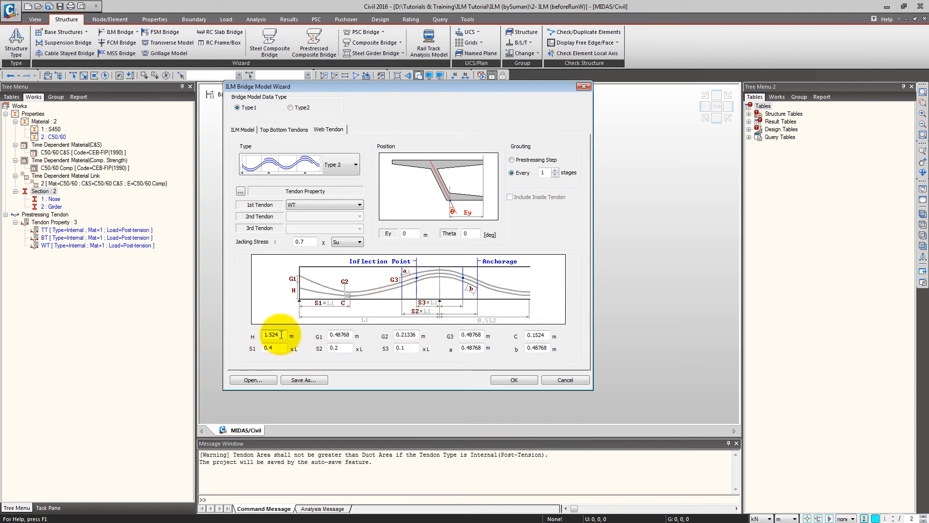
Set the web tendon profile's vertical values to H 1.6 m, G1 0.24 m, G2 0.15 m, G3 0.3112 m and C 0.2 m.
drag(281, 335, 247, 334)
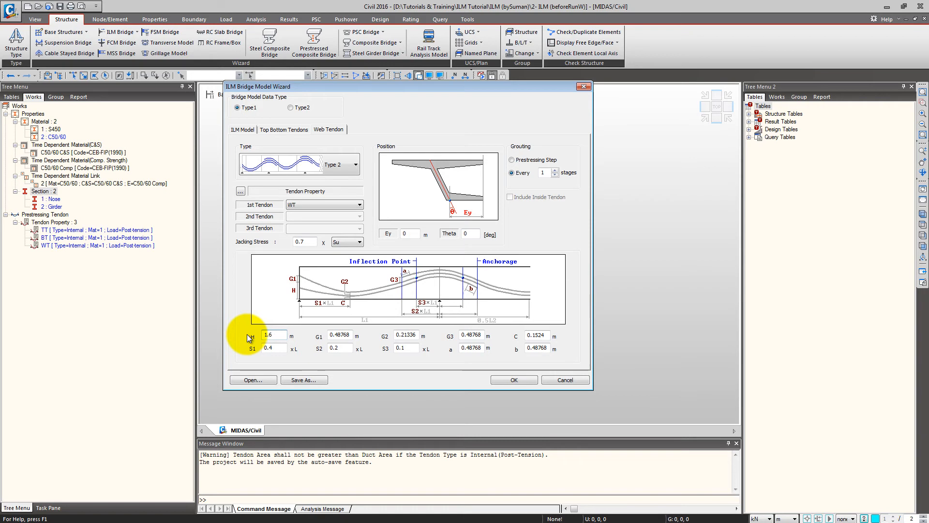
key(Tab)
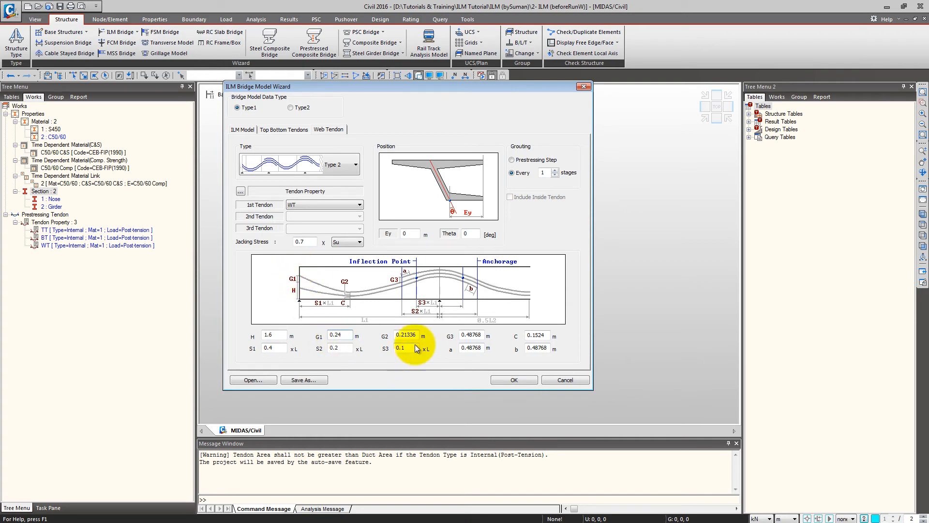
double_click(408, 334)
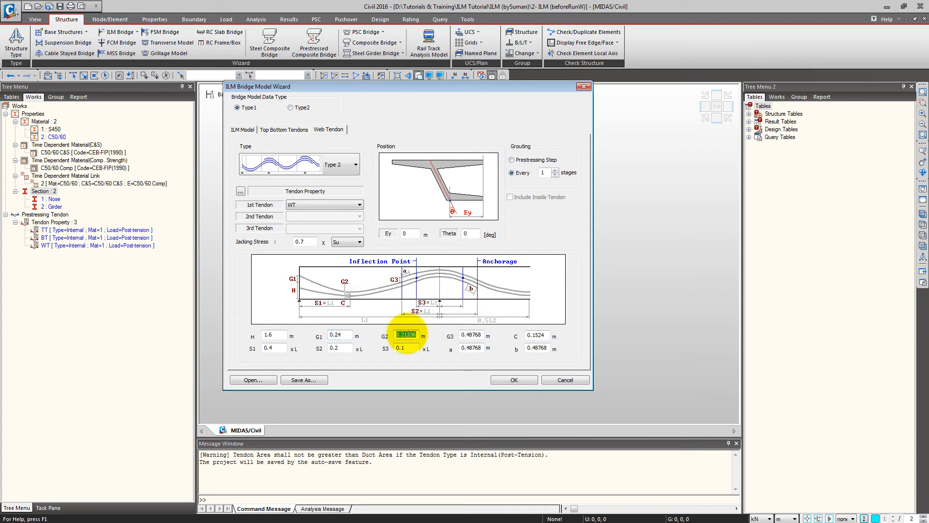
text(0.15)
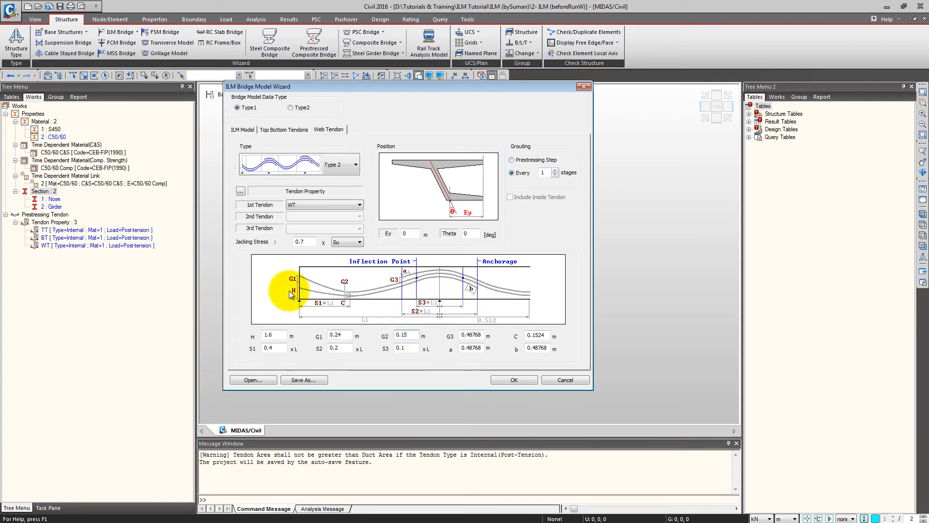
double_click(475, 336)
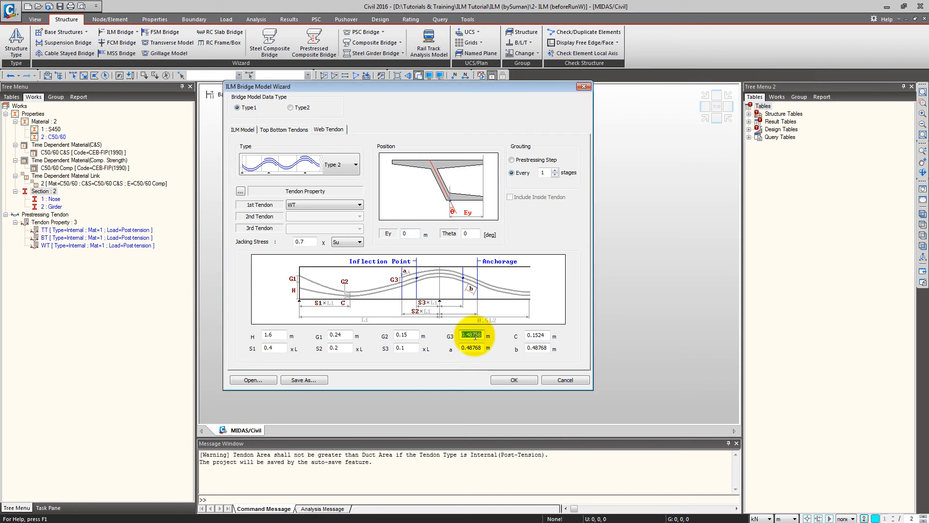
text(0.312)
double_click(541, 336)
text(0.2)
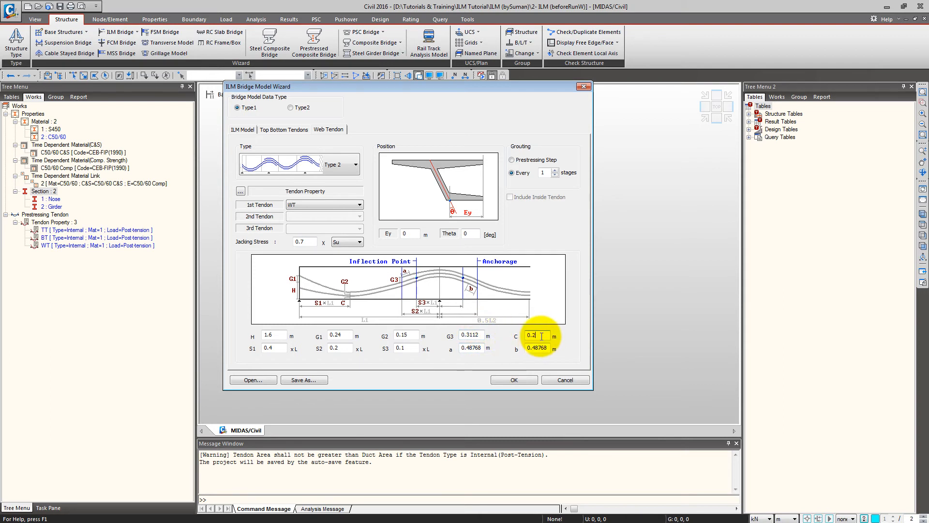
Set the web tendon's length ratios S1 to 0.38, S2 to 0.2 and S3 to 0.075, and distances a and b to 4 m.
double_click(272, 347)
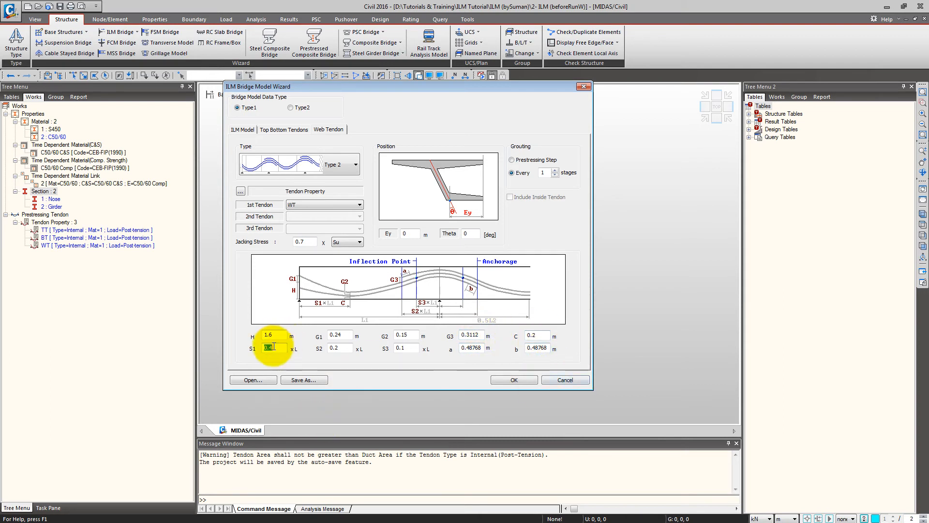
text(0.38)
key(Tab)
text(0.2)
double_click(404, 348)
text(0.075)
key(Tab)
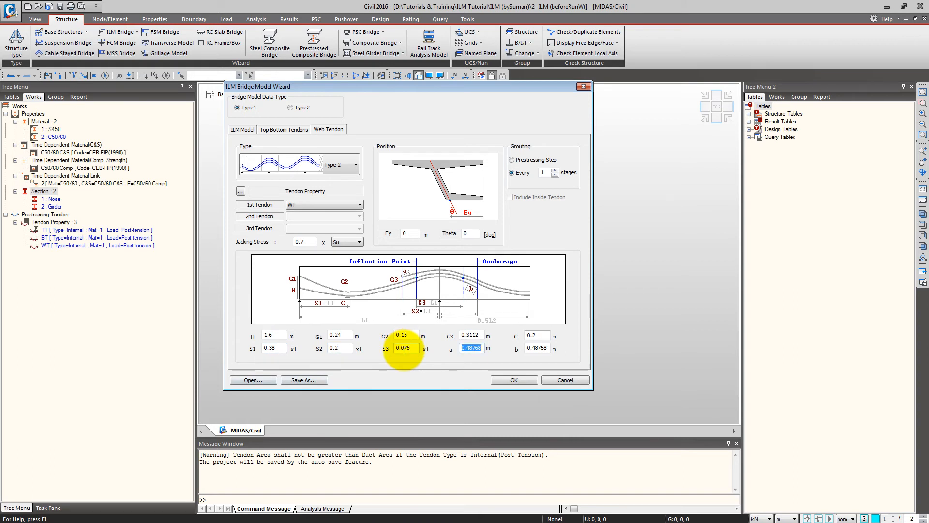
text(4)
key(Tab)
text(4)
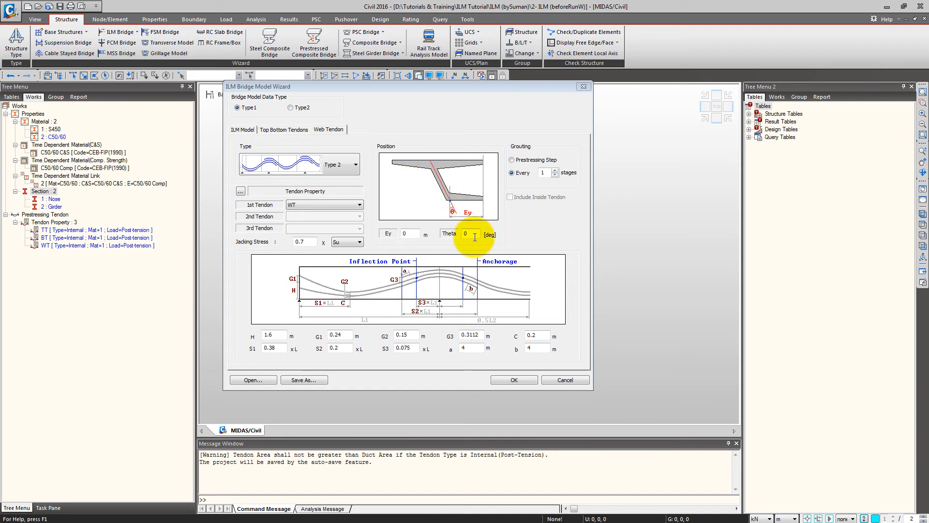
Position the web tendons with Ey 2.503 m and Theta 16.39 deg, and review the Type2 layout before returning to Type1.
double_click(409, 233)
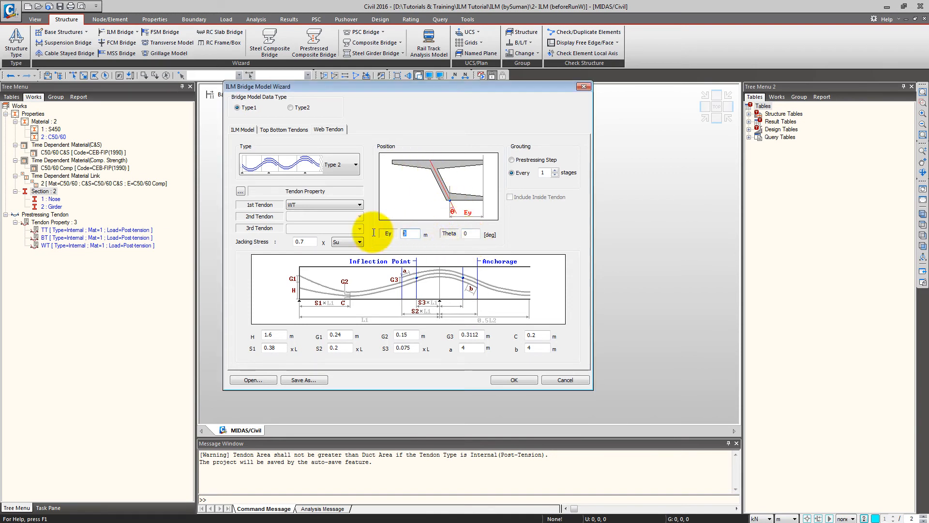
text(2.503)
key(Tab)
text(16.39)
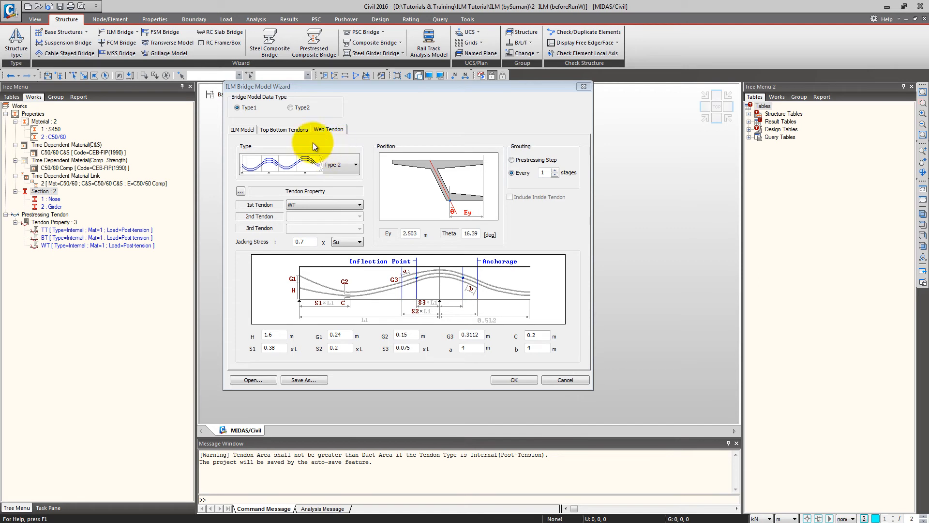
click(294, 107)
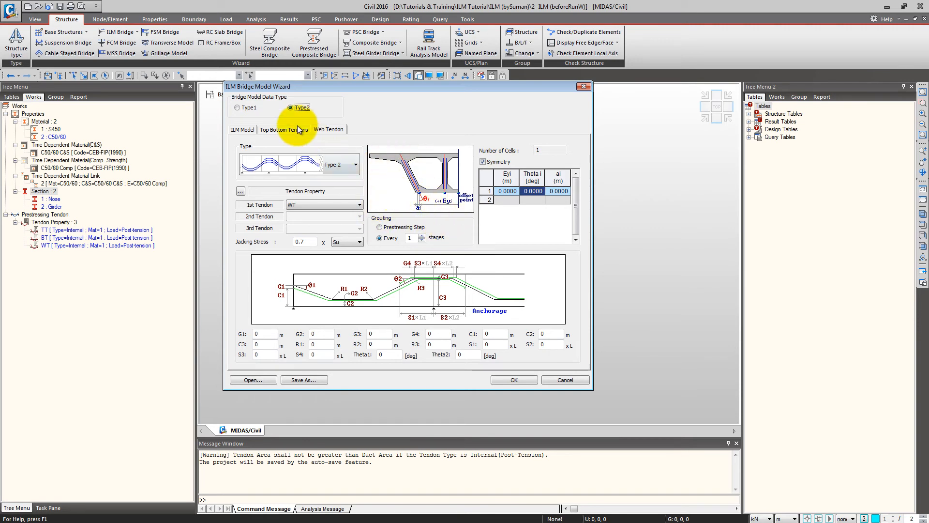
click(250, 108)
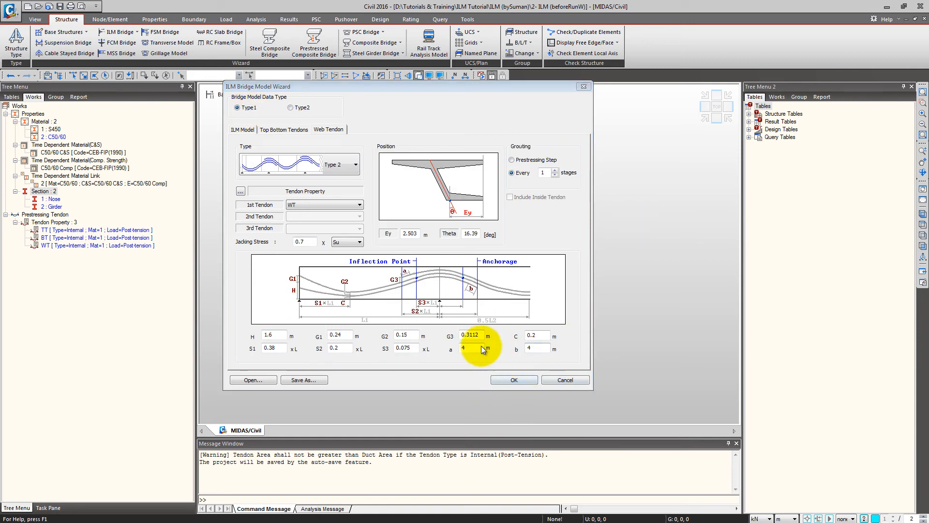
Save the wizard data to a WZD file named bridgemodel in the Model Files and Wizards folder.
click(313, 380)
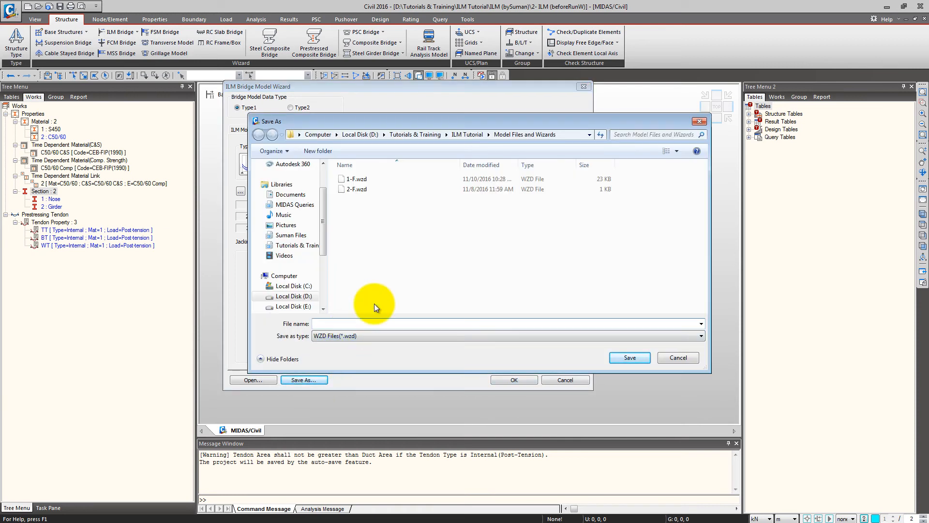
text(bridgemodel)
key(Return)
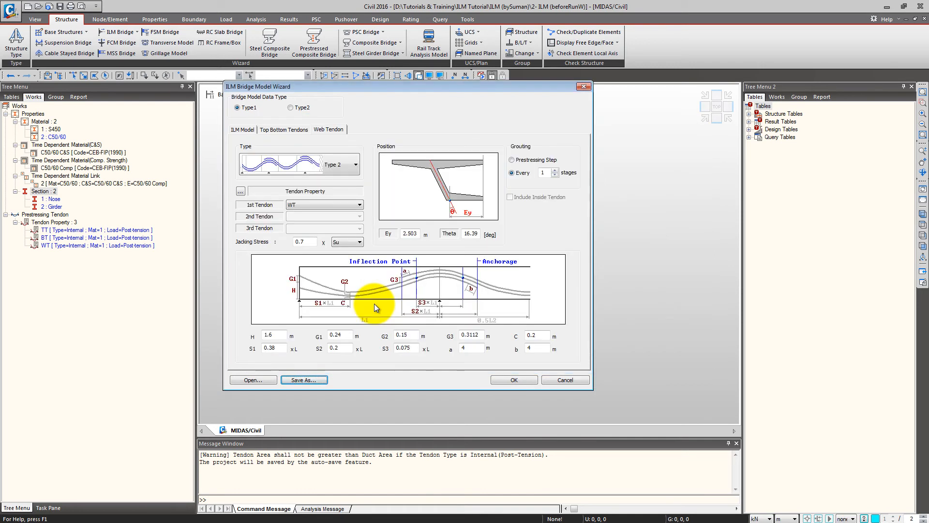
Check the saved wizard files without loading any, and generate the ILM bridge model from the wizard.
click(267, 382)
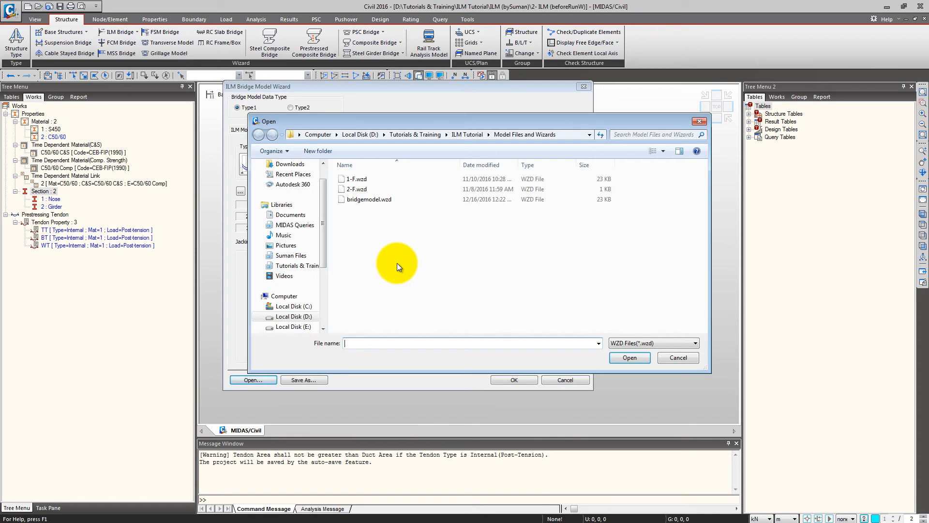
click(679, 357)
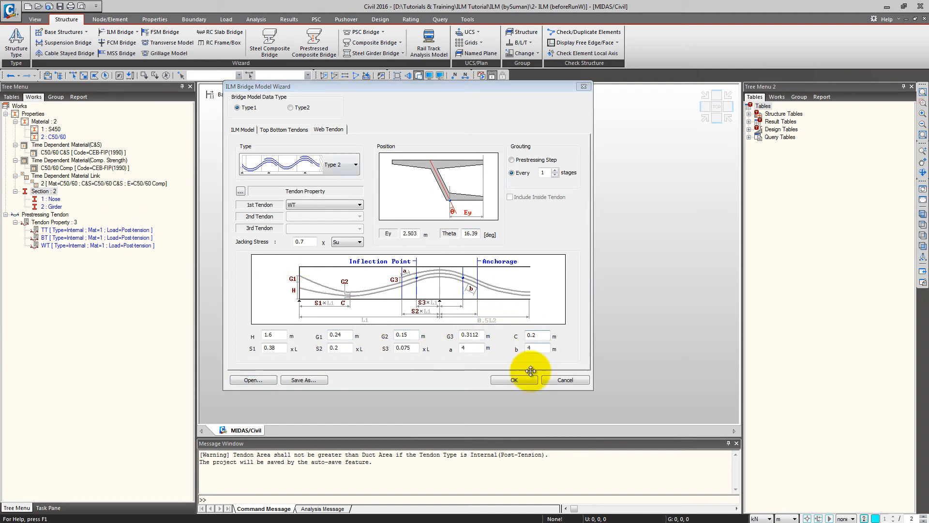
click(514, 380)
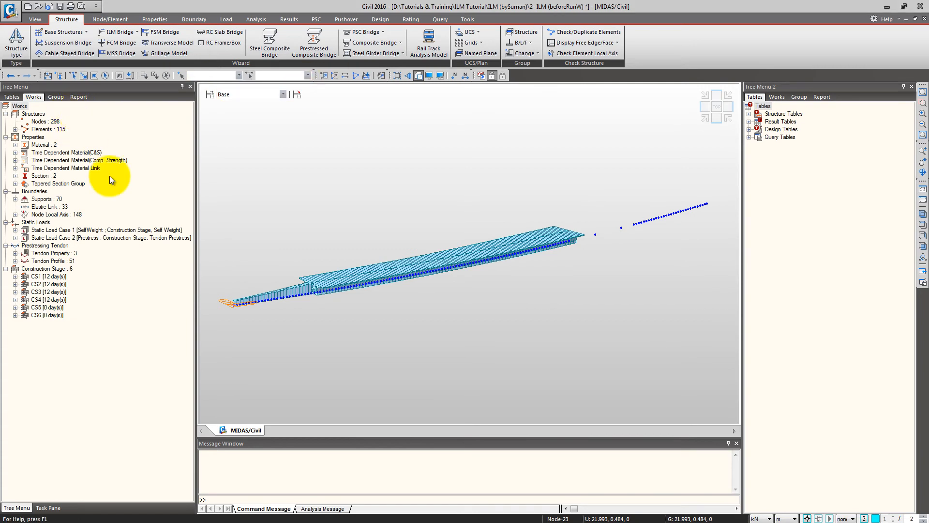
Expand the elements, materials, creep and shrinkage, sections and tapered section group in the works tree to review the generated model.
double_click(53, 129)
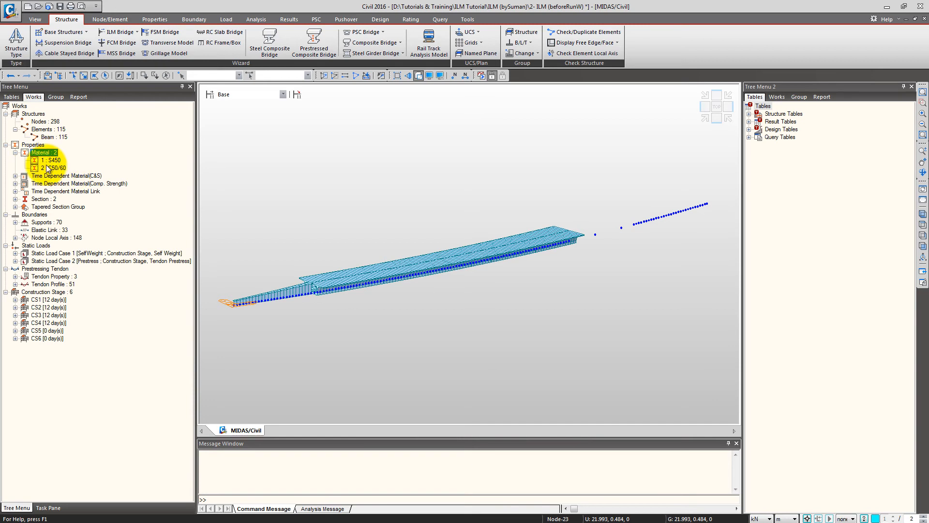
double_click(69, 176)
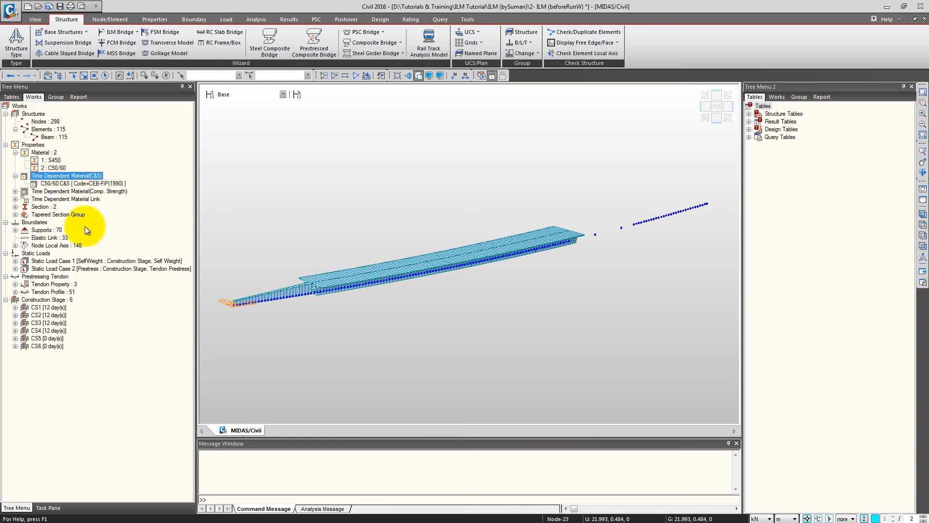
double_click(52, 207)
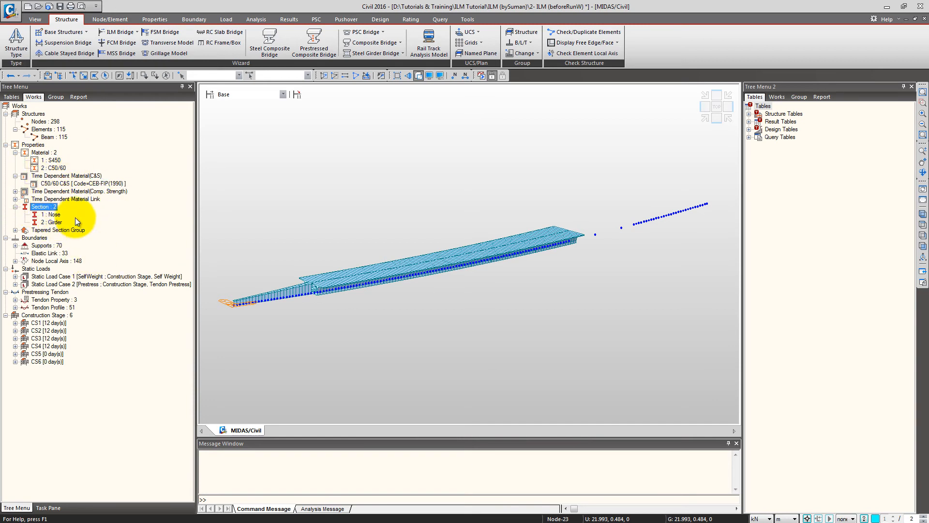
double_click(65, 230)
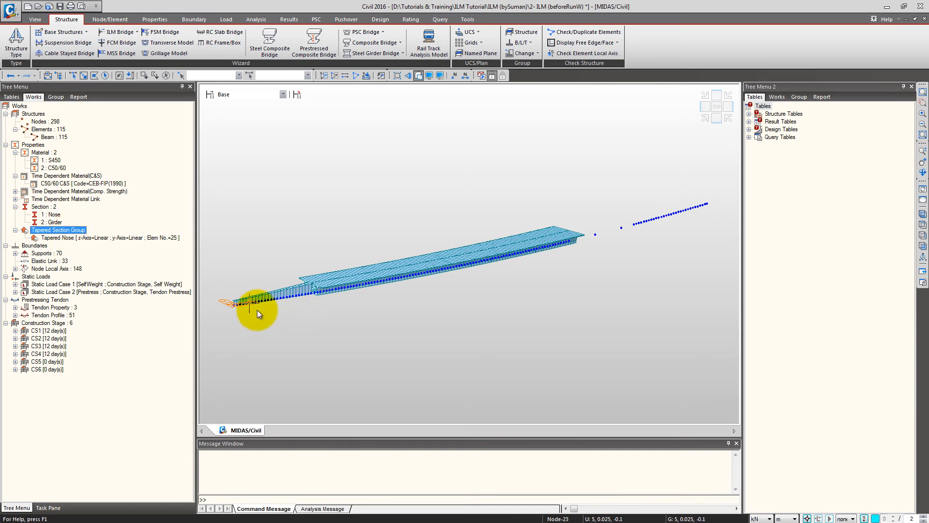
Select the elements assigned to the Tapered Nose section group and collapse the Tapered Section Group branch.
click(137, 237)
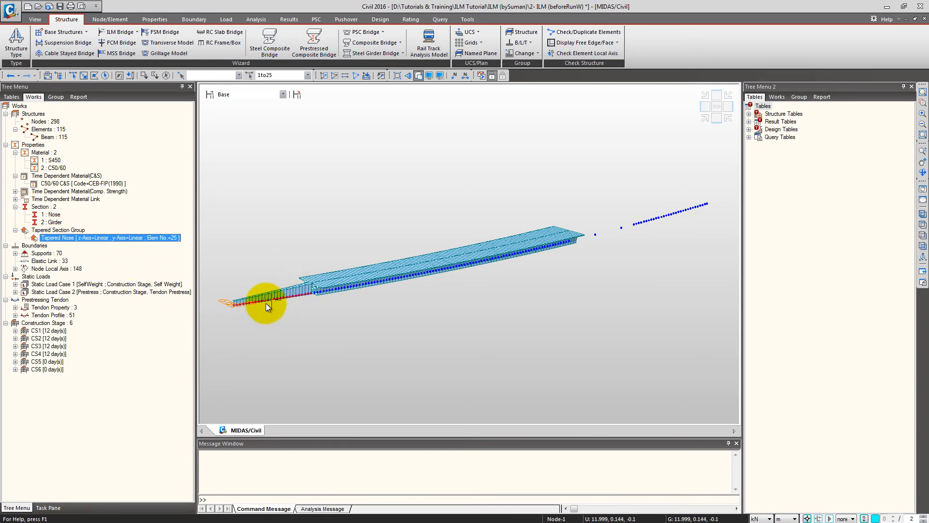
click(68, 230)
double_click(68, 231)
Display the Type 1 [0111000] supports on the model, followed by the elastic links.
double_click(51, 245)
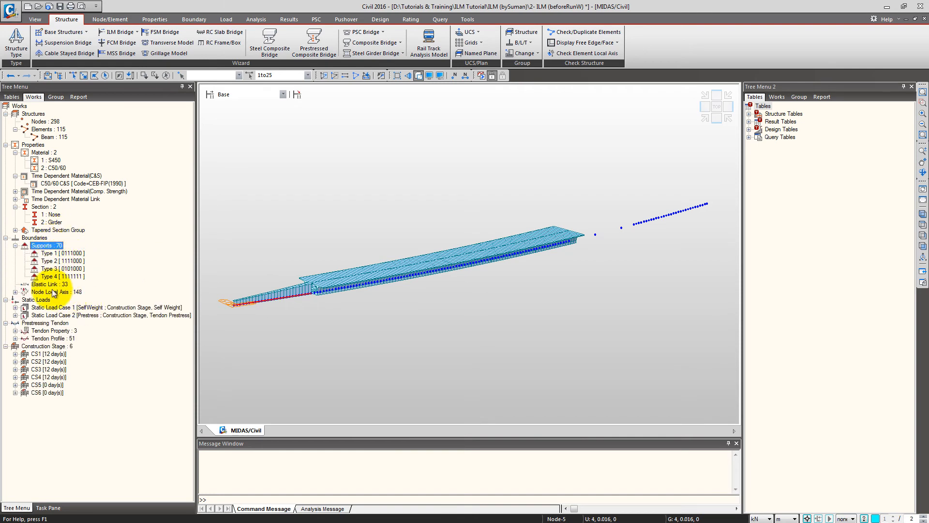
right_click(66, 253)
click(101, 382)
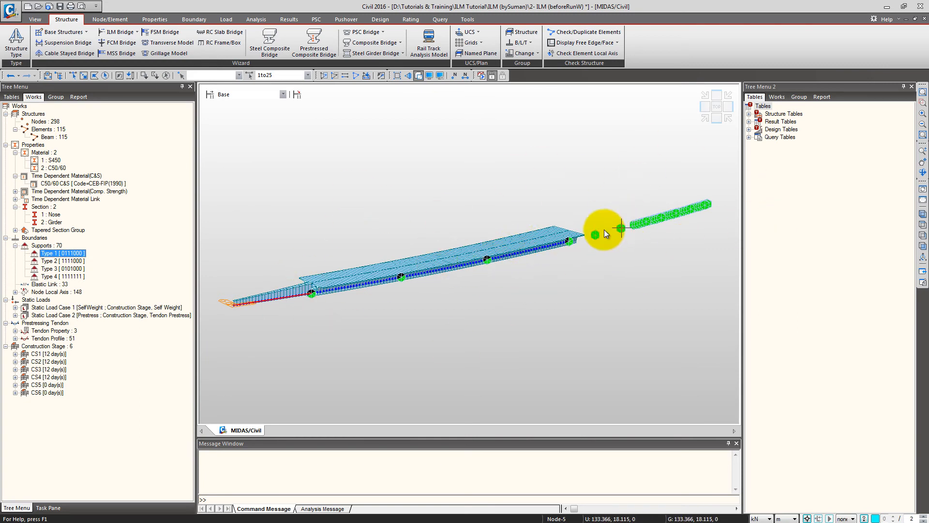
right_click(50, 284)
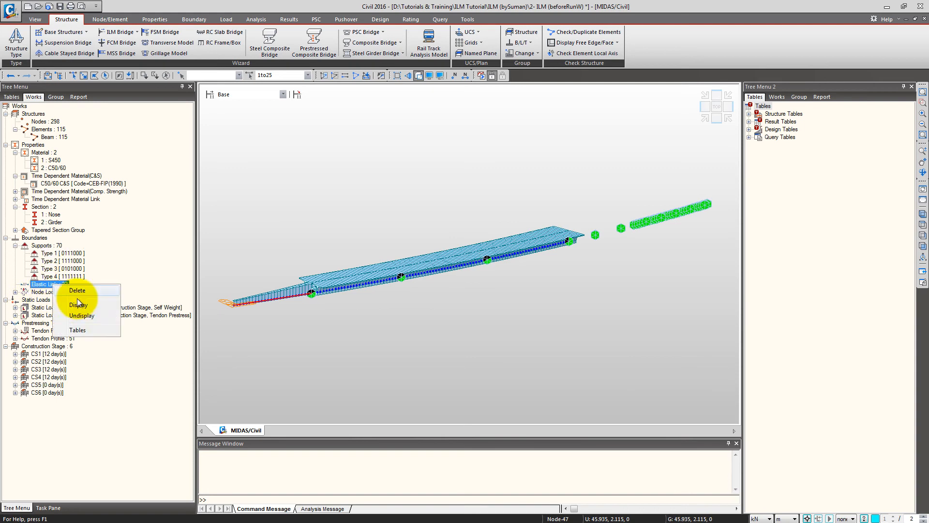
click(85, 305)
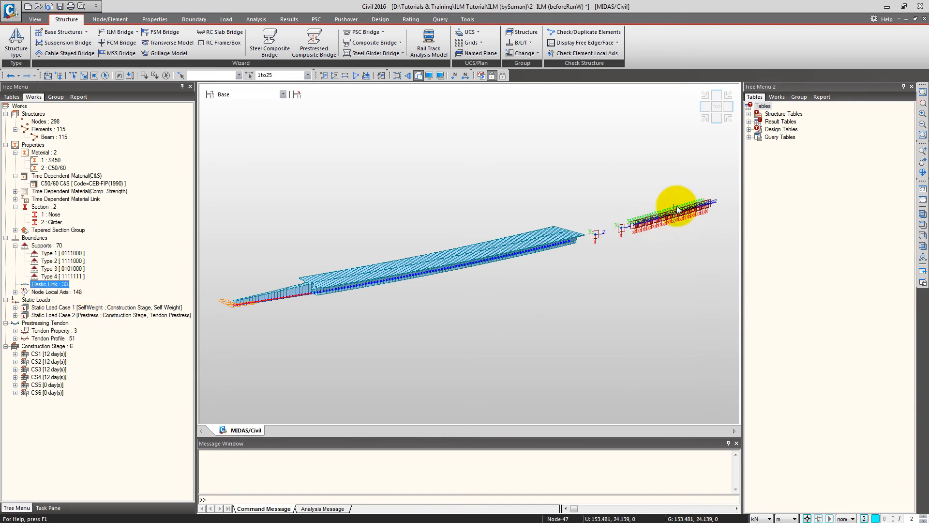
Expand the node local axis entries and display the Type 1 node local axes on the model.
double_click(64, 292)
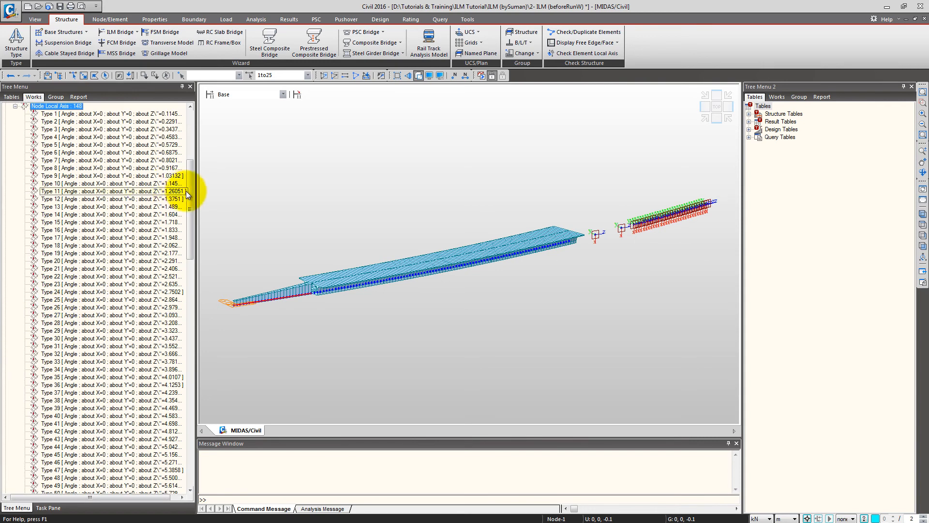
scroll(186, 191, up, 8)
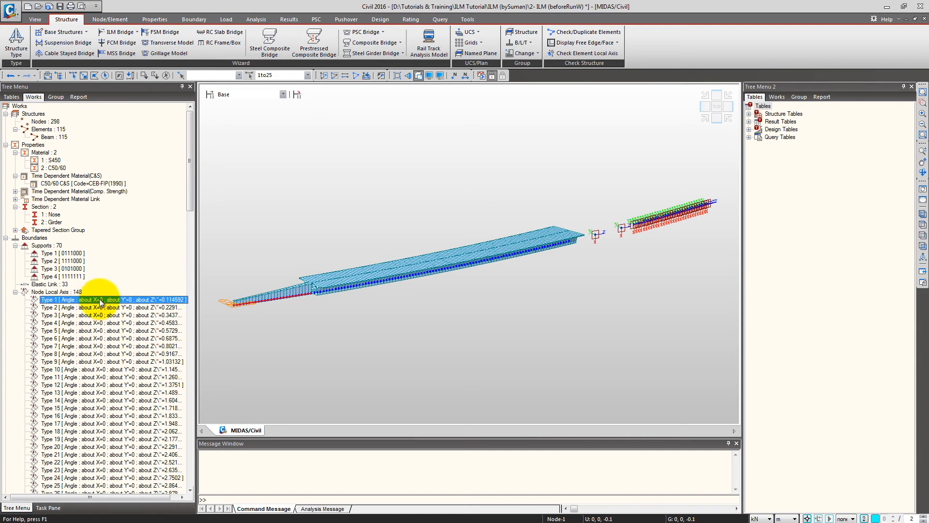
right_click(99, 300)
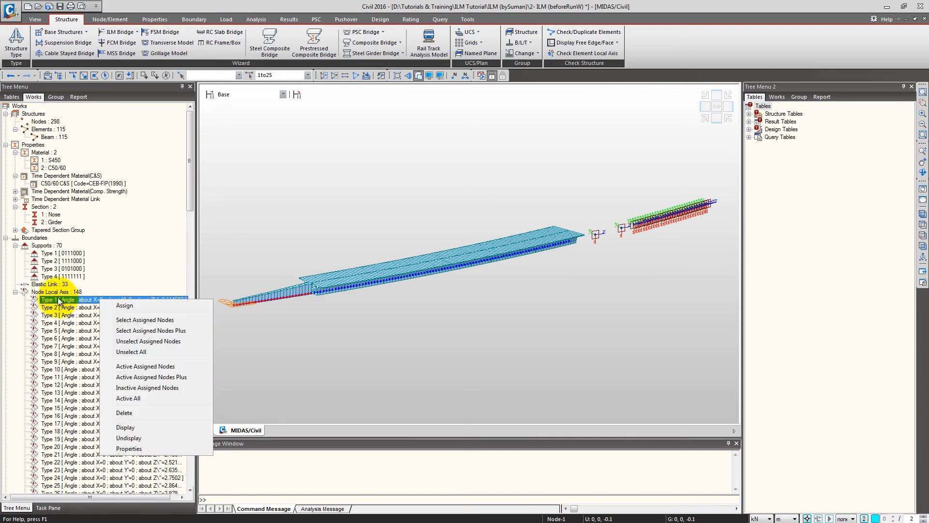
click(137, 429)
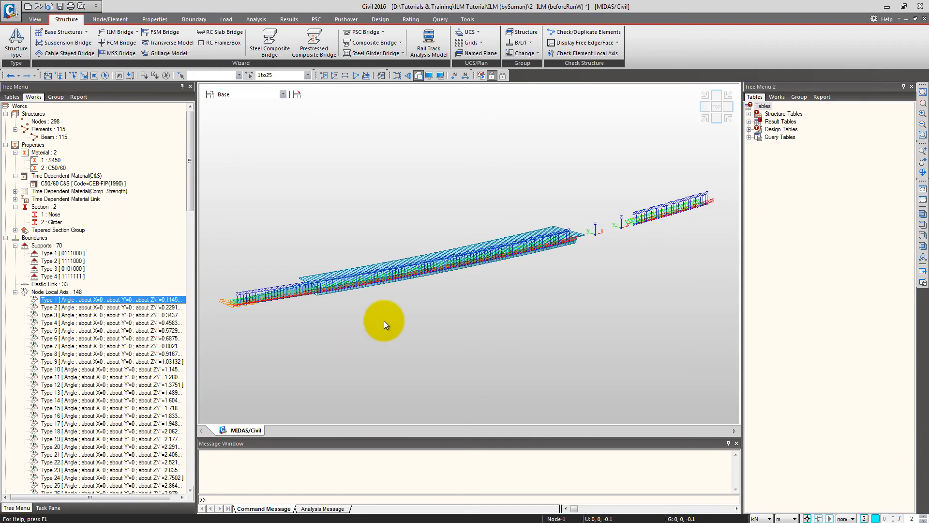
Examine the node local axes in plan view, close up where the nose meets the girder.
click(717, 107)
middle_drag(322, 291, 355, 260)
key(ctrl+shift+w)
drag(307, 233, 425, 309)
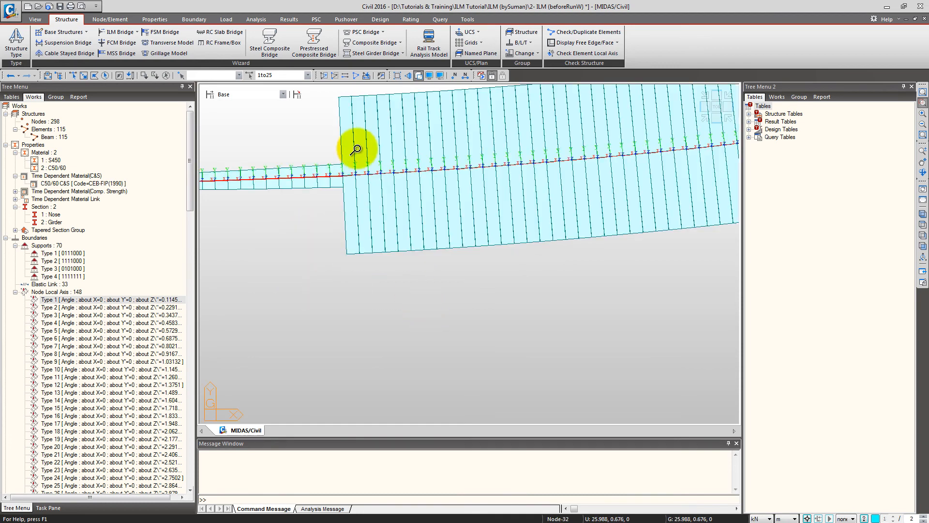
scroll(338, 196, down, 2)
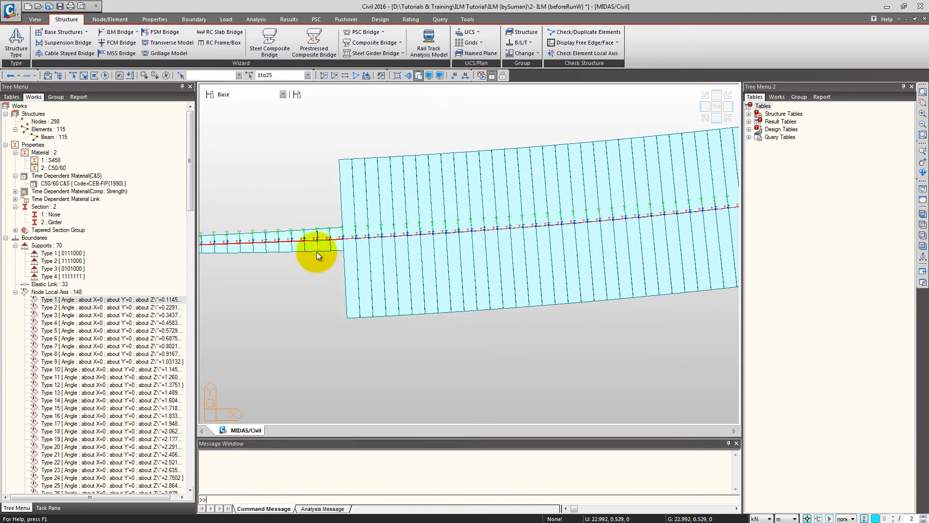
key(ctrl+shift+w)
drag(305, 207, 429, 300)
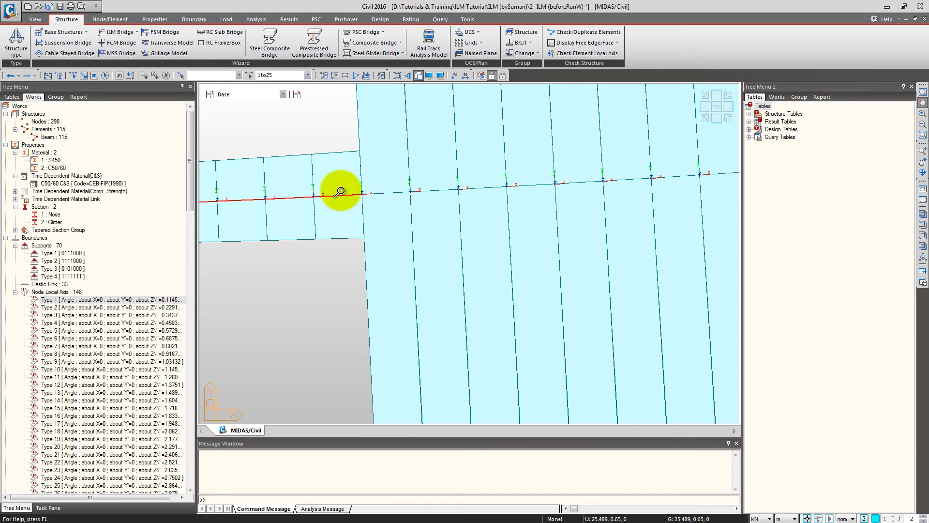
Hide the node local axes from the model and collapse their list of types.
click(111, 300)
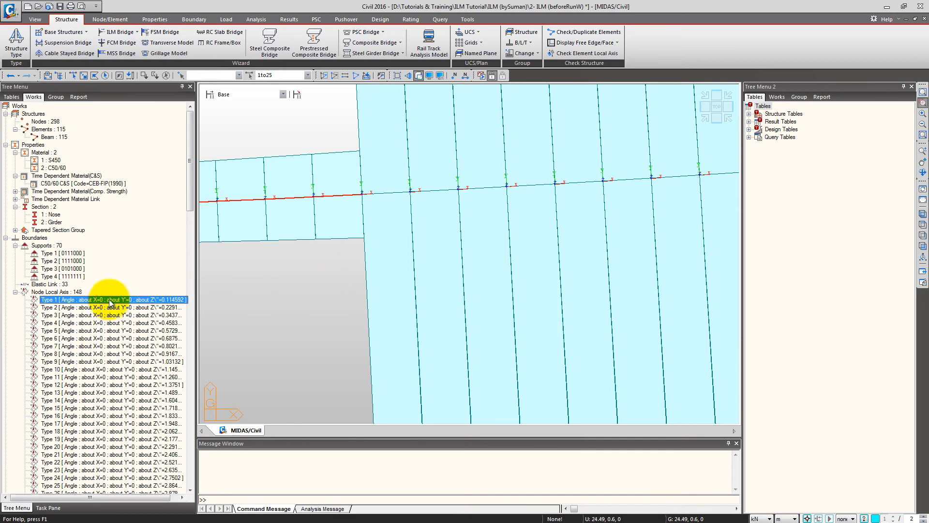
right_click(111, 300)
click(159, 438)
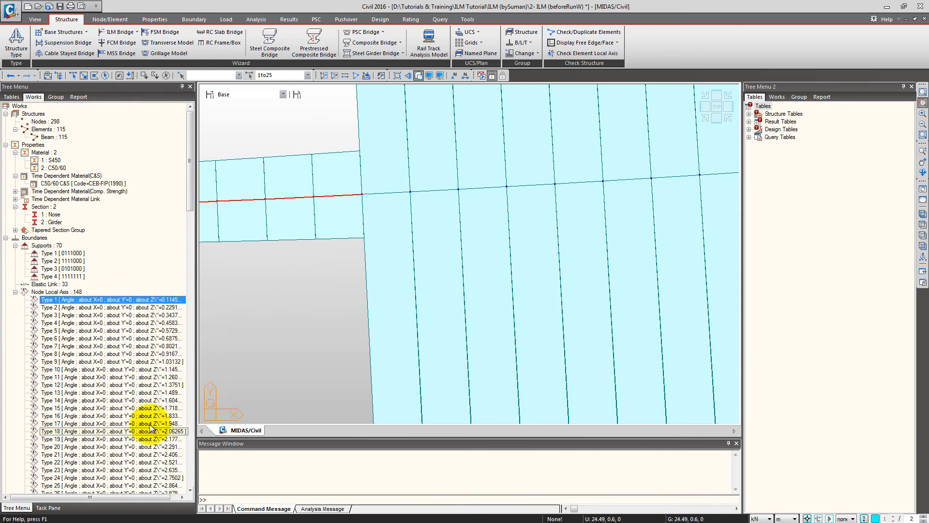
double_click(63, 292)
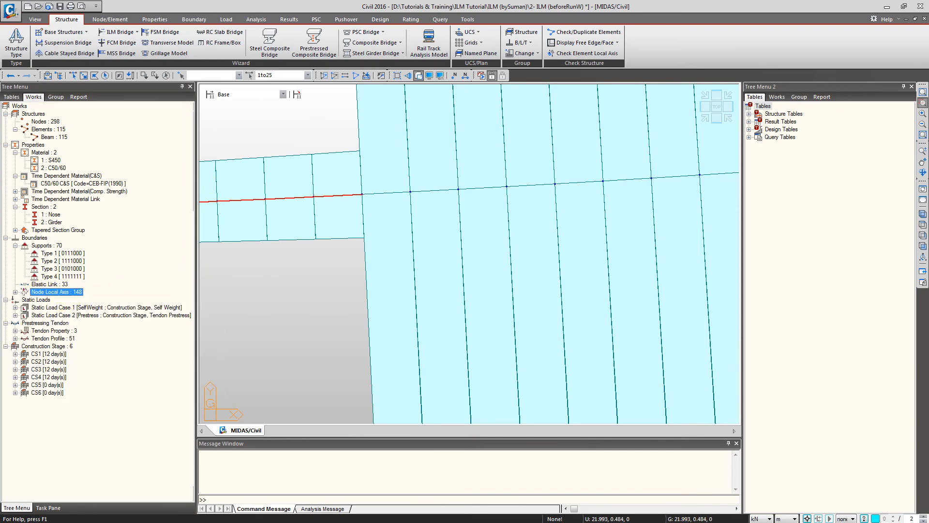
Display the tendon prestress loads of the Prestress load case on the model in front view.
click(715, 115)
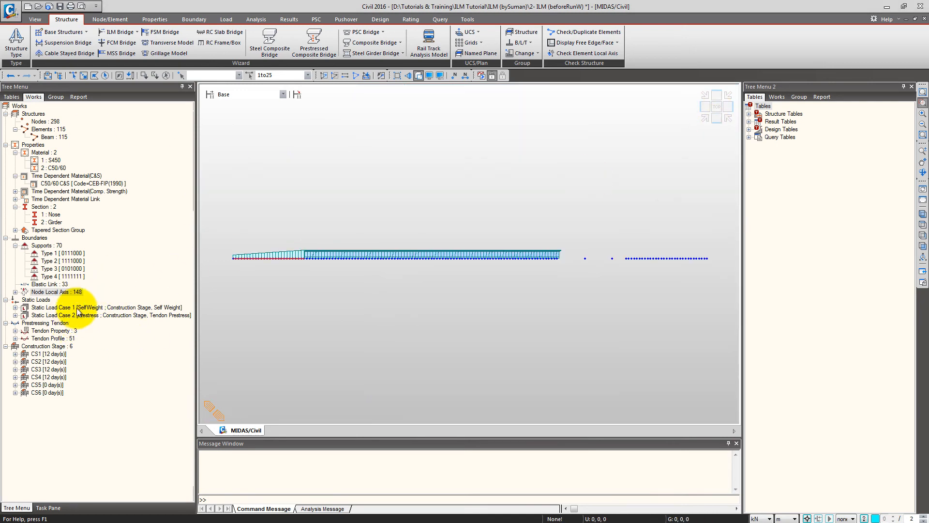
click(104, 310)
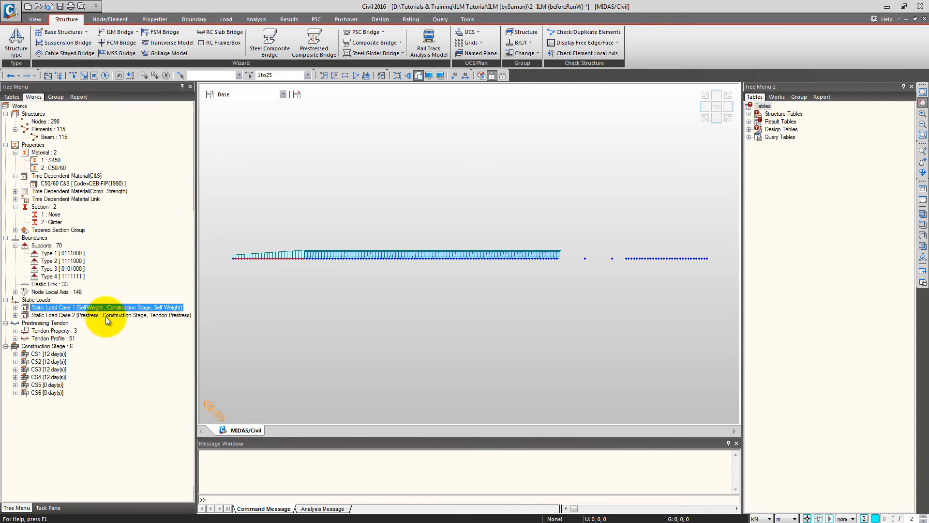
double_click(105, 316)
click(94, 324)
right_click(94, 324)
click(118, 348)
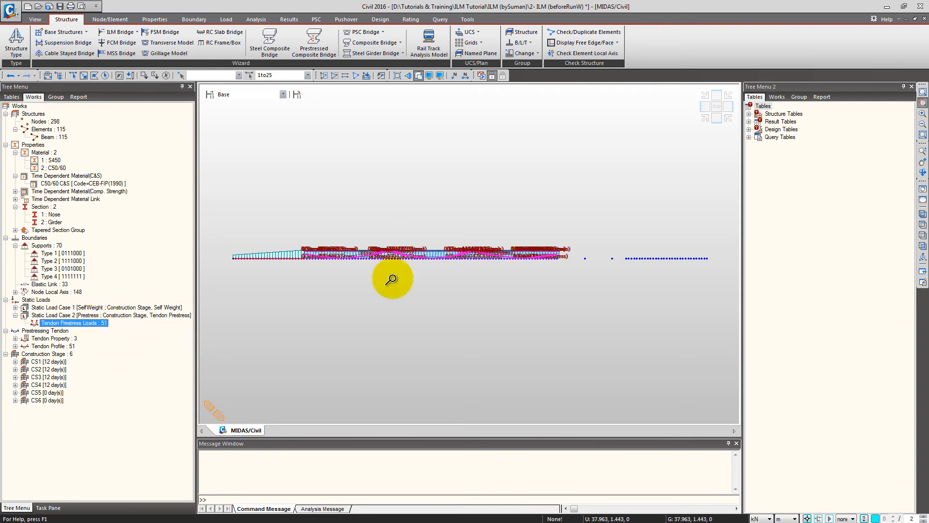
Examine the tendons and their prestress loads along the girder in a close-up 3D view, up to the nose connection.
mouse_move(393, 240)
ctrl+middle_down()
mouse_move(386, 297)
mouse_move(374, 263)
mouse_move(399, 315)
mouse_move(220, 148)
ctrl+middle_up()
scroll(374, 263, up, 5)
middle_drag(415, 214, 341, 310)
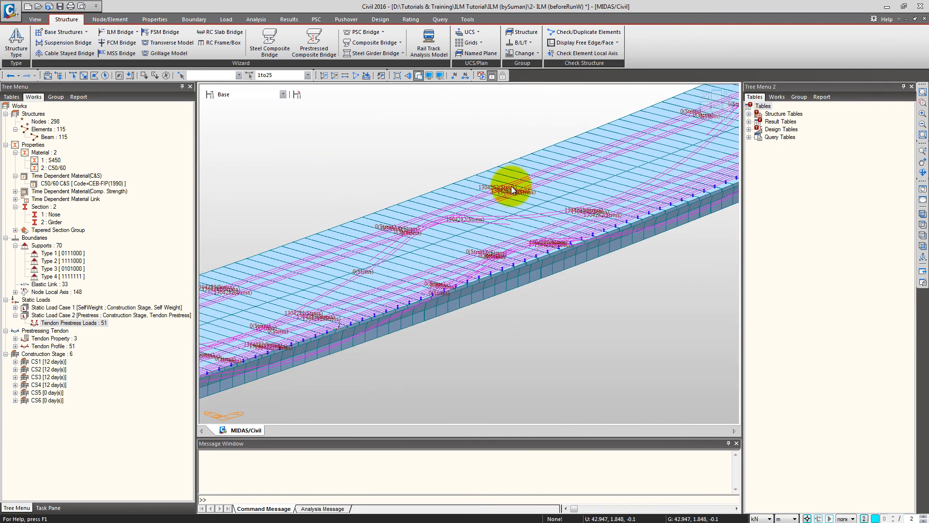
middle_drag(358, 269, 465, 274)
middle_drag(278, 355, 361, 312)
scroll(349, 298, up, 1)
Review the tendon profile list, and show the structure, boundary and load groups in the second tree.
double_click(62, 346)
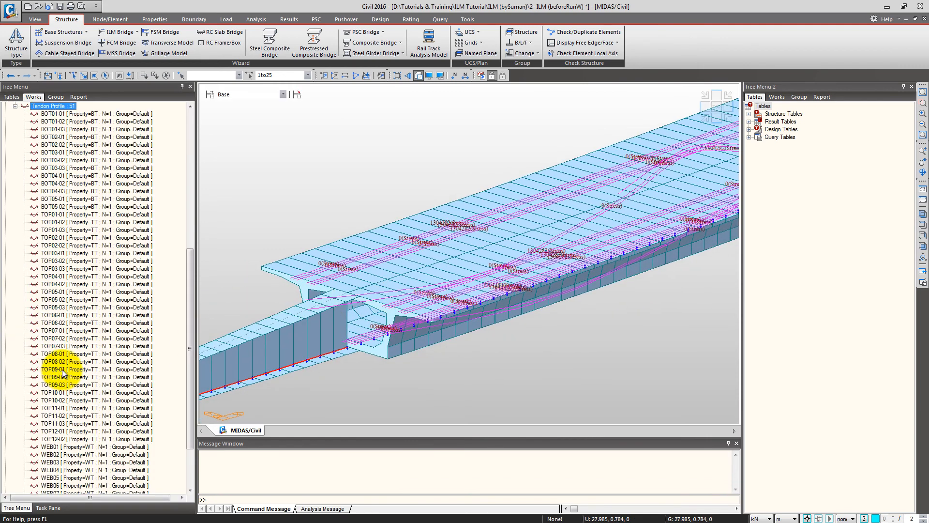
double_click(67, 106)
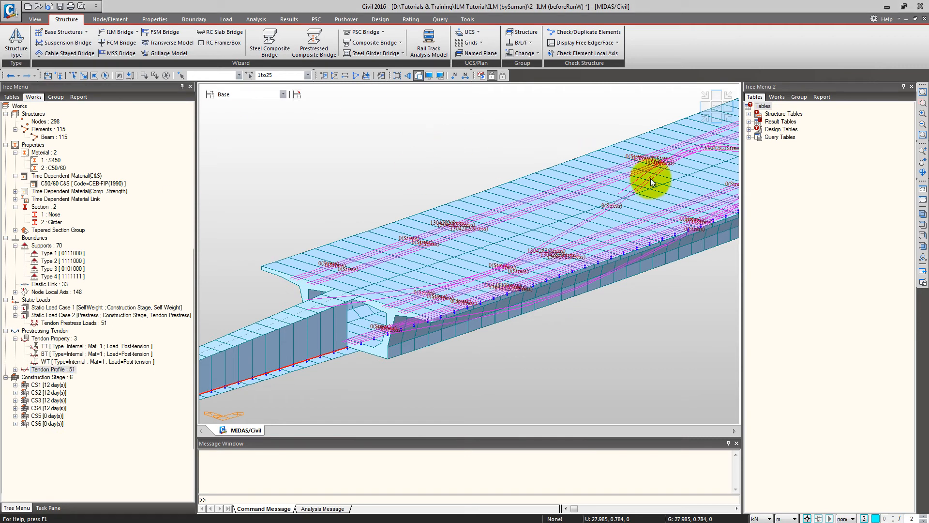
click(800, 99)
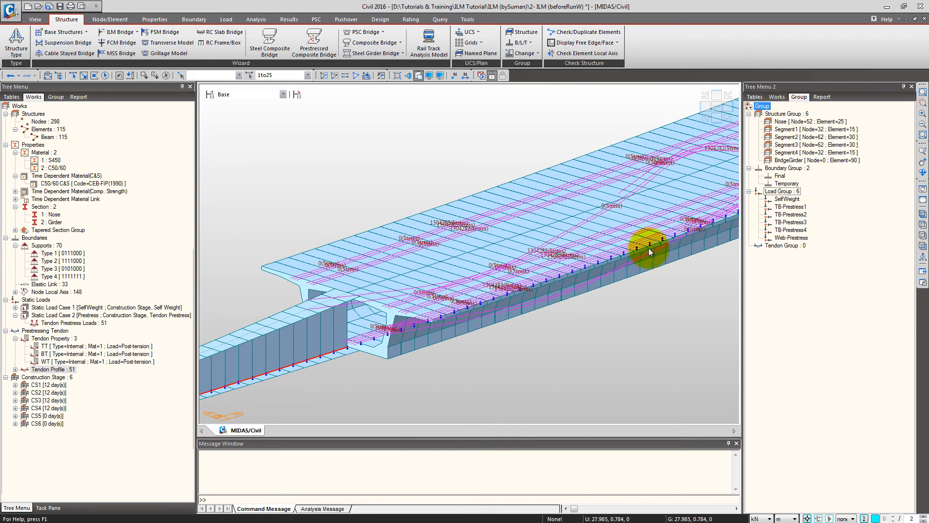
middle_drag(611, 205, 437, 253)
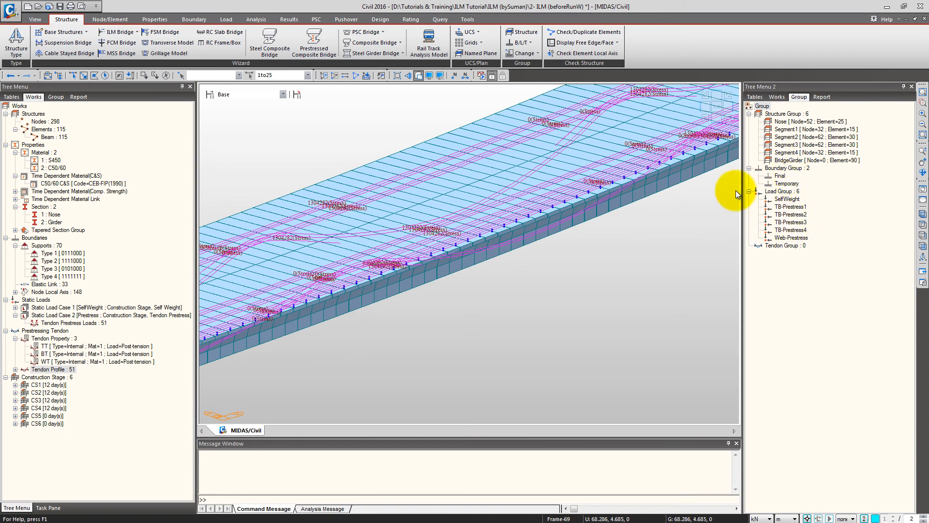
Hide the tendon prestress loads from the whole-model view and collapse the Static Loads branch.
click(718, 119)
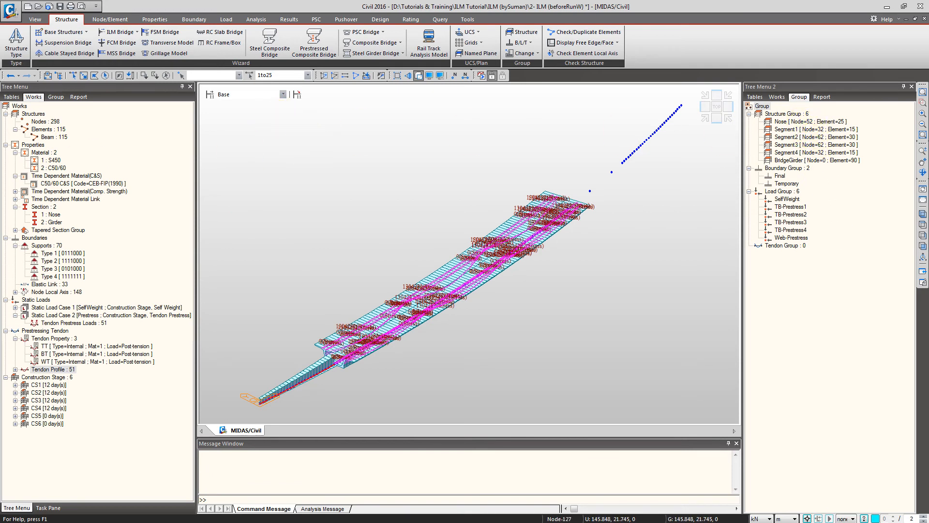
right_click(94, 324)
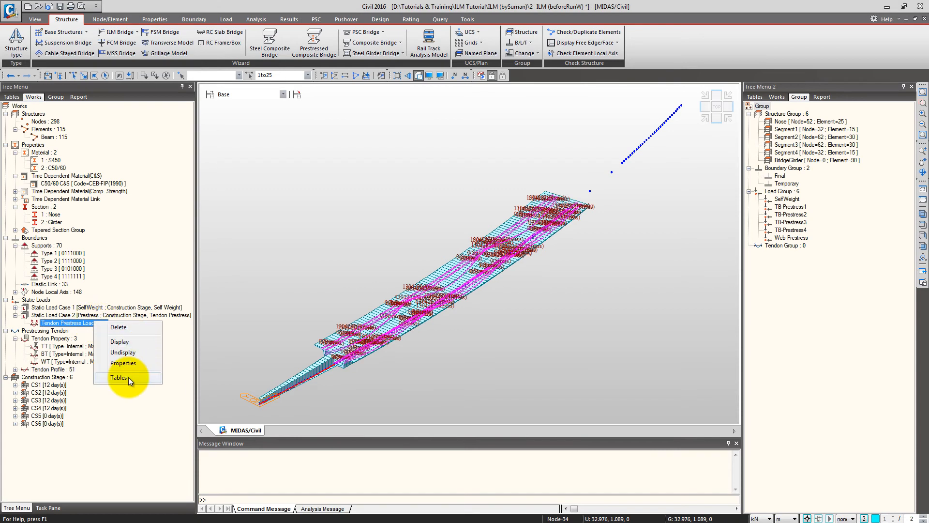
click(137, 352)
double_click(49, 301)
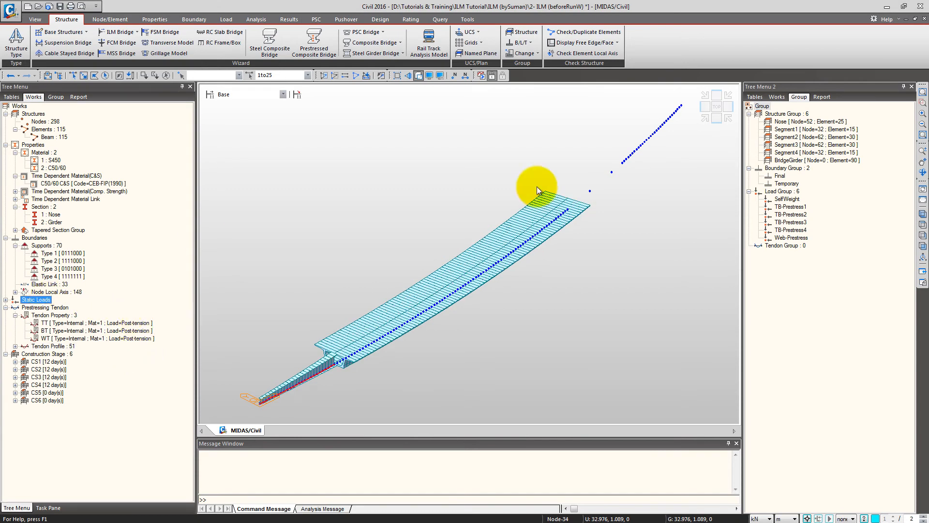
click(717, 118)
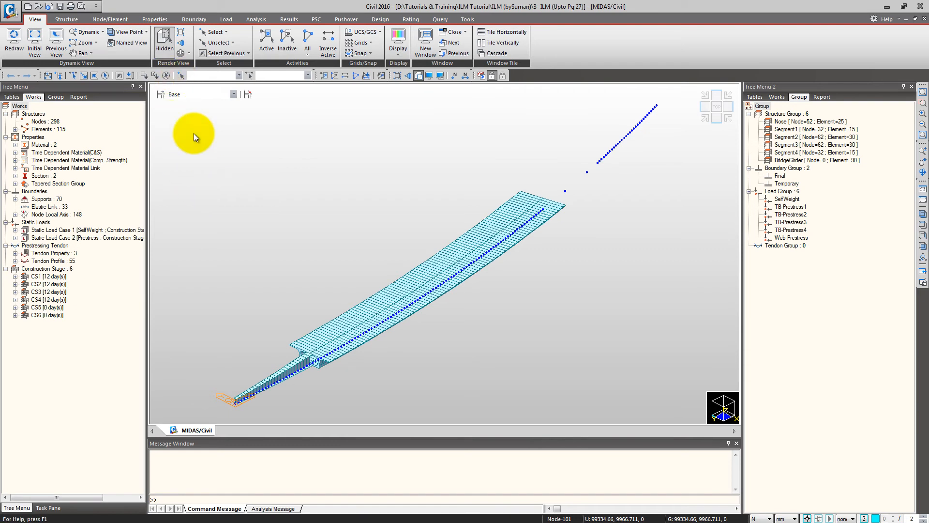
Review the list of construction stages available for display, leaving Base as the active stage.
click(192, 94)
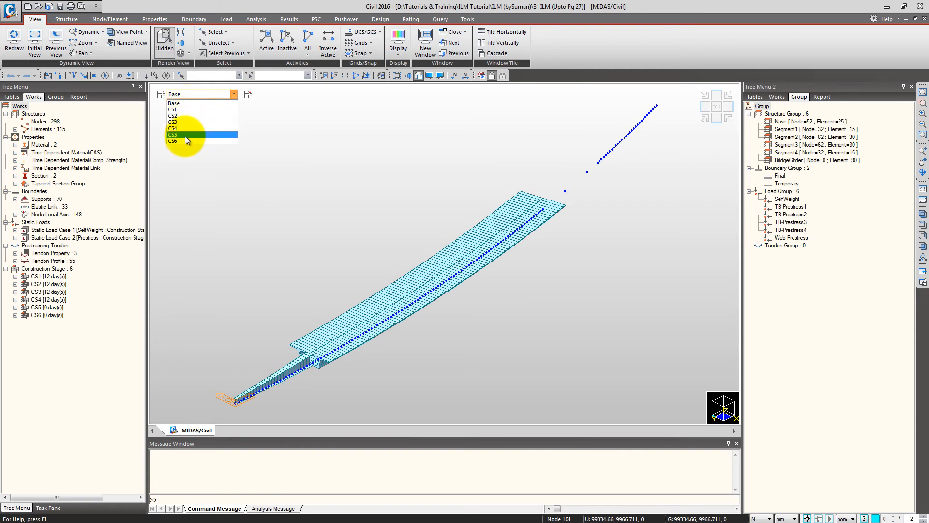
click(215, 168)
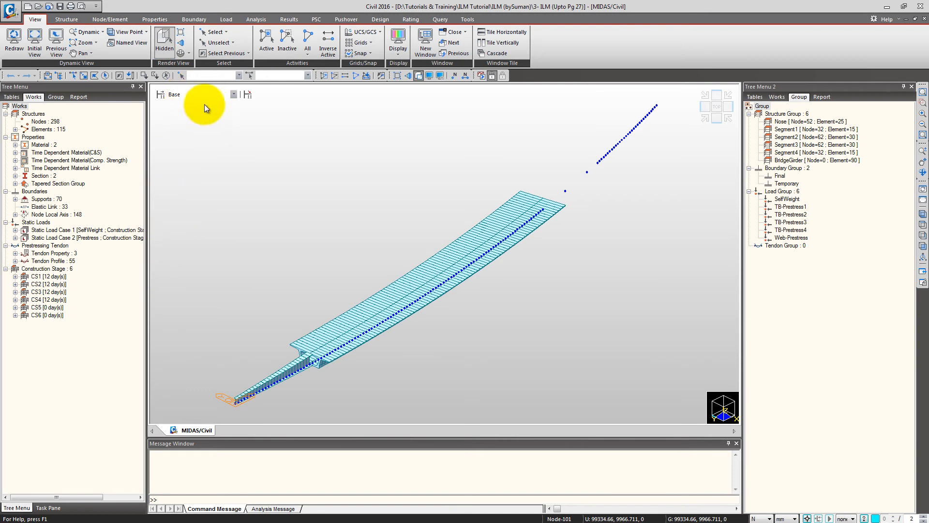
click(213, 95)
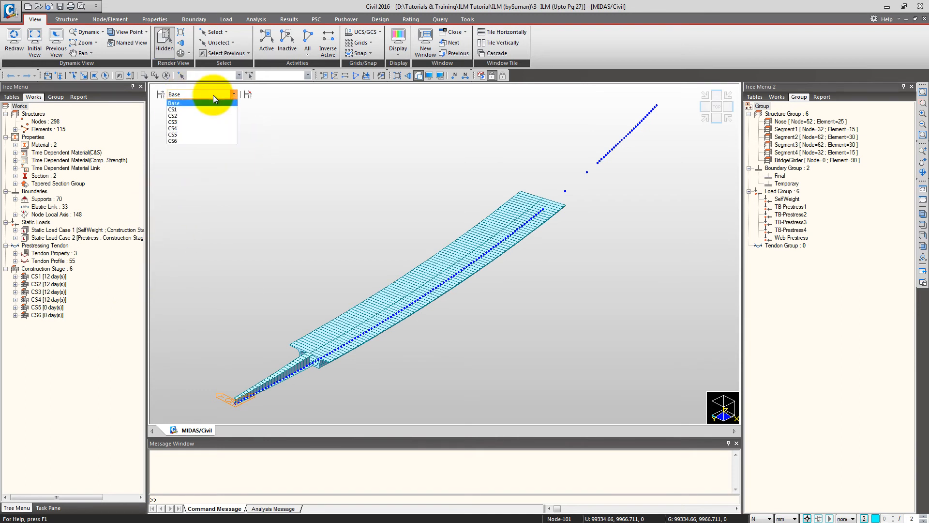
click(213, 94)
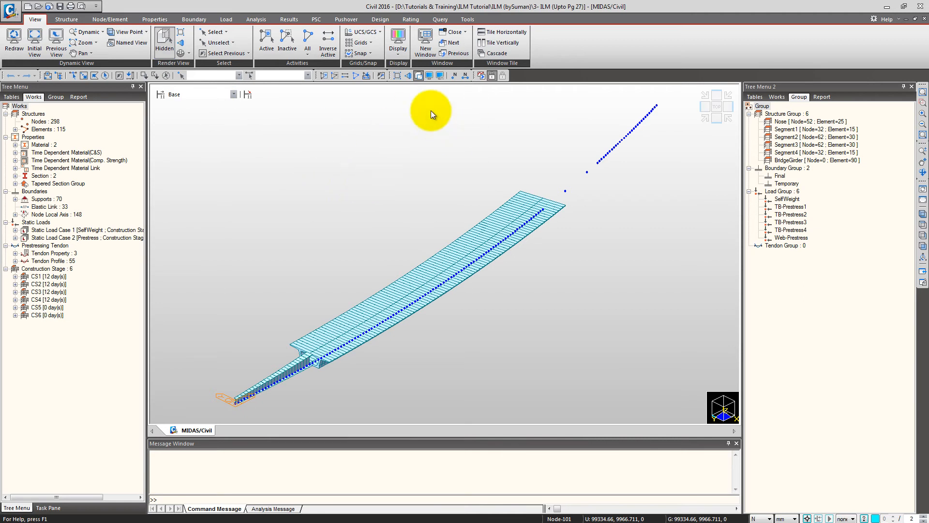
Turn on the display of the listed load types for all load cases, including Tendon Prestress, and apply it to the model.
click(429, 77)
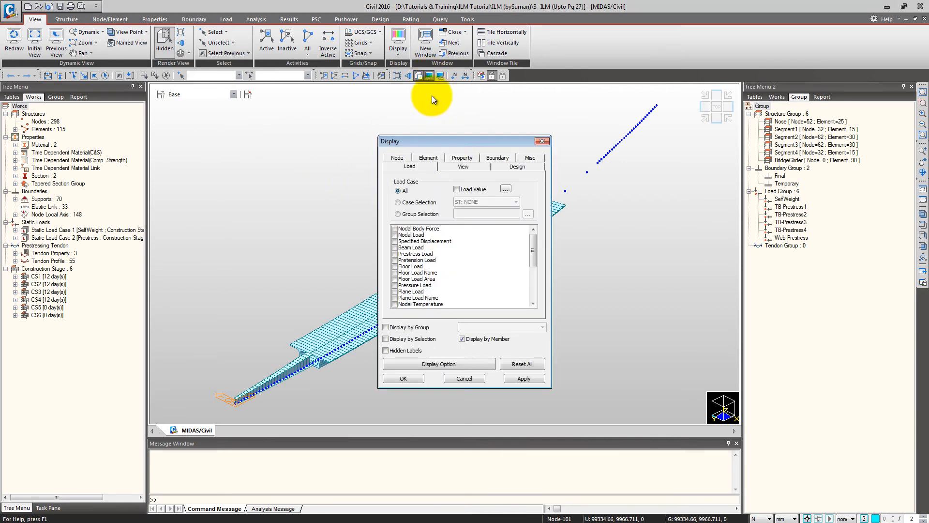
drag(434, 124, 364, 109)
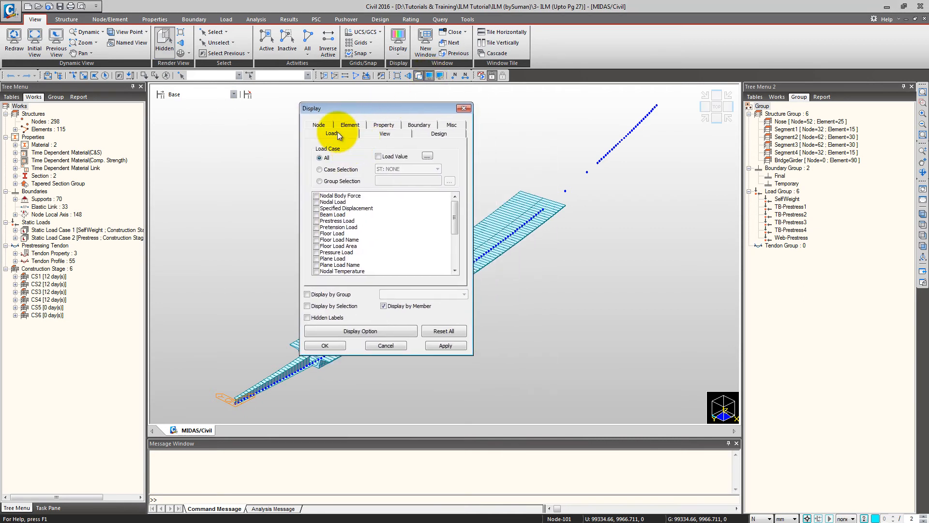
drag(354, 202, 337, 284)
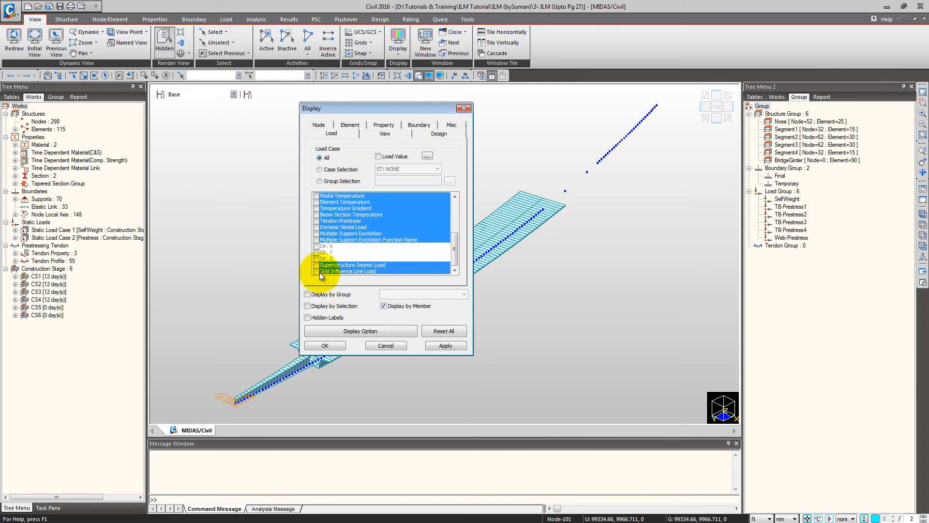
click(318, 271)
click(438, 344)
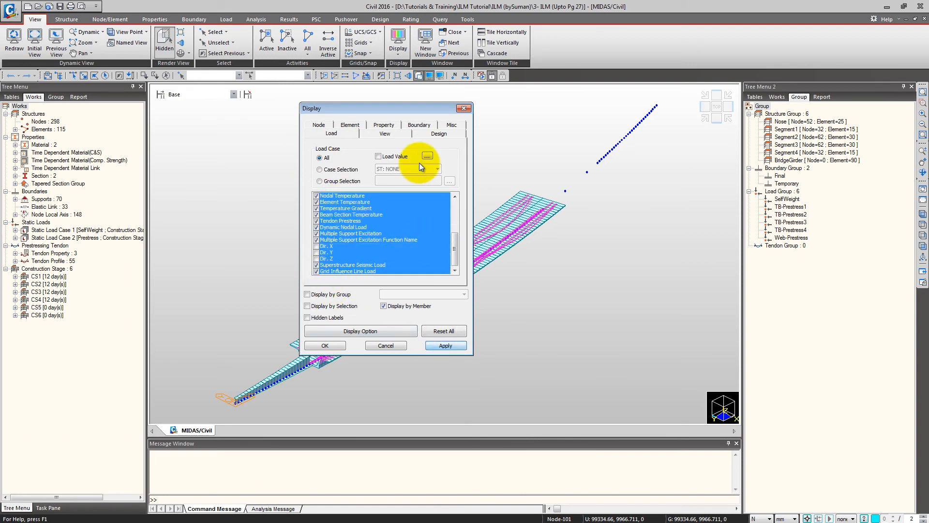
Turn on the display of the listed boundary types, including Rigid Link, Linear Constraints and Reaction Position, and confirm the display settings.
click(432, 127)
drag(329, 175, 333, 298)
click(316, 269)
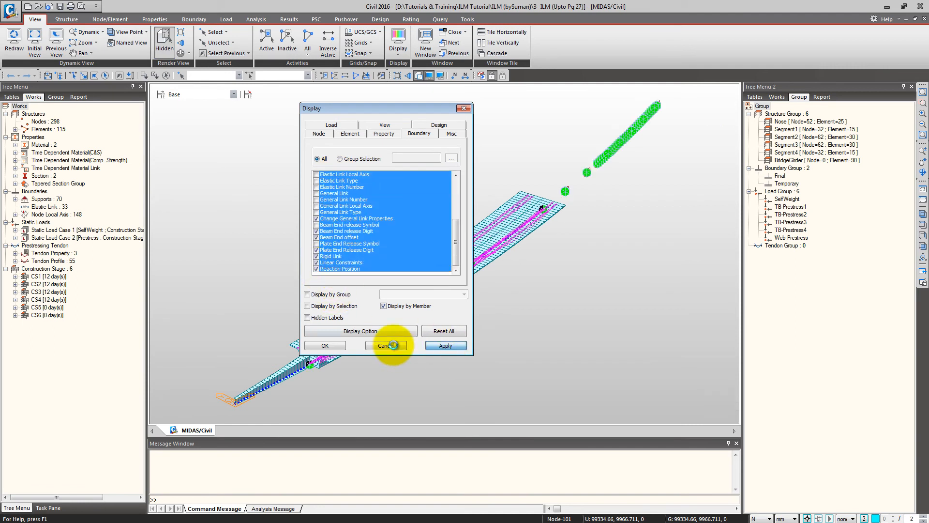
click(325, 345)
Display construction stage CS1 and examine its launching nose, first girder segment, tendons and boundaries from several angles.
ctrl+middle_drag(522, 229, 493, 236)
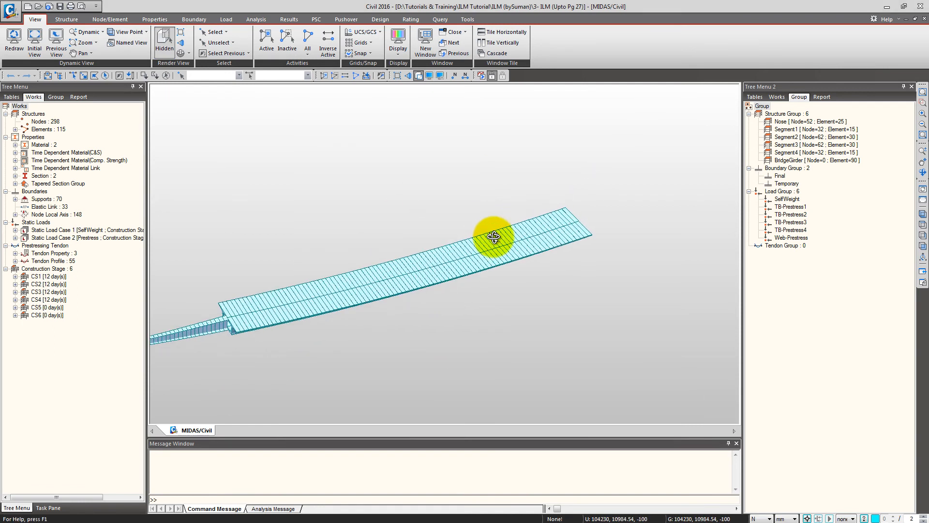
middle_drag(458, 263, 534, 229)
click(199, 93)
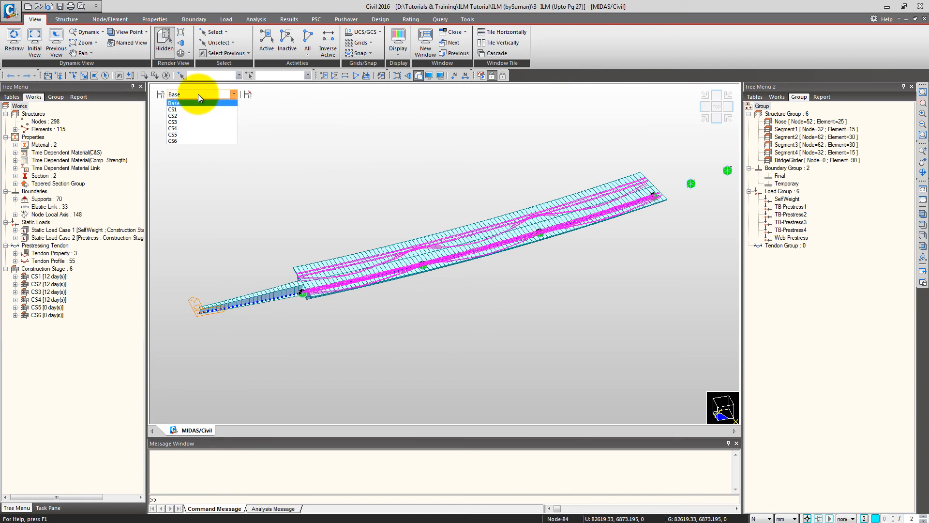
click(191, 110)
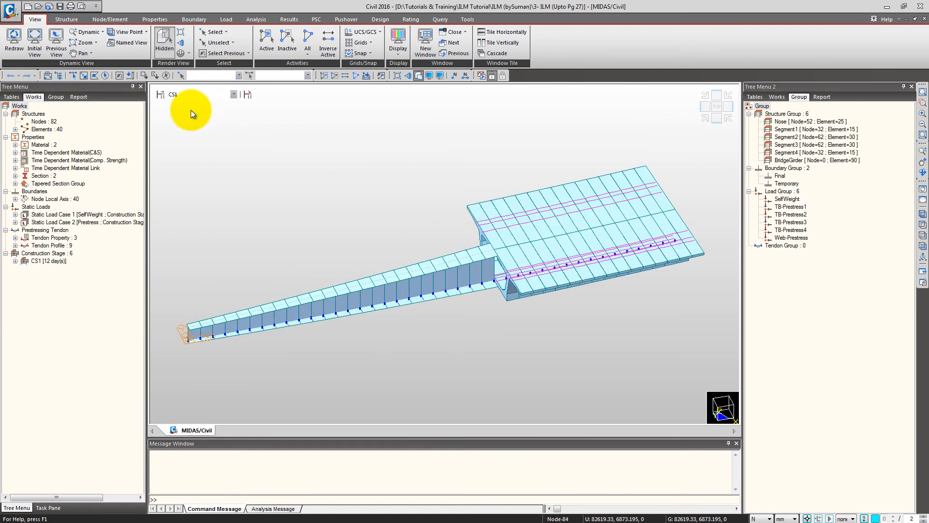
ctrl+middle_drag(527, 250, 484, 274)
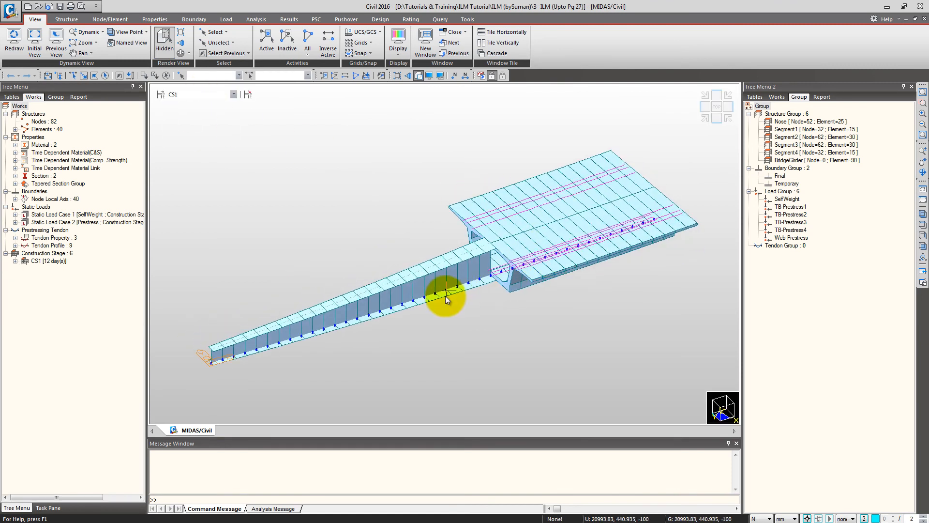
middle_drag(502, 205, 408, 218)
middle_drag(452, 242, 445, 270)
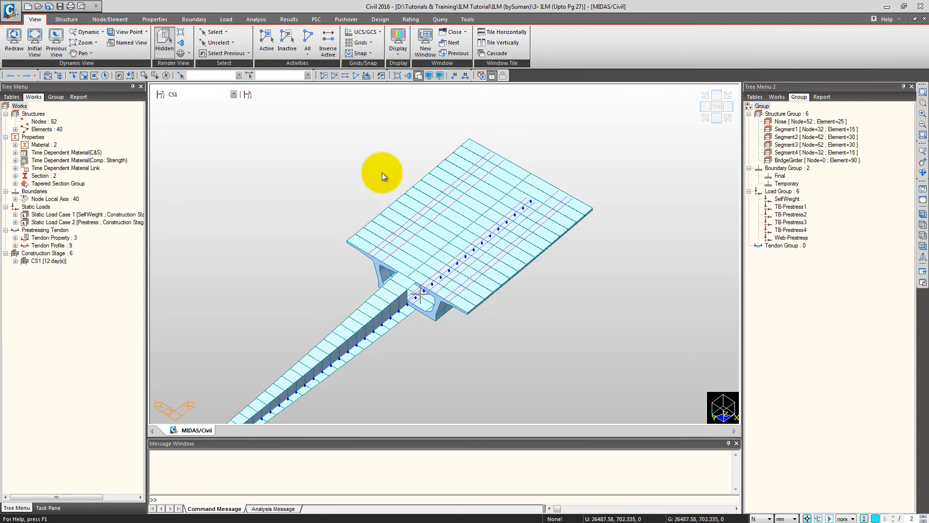
ctrl+middle_drag(425, 280, 375, 240)
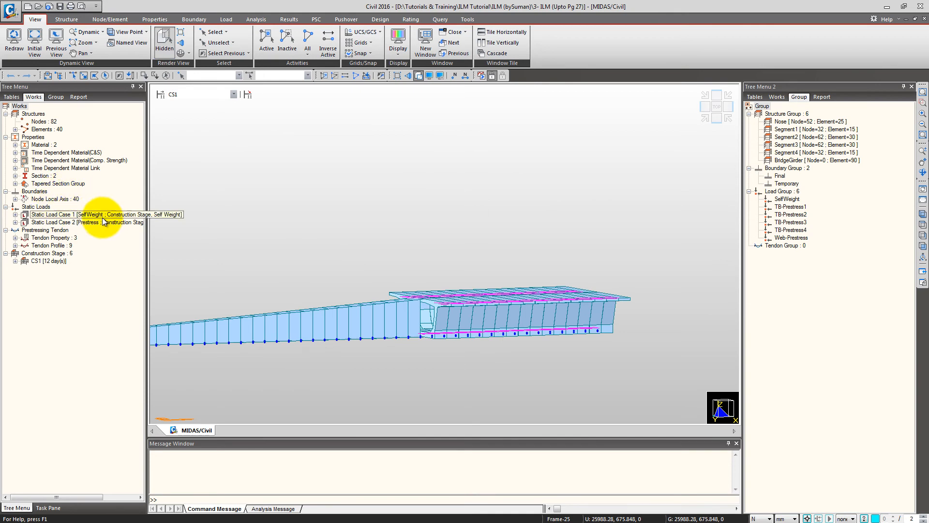
middle_drag(346, 250, 437, 185)
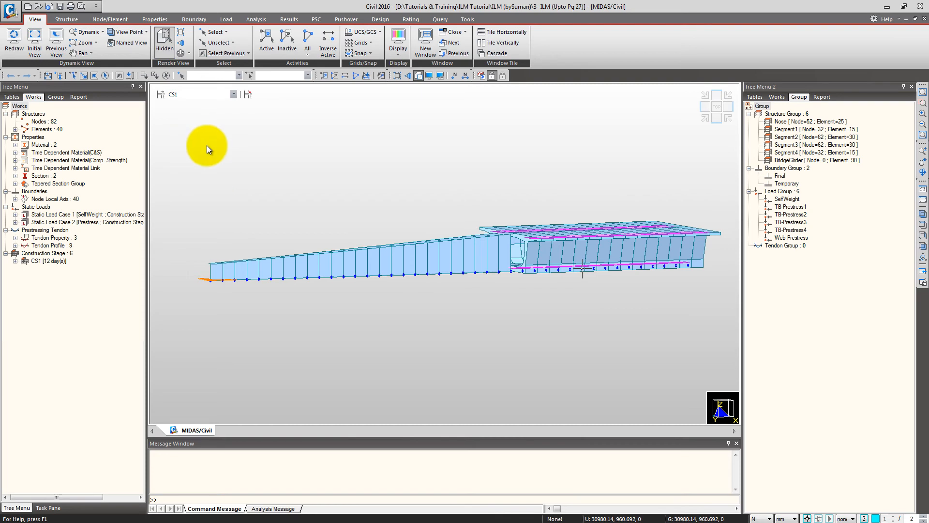
Display construction stage CS2 and examine the extended girder with its tendons.
click(199, 95)
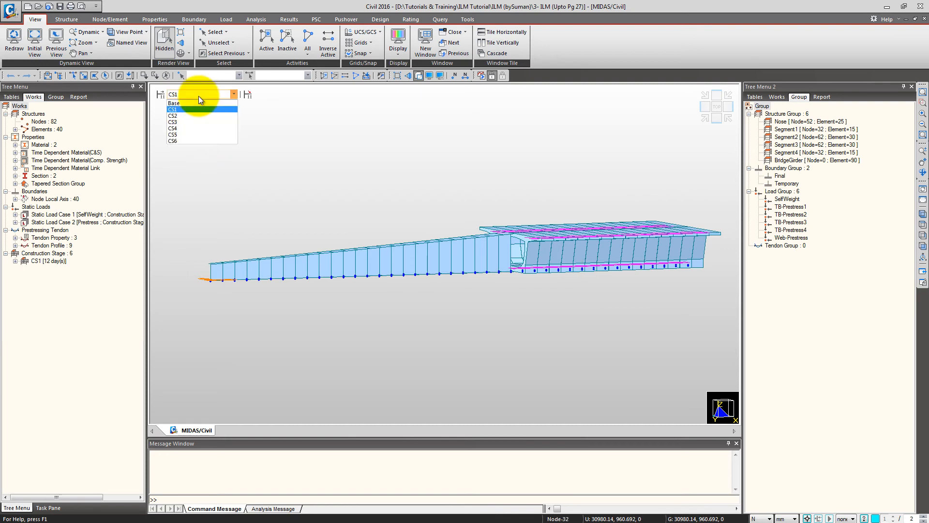
click(193, 116)
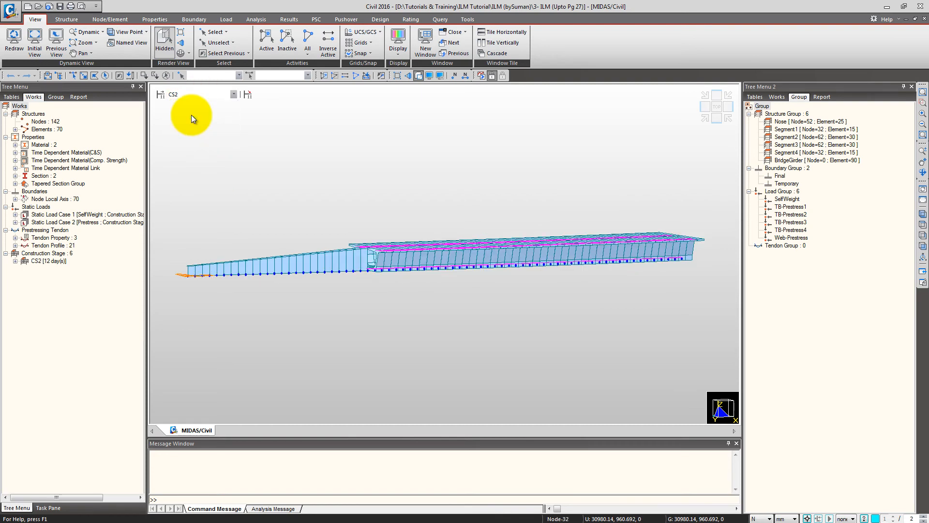
ctrl+middle_drag(489, 241, 510, 255)
middle_drag(479, 255, 440, 266)
middle_drag(383, 268, 434, 238)
middle_drag(490, 237, 435, 300)
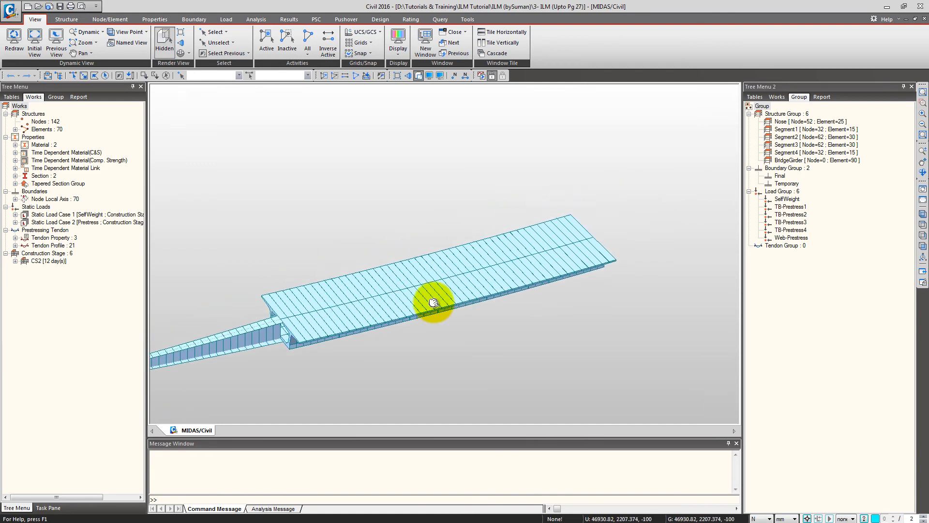
Inspect the CS2 tendons up close along the deck edge, from the nose side to the girder's far end.
key(ctrl+w)
drag(409, 252, 480, 321)
middle_drag(411, 275, 593, 145)
middle_drag(270, 272, 445, 228)
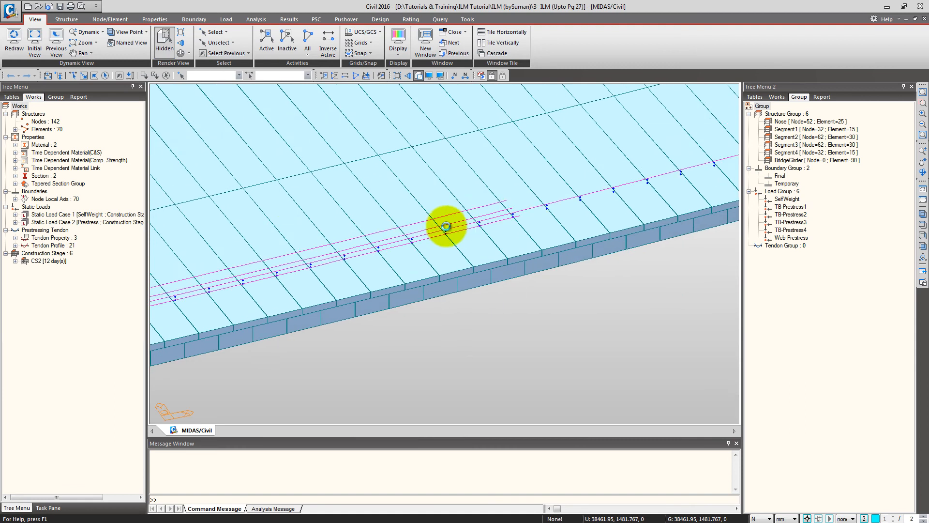
middle_drag(595, 163, 363, 306)
scroll(537, 241, down, 5)
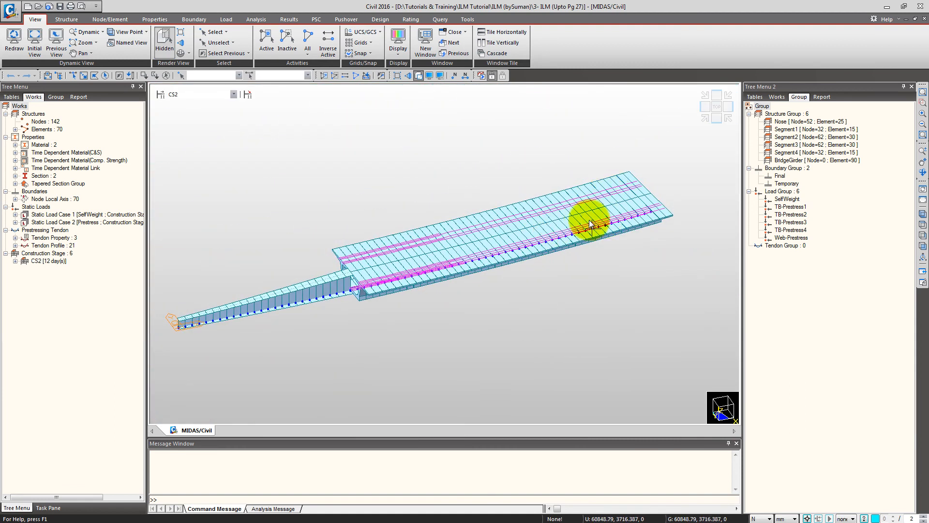
Look at stage CS2 in top view and examine how its tendons run along the deck in plan.
click(716, 106)
middle_drag(576, 242, 473, 269)
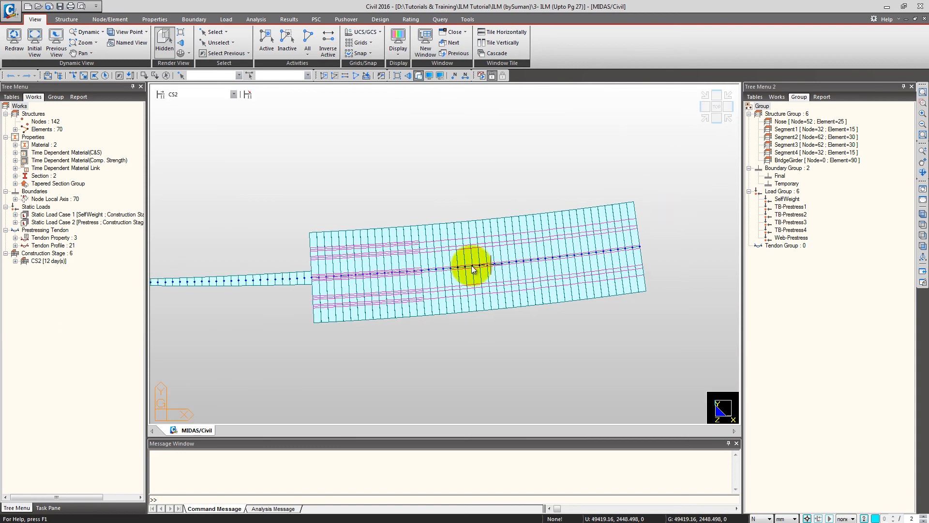
middle_drag(598, 244, 479, 214)
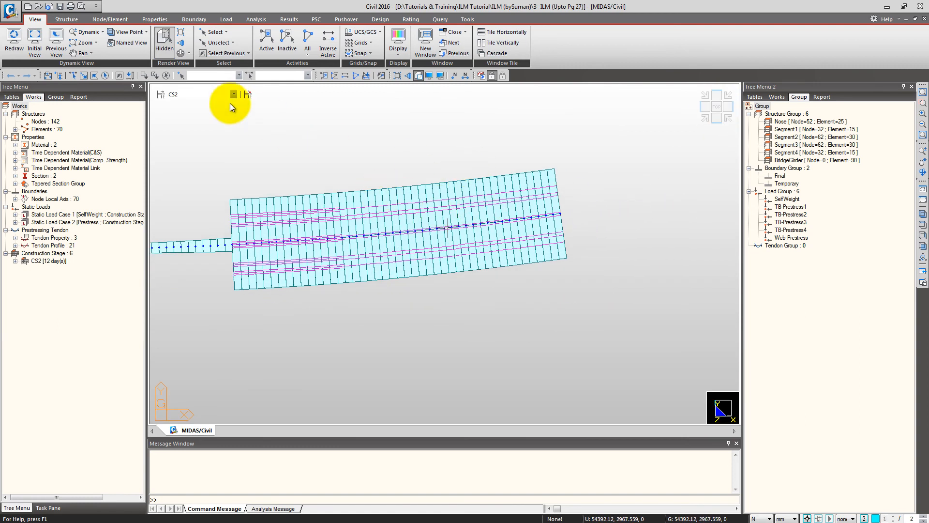
Display construction stages CS3 and CS4 in turn and examine the tendon layout of each.
click(208, 95)
click(199, 123)
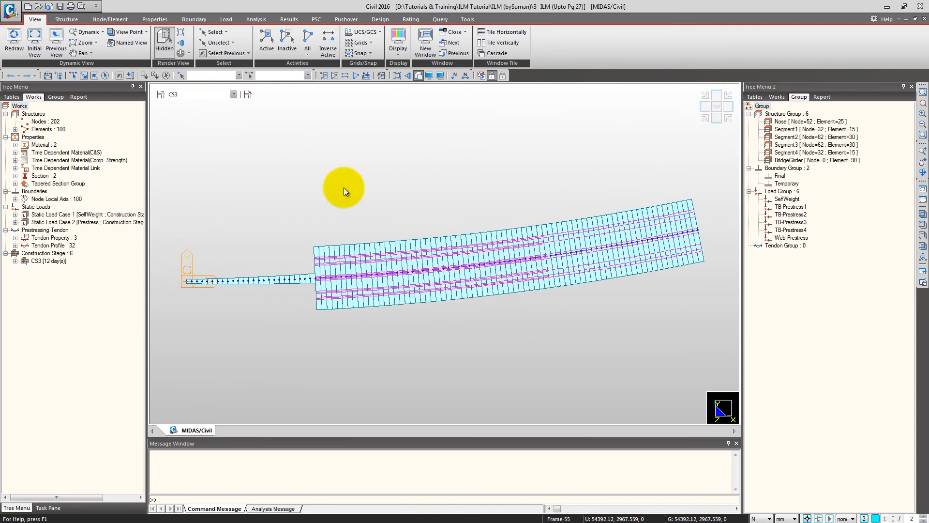
middle_drag(555, 217, 433, 233)
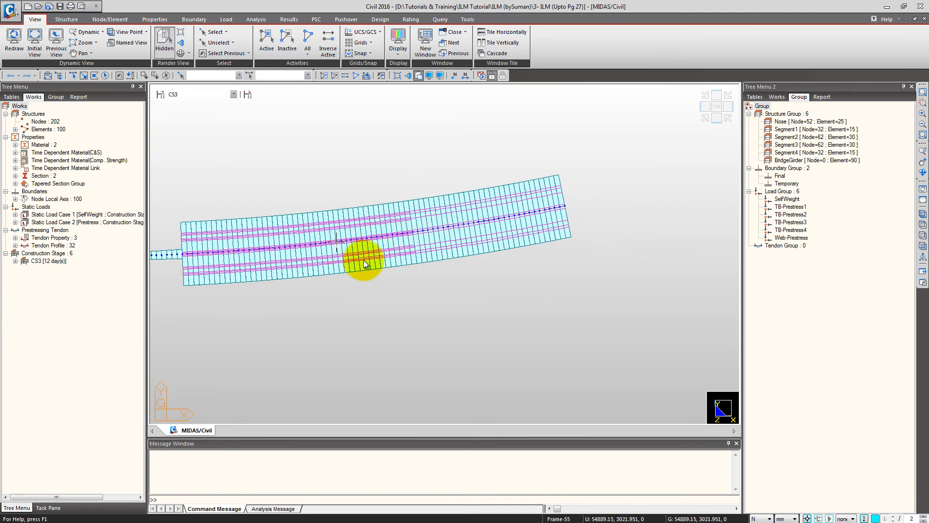
click(216, 94)
click(195, 128)
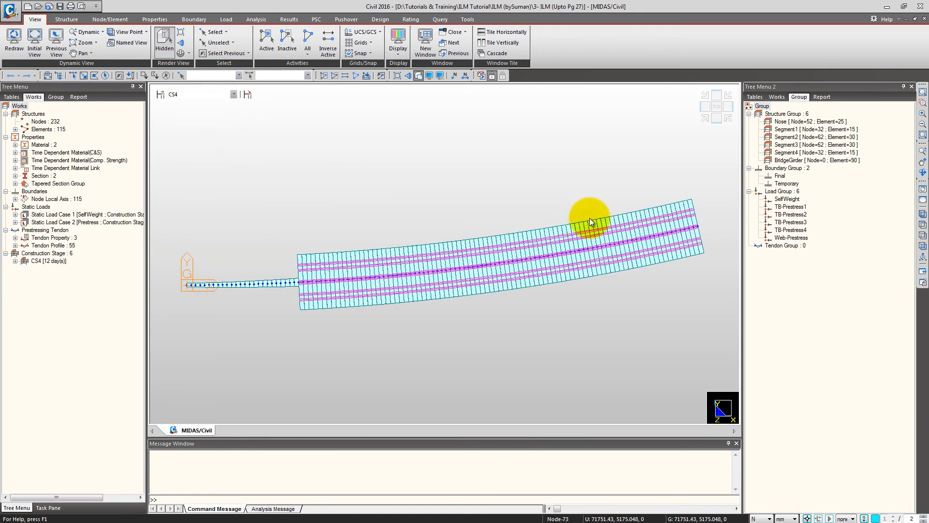
middle_drag(561, 261, 498, 240)
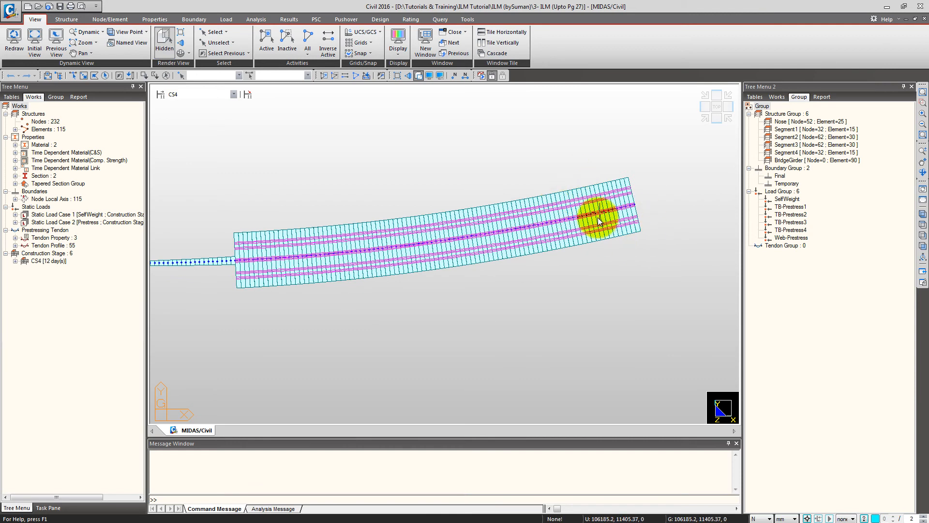
ctrl+middle_drag(434, 239, 444, 197)
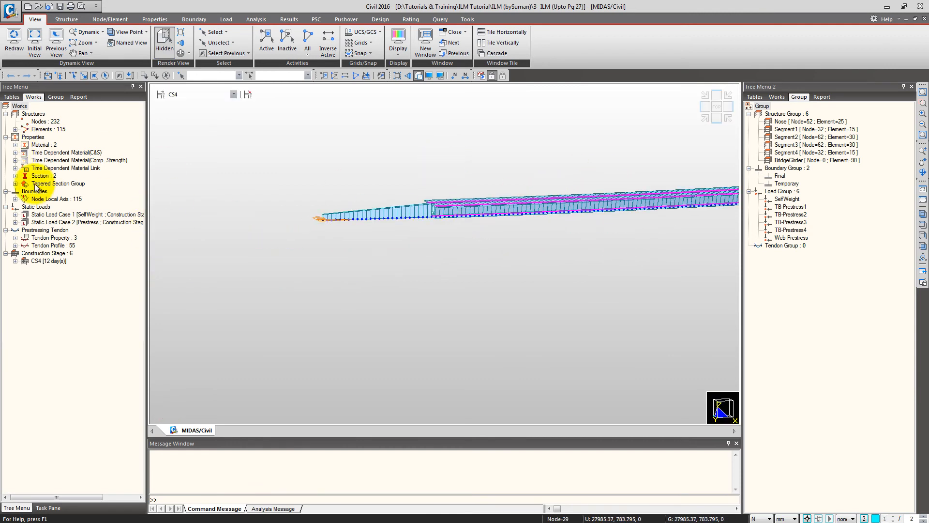
Display construction stages CS5 and CS6 in turn and examine the tendons of the complete girder.
click(199, 94)
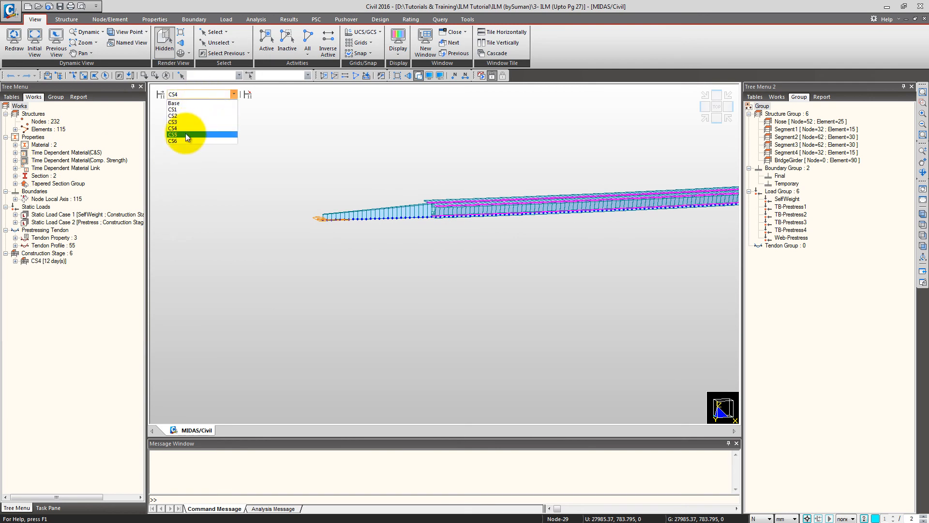
click(185, 134)
ctrl+middle_drag(363, 260, 388, 254)
click(199, 94)
click(182, 141)
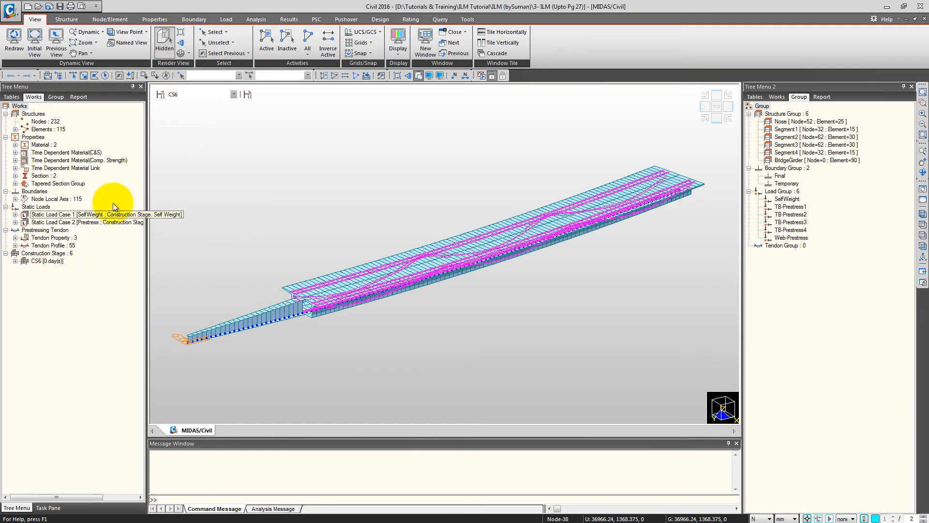
Return the display to the Base stage and examine the whole bridge with its supports and links.
click(207, 94)
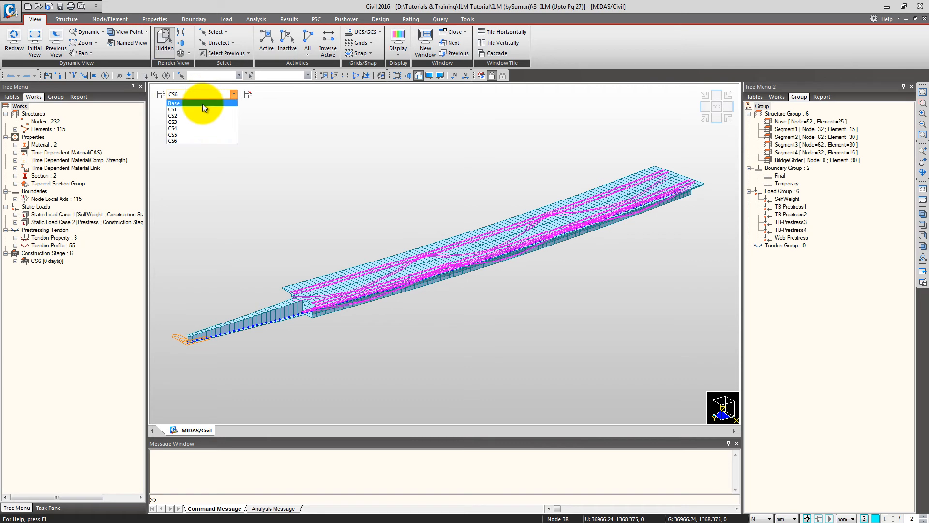
click(192, 103)
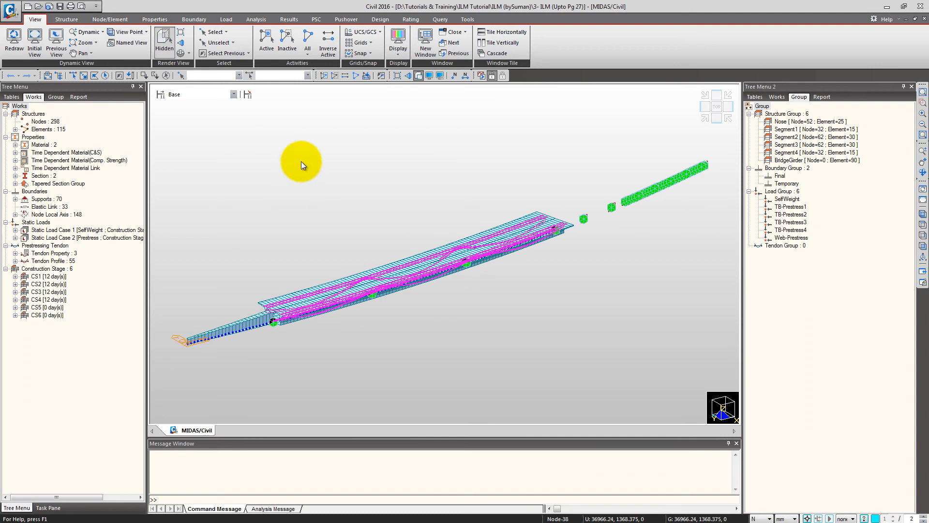
ctrl+middle_drag(483, 222, 469, 232)
middle_drag(309, 190, 391, 161)
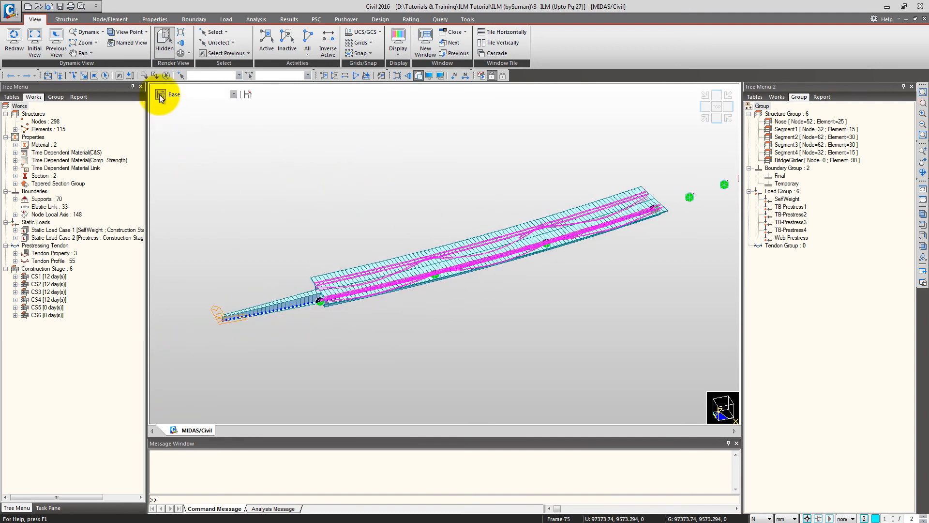
Open the definition of construction stage CS1 and review its element, boundary and load groups.
click(160, 95)
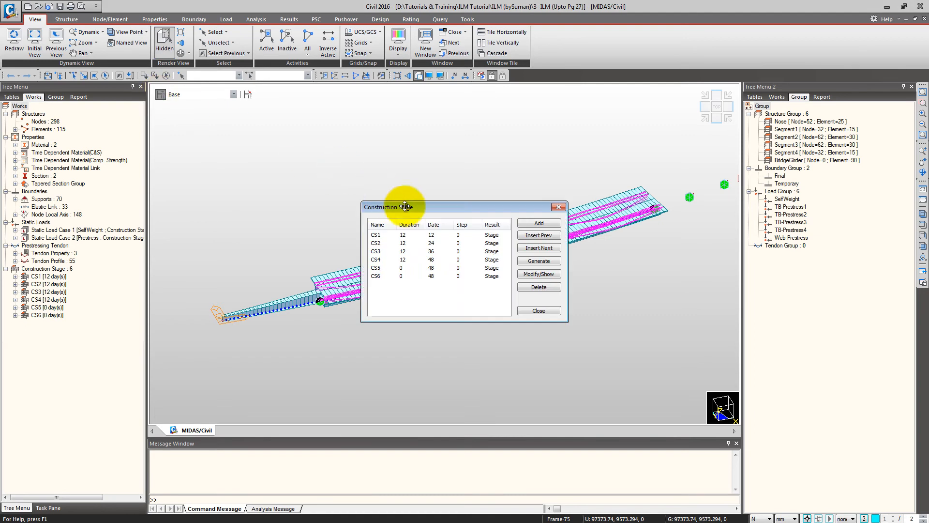
drag(340, 157, 276, 97)
double_click(296, 122)
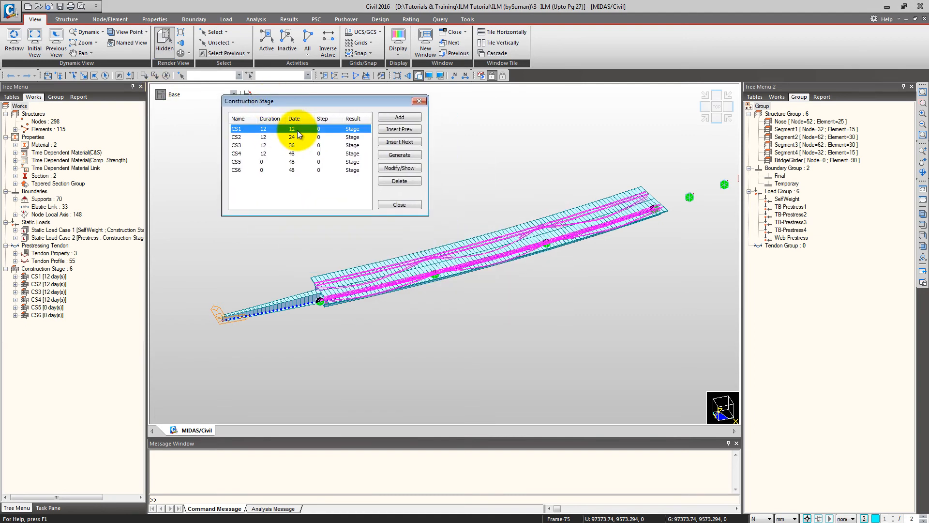
drag(327, 18, 384, 93)
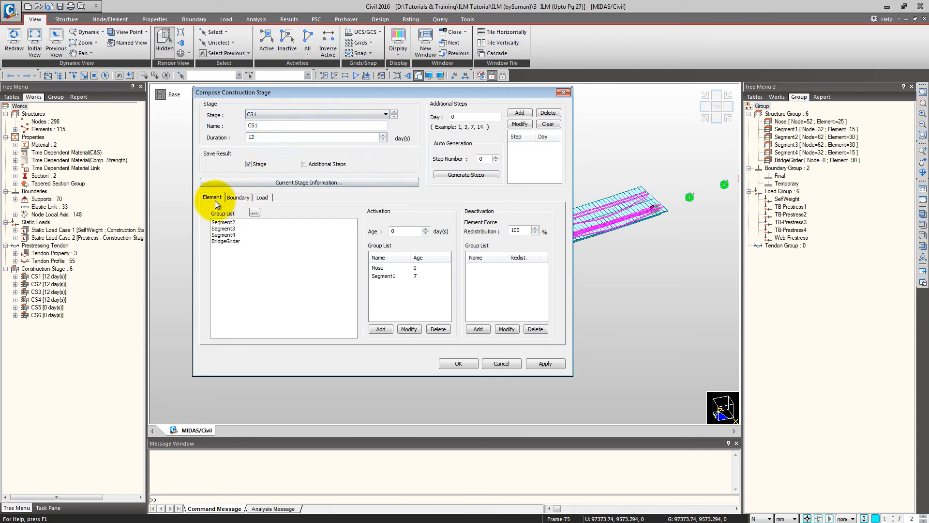
click(238, 198)
click(262, 197)
click(212, 197)
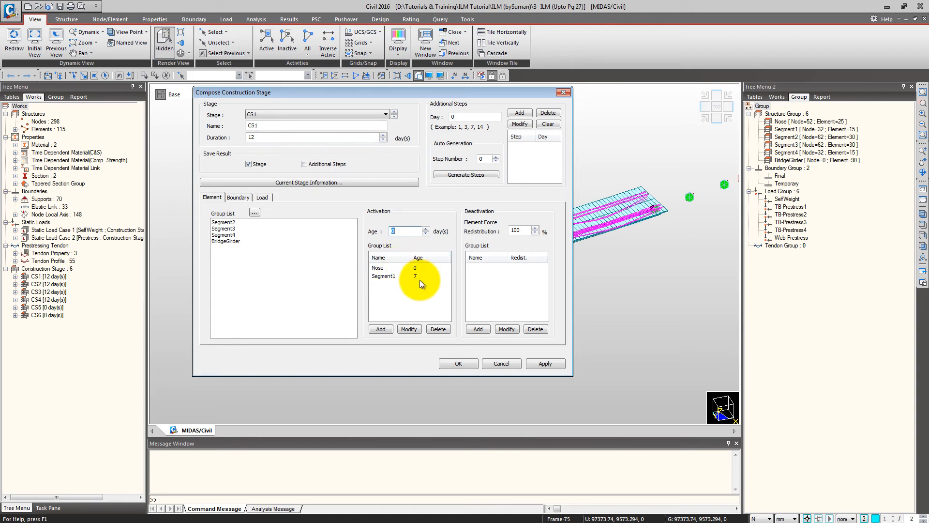
Review the element groups activated in construction stages CS2, CS3 and CS4.
click(283, 114)
click(274, 128)
click(280, 114)
click(272, 137)
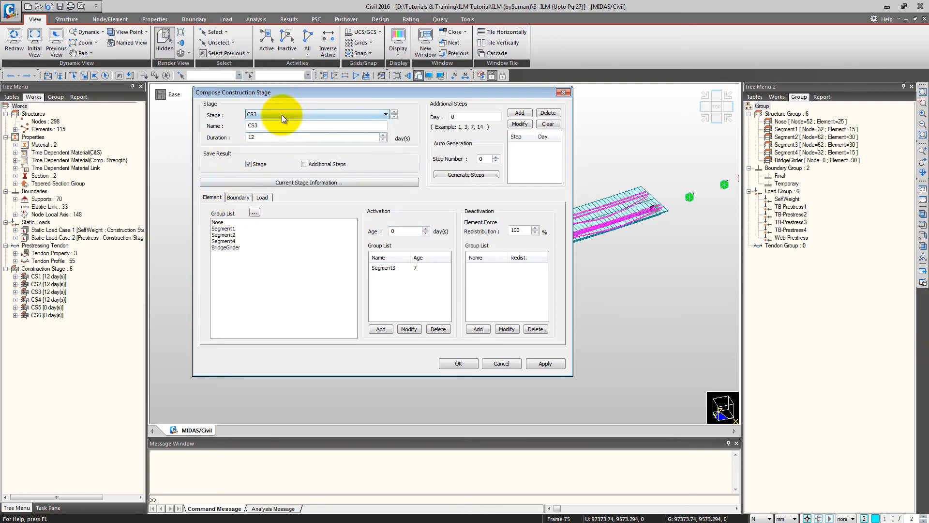
click(283, 116)
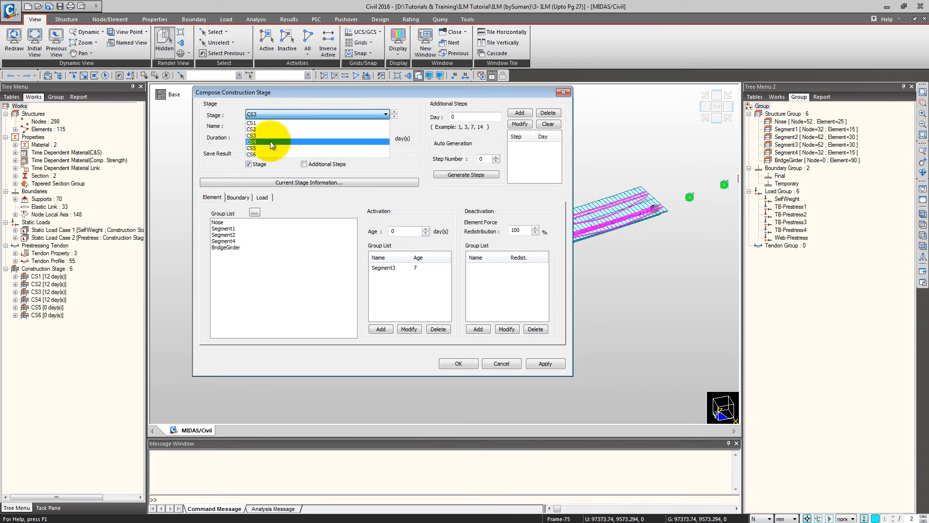
click(270, 142)
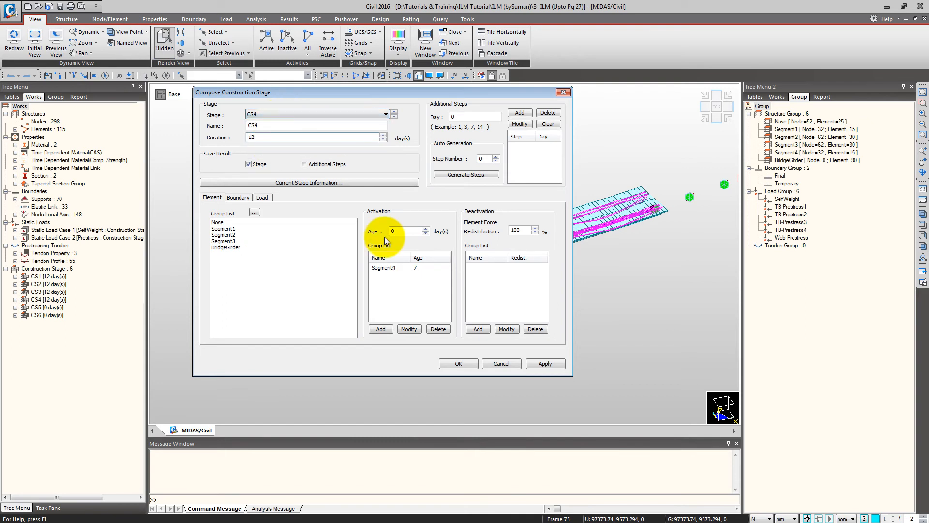
Review the boundary and load group activation defined for construction stage CS4.
click(239, 199)
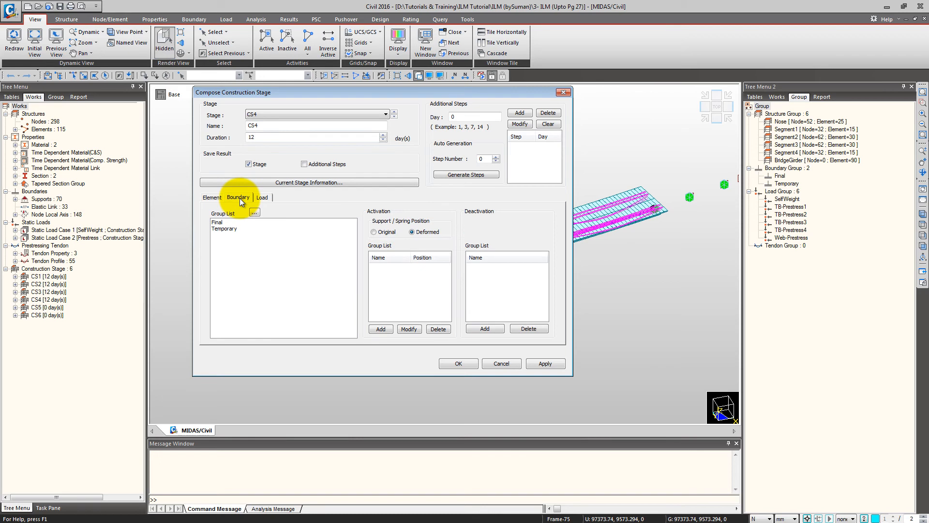
click(299, 118)
click(298, 123)
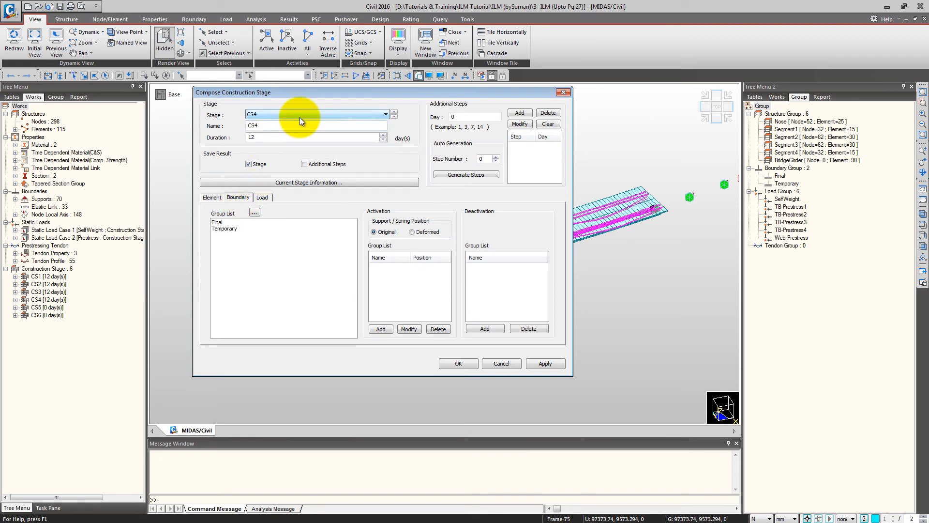
click(265, 197)
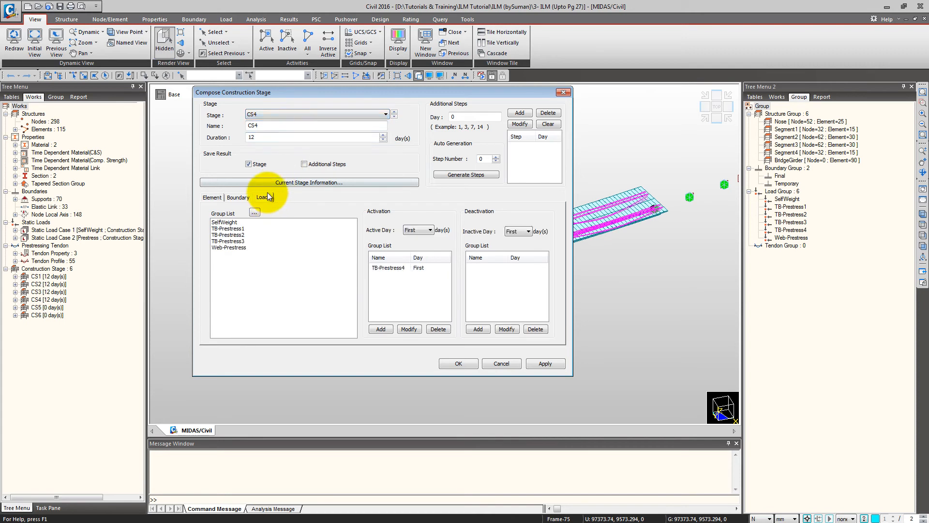
Review the load groups activated in construction stages CS1, CS2, CS4 and CS5.
click(285, 114)
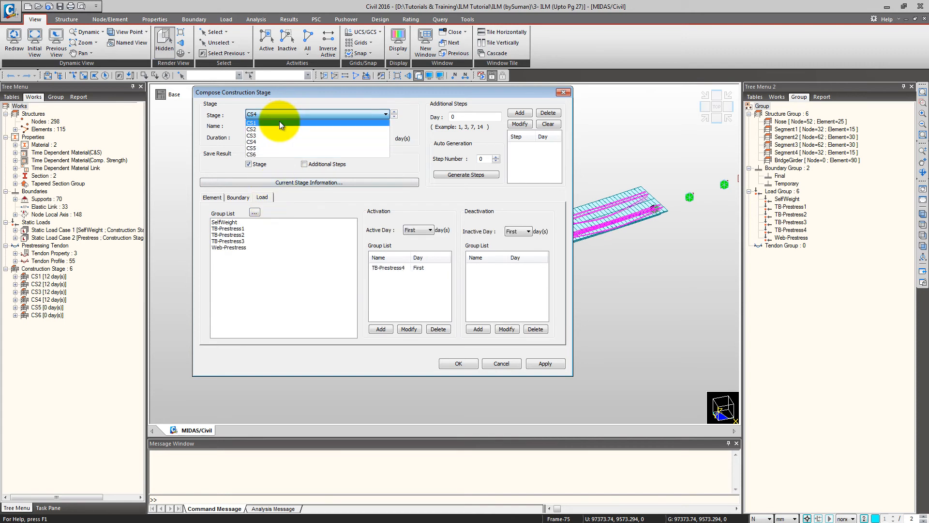
click(279, 122)
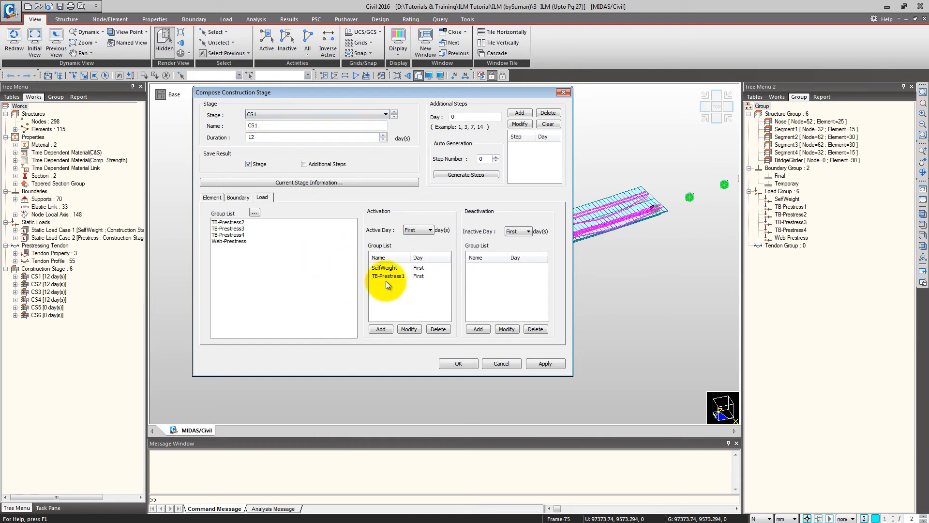
click(276, 114)
click(274, 130)
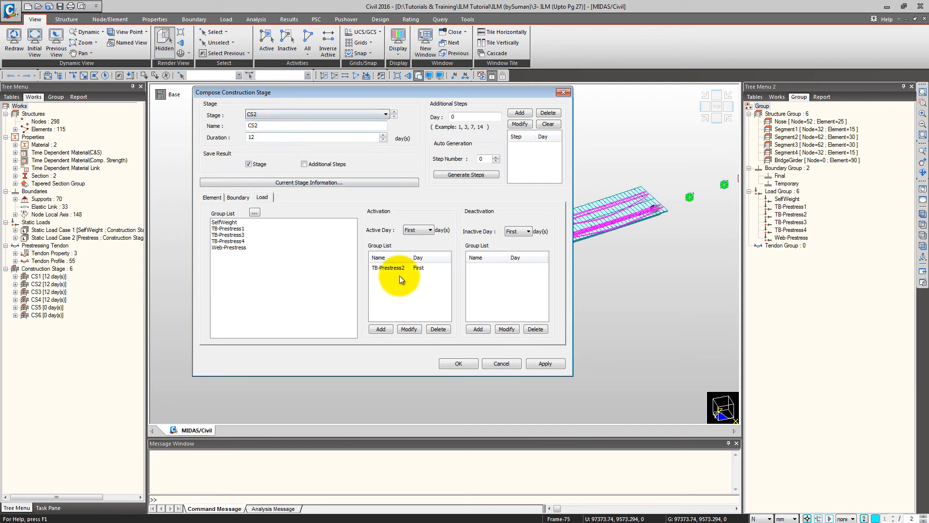
click(302, 115)
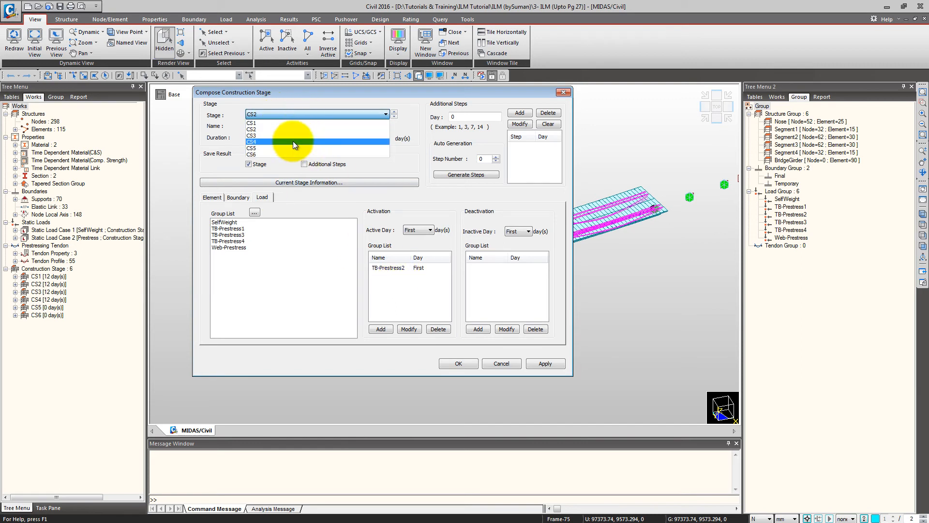
click(292, 141)
click(300, 115)
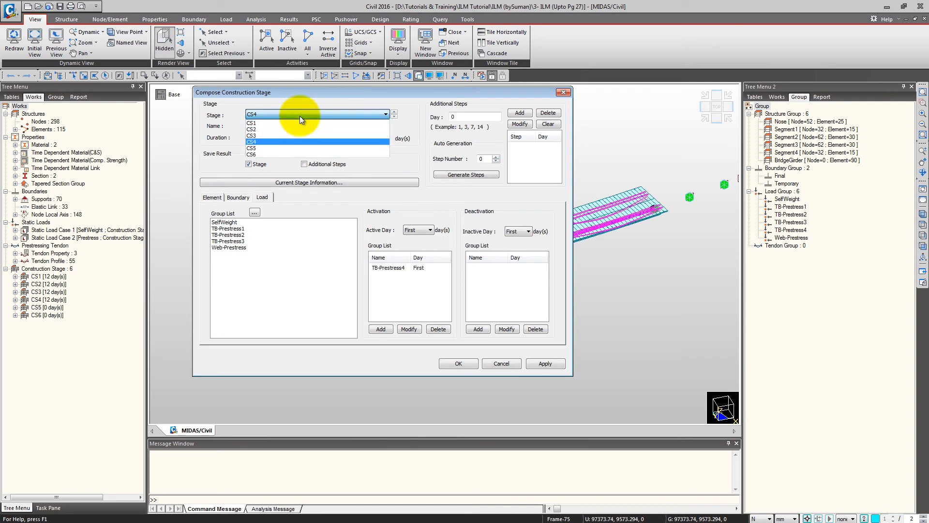
click(282, 147)
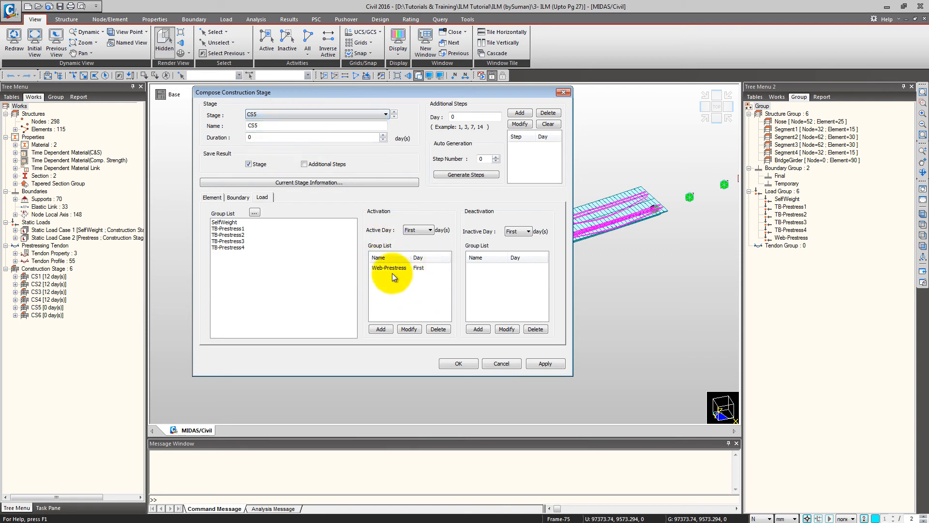
Review the load and element groups of construction stage CS6, and close the construction stage definitions without changes.
click(301, 114)
click(284, 154)
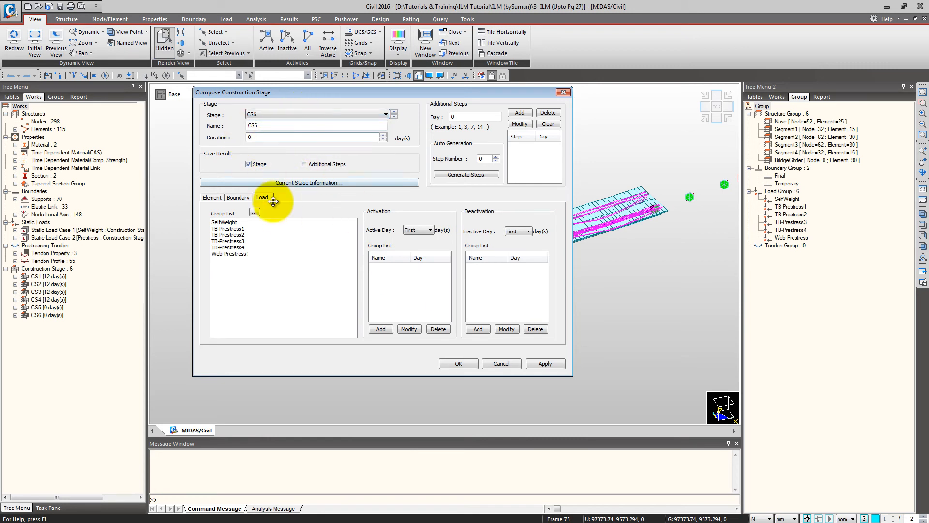
click(212, 198)
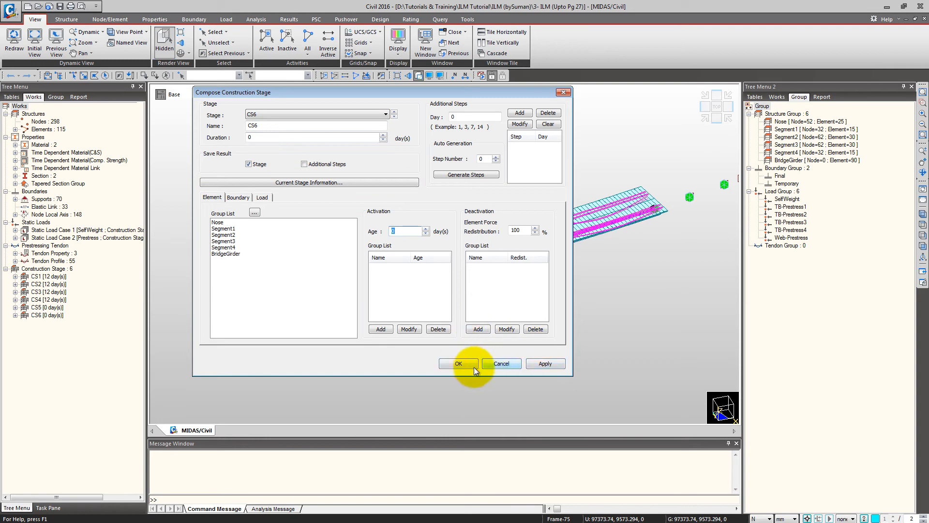
click(497, 365)
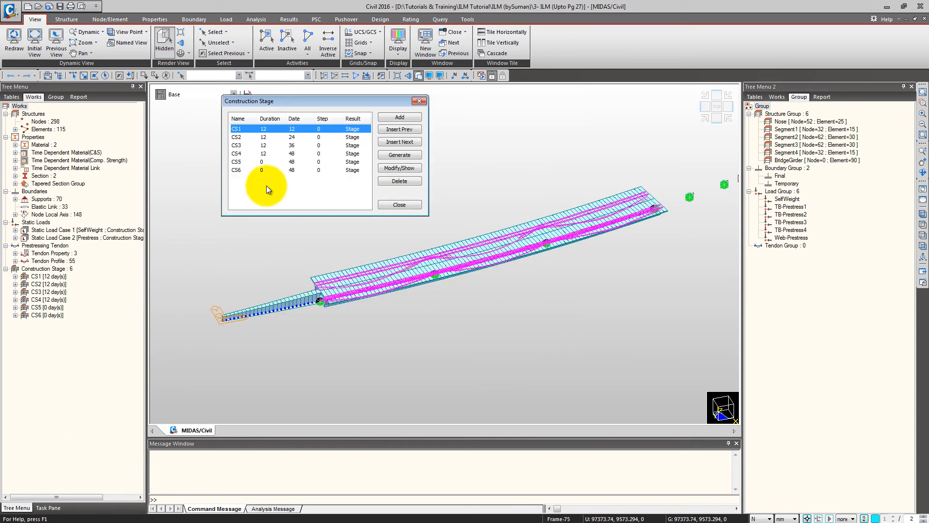
click(400, 204)
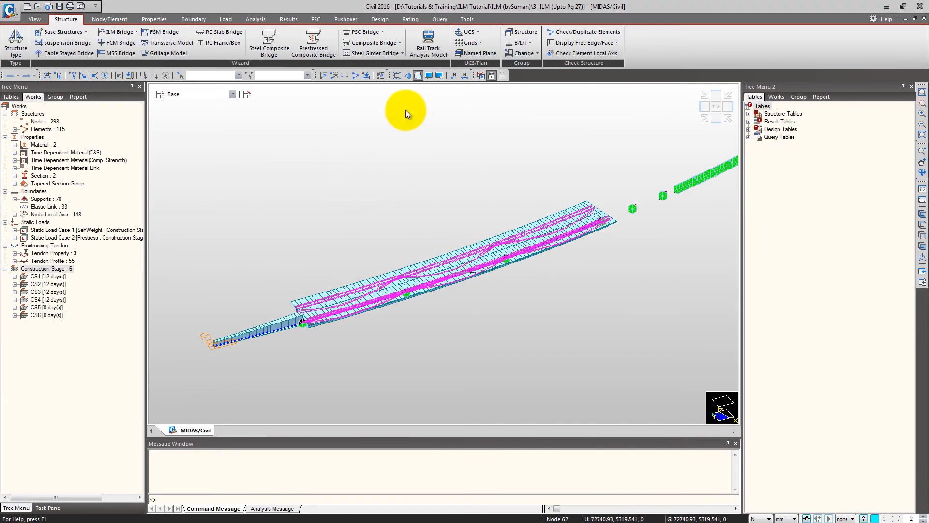
Reset all display items shown on the bridge model and open the ILM Bridge Stage wizard.
click(431, 77)
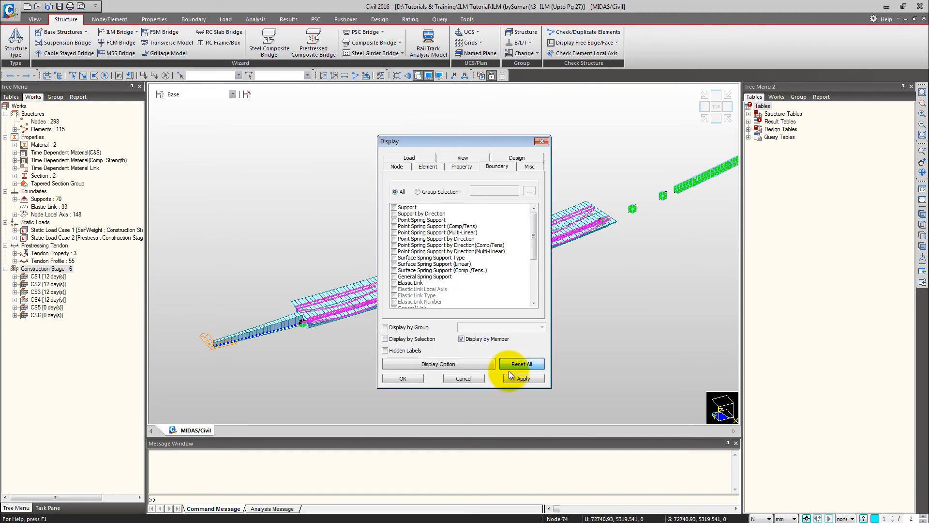
click(404, 376)
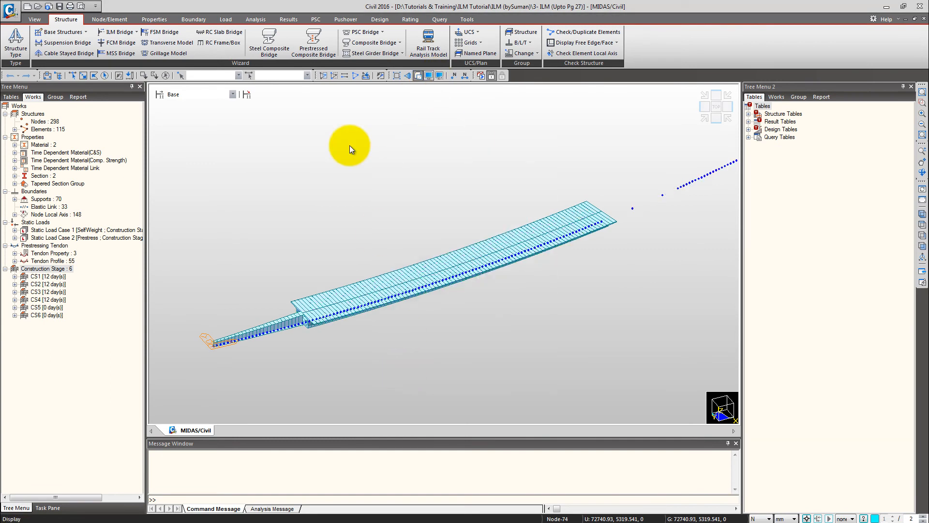
click(126, 33)
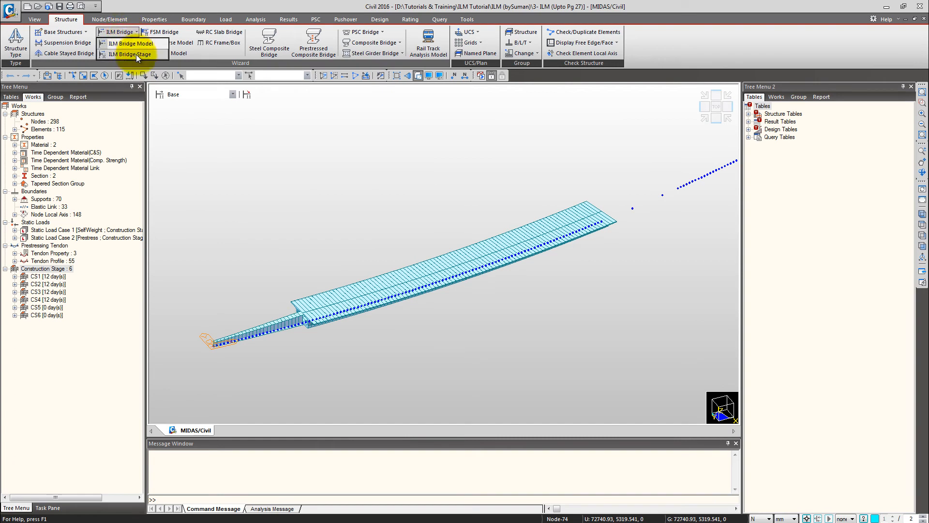
click(136, 54)
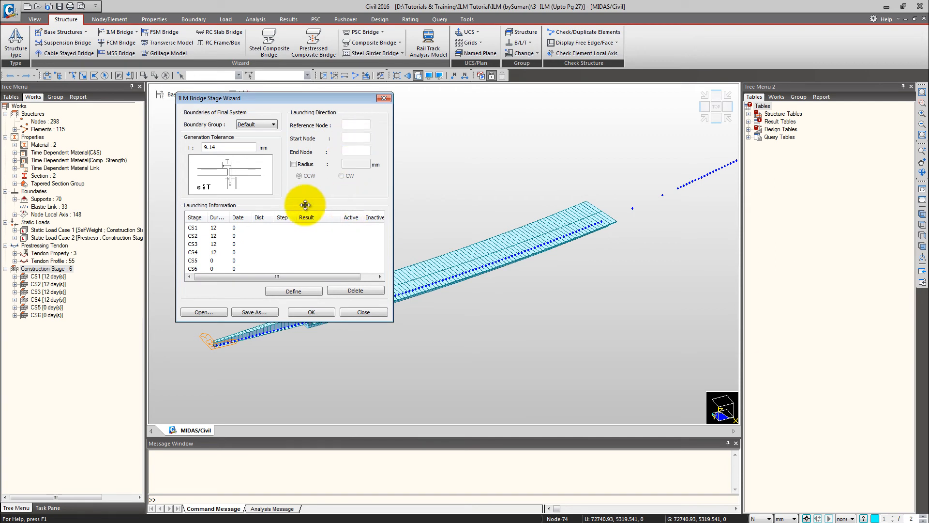
drag(281, 103, 371, 107)
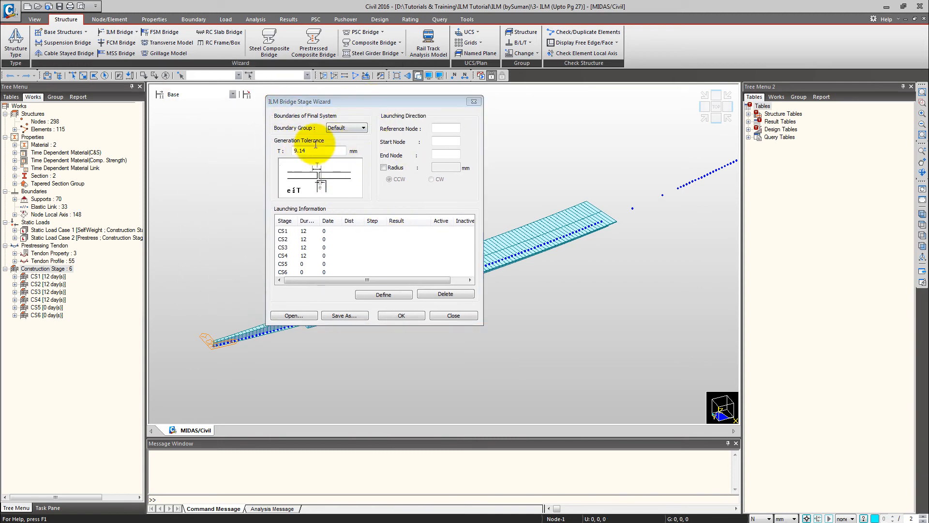
Set the boundary group of the final system to Final, checking it against the model's defined groups.
click(356, 129)
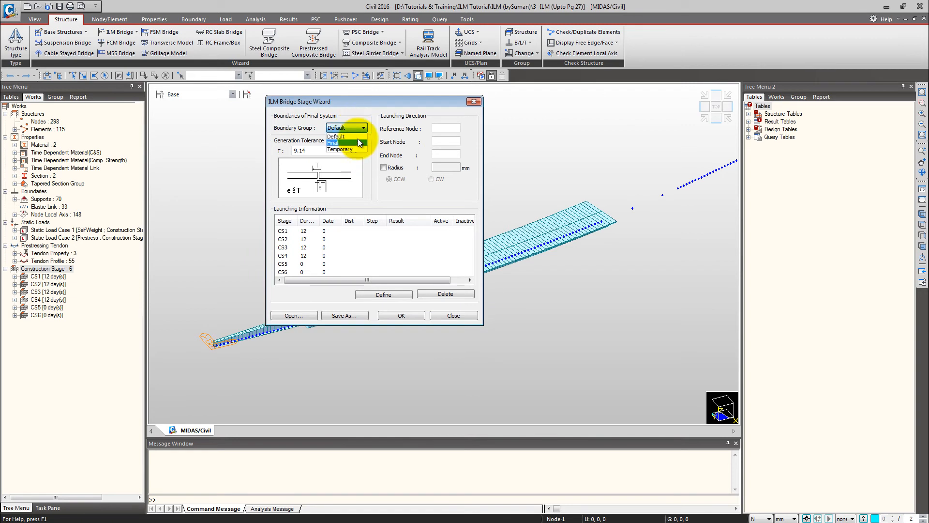
click(360, 130)
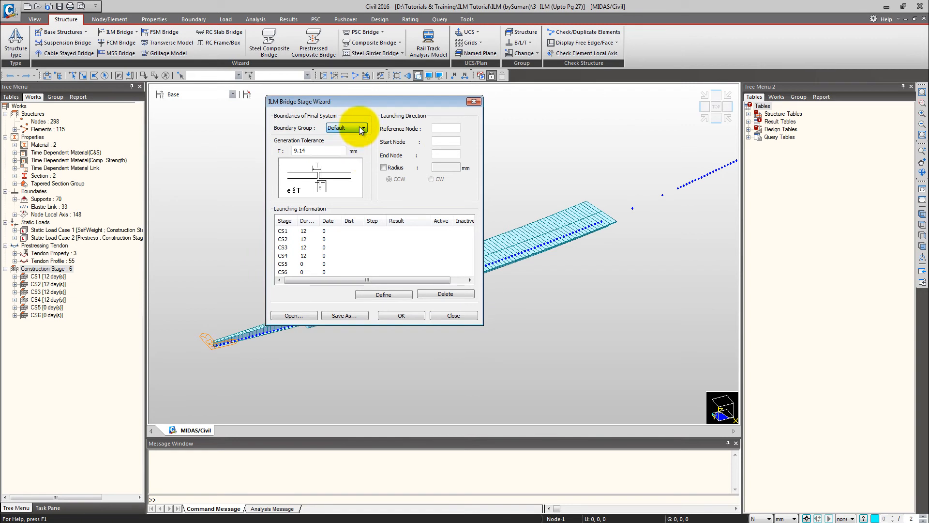
click(798, 97)
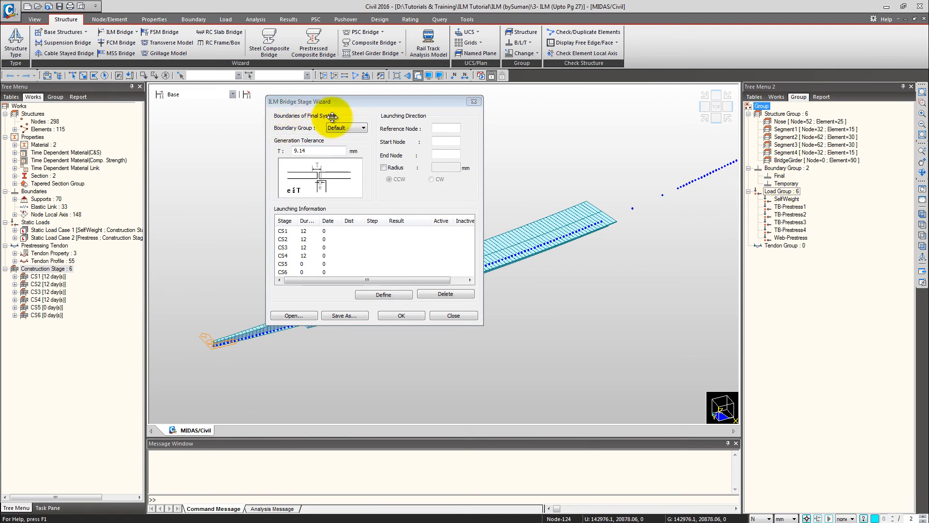
click(354, 129)
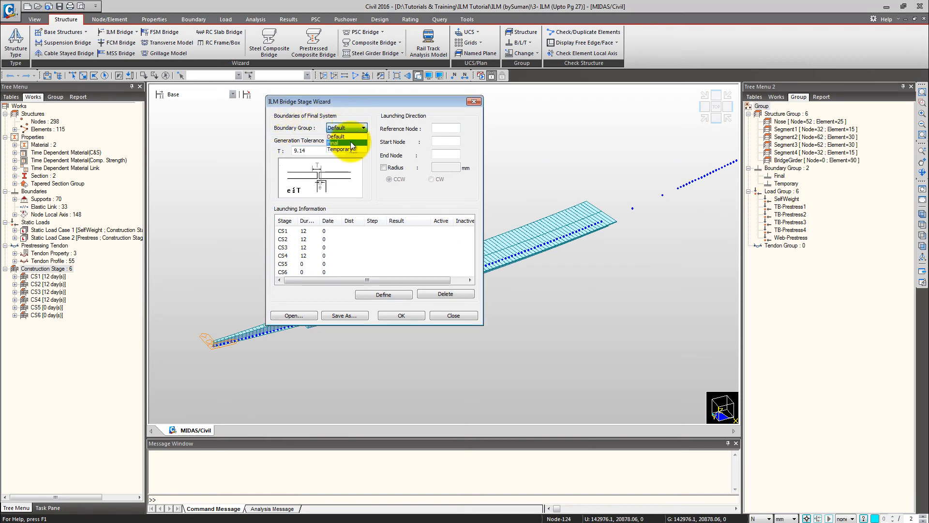
click(350, 143)
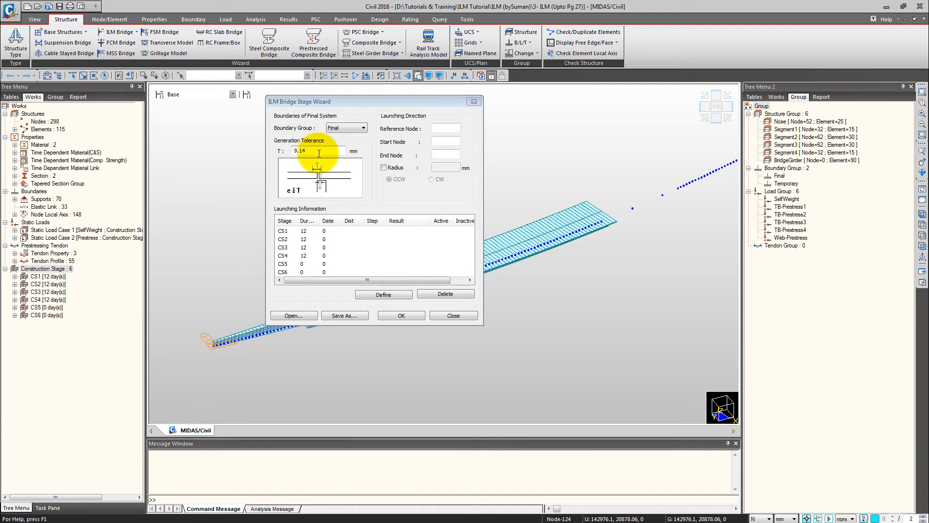
Change the model units to kN for force and m for length.
click(334, 157)
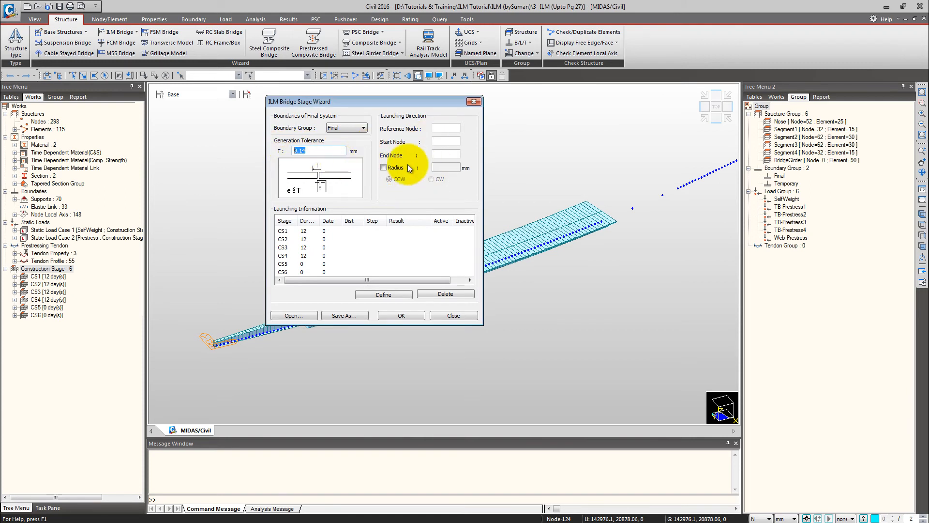
click(779, 519)
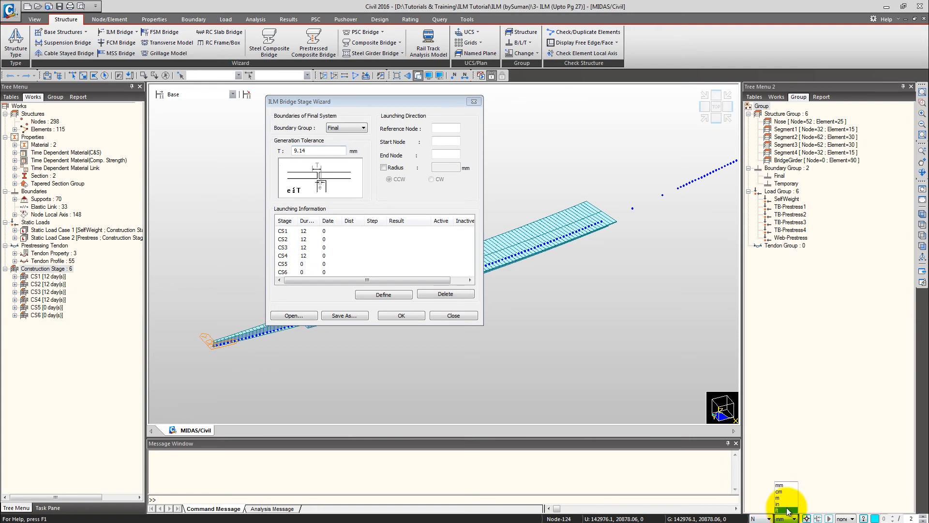
click(788, 498)
click(768, 518)
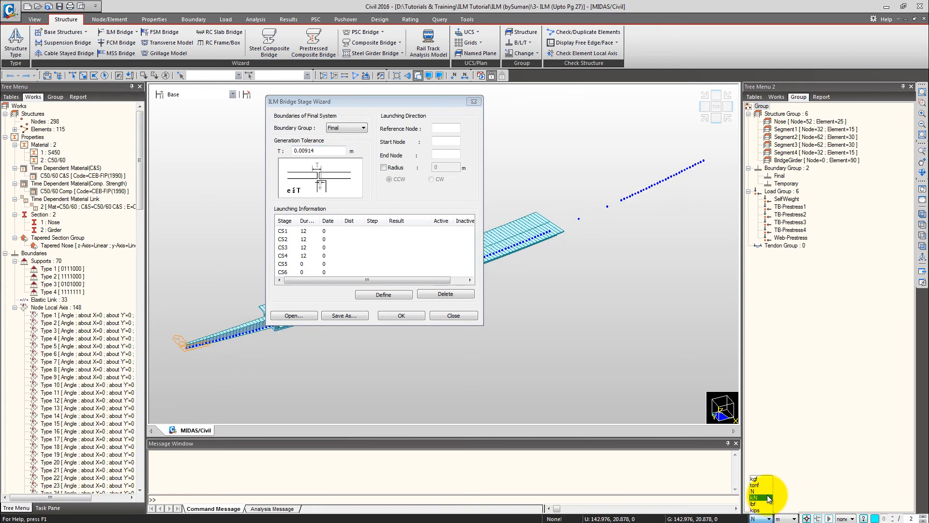
click(768, 497)
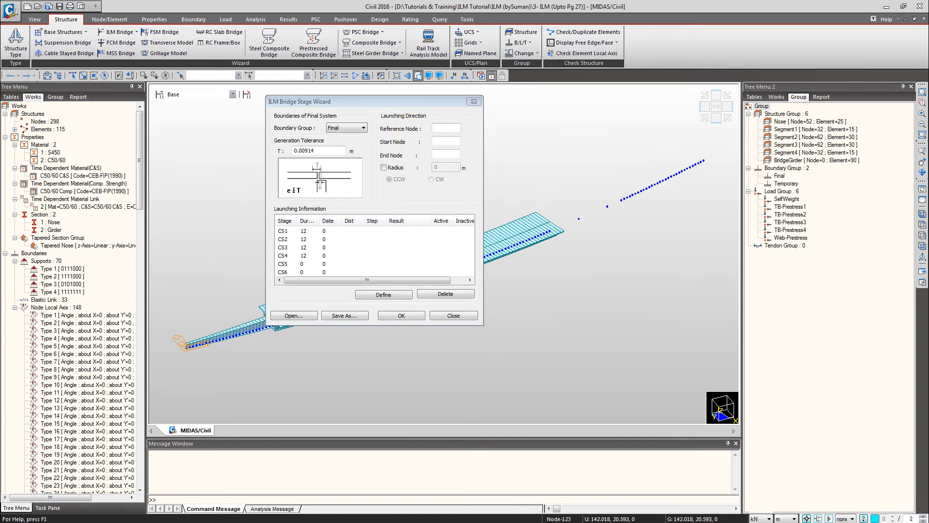
Set the launching direction's reference node to node 1 at the tip of the launching nose.
click(442, 128)
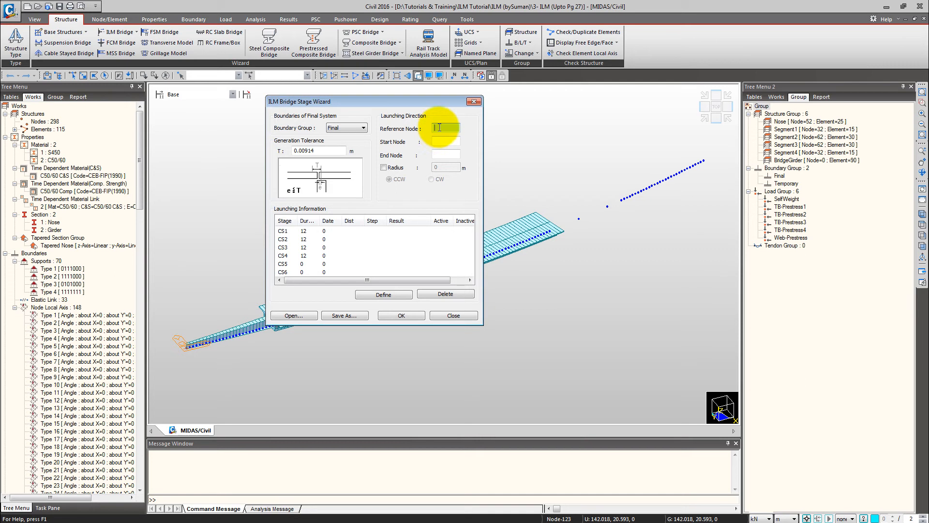
drag(412, 105, 342, 107)
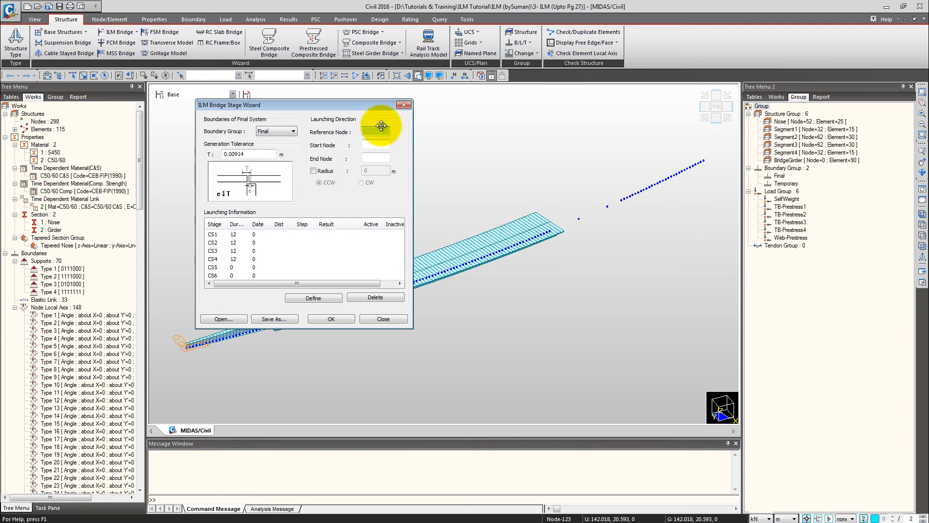
drag(389, 104, 495, 102)
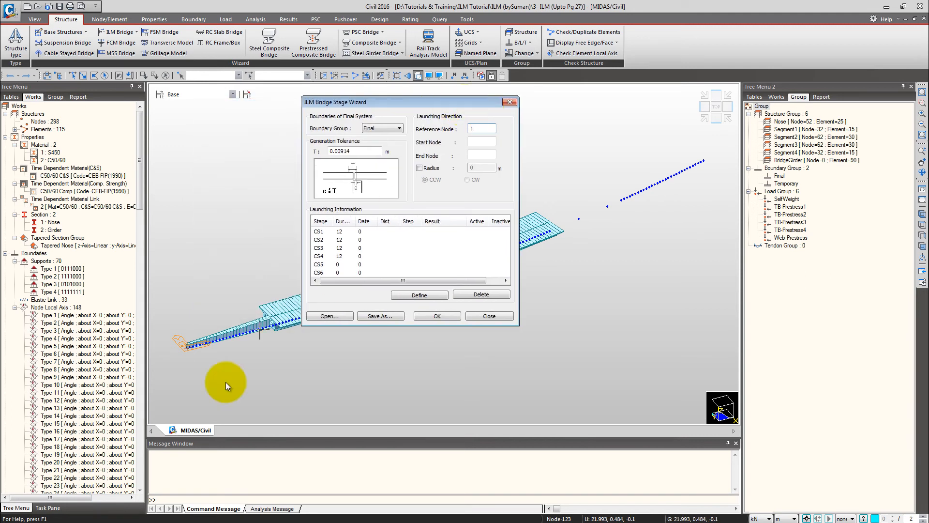
click(481, 129)
click(185, 354)
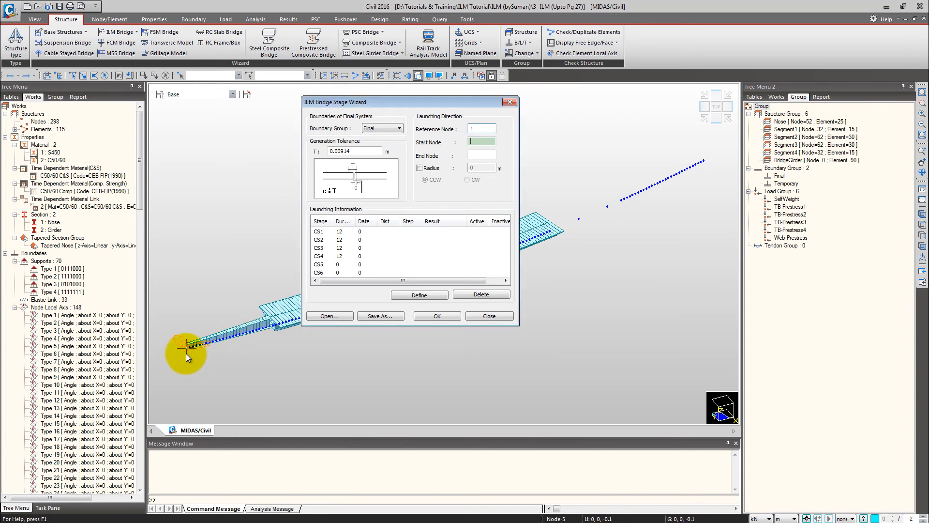
Set the launching start node to 116 and locate that node at the girder's rear end.
click(478, 141)
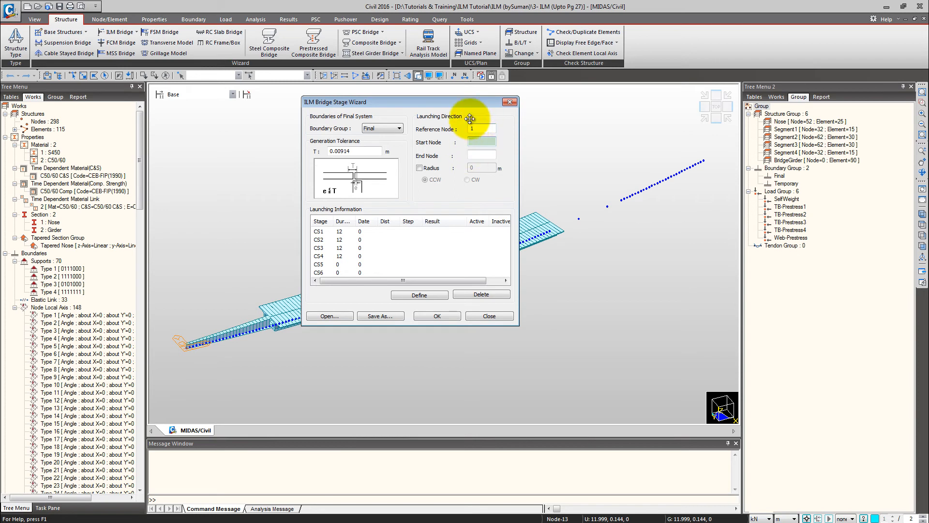
drag(477, 102, 312, 93)
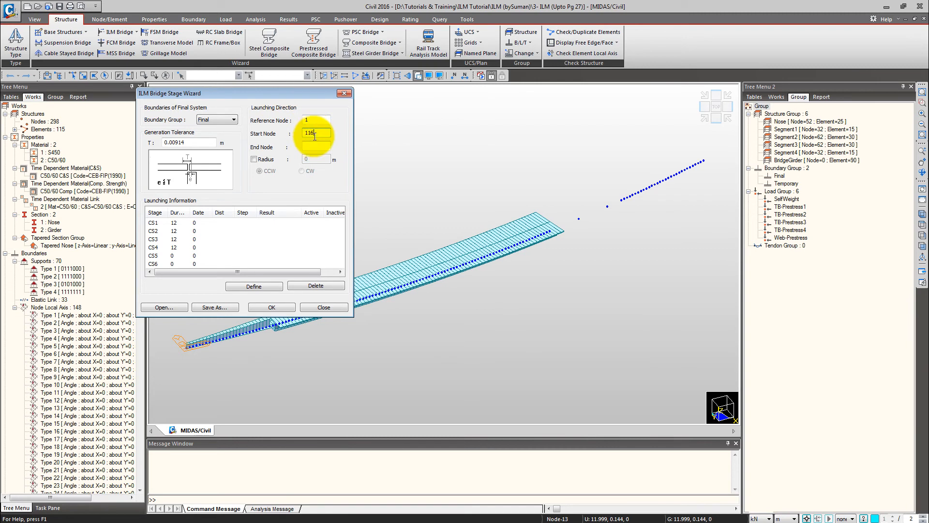
drag(291, 91, 266, 82)
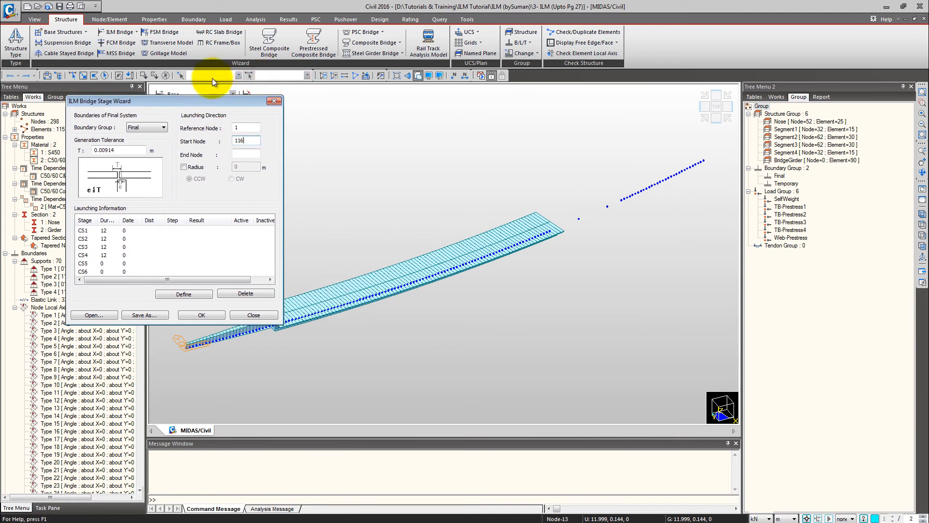
click(226, 76)
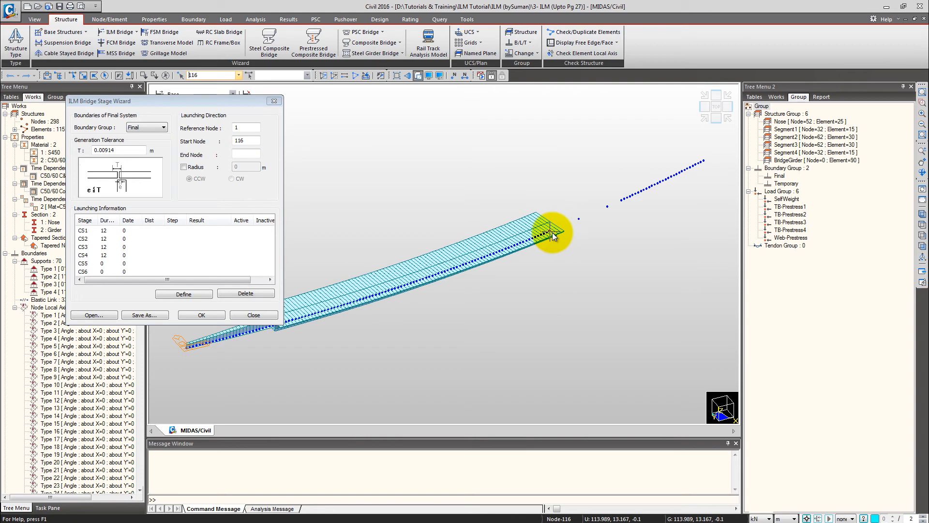
Set the launching end node to 115 and define a curved launch of 500 m radius in the CW direction.
click(244, 155)
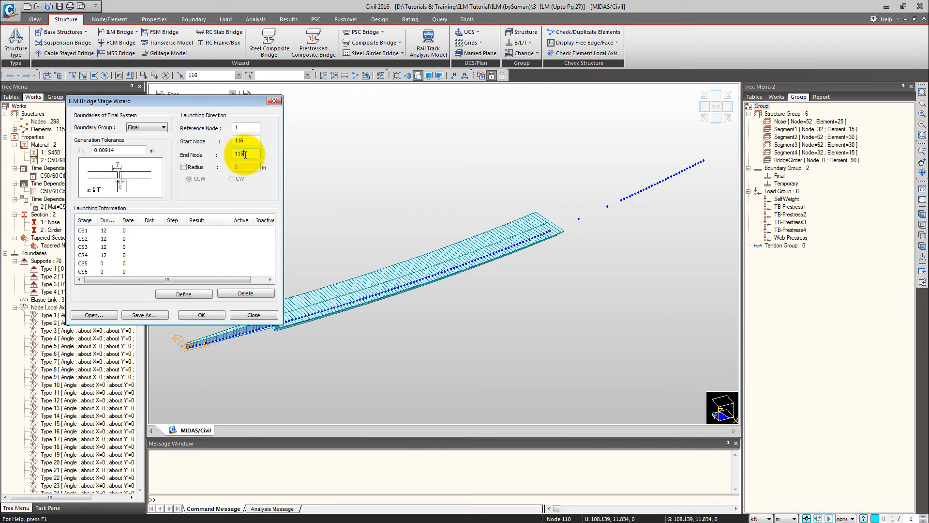
click(199, 168)
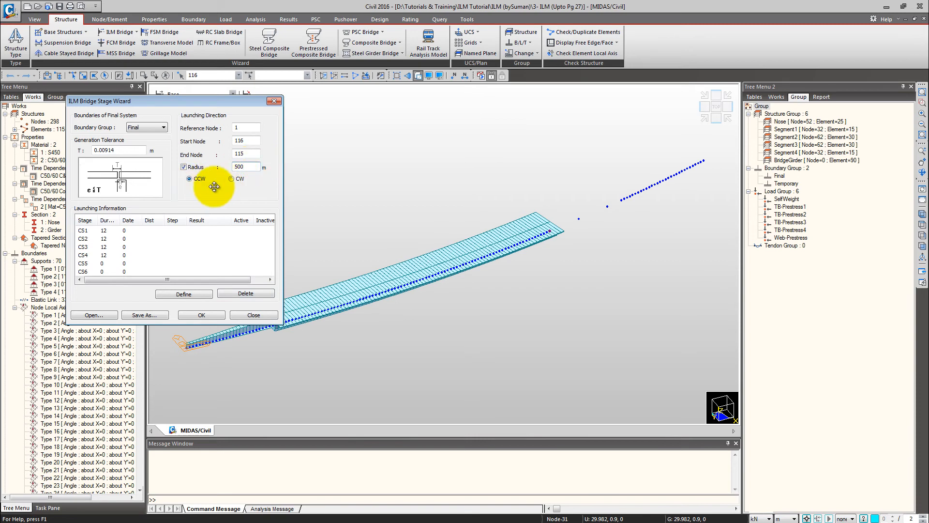
click(233, 179)
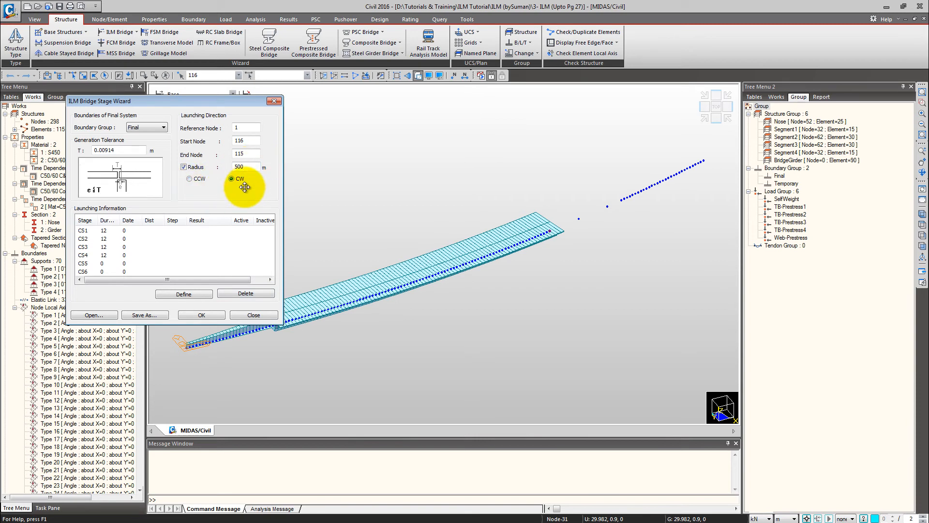
Look through stages CS1 to CS6 in the launching information list, widening its Duration column.
drag(208, 100, 437, 106)
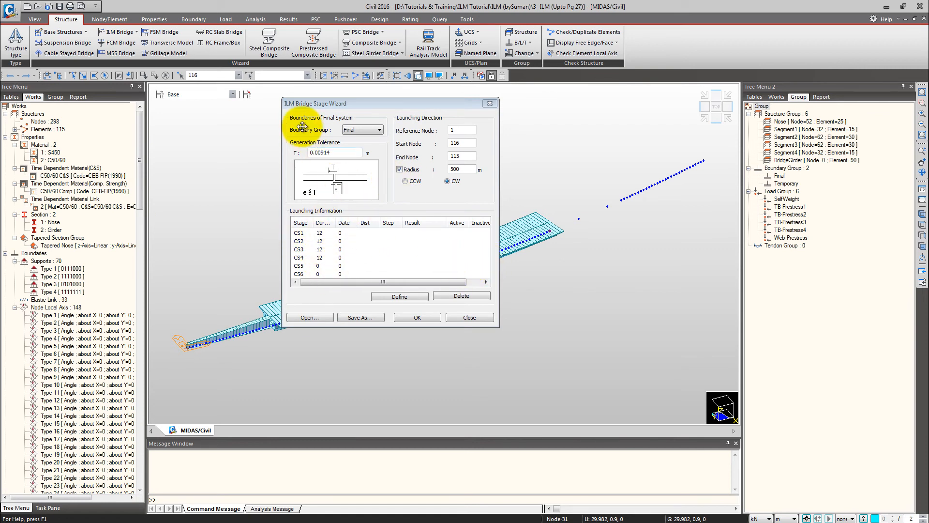
click(300, 233)
click(310, 274)
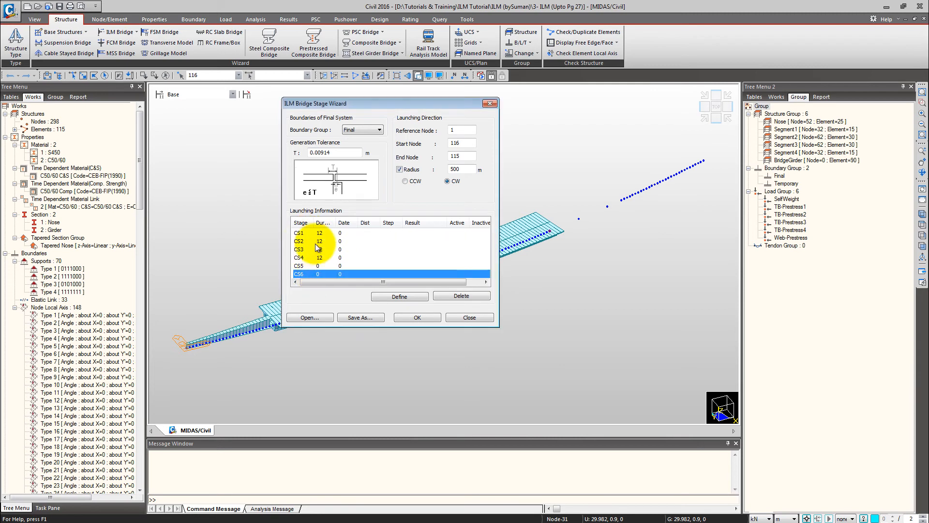
click(305, 232)
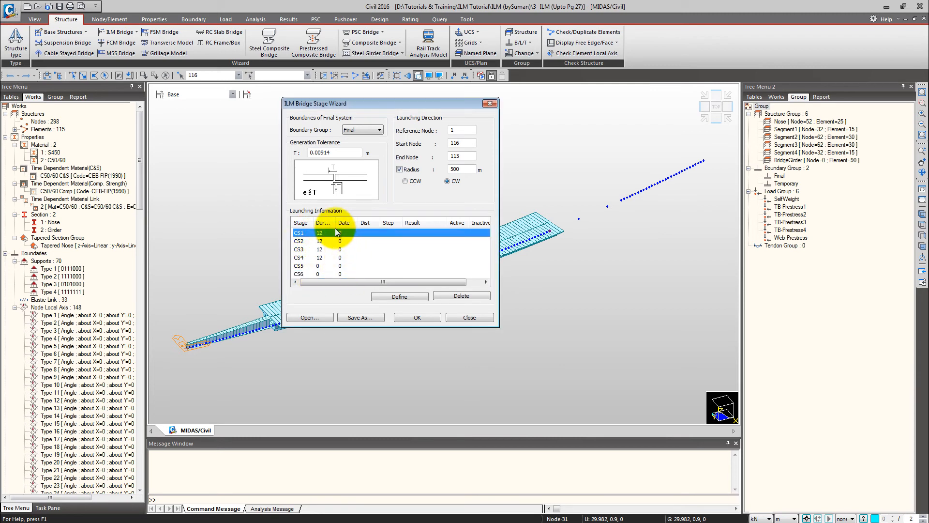
drag(332, 222, 361, 223)
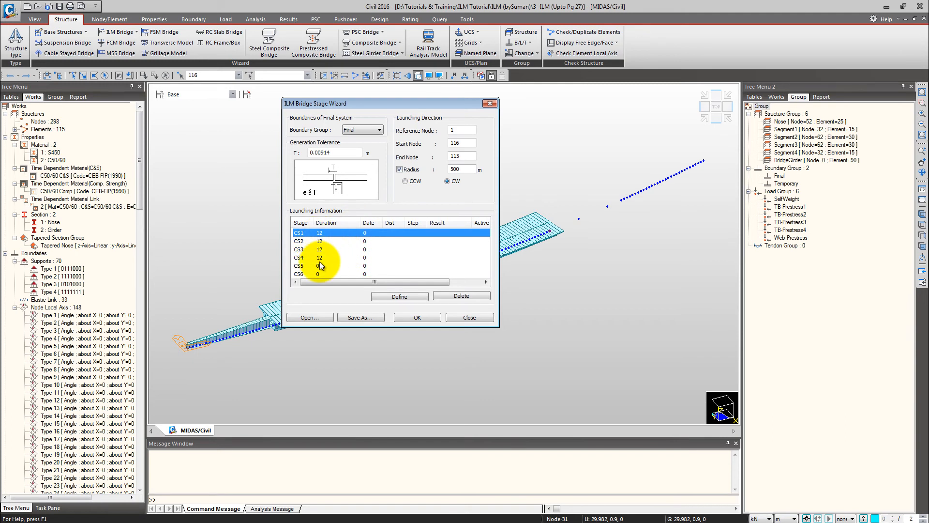
For stage CS1, set the launching distance to 15 m and the step to 15, saving both stage and step results.
double_click(330, 232)
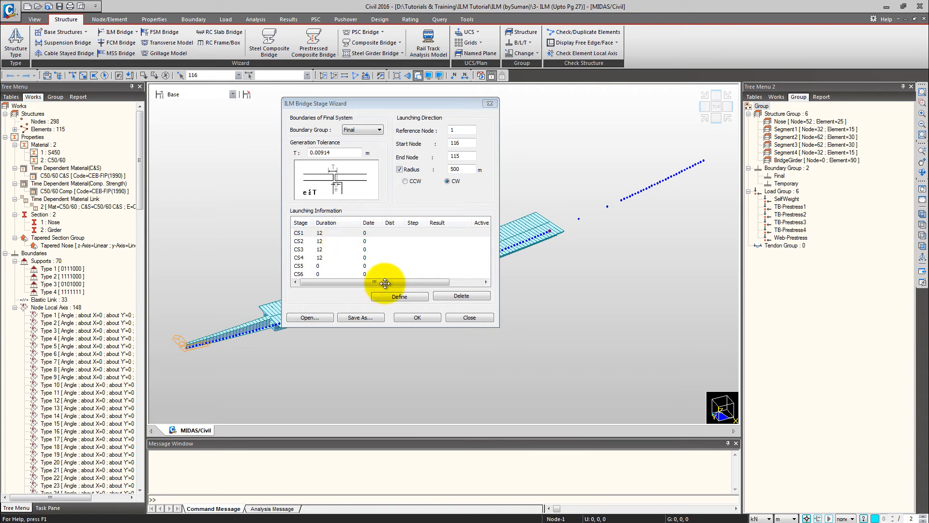
click(327, 234)
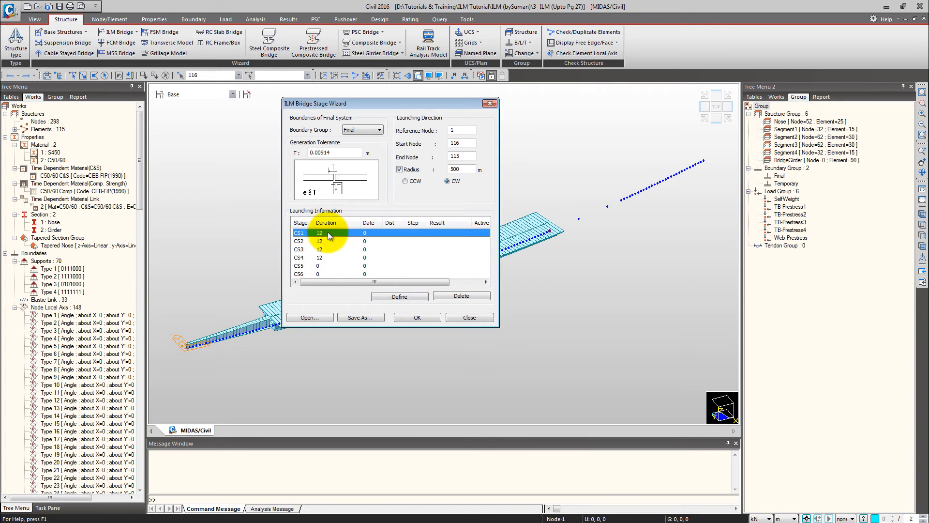
click(399, 296)
drag(400, 133, 569, 134)
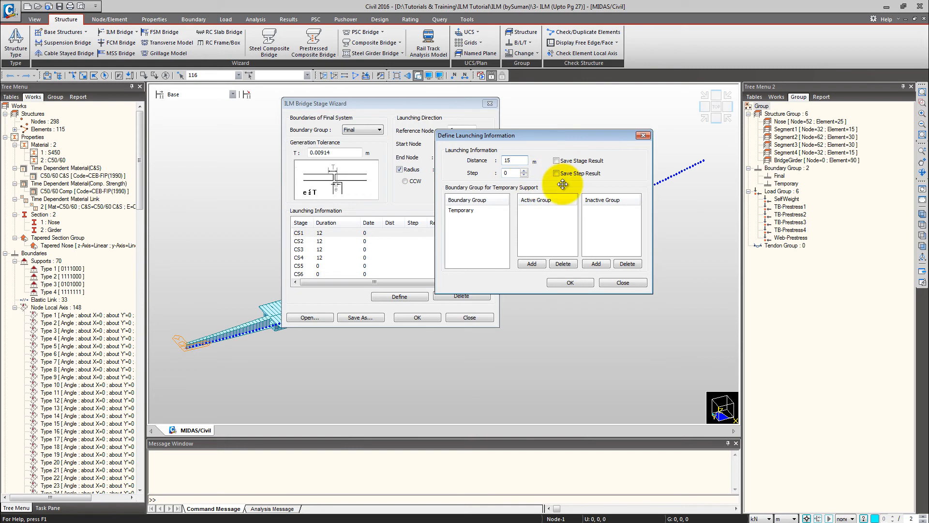
drag(508, 173, 464, 173)
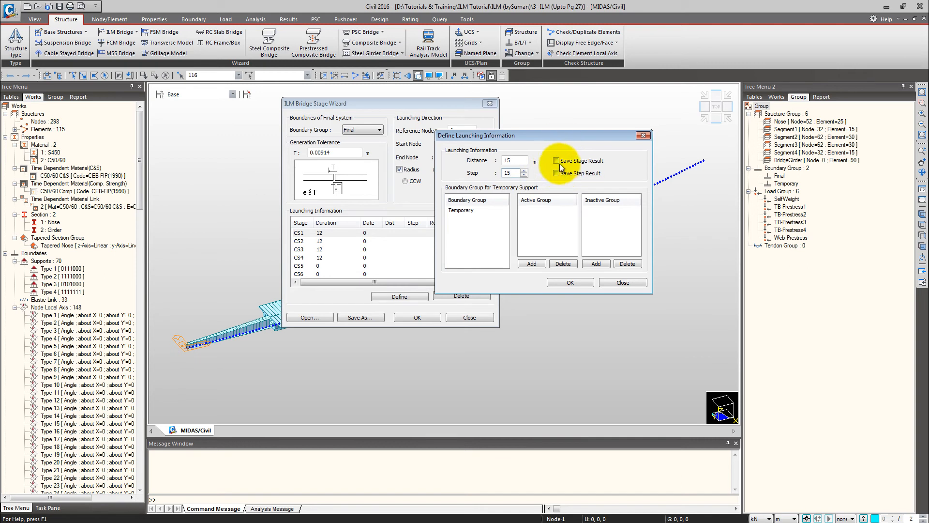
click(556, 162)
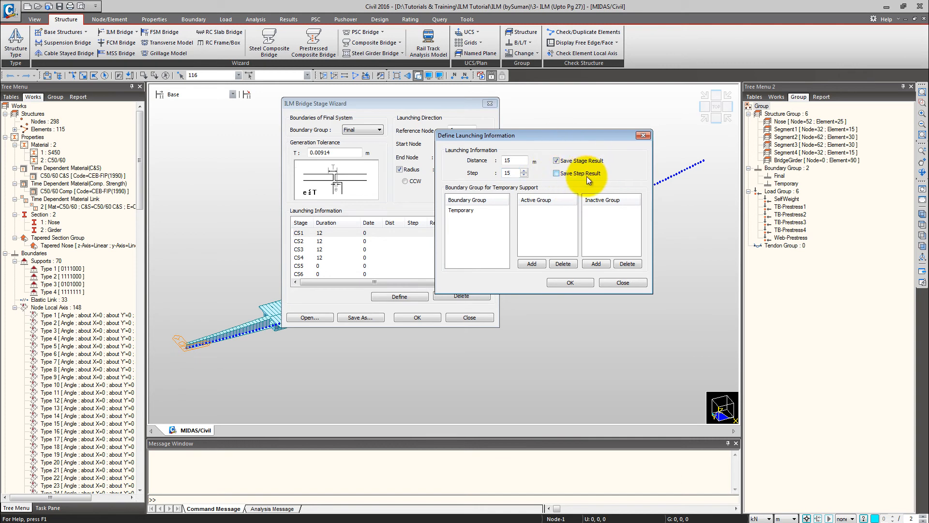
click(557, 174)
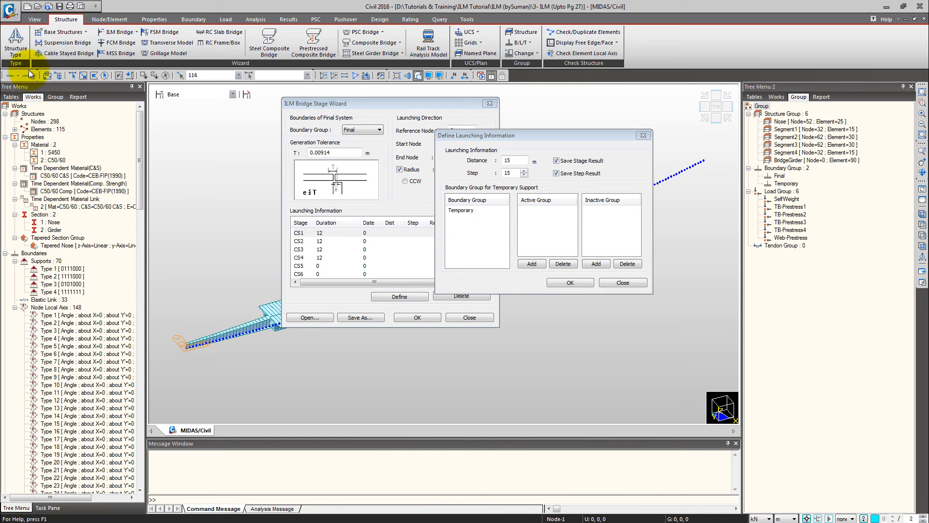
Add the Temporary boundary group as an active group of CS1, confirm the definition and check the stage's row.
click(501, 136)
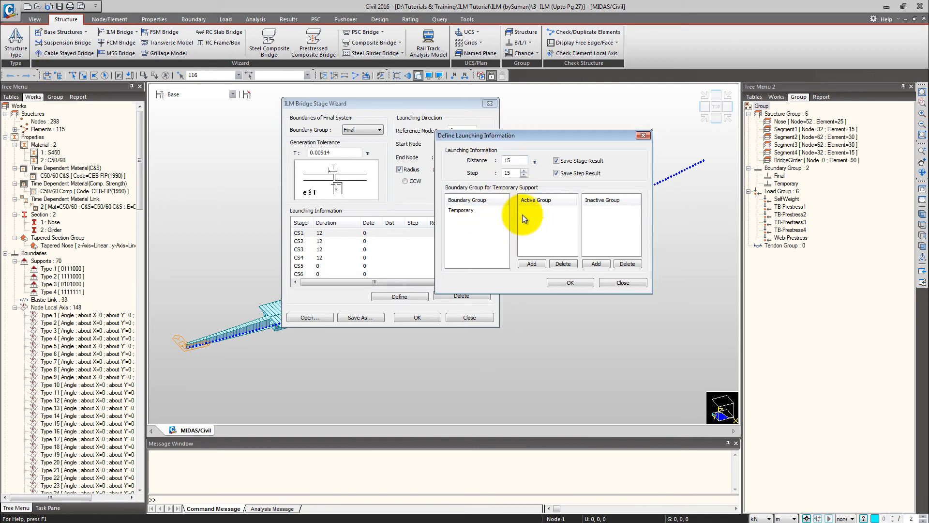
click(472, 211)
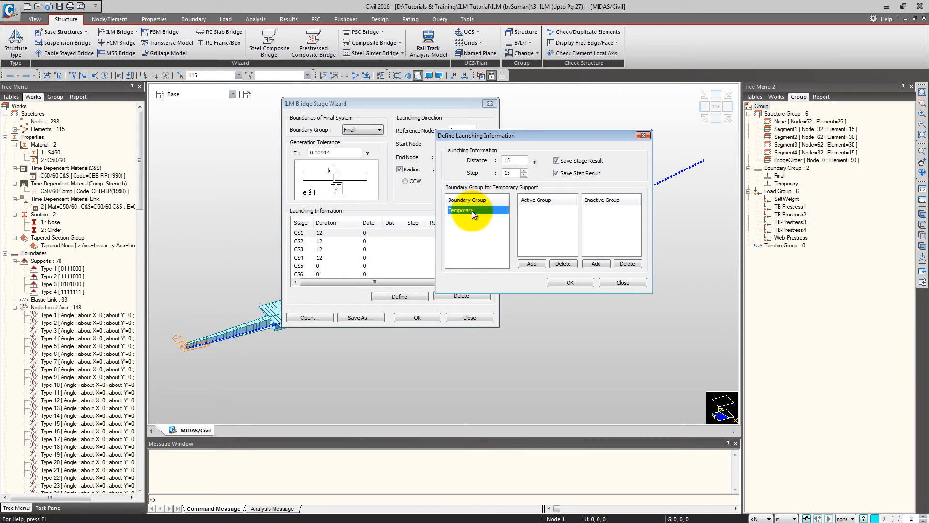
click(537, 265)
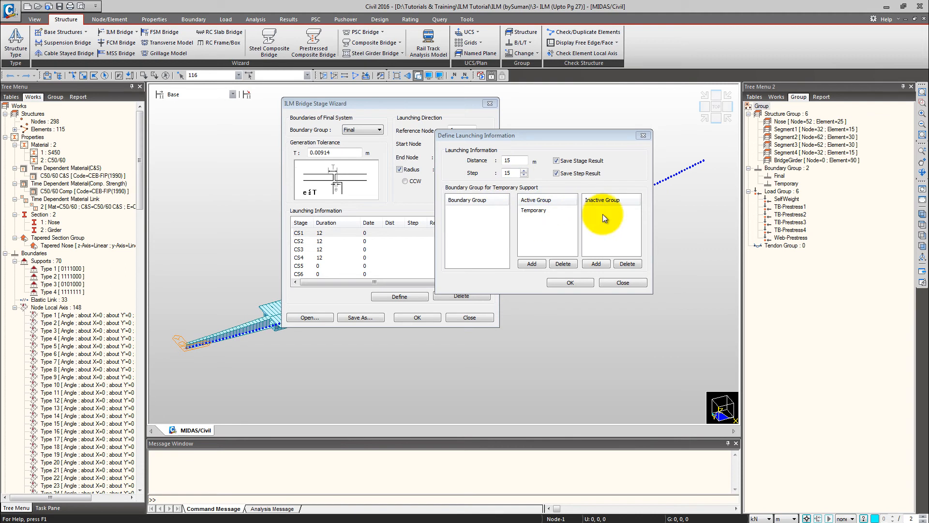
click(583, 283)
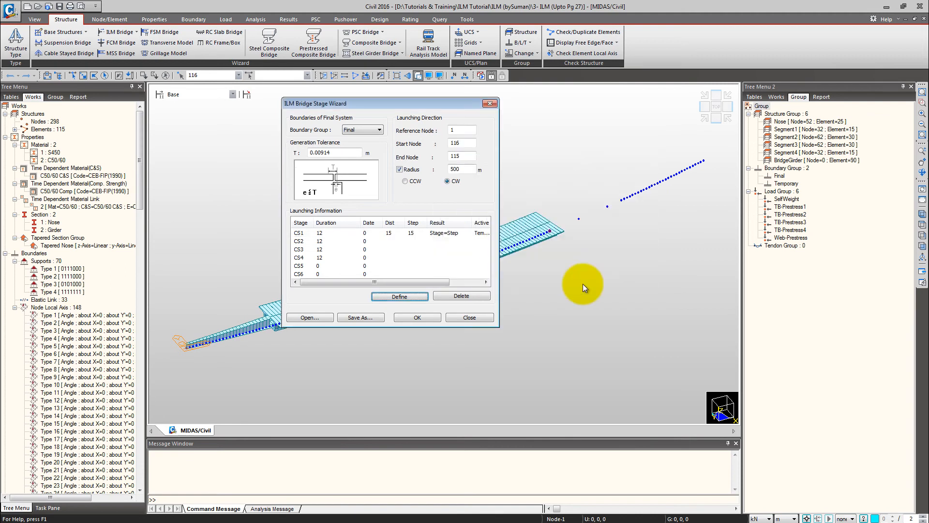
click(333, 236)
click(393, 235)
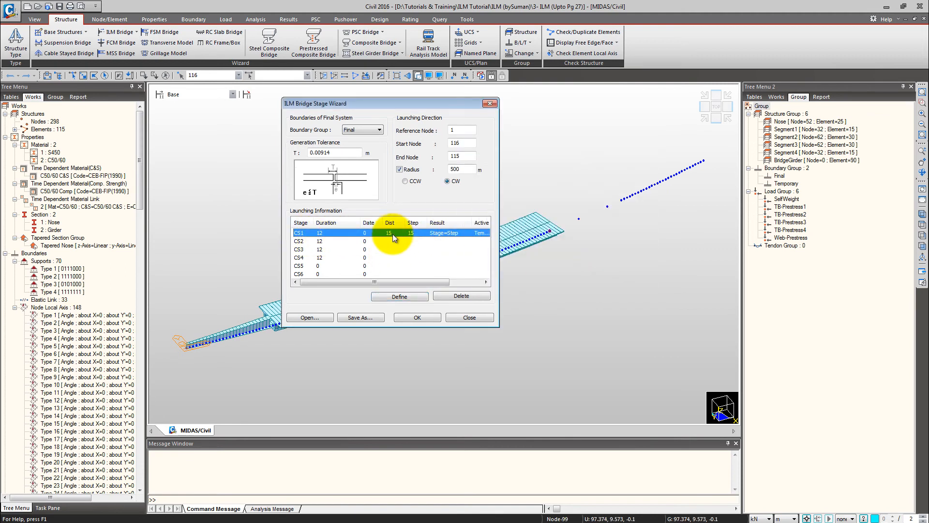
click(450, 233)
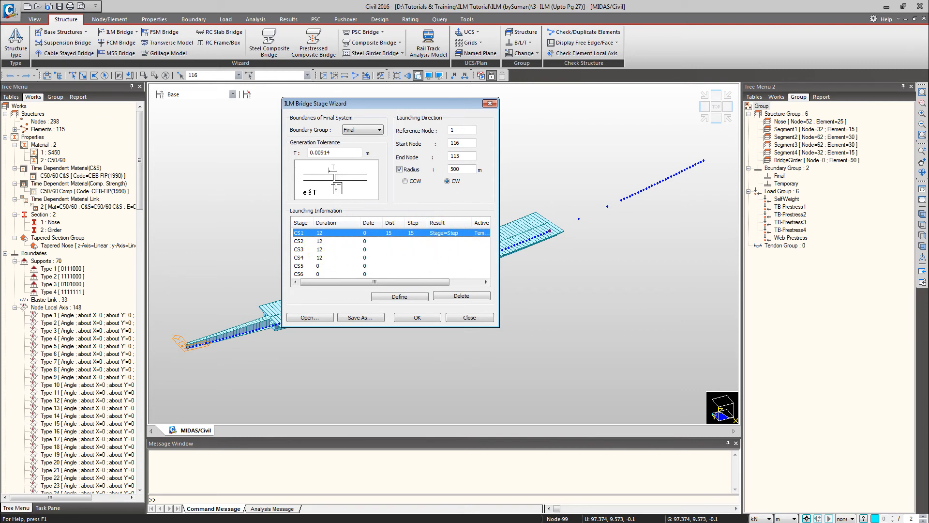
Define stage CS2 with a launching distance of 30 m and a step of 30, saving stage and step results.
click(399, 296)
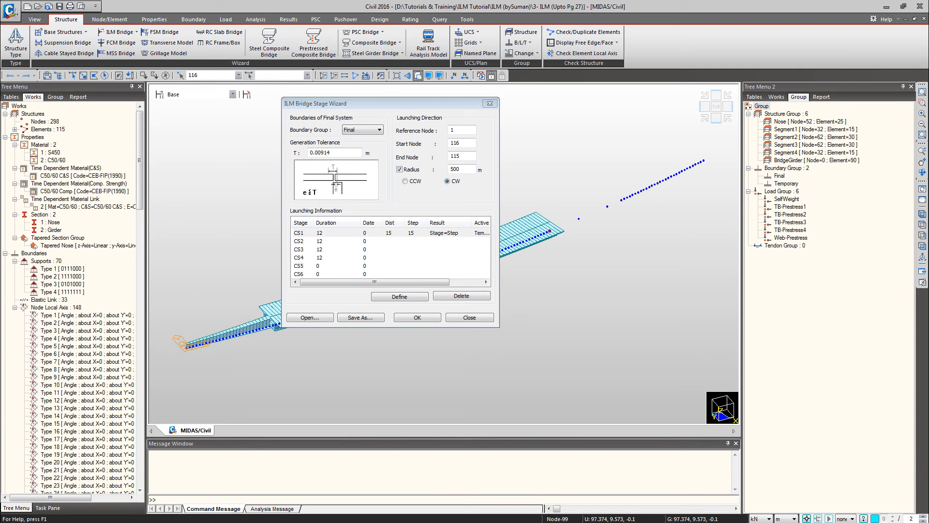
click(306, 242)
click(400, 296)
drag(435, 136, 677, 110)
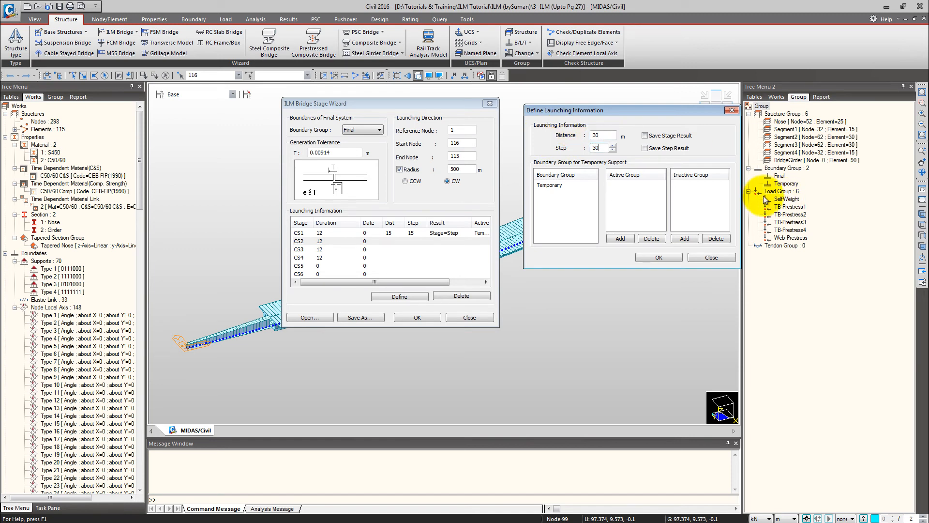
click(645, 135)
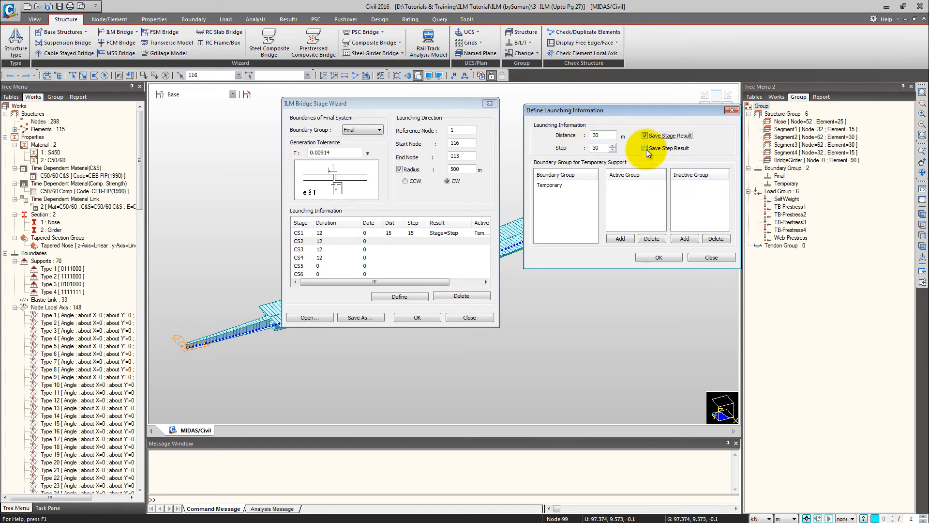
click(646, 149)
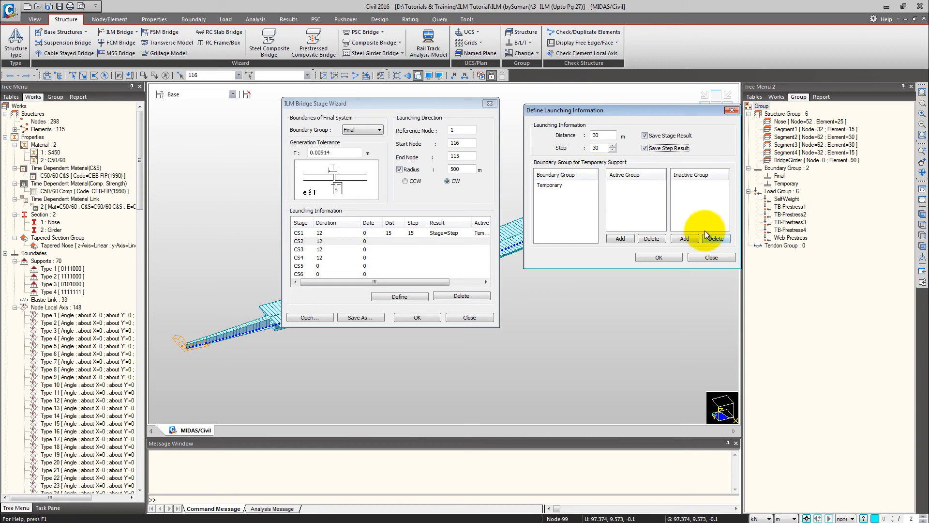
click(665, 258)
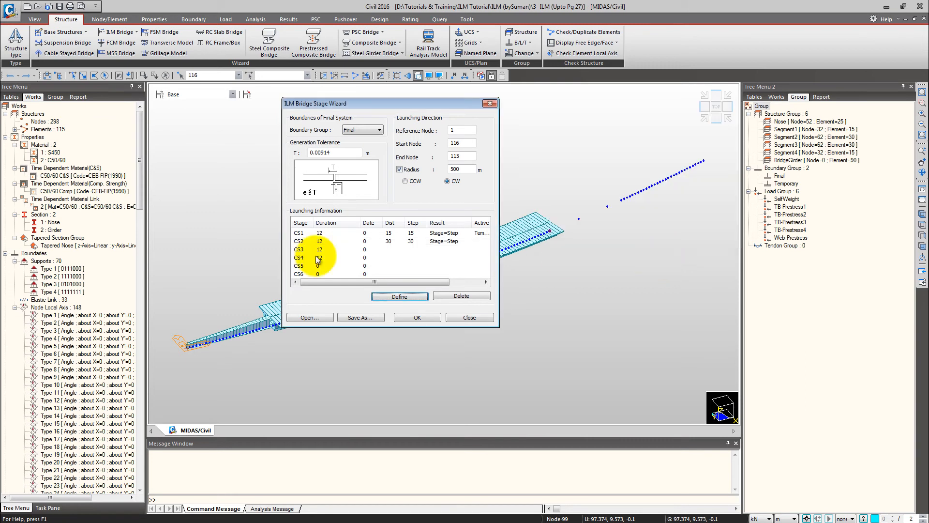
Define stage CS3 with a launching distance of 30 m and a step of 30, saving stage and step results.
click(318, 249)
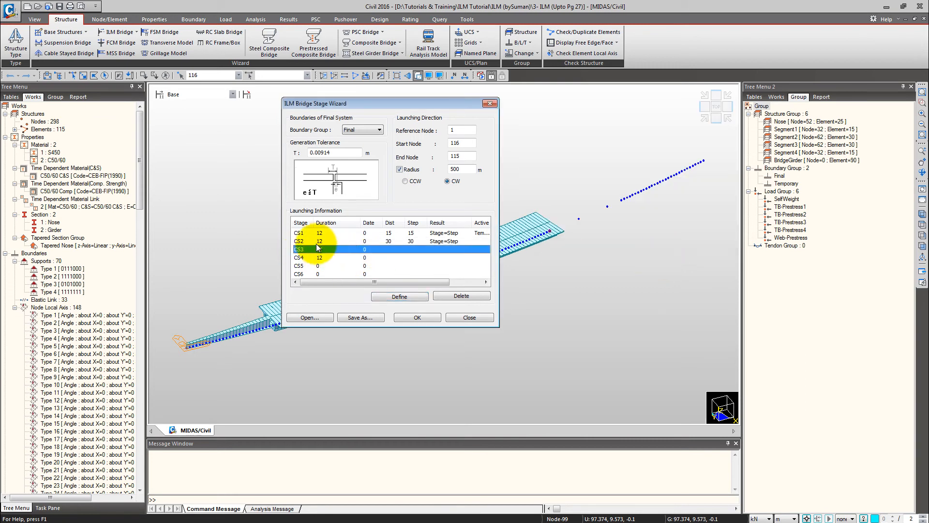
click(410, 297)
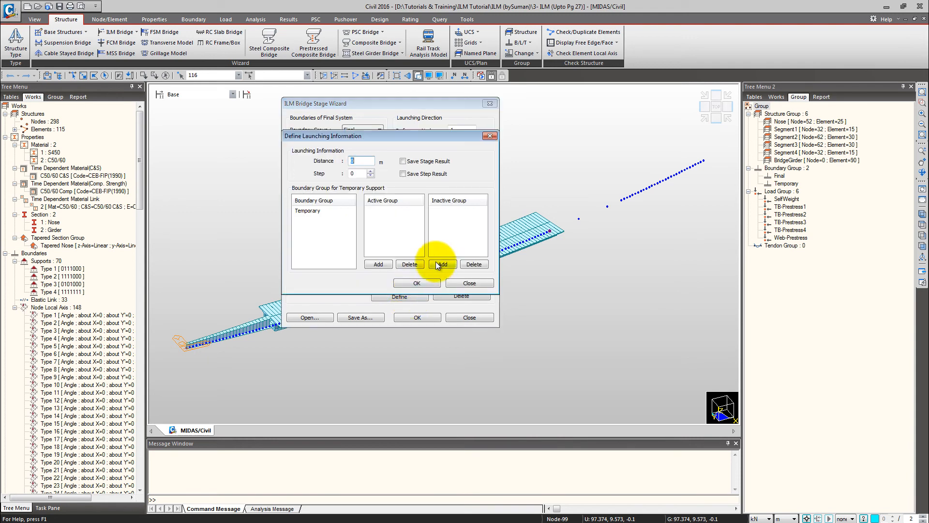
drag(469, 139, 620, 140)
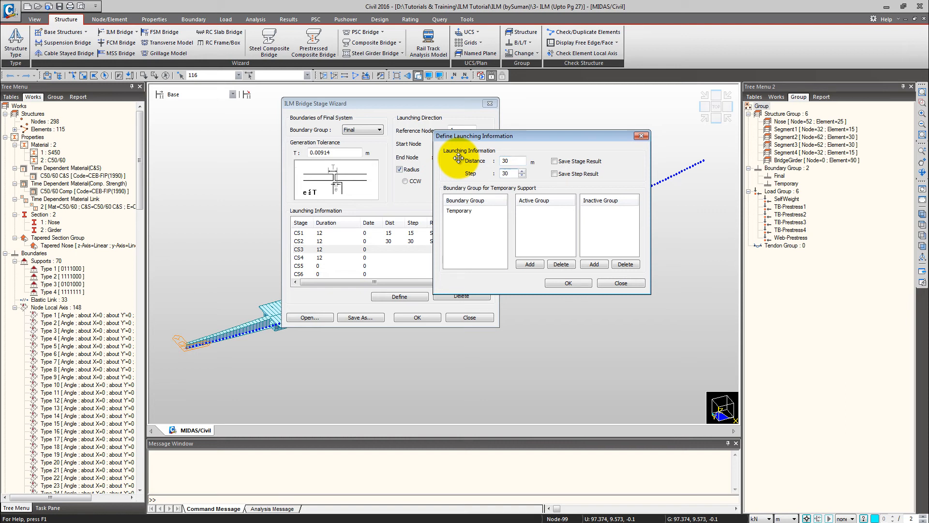
click(561, 162)
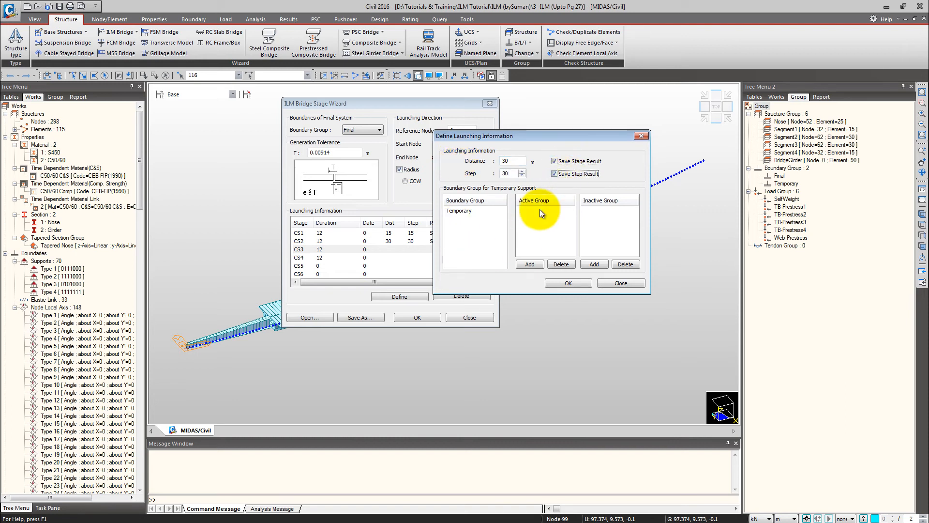
click(576, 284)
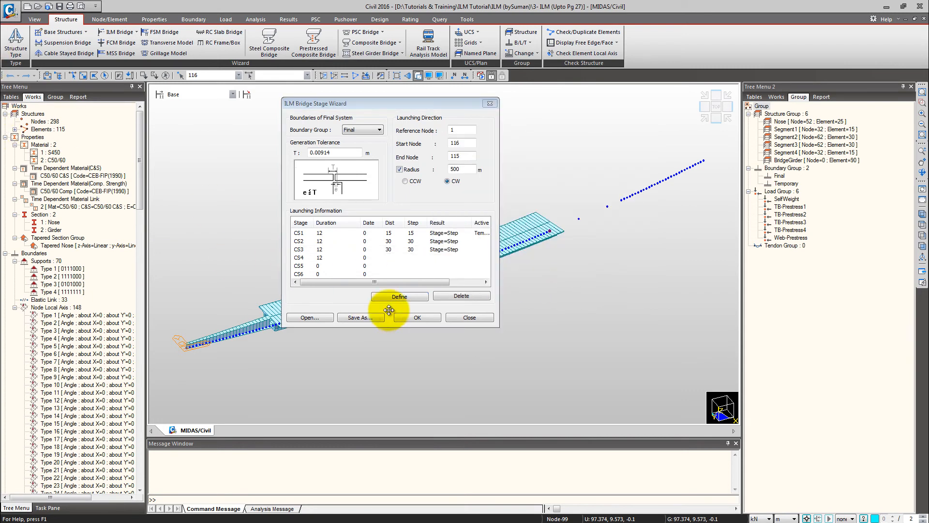
Define stage CS4 with a launching distance of 40 m and a step of 40, saving stage and step results.
click(344, 256)
click(408, 298)
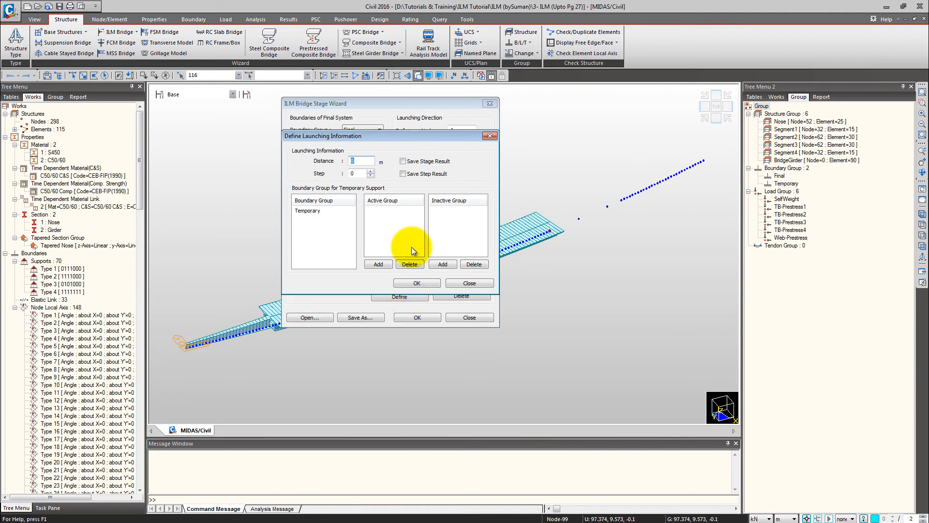
drag(420, 137, 632, 114)
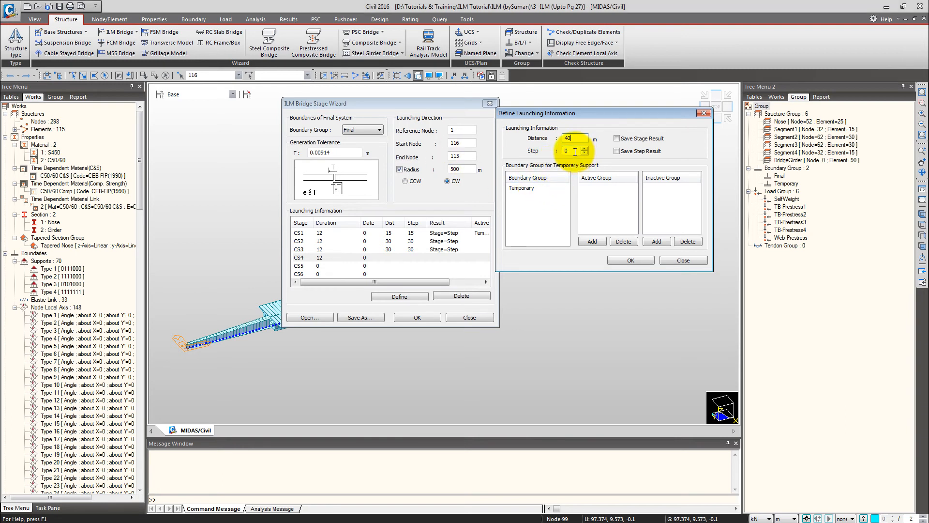
key(Tab)
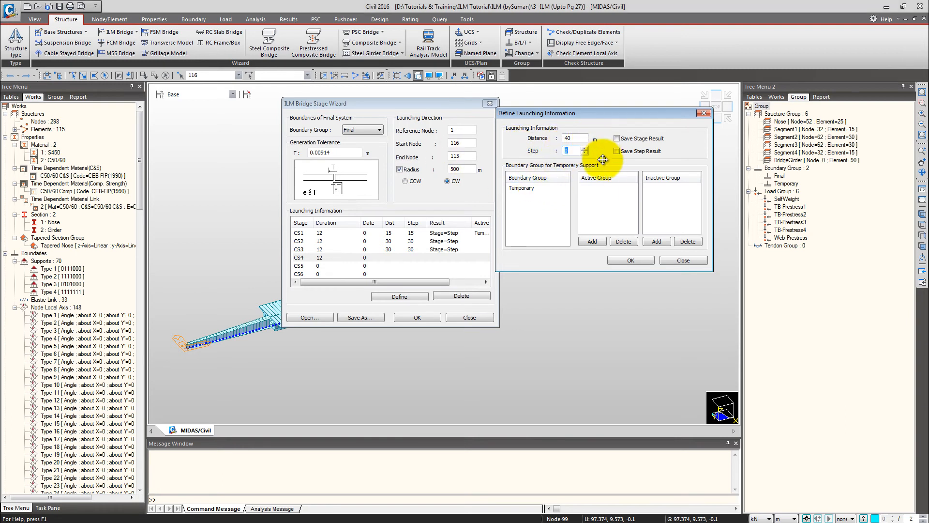
text(40)
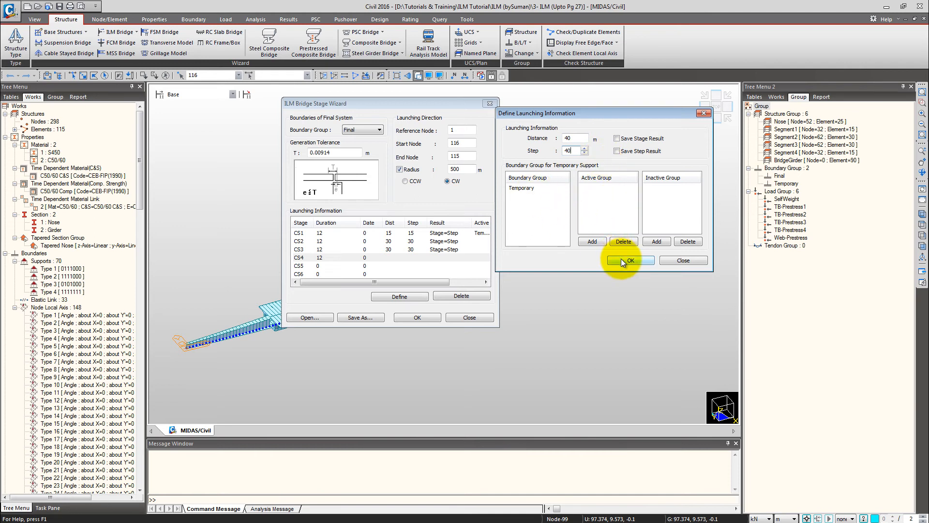
click(620, 139)
click(629, 151)
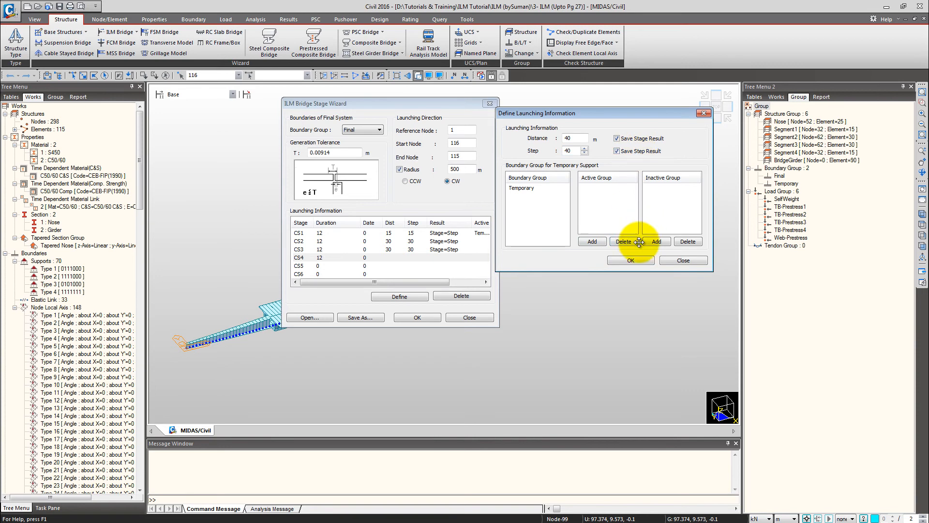
click(632, 259)
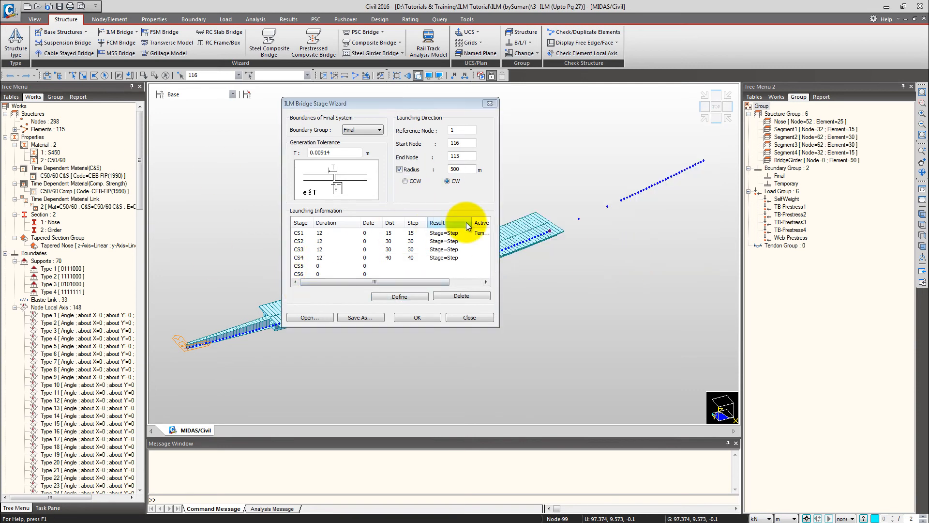
Define stage CS5 without any launching, saving stage and step results and making the Temporary boundary group inactive.
click(358, 266)
click(412, 296)
drag(388, 135, 571, 108)
click(585, 134)
click(585, 146)
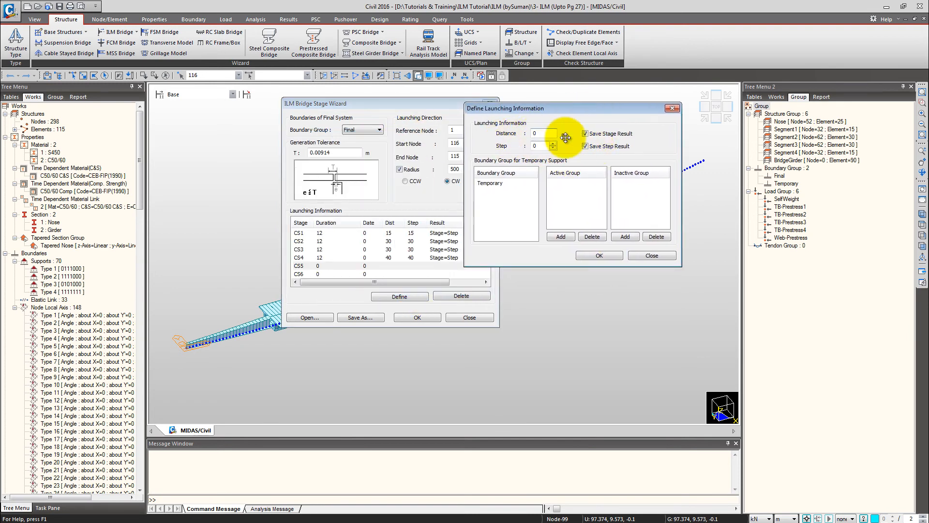
click(501, 183)
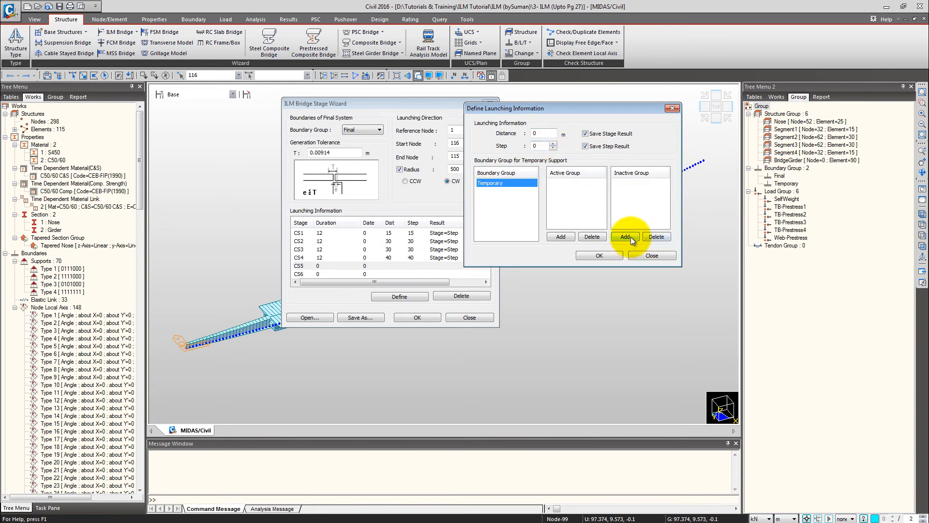
click(626, 236)
click(609, 258)
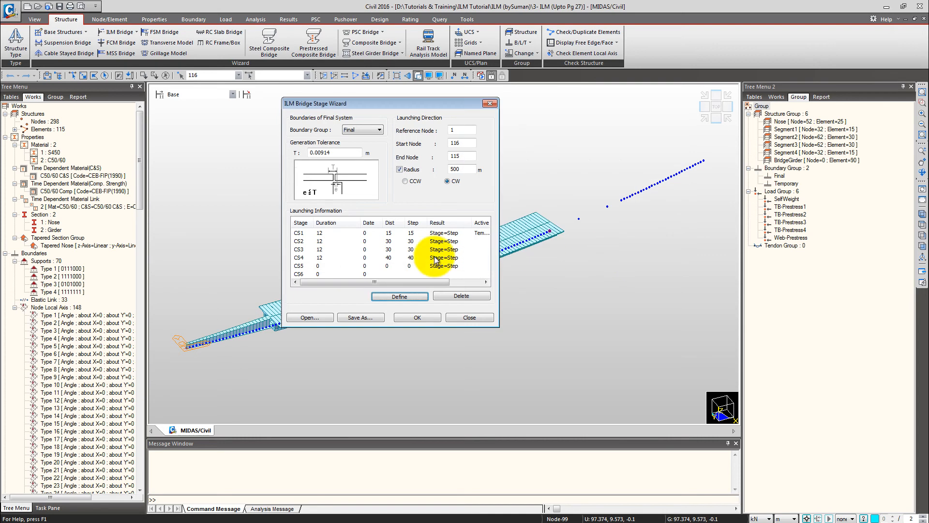
Define stage CS6 without any launching, saving stage and step results.
click(349, 274)
click(384, 297)
drag(443, 108, 675, 116)
drag(538, 117, 487, 108)
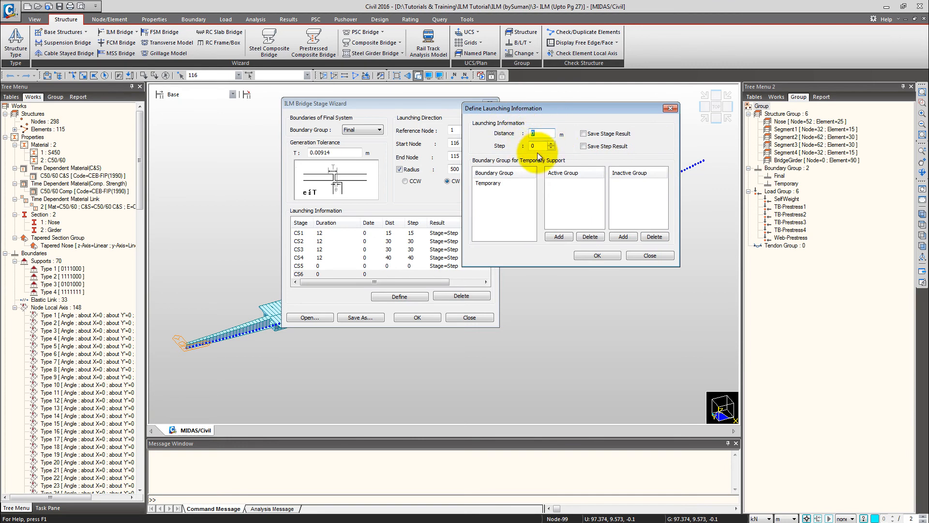
click(593, 147)
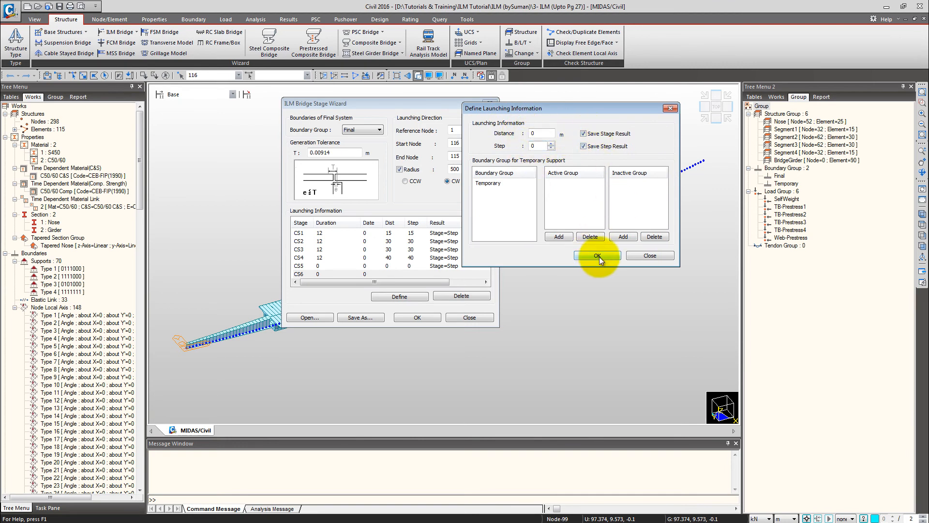
click(598, 256)
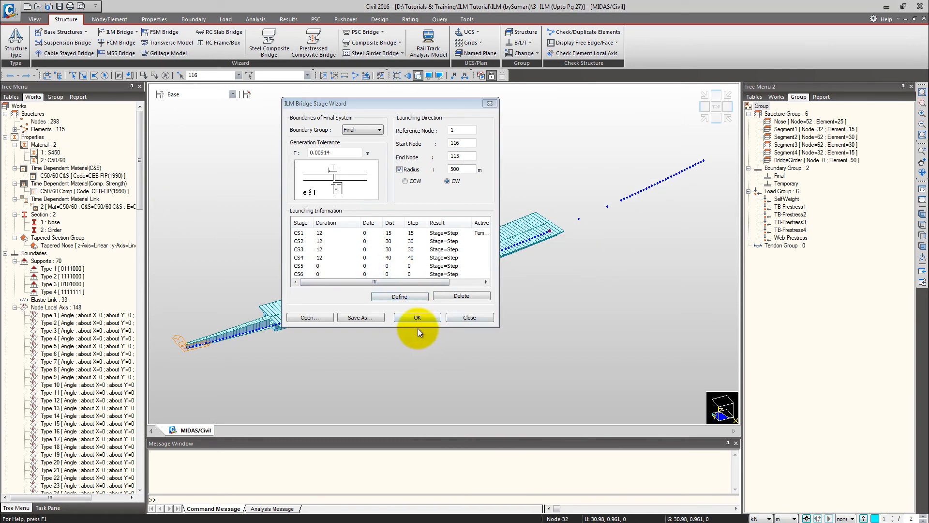
Save the stage wizard data as "ILM stage 2" and generate the construction stages of the bridge.
click(360, 317)
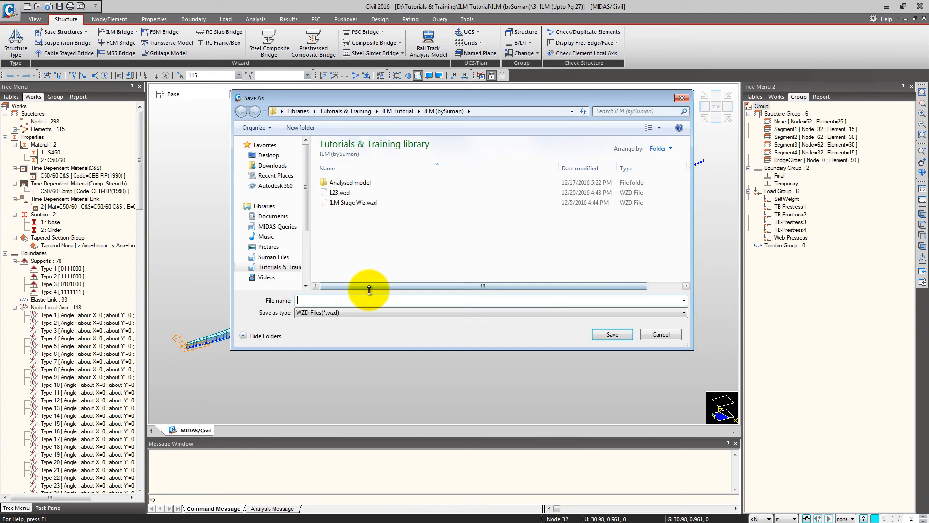
text(ILM st)
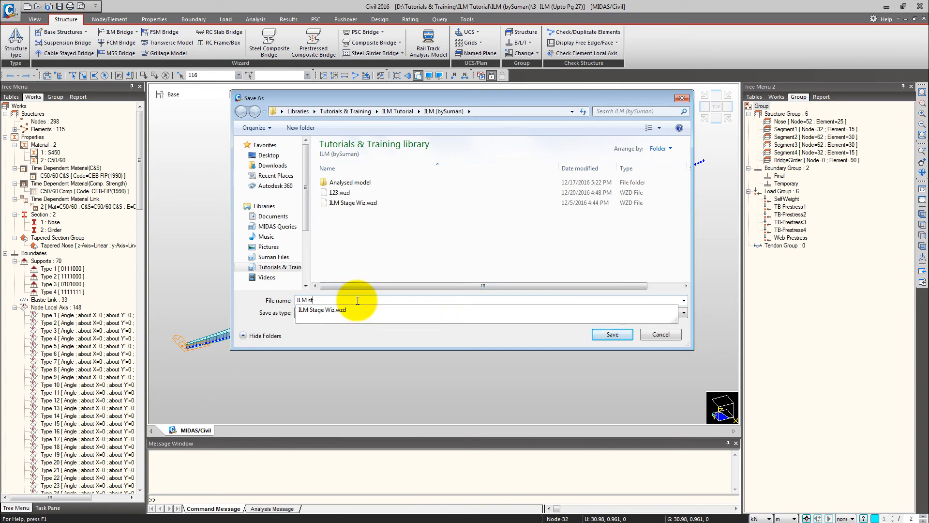
text(age 1)
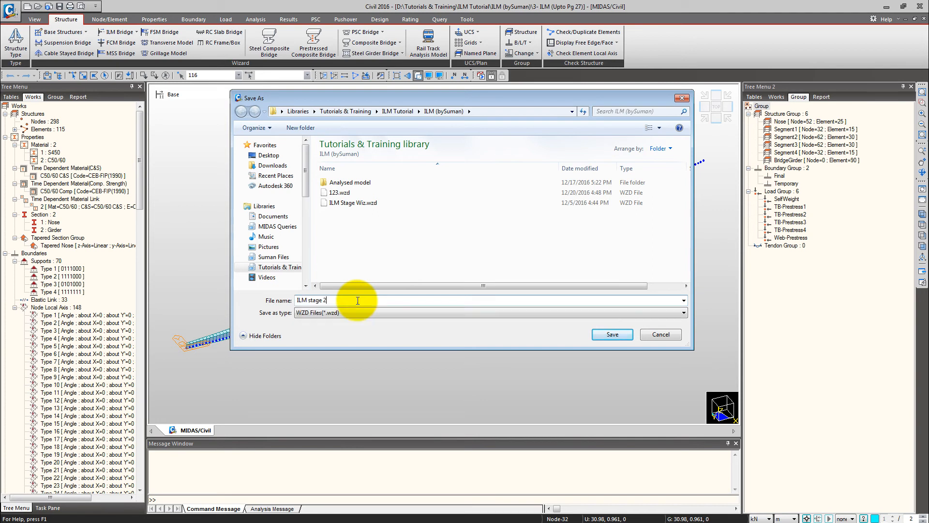
key(Return)
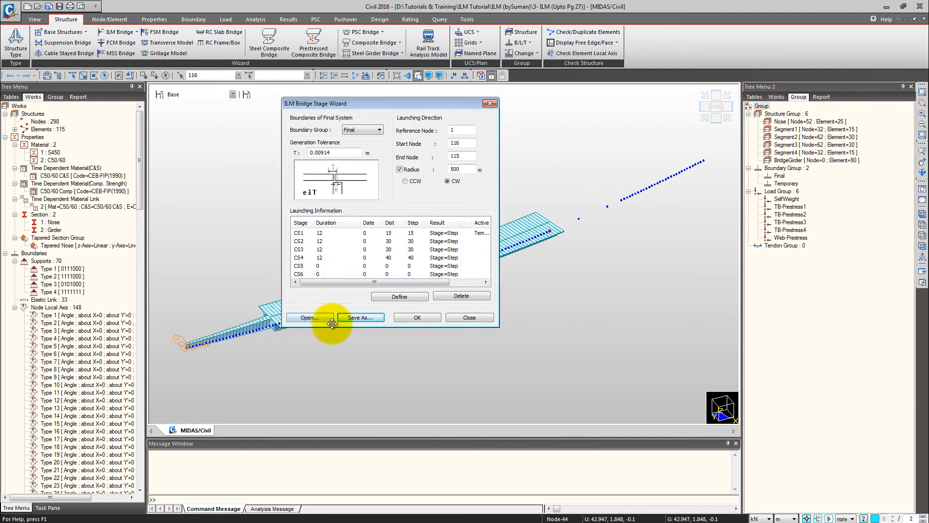
click(431, 316)
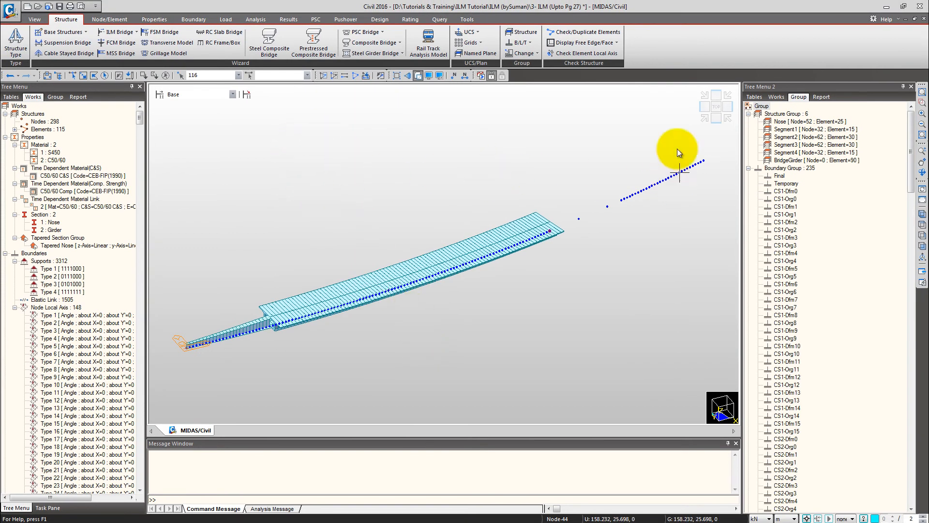
Show the bridge in front view and look through the list of generated construction stages.
click(717, 118)
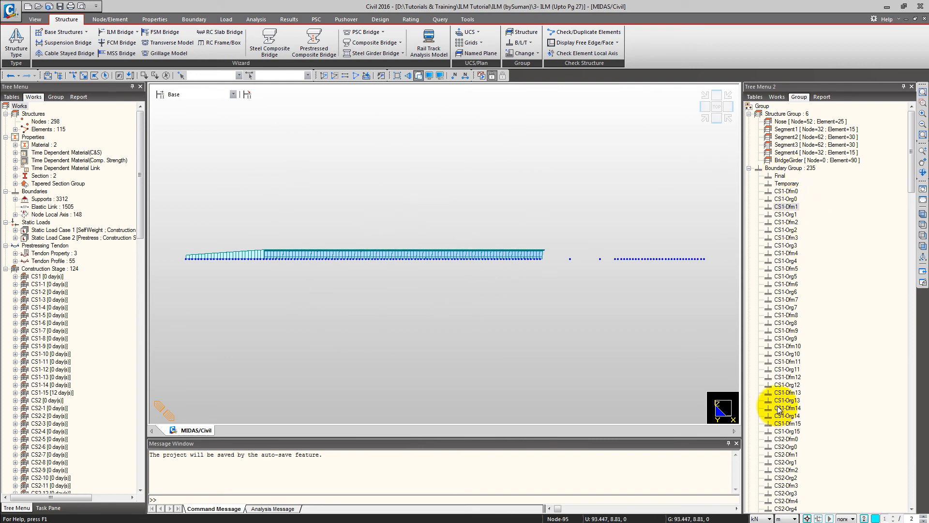
click(190, 94)
mouse_move(233, 116)
mouse_down()
mouse_move(234, 133)
mouse_move(234, 116)
mouse_up()
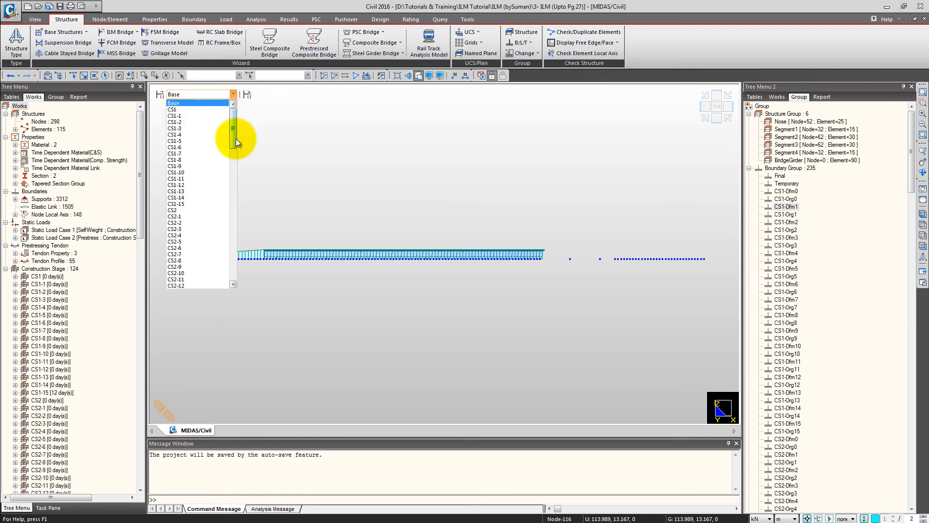
mouse_move(235, 124)
mouse_down()
mouse_move(228, 202)
mouse_move(237, 247)
mouse_move(235, 130)
mouse_move(232, 244)
mouse_move(208, 284)
mouse_move(196, 283)
mouse_move(233, 249)
mouse_move(228, 115)
mouse_up()
click(303, 130)
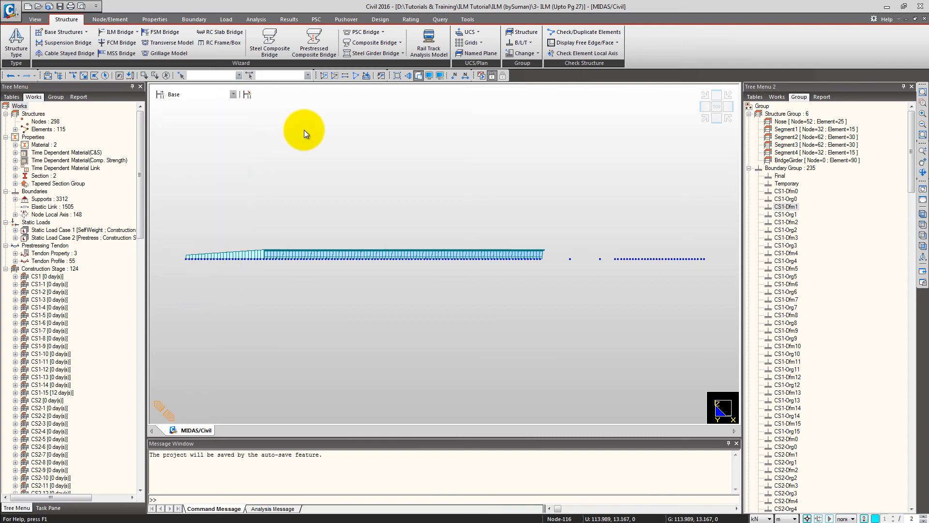
Turn on the display of all boundary and load items in the model view.
click(429, 76)
click(446, 118)
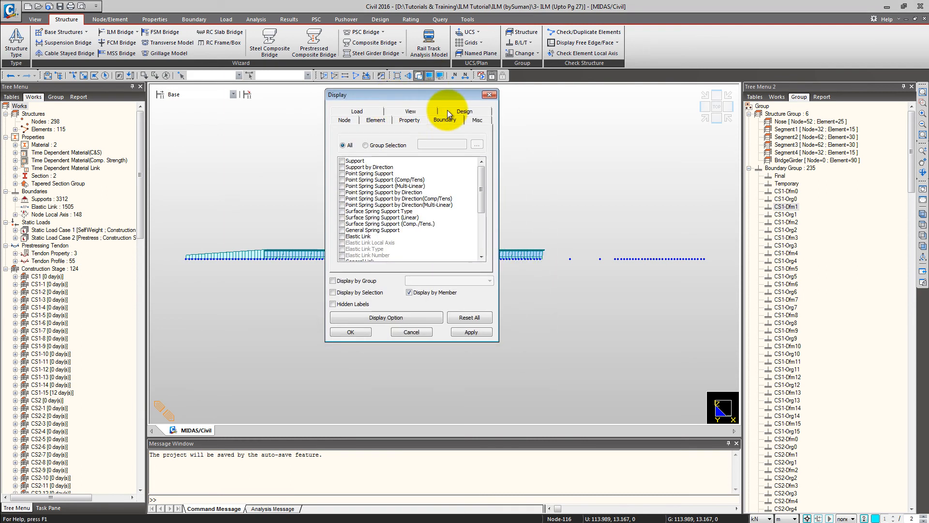
drag(353, 176, 338, 255)
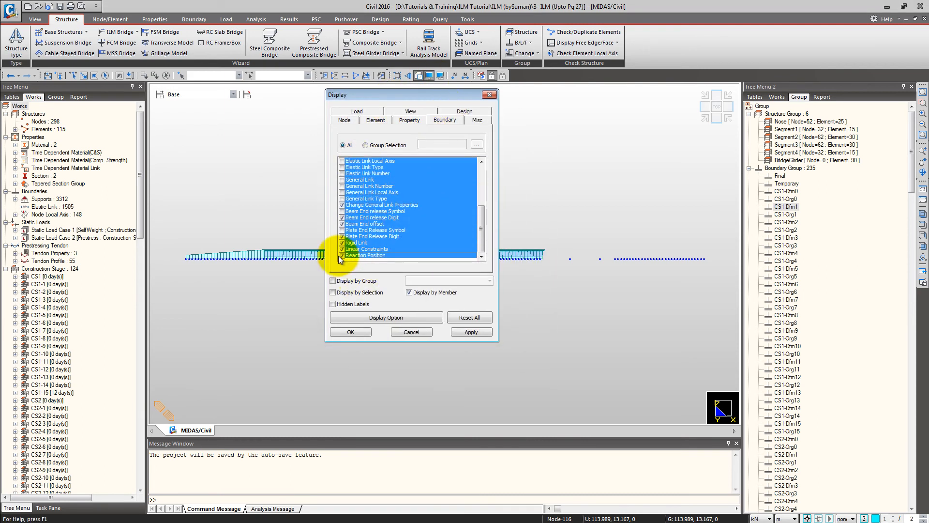
click(356, 112)
click(357, 183)
drag(357, 186, 347, 276)
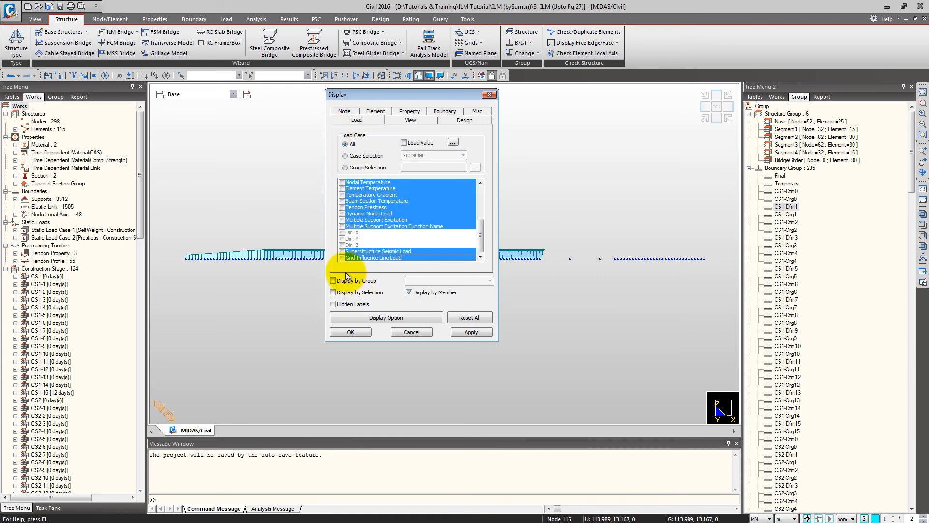
click(359, 333)
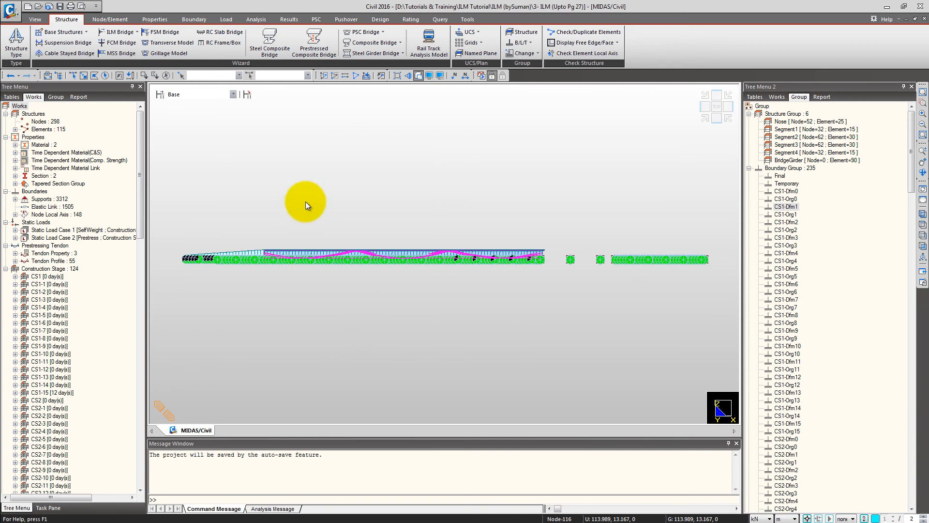
Show construction stage CS1 and examine the supports and elastic links beneath the first segment up close.
click(205, 94)
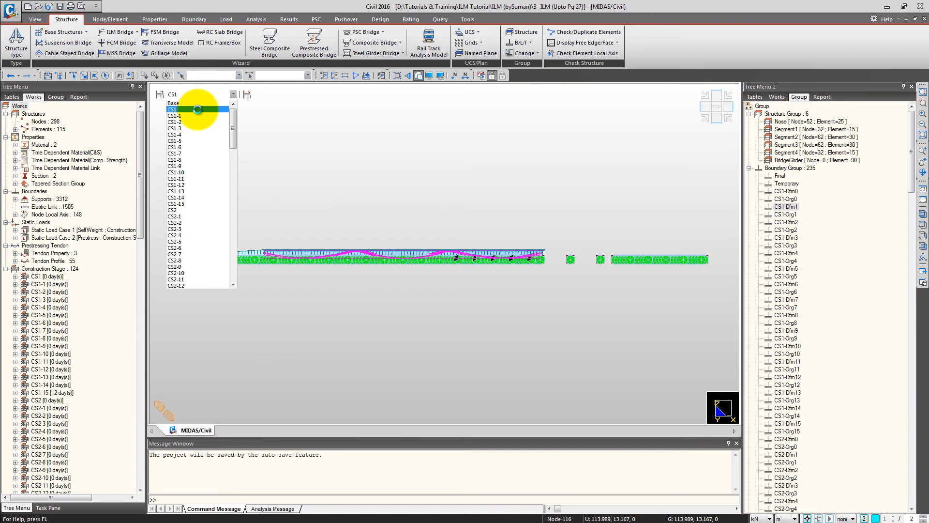
click(197, 110)
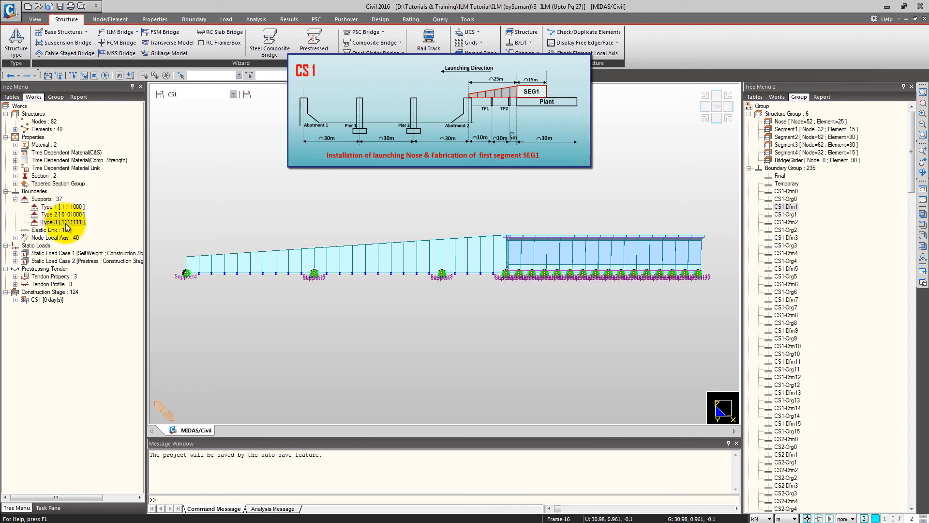
click(922, 104)
drag(507, 259, 603, 335)
drag(458, 134, 569, 275)
middle_drag(463, 229, 533, 356)
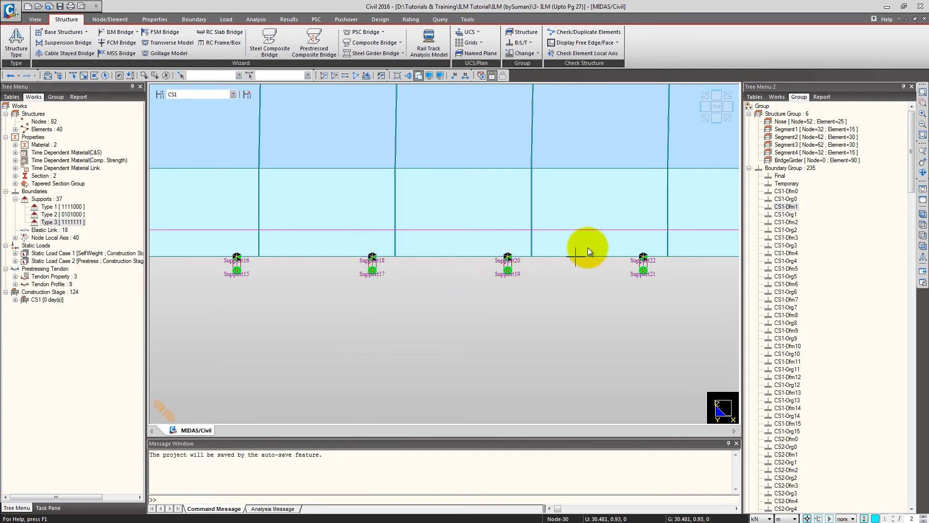
click(923, 103)
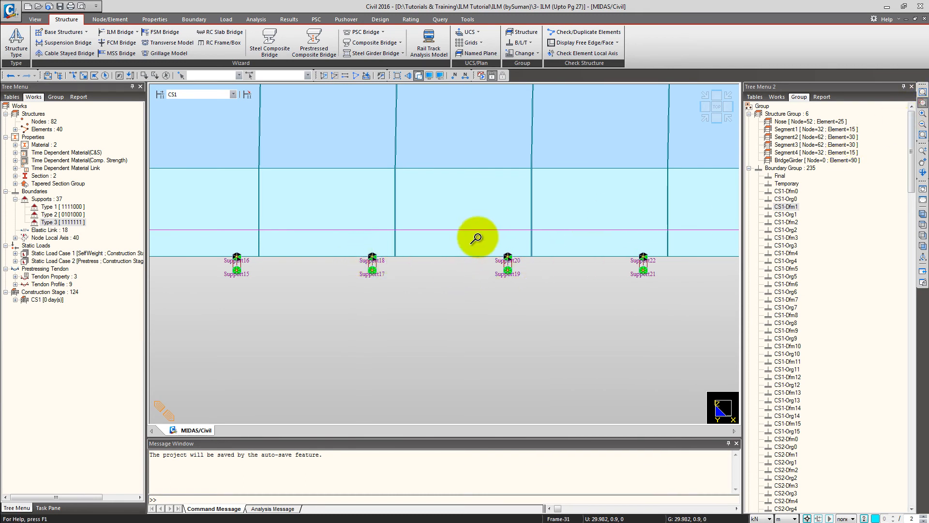
drag(477, 237, 639, 340)
middle_drag(417, 236, 628, 299)
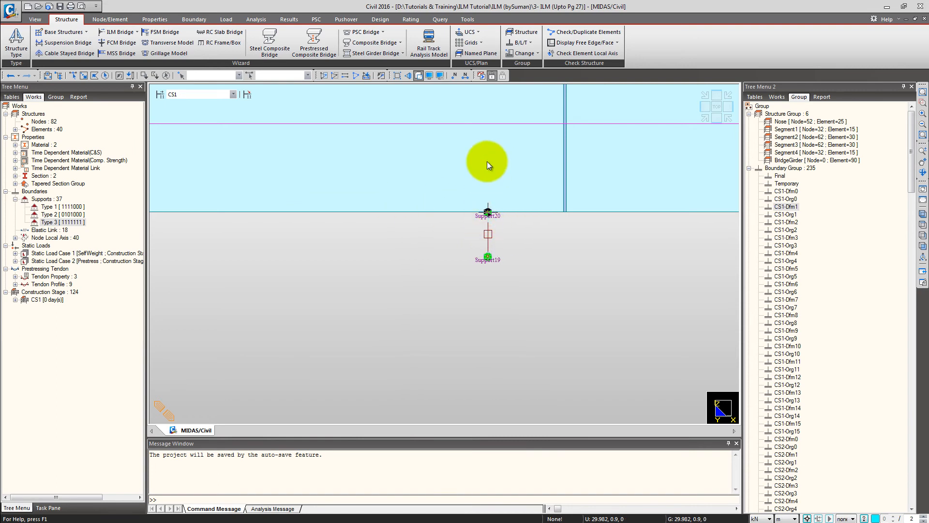
Examine the CS1 nose, segment and support arrangement in an oblique view, finishing in the front view.
click(707, 119)
ctrl+middle_drag(604, 264, 513, 253)
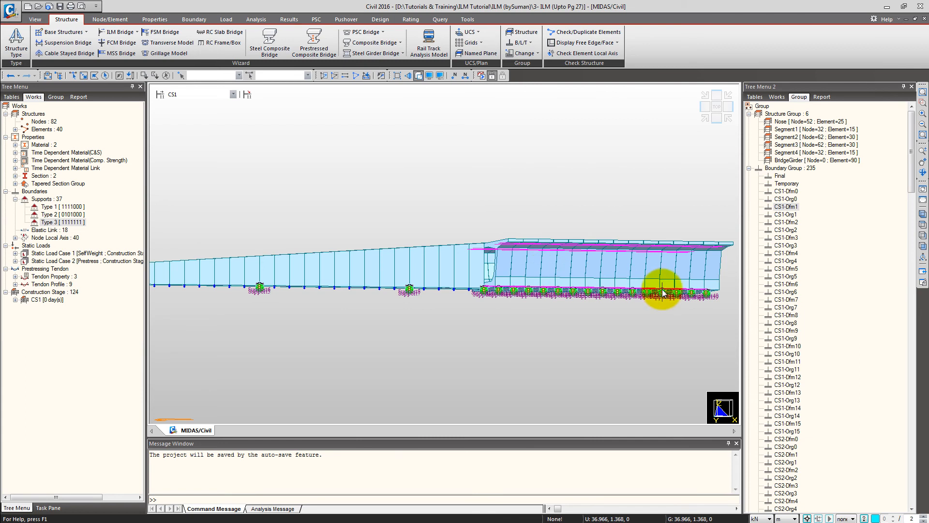
ctrl+middle_drag(571, 280, 600, 257)
click(715, 121)
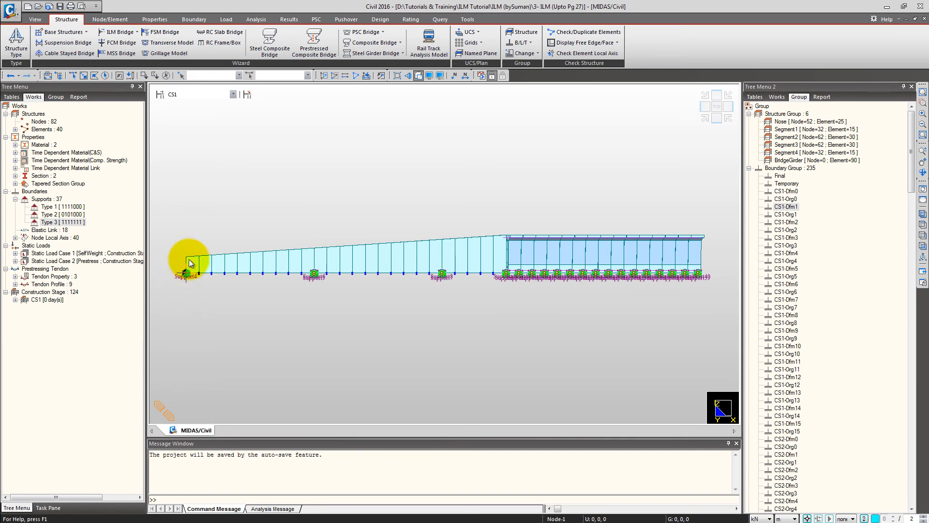
Show launching stages CS1-1, CS1-2 and CS1-5 in turn to examine how the supports shift along the girder.
click(184, 94)
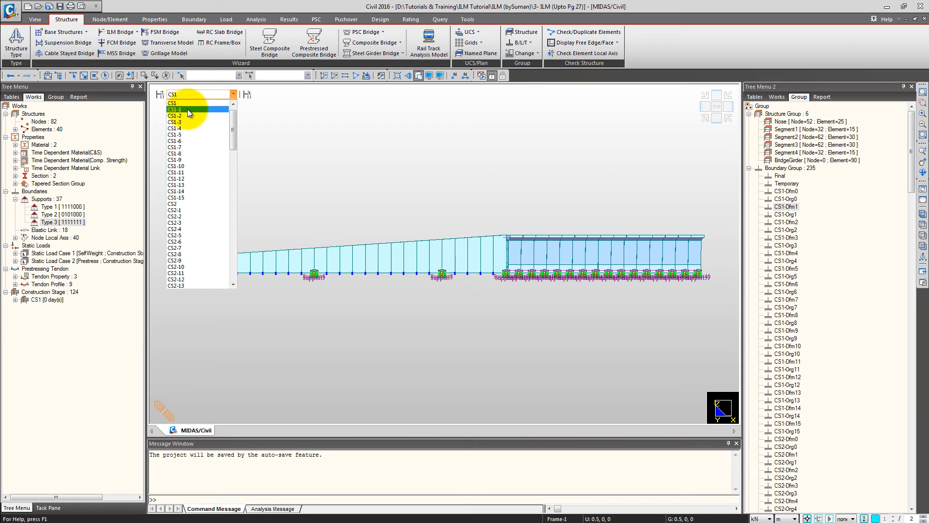
click(188, 109)
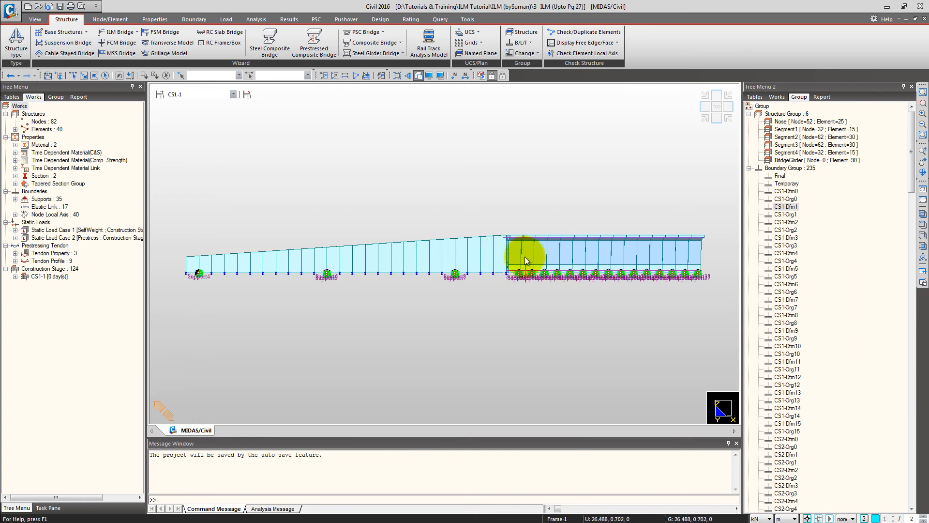
click(202, 95)
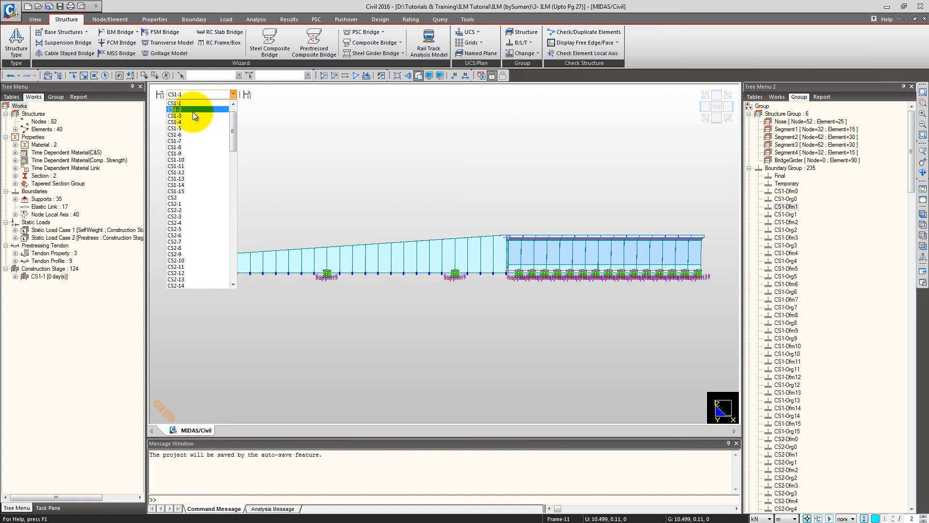
click(192, 111)
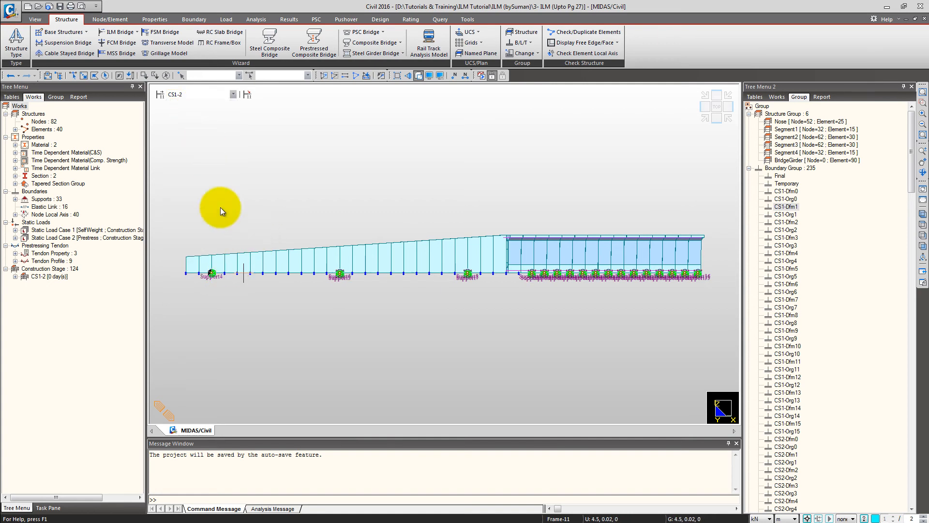
click(199, 96)
click(199, 96)
click(199, 96)
click(198, 96)
click(202, 93)
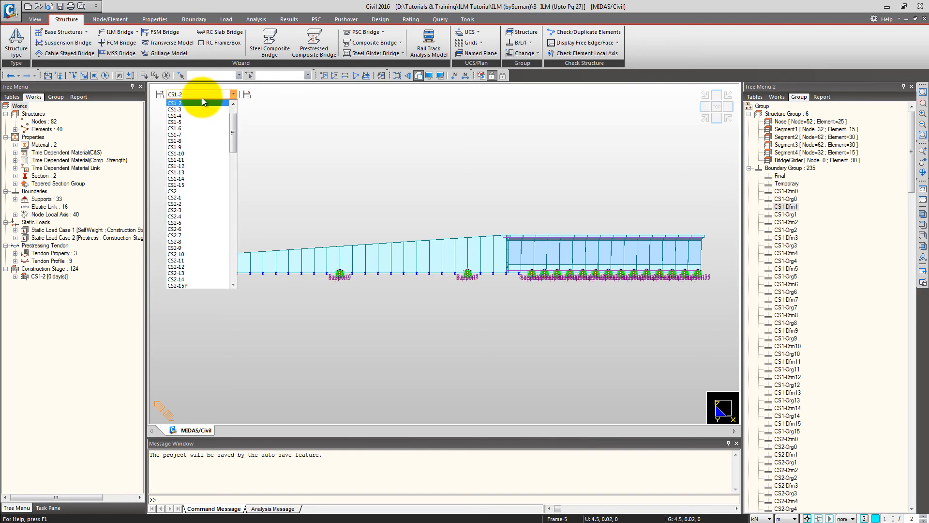
click(196, 121)
Show stages CS1-6, CS1-9, CS1-15 and CS2 in turn to follow the launch up to the second segment.
click(205, 94)
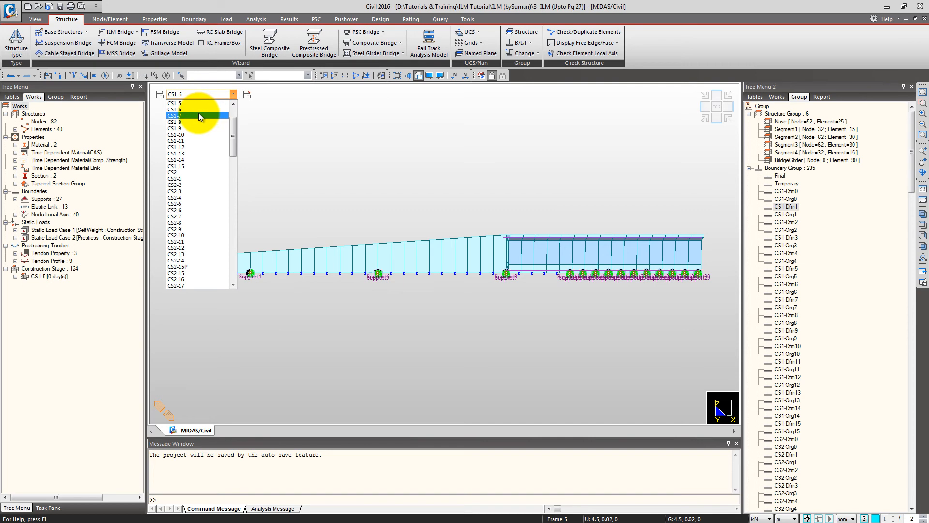
click(201, 109)
click(214, 91)
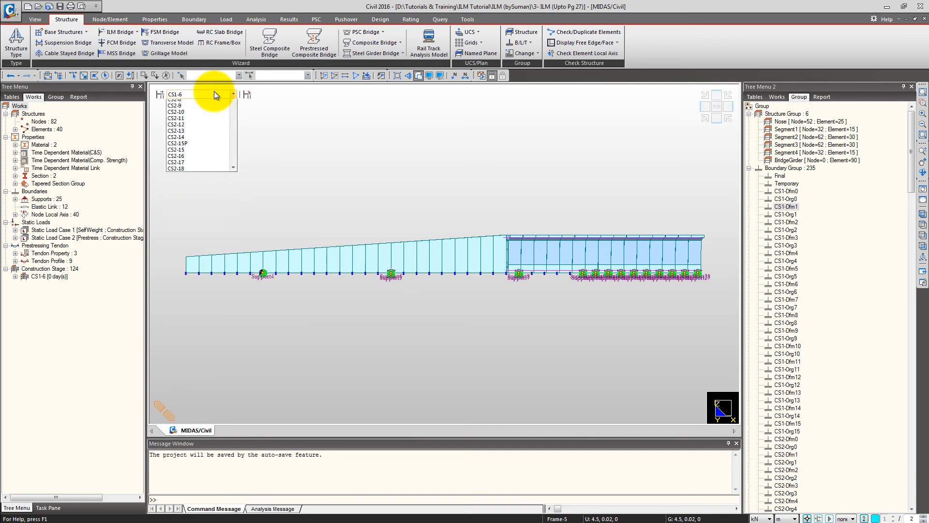
click(203, 121)
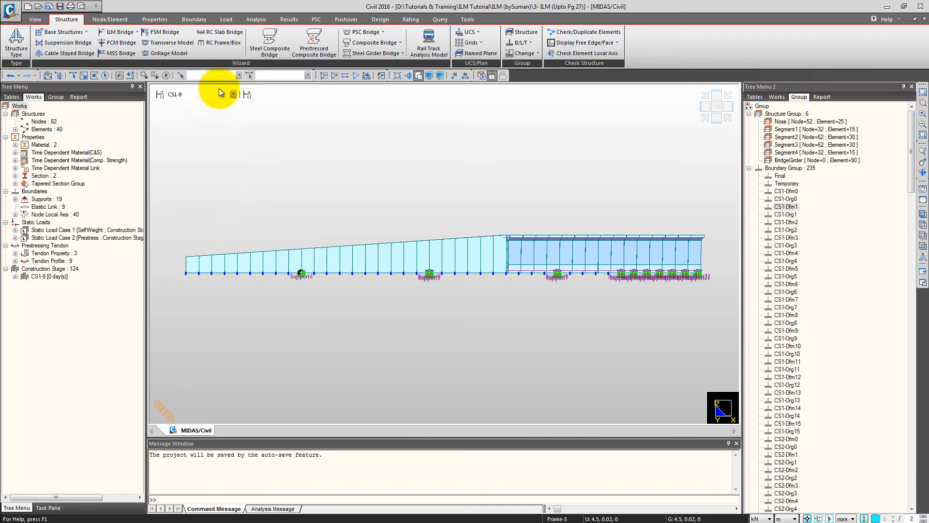
click(218, 95)
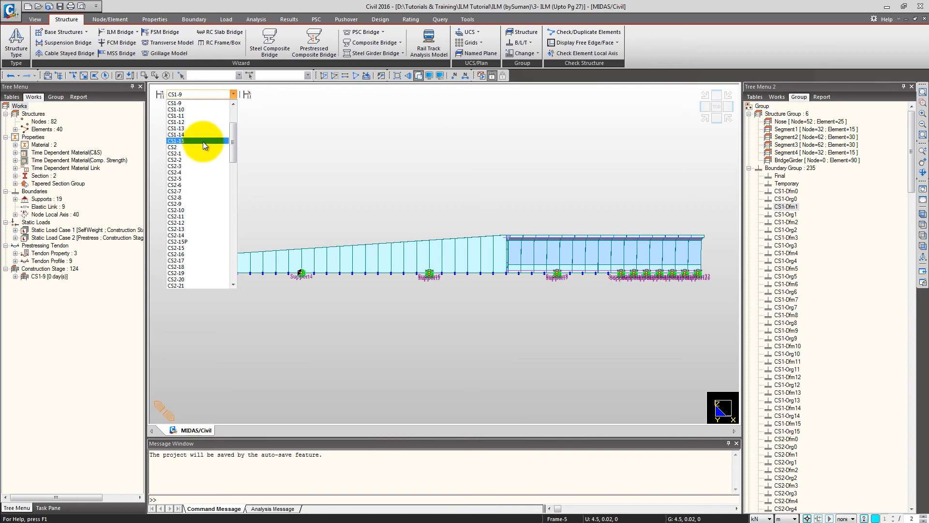
click(202, 141)
click(209, 95)
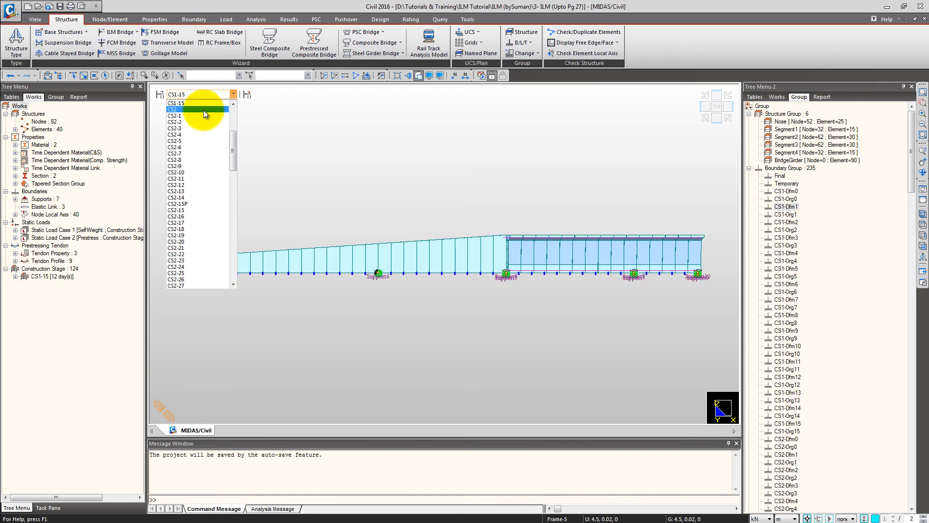
click(202, 109)
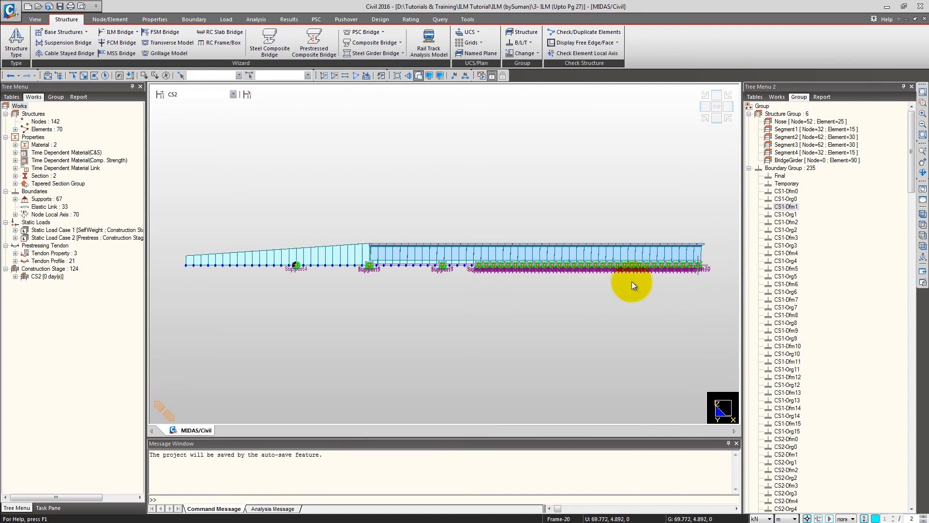
Show stages CS2-1 and CS2-30 in turn to follow the supports through the launch of the second segment.
click(208, 94)
click(206, 93)
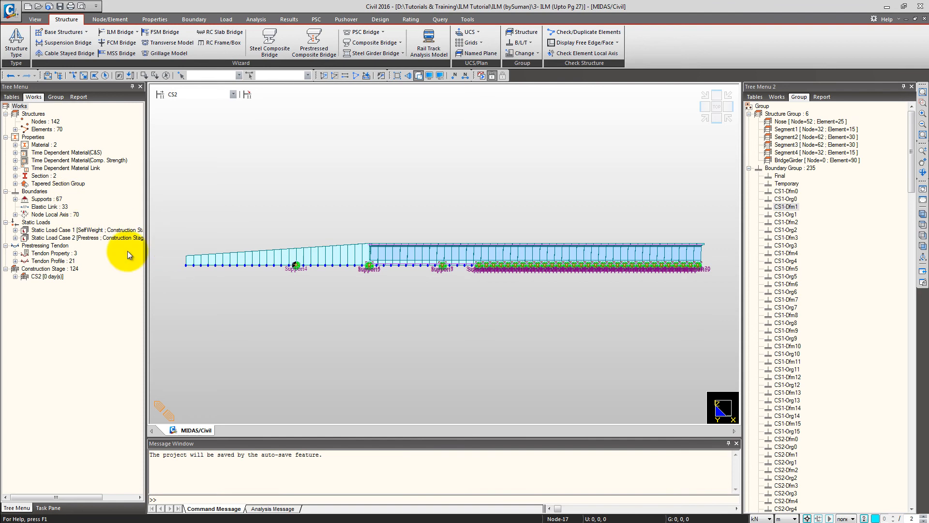
click(210, 95)
click(210, 95)
click(210, 95)
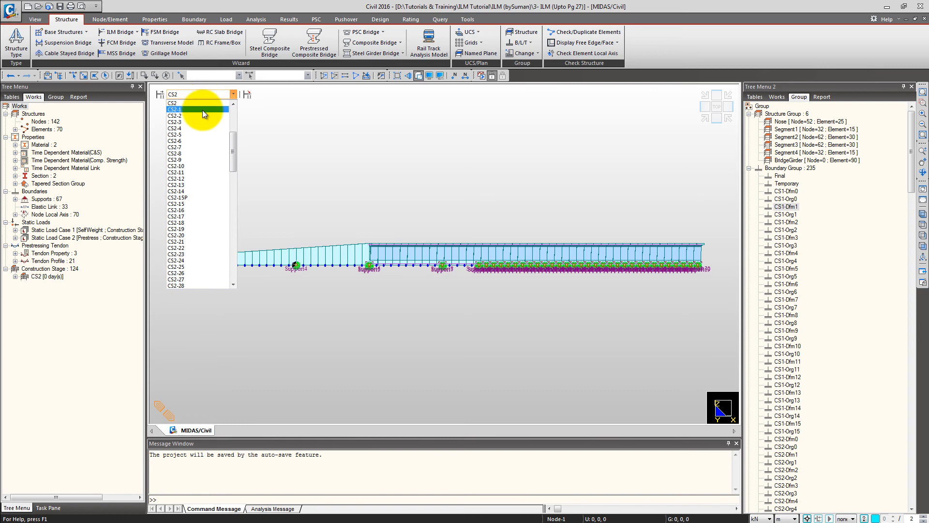
click(202, 109)
click(208, 95)
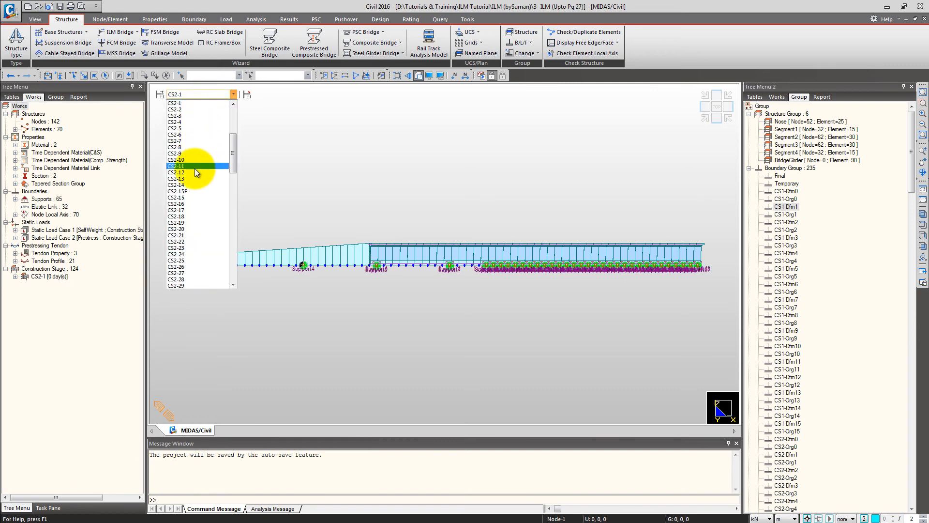
drag(233, 141, 233, 159)
click(201, 209)
Show stage CS3 and examine the girder with the third segment in an oblique view.
click(220, 96)
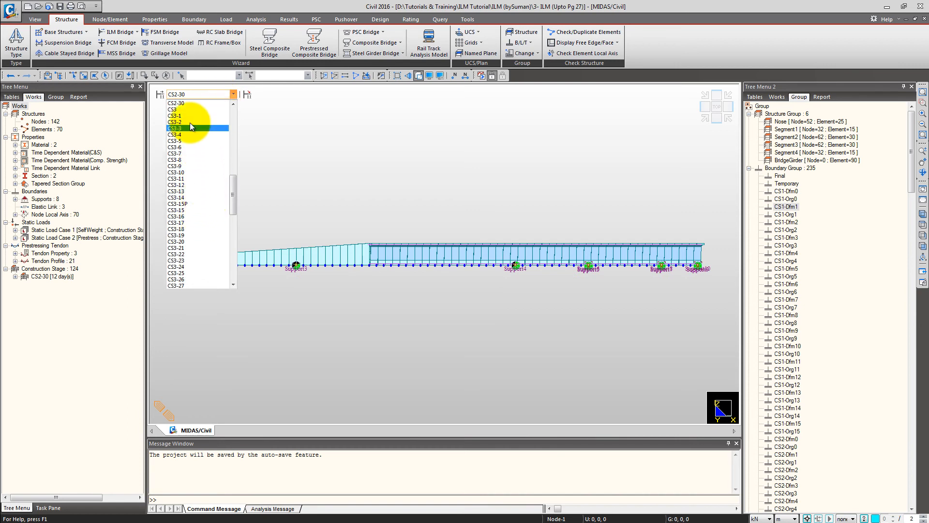
click(192, 110)
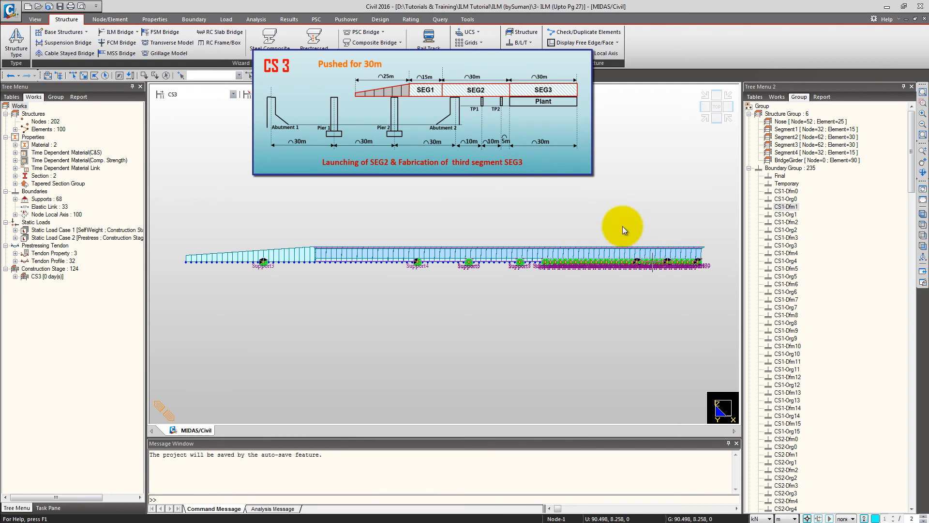
ctrl+middle_drag(487, 197, 498, 251)
ctrl+middle_drag(633, 253, 455, 247)
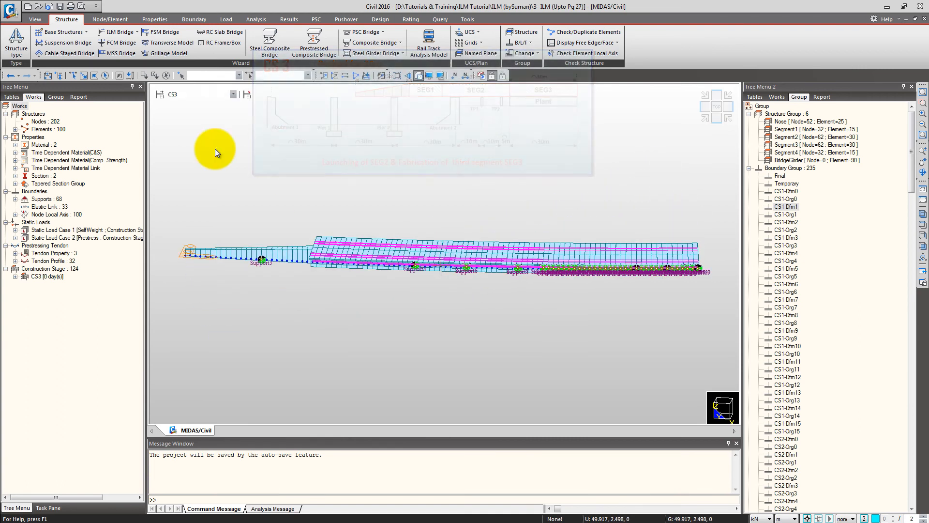
Show stages CS3-1 and CS3-30 in turn and examine the shifted supports from a tilted angle.
click(197, 94)
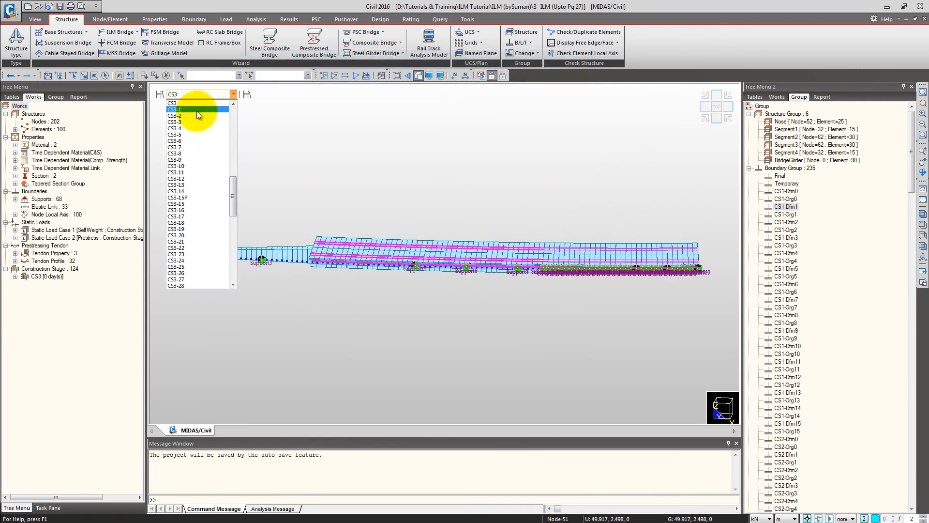
click(196, 112)
click(220, 94)
drag(234, 191, 234, 207)
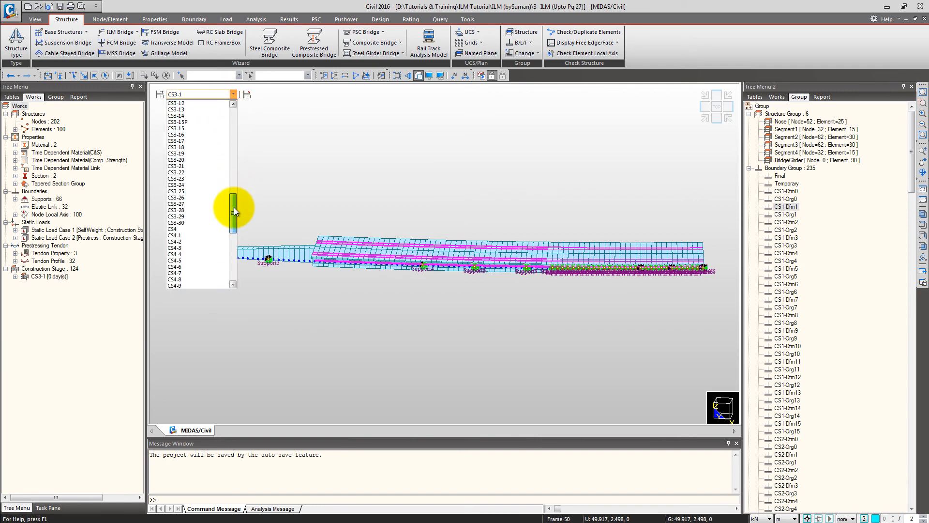
click(193, 223)
ctrl+middle_drag(560, 269, 537, 245)
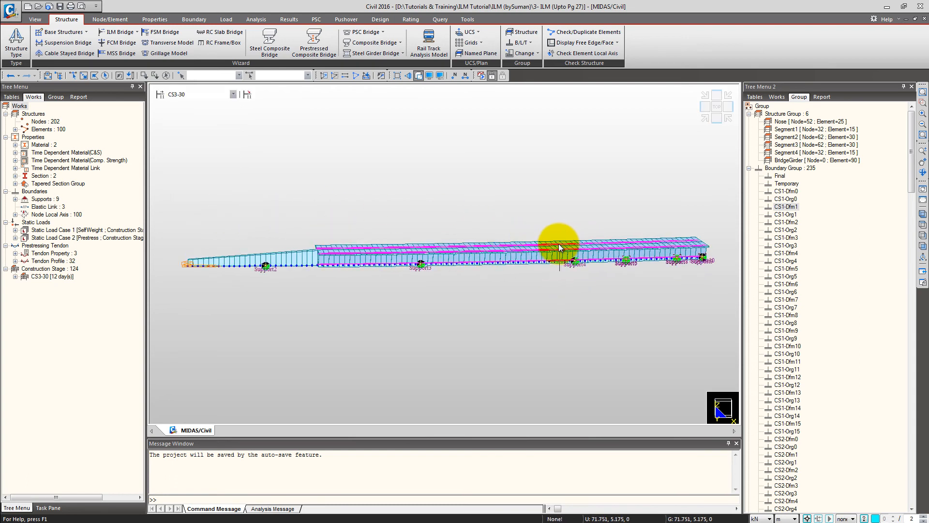
Show stage CS4 and examine the girder with the last segment from an oblique angle.
click(201, 95)
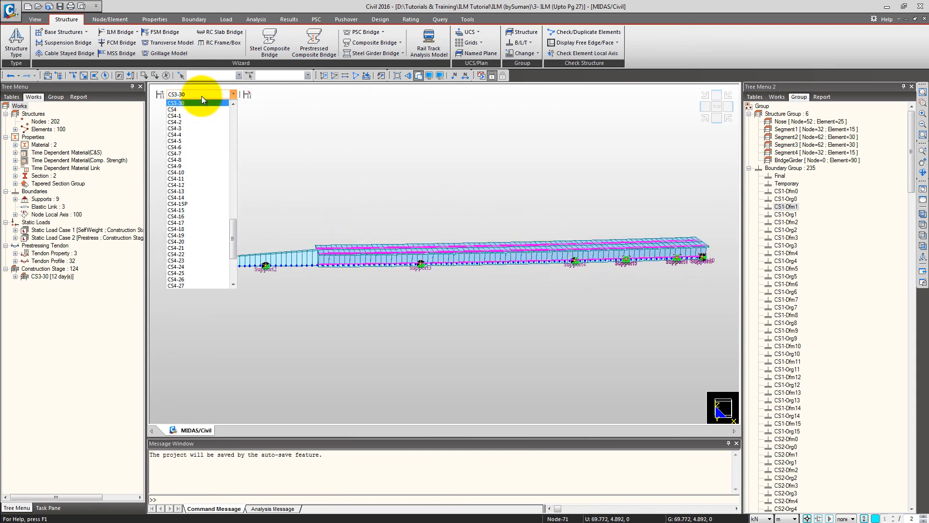
click(196, 109)
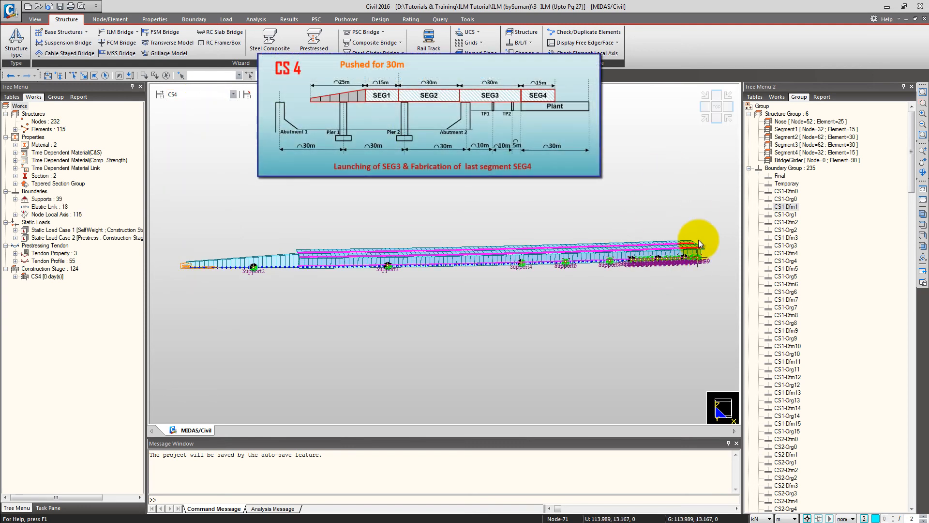
mouse_move(543, 253)
ctrl+middle_down()
mouse_move(544, 245)
mouse_move(554, 262)
ctrl+middle_up()
ctrl+middle_drag(648, 243, 666, 223)
Show launching stage CS4-30 and check the support positions in the front view.
click(196, 93)
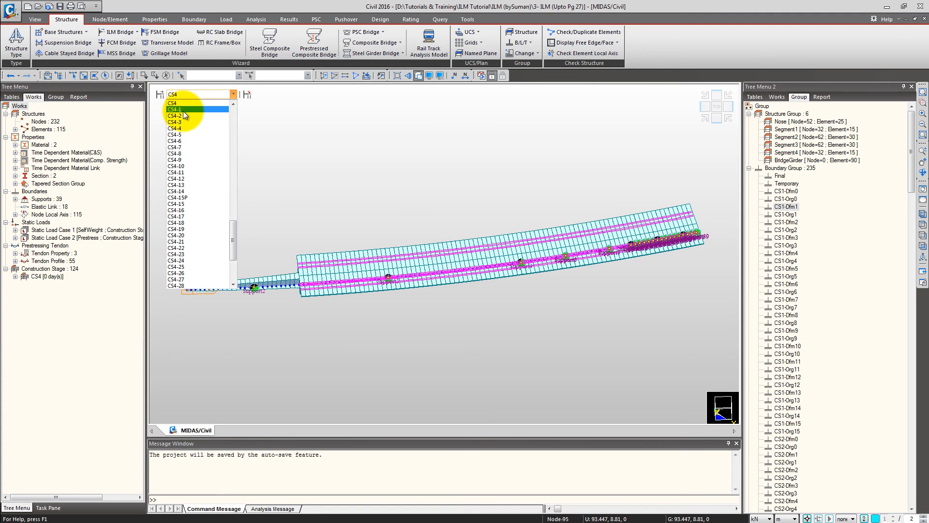
drag(233, 231, 231, 249)
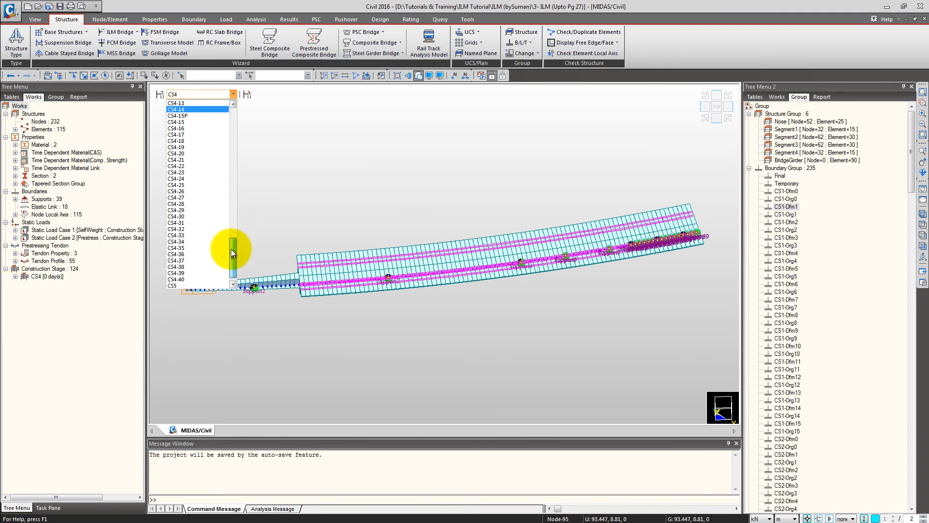
click(199, 216)
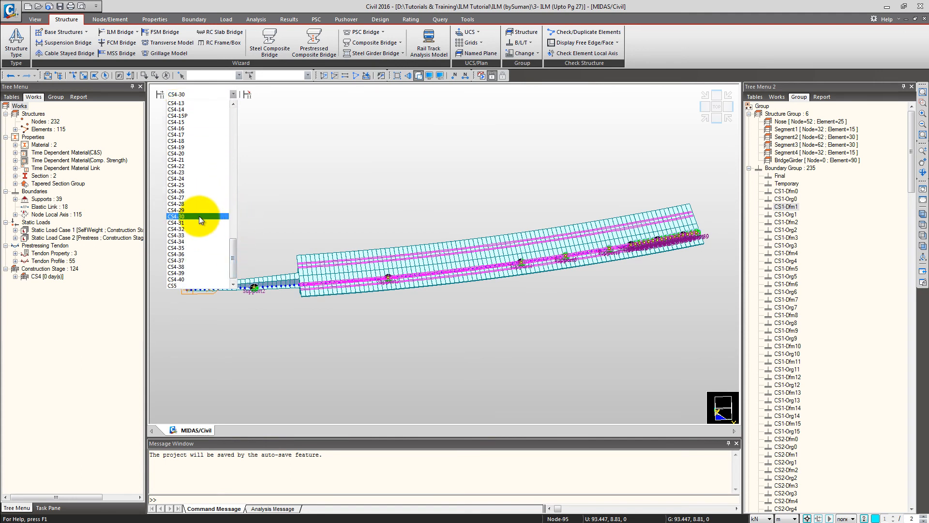
click(717, 121)
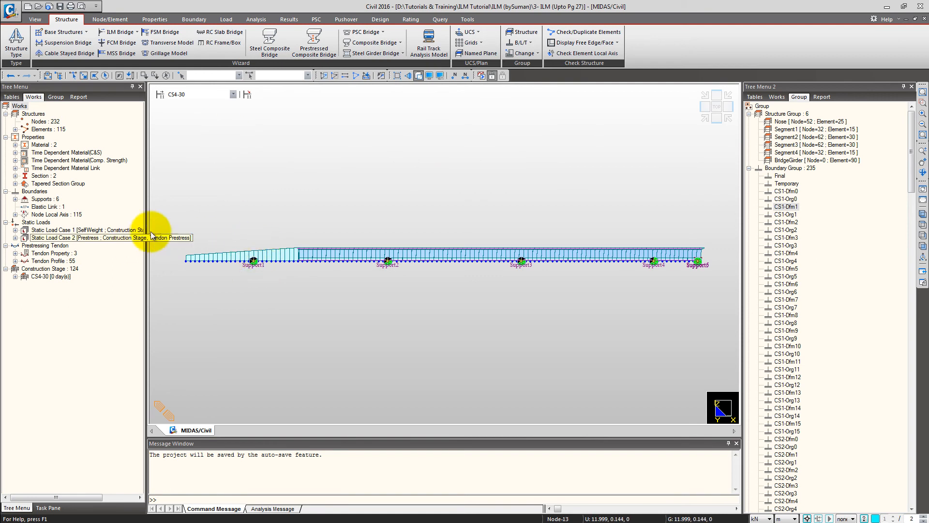
Show stages CS4-37, CS4-40 and CS5 in turn to check the end of the launch and the final tendons.
click(205, 95)
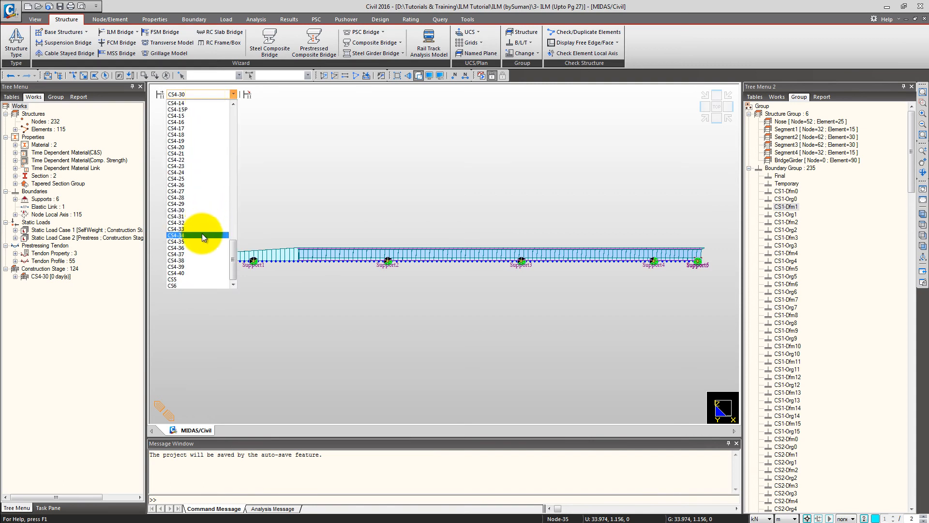
click(187, 255)
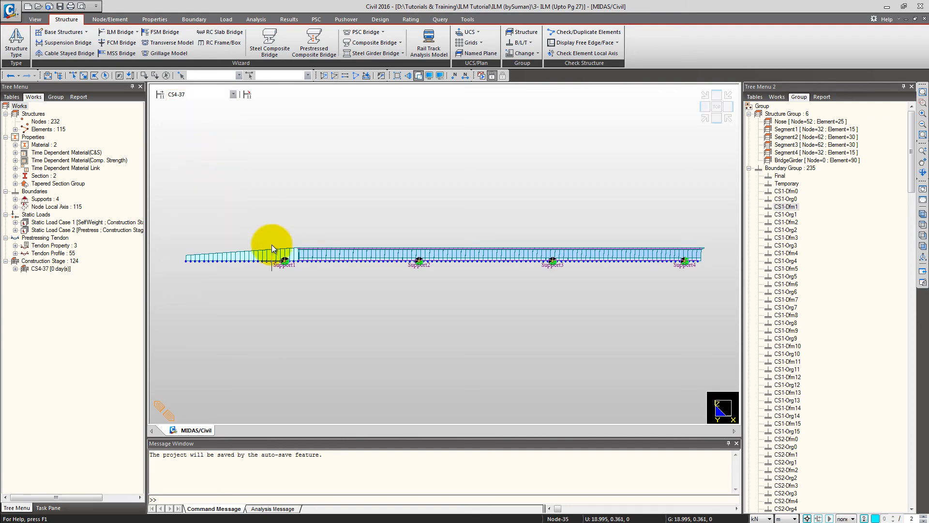
click(198, 94)
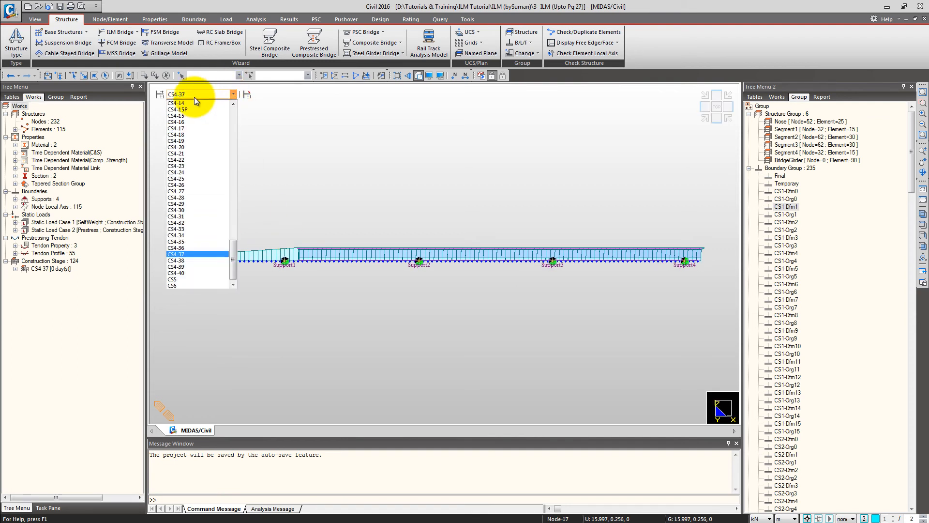
click(206, 273)
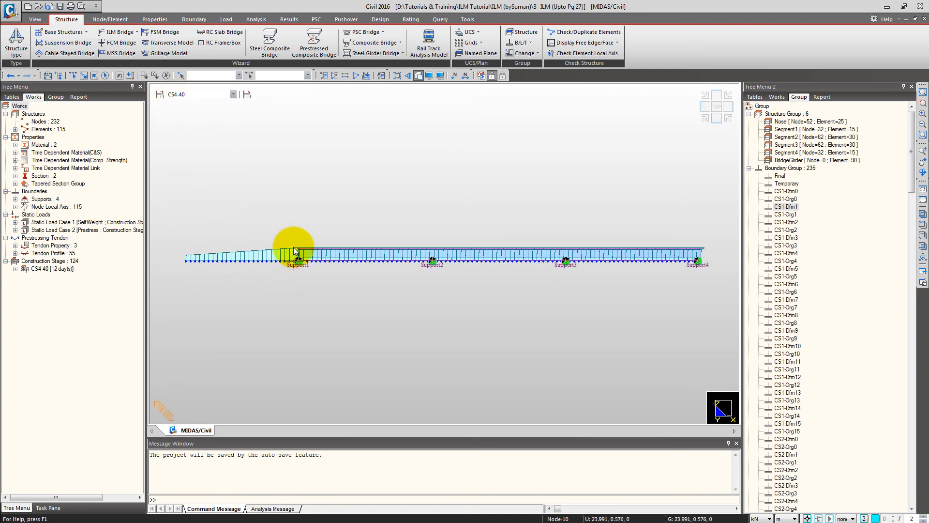
click(213, 94)
click(197, 276)
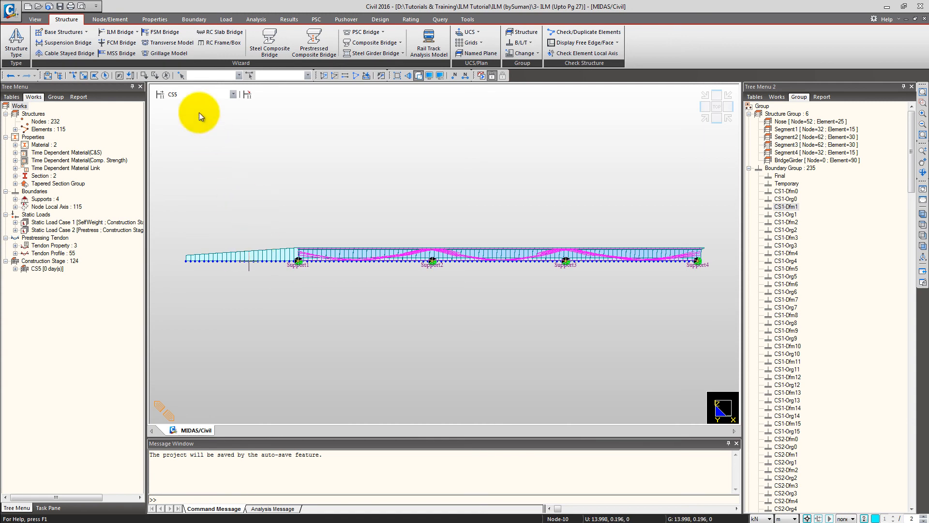
Return the model to the Base stage and reset all display options to hide the boundary and tendon symbols.
click(198, 96)
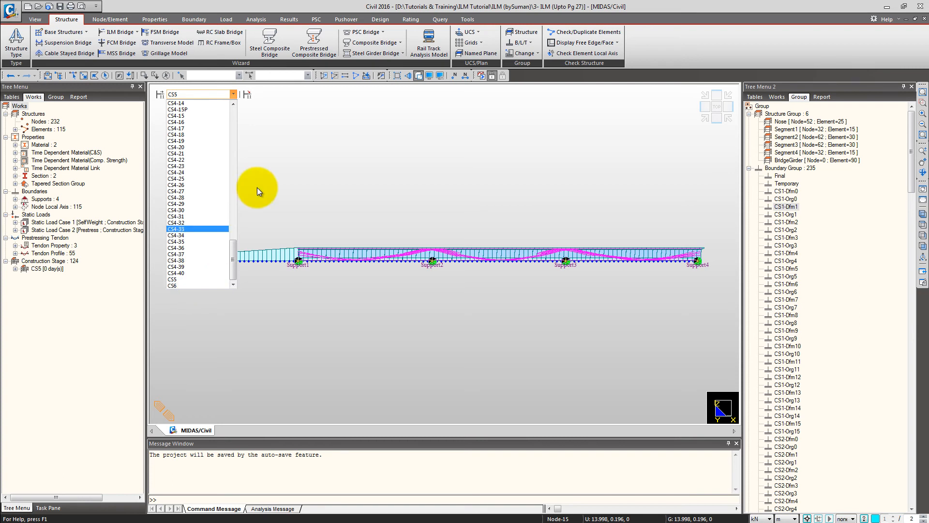
drag(237, 259, 237, 97)
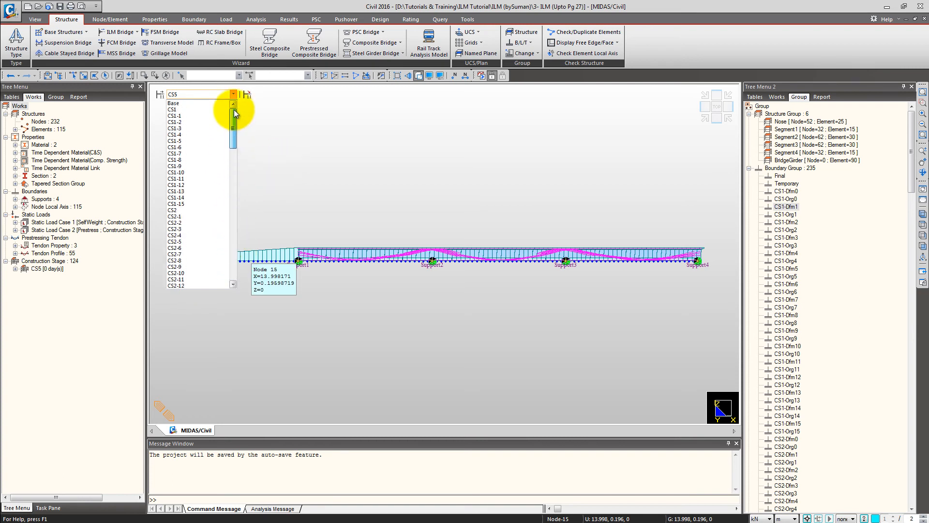
click(193, 103)
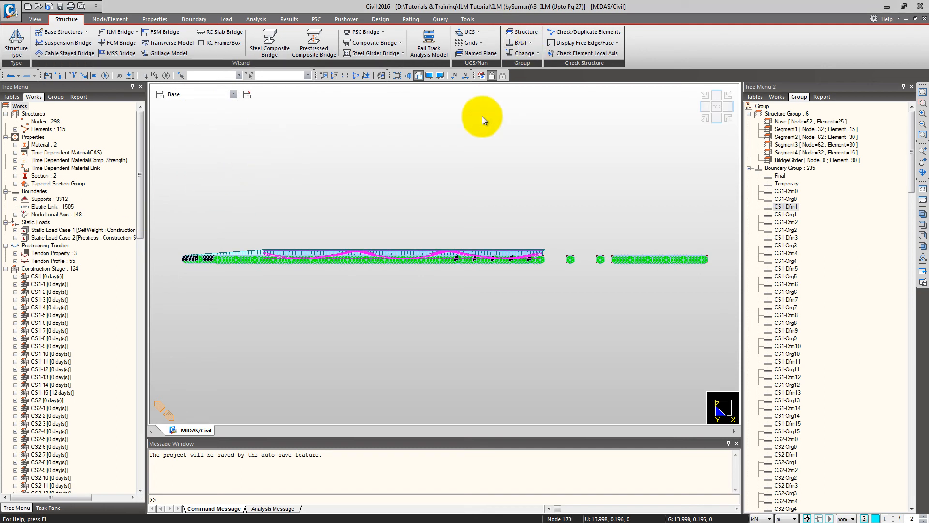
click(429, 76)
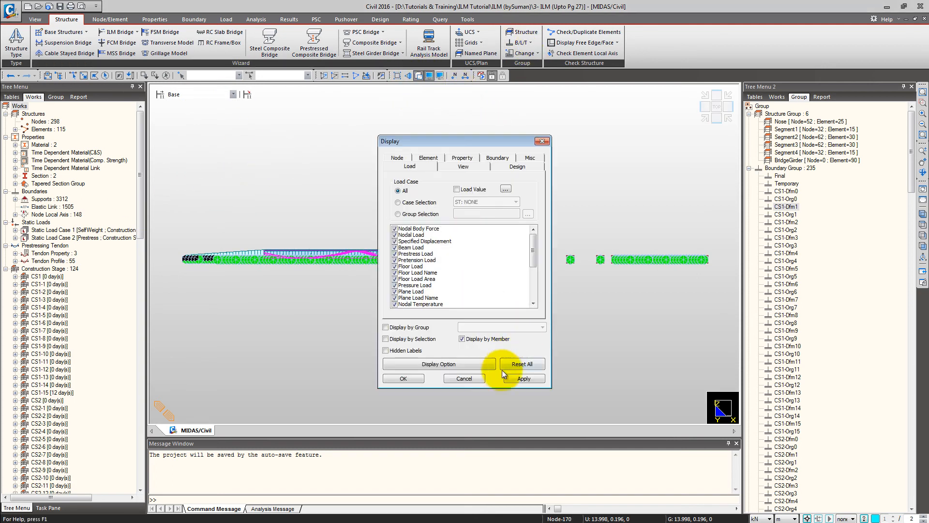
click(404, 379)
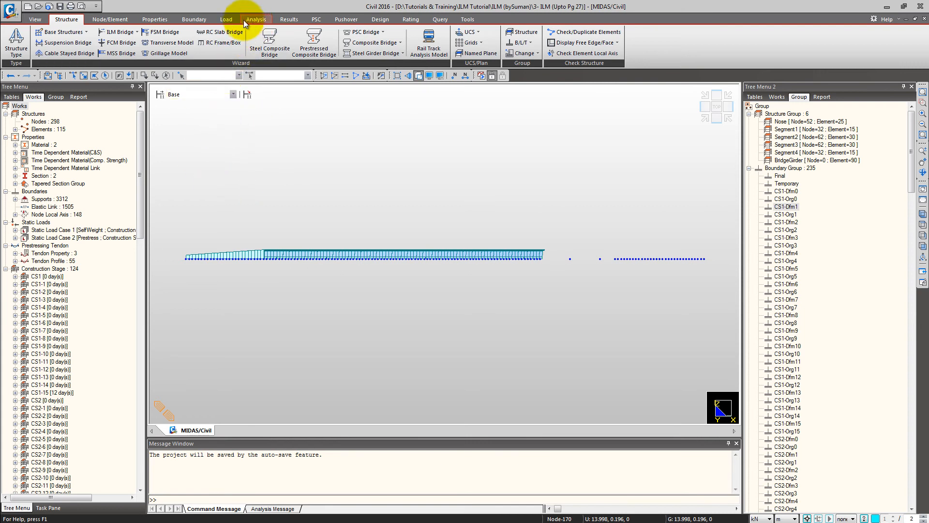
Open the construction stage definitions and go to the final stages in the list.
click(230, 18)
click(99, 42)
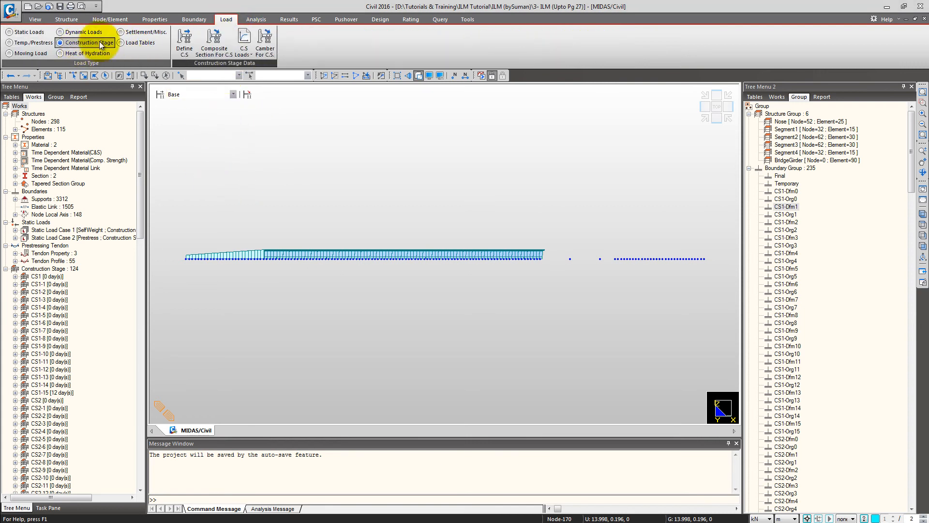
click(185, 38)
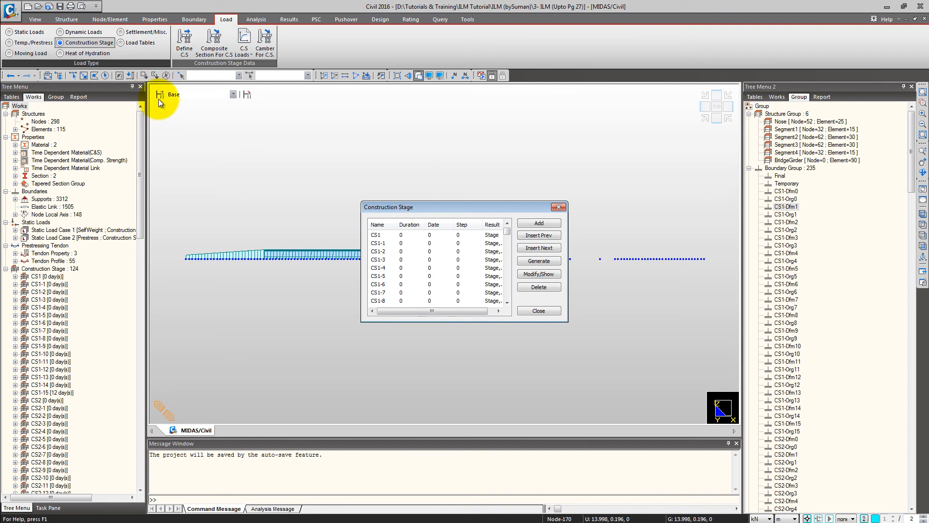
drag(453, 208, 390, 146)
scroll(342, 197, down, 9)
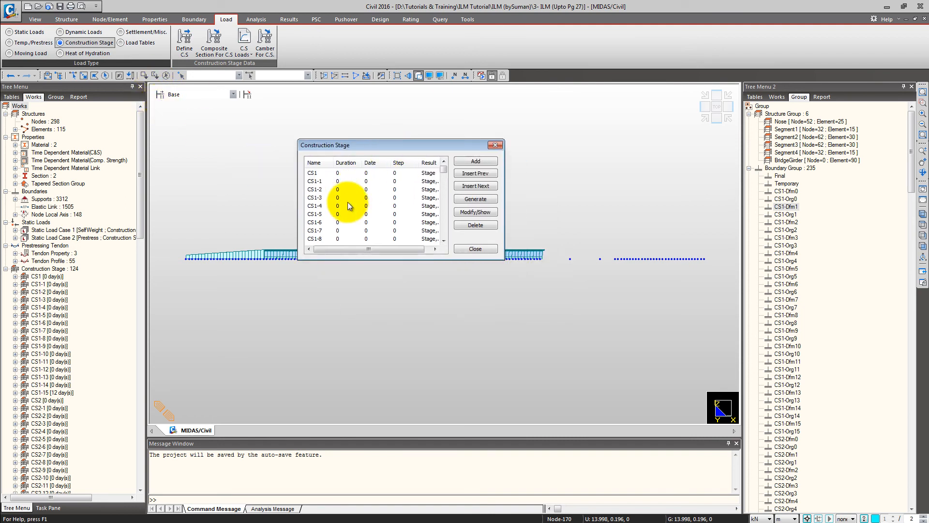
scroll(363, 202, up, 9)
drag(443, 173, 448, 245)
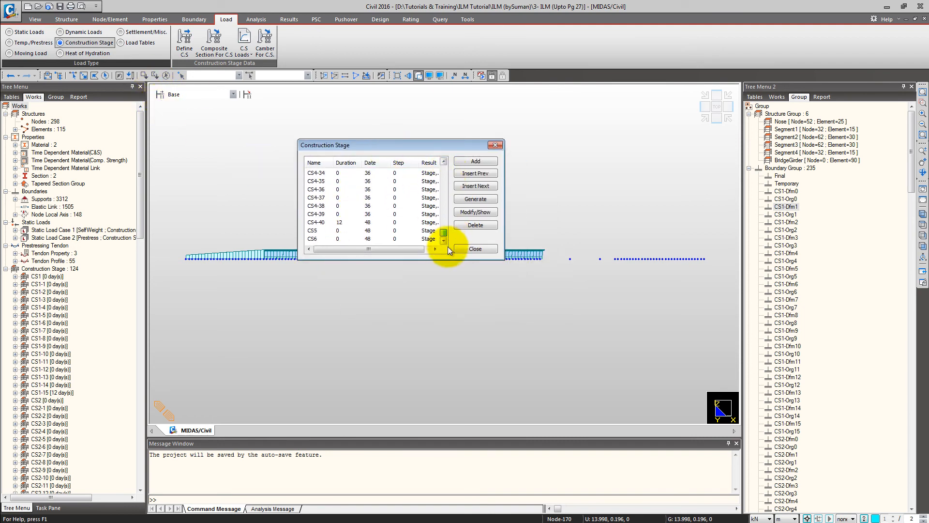
Modify stage CS5 to deactivate the Nose element group with 100% element force redistribution.
click(363, 232)
click(482, 212)
drag(371, 55, 369, 103)
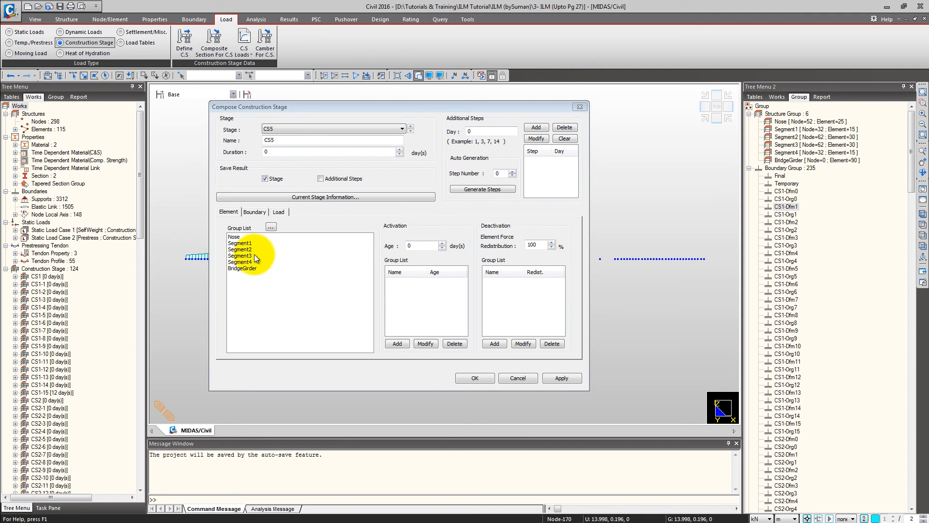
click(234, 236)
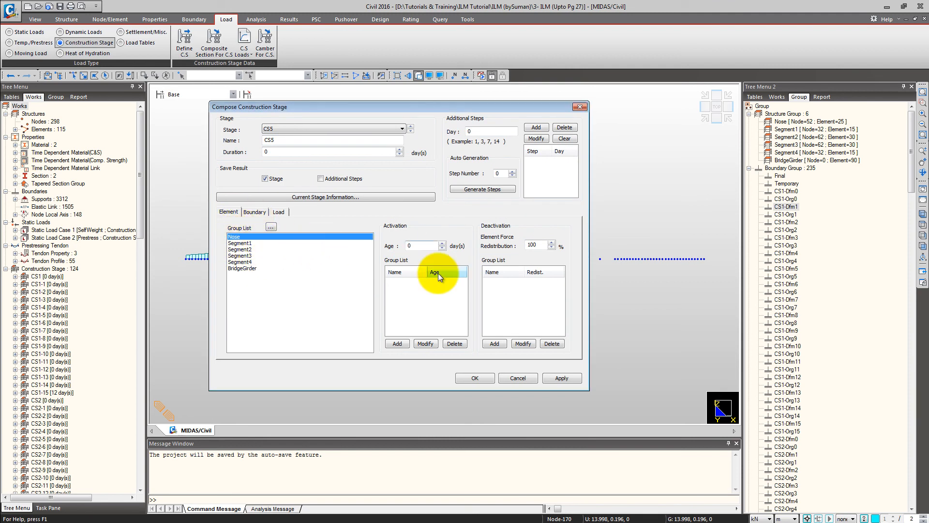
click(494, 343)
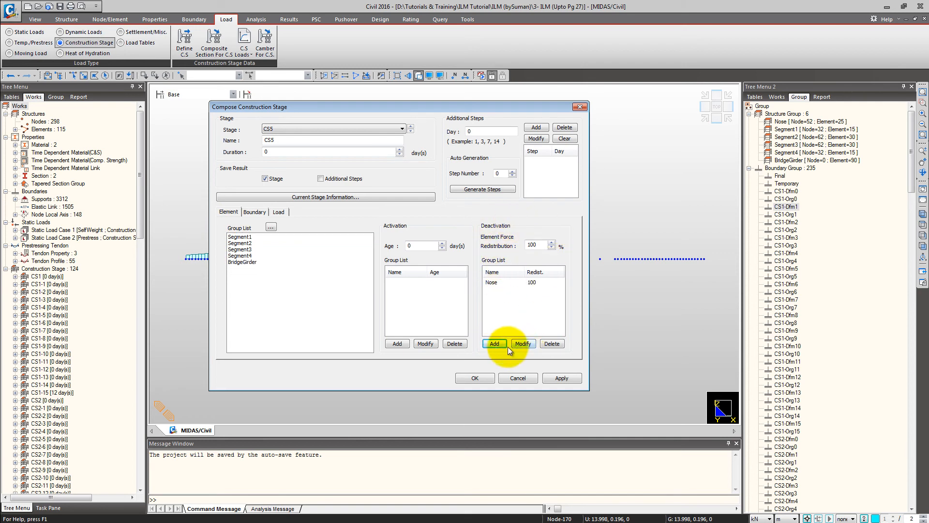
click(572, 380)
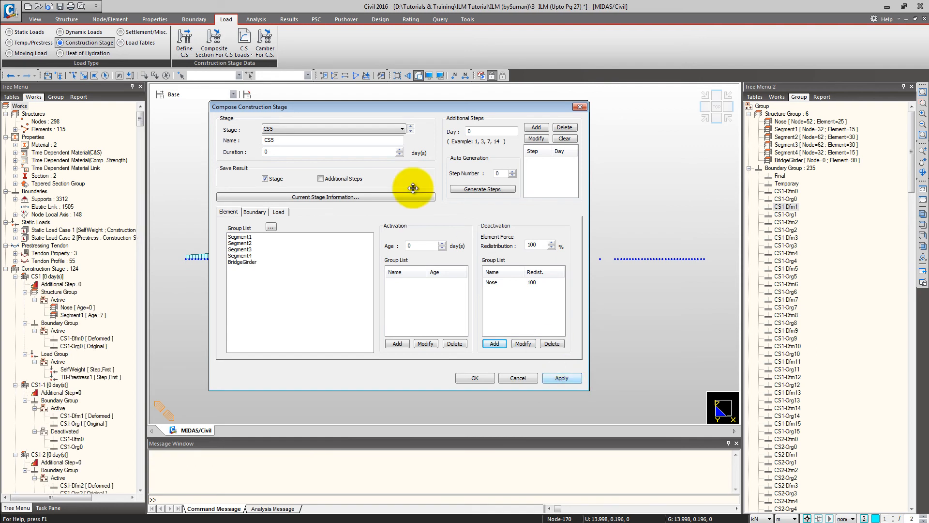
Modify stage CS6 to have a duration of 10000 days and close the construction stage definitions.
click(323, 129)
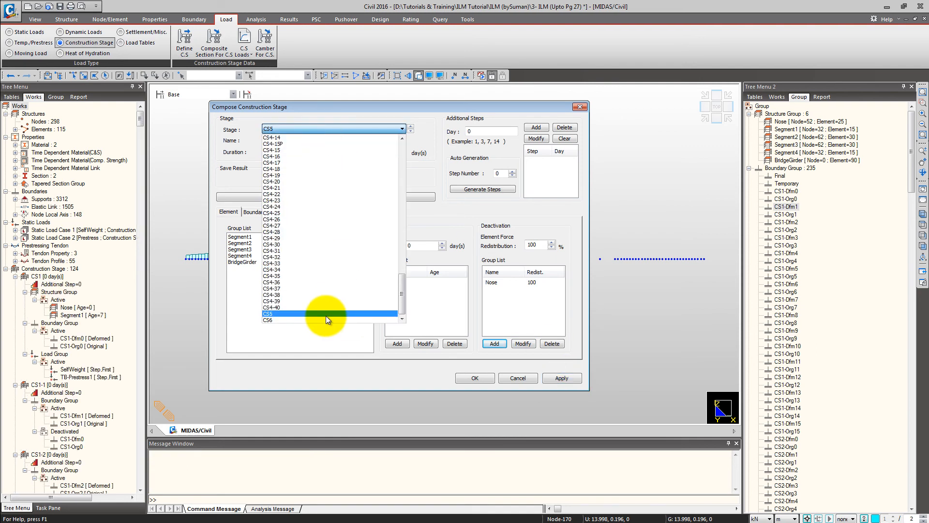
click(327, 313)
click(313, 130)
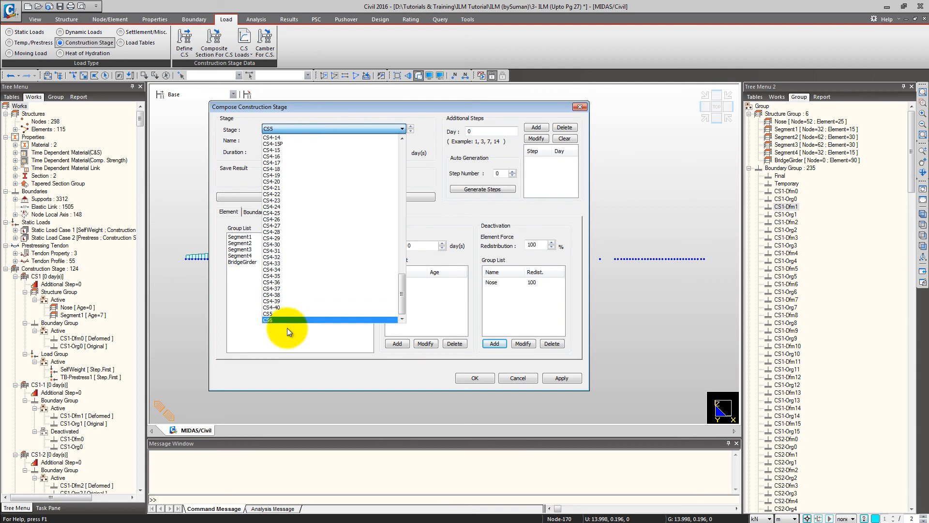
click(282, 320)
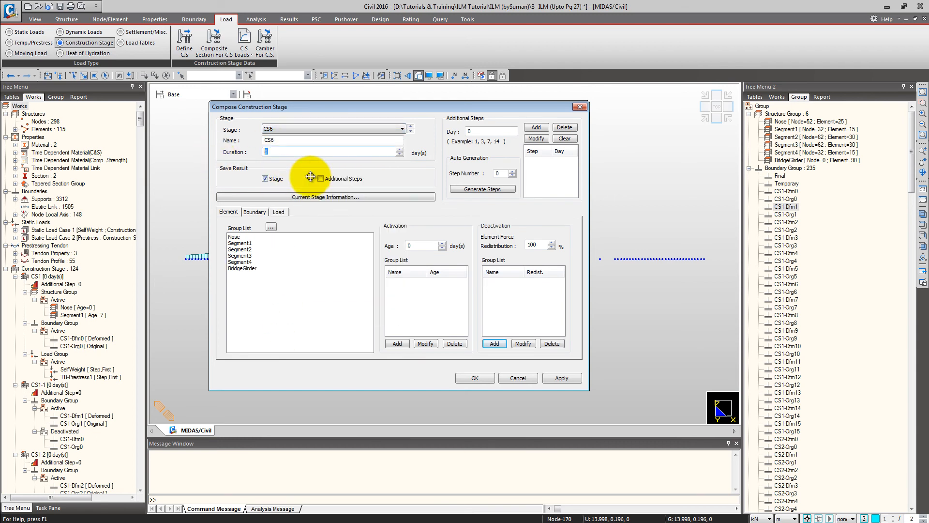
text(10000)
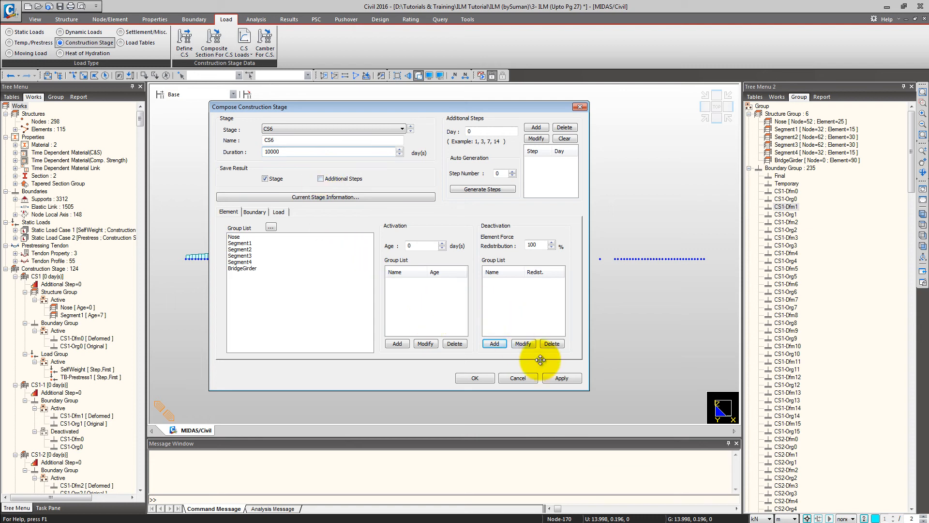
click(513, 379)
click(469, 249)
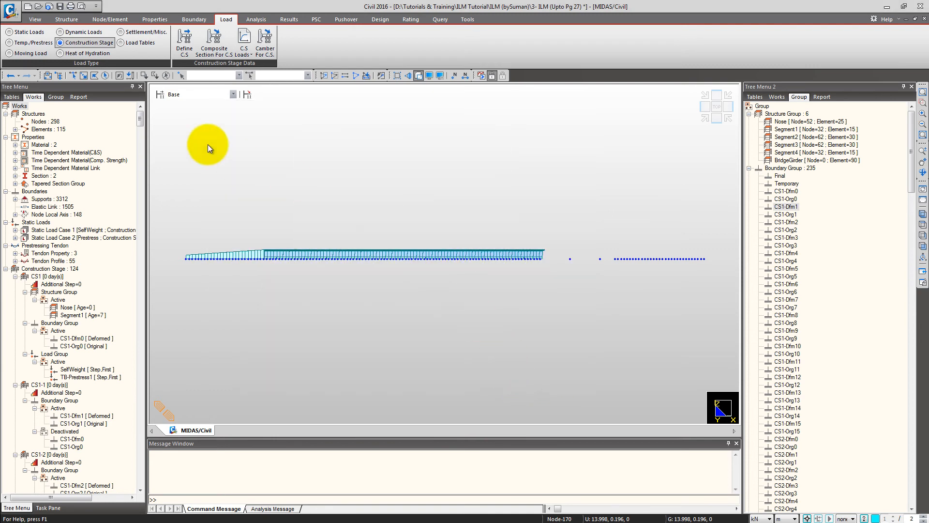
Reduce the Construction Stage tree to its first level and check the stages and durations from CS1 through CS6.
click(60, 268)
right_click(59, 266)
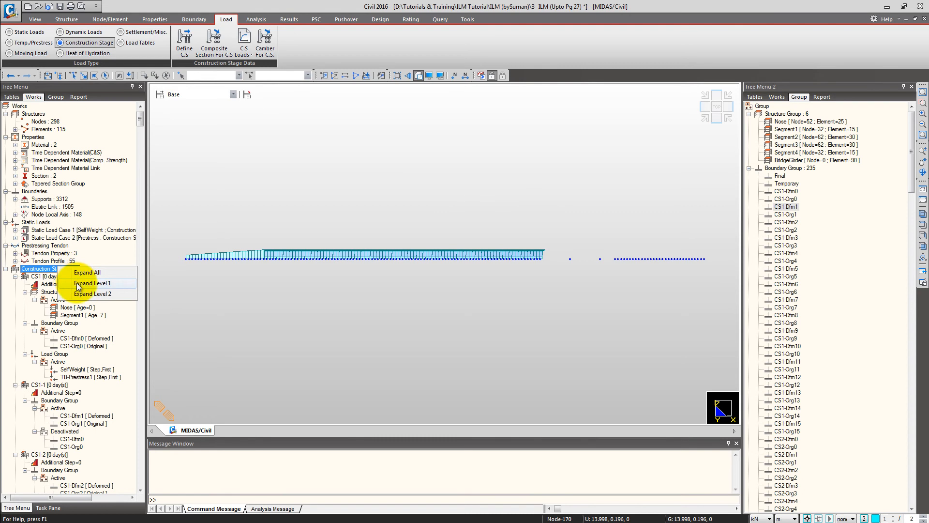
click(76, 282)
drag(139, 207, 143, 405)
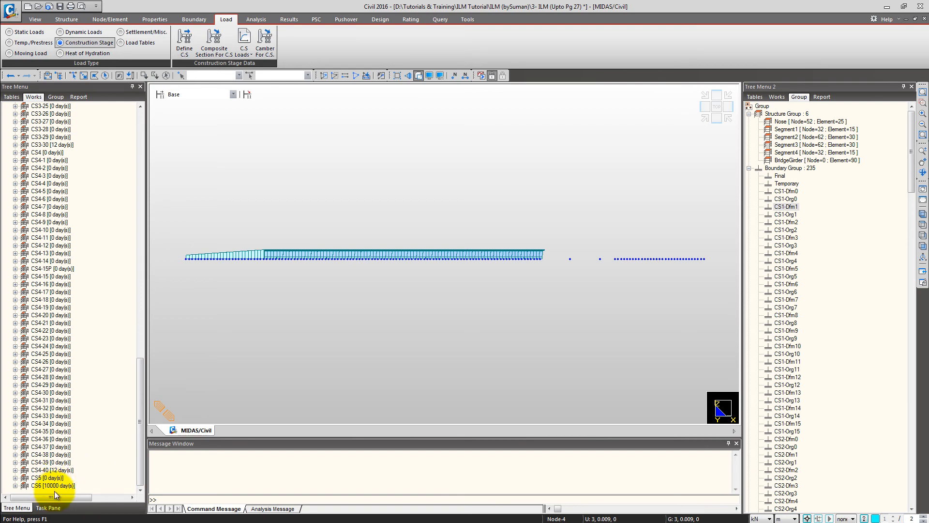
drag(141, 391, 166, 118)
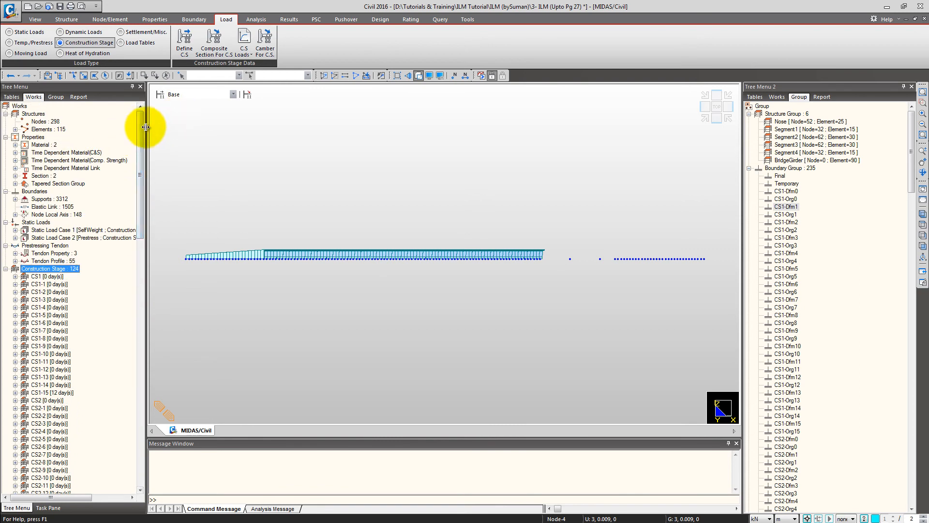
Check the list of selectable stages and collapse the Construction Stage branch of the Works tree.
click(210, 95)
mouse_move(233, 121)
mouse_down()
mouse_move(234, 271)
mouse_move(244, 112)
mouse_up()
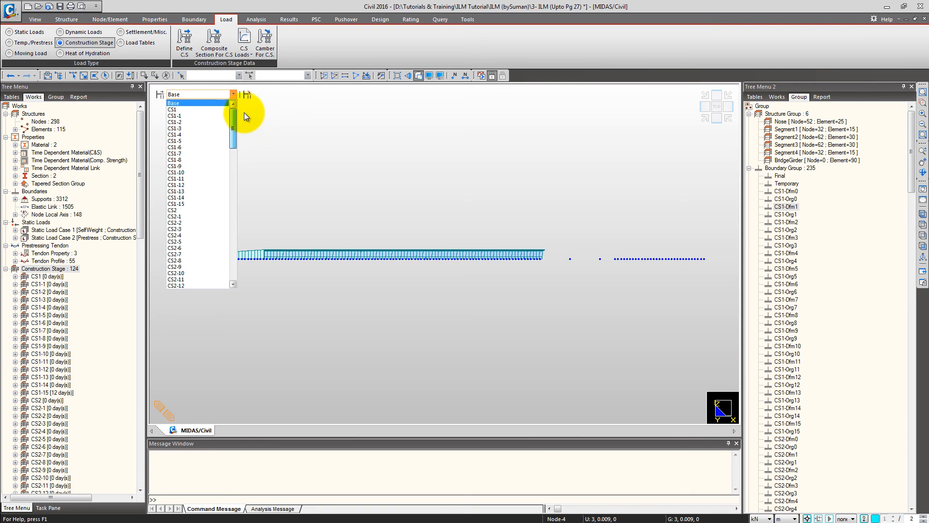
click(298, 123)
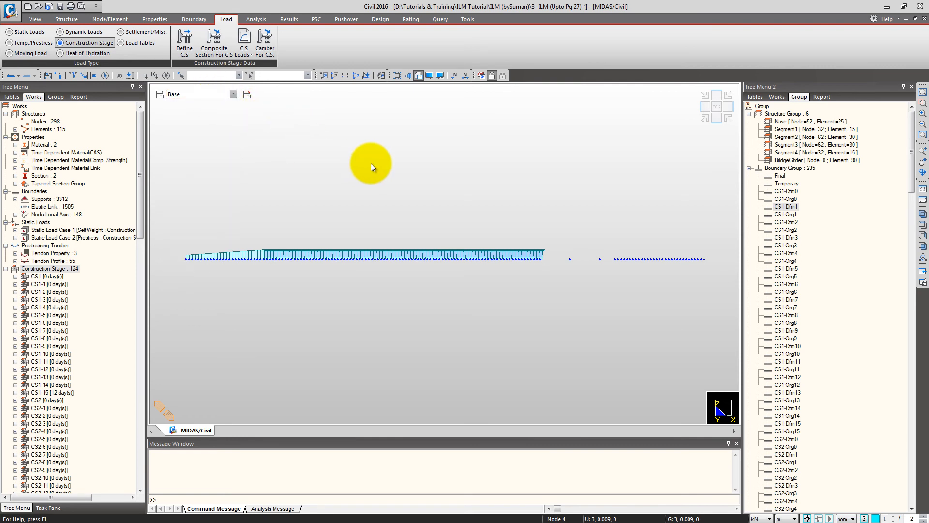
double_click(14, 268)
click(278, 181)
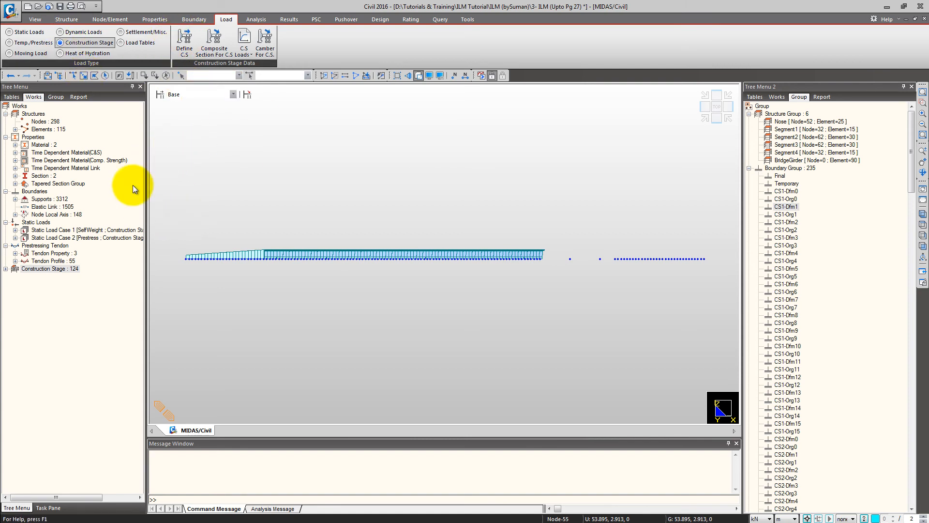
click(202, 93)
click(201, 93)
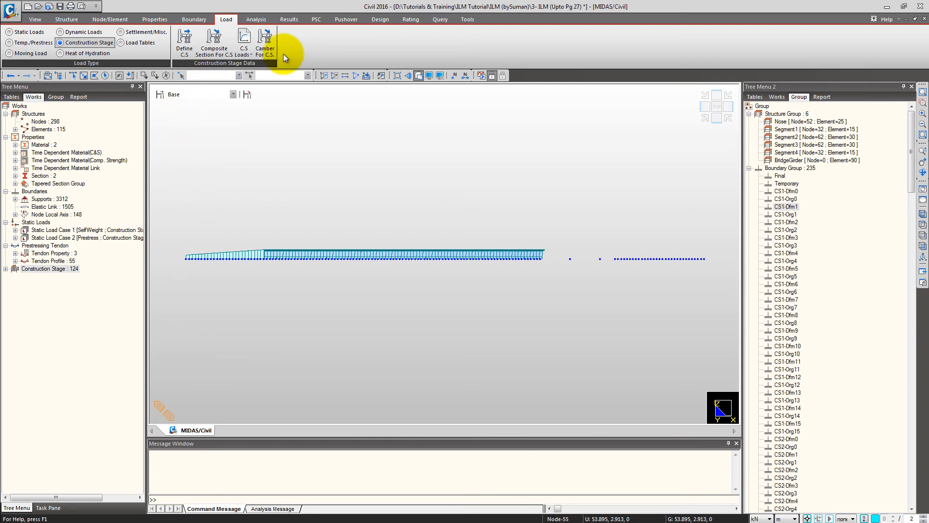
Look through the static, dynamic, moving and temperature/prestress load commands that can be added to the model.
click(34, 31)
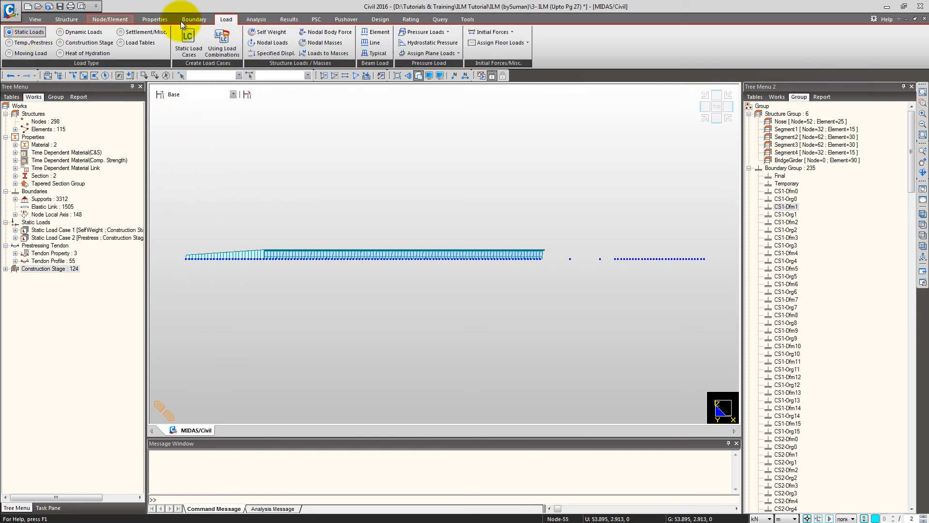
click(85, 32)
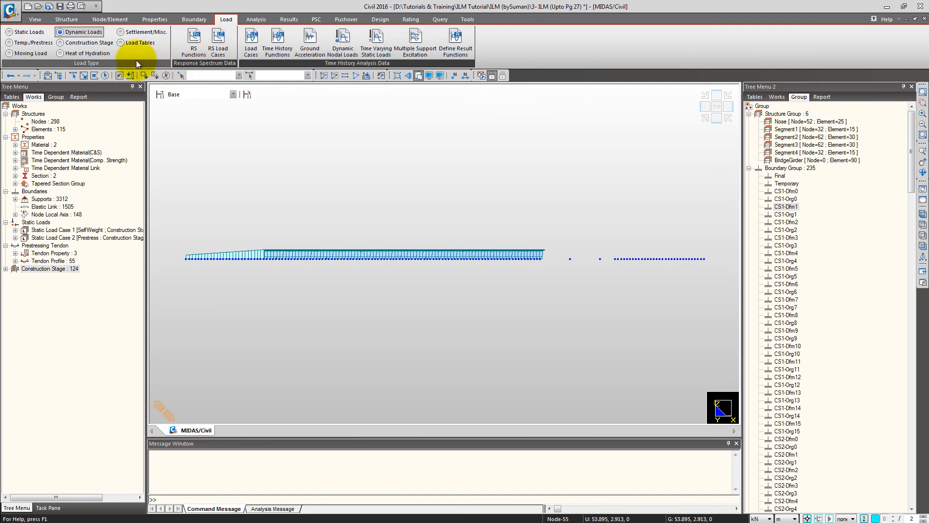
click(34, 53)
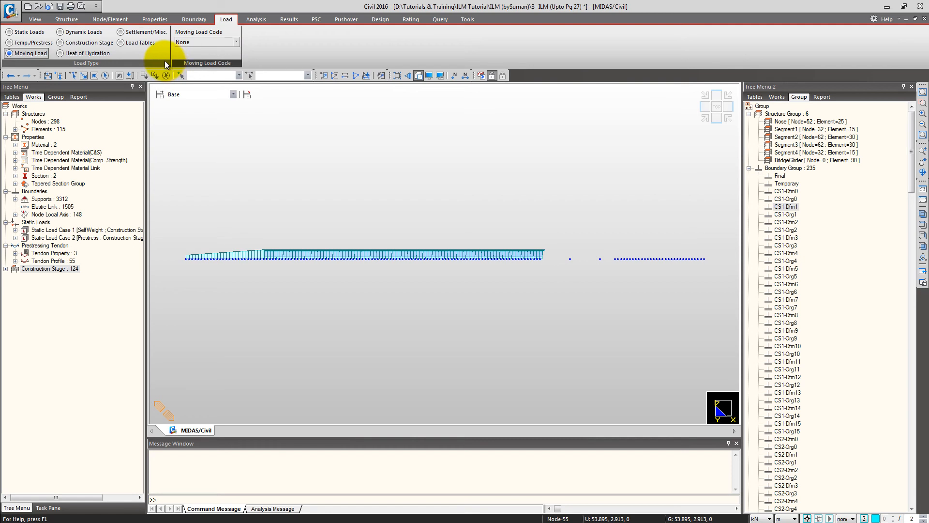
click(24, 42)
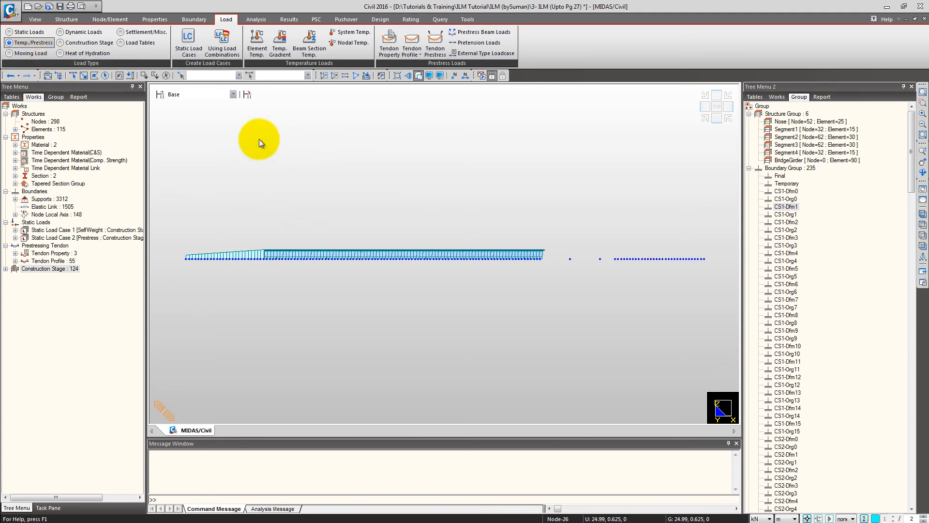
click(10, 32)
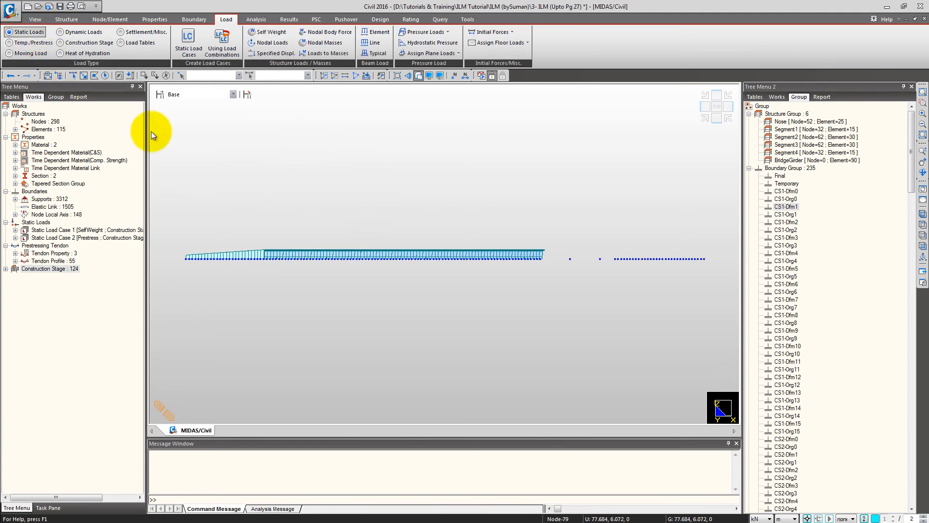
Run the construction stage analysis, then keep the PostCS stage displayed in post-processing mode.
click(482, 75)
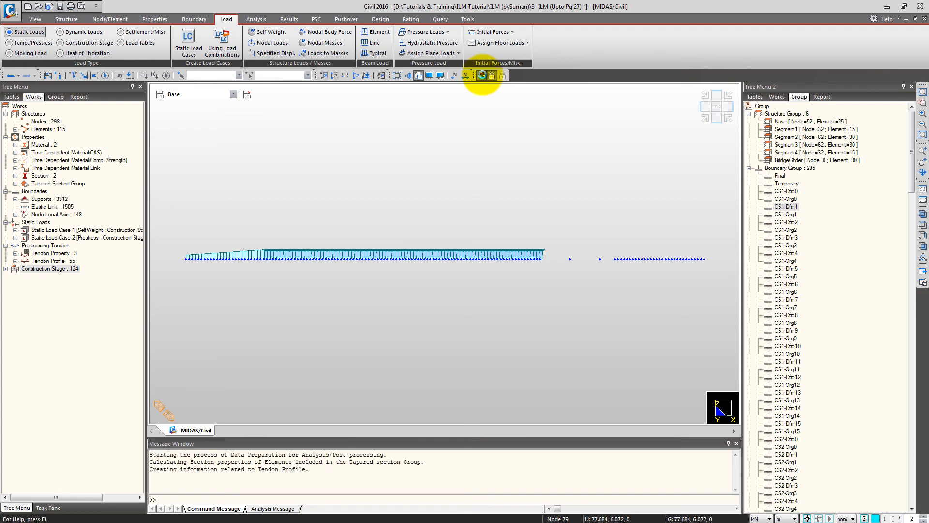
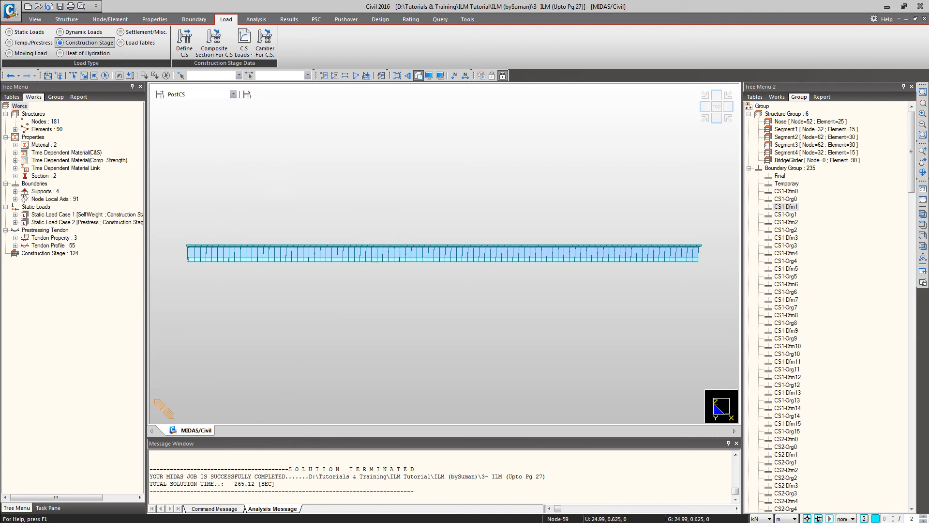
click(192, 96)
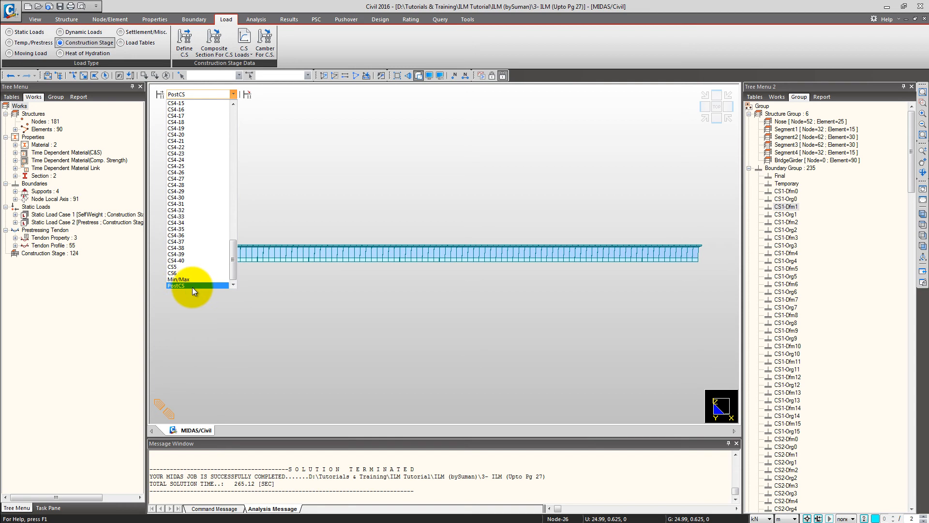
click(193, 286)
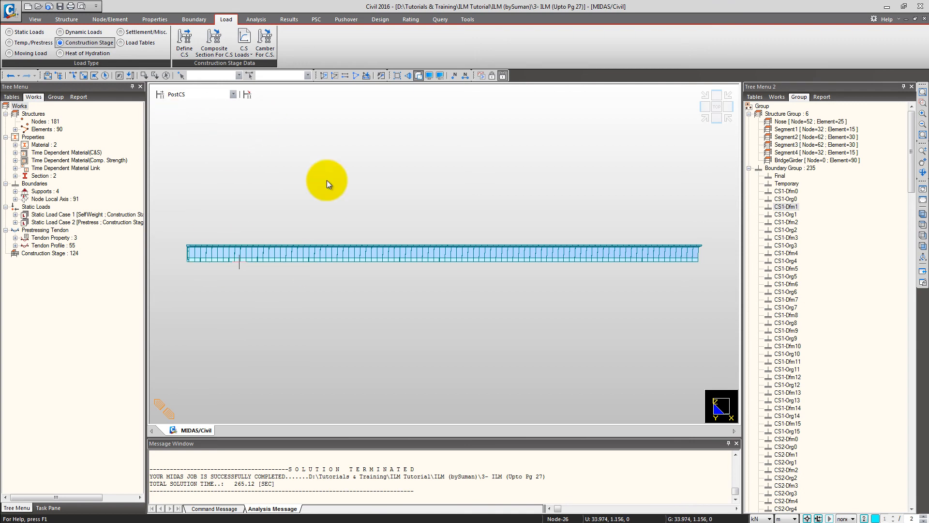
click(503, 77)
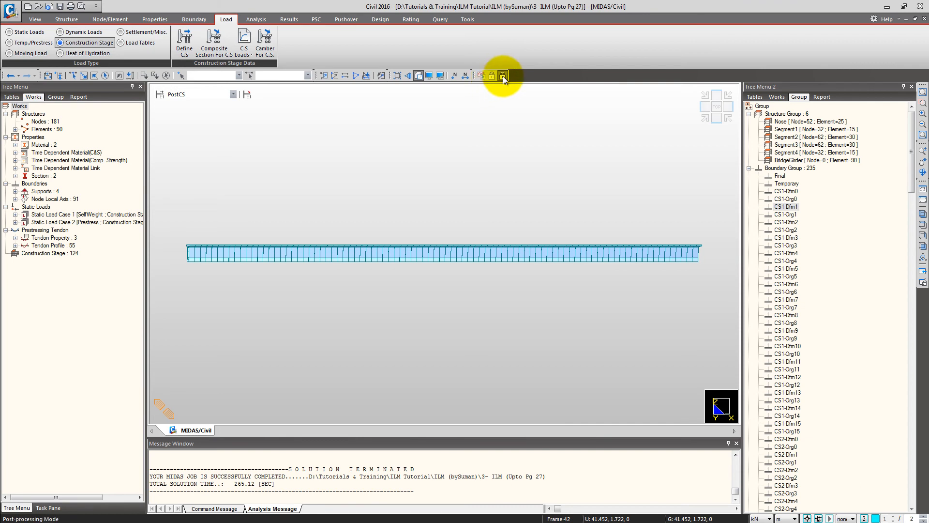
Open the load combinations and add a general combination named Comb.
click(289, 19)
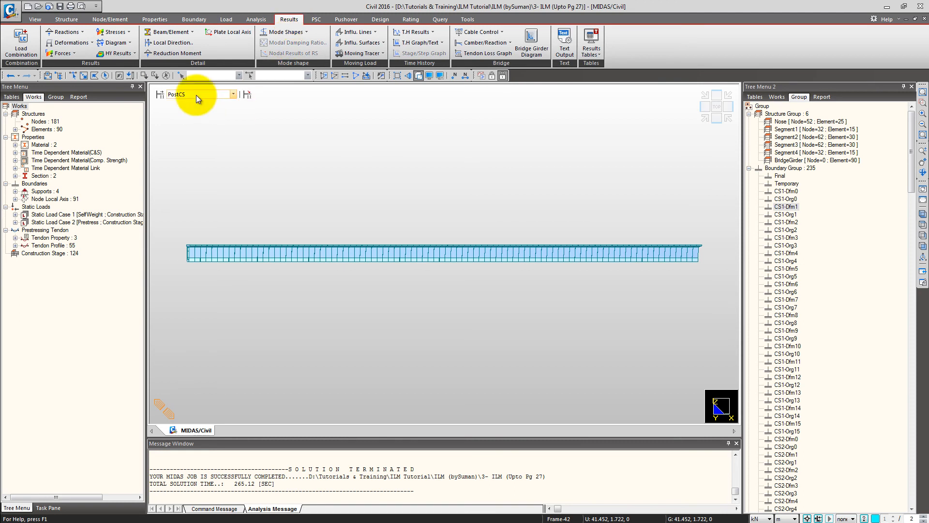
click(24, 42)
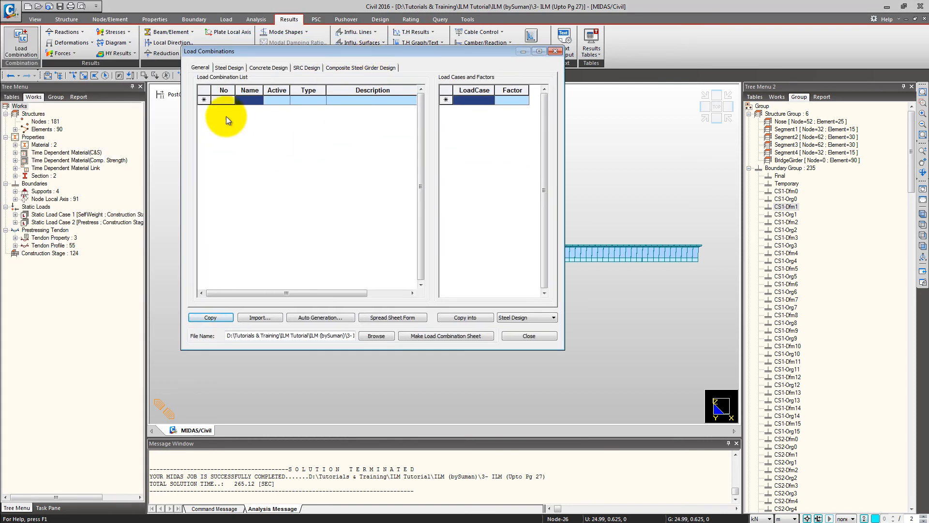
click(256, 100)
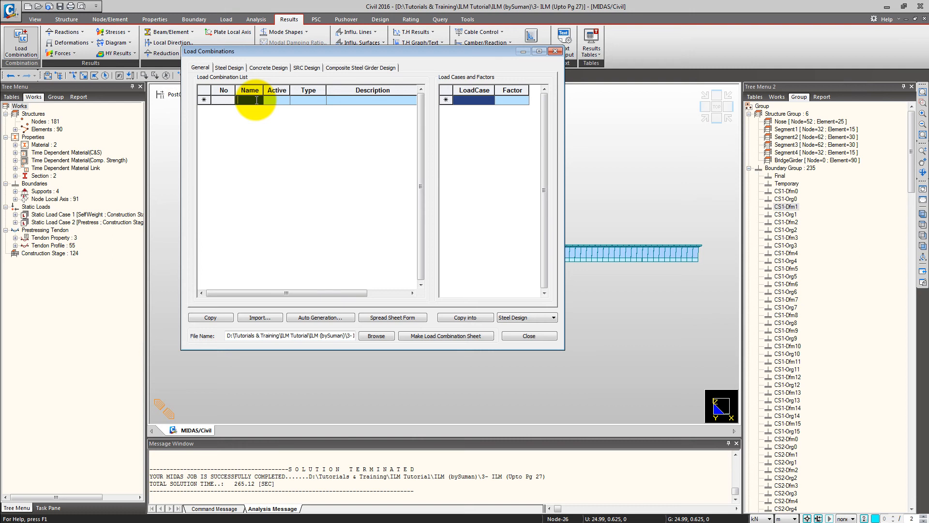
text(Comb)
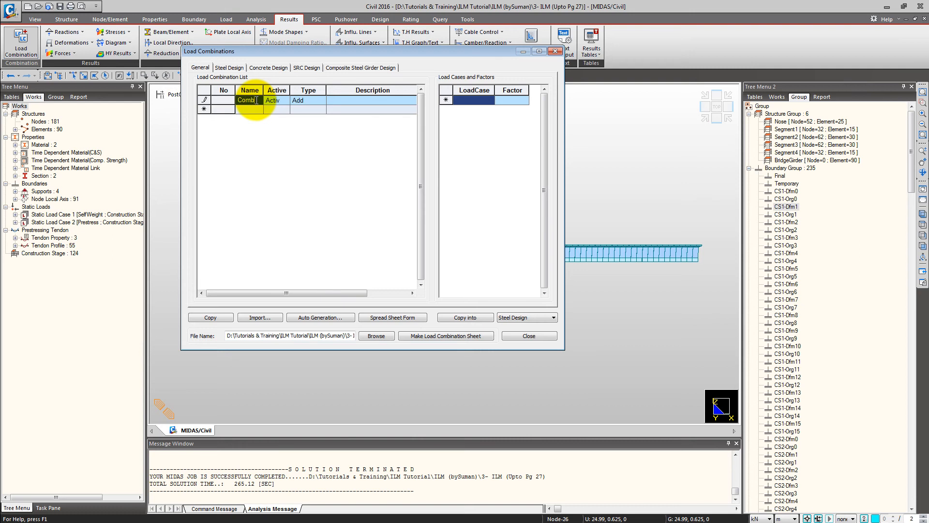
Add the Dead Load(CS), Tendon Secondary(CS), Creep Secondary(CS) and Shrinkage Secondary(CS) load cases to combination Comb.
click(491, 100)
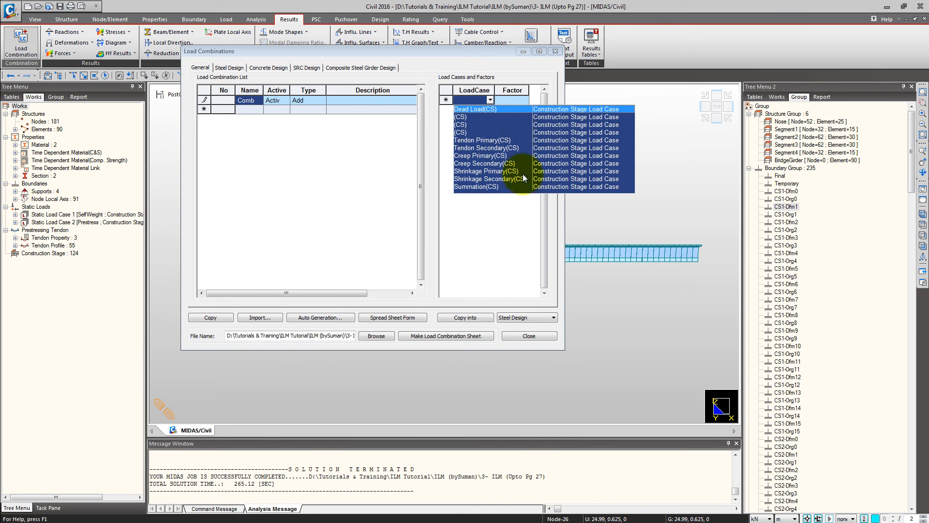
click(487, 109)
click(490, 109)
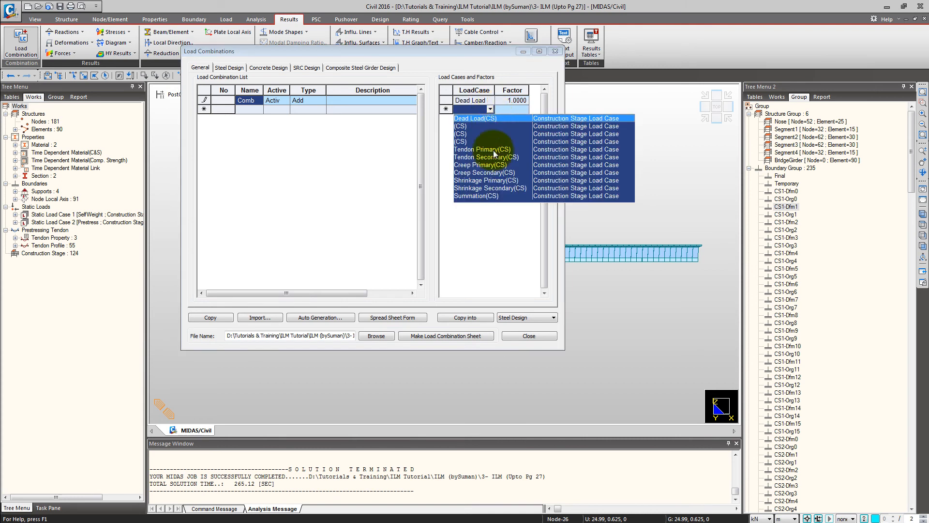
click(501, 158)
click(487, 119)
click(490, 118)
click(484, 182)
click(488, 128)
click(489, 129)
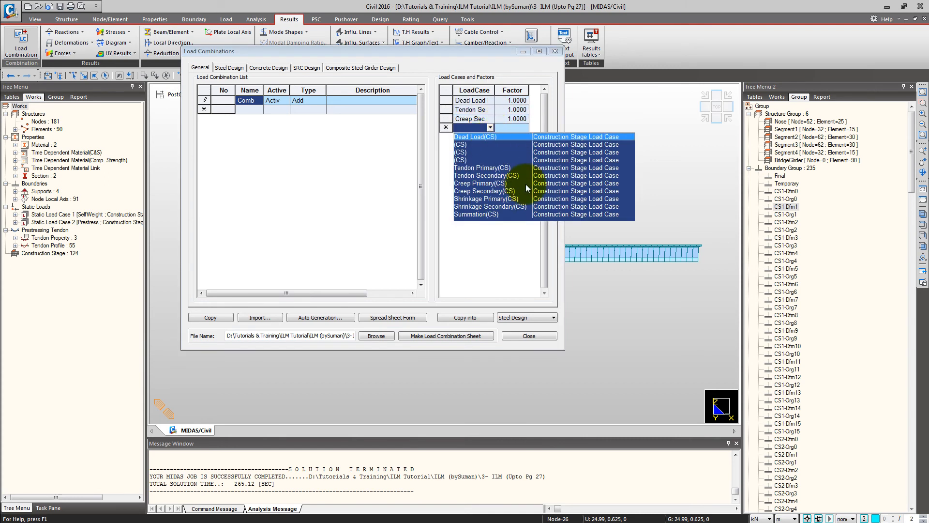
click(506, 206)
Set the factors of the tendon secondary and shrinkage secondary load cases to 1.1 and commit combination Comb.
click(514, 100)
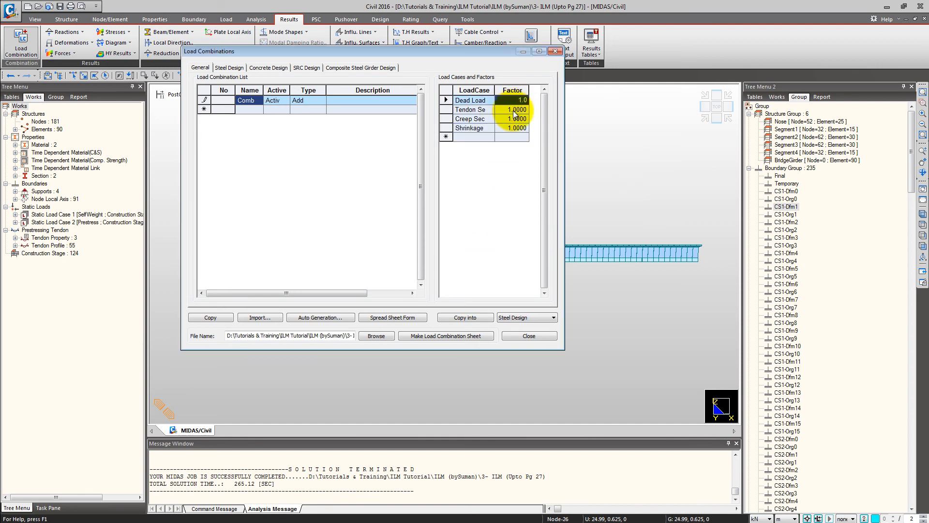
click(514, 109)
text(1.1)
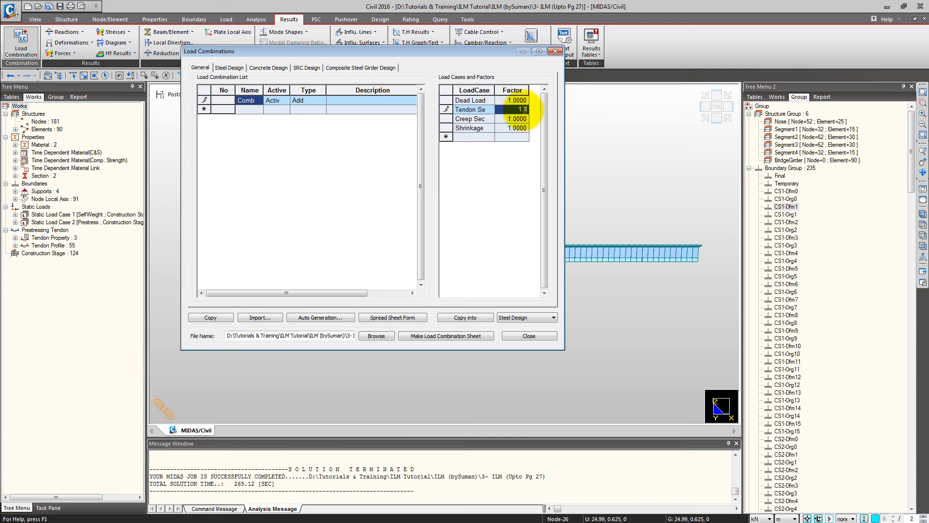
click(513, 127)
text(1.1)
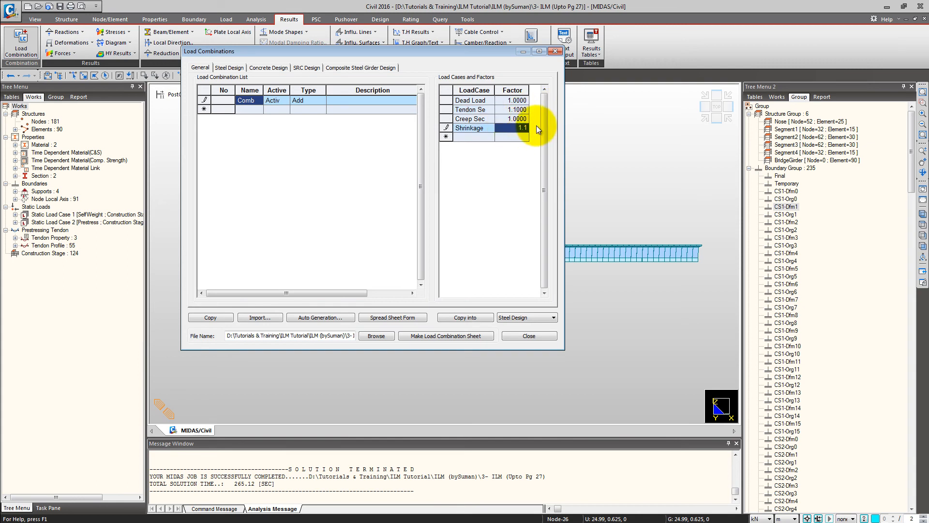
click(479, 110)
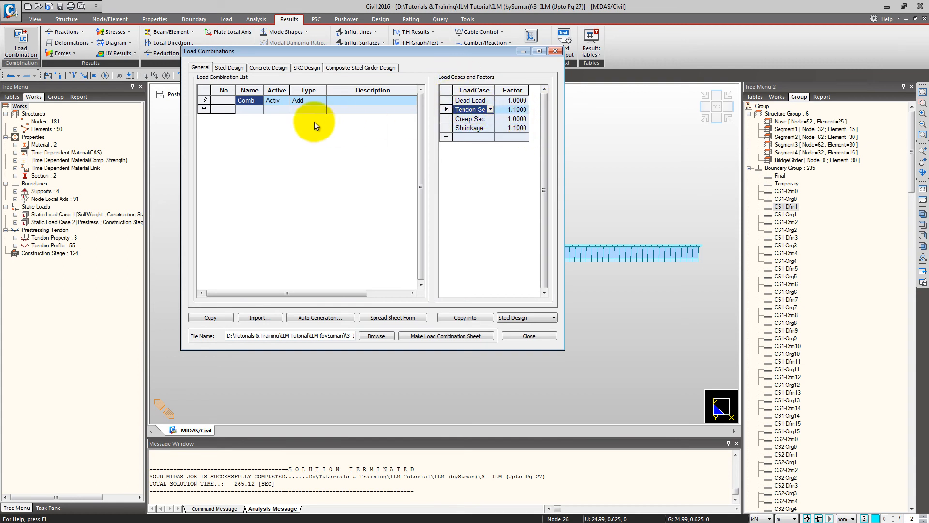
click(274, 112)
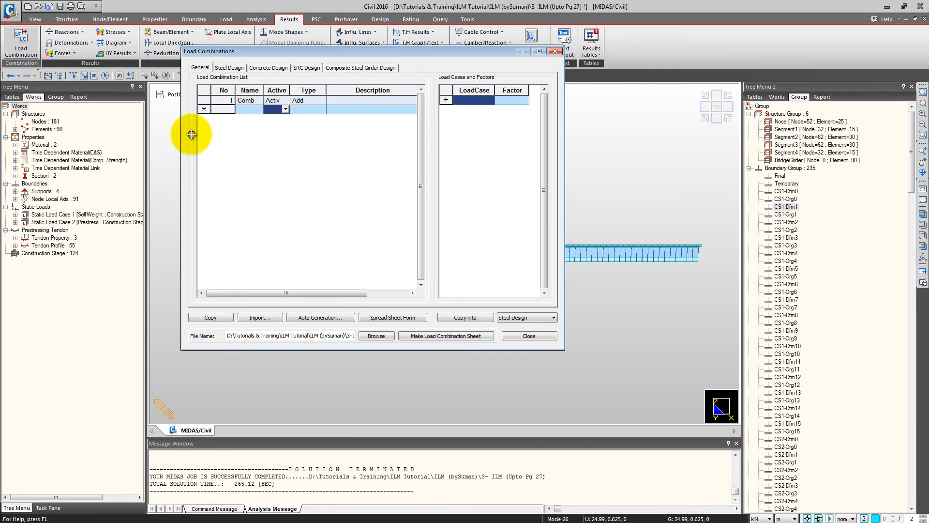
drag(262, 49, 298, 97)
drag(426, 100, 358, 61)
drag(415, 72, 405, 124)
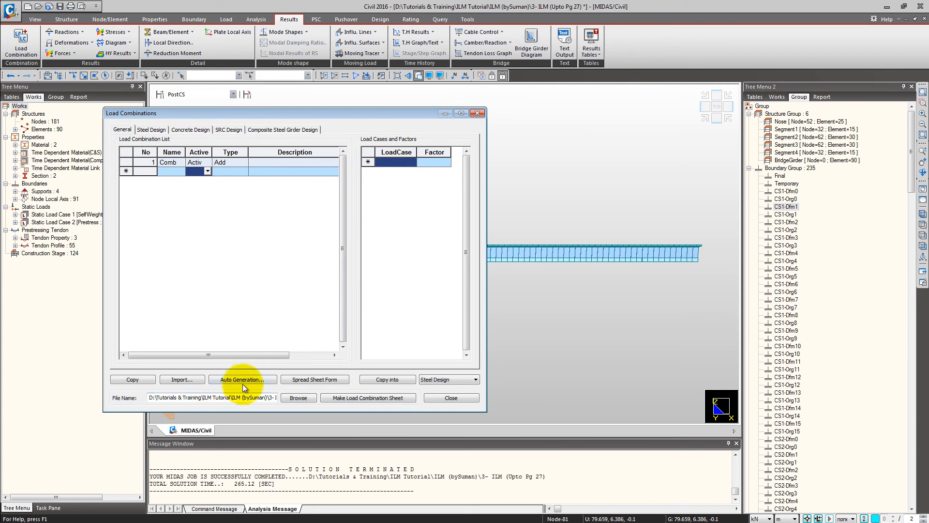
Close the load combinations and open the reaction force results for construction stage CS6.
click(453, 397)
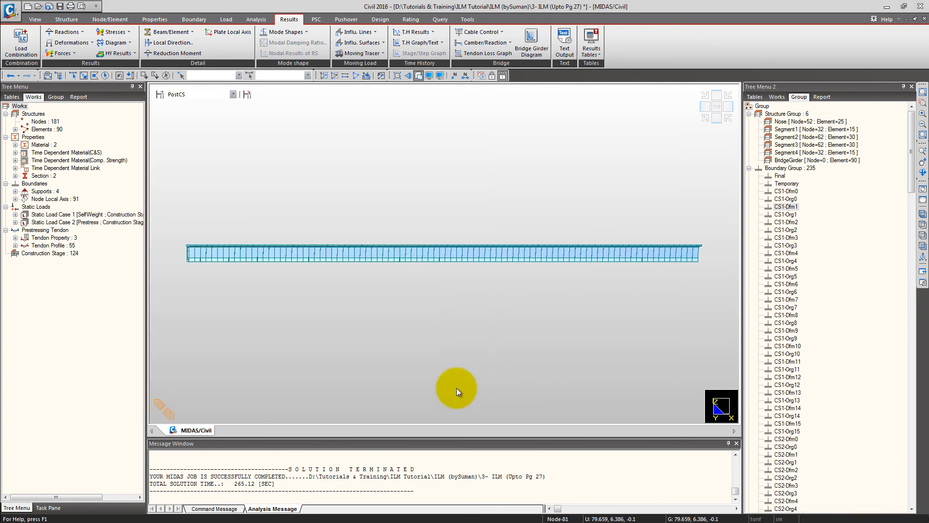
click(75, 37)
click(186, 95)
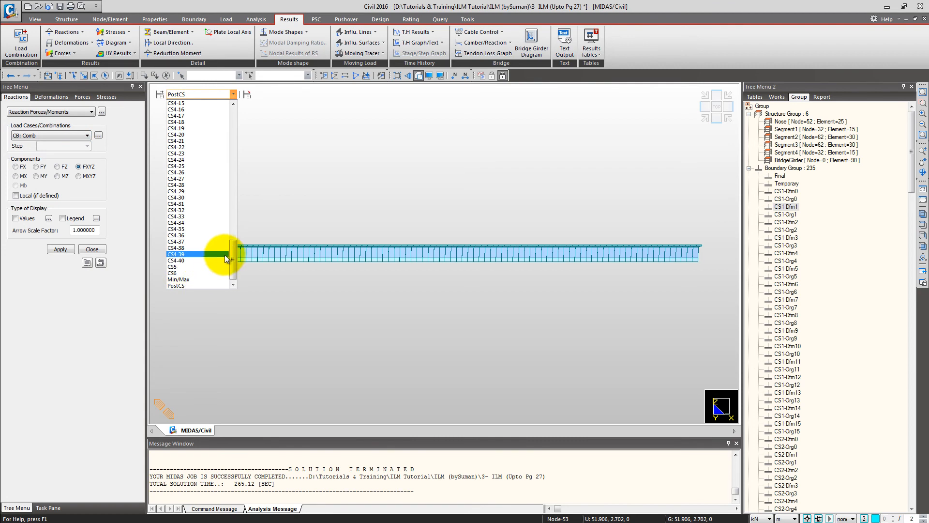
click(191, 273)
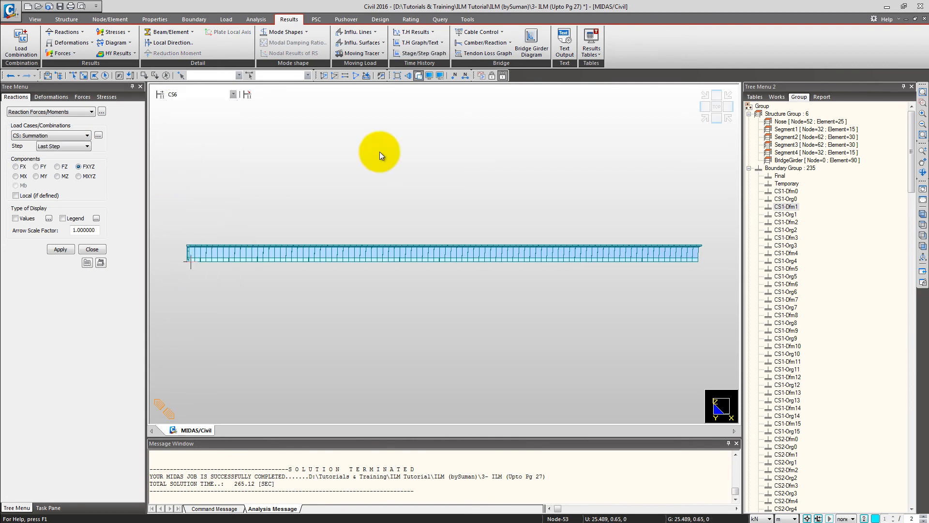
Turn on the boundary display items for the model, including the supports and reaction positions.
click(777, 98)
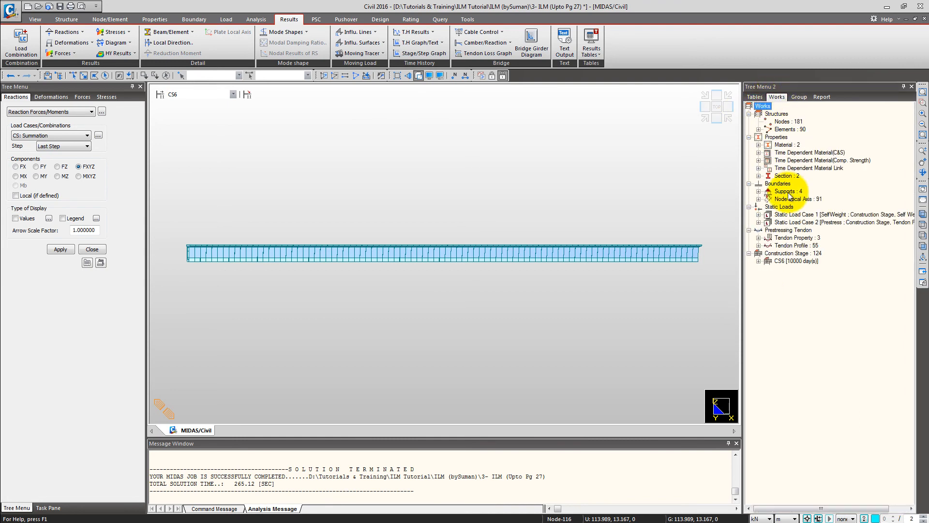
right_click(784, 185)
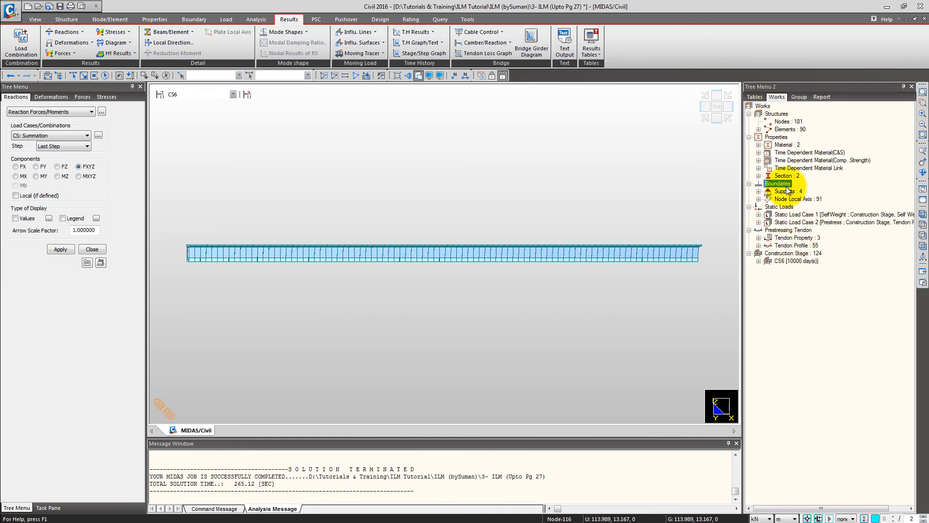
click(552, 156)
click(430, 75)
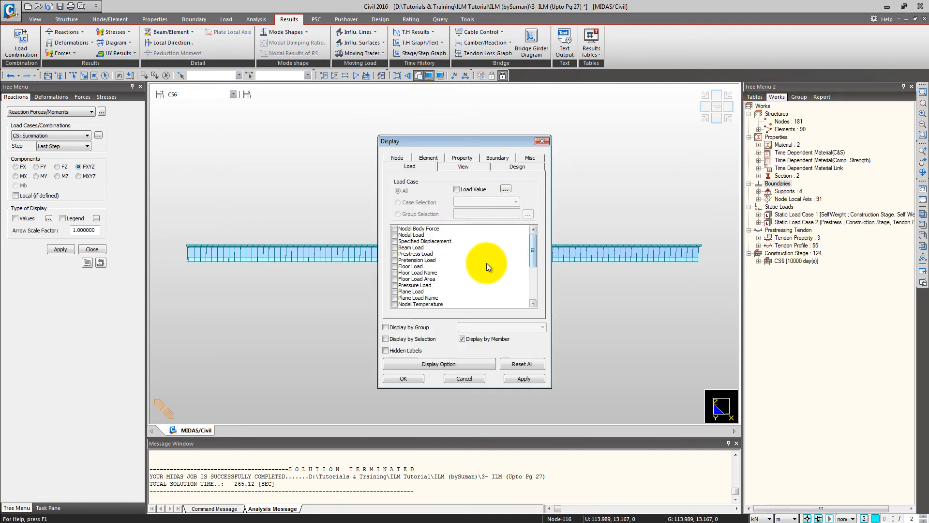
click(497, 158)
drag(401, 213, 408, 315)
click(395, 302)
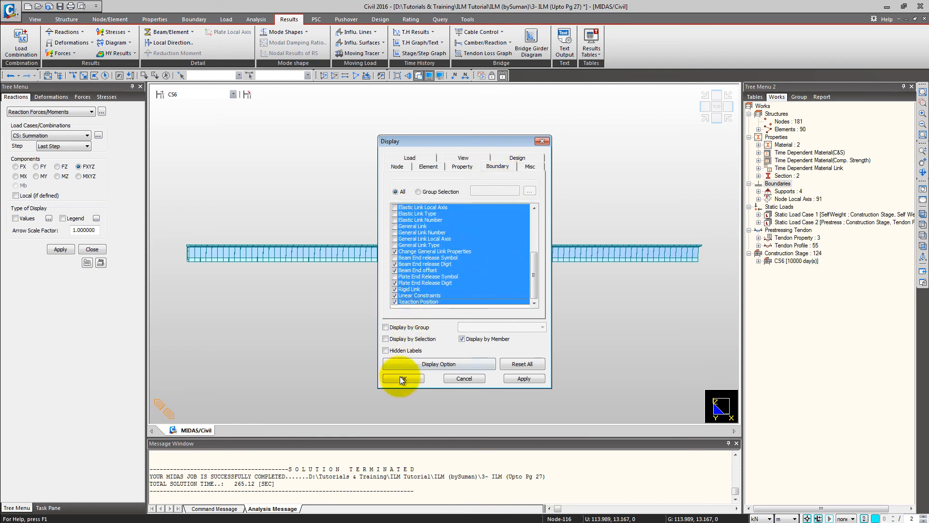
click(403, 378)
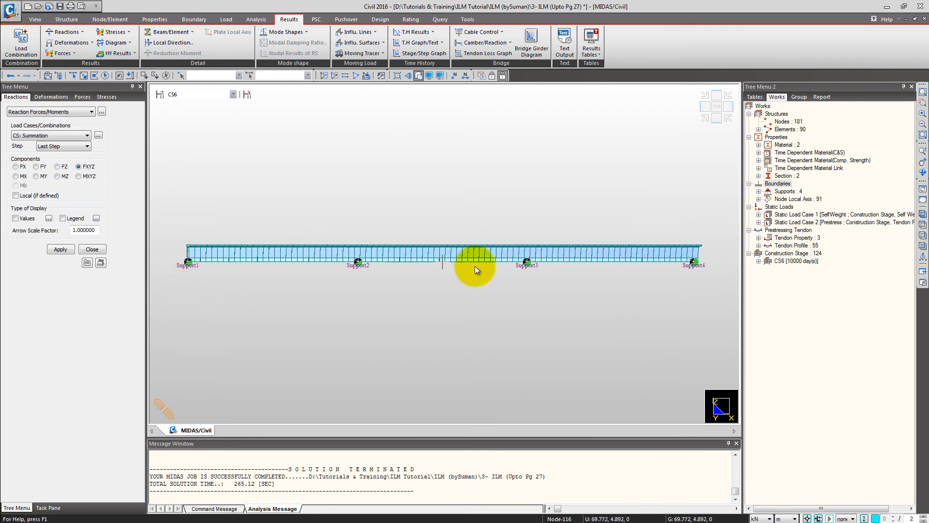
Plot the vertical FZ reactions of stage CS6 for the CS: Summation case at the last step, with the legend on.
click(48, 137)
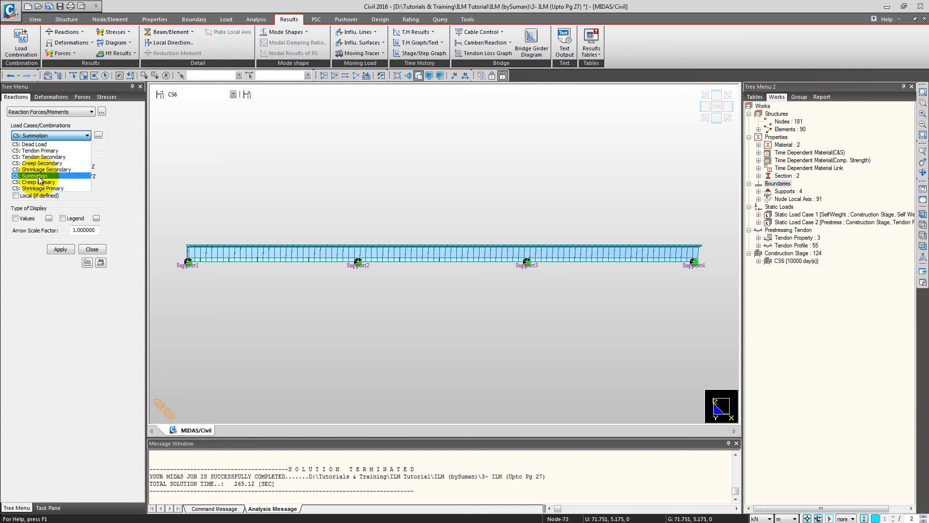
click(40, 178)
click(56, 136)
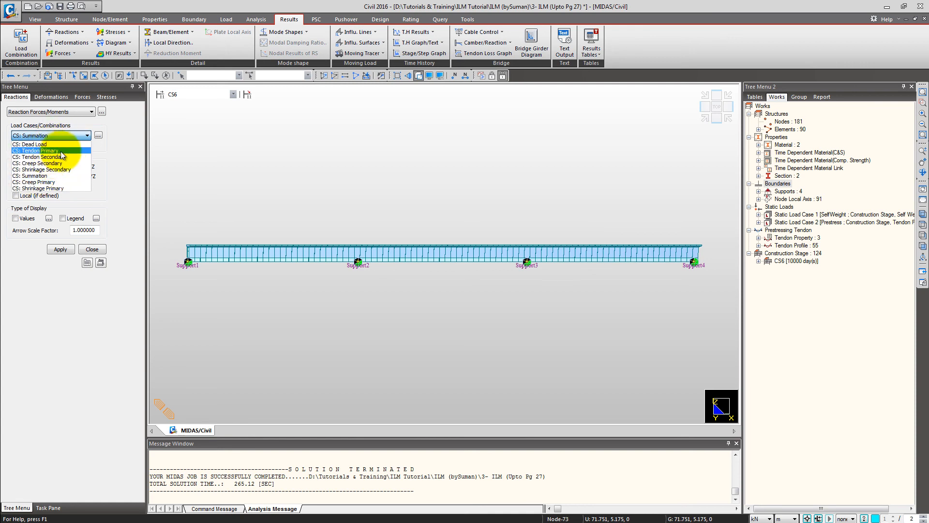
click(40, 176)
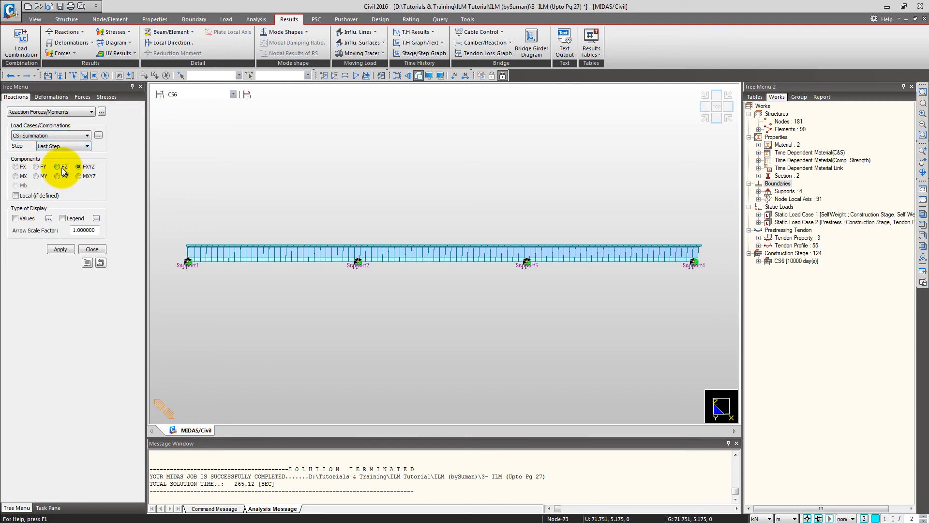
click(64, 167)
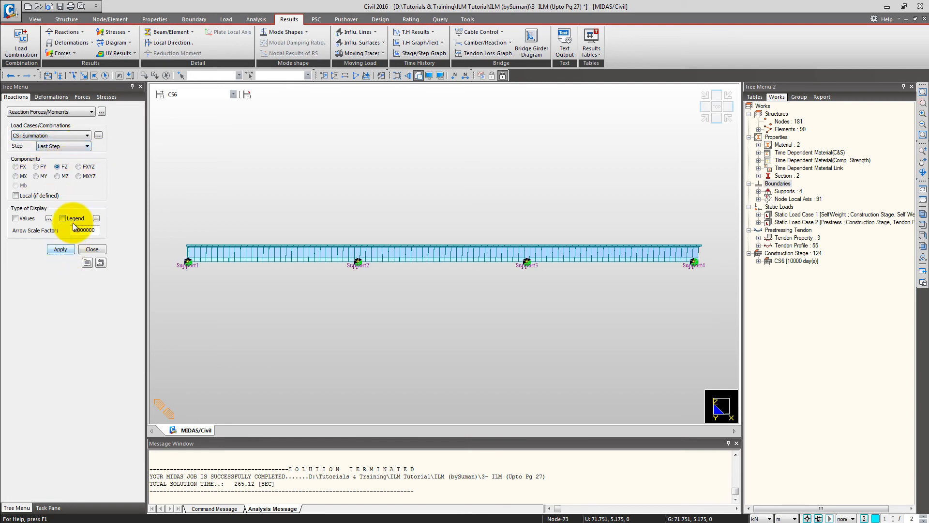
click(96, 218)
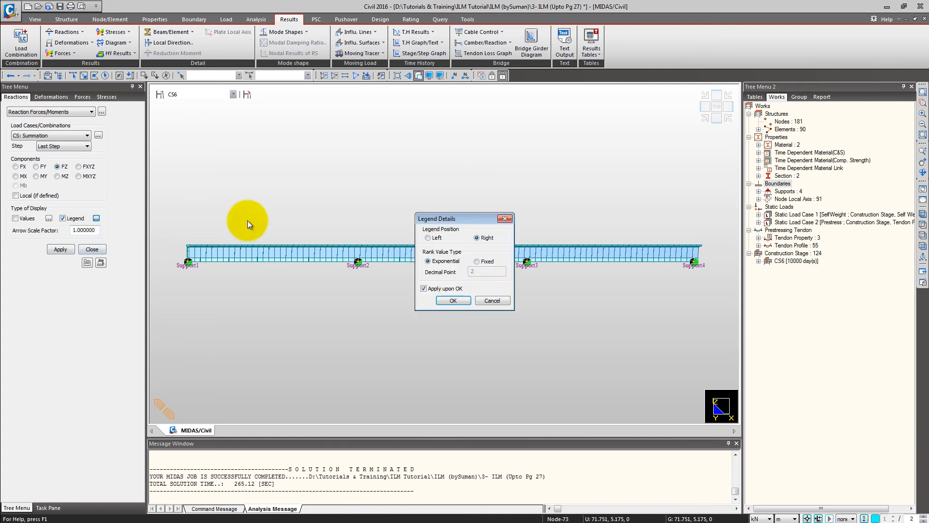
click(454, 300)
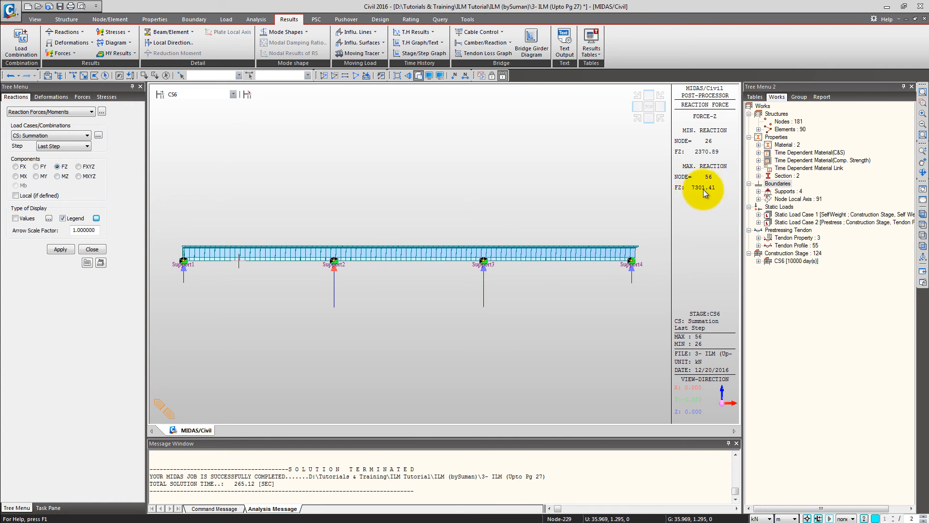
middle_drag(352, 233, 371, 236)
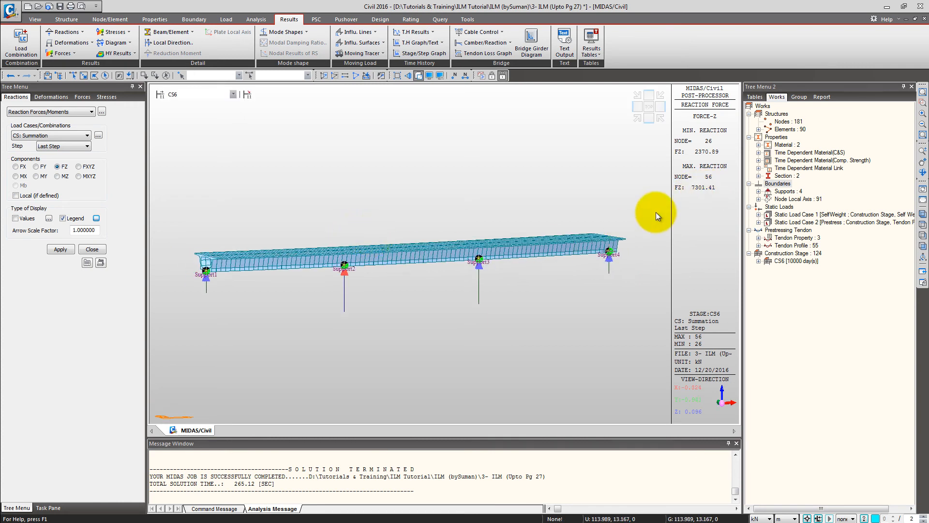
Show the FZ reactions for construction stage CS4-33 in front view.
click(187, 94)
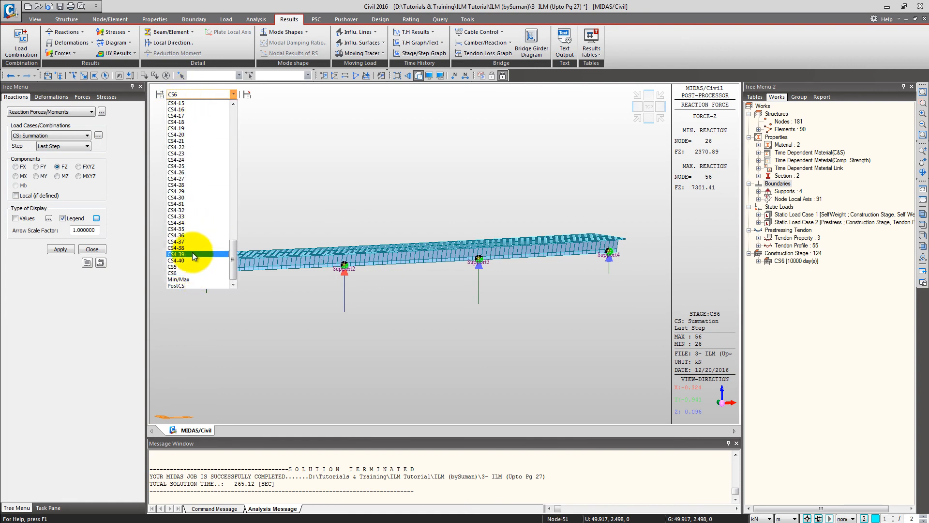
click(193, 216)
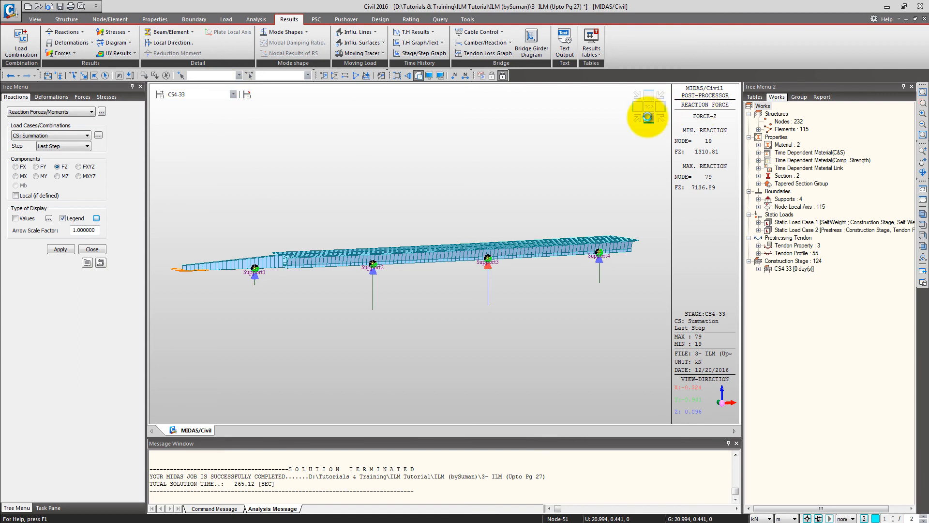
click(649, 118)
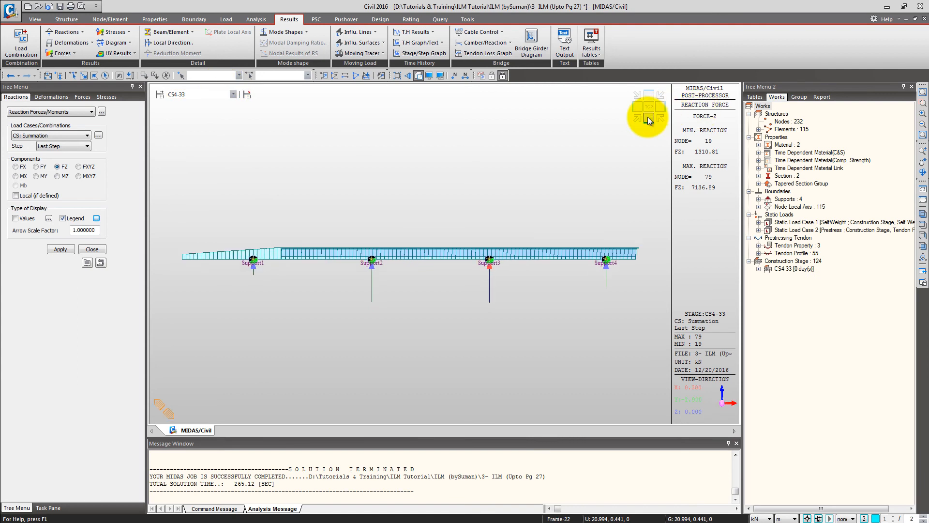
Plot the DXYZ deformed shape of stage CS6 for the CS: Summation case at the last step.
click(71, 43)
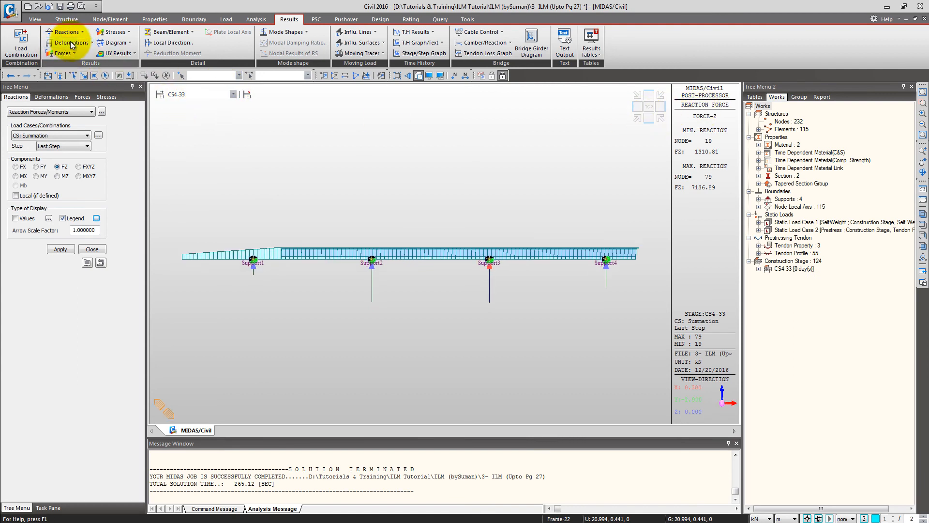
click(175, 96)
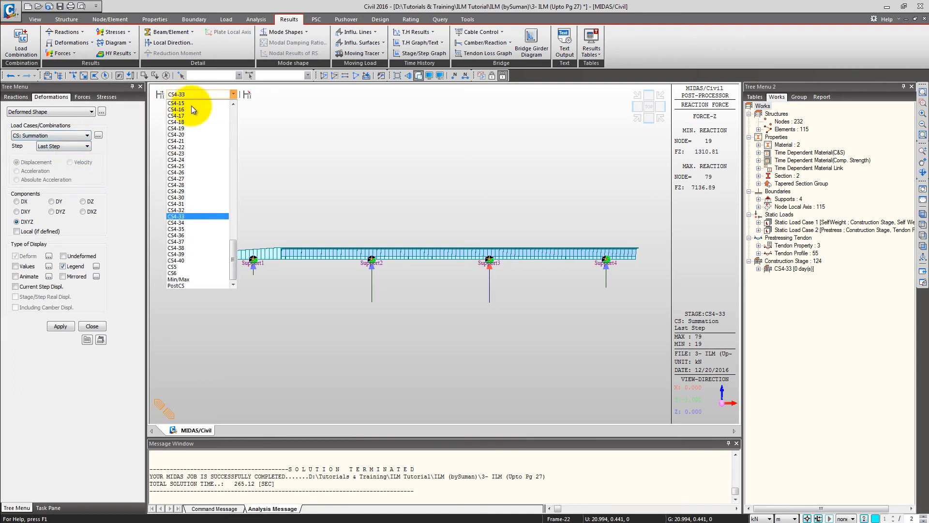
click(192, 273)
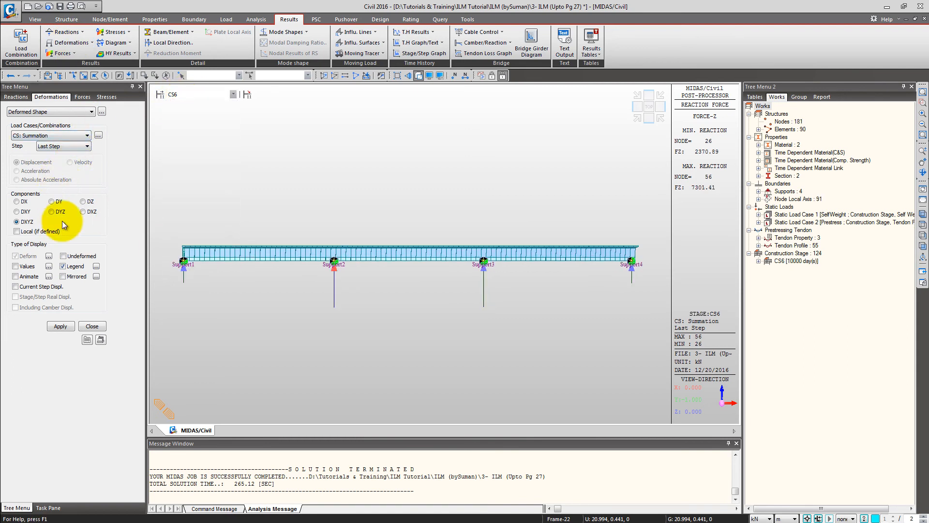
click(60, 146)
click(55, 155)
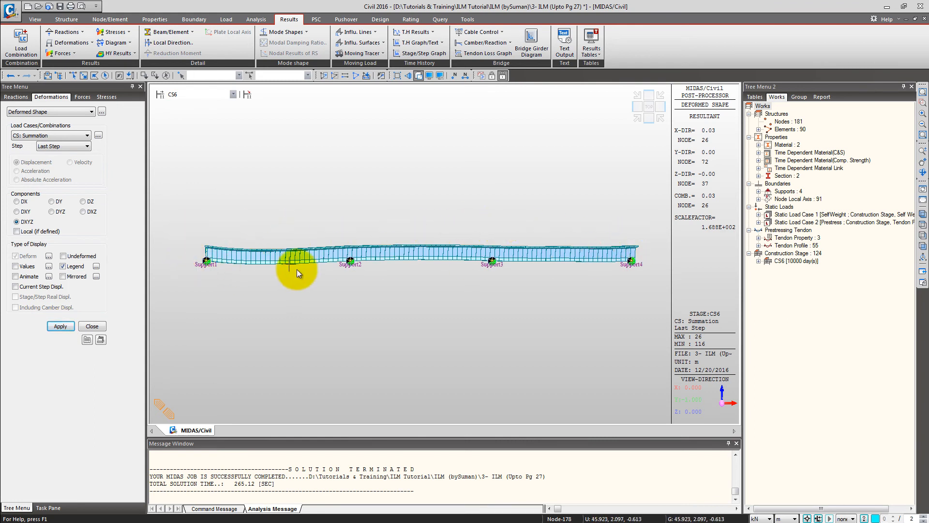
Plot the deformed shape at real displacement with auto-scale off.
click(48, 255)
click(416, 271)
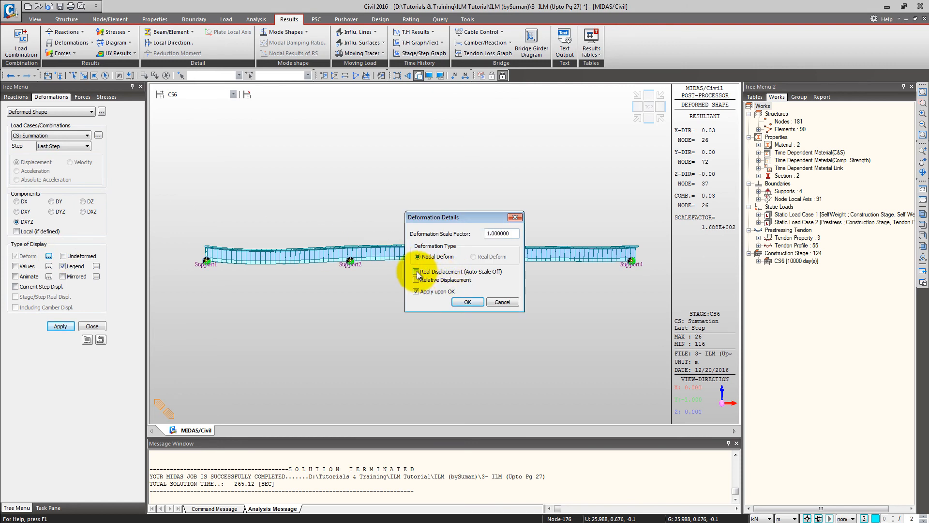
click(467, 302)
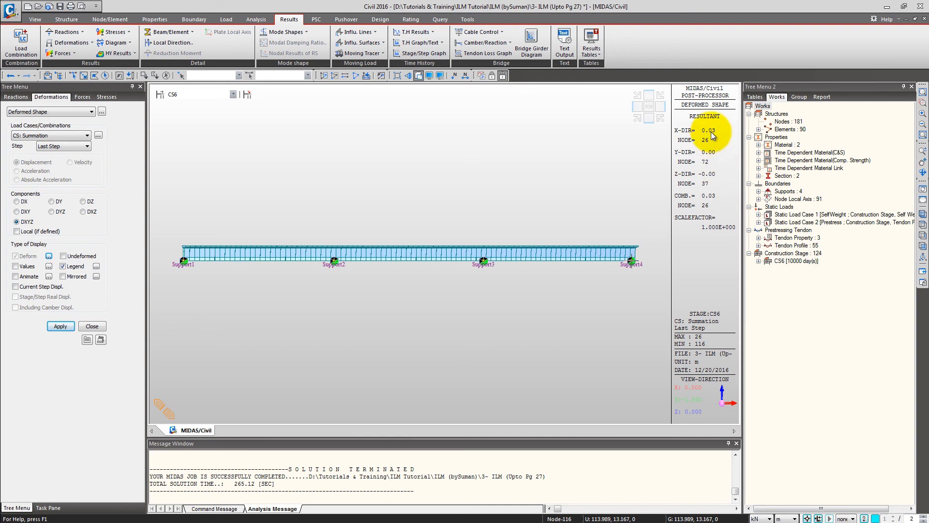
Change the length unit to mm and inspect the CS6 deformed shape in a 3D view.
click(785, 518)
click(787, 486)
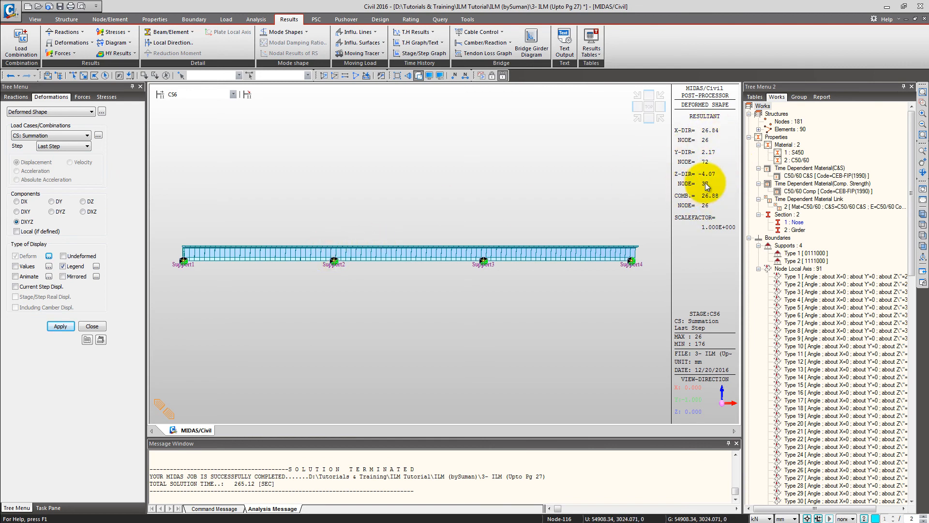
middle_drag(297, 223, 301, 245)
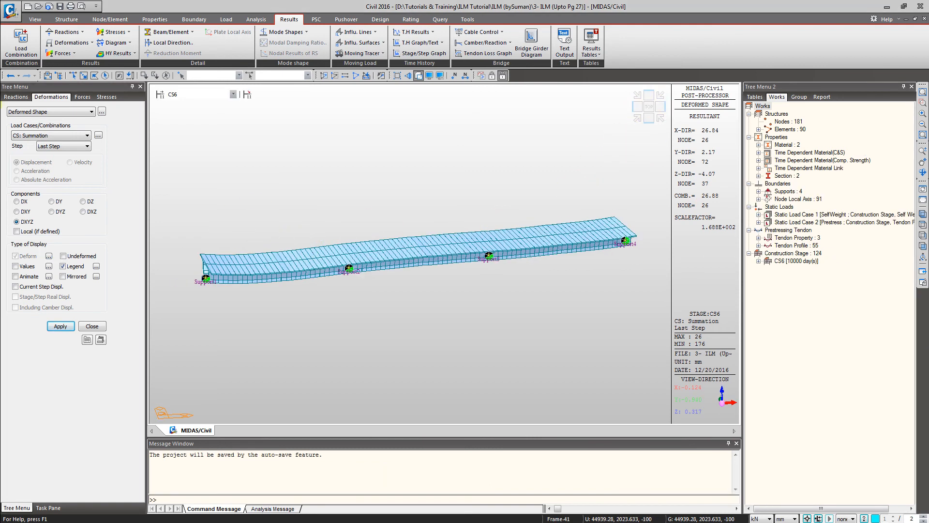
Plot the My beam diagram for combination Comb in the PostCS stage, in front view with the deformed shape off.
click(68, 54)
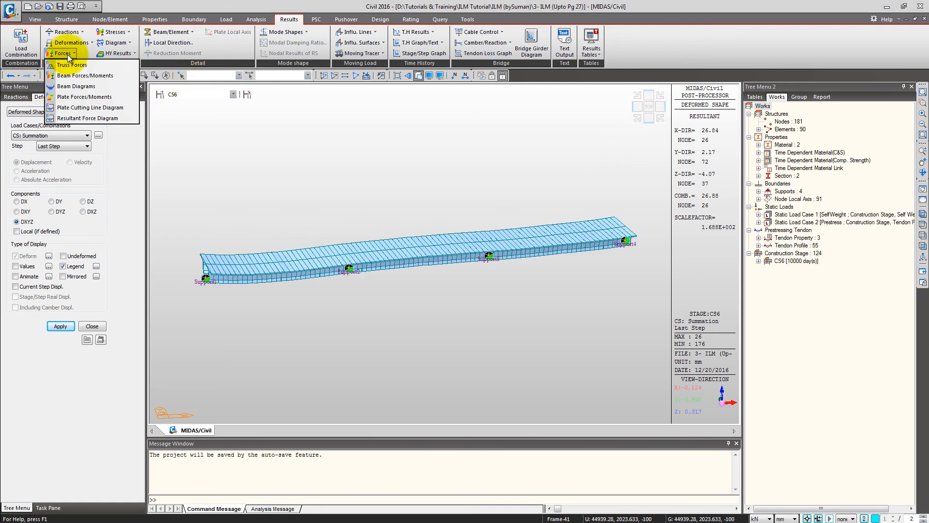
click(100, 85)
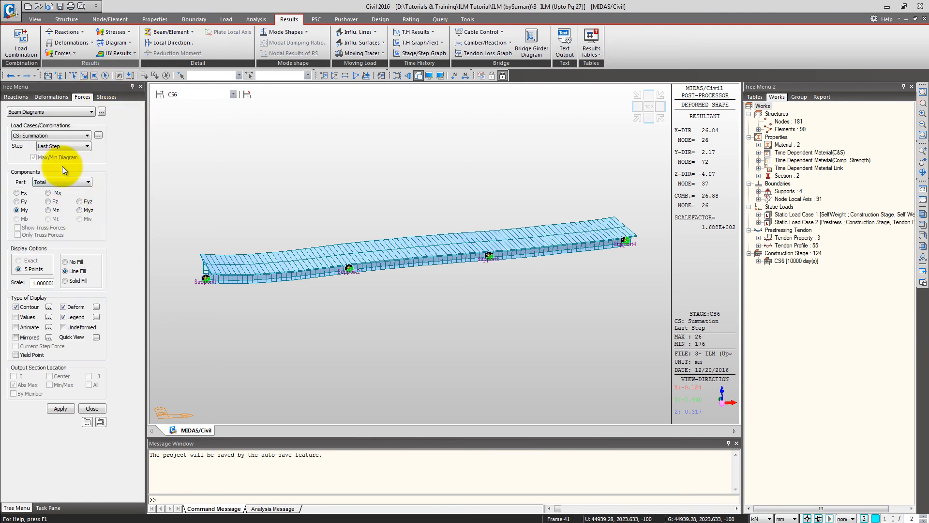
click(189, 96)
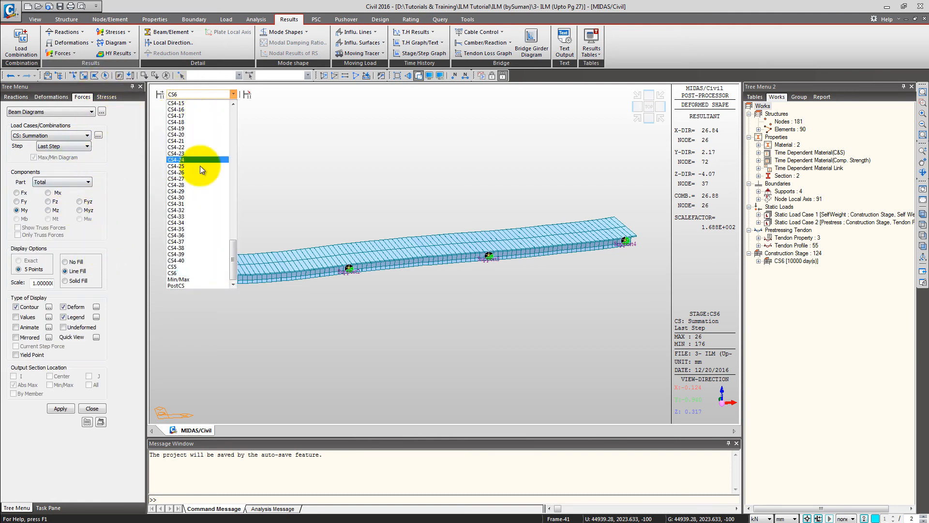
click(187, 285)
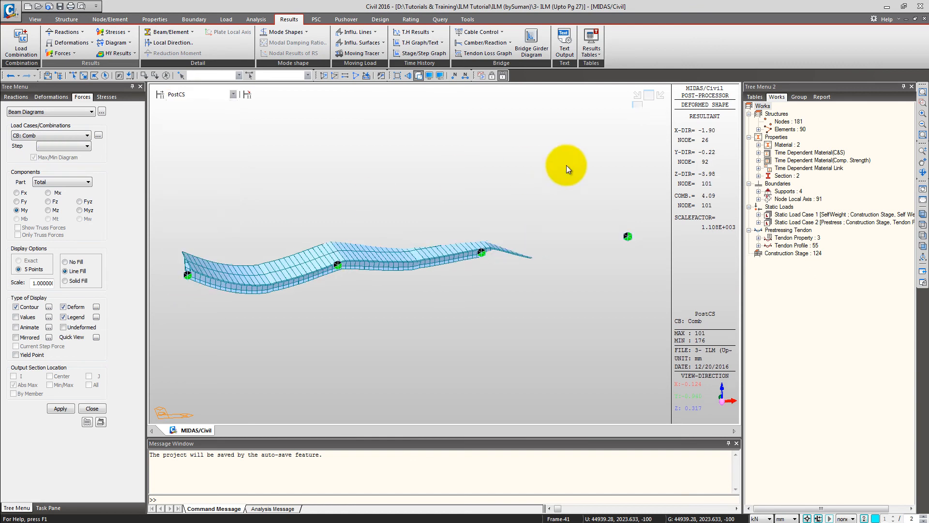
click(652, 119)
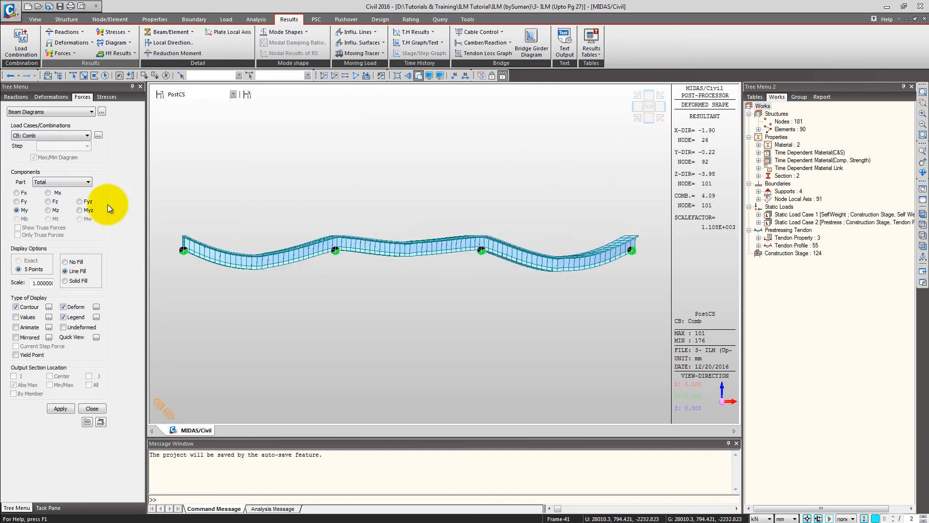
click(63, 307)
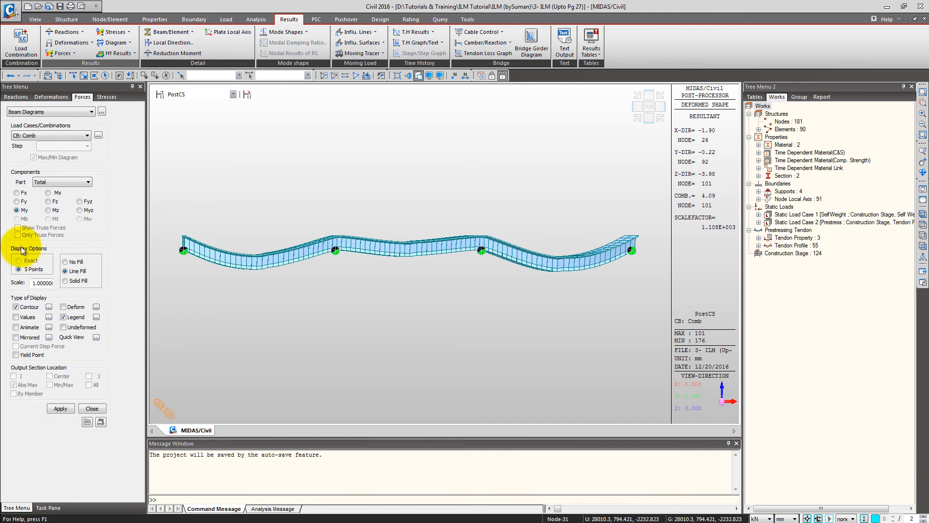
click(60, 409)
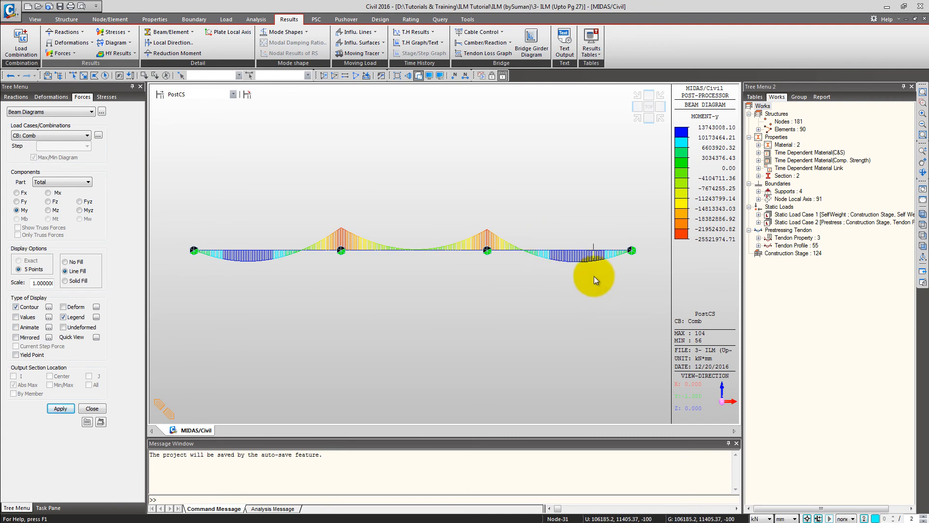
Set the length unit to m for the PostCS My beam diagram and reselect load combination Comb.
click(786, 518)
click(780, 497)
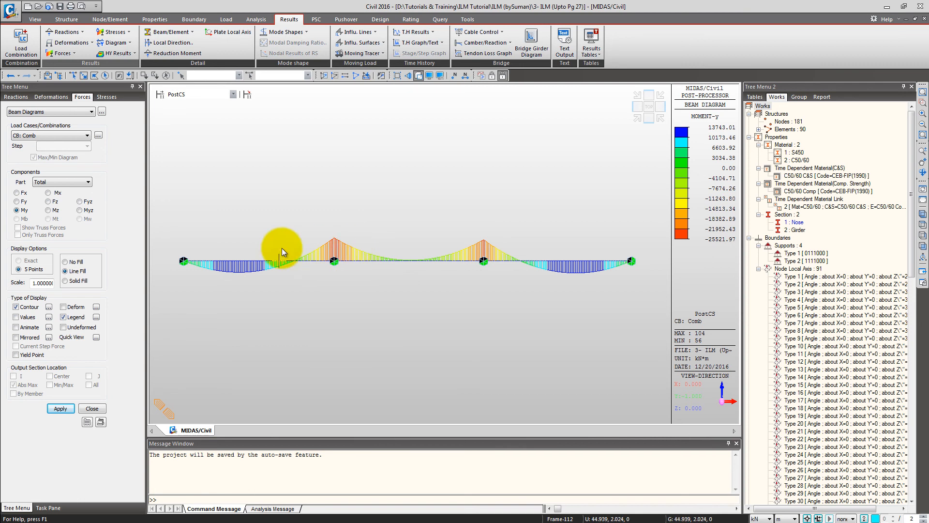
click(60, 135)
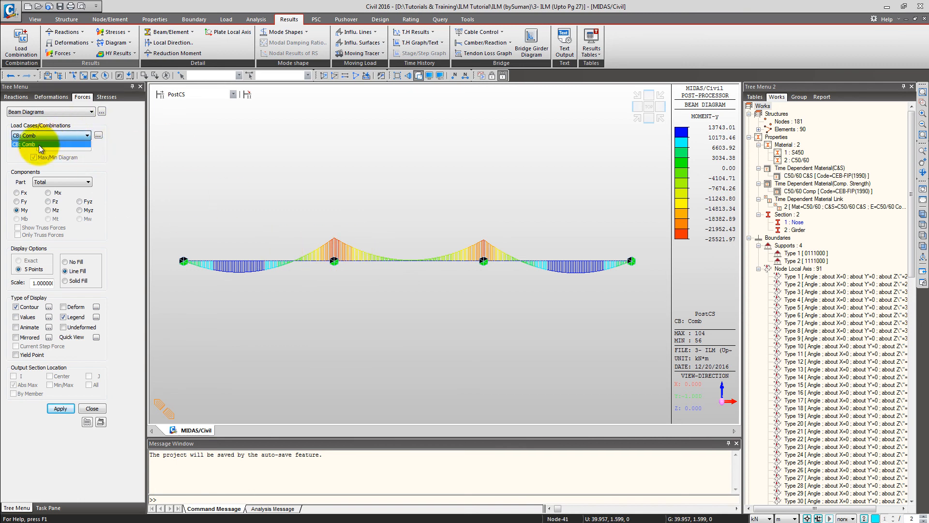
click(32, 145)
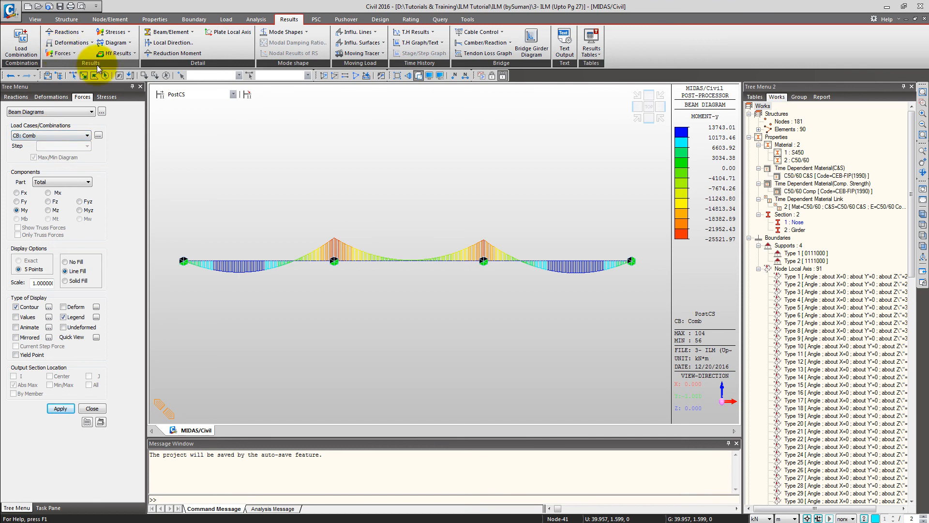
Plot the My beam diagram of stage CS6 for the CS: Dead Load case at the last step.
click(205, 95)
click(189, 274)
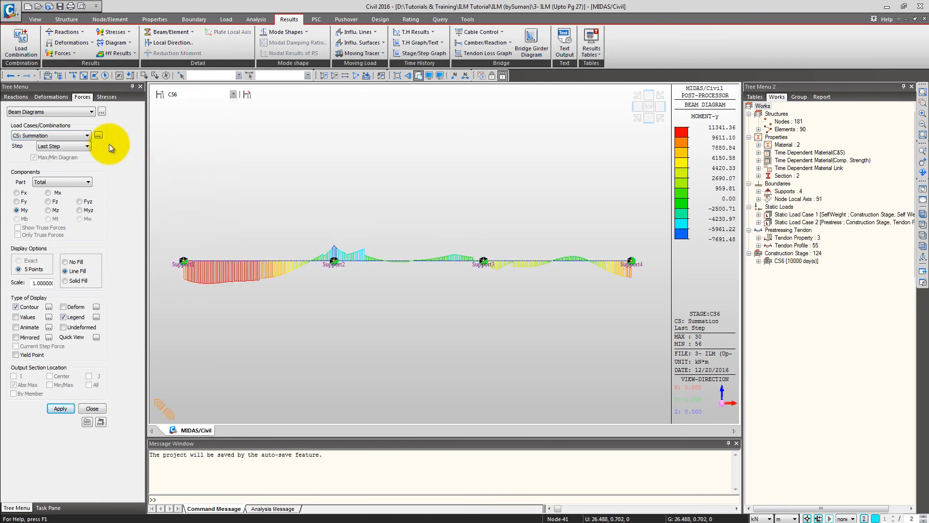
click(62, 135)
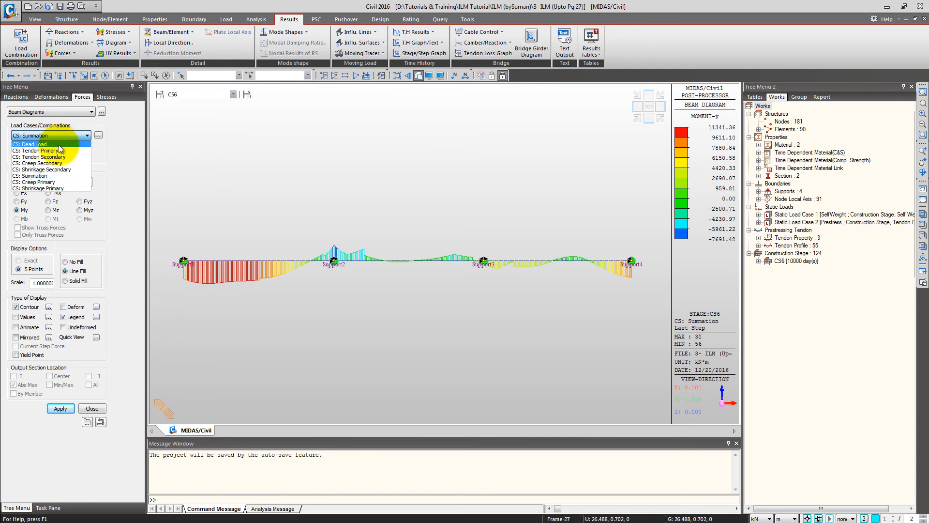
click(61, 144)
click(60, 408)
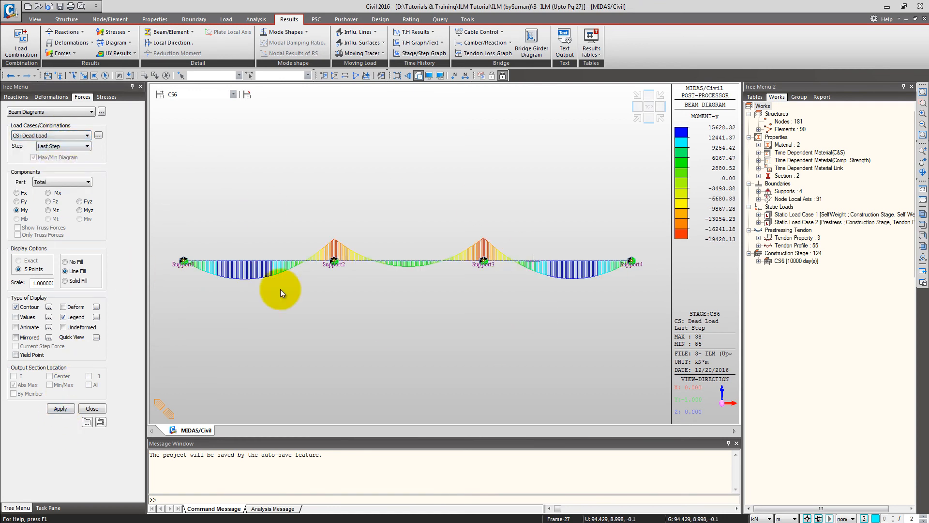
Plot the CS6 My beam diagram for the CS: Tendon Primary case.
click(44, 136)
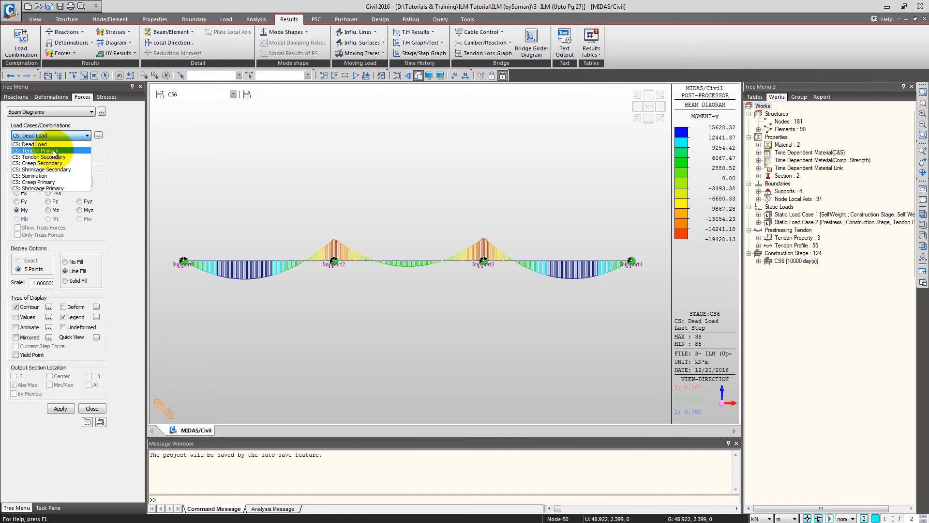
click(53, 147)
click(60, 409)
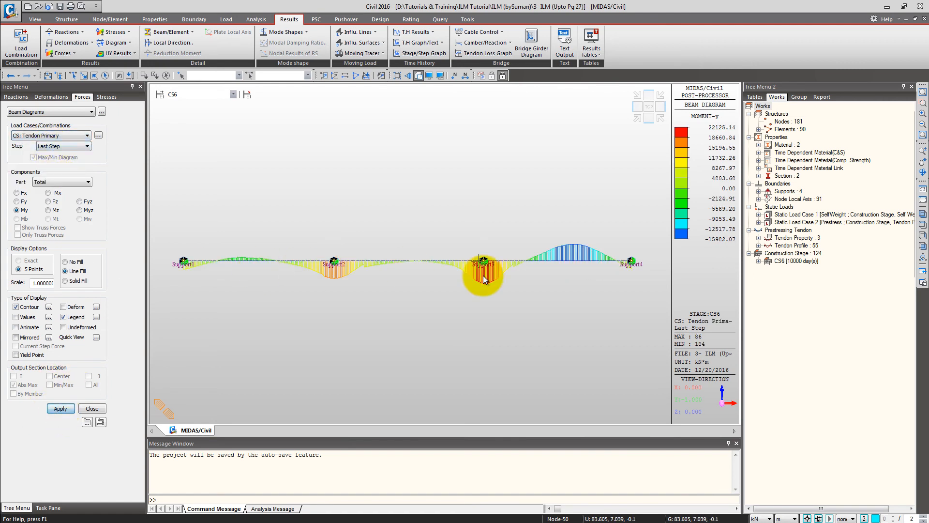
Plot the CS6 My beam diagram for the CS: Summation case.
click(31, 135)
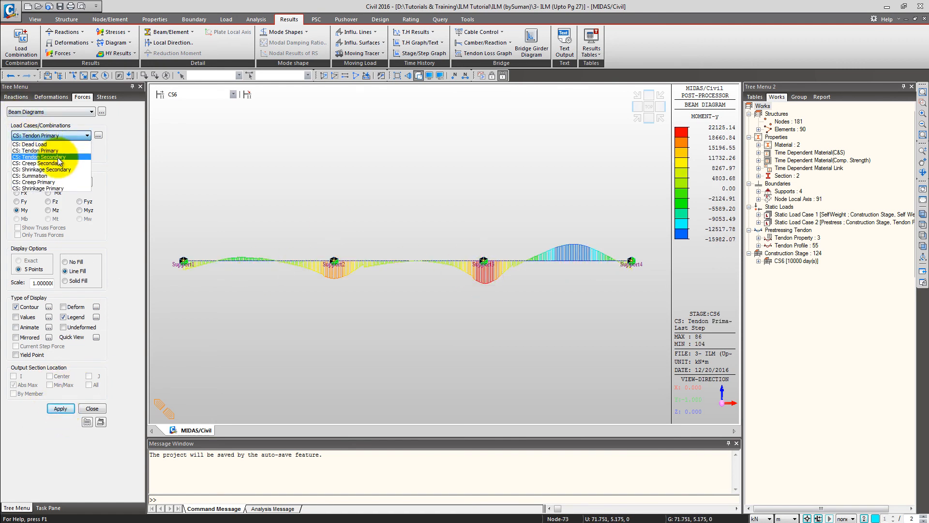
click(60, 157)
click(62, 135)
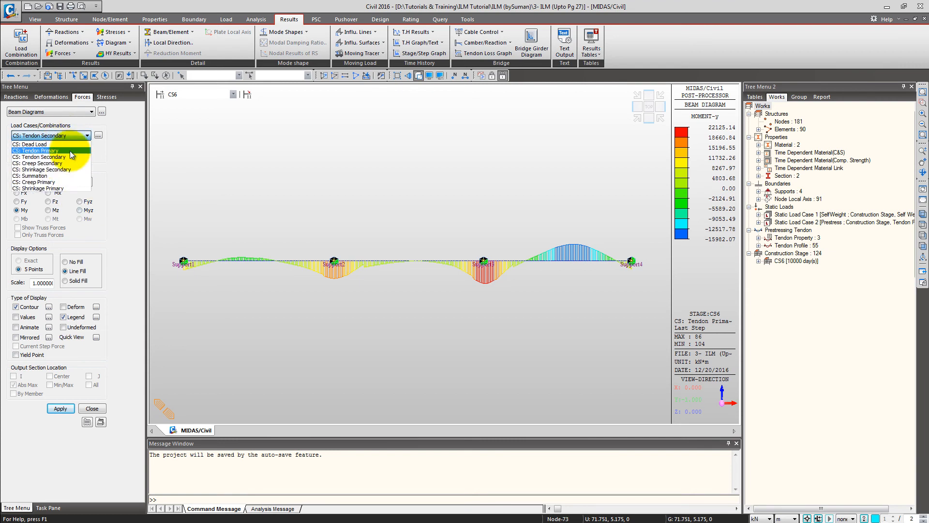
click(65, 176)
click(61, 409)
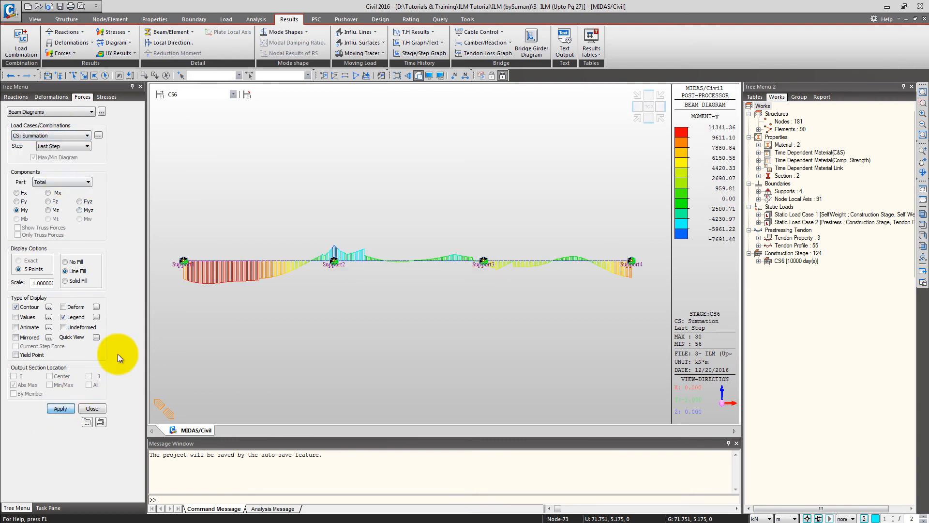
Compare the CS: Summation My diagram of stage CS5 with that of stage CS6, ending on CS6.
click(210, 95)
click(197, 266)
click(61, 408)
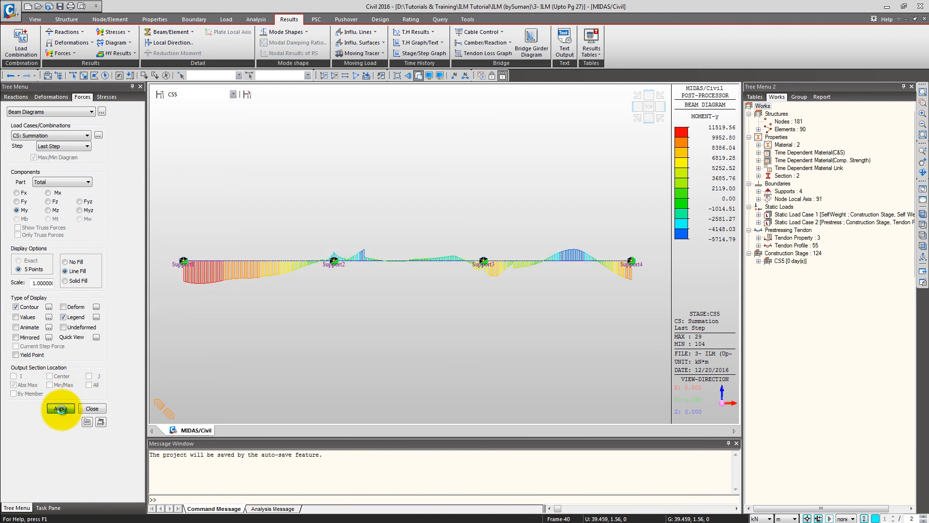
click(190, 94)
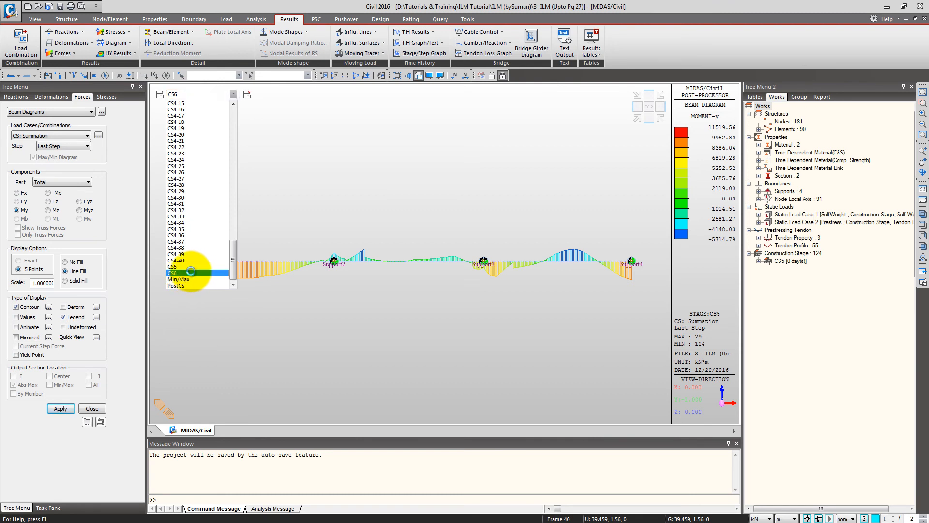
click(190, 272)
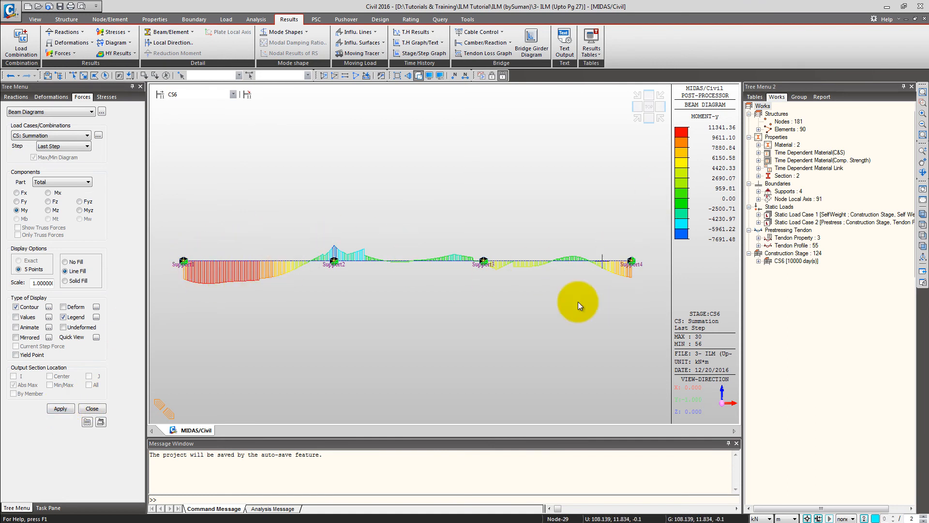
Display the CS: Summation My beam diagram for launching stage CS4-19.
click(187, 93)
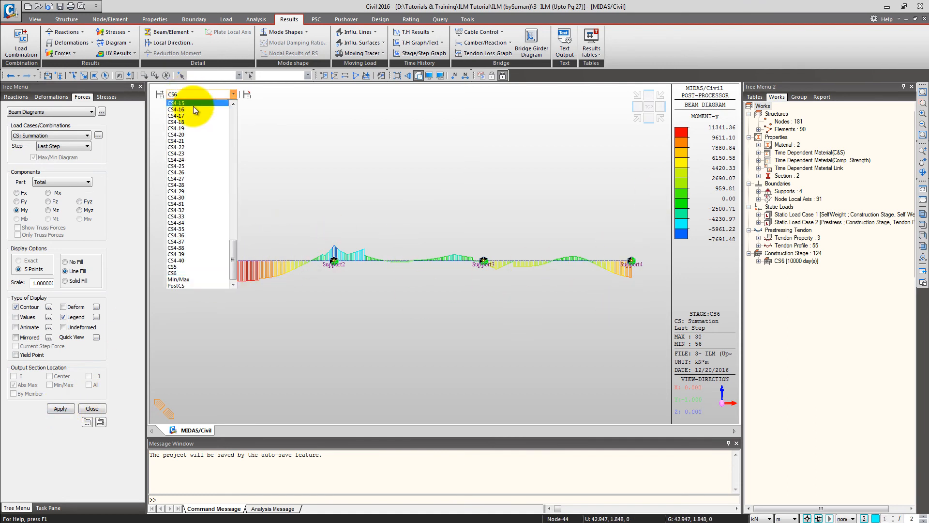
scroll(208, 160, up, 3)
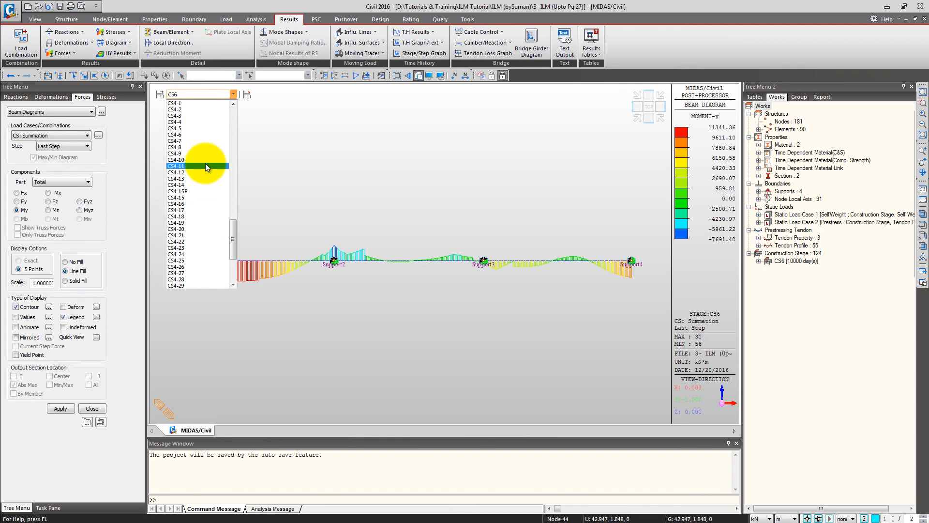
click(199, 224)
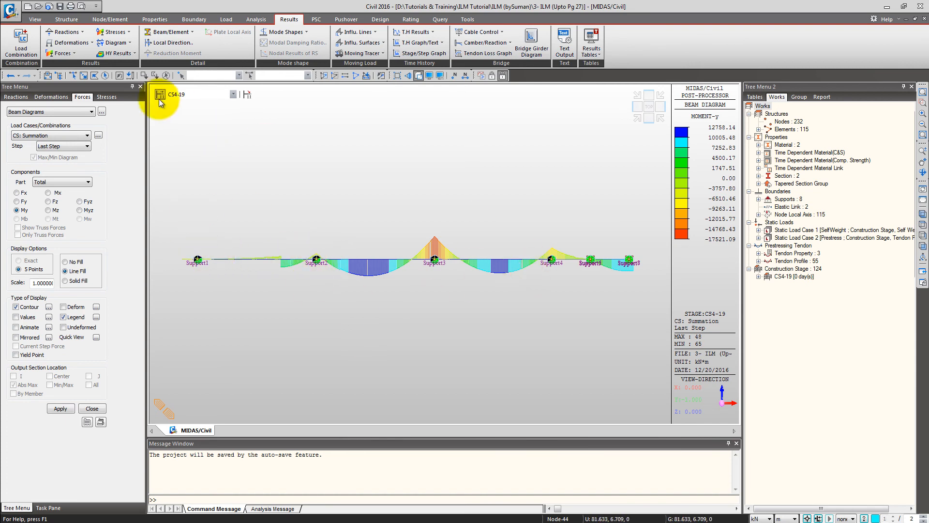
Display the CS: Summation My beam diagram for stage CS4 and view it in 3D.
click(187, 96)
drag(237, 260, 233, 227)
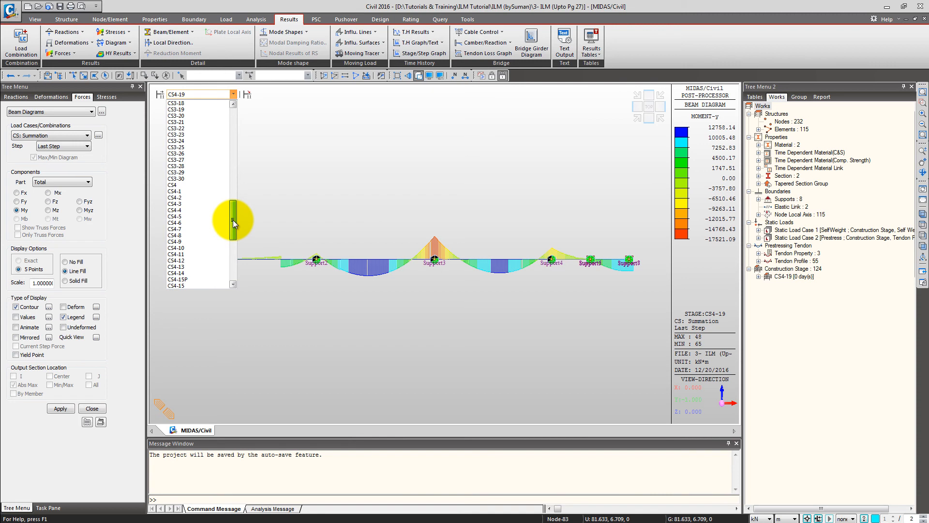
click(207, 186)
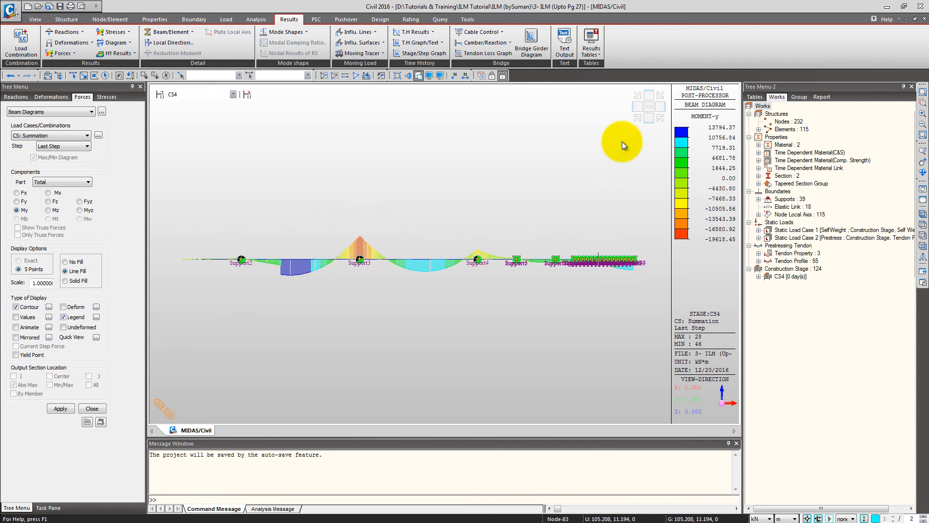
click(647, 117)
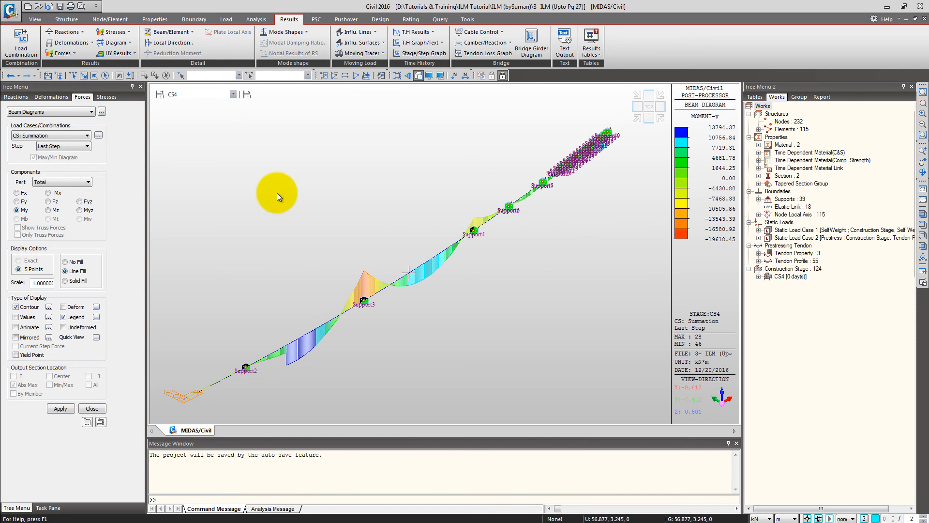
Display the CS: Summation My beam diagram for stage CS3 and return to the front view.
click(181, 94)
drag(234, 241, 234, 197)
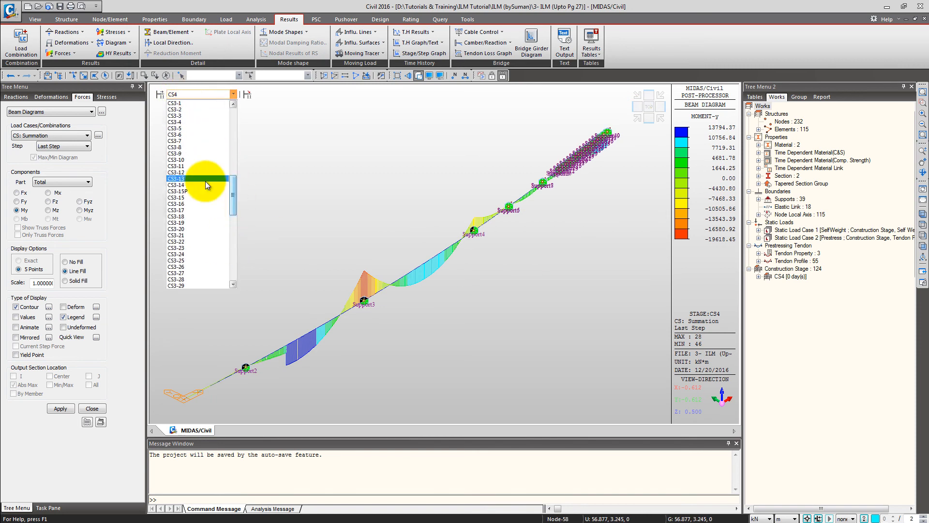
scroll(187, 167, up, 5)
click(178, 191)
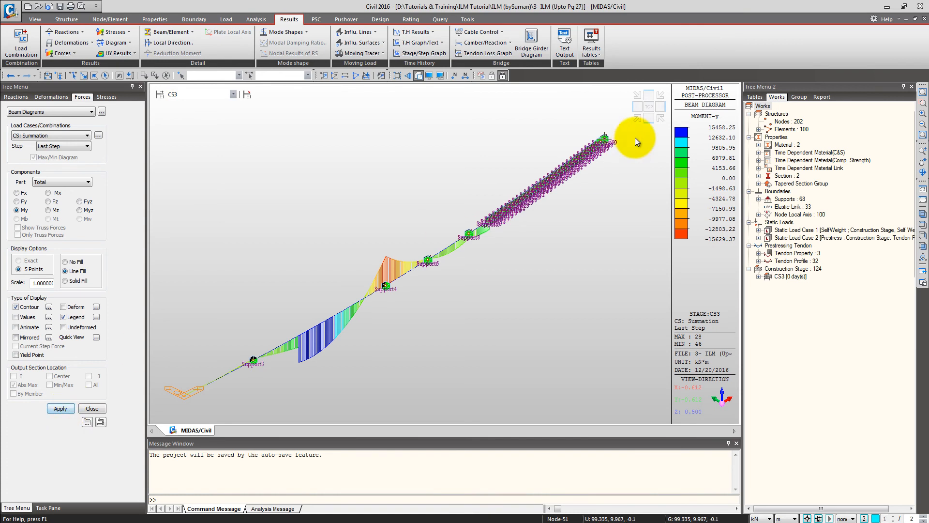
click(647, 119)
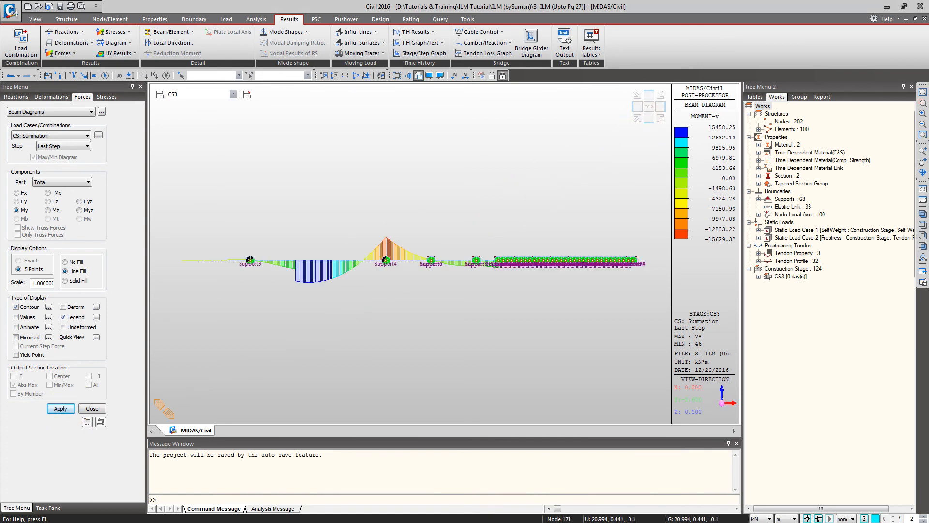
Plot the Beam Stresses Diagram of stage CS3 for CS: Summation, with the Combined component at Maximum.
click(120, 34)
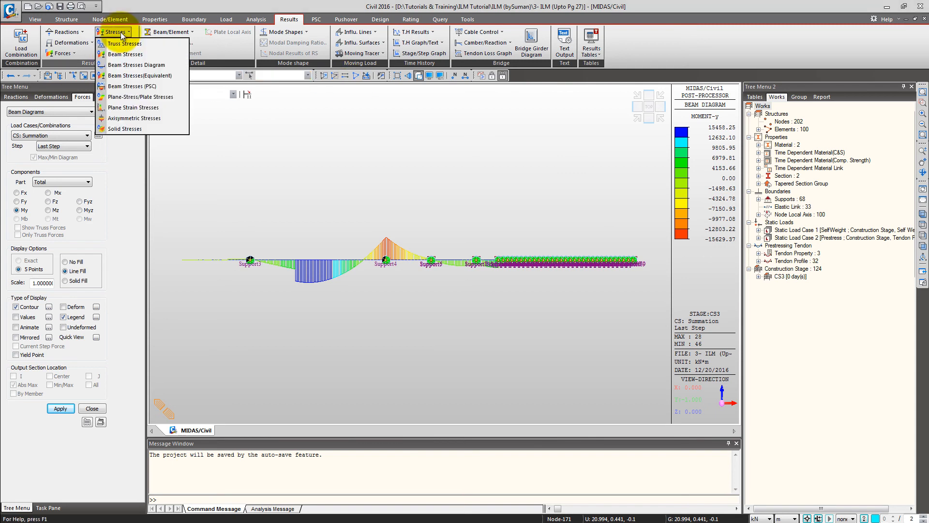
click(153, 68)
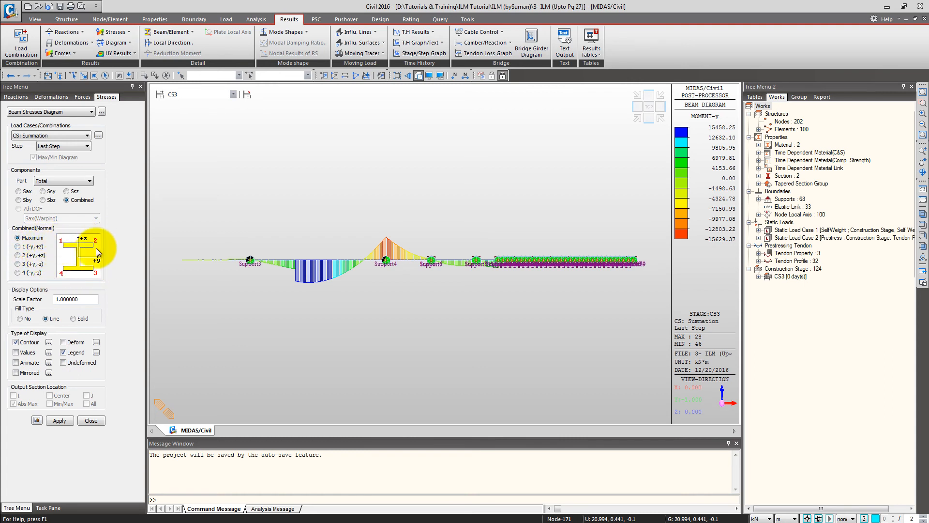
click(51, 135)
click(51, 134)
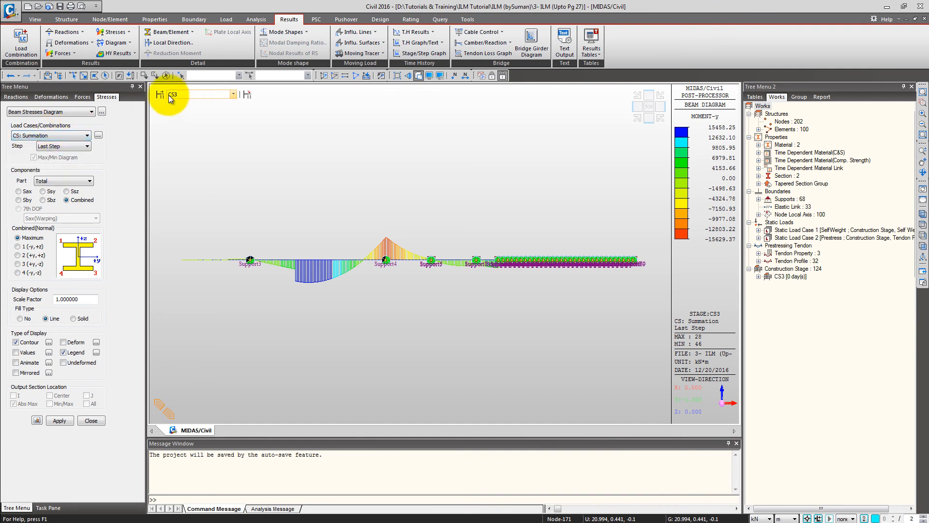
click(60, 420)
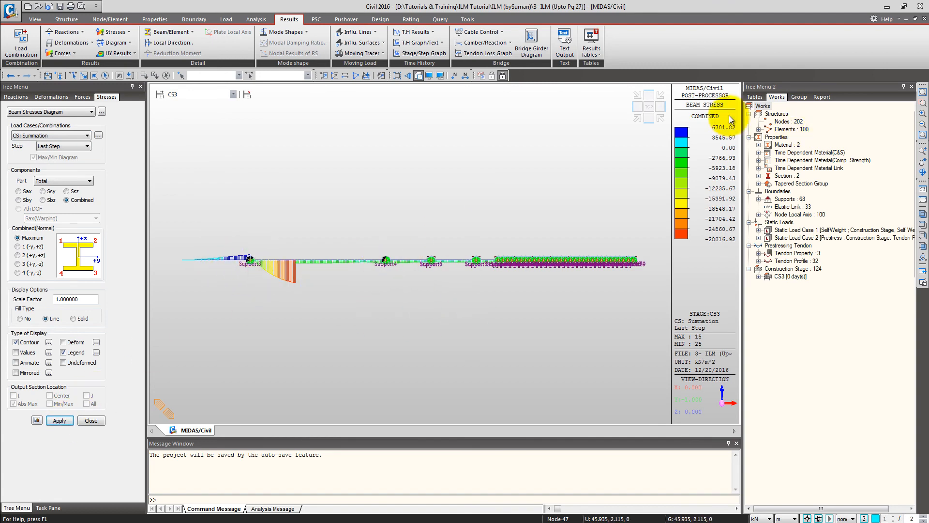
Set the force unit to N and the length unit to mm for the beam stress diagram.
click(760, 519)
click(753, 490)
click(785, 518)
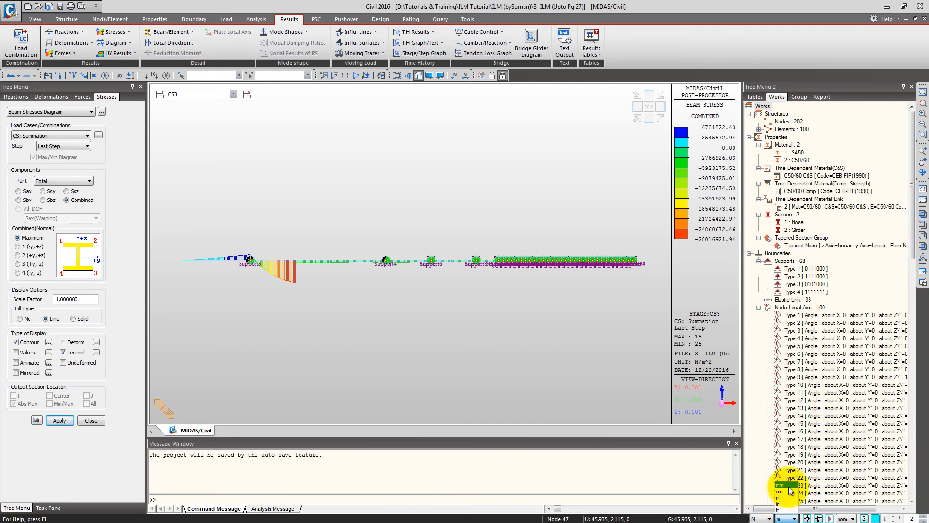
Set the length unit to mm and display the combined beam stress diagram for construction stage CS6.
click(788, 486)
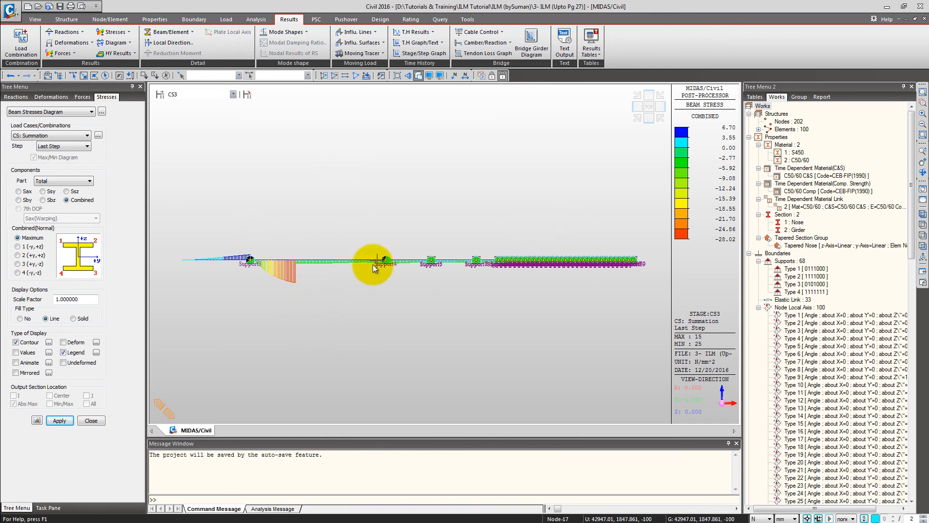
ctrl+middle_drag(274, 220, 286, 234)
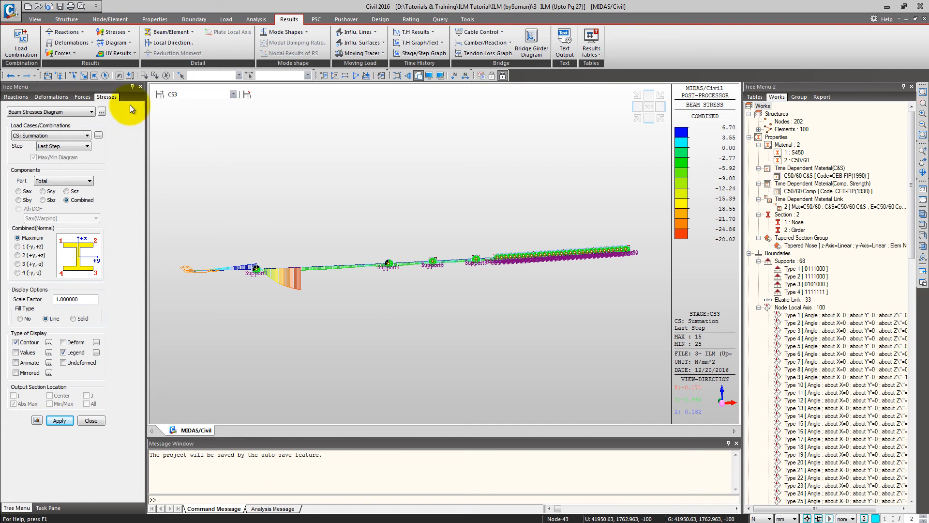
click(194, 96)
drag(232, 177, 234, 271)
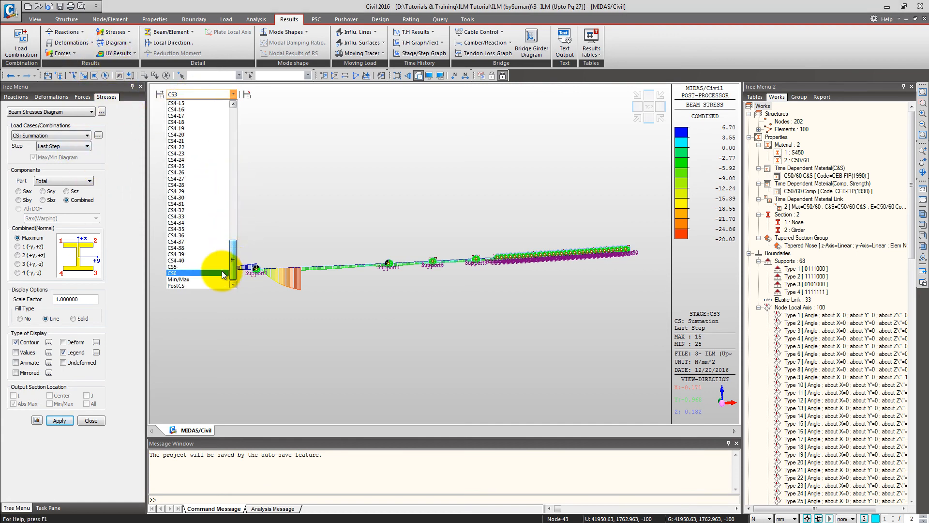
click(199, 274)
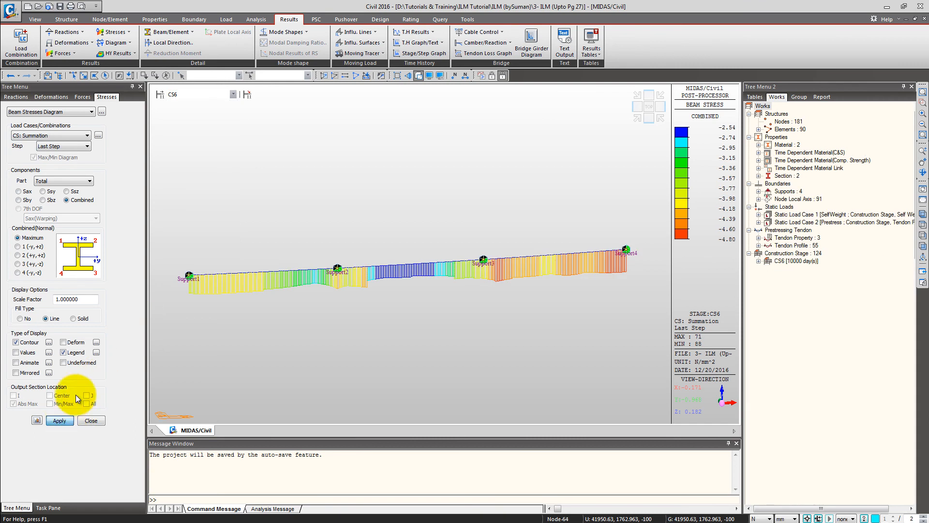
Display the combined beam stress diagram for the PostCS stage with load combination CB: Comb in front view.
click(233, 94)
click(187, 285)
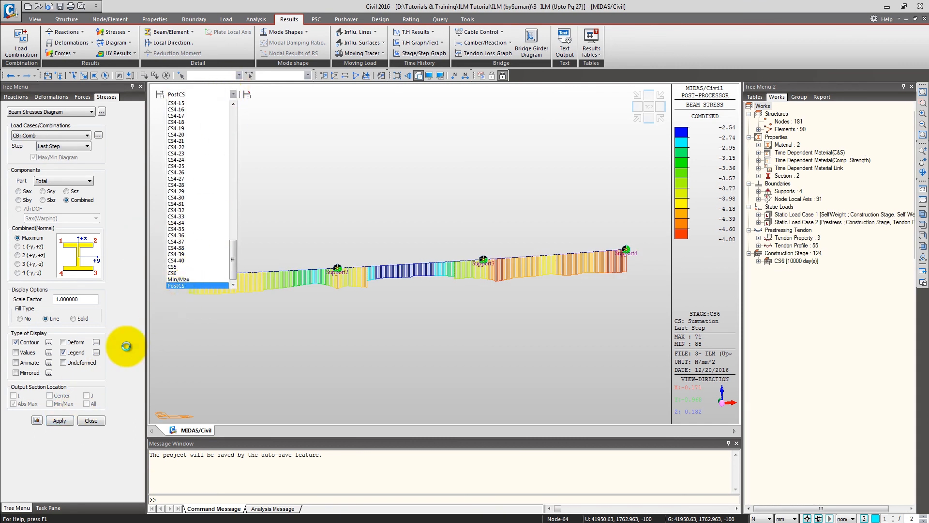
click(59, 420)
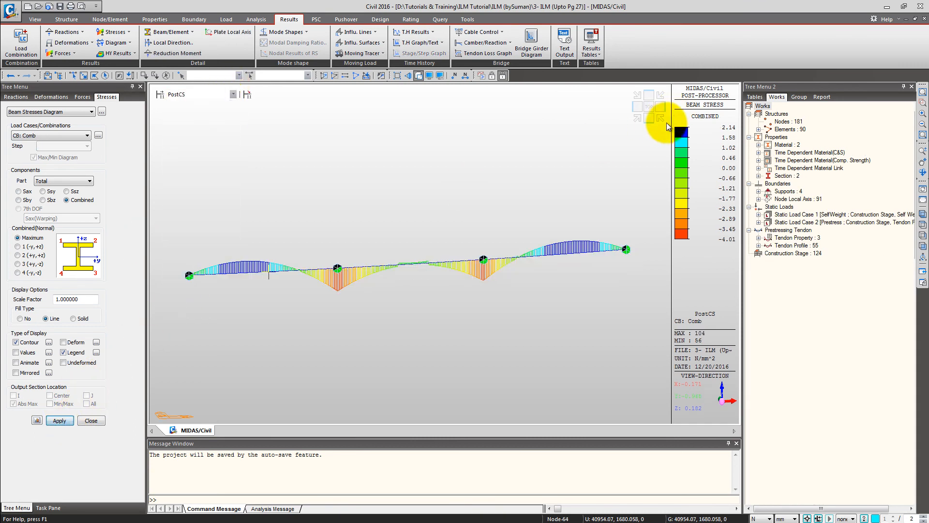
click(649, 119)
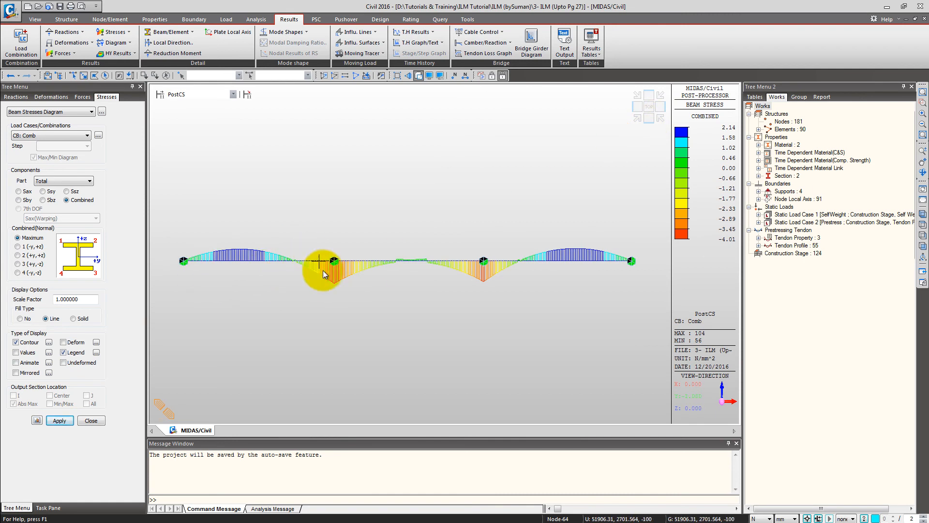
mouse_move(345, 297)
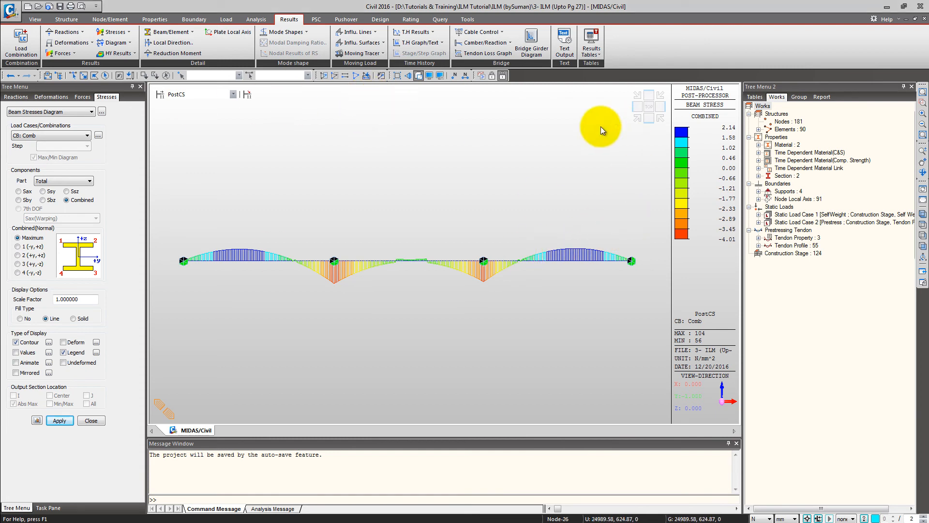
Generate the beam force and stress results table for load combination Comb(CB), limited to Part j of the elements.
click(594, 49)
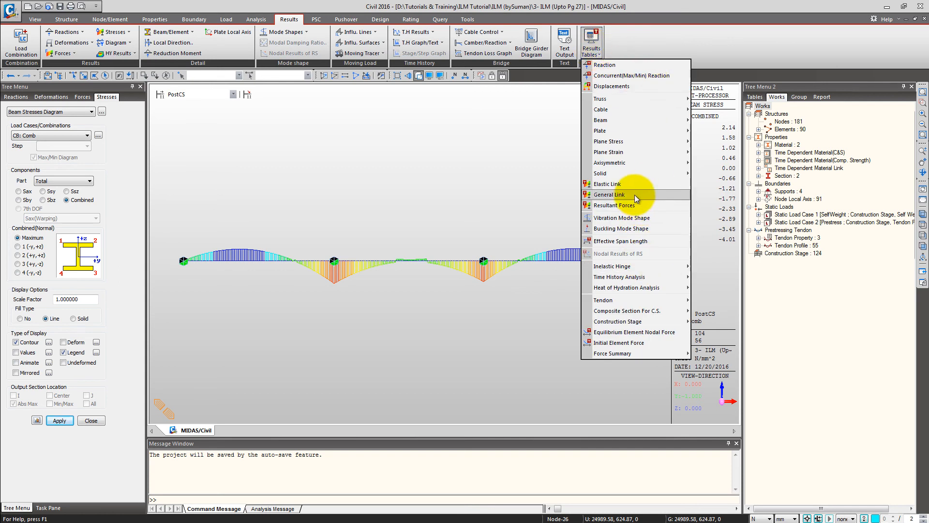
mouse_move(640, 120)
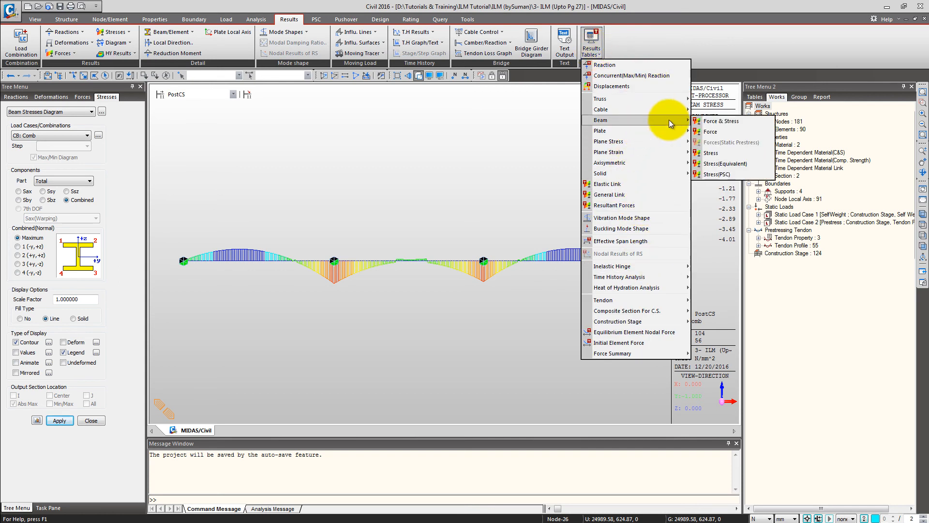
click(737, 122)
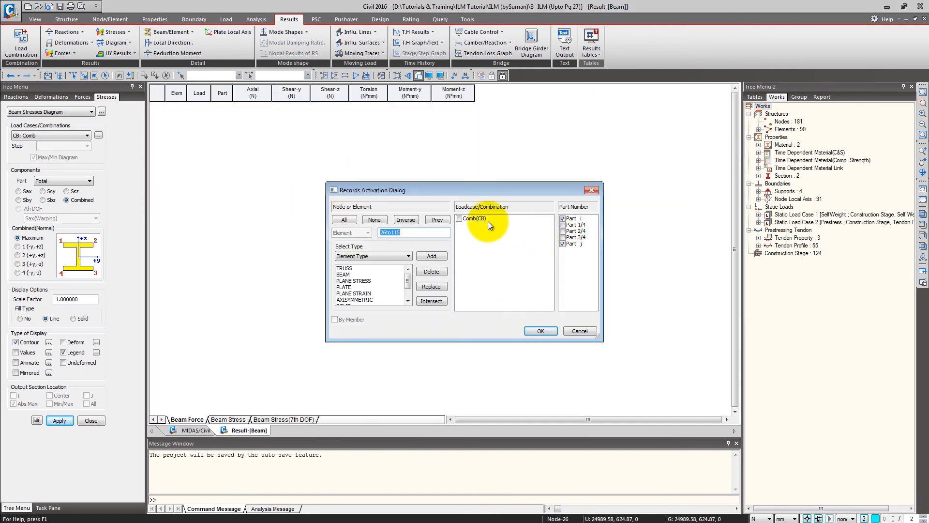
click(459, 218)
click(563, 224)
click(563, 224)
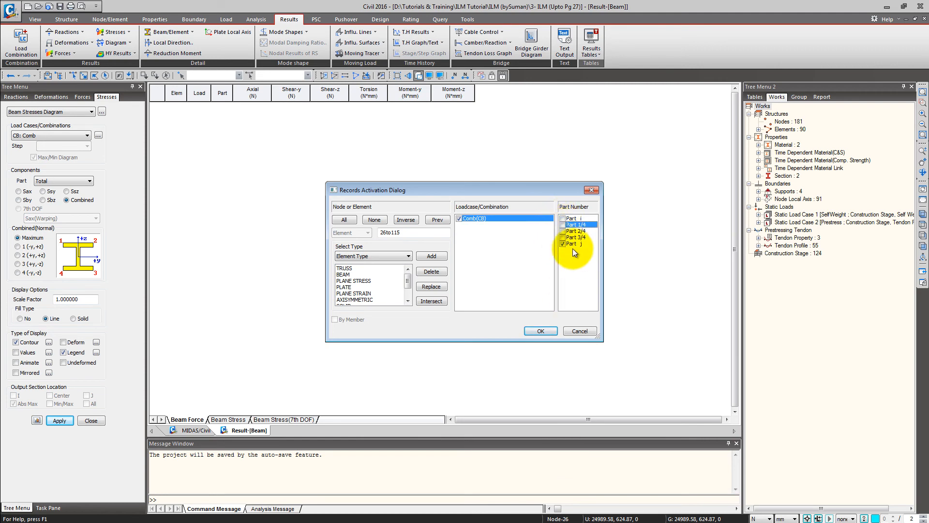
click(540, 331)
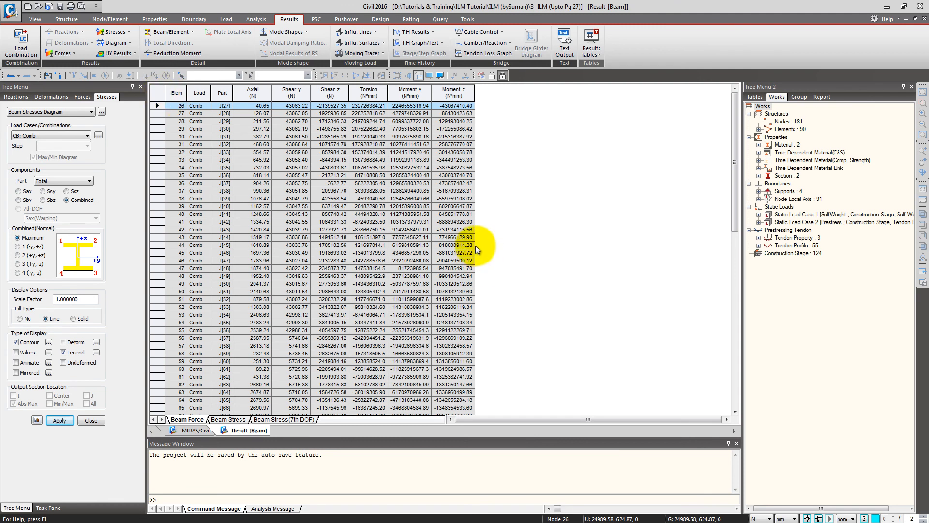
Select all records of the beam force table and look over the copy and export options available for them.
drag(733, 109, 498, 77)
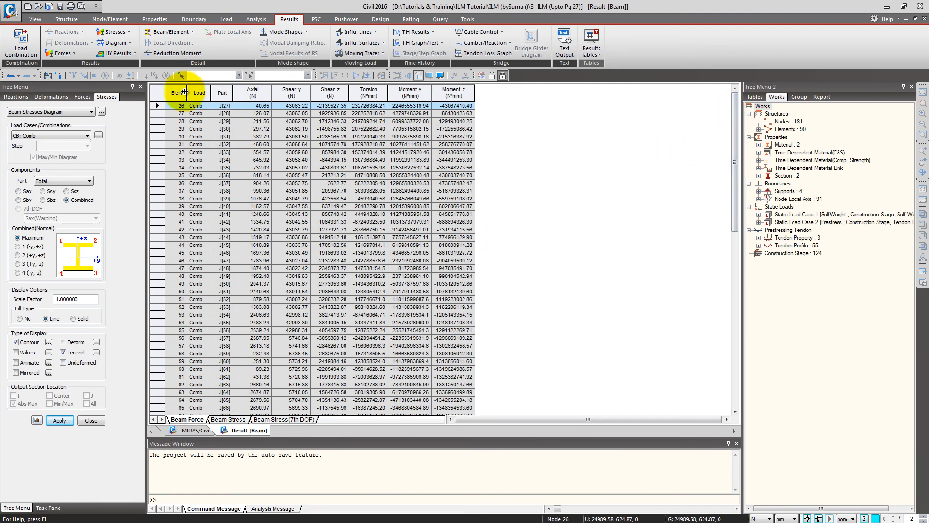
click(158, 92)
right_click(196, 137)
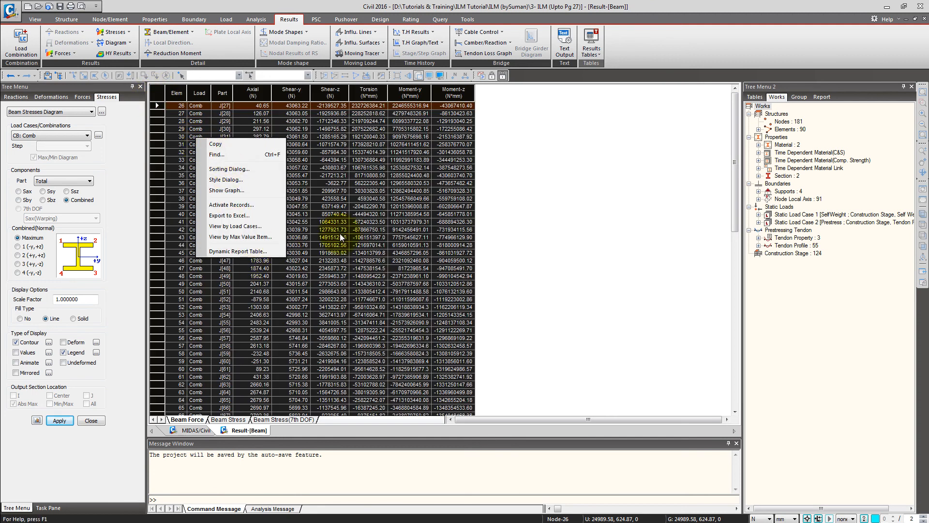
click(583, 208)
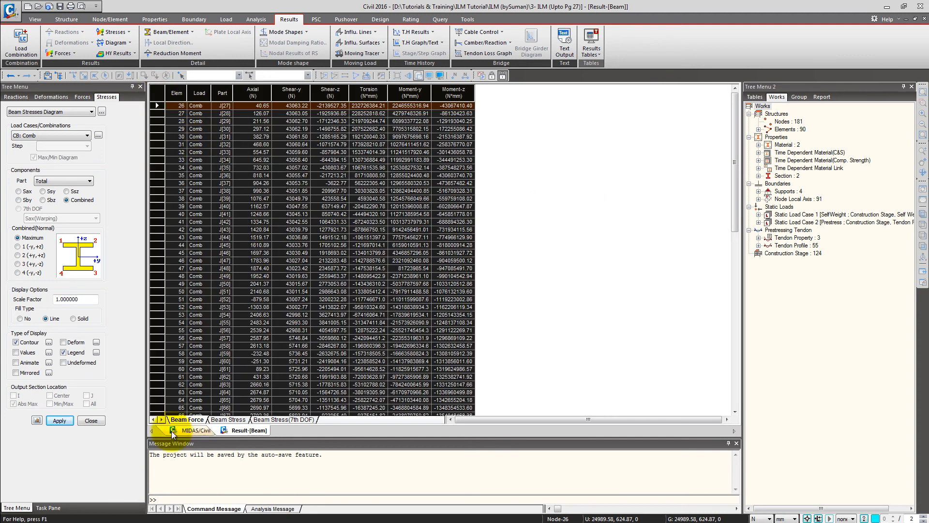
Generate the beam stress table for load combination Comb(CB) at Parts i and j and look through its element records.
click(225, 420)
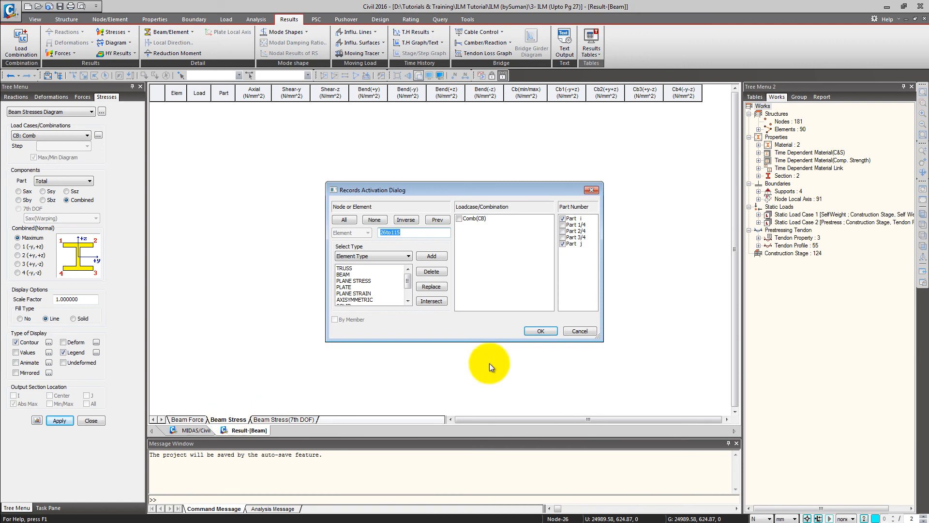
click(459, 218)
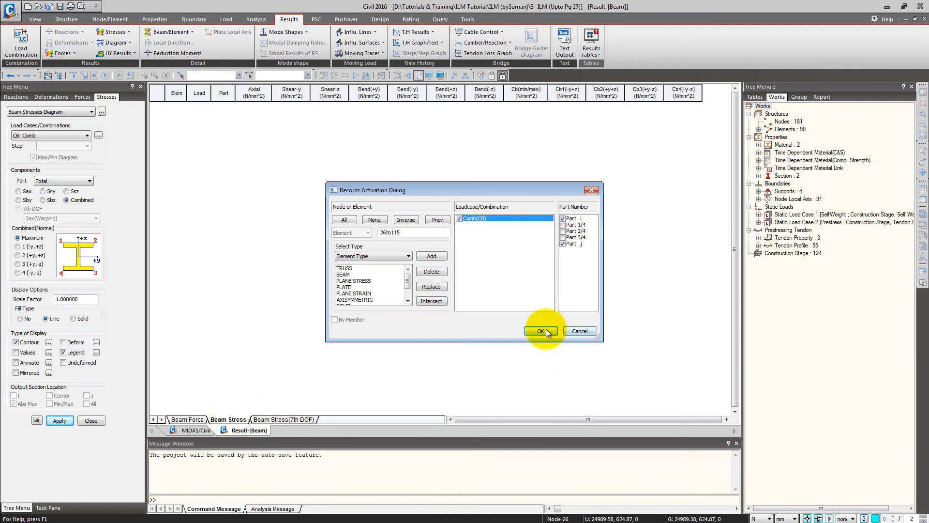
click(545, 330)
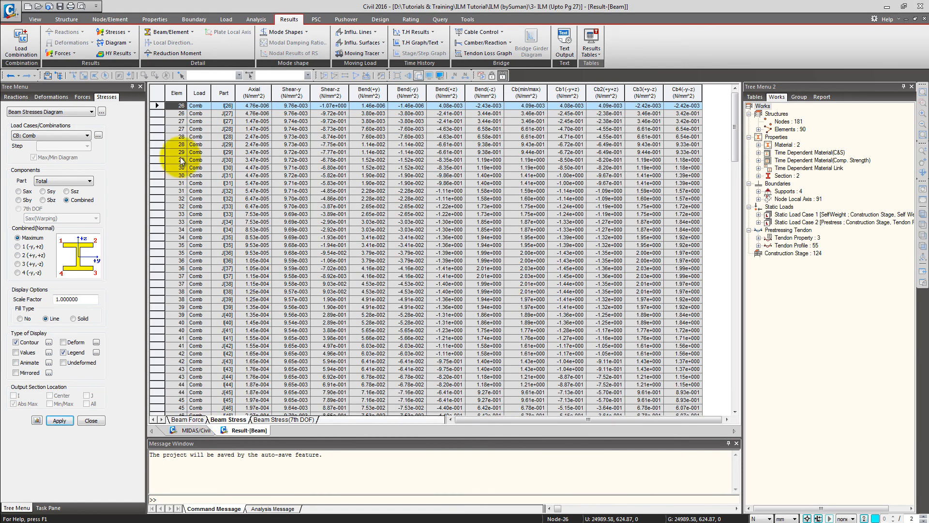
click(176, 92)
scroll(428, 259, down, 20)
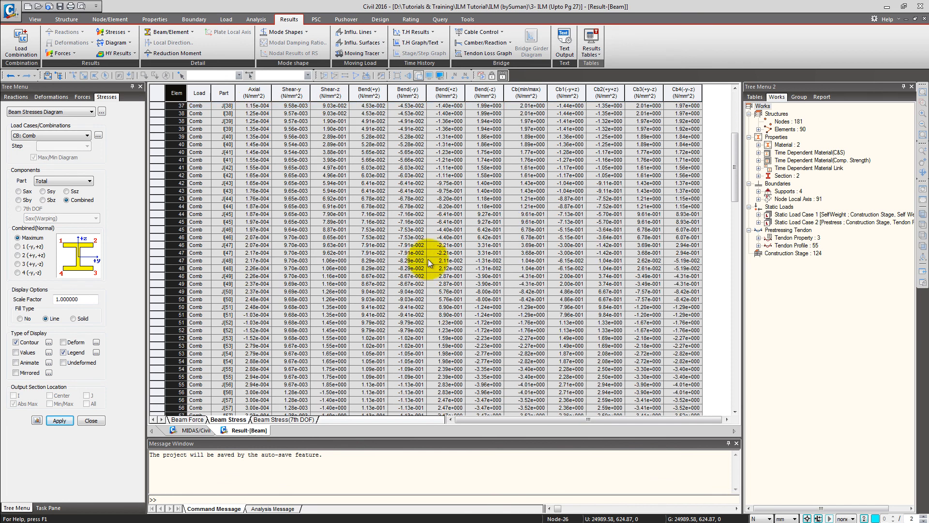
Set up a bridge girder stress diagram for stage CS6, using Last Step and the CS: Summation load case.
click(200, 431)
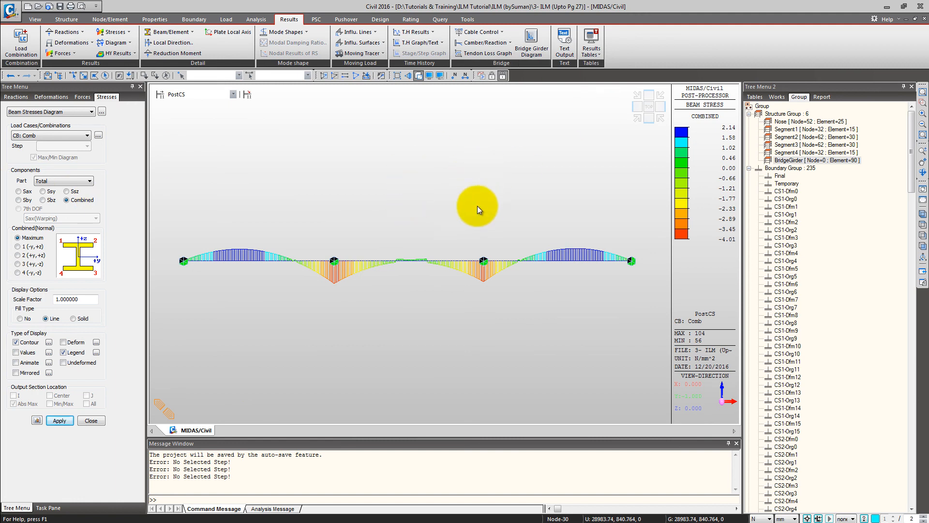
click(532, 43)
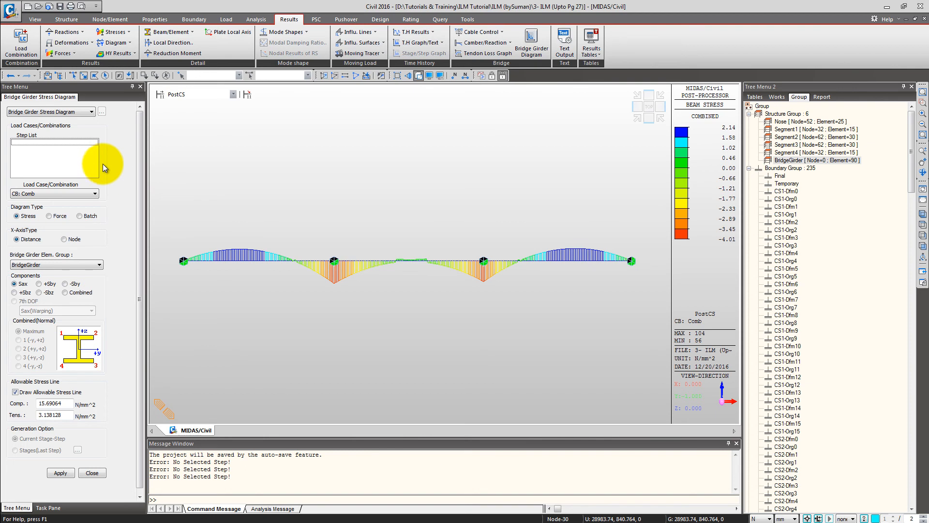
click(194, 96)
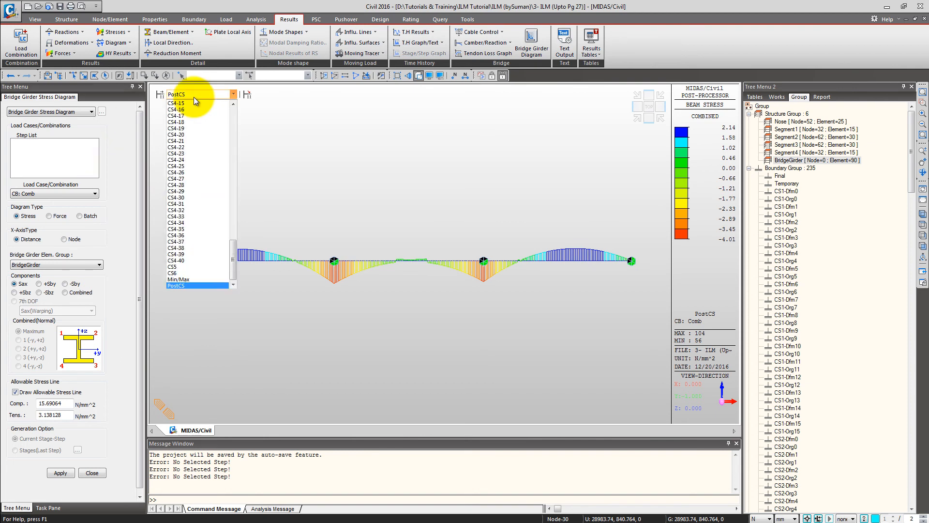
click(190, 274)
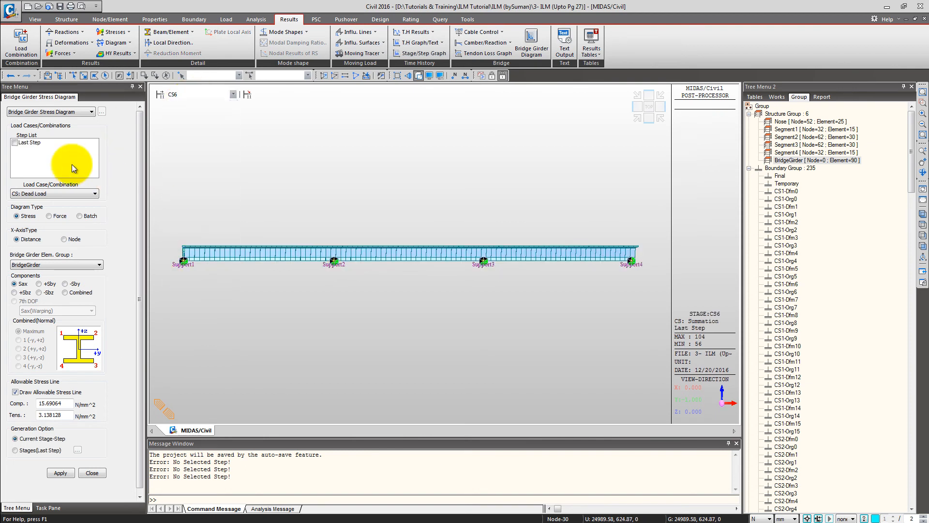
click(15, 143)
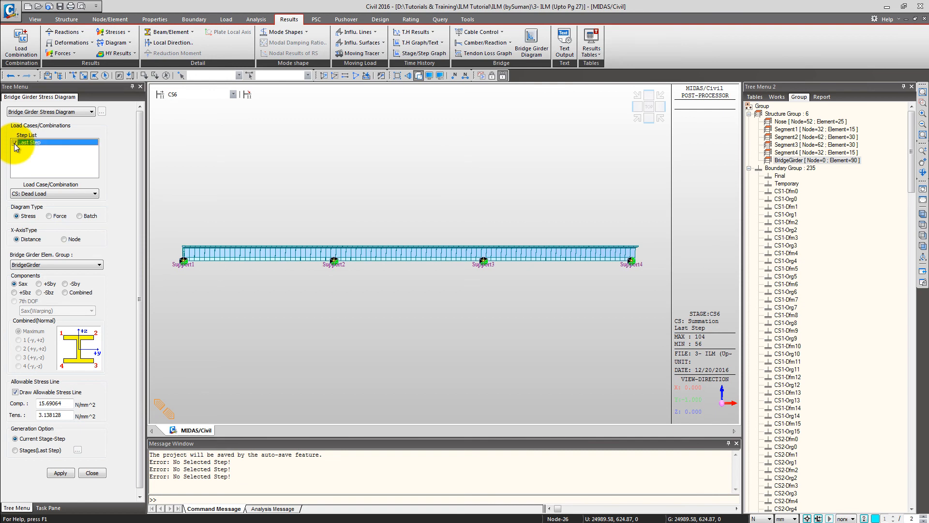
click(67, 193)
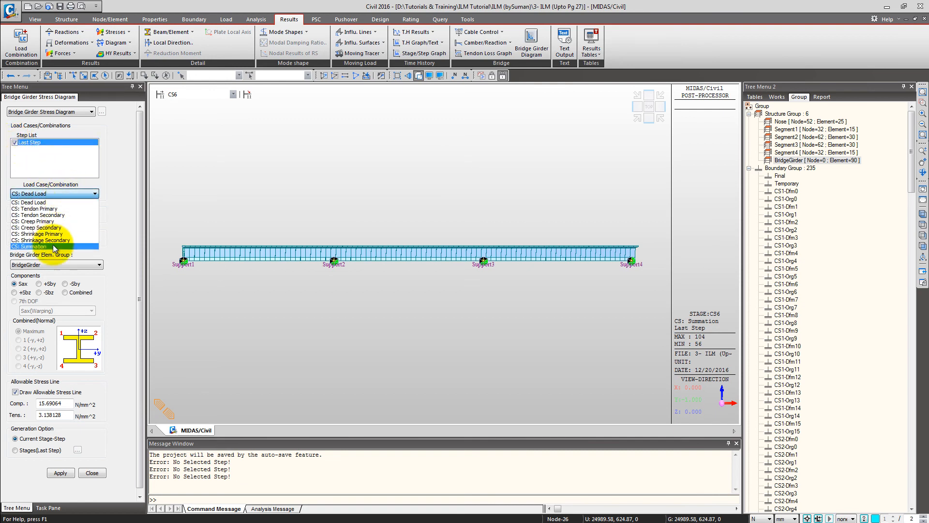
click(54, 246)
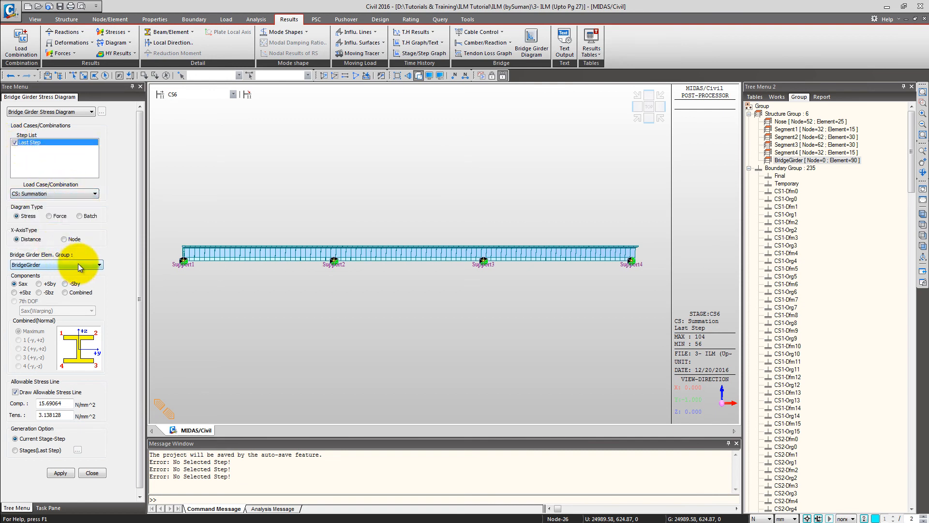
Use the BridgeGirder element group and the Combined stress component for the bridge girder diagram.
click(78, 264)
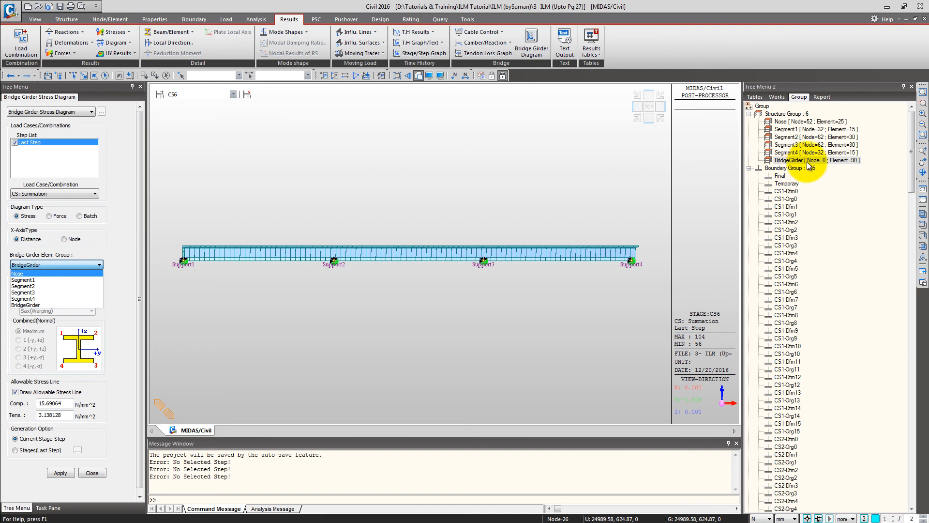
click(41, 302)
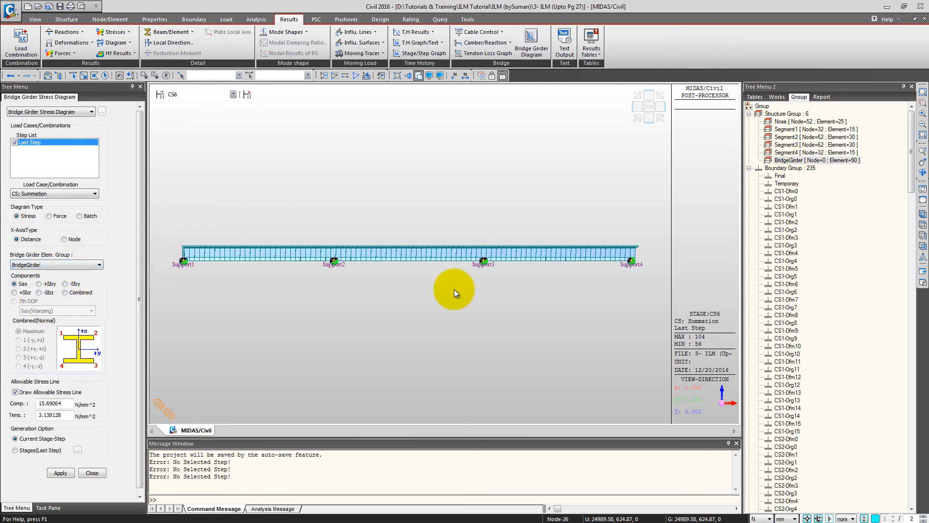
click(78, 294)
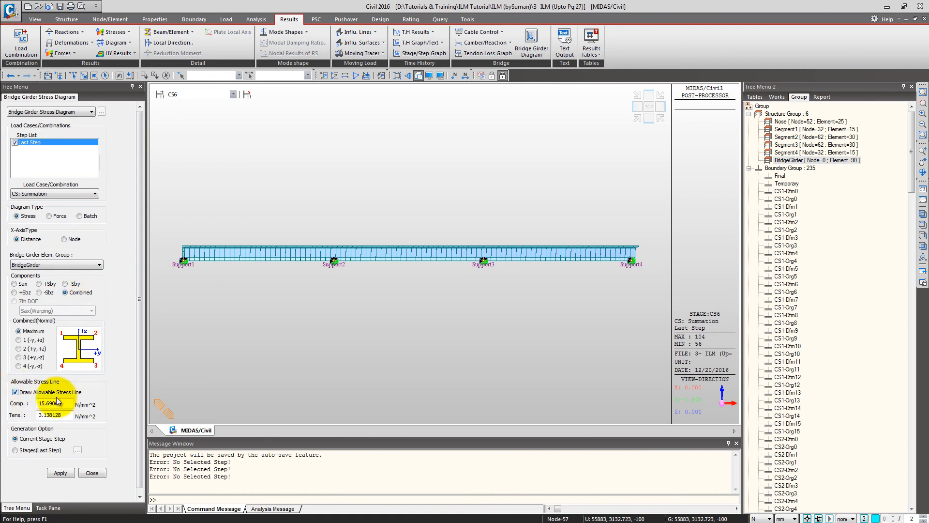
Set the allowable stress lines to 8 N/mm^2 in compression and 3 N/mm^2 in tension.
drag(72, 402, 29, 404)
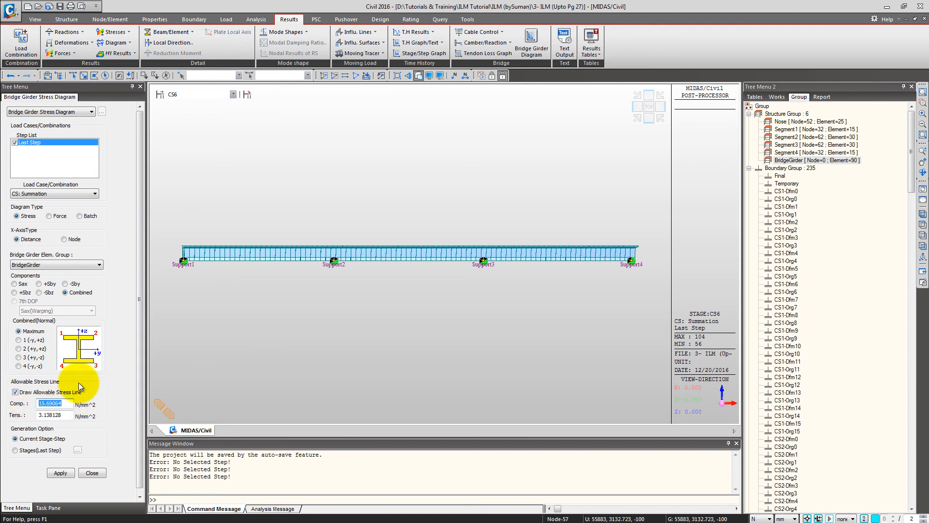
text(8)
key(Tab)
text(3)
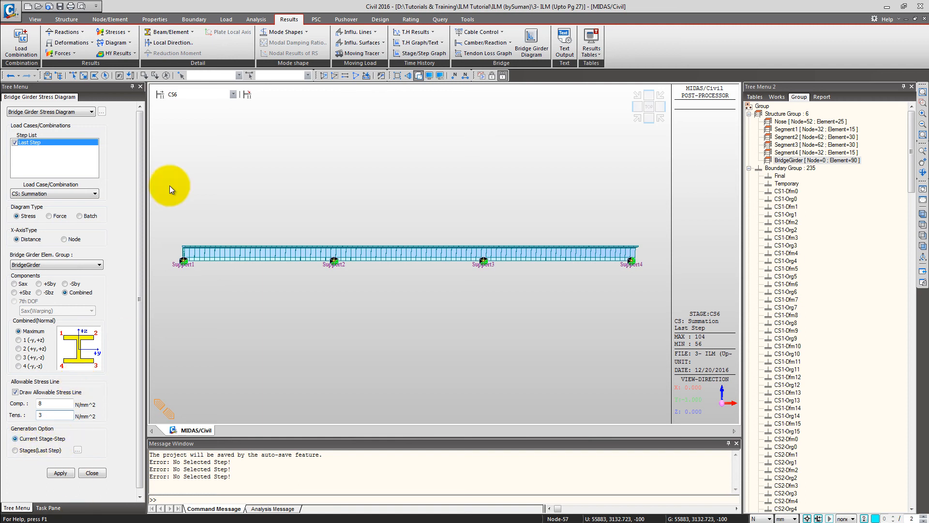
Generate the girder stress diagram, maximize it and zoom in on the distance range from about 30000 to 90000 mm.
click(67, 478)
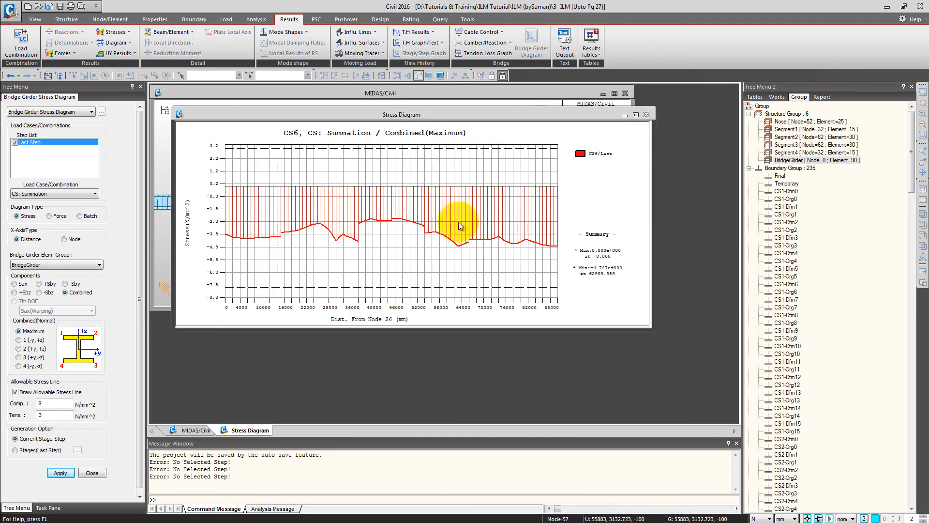
click(635, 115)
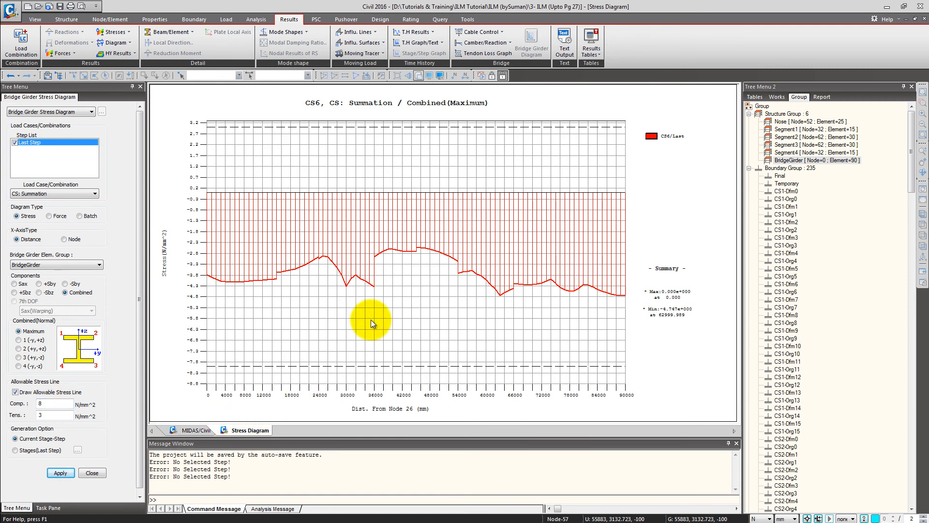
drag(363, 228, 579, 321)
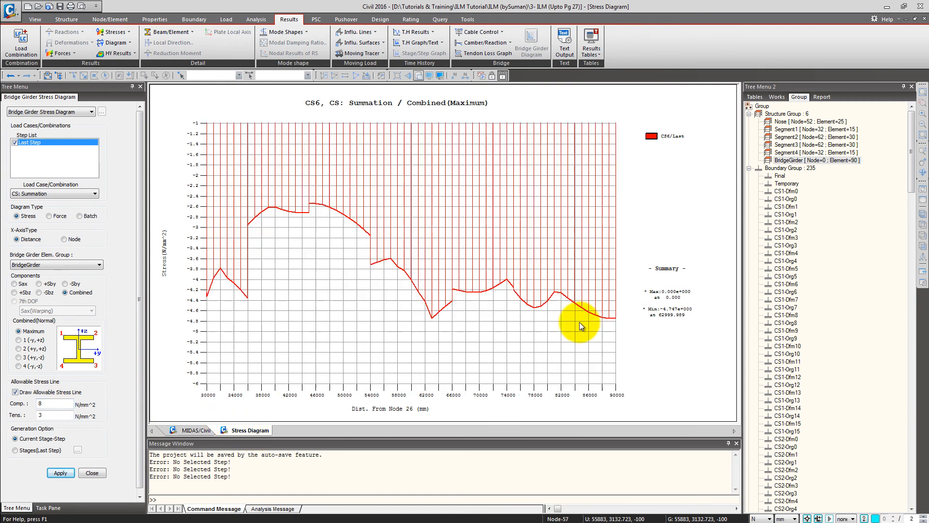
Restore the stress diagram's full range and generate a maximized girder force diagram for the My component.
right_click(429, 212)
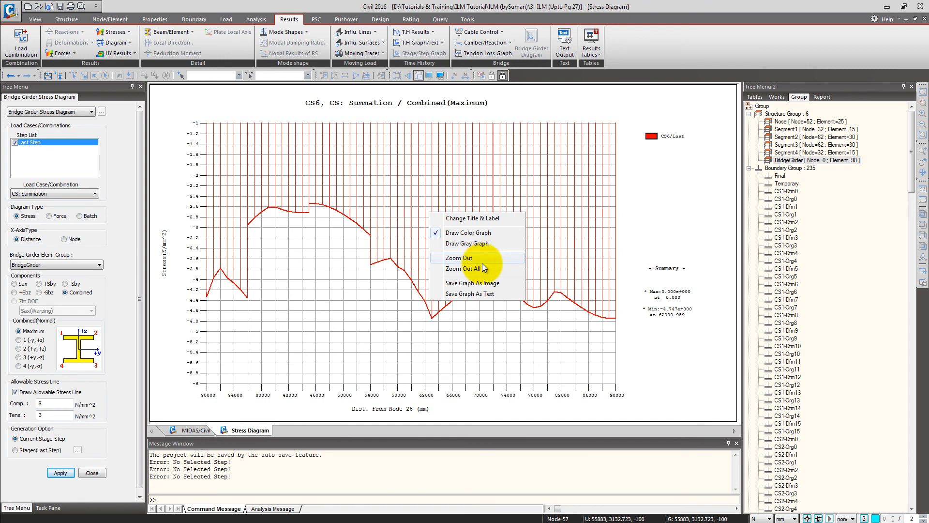
click(487, 271)
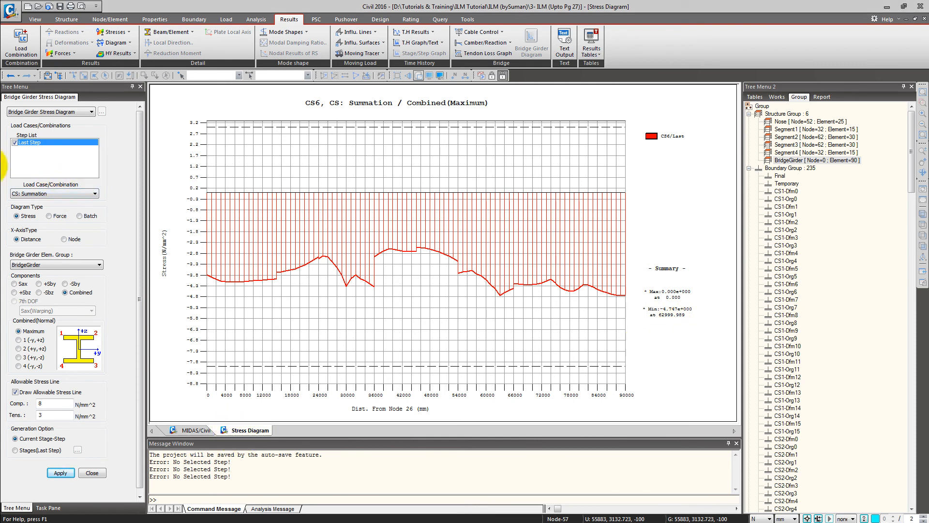
click(60, 217)
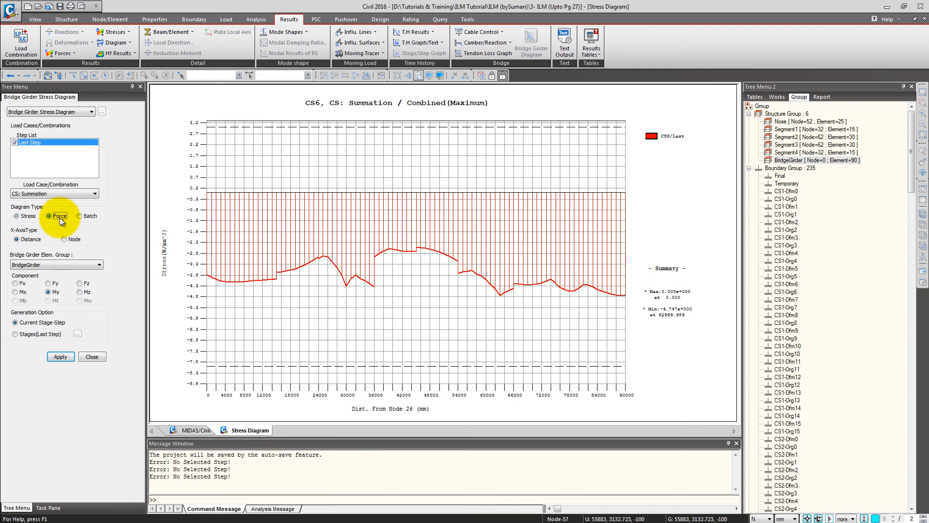
click(48, 291)
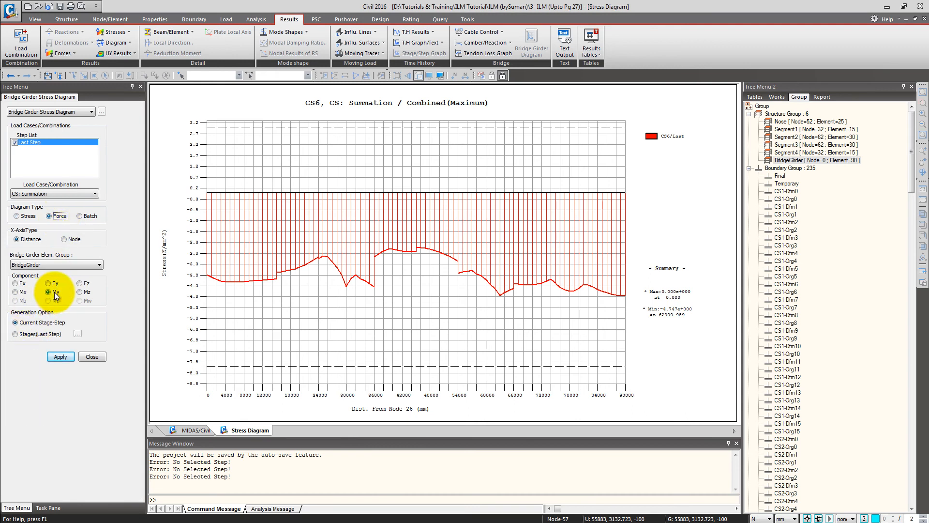
click(59, 357)
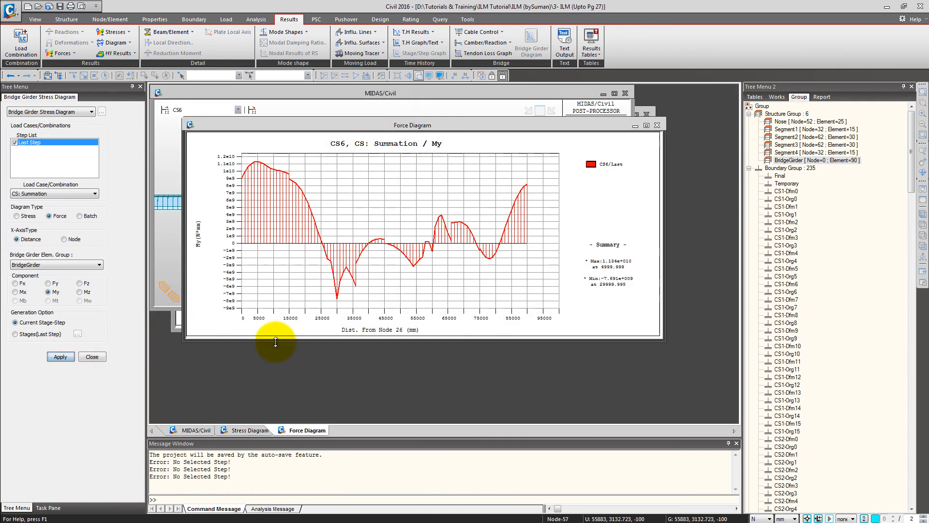
click(645, 127)
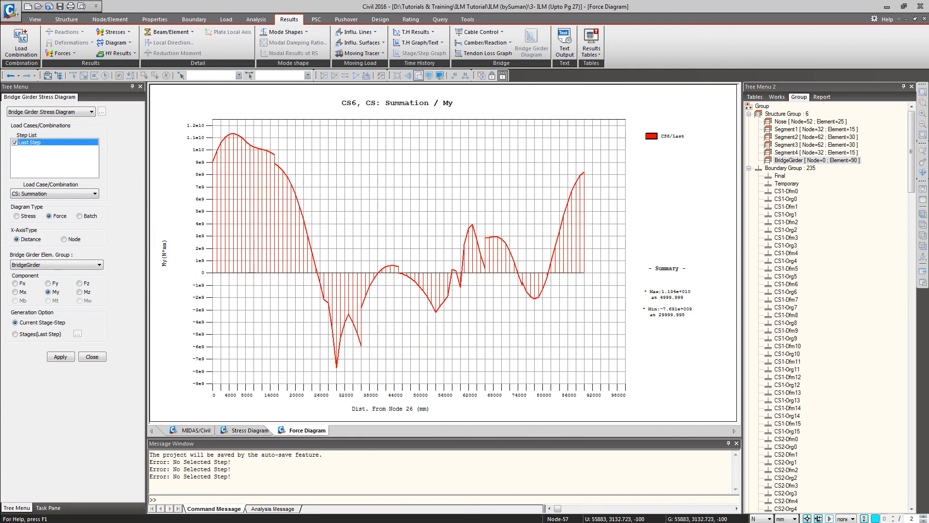
Generate a second girder force diagram for the Fz component and maximize it.
click(86, 285)
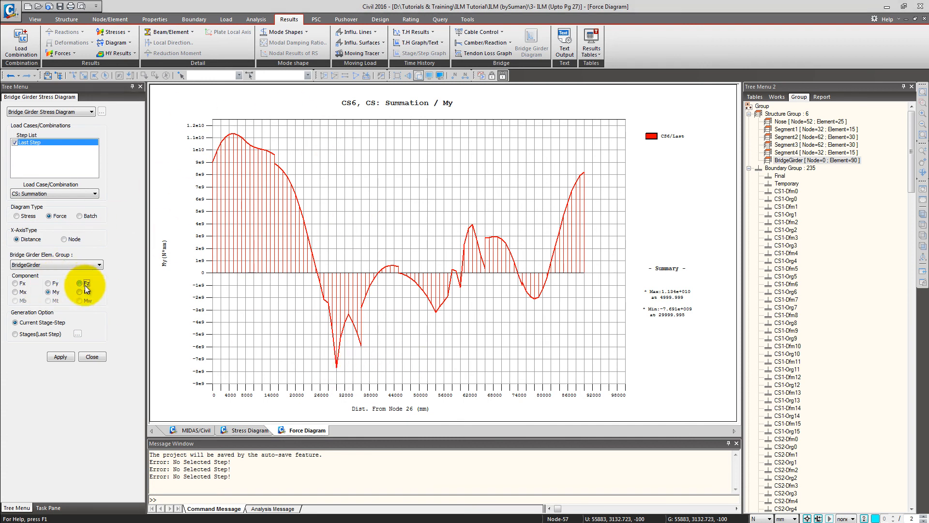
click(60, 358)
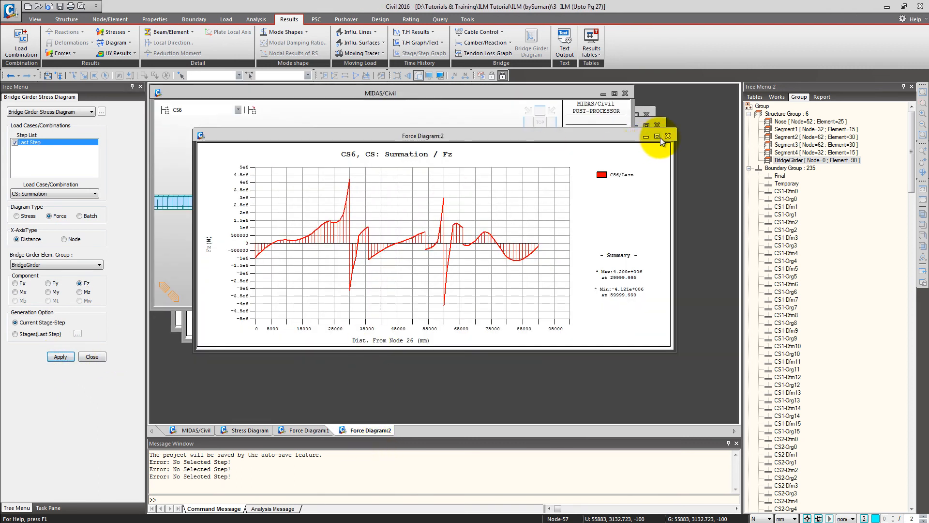
click(660, 137)
right_click(461, 177)
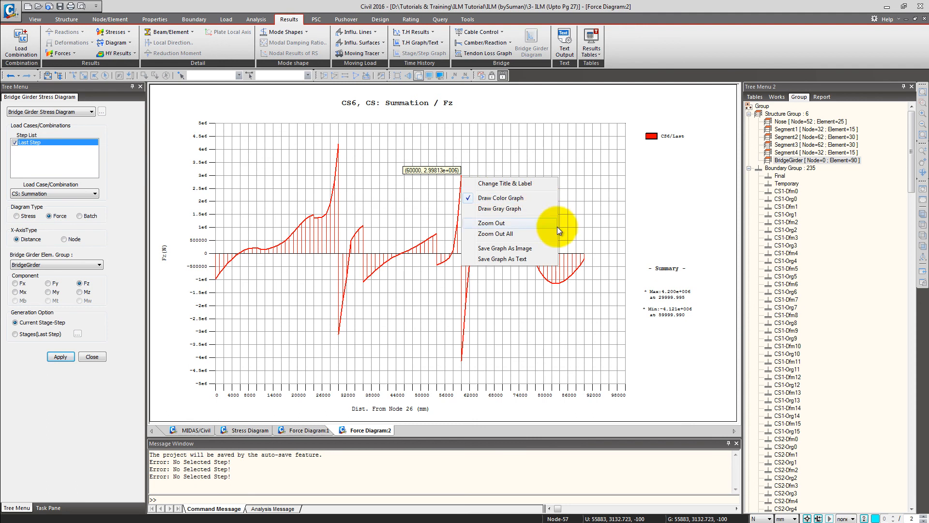
click(525, 259)
click(736, 382)
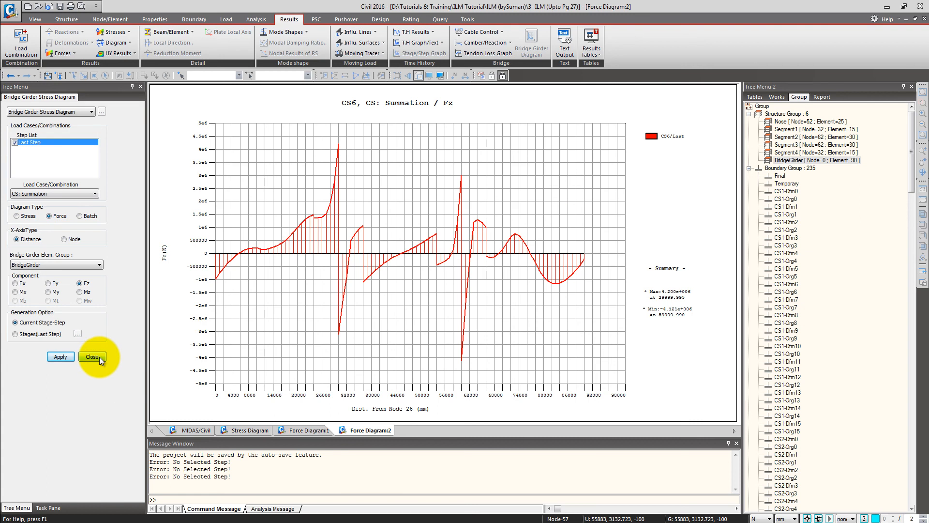
Close the bridge girder diagram settings from the model view and start a new Beam Force/Stress function for a stage/step graph.
click(200, 431)
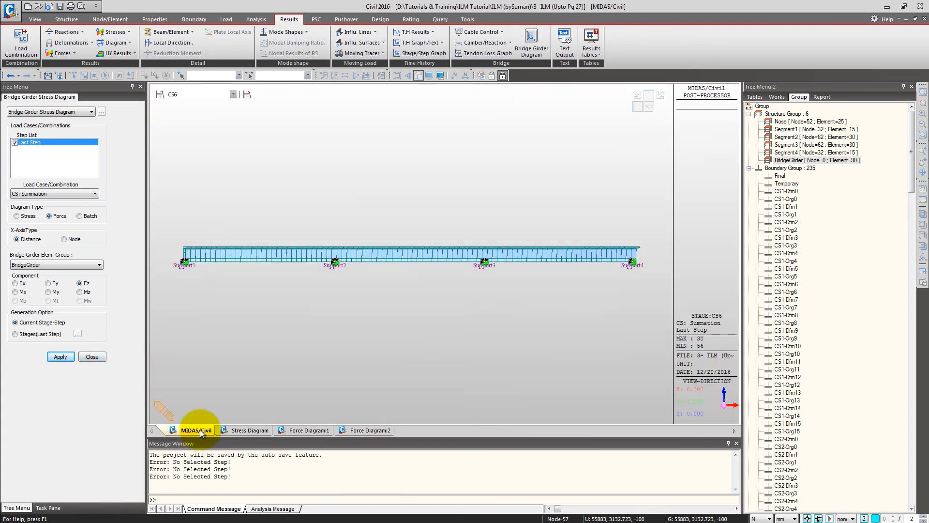
click(93, 356)
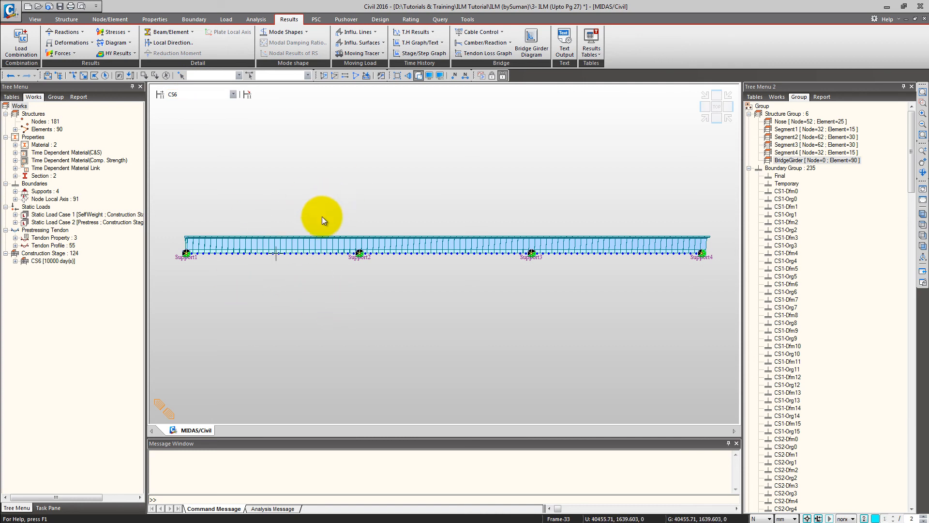
click(422, 53)
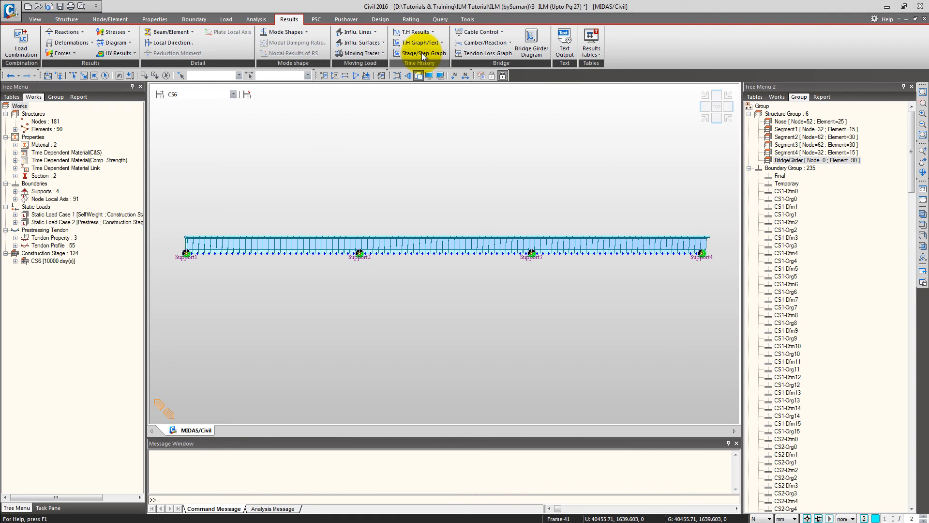
click(59, 122)
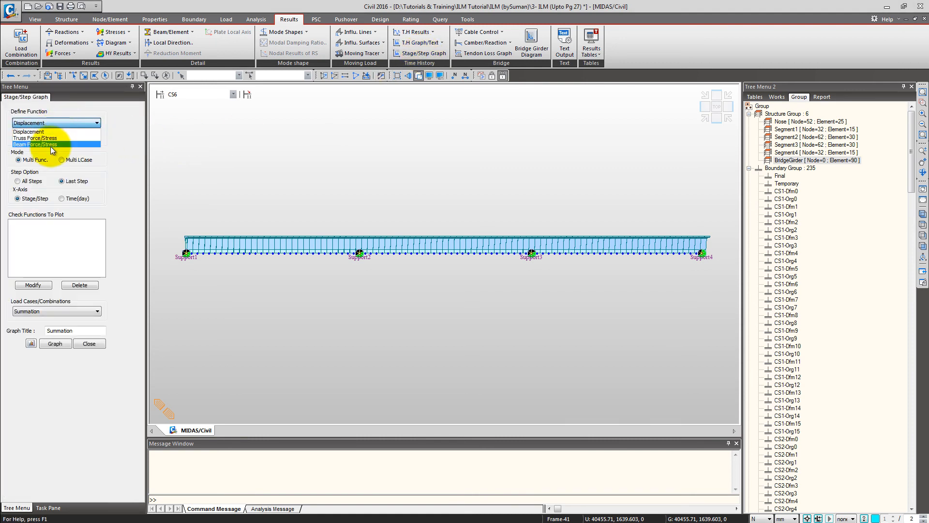
click(51, 143)
click(59, 139)
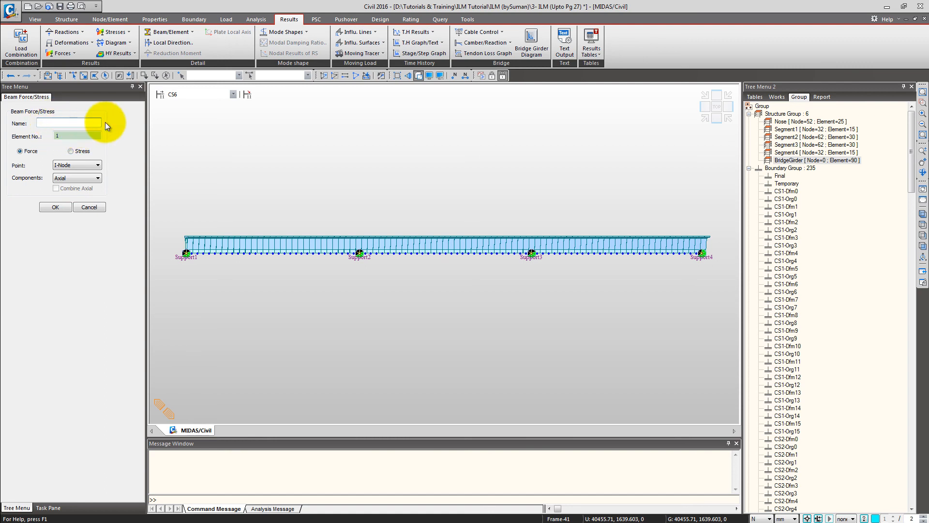
Show the girder as a wireframe and assign element 39, near the middle of the first span, to the function.
click(418, 75)
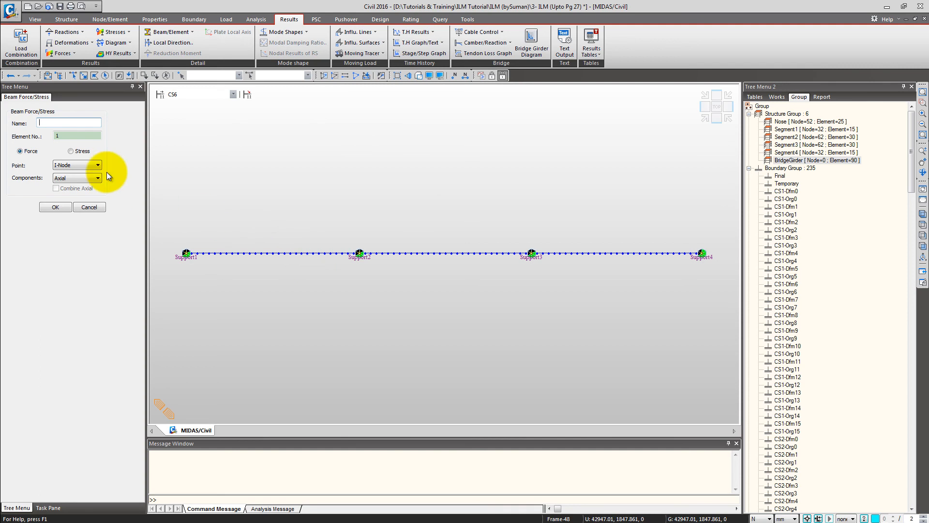
click(78, 136)
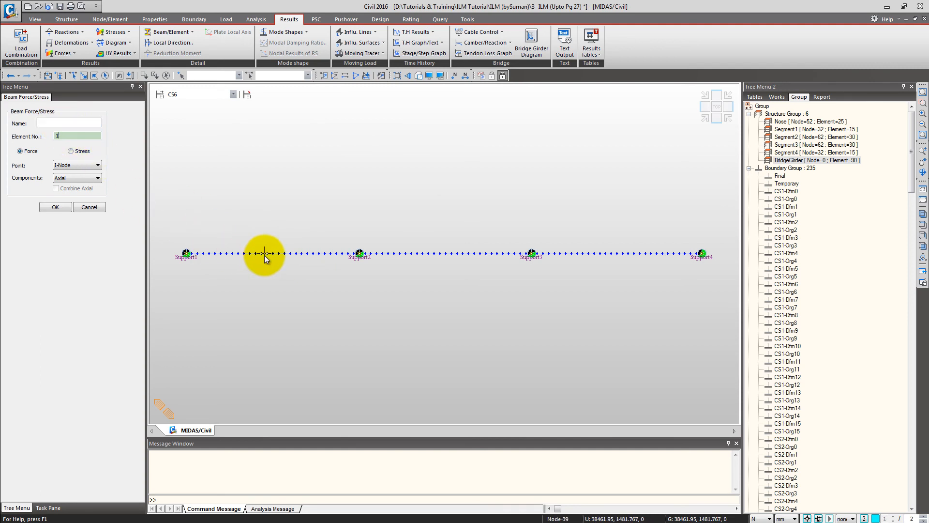
click(266, 255)
Name the function "First span Mid", set its force component to Moment-y and add it.
click(77, 124)
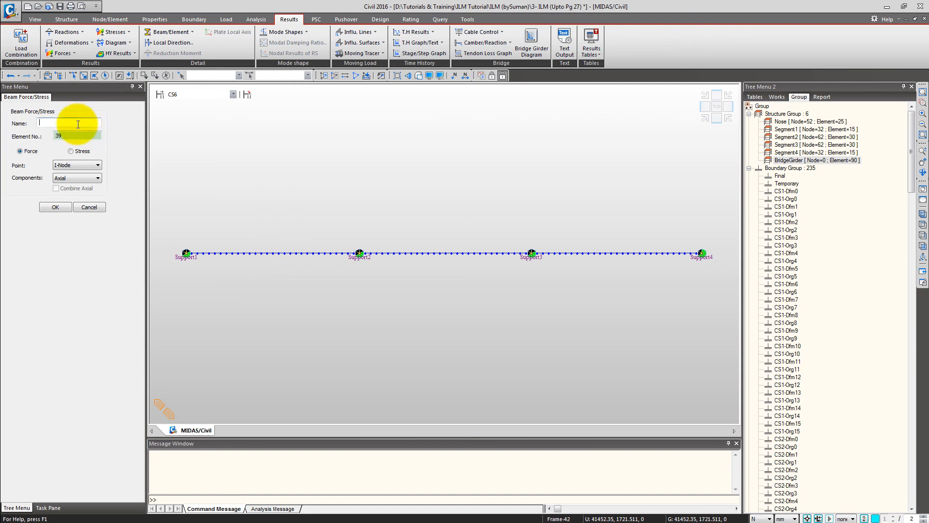
text(First span Mid)
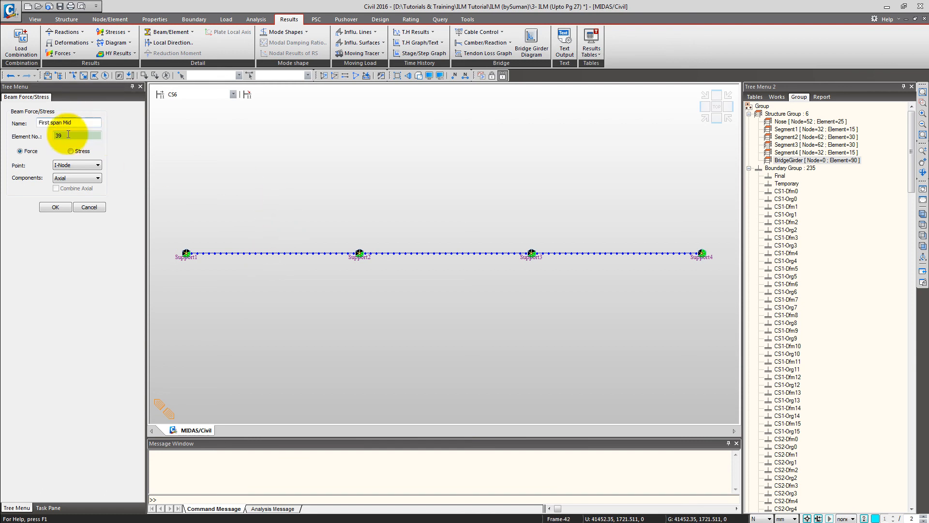
click(73, 180)
click(90, 204)
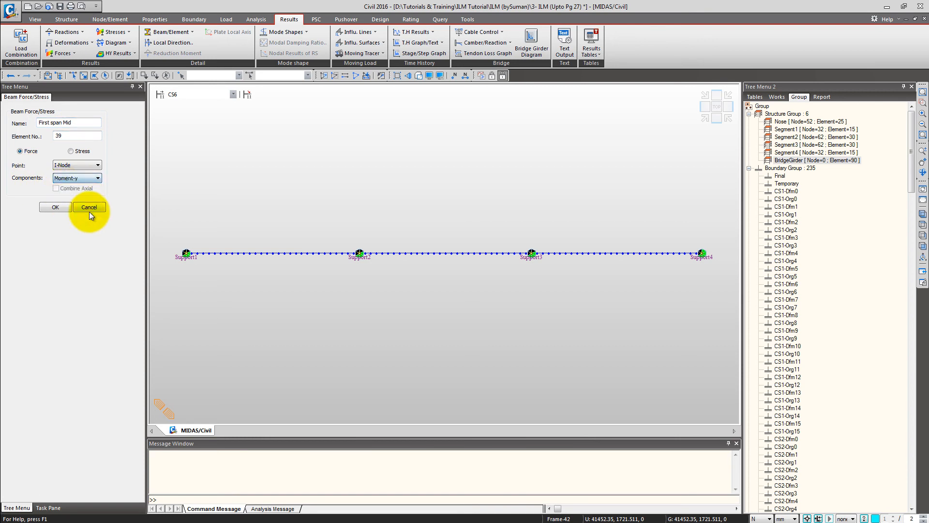
click(64, 206)
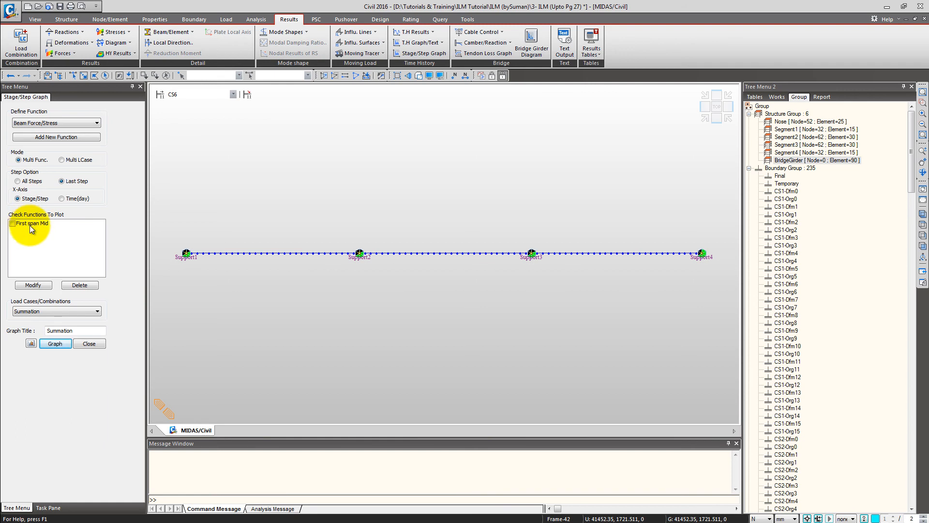
Plot the First span Mid function as a stage history graph for the Summation load case and maximize the graph.
click(12, 224)
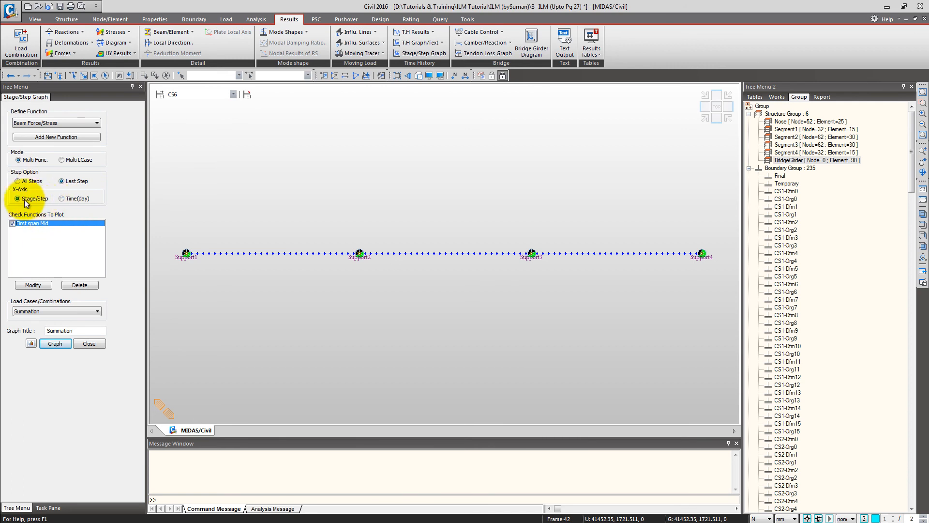
click(50, 312)
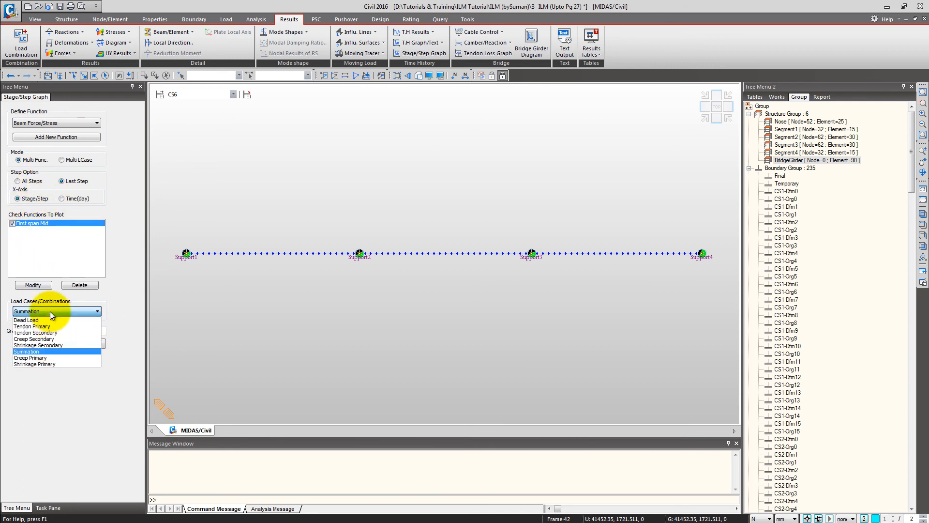
click(45, 350)
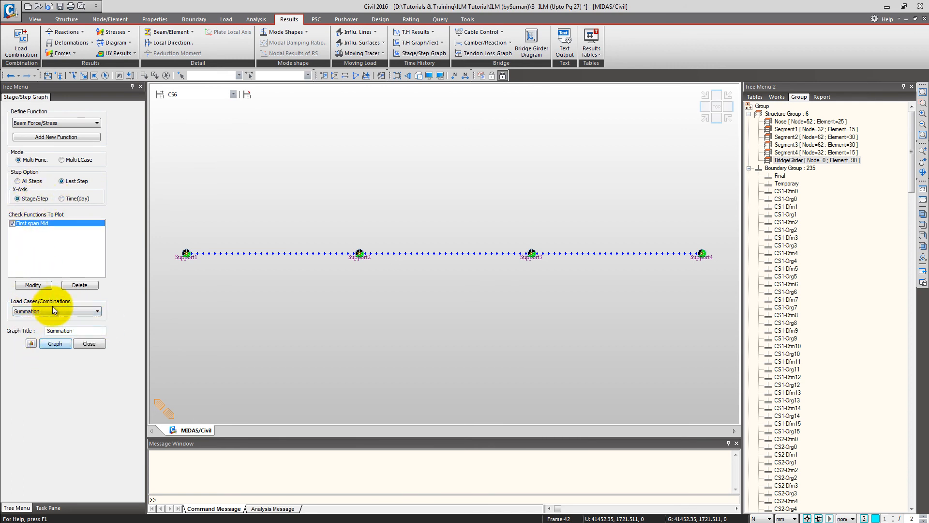
click(56, 344)
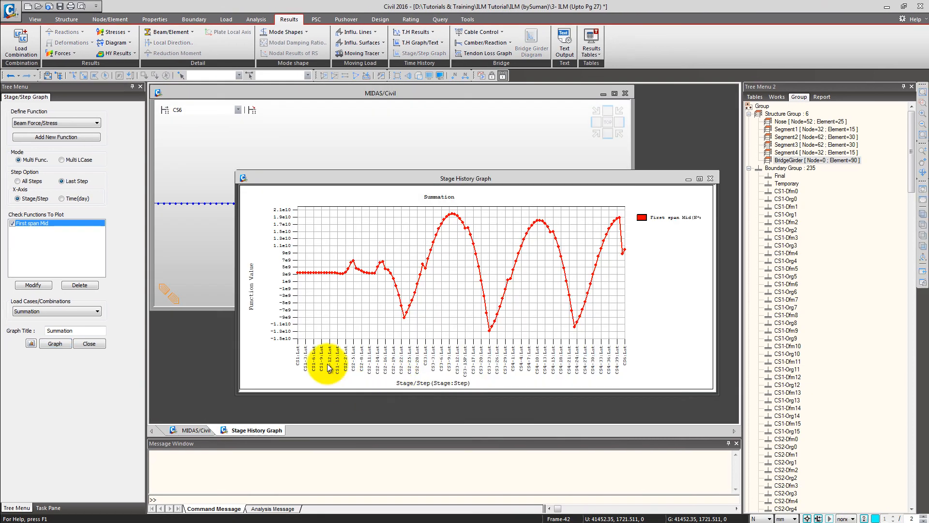
click(699, 179)
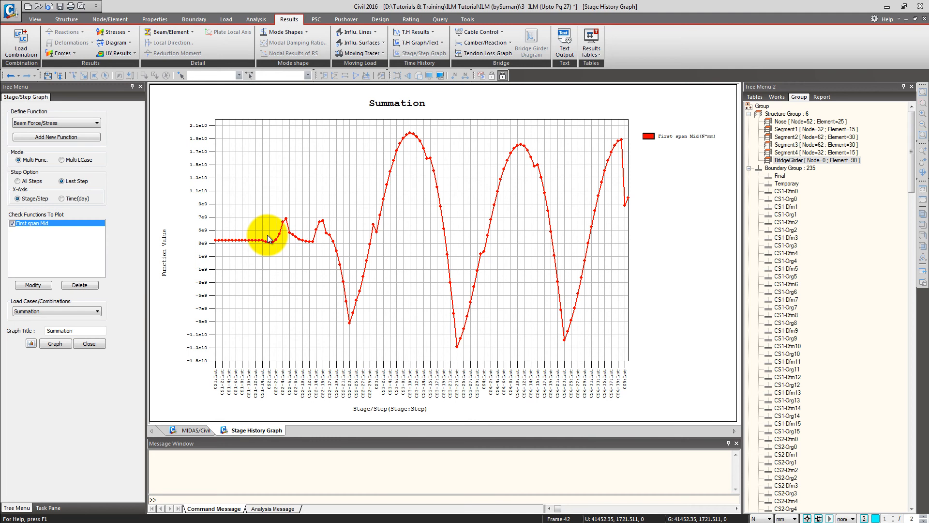
Zoom in on the highest moment peak of the stage history graph and restore the full range.
drag(381, 159, 440, 154)
right_click(421, 166)
click(452, 223)
right_click(414, 190)
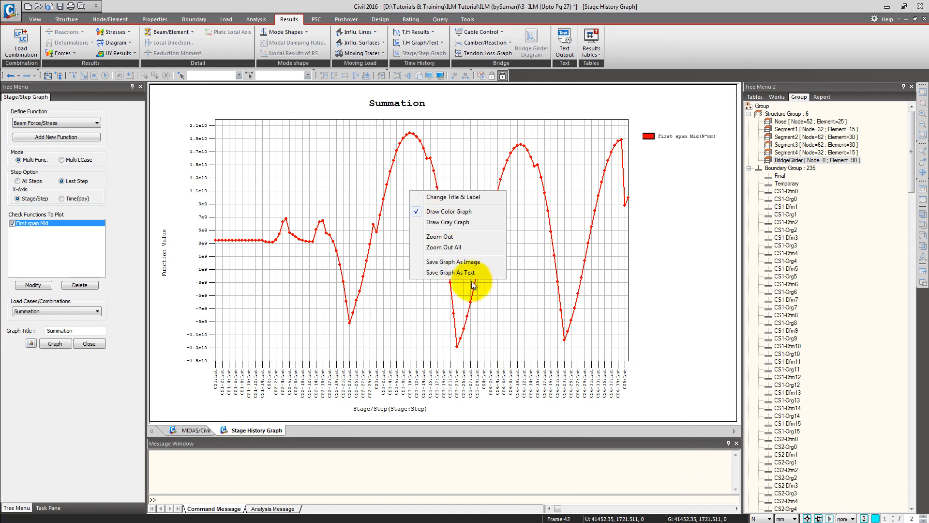
click(476, 274)
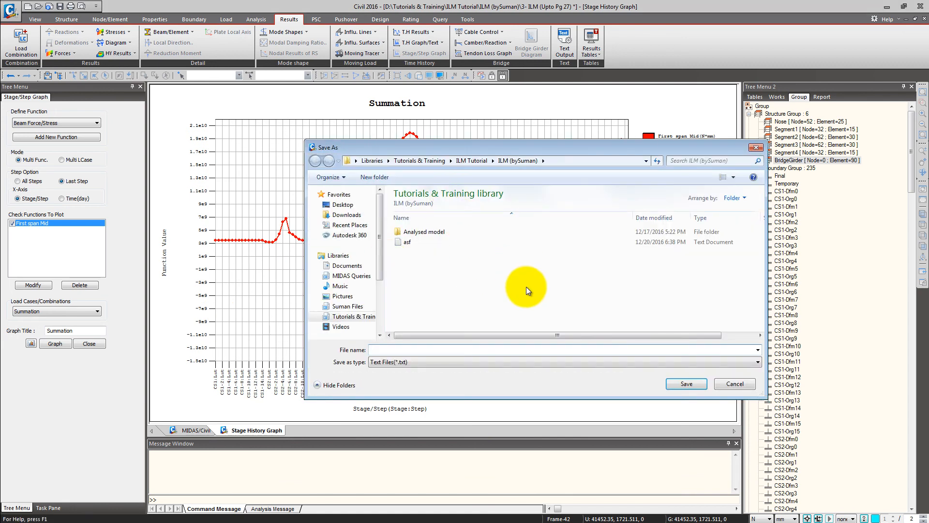
click(735, 383)
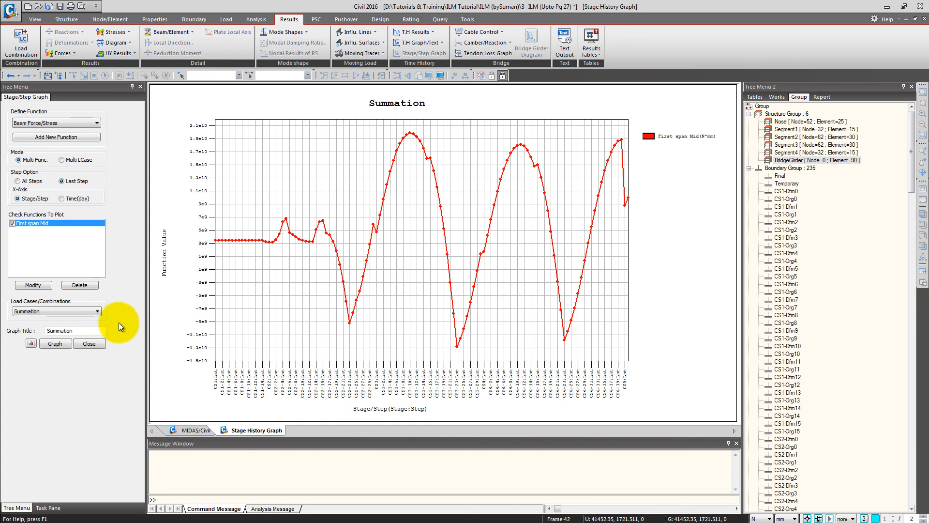
Return to the model view and display construction stage CS1.
click(65, 123)
click(64, 122)
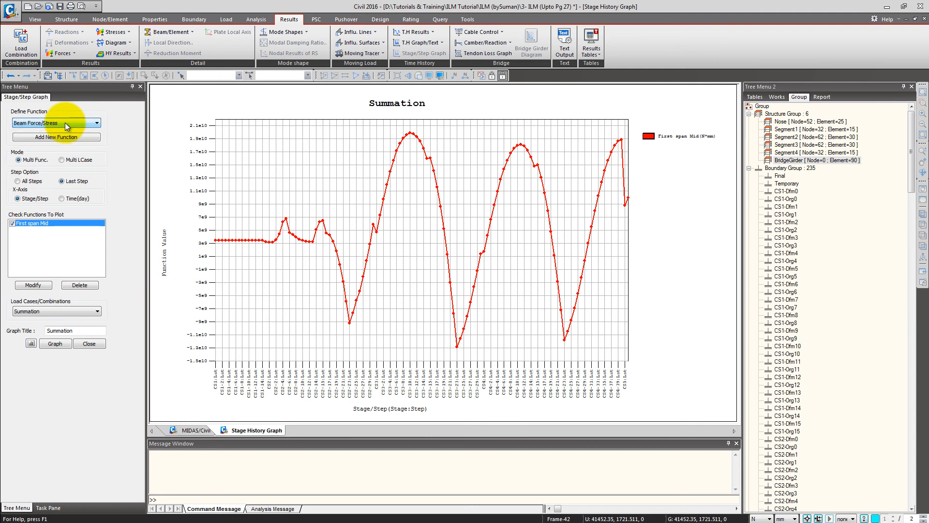
click(196, 430)
click(204, 94)
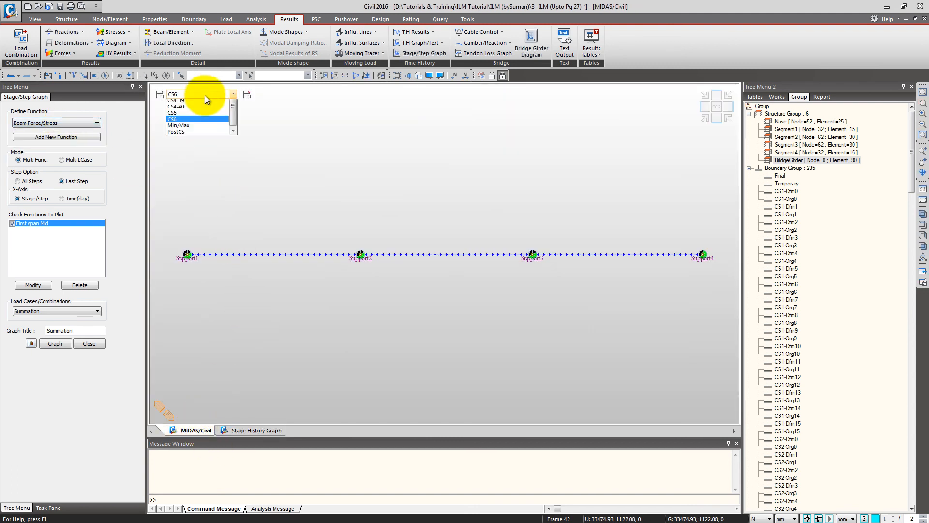
click(234, 114)
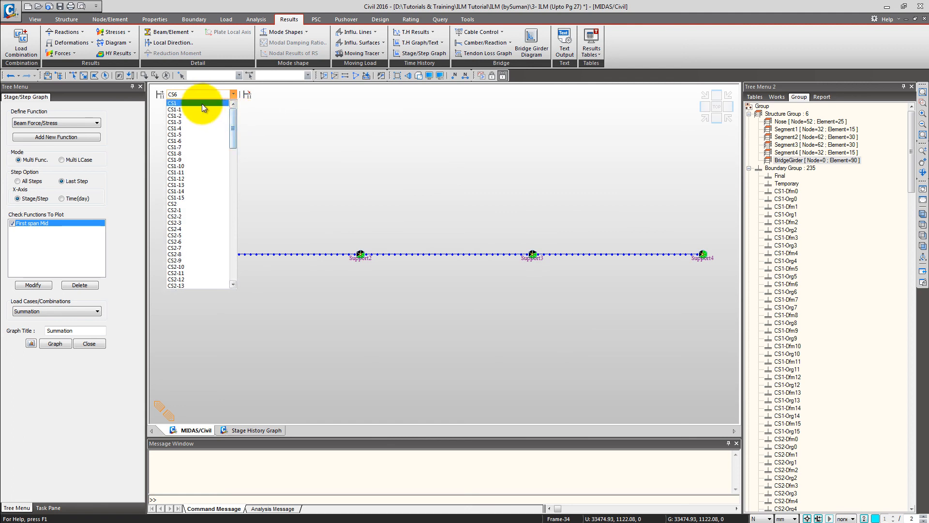
click(202, 103)
Add a displacement function named "Nose Tip Deflection" for node 1 with component DZ, showing the girder's section shape in the model view.
click(60, 123)
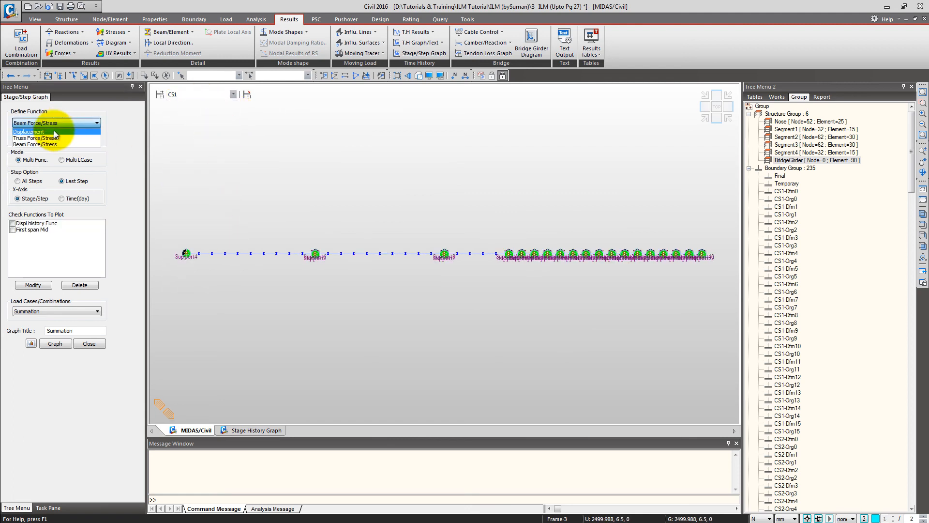
click(53, 132)
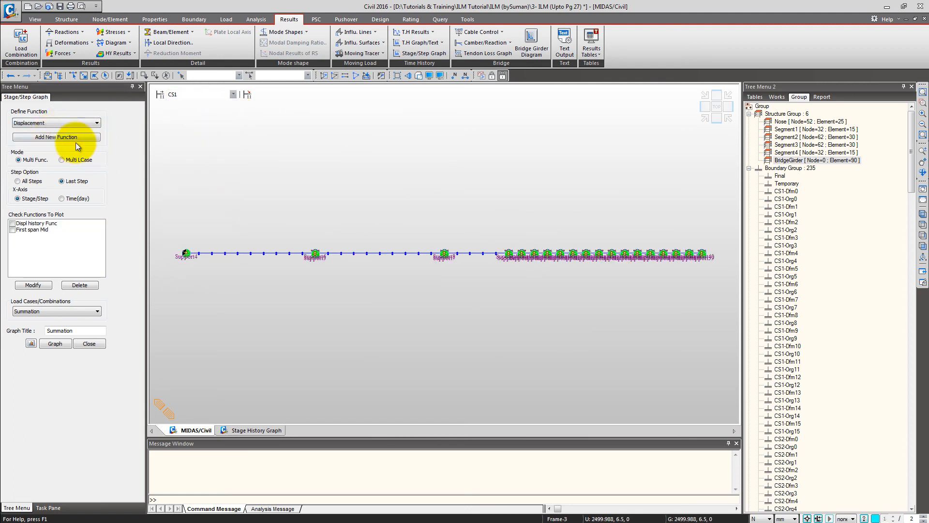
click(76, 139)
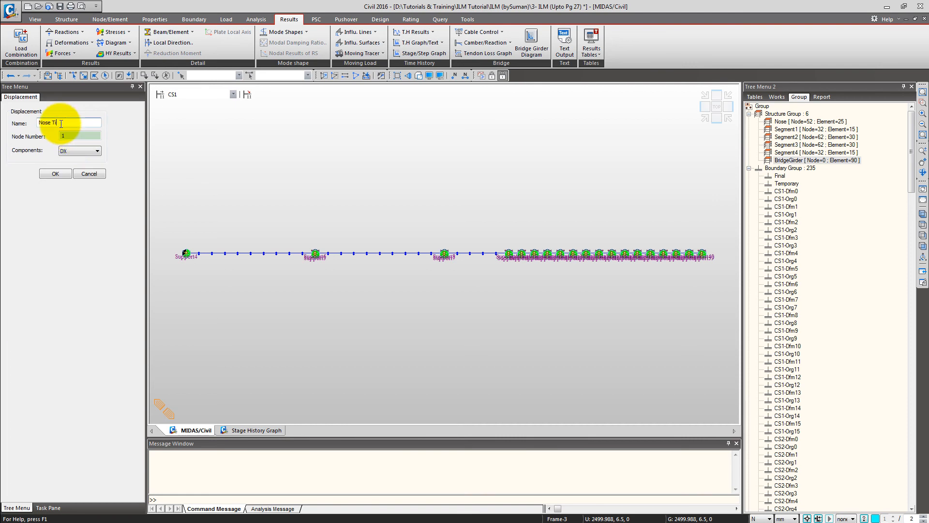
text(Nose Tip Deflection)
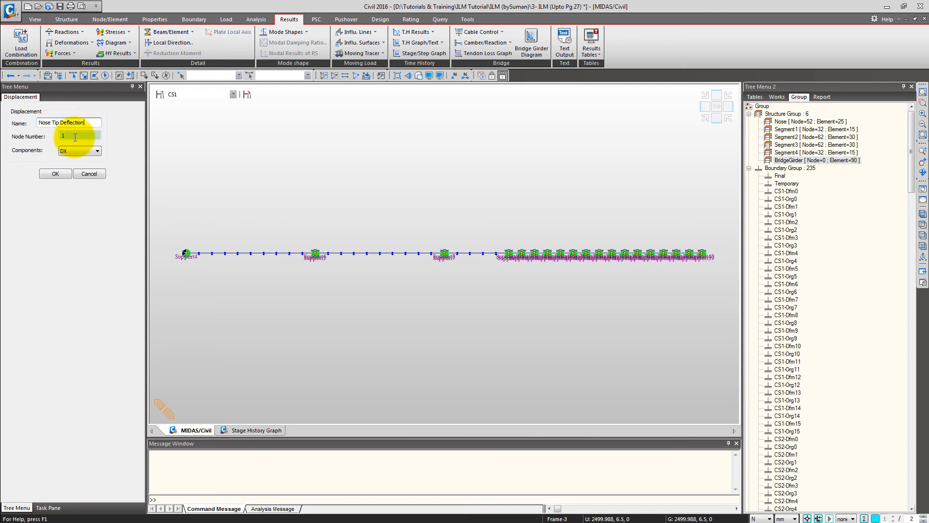
mouse_move(186, 257)
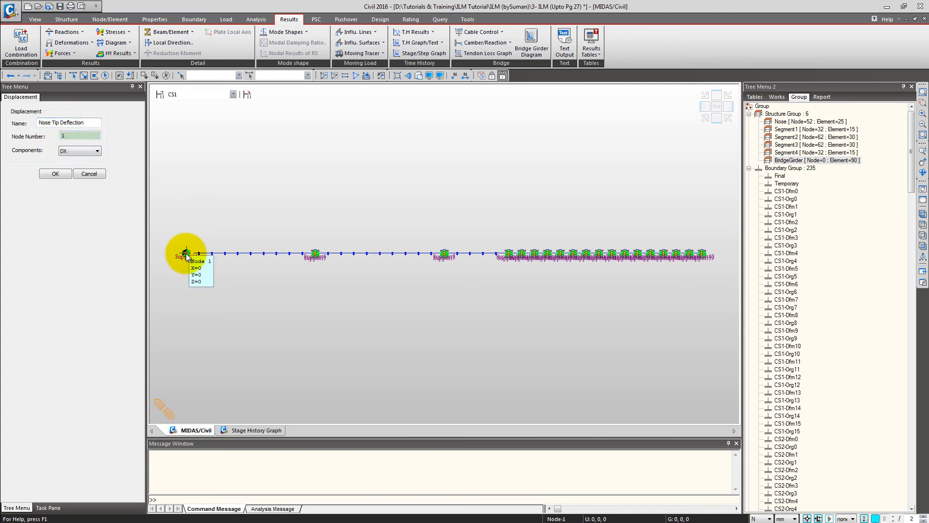
click(419, 75)
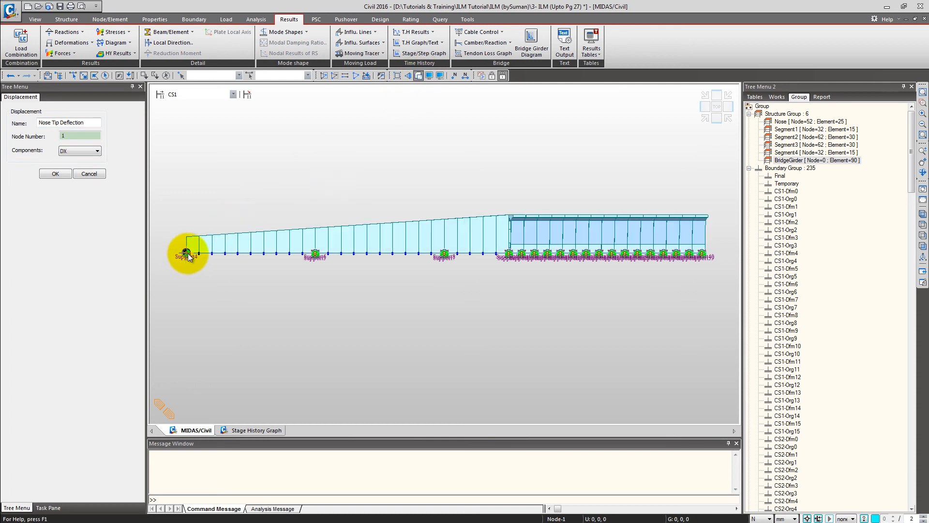
click(88, 151)
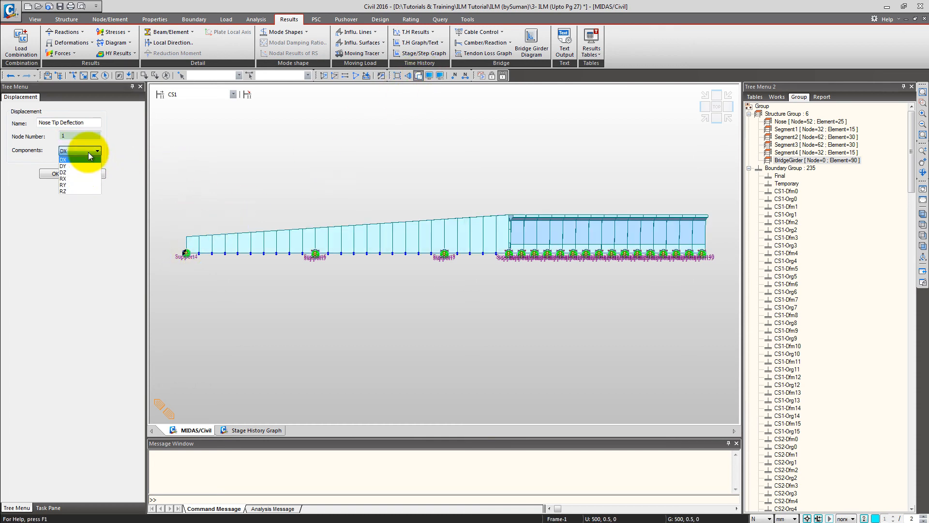
click(63, 173)
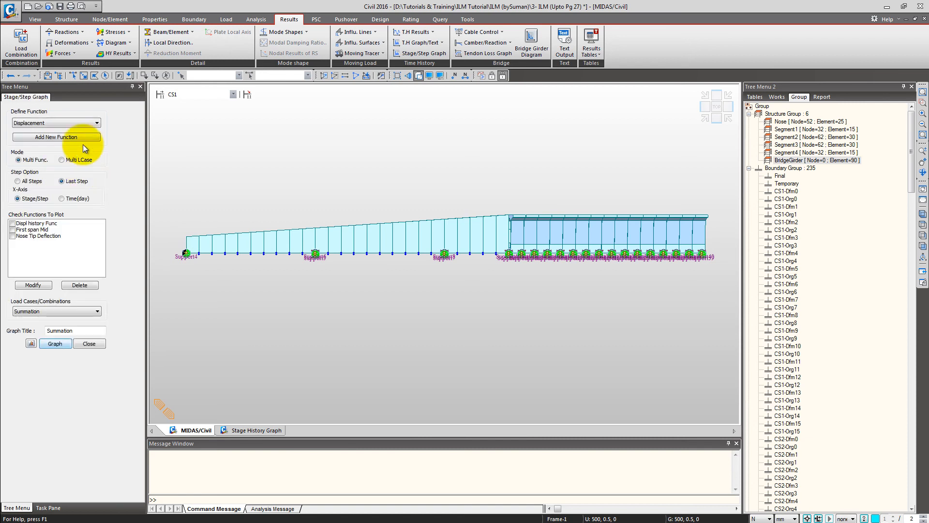
Plot only the Nose Tip Deflection function for the Summation load case under the graph title "NoseTip Summation" and maximize the graph.
click(12, 235)
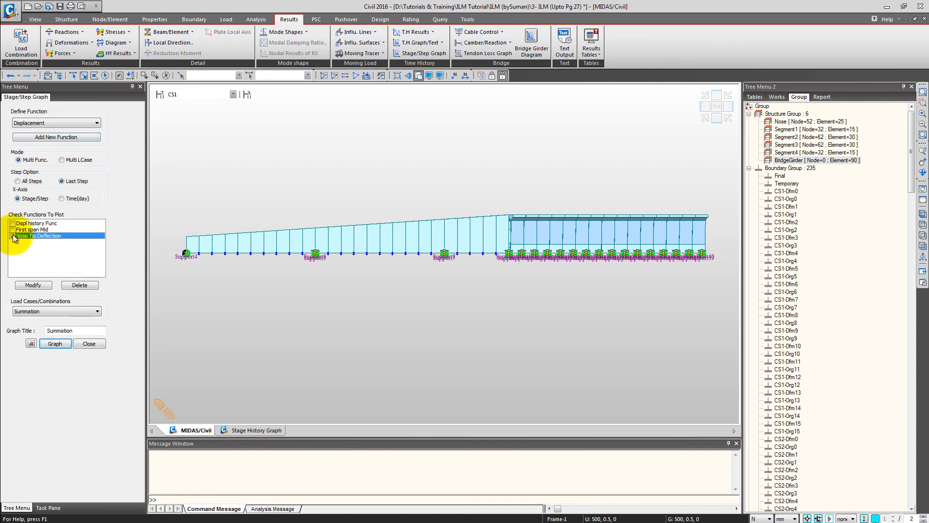
click(69, 311)
click(68, 310)
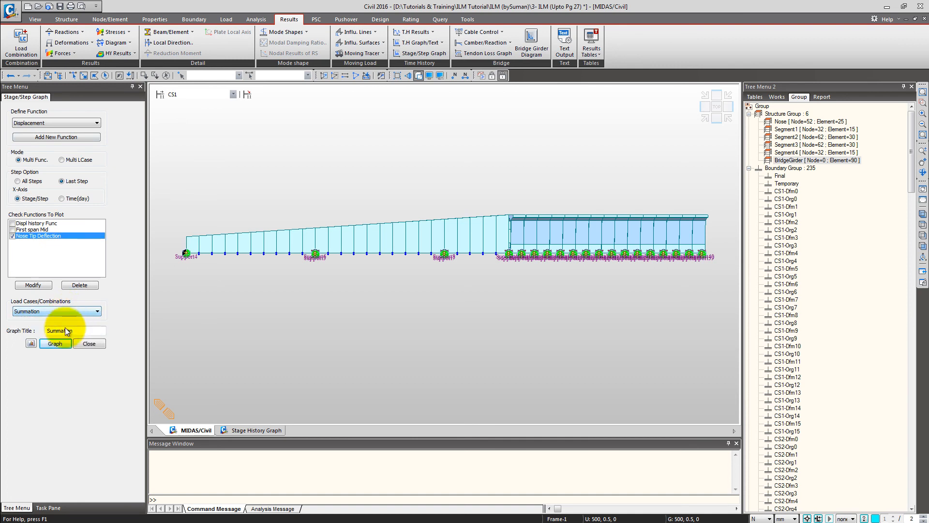
double_click(59, 331)
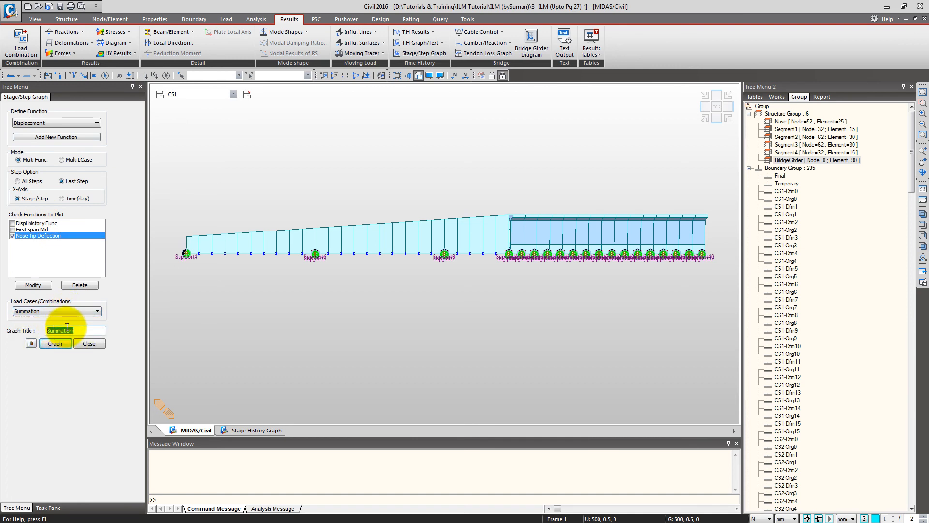
text(Nos)
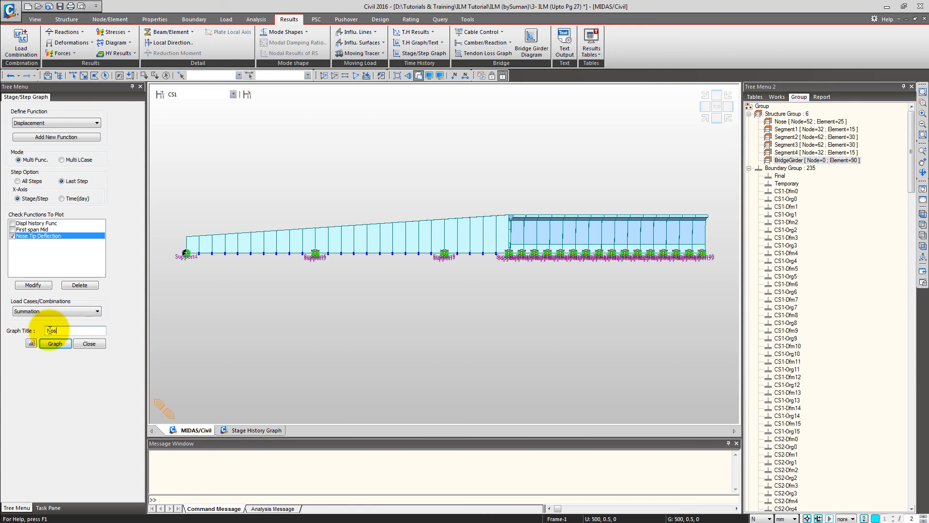
text(eTip Summation)
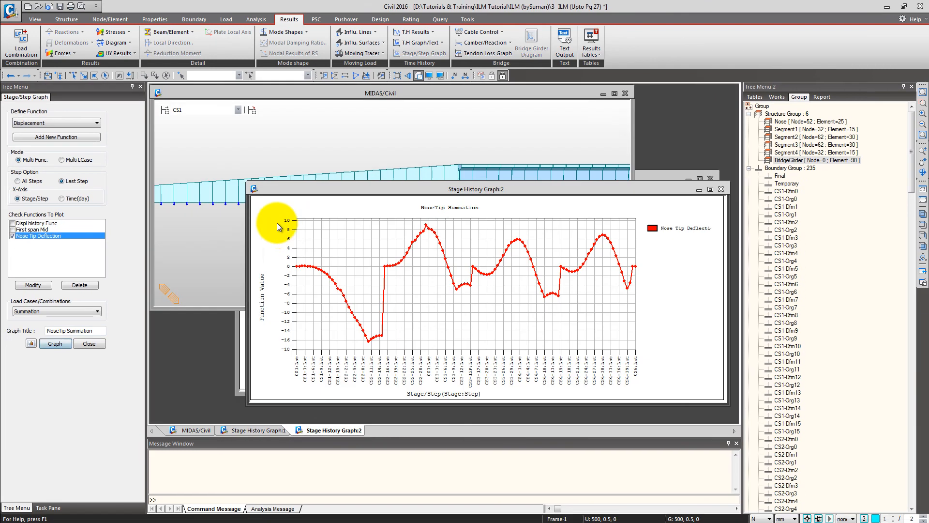
click(712, 189)
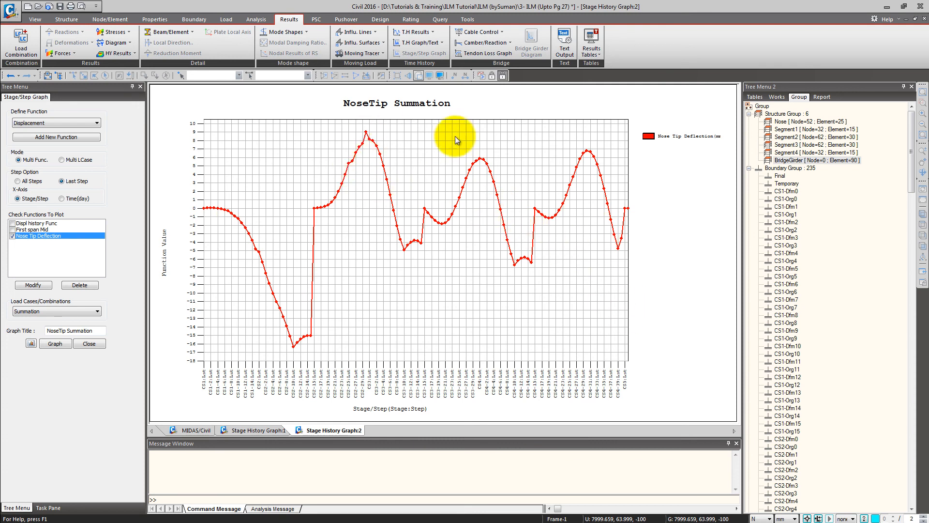
right_click(443, 260)
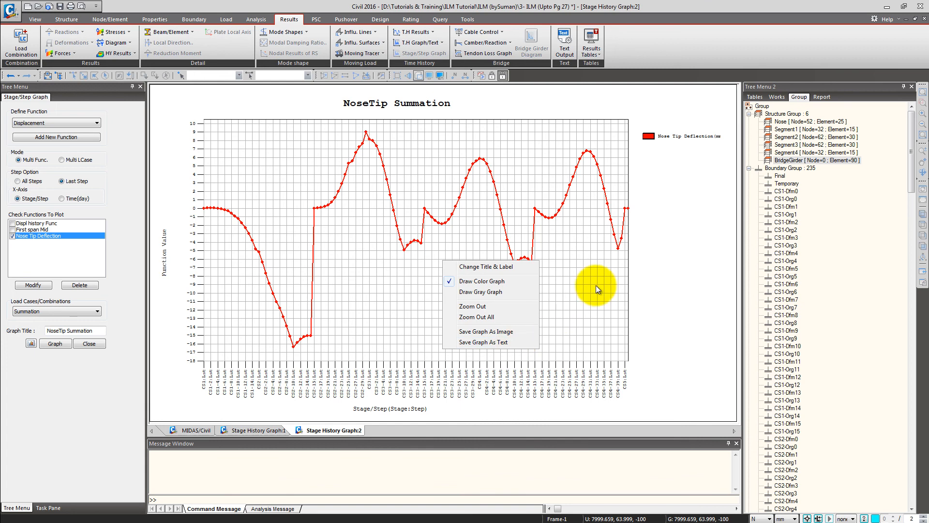
click(678, 230)
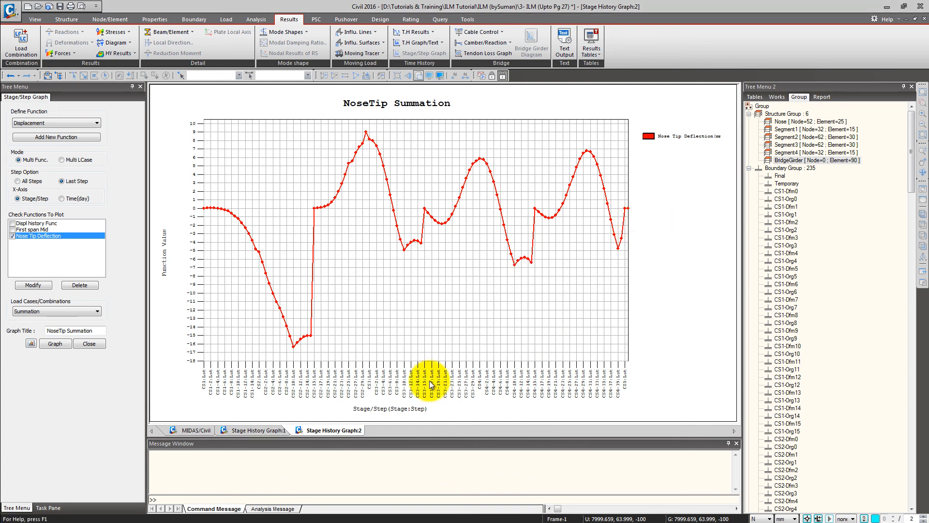
Return to the model view and switch the displayed construction stage to PostCS.
click(194, 430)
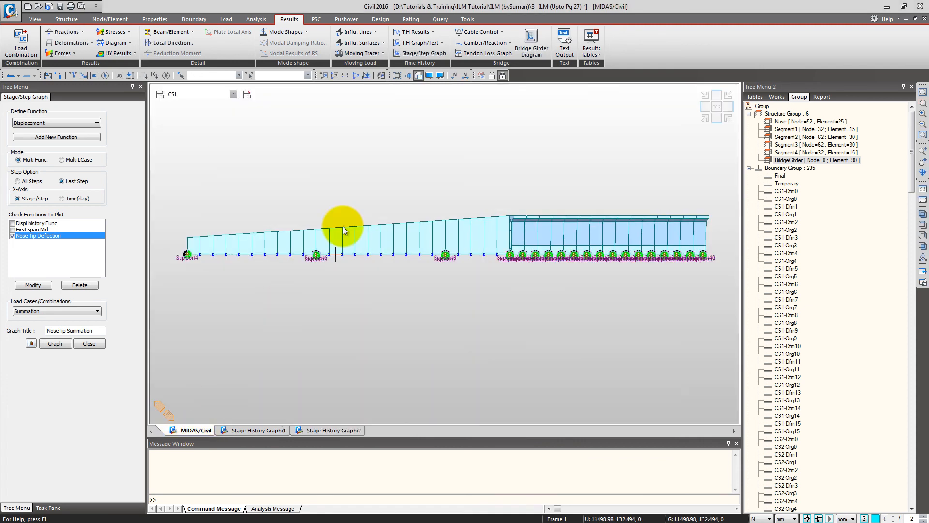
click(205, 95)
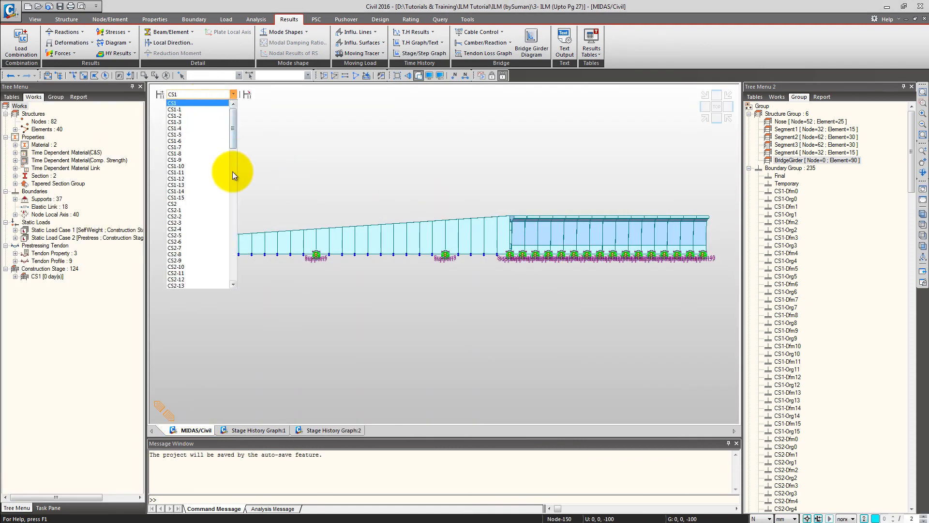
drag(234, 140, 231, 273)
click(210, 286)
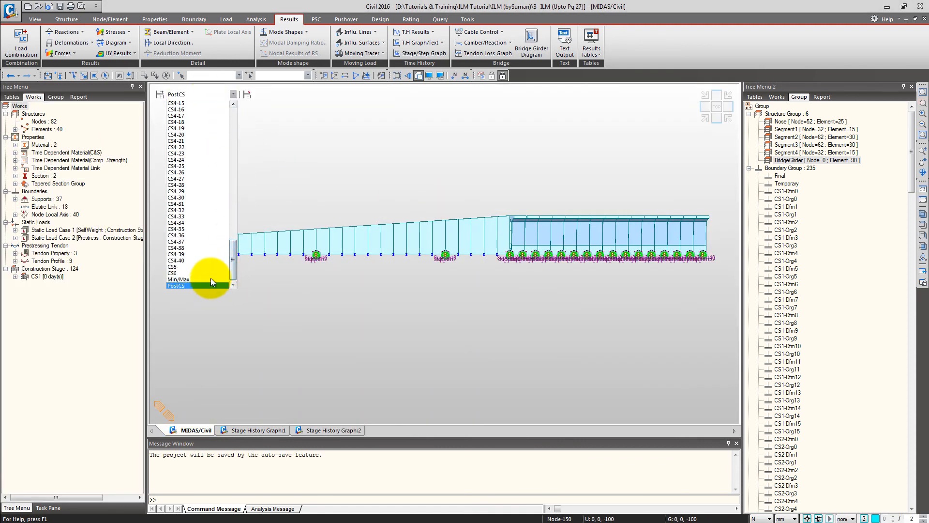
Open the Tendon Loss results table for the tendon groups.
click(592, 50)
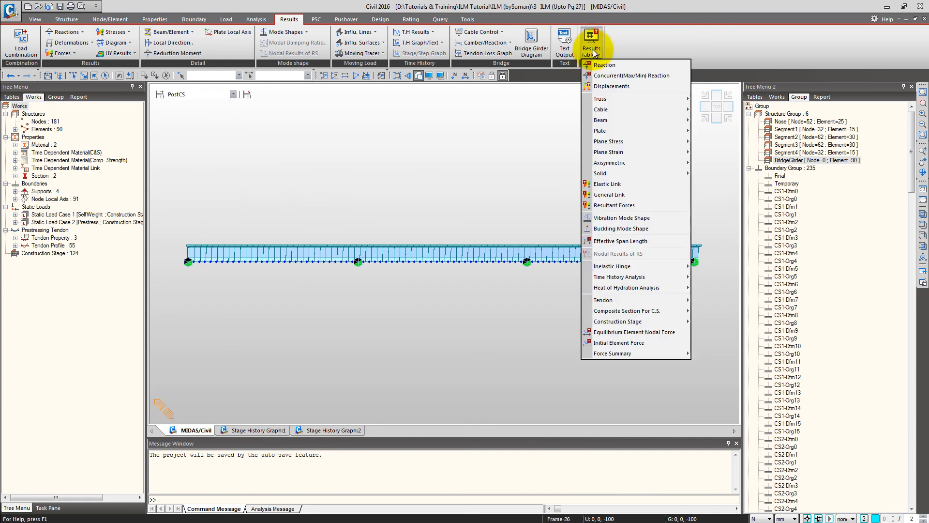
mouse_move(620, 300)
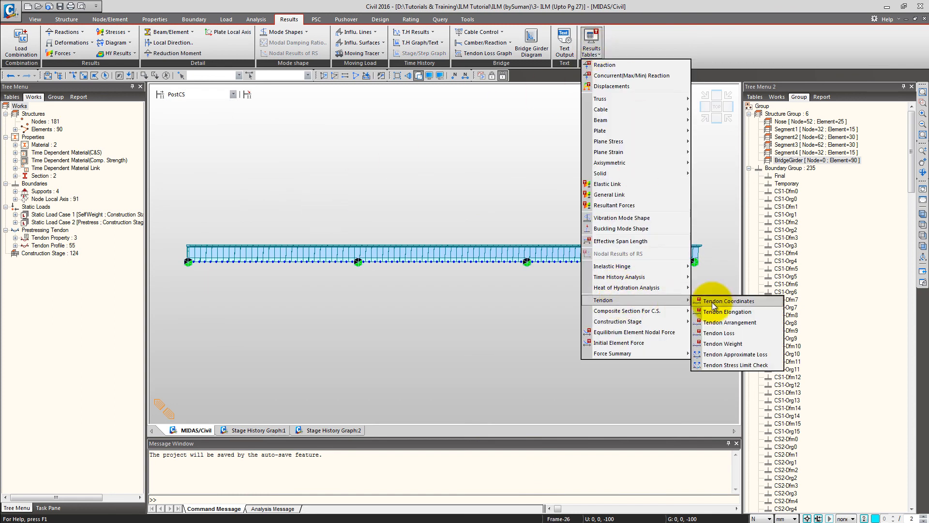
click(724, 332)
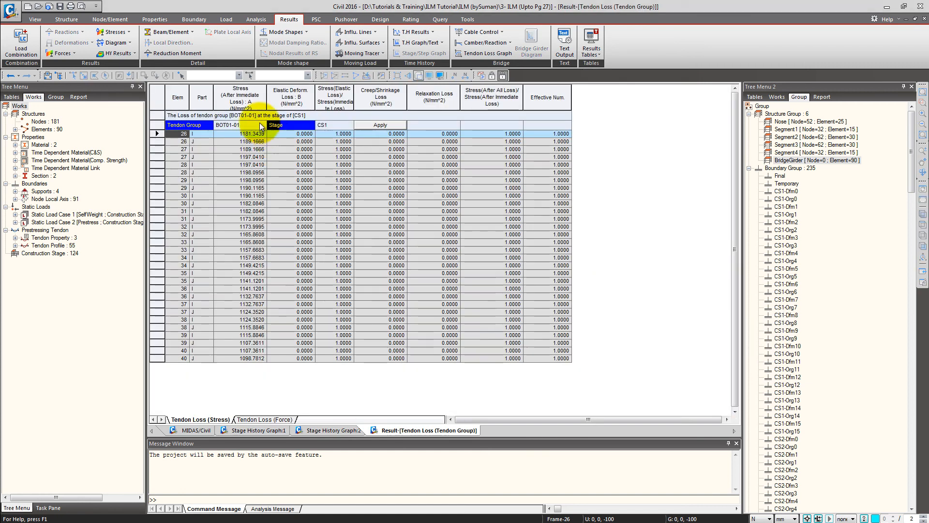
Set the tendon loss table to tendon group BOT01-02 at stage CS6 and apply the selection.
click(262, 126)
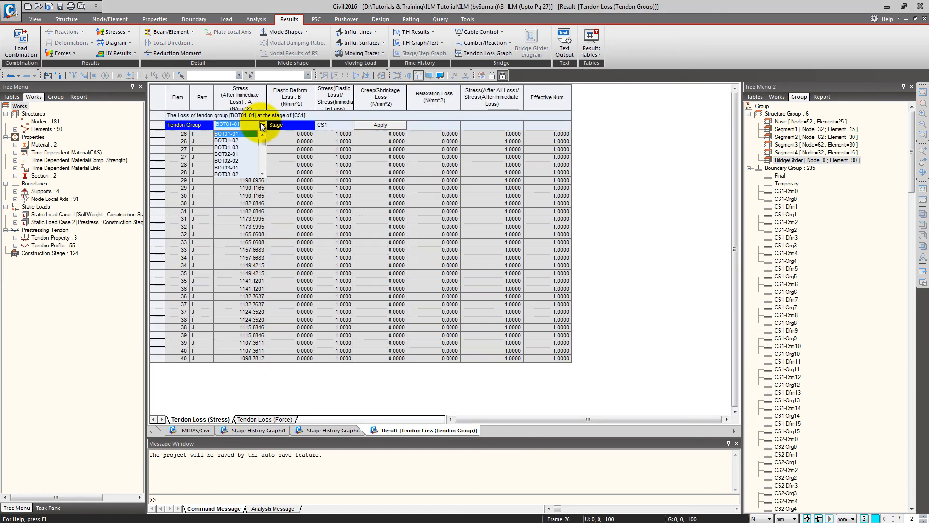
drag(261, 141, 261, 142)
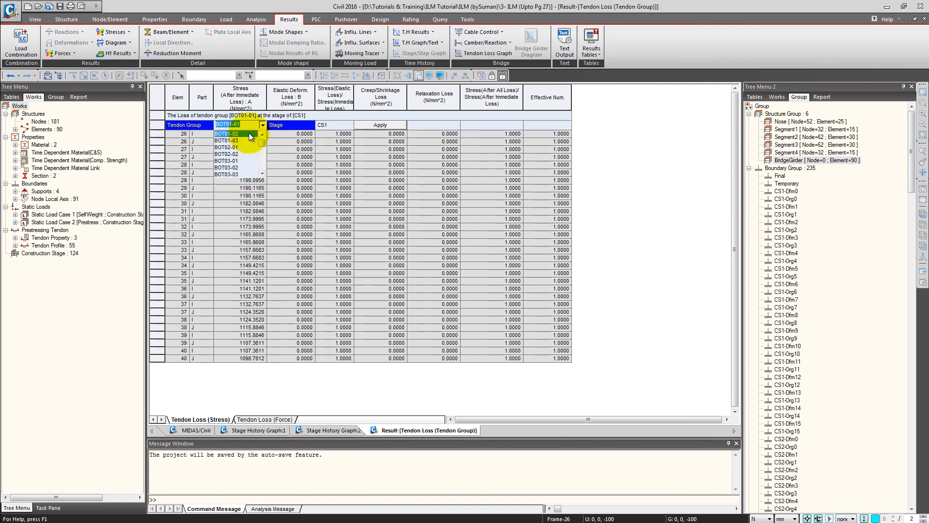
click(249, 134)
click(348, 125)
drag(345, 139, 348, 165)
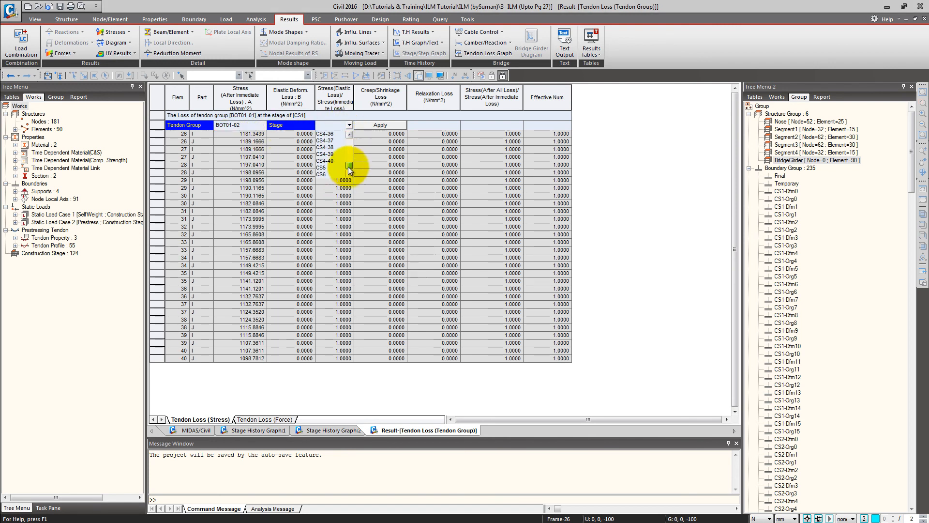
click(332, 174)
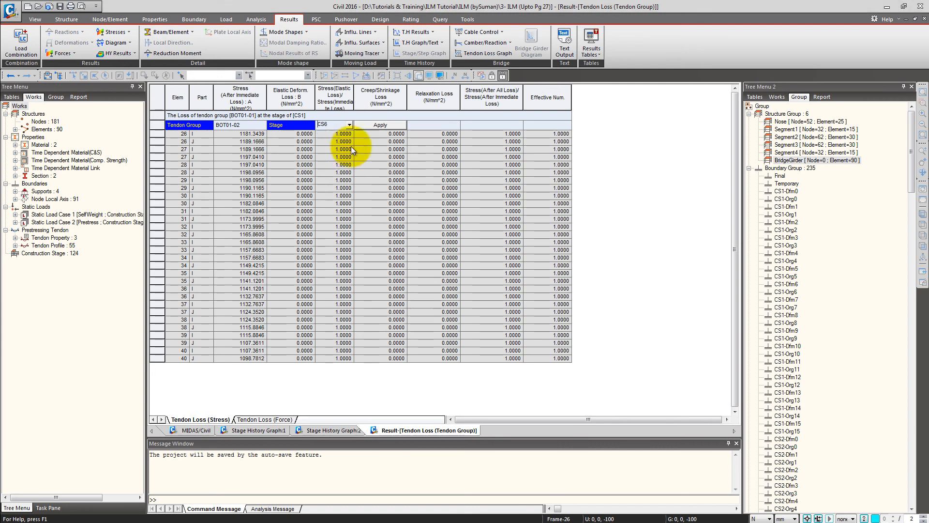
click(380, 126)
Examine the tendon's immediate stress, elastic deformation, creep/shrinkage and relaxation losses, and the final stress ratio, by element and part.
click(249, 96)
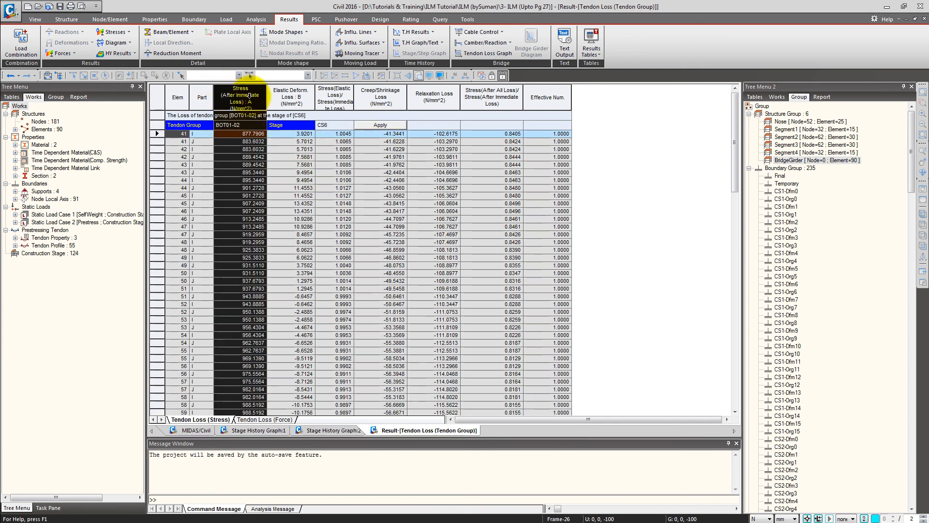
click(250, 172)
click(290, 96)
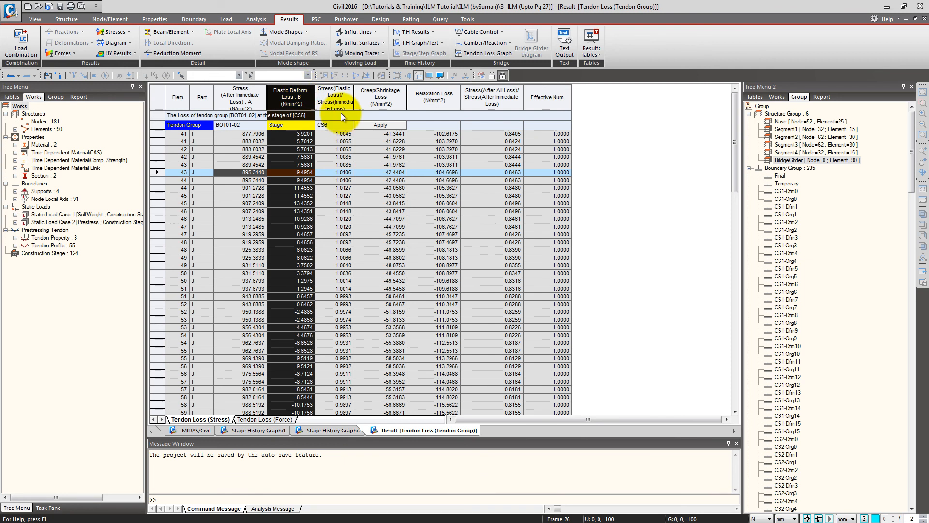
click(299, 203)
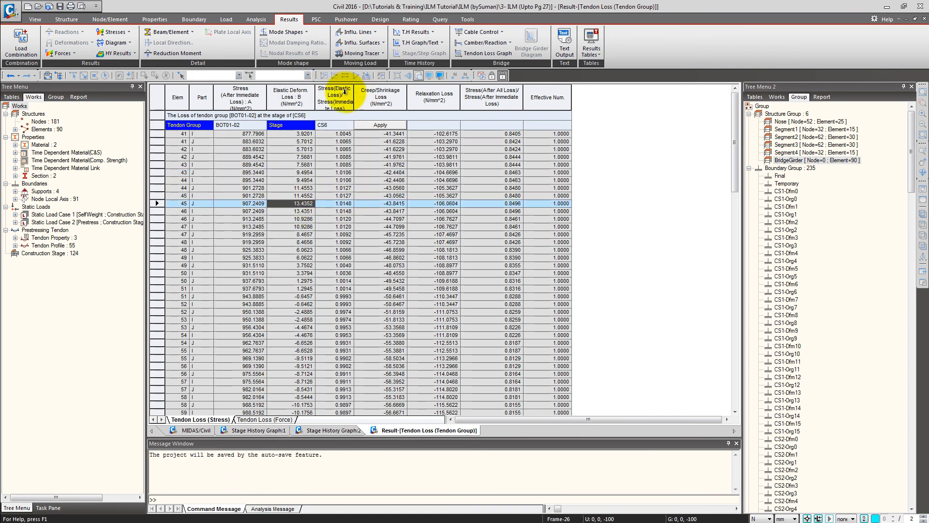
click(381, 97)
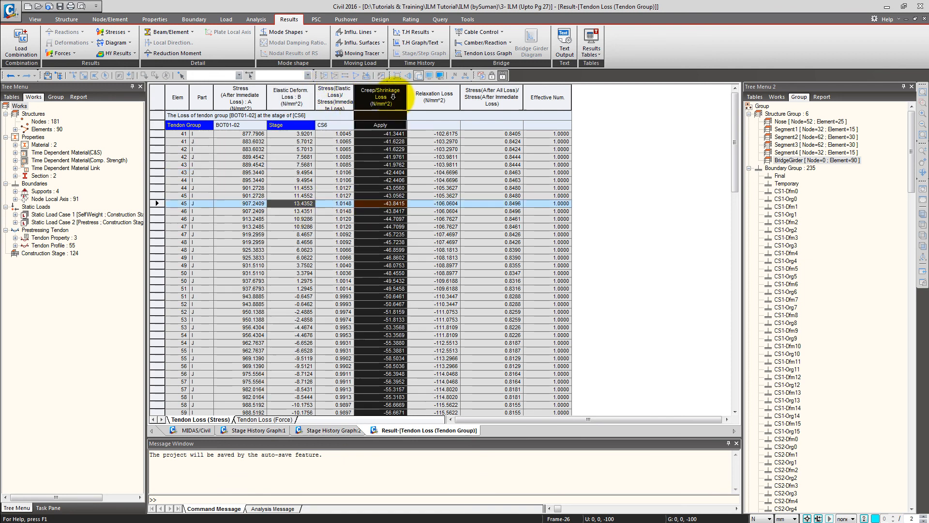
click(445, 97)
click(389, 173)
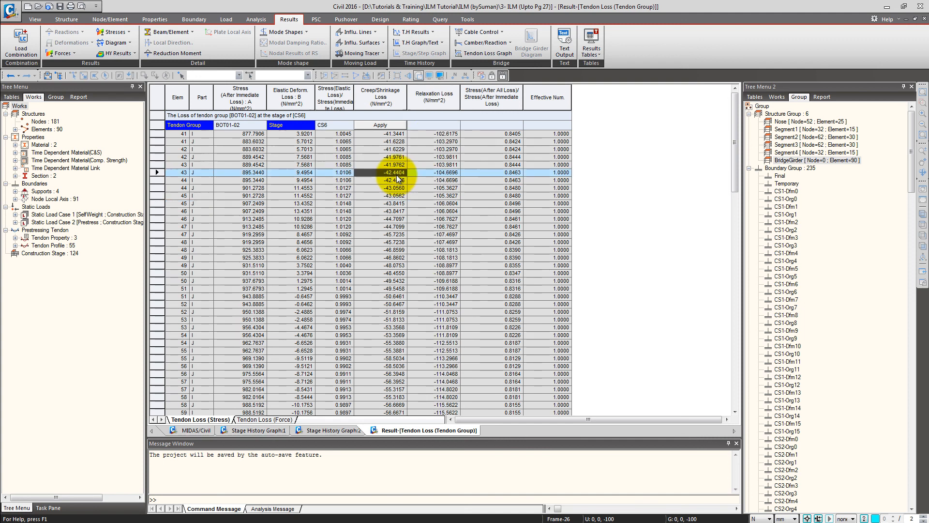
click(450, 134)
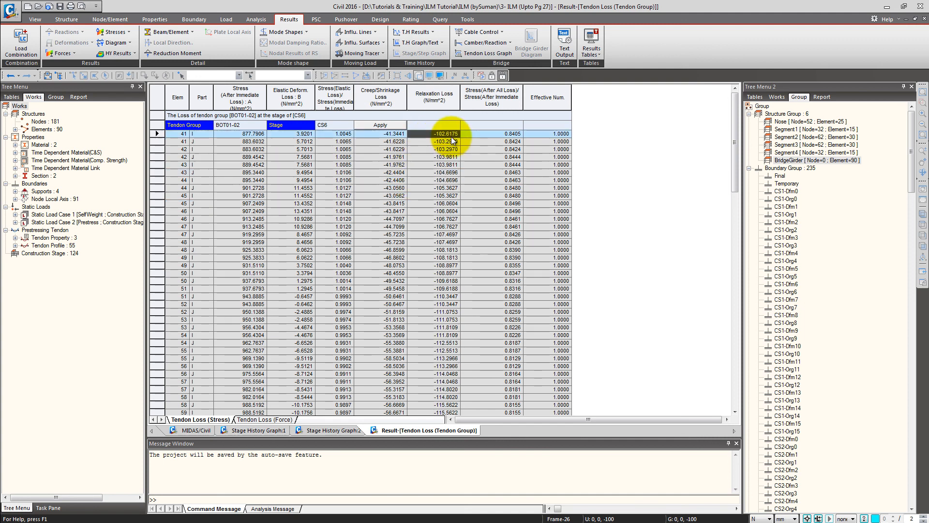
click(501, 98)
click(511, 133)
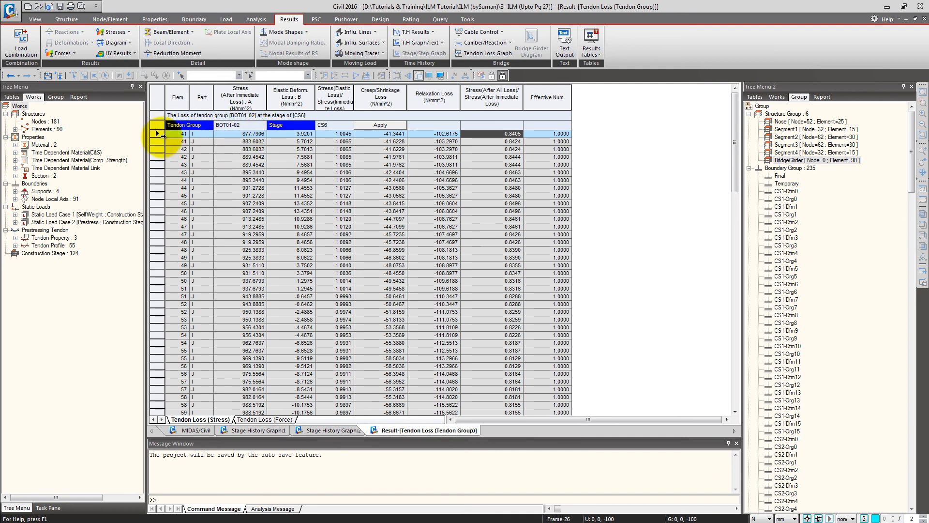
click(180, 95)
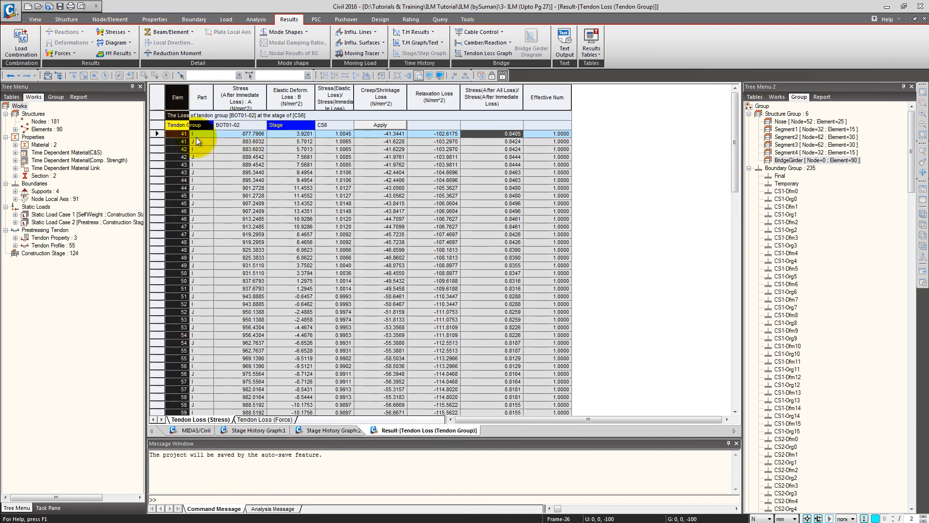
click(199, 134)
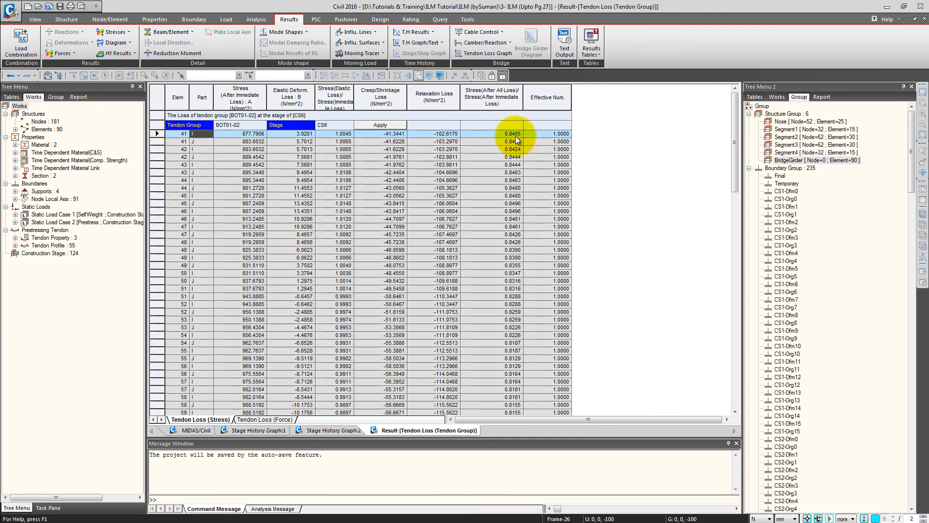
Switch the tendon loss table to tendon group BOT01-03 at stage CS6 and apply the selection.
scroll(438, 195, down, 15)
scroll(439, 196, up, 15)
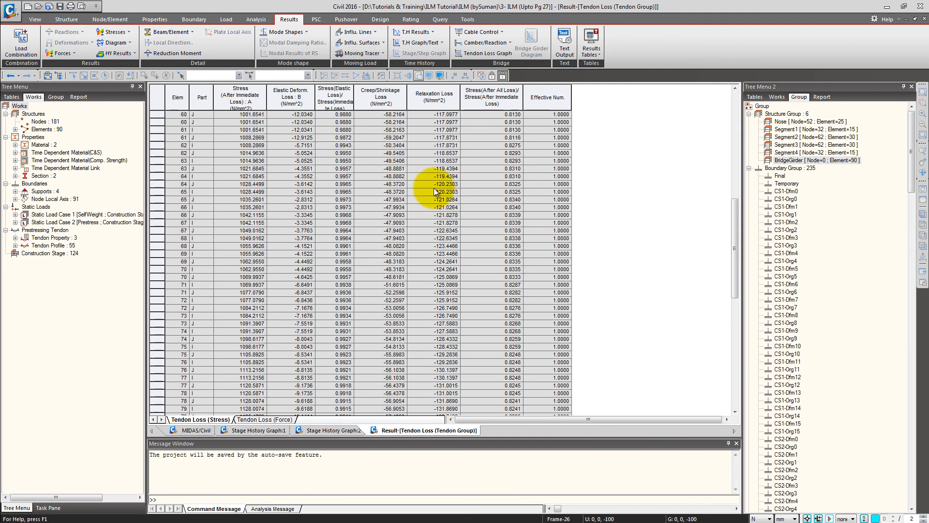
click(264, 125)
click(242, 148)
click(382, 124)
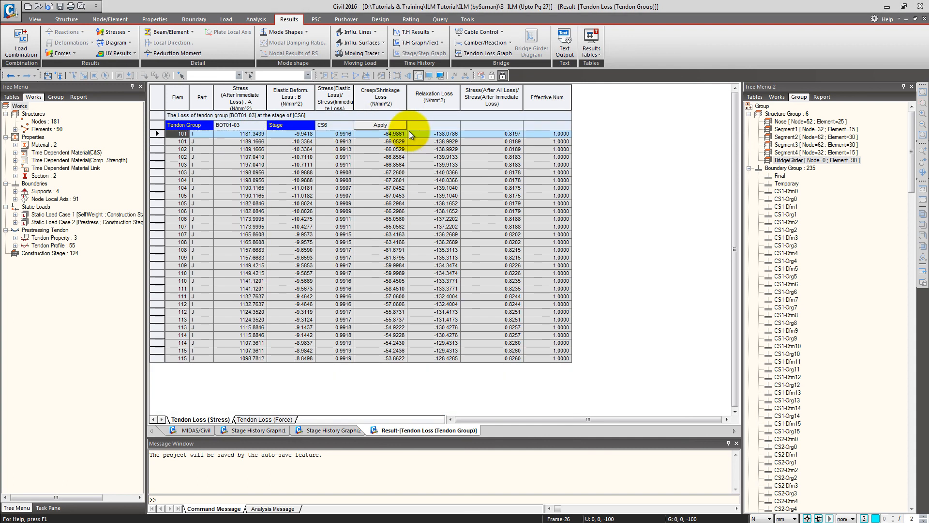
Open the Tendon Elongation results table.
click(591, 49)
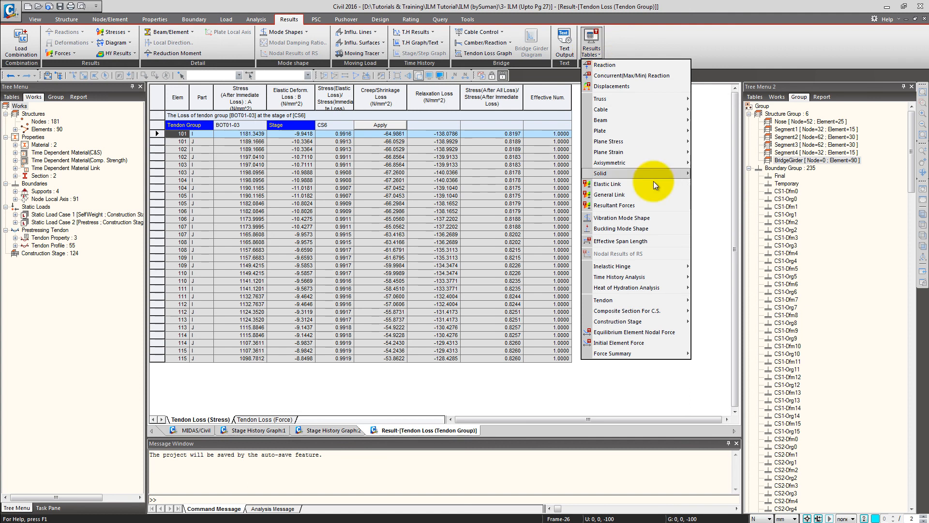
mouse_move(663, 301)
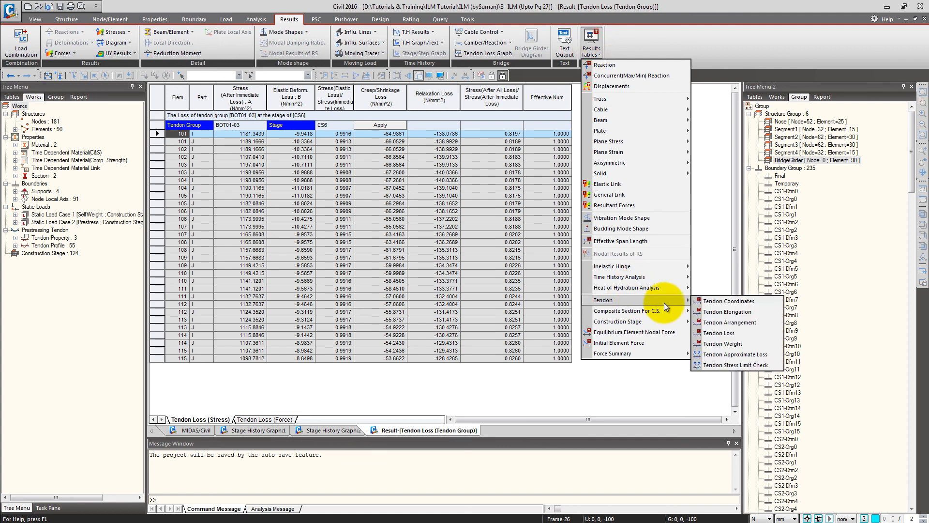
click(751, 313)
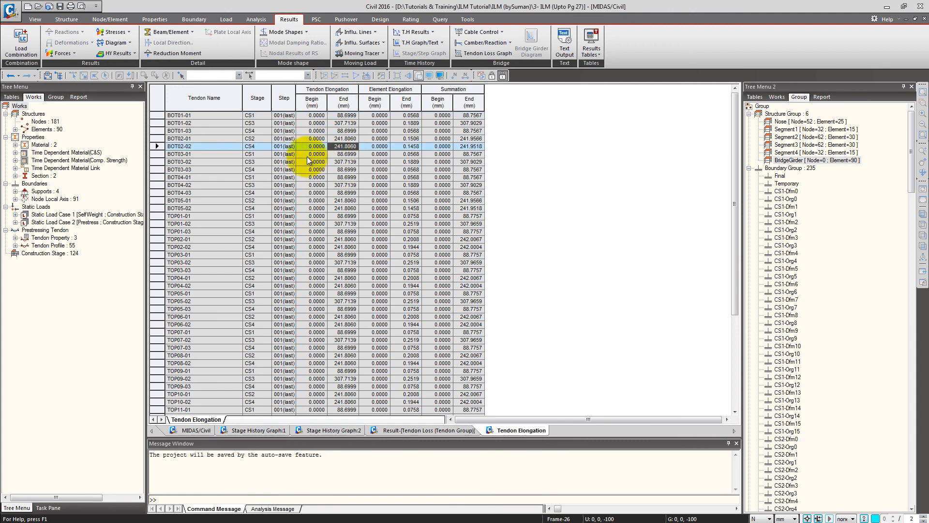
Select the entire tendon elongation table and view its copy, Excel export and report options, leaving them unused, and return to the tendon loss results.
click(172, 132)
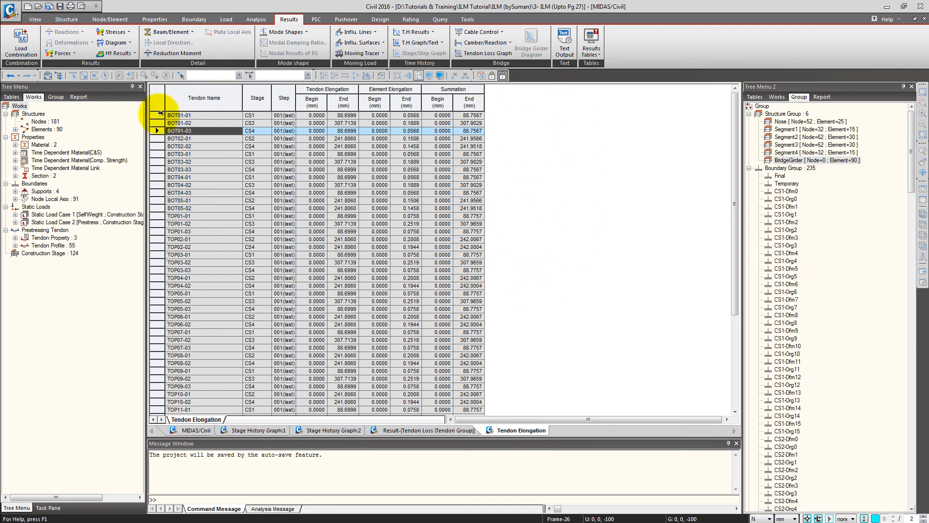
right_click(240, 160)
click(163, 104)
click(159, 99)
right_click(239, 157)
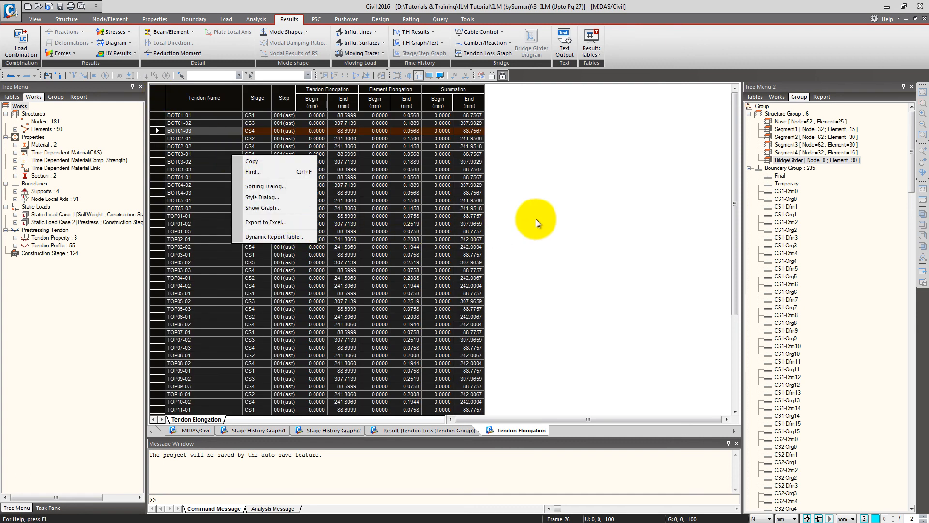
click(557, 204)
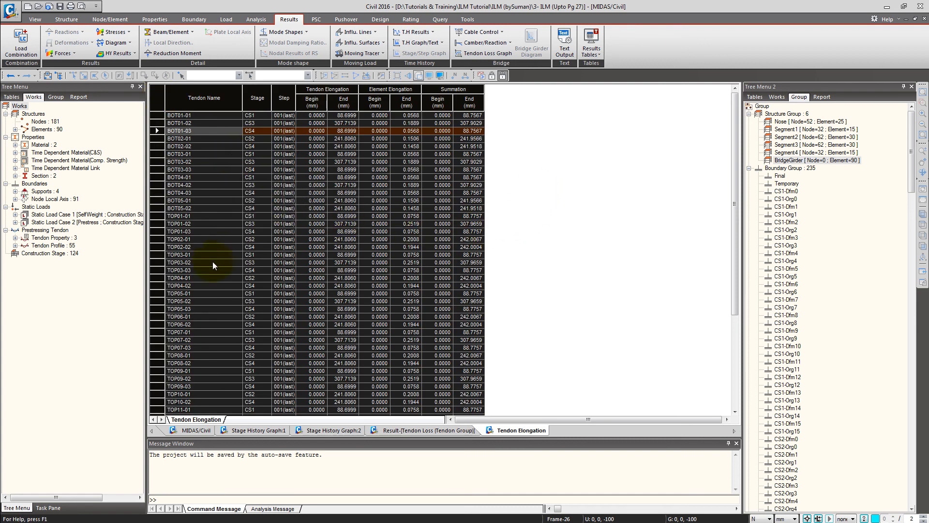
click(213, 261)
click(378, 216)
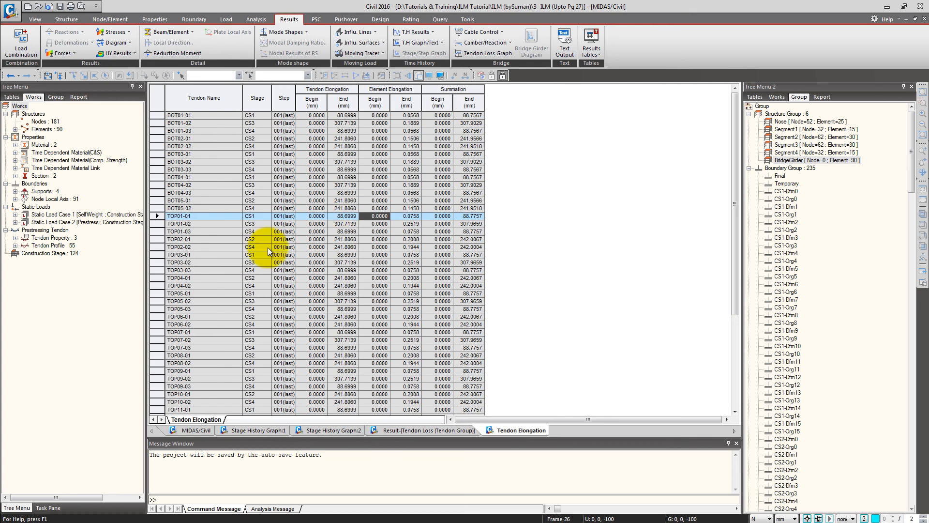
click(456, 431)
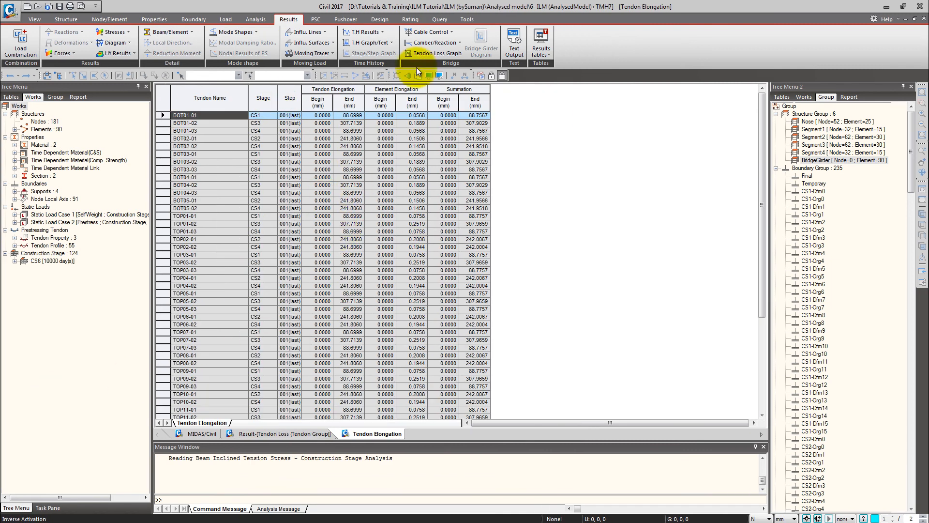
Return the analysed model to preprocessing mode and set the moving load code to South Africa, accepting deletion of the analysis results.
click(492, 77)
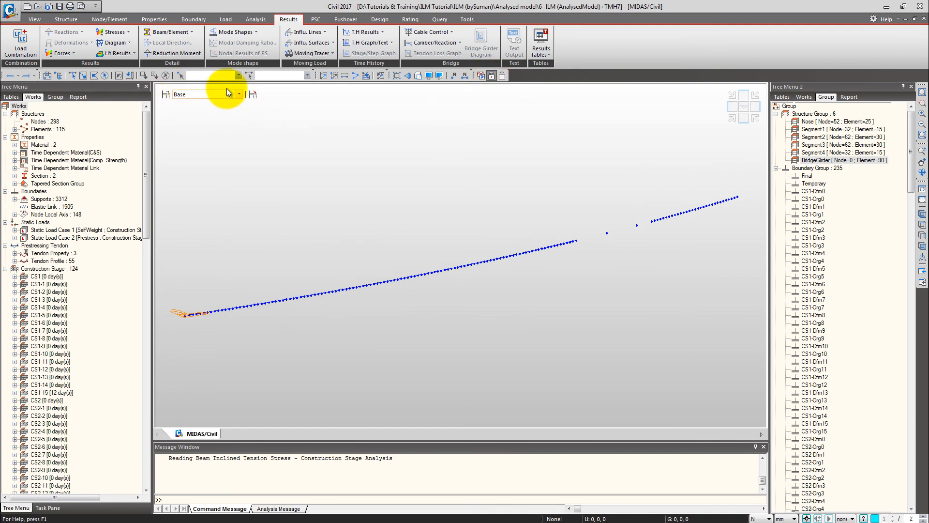
click(227, 19)
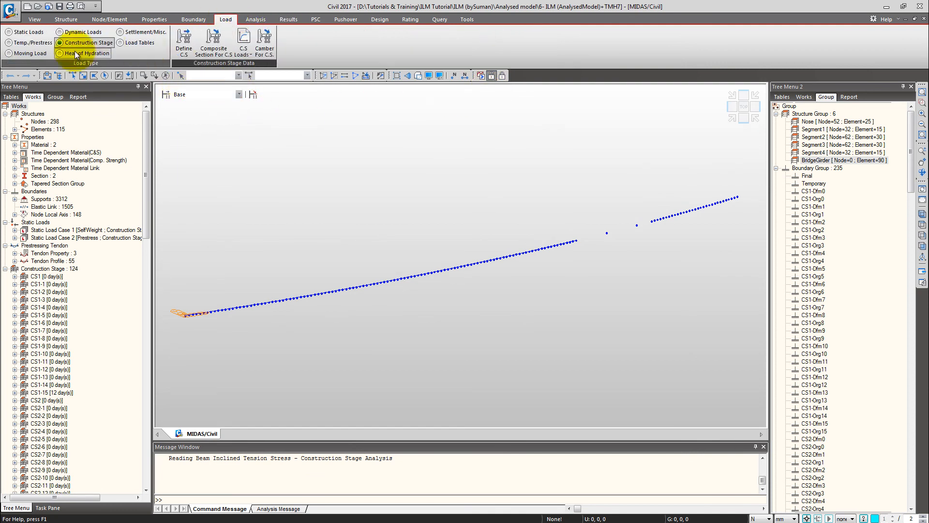
click(27, 52)
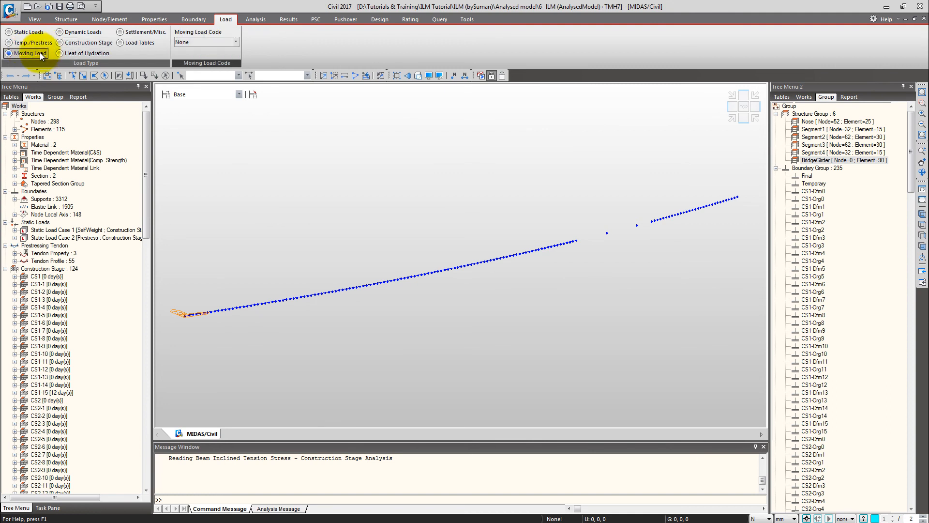
click(235, 42)
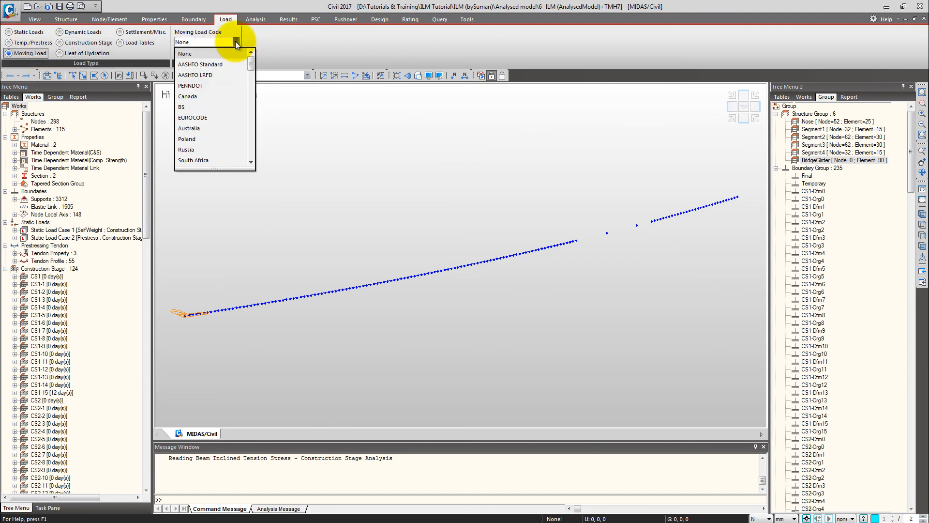
drag(214, 167, 215, 220)
click(213, 160)
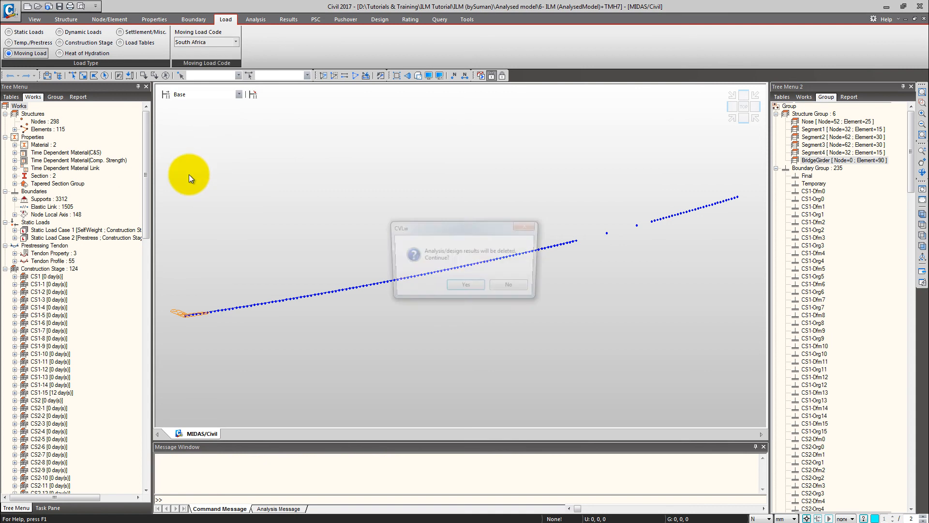
click(472, 288)
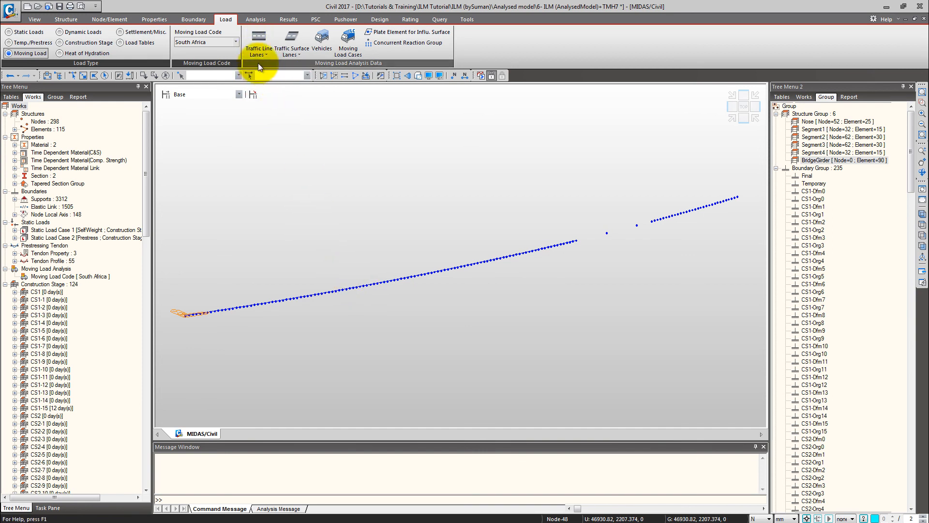
Start defining a new traffic line lane and change the model units to kN and m.
click(258, 41)
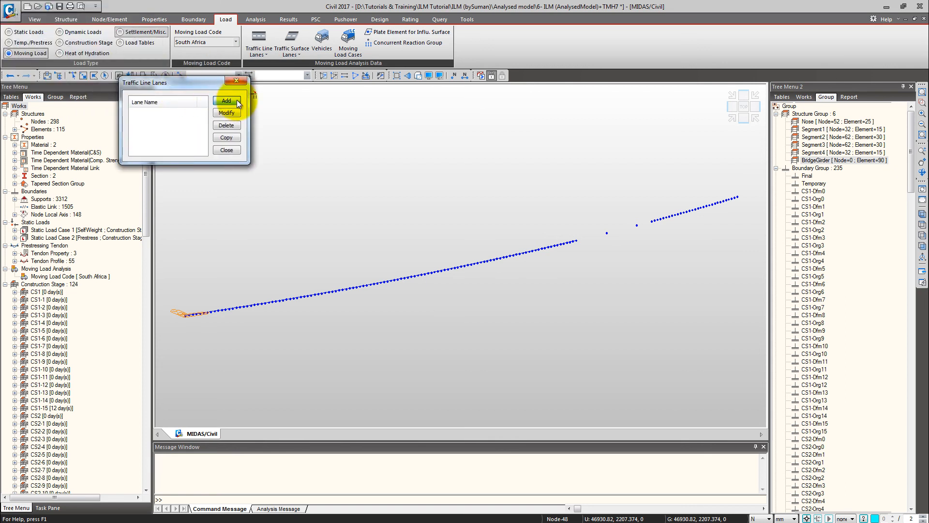
click(237, 99)
drag(205, 82, 271, 73)
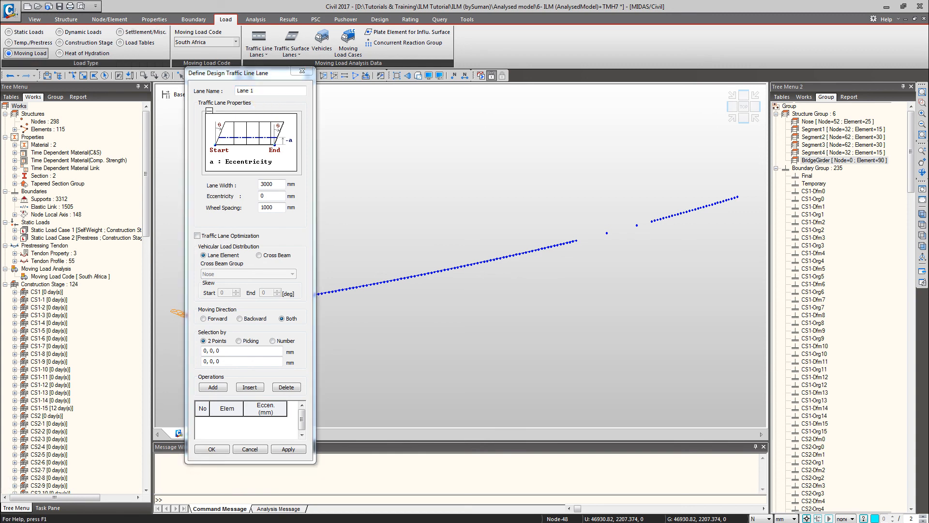
click(788, 518)
click(779, 497)
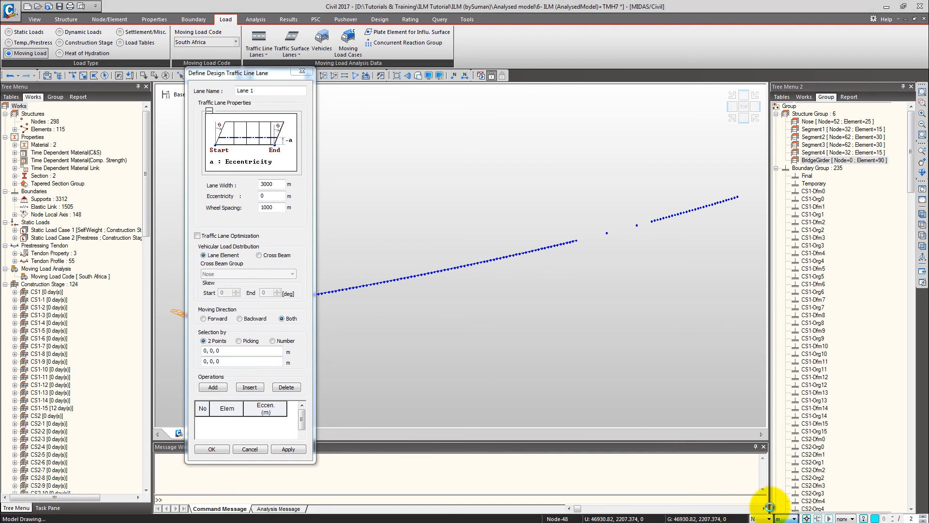
click(763, 519)
click(766, 498)
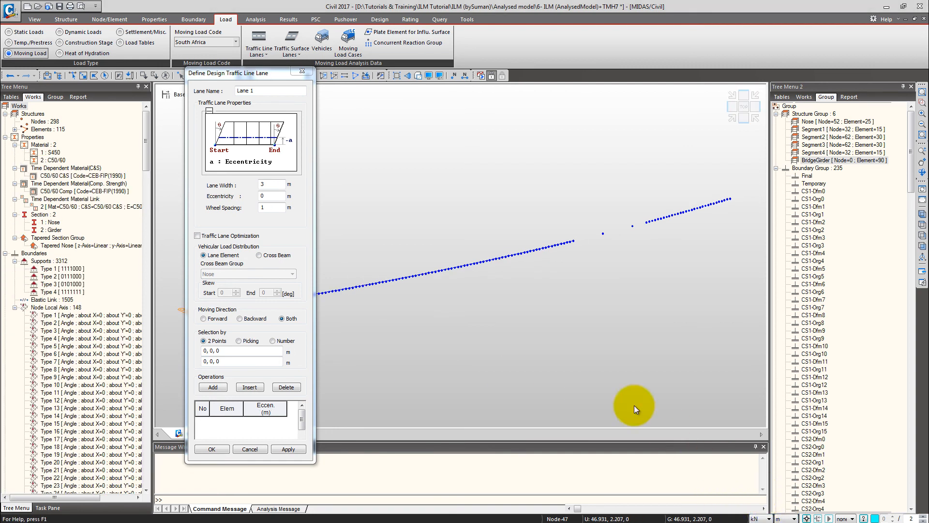
Give Lane 1 a 3 m width and -4.5 m eccentricity with traffic lane optimization, and specify its elements by number as 26to116.
click(270, 184)
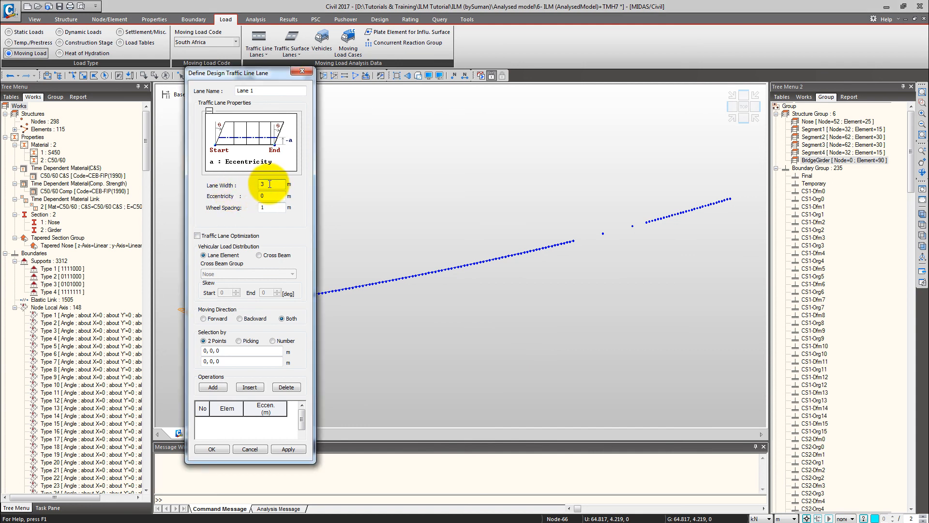
drag(270, 184, 261, 184)
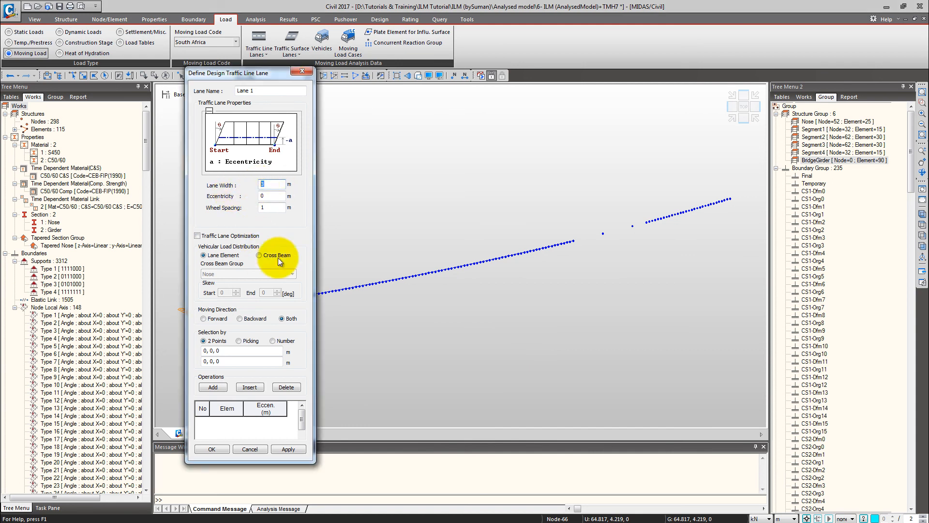
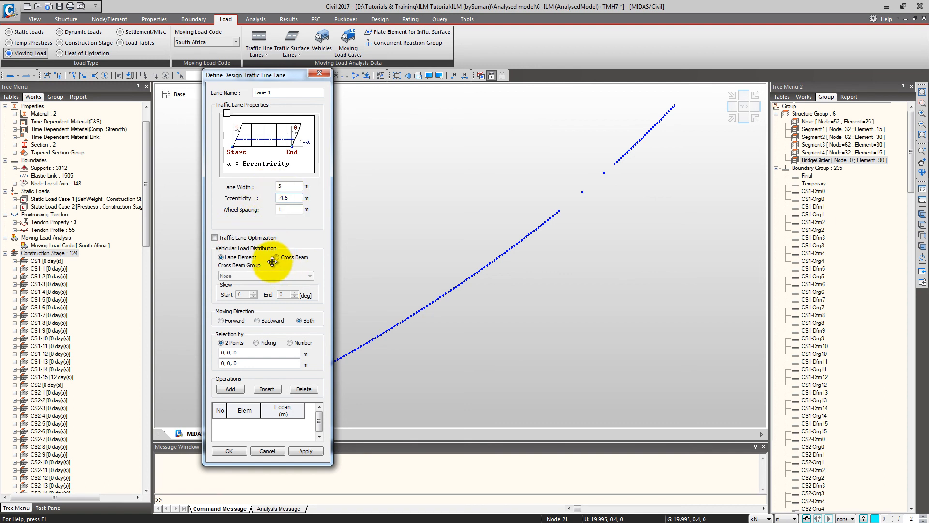
click(215, 239)
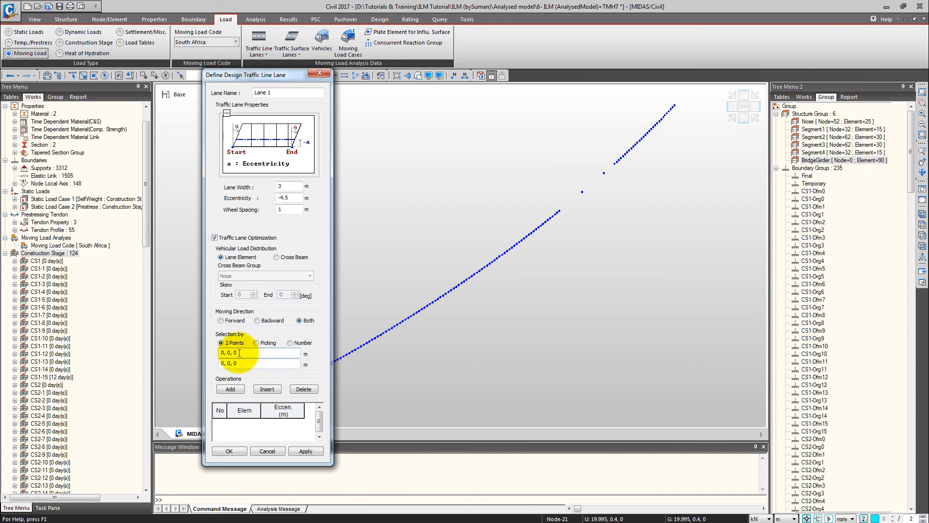
click(257, 342)
click(290, 342)
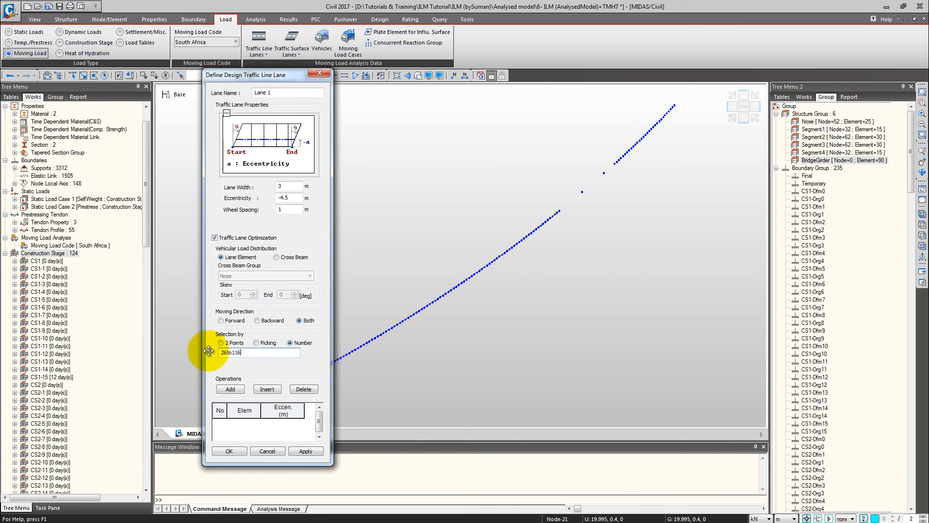
Select elements 26to115 in the model and inspect the girder's section shapes in plan and isometric hidden views.
drag(311, 75, 175, 64)
click(270, 77)
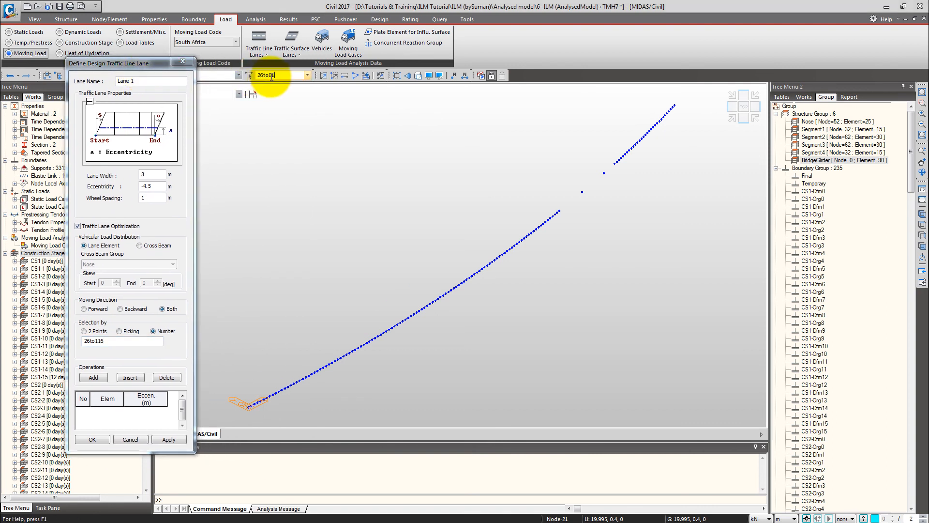
click(741, 105)
click(418, 75)
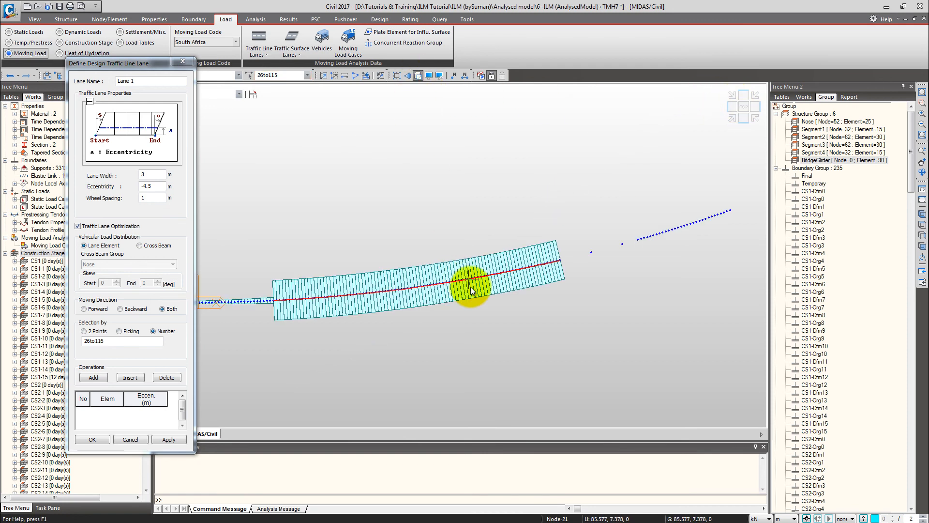
click(733, 118)
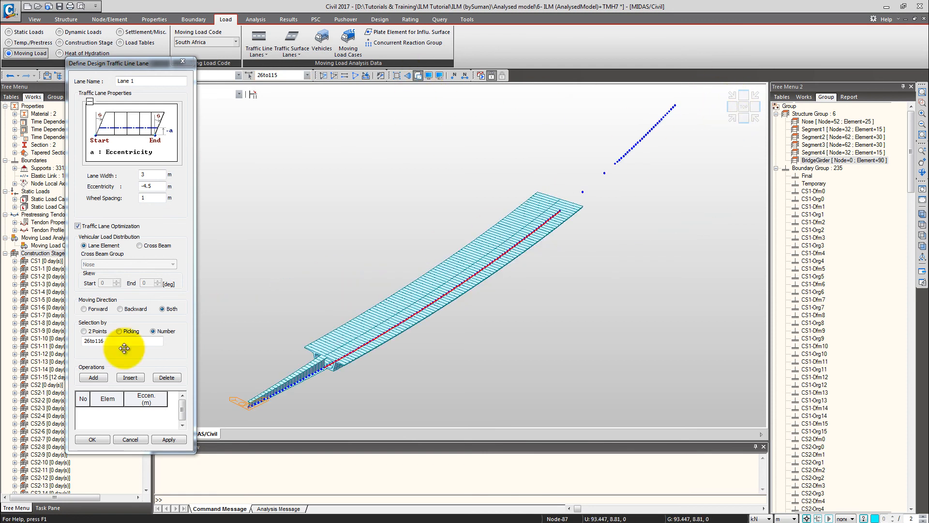
Add the specified girder elements to Lane 1, check the element list, and confirm the lane definition.
click(100, 379)
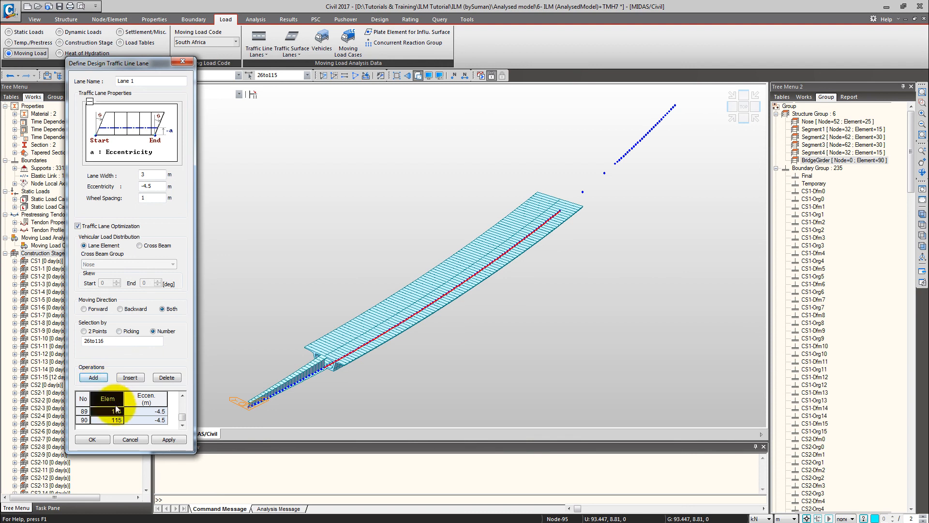
click(143, 399)
click(117, 399)
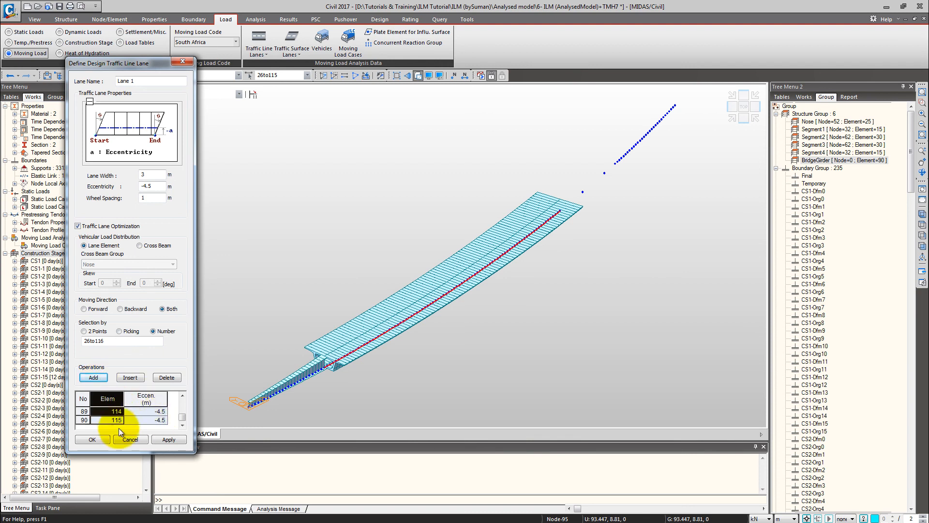
click(120, 412)
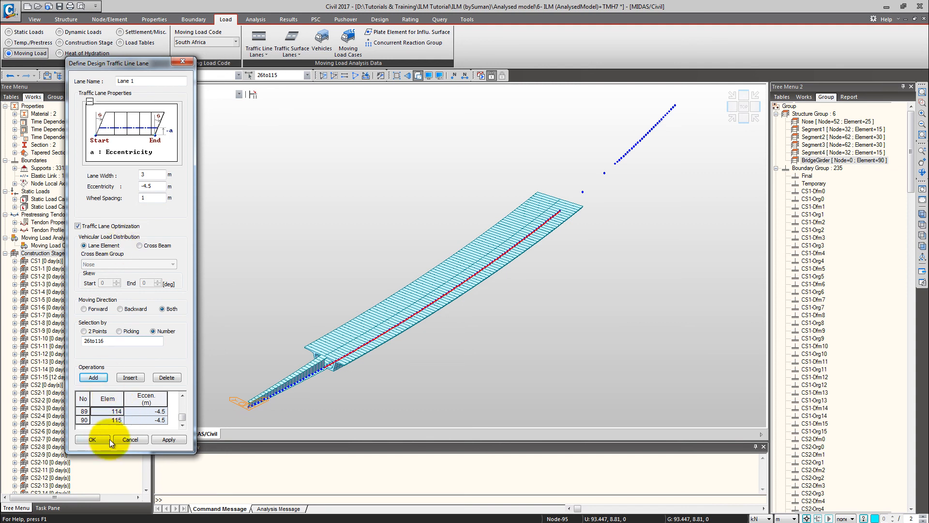
click(92, 439)
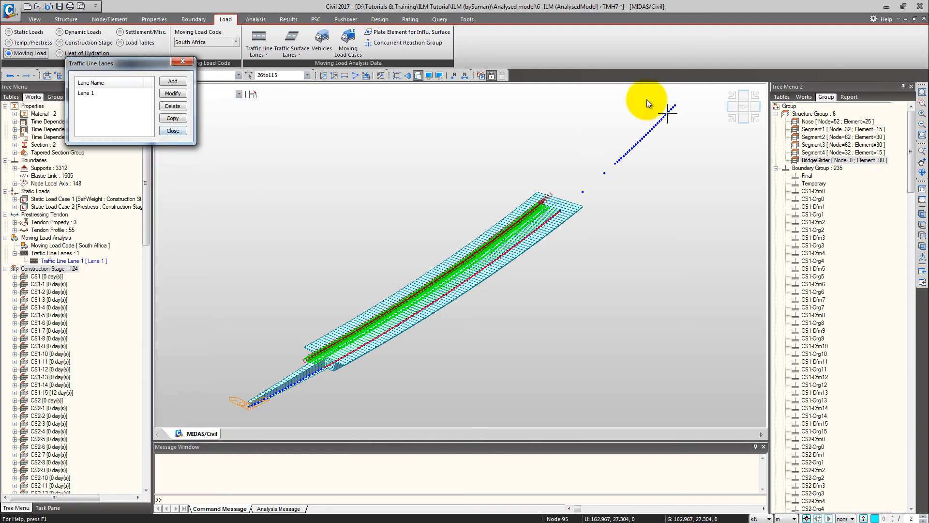
Examine Lane 1's offset from the girder centreline in a close-up plan view of the deck's start.
click(737, 107)
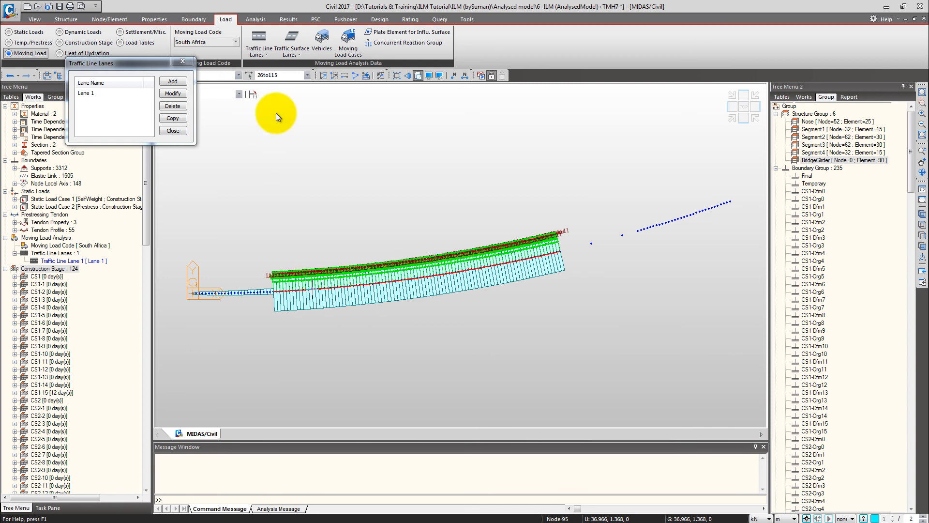
click(922, 102)
drag(261, 264, 321, 344)
middle_drag(389, 172, 245, 271)
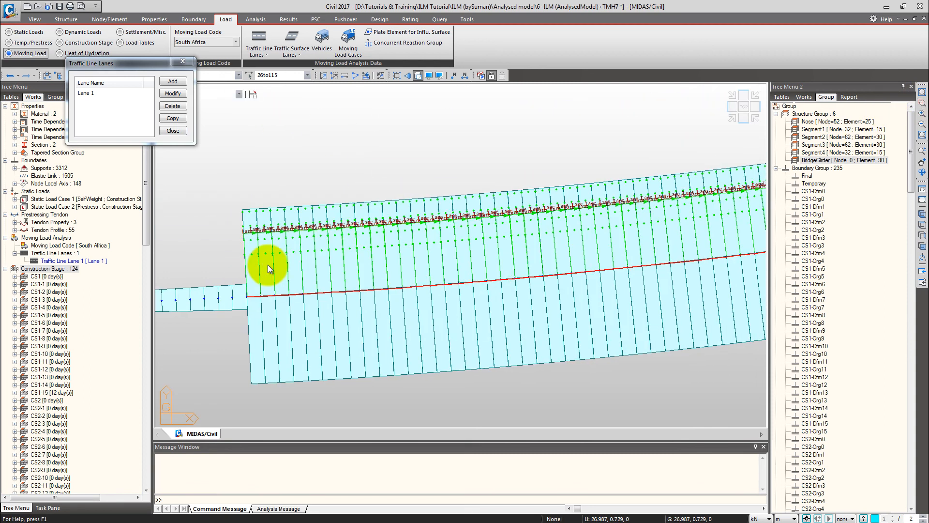
middle_drag(345, 248, 258, 268)
mouse_move(290, 298)
middle_down()
mouse_move(394, 312)
mouse_move(307, 297)
middle_up()
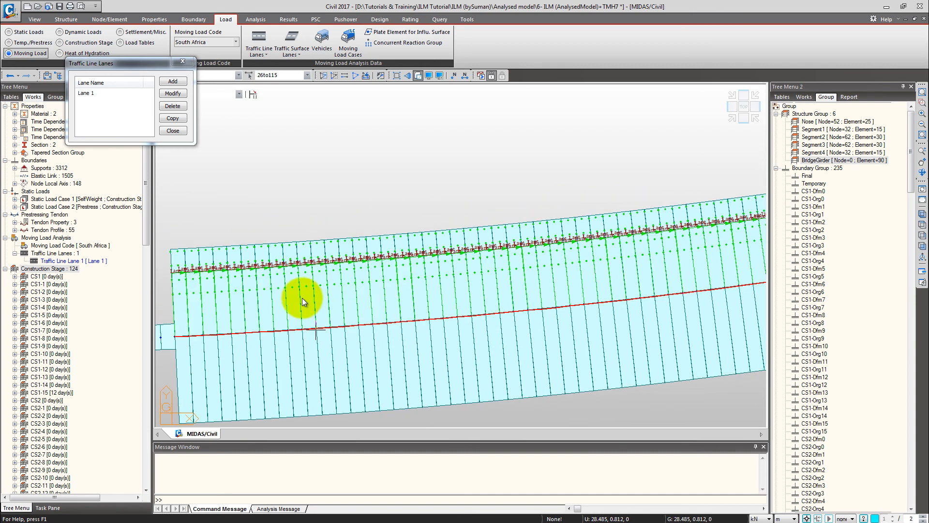
Define Lane 2 with -1.5 m eccentricity and traffic lane optimization, adding elements 26to116 by number.
click(731, 118)
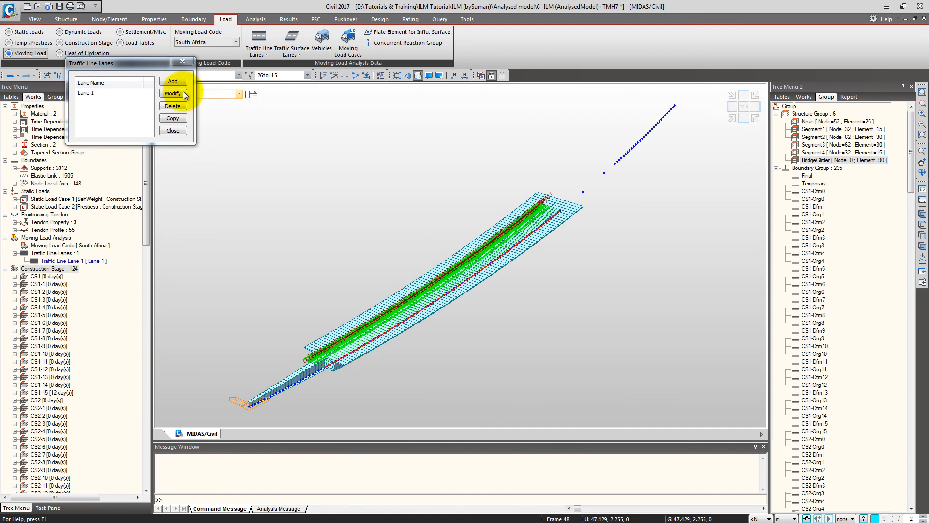
click(172, 81)
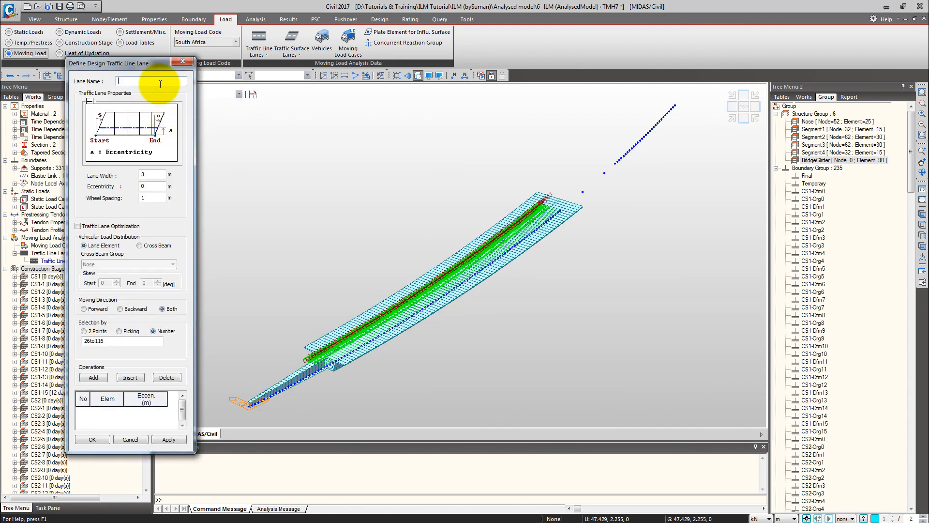
text(Lane 2)
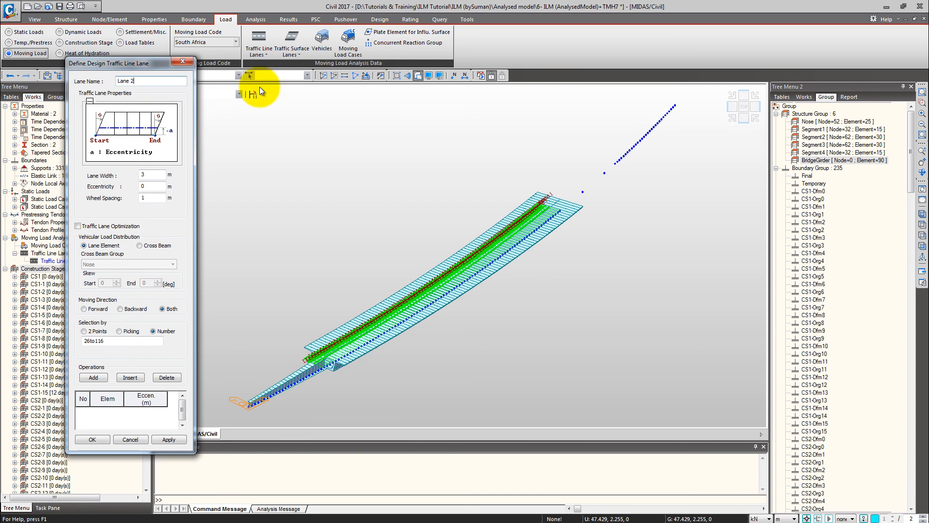
click(148, 186)
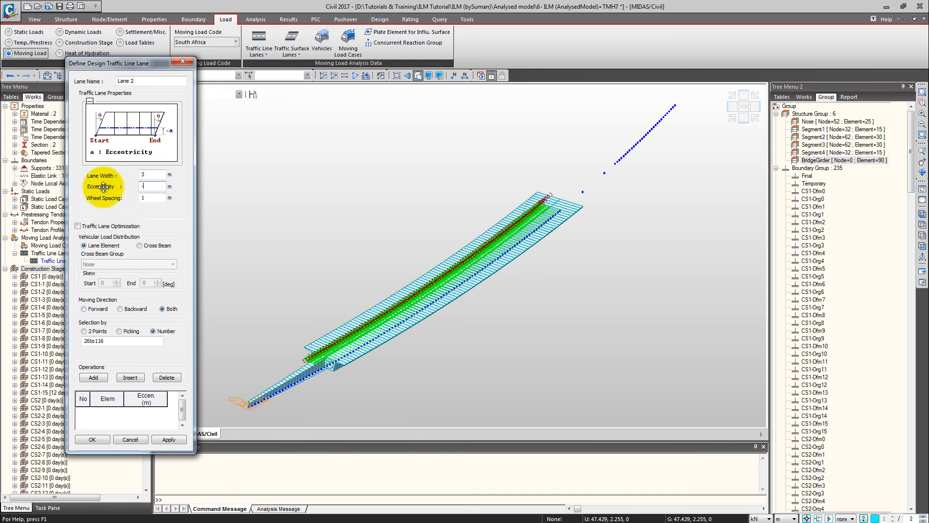
text(-1.5)
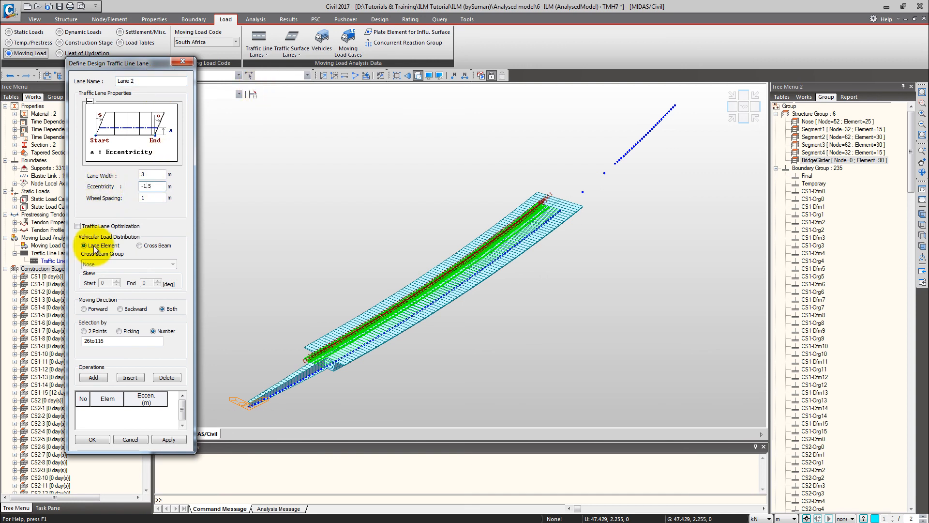
click(77, 226)
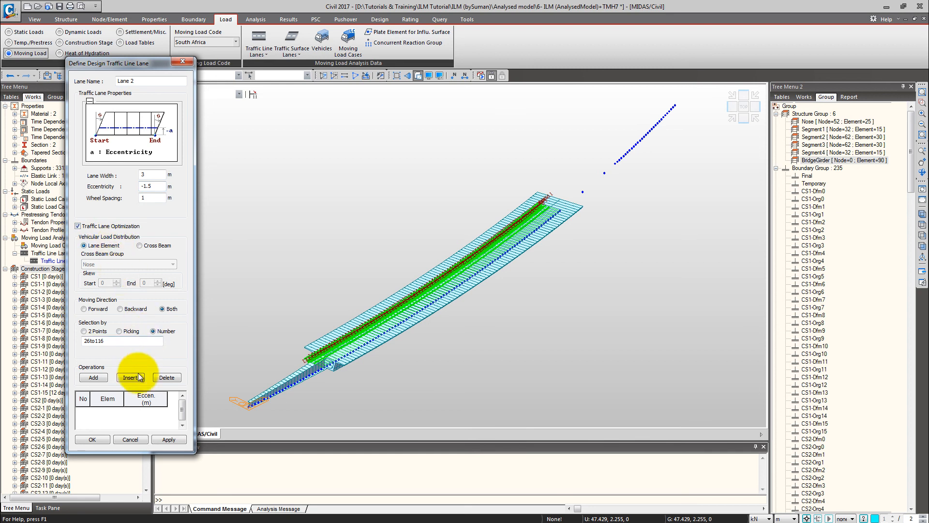
click(93, 377)
click(167, 439)
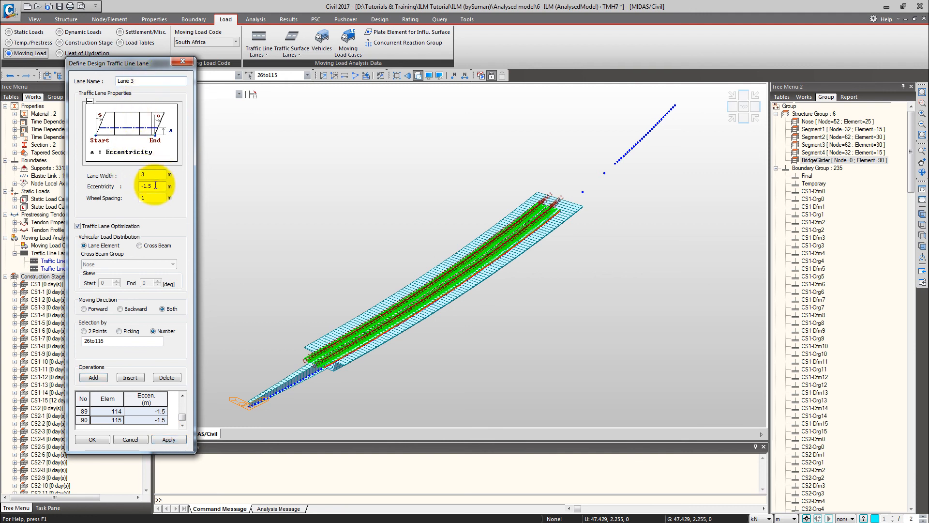
Define Lane 3 with 1.5 m eccentricity, replacing the carried-over lane entries with newly added elements 26to116.
drag(154, 187, 127, 185)
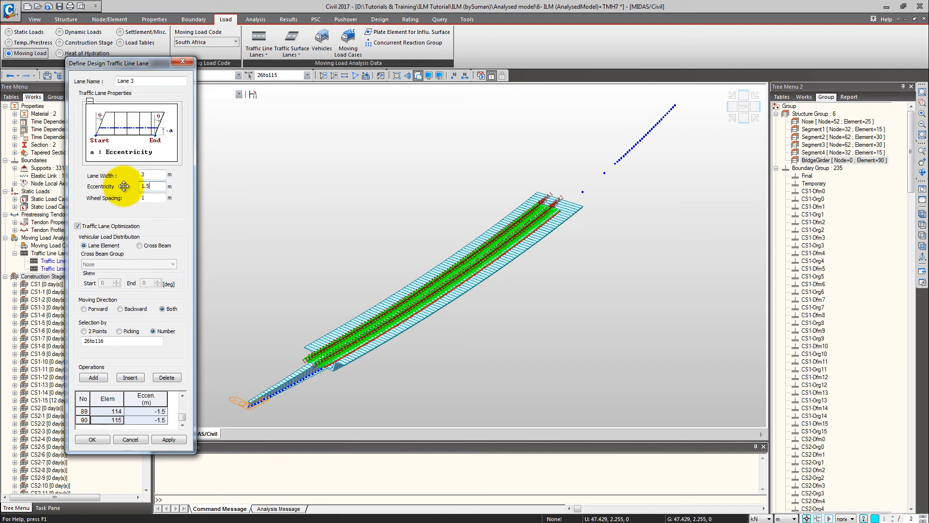
click(84, 399)
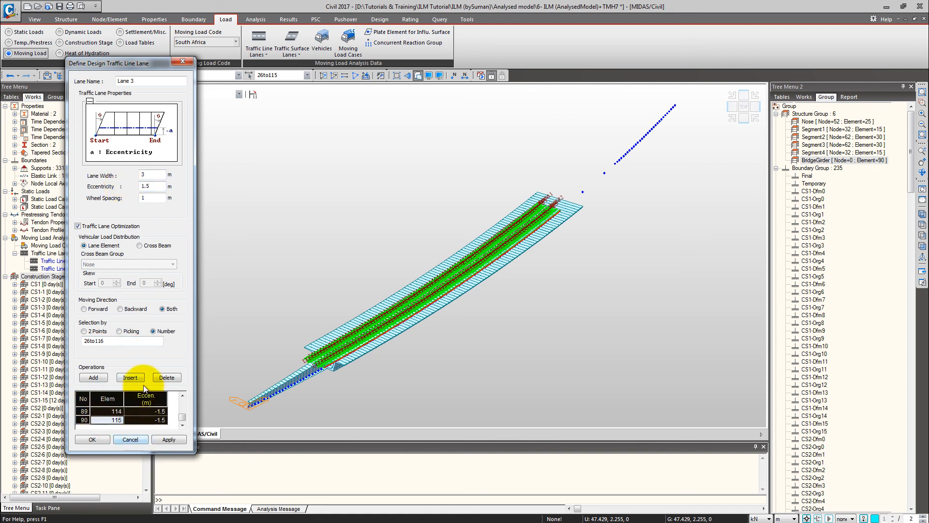
click(106, 420)
drag(84, 420, 82, 362)
click(167, 380)
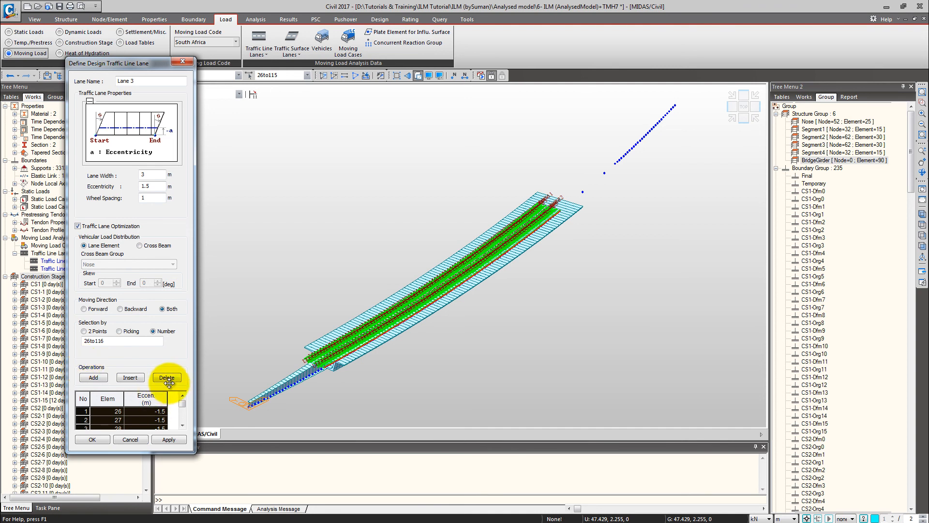
click(167, 378)
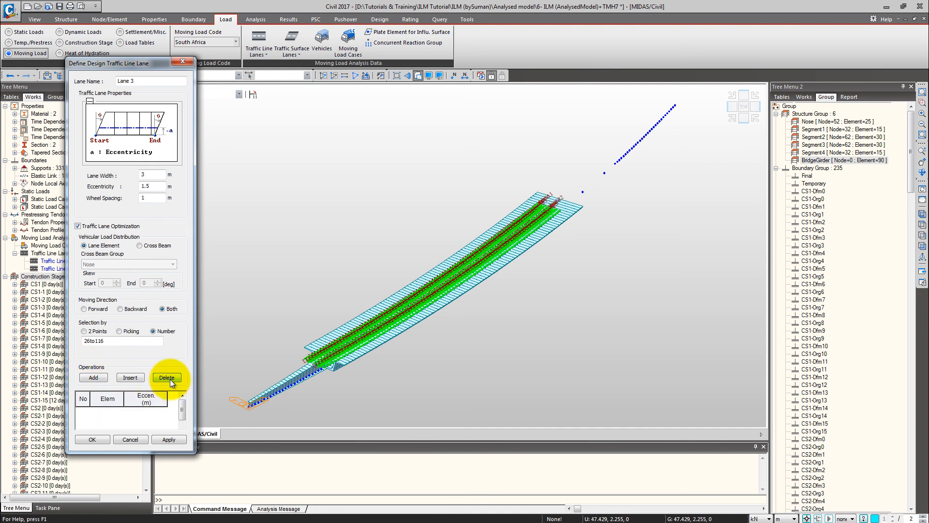
click(102, 376)
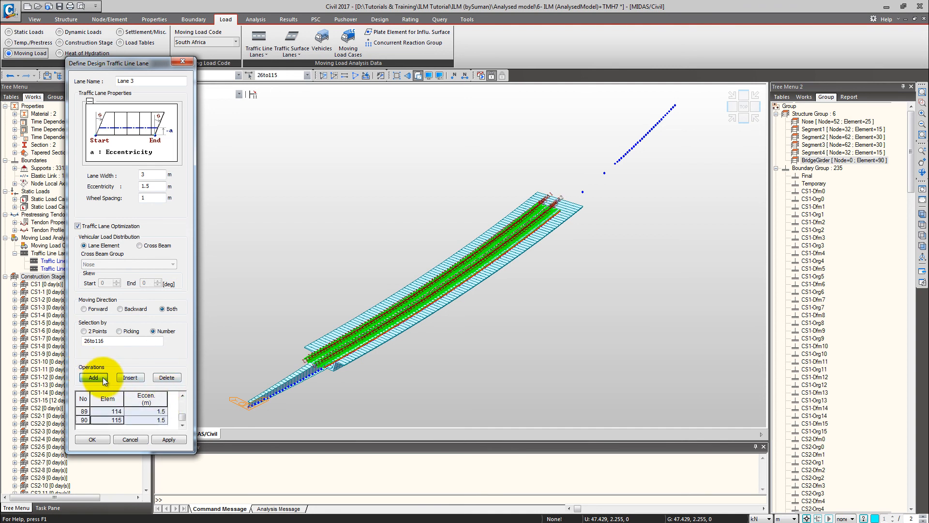
click(169, 439)
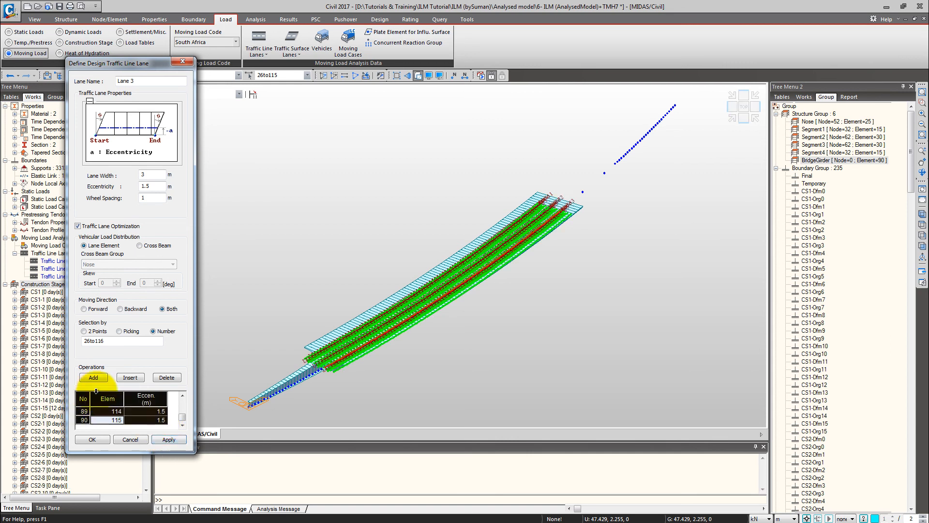
Define Lane 4 with 4.5 m eccentricity over elements 26to116 and finish the traffic line lane definitions.
click(145, 81)
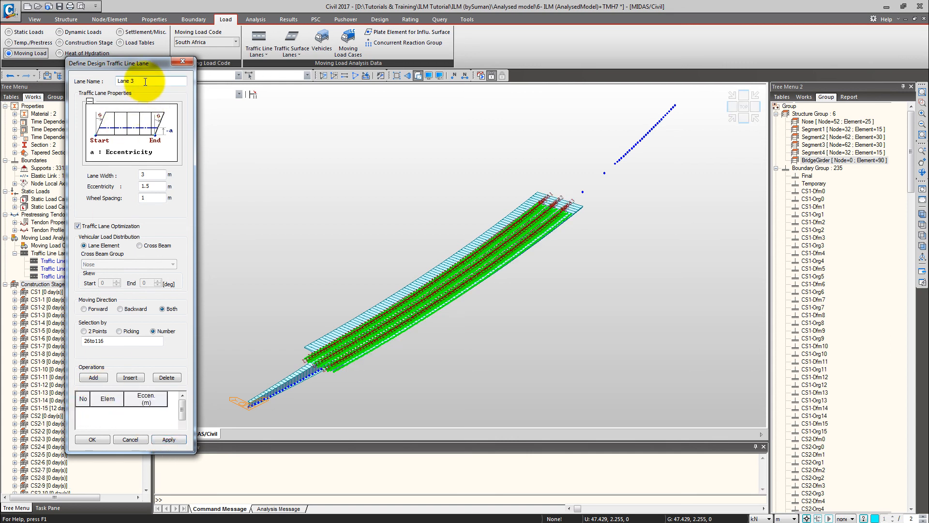
text(4)
double_click(148, 187)
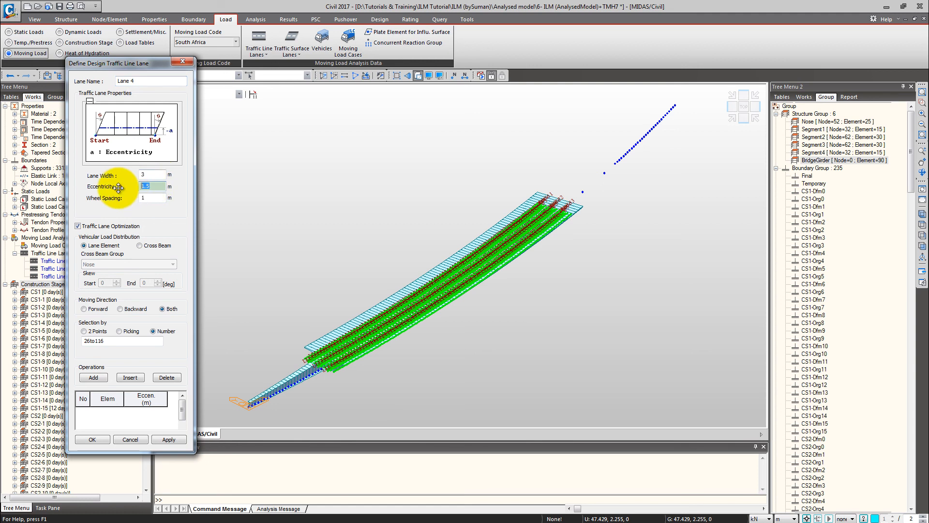
text(4.5)
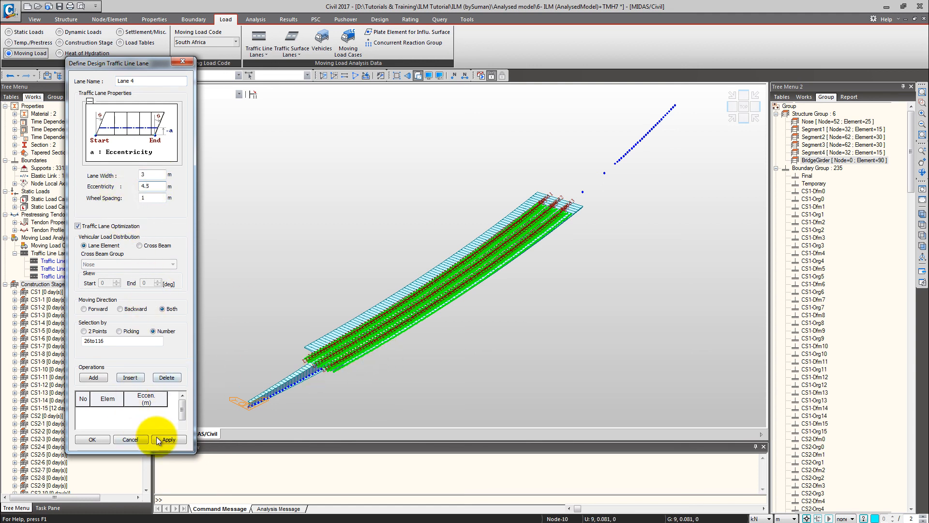
click(99, 378)
click(92, 439)
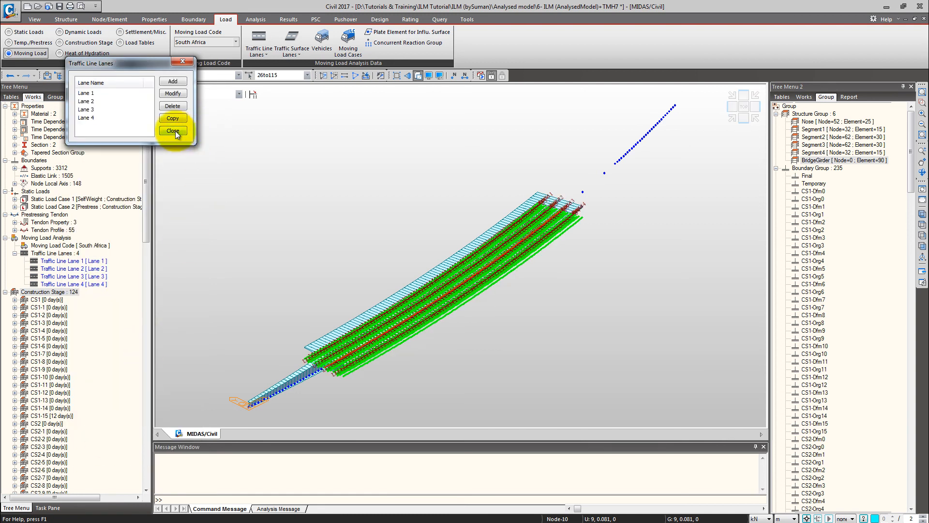
click(173, 131)
Display all traffic line lanes and examine their layout across the deck's start in a close-up plan view.
right_click(77, 253)
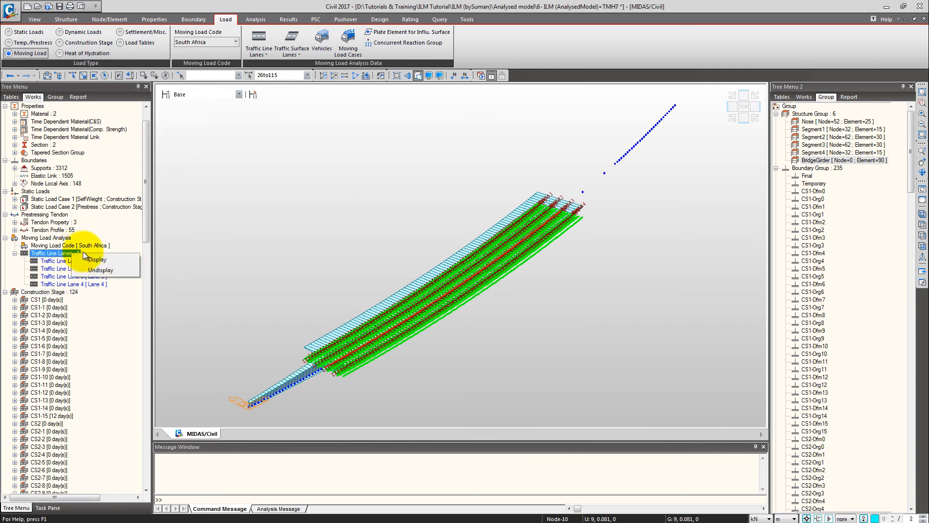
click(95, 260)
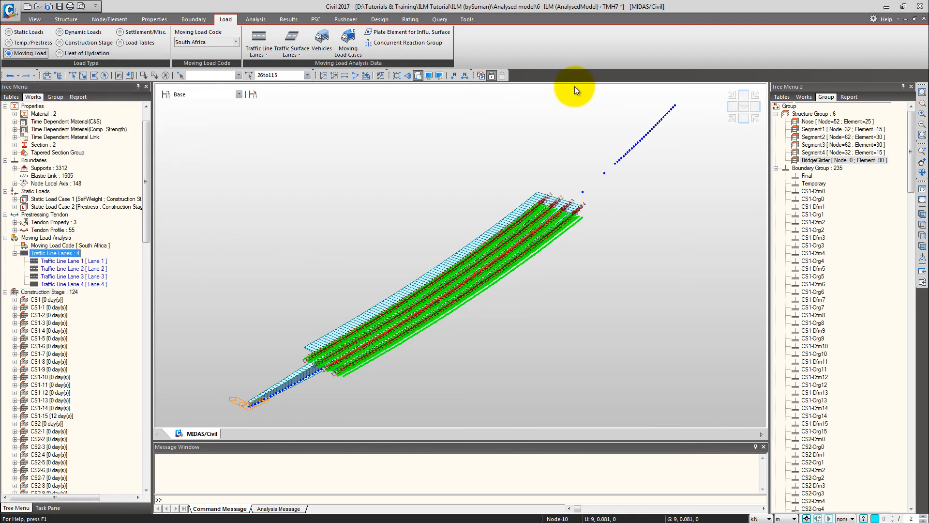
click(740, 105)
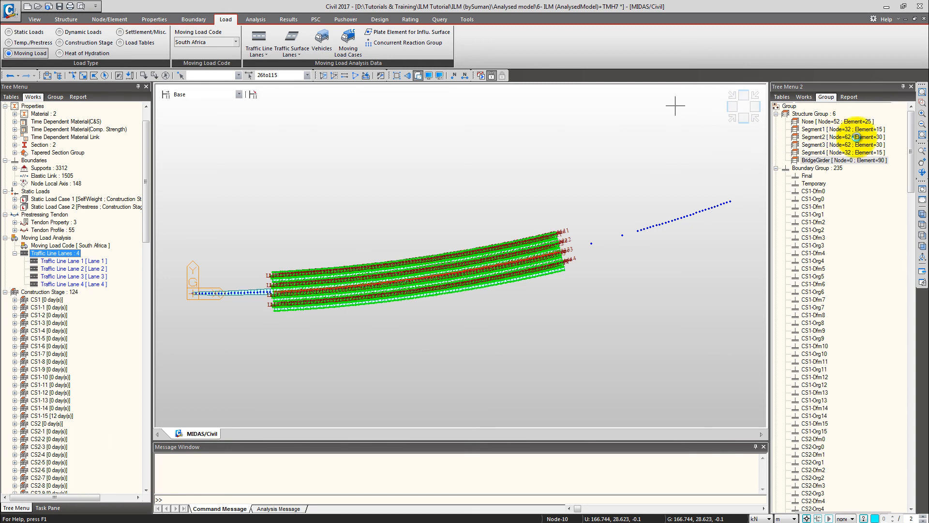
click(922, 103)
drag(253, 257, 369, 347)
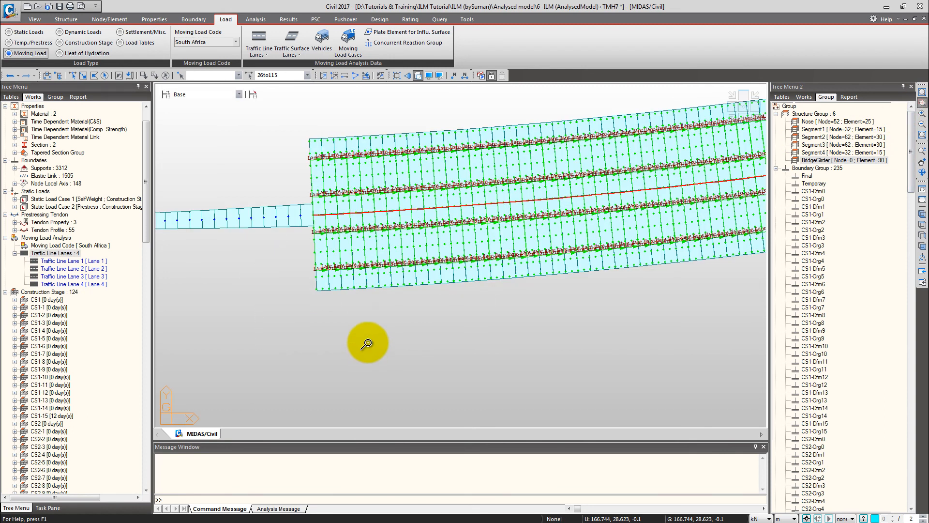
drag(338, 165, 422, 314)
middle_drag(397, 221, 382, 308)
middle_drag(363, 254, 332, 167)
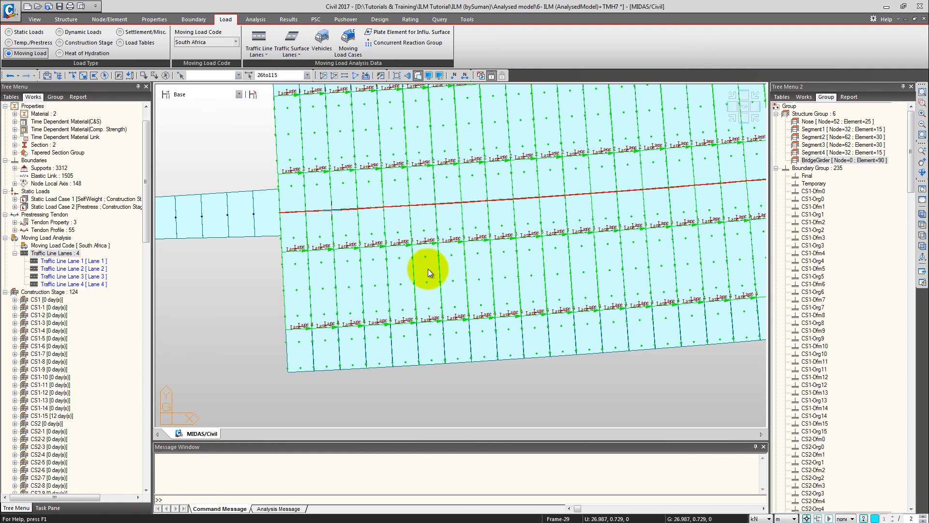
click(731, 118)
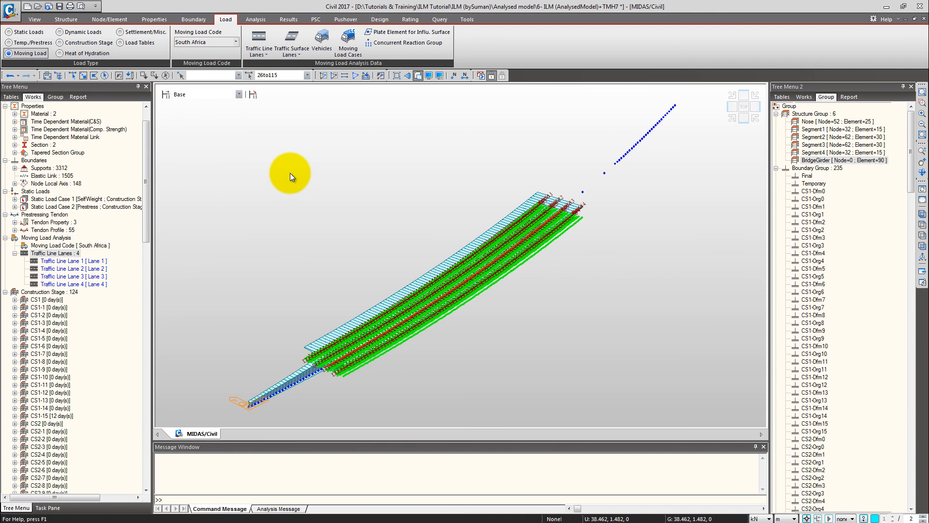
Add a TMH7 Standard Load vehicle of type NA with a 1 m unit length for the loaded length increment.
click(322, 41)
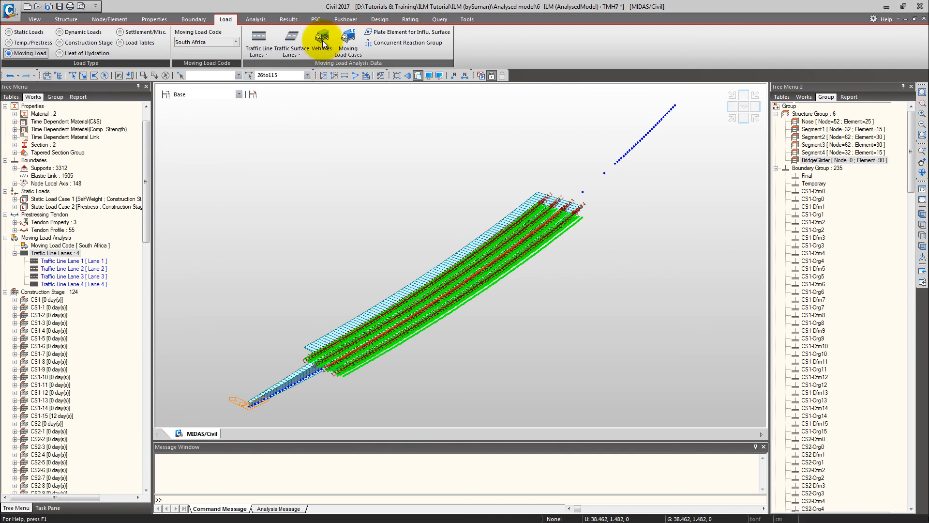
drag(291, 20, 362, 66)
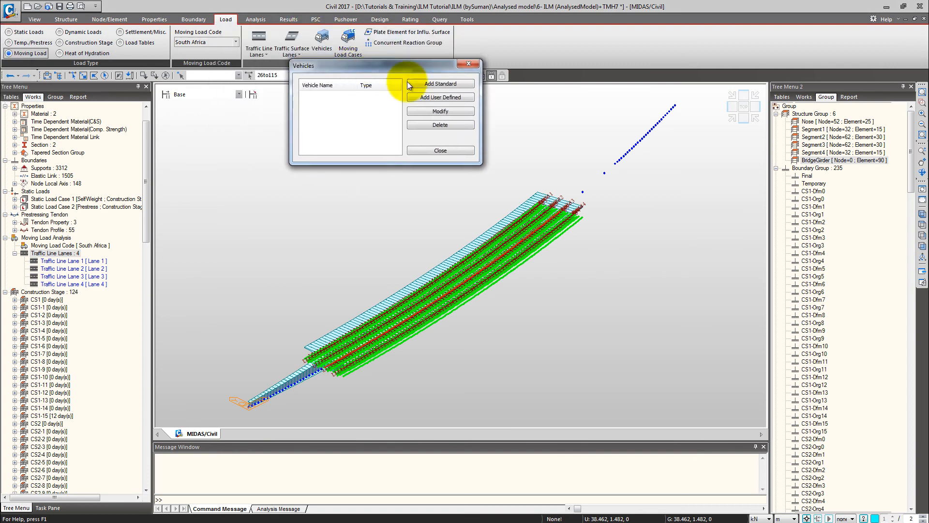
click(455, 84)
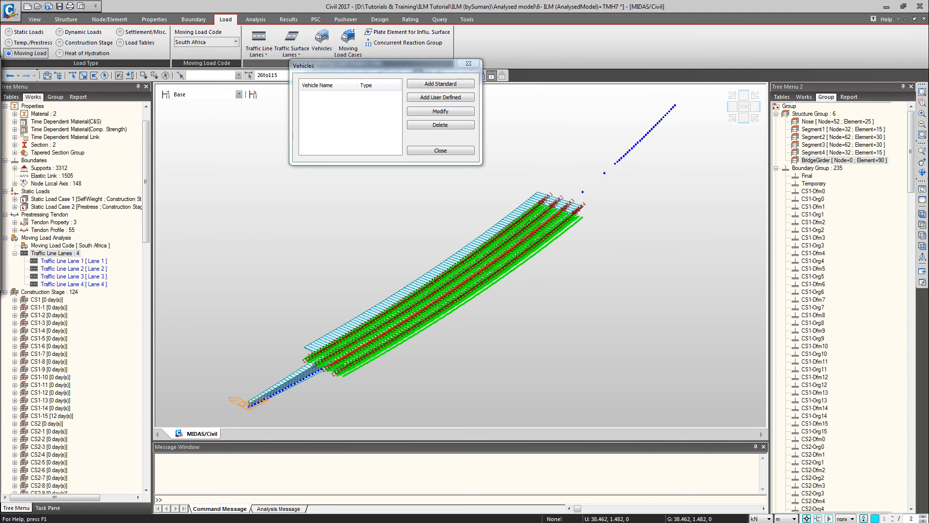
drag(369, 67, 373, 72)
click(341, 87)
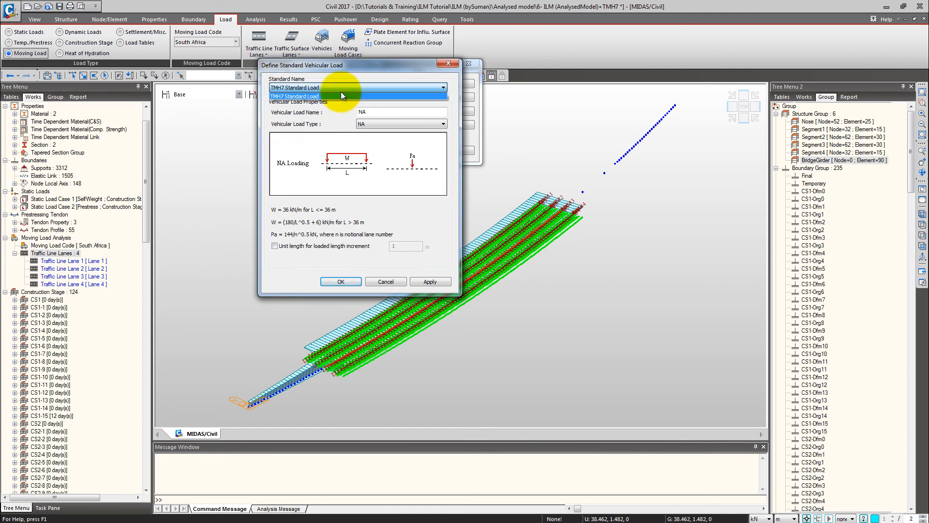
click(341, 92)
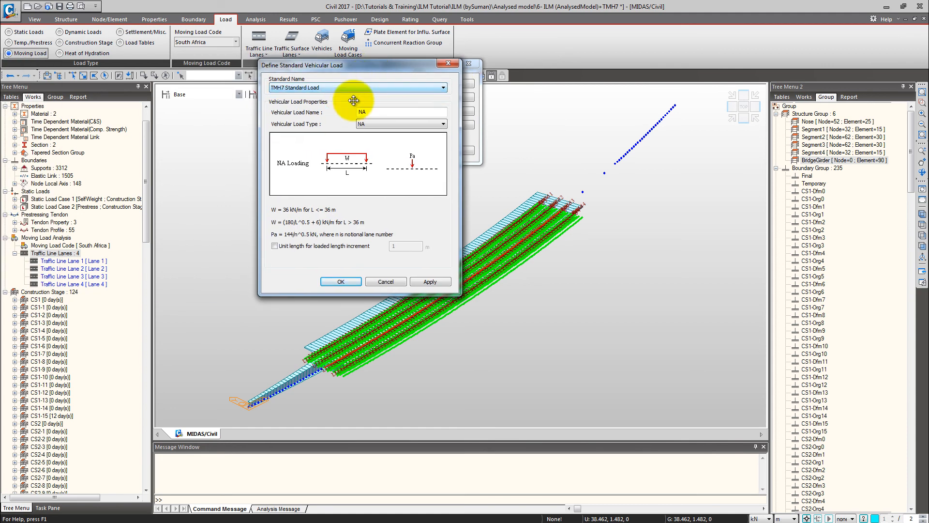
click(399, 123)
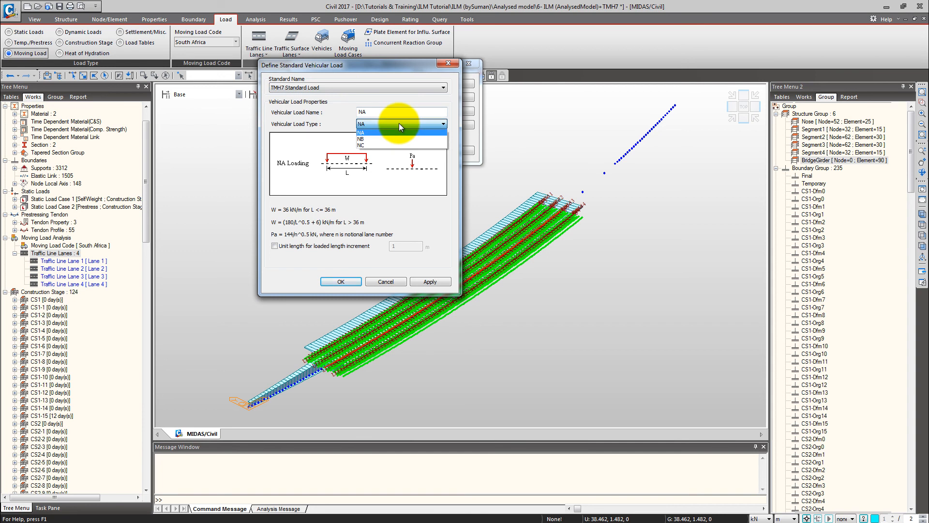
click(361, 133)
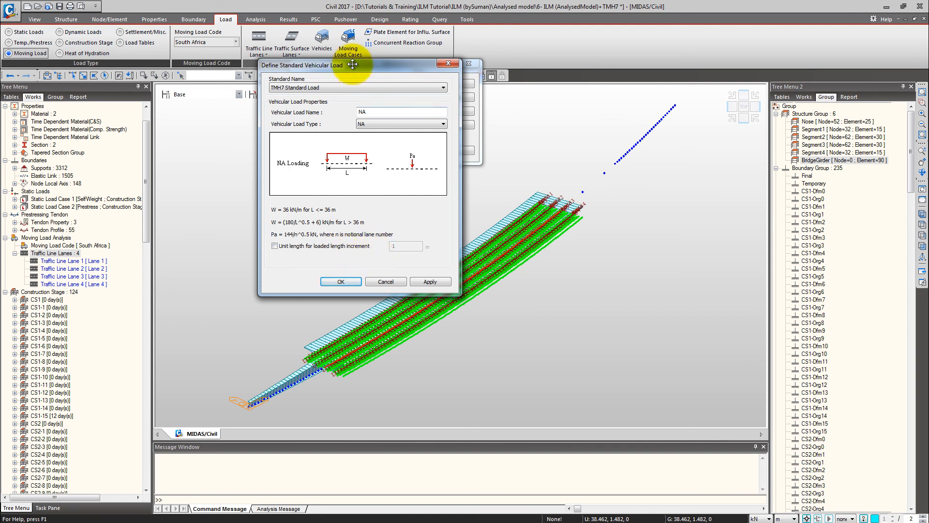
drag(352, 65, 338, 100)
click(261, 282)
click(415, 318)
Add an NB standard vehicle from the TMH7 loads with 36 units.
drag(323, 101, 497, 108)
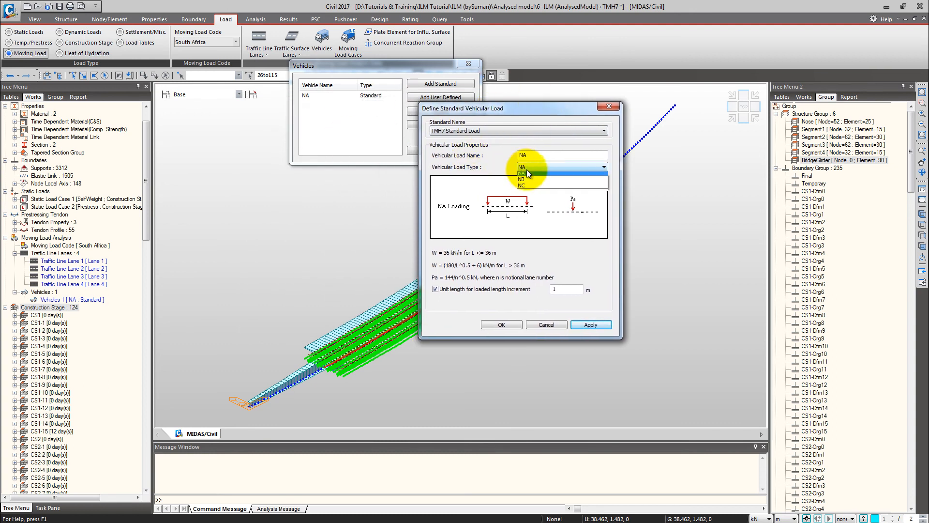
click(532, 181)
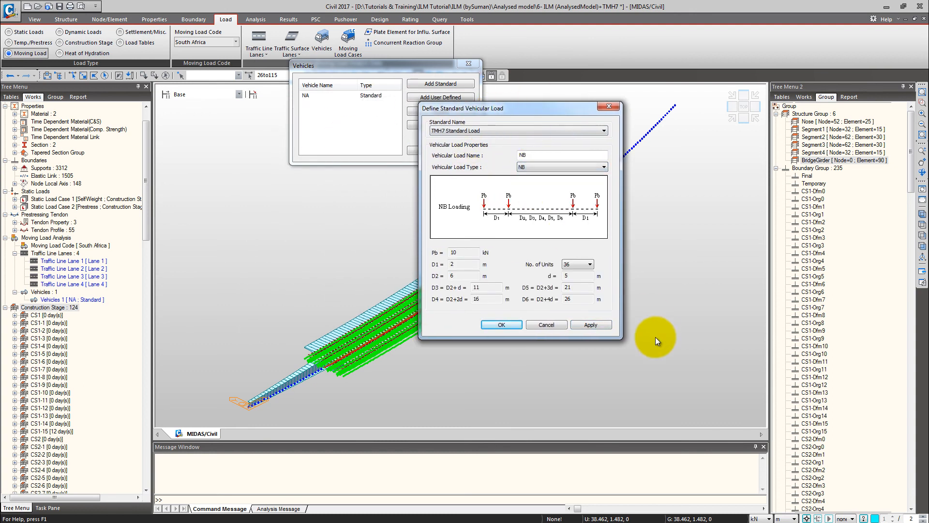
click(589, 266)
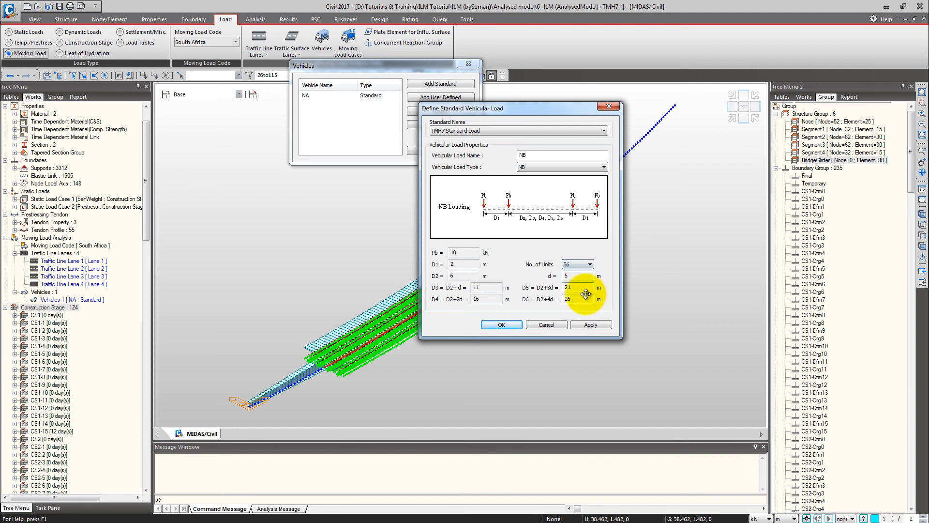
click(591, 324)
Add an NC vehicle from the TMH7 Standard Load with its default discrete lengths and finish the vehicle definitions.
click(556, 167)
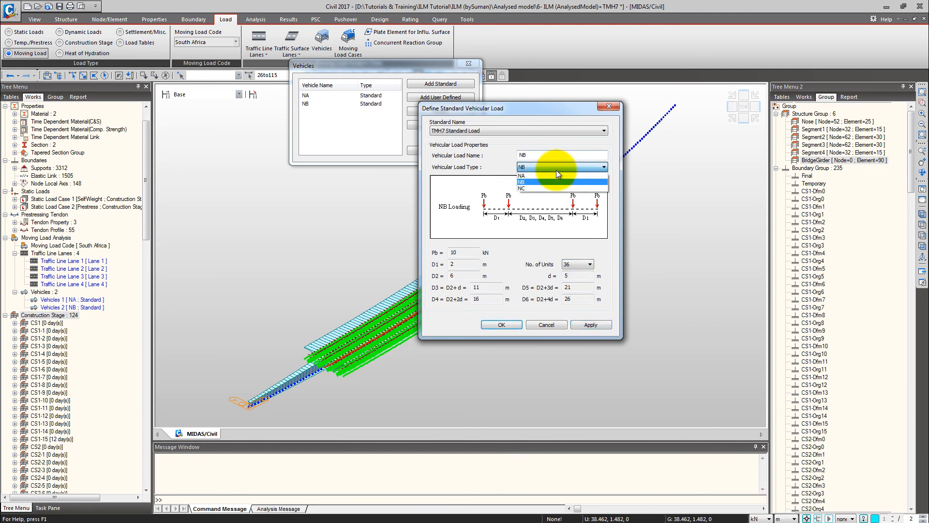
click(546, 184)
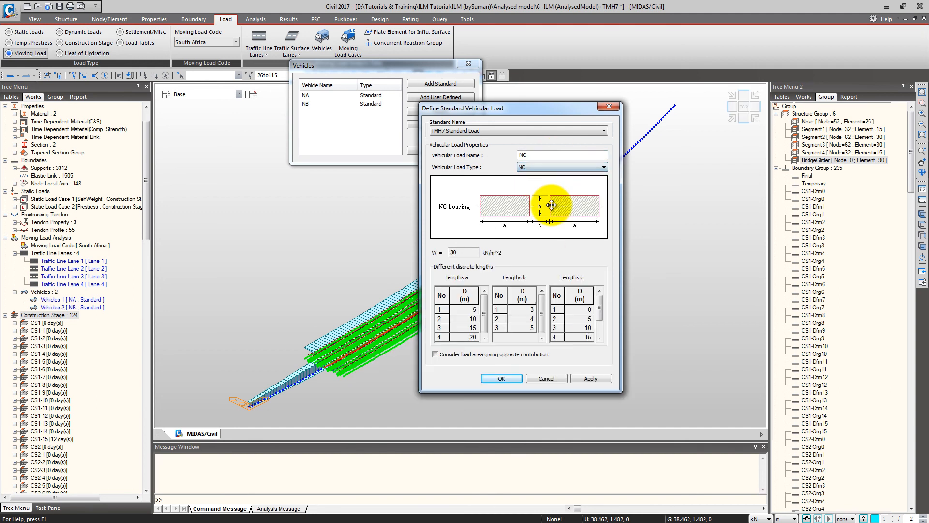
click(580, 296)
click(522, 296)
click(464, 296)
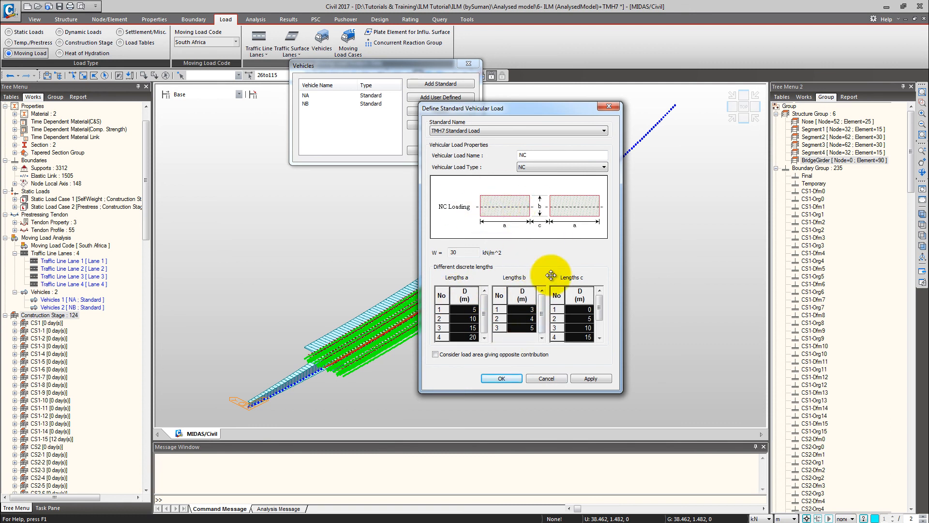
click(511, 377)
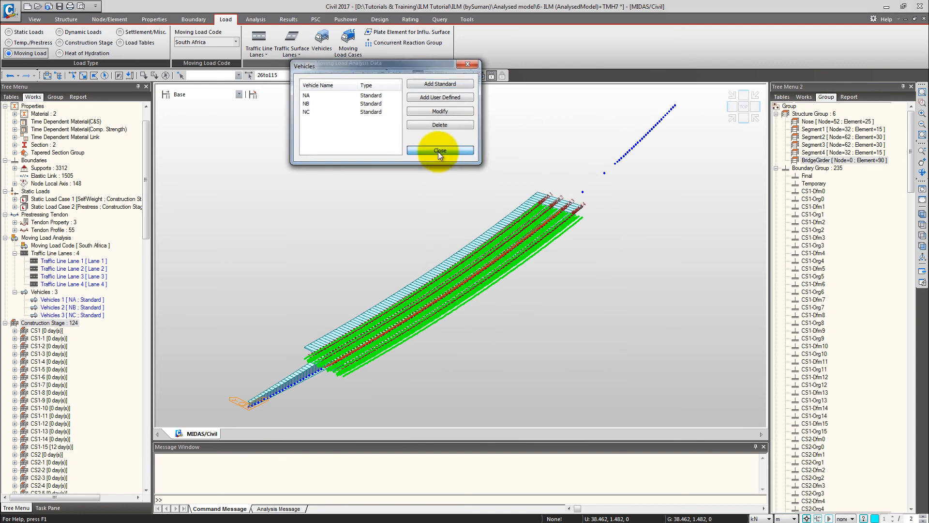
click(439, 153)
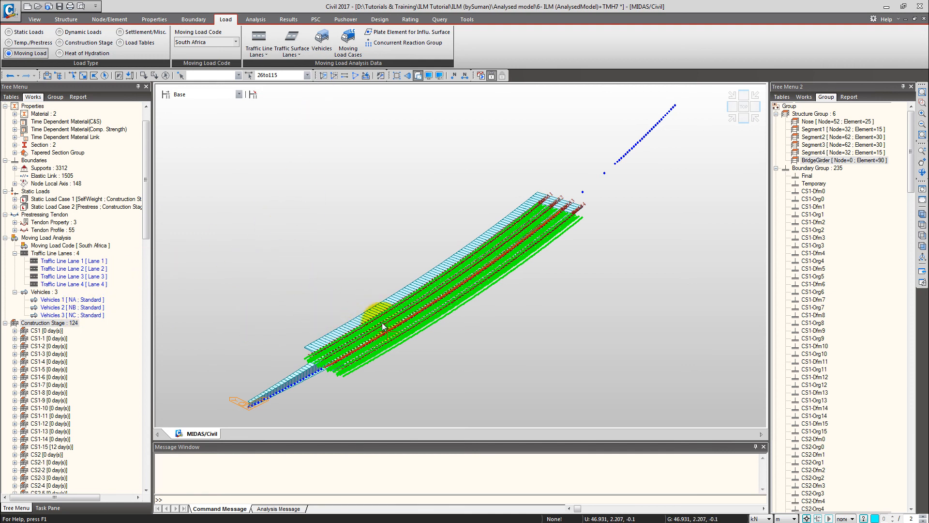
Add a moving load case named LC NA of NA type, using the NA vehicle on Lanes 1 to 4.
click(350, 49)
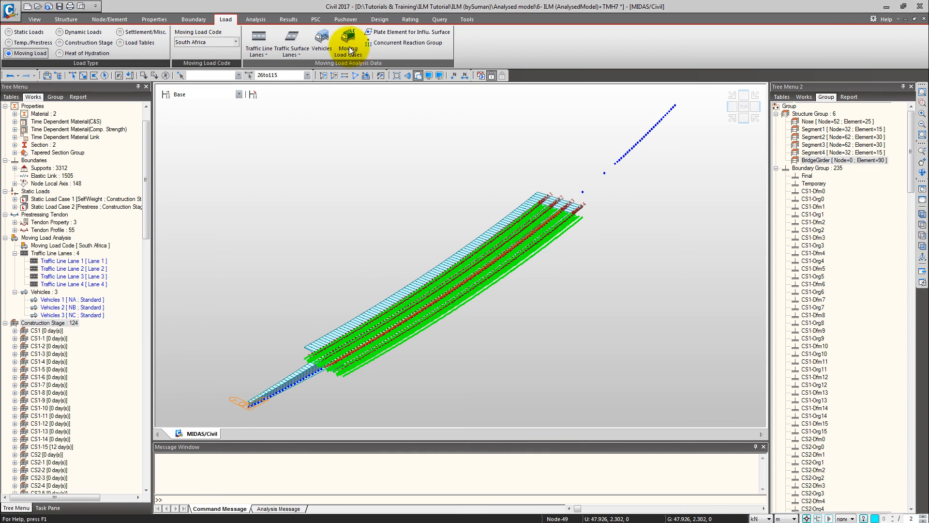
drag(270, 30, 349, 30)
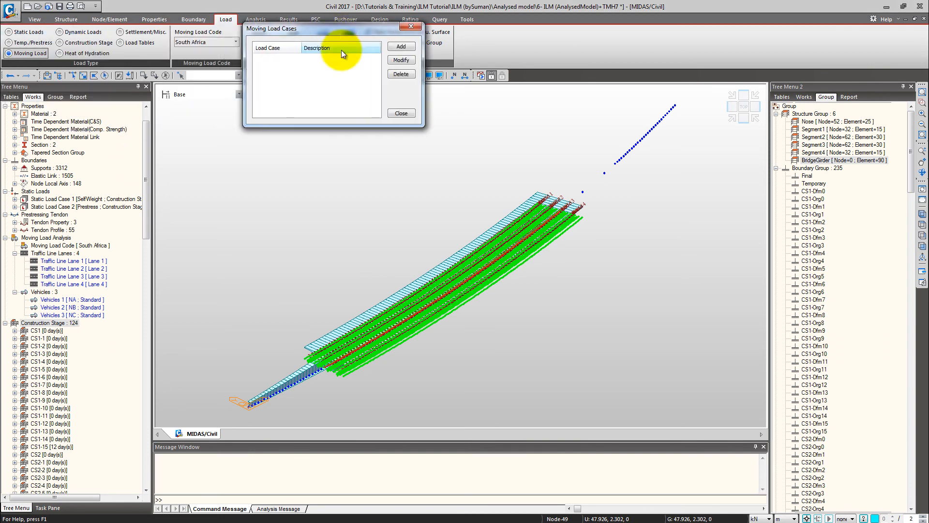
click(398, 48)
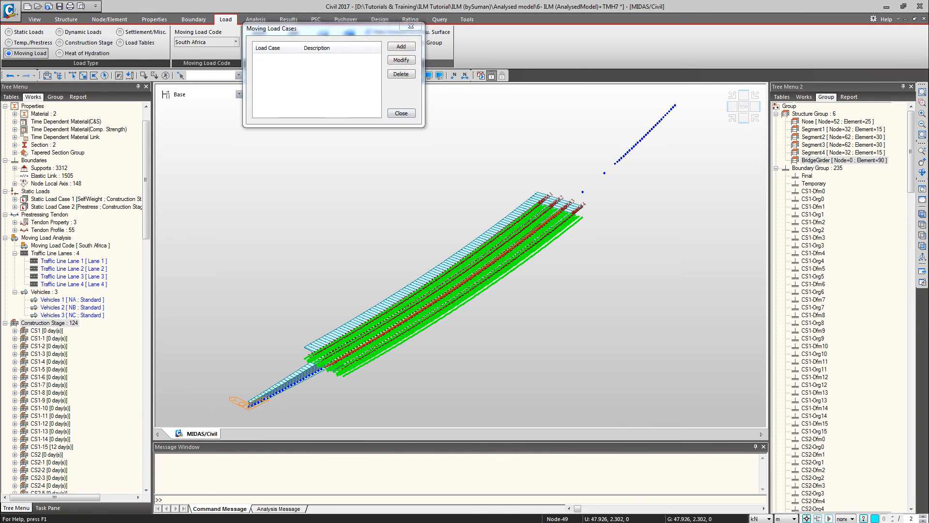
drag(359, 90, 409, 114)
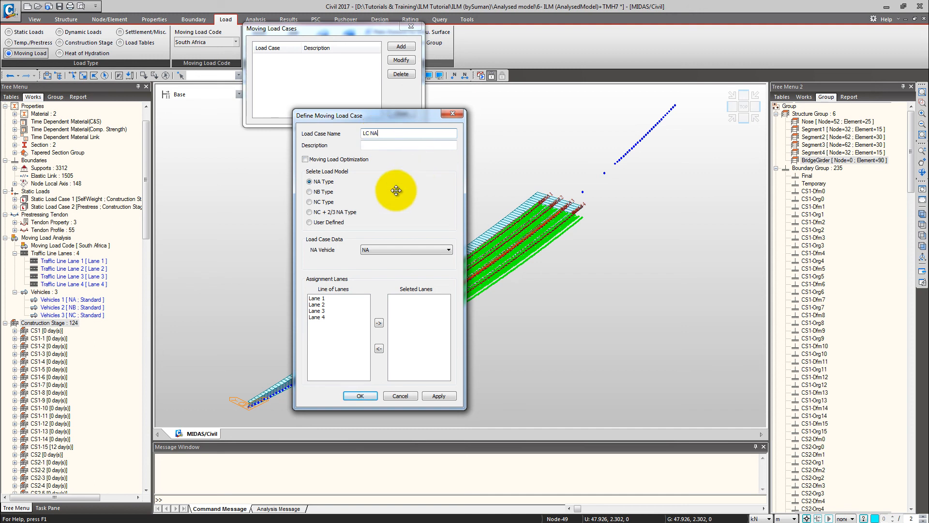
double_click(372, 133)
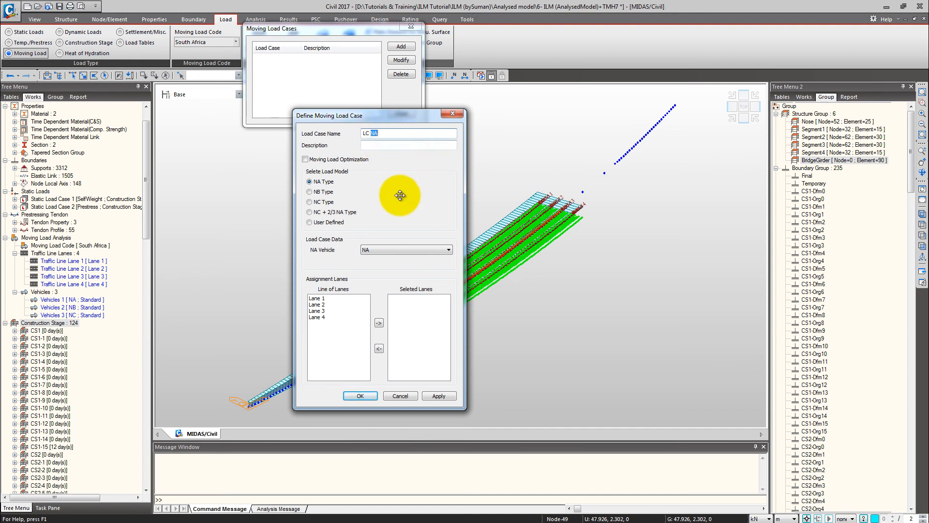
click(322, 183)
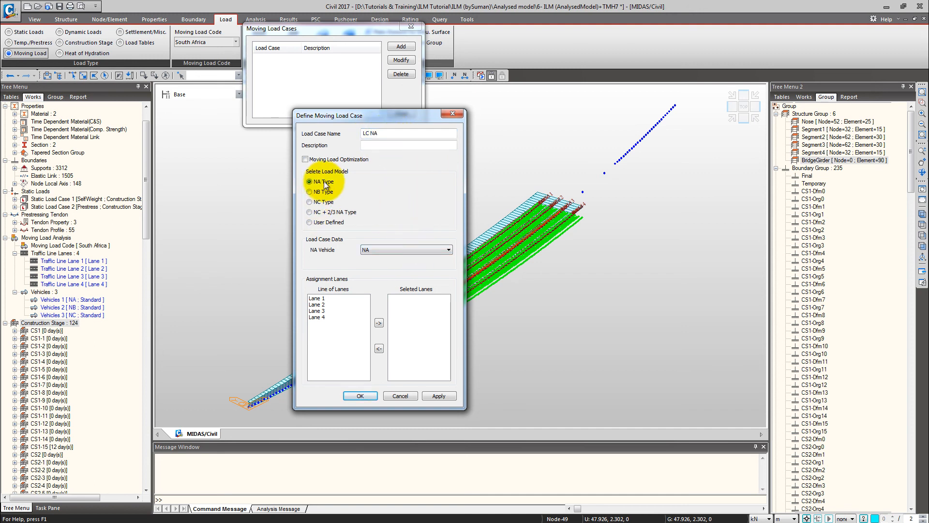
click(389, 249)
click(389, 249)
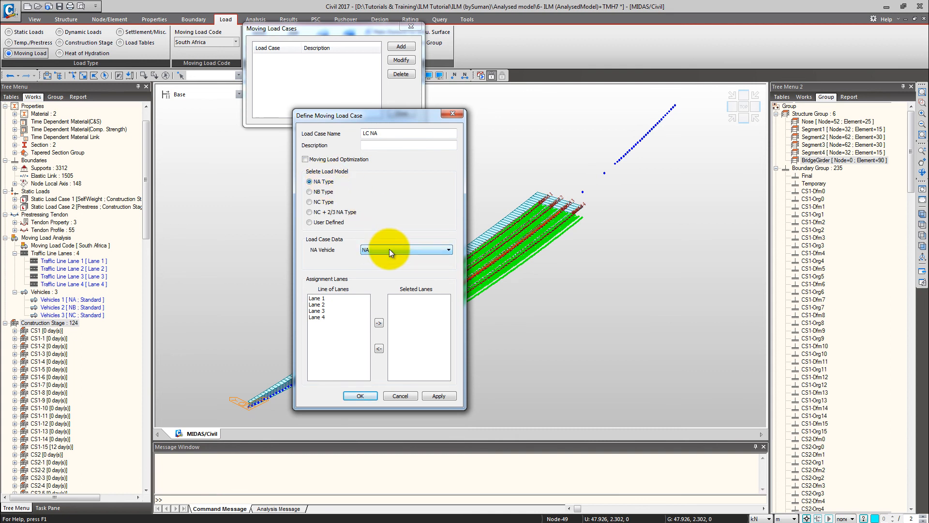
click(315, 298)
shift+click(321, 319)
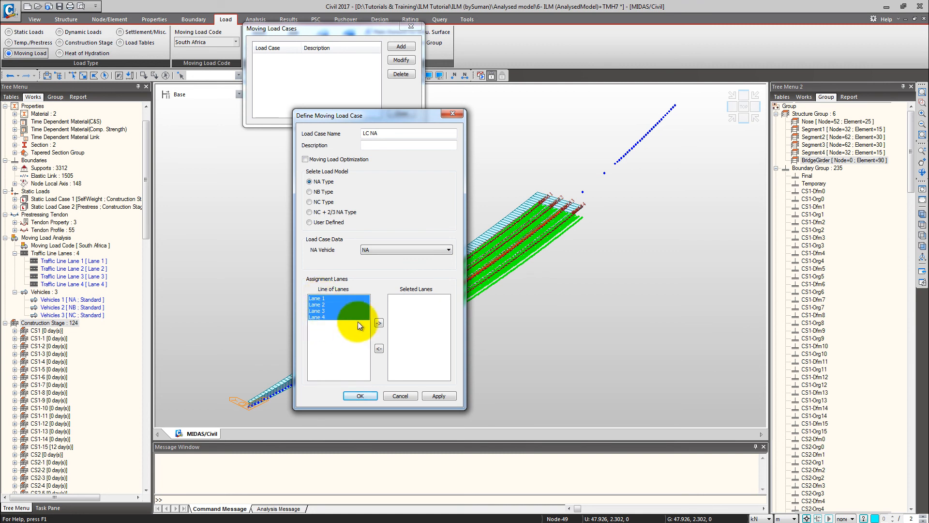
click(379, 323)
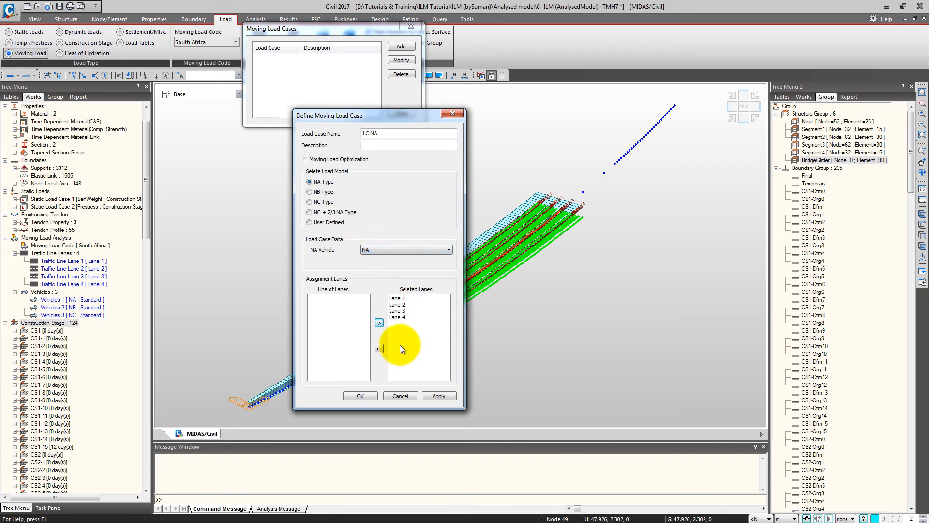
click(439, 396)
Add a moving load case named LC NB of NB type, with the NB vehicle assigned to Lane 2 only.
drag(370, 133, 389, 133)
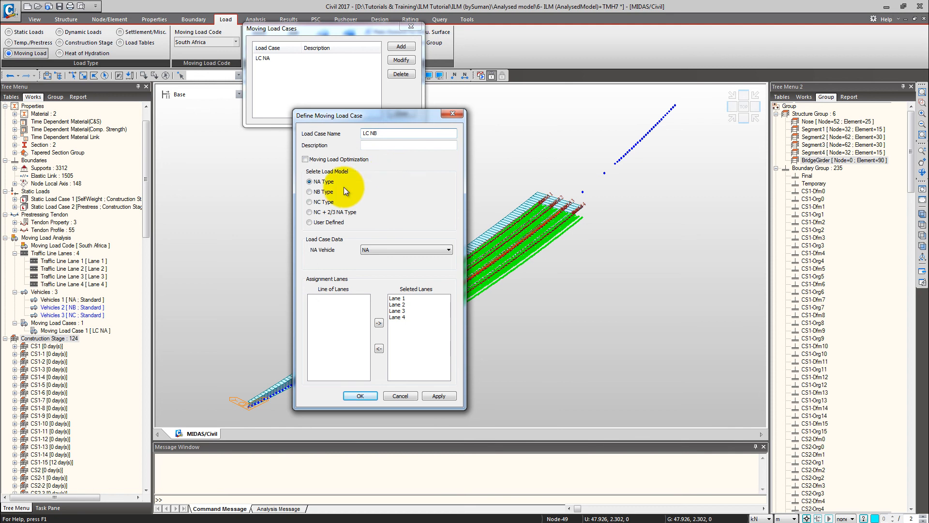
click(309, 191)
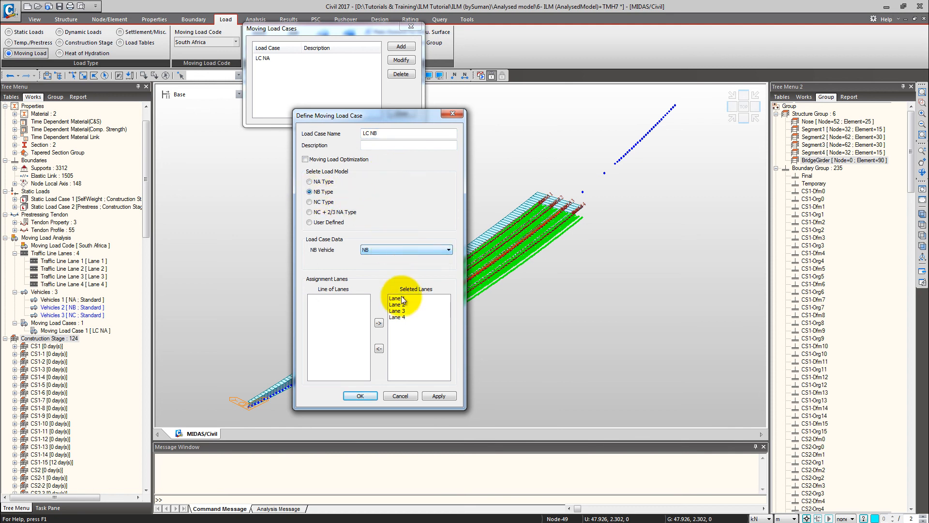
drag(405, 326, 405, 298)
click(379, 349)
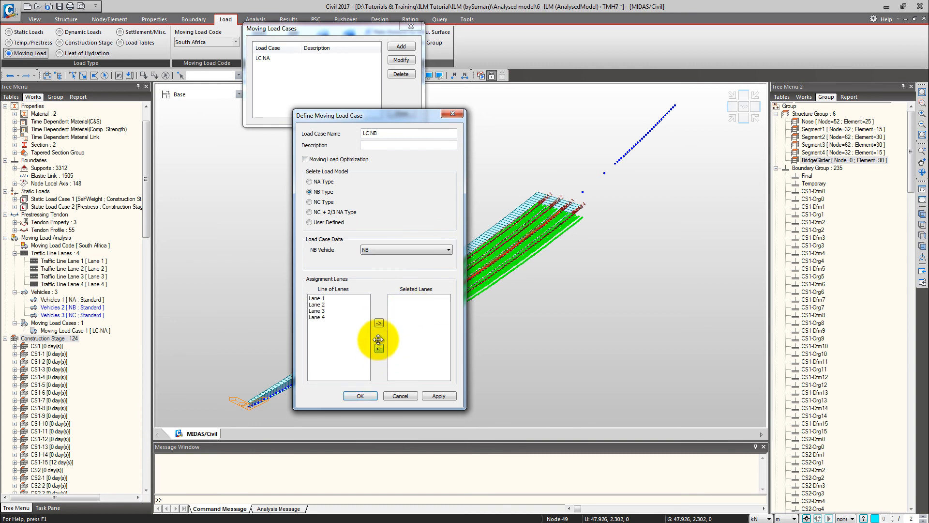
double_click(324, 305)
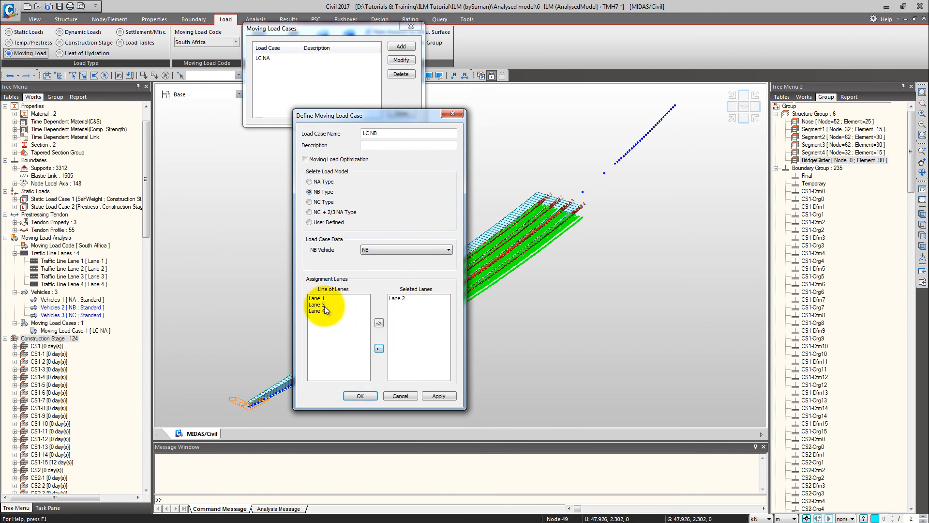
click(439, 396)
Add a moving load case named LC NC of NC type on Lane 2 and finish the moving load case definitions.
click(381, 131)
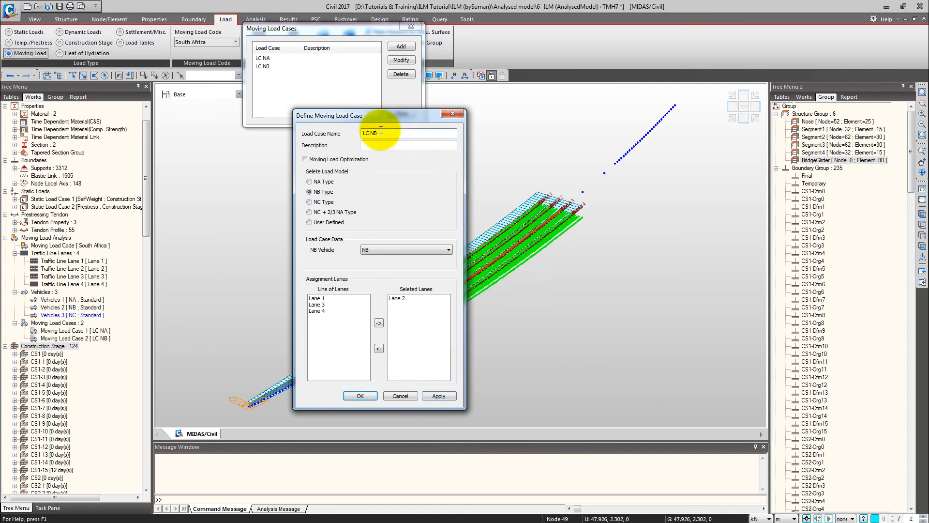
text(C)
click(322, 202)
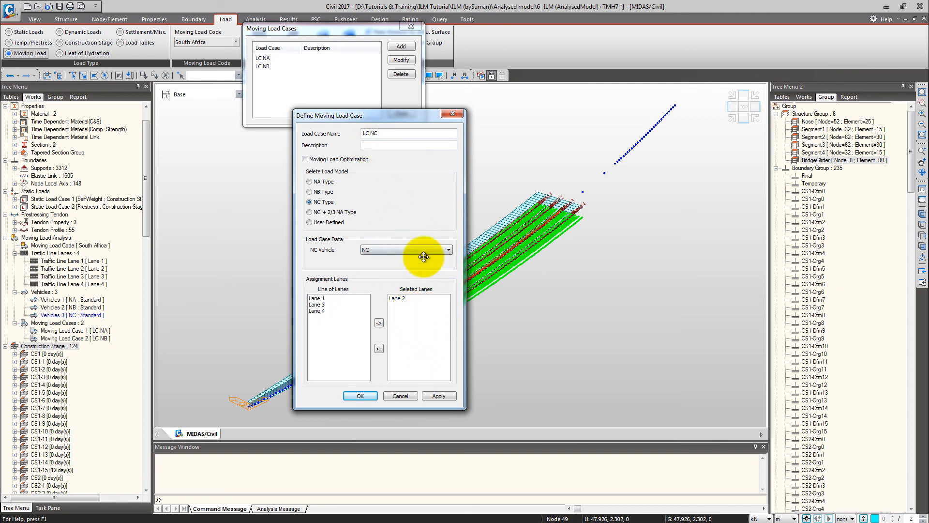
click(366, 395)
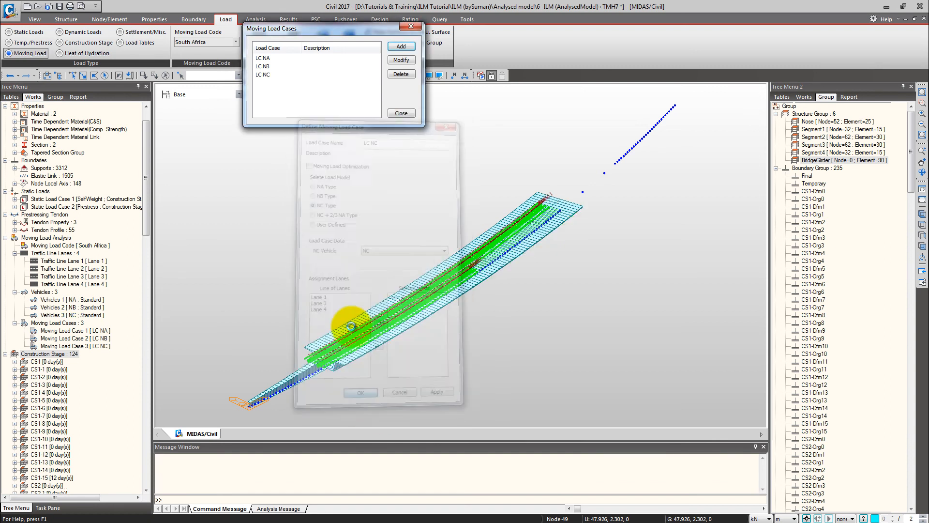
click(408, 115)
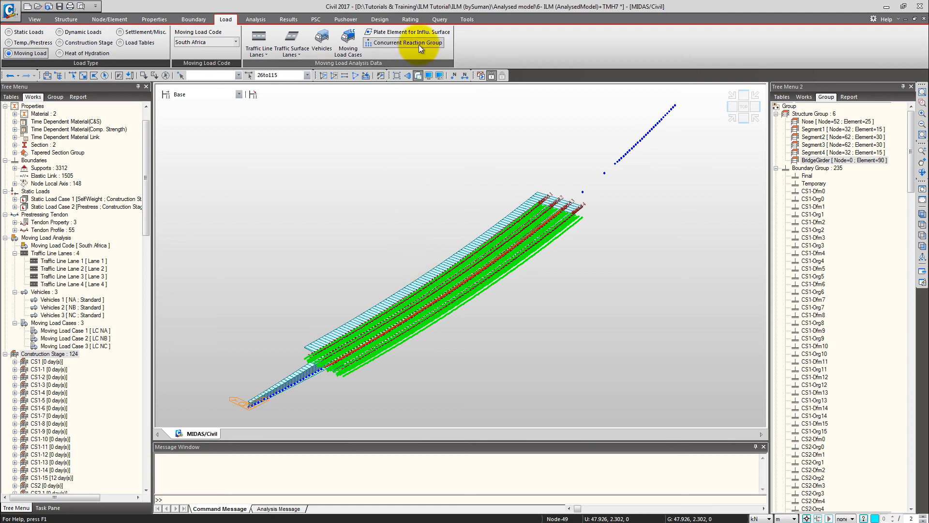
Create a new structure group named ConcReac group for the concurrent reactions.
click(405, 43)
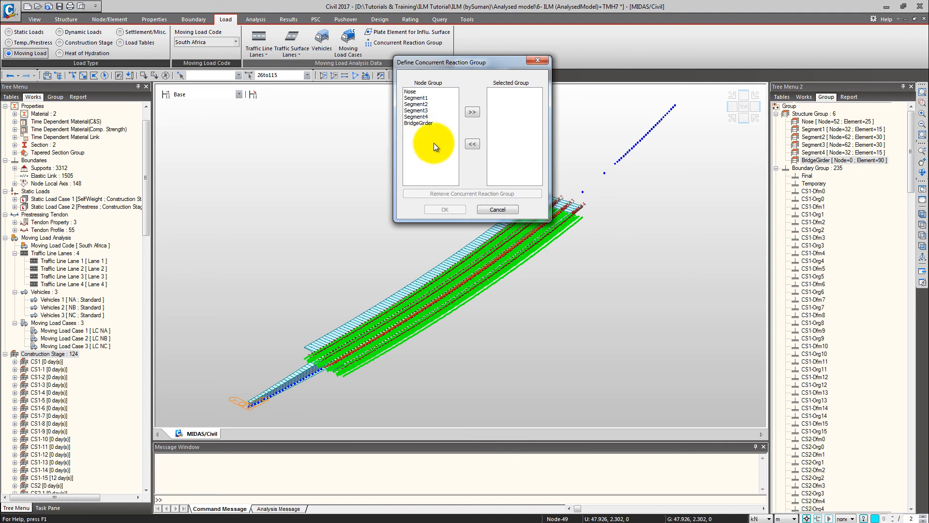
click(491, 210)
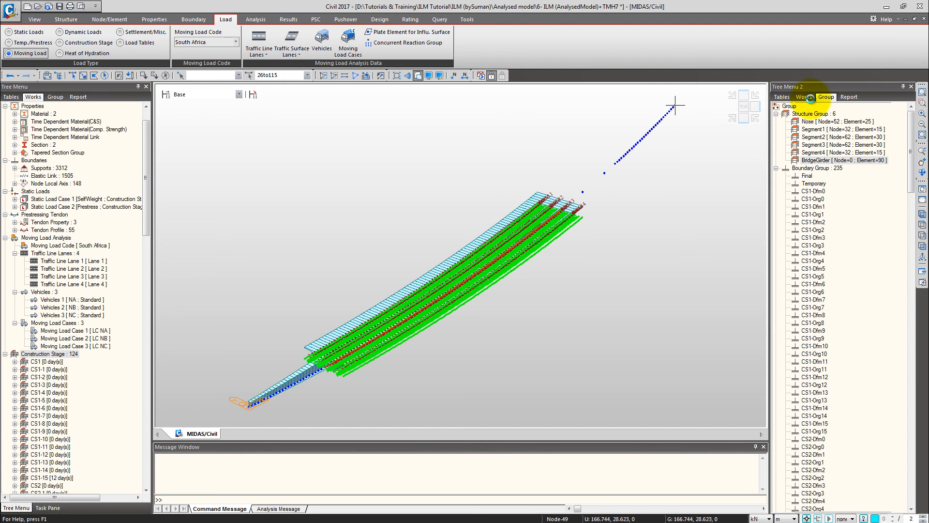
right_click(814, 115)
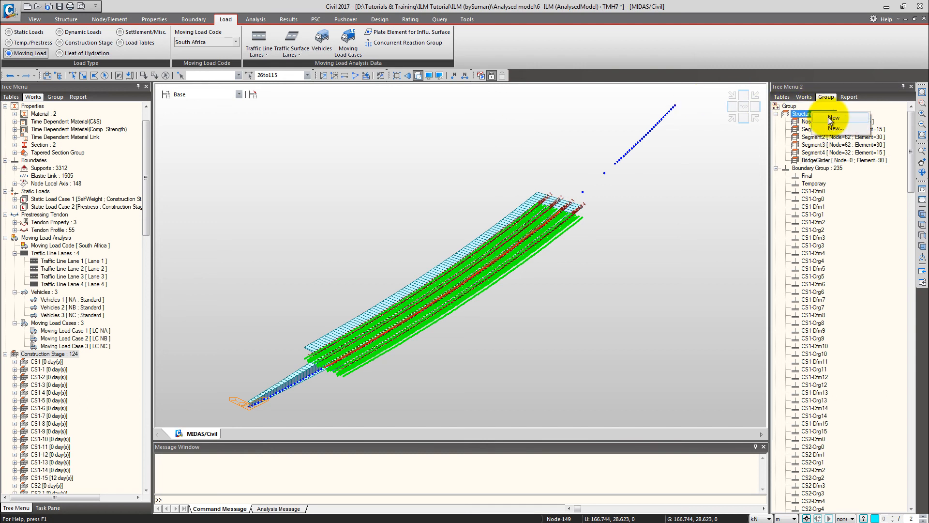
click(832, 118)
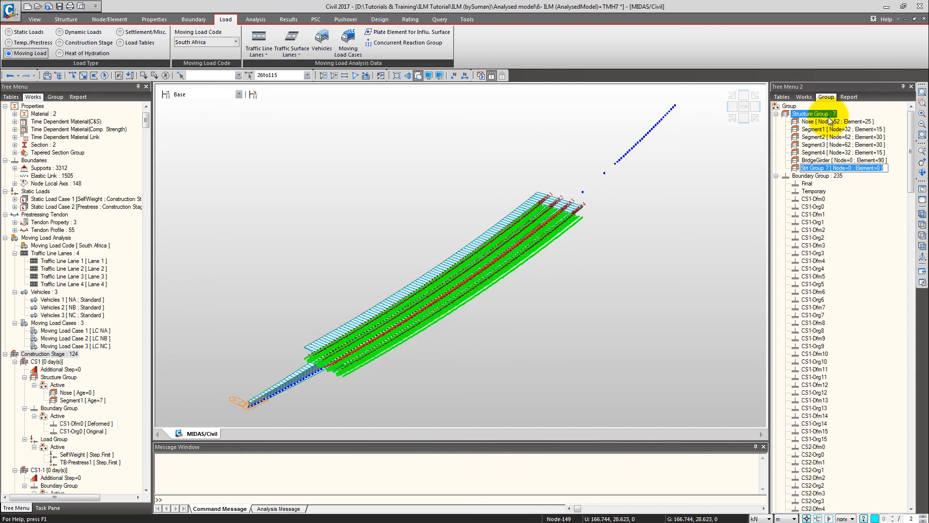
key(BackSpace)
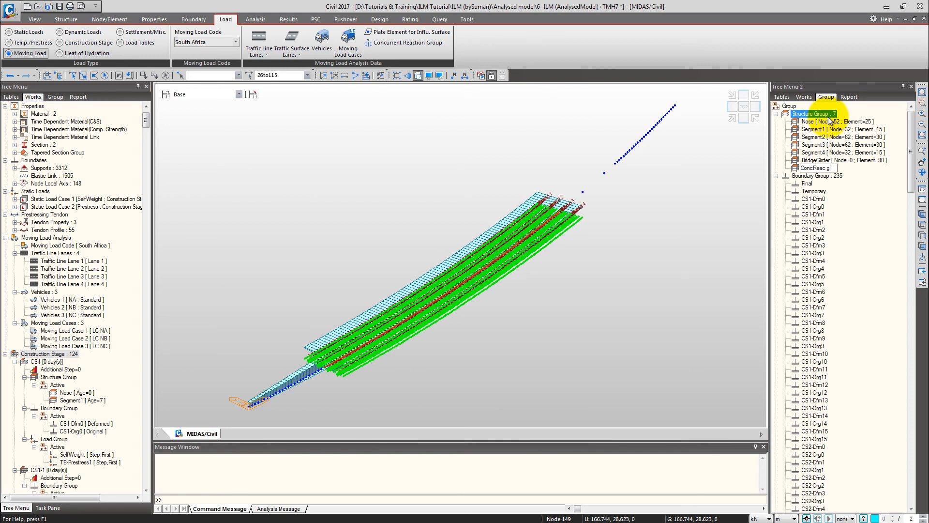
text(ConcReac group)
key(Return)
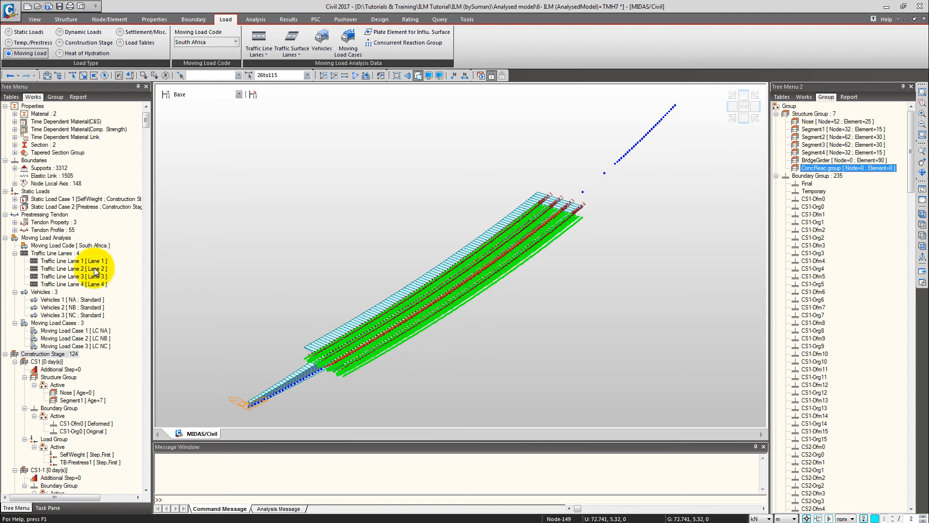
Hide the traffic line lanes and display the boundary supports along the bridge in a side elevation.
click(69, 255)
right_click(68, 255)
click(102, 271)
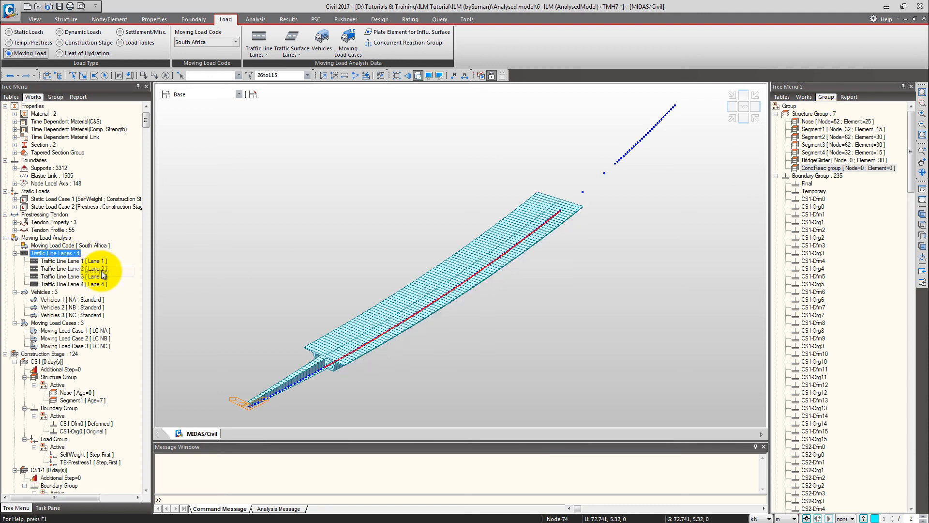
click(744, 119)
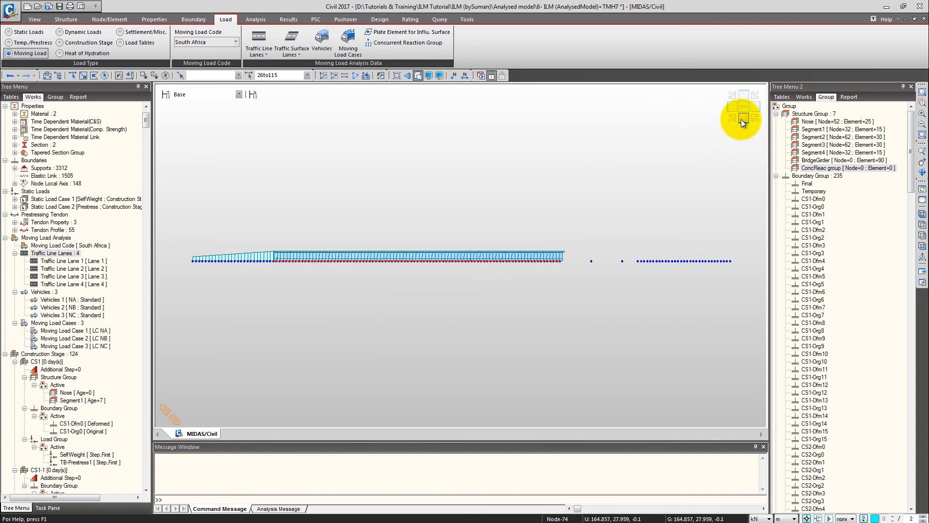
click(427, 76)
click(497, 166)
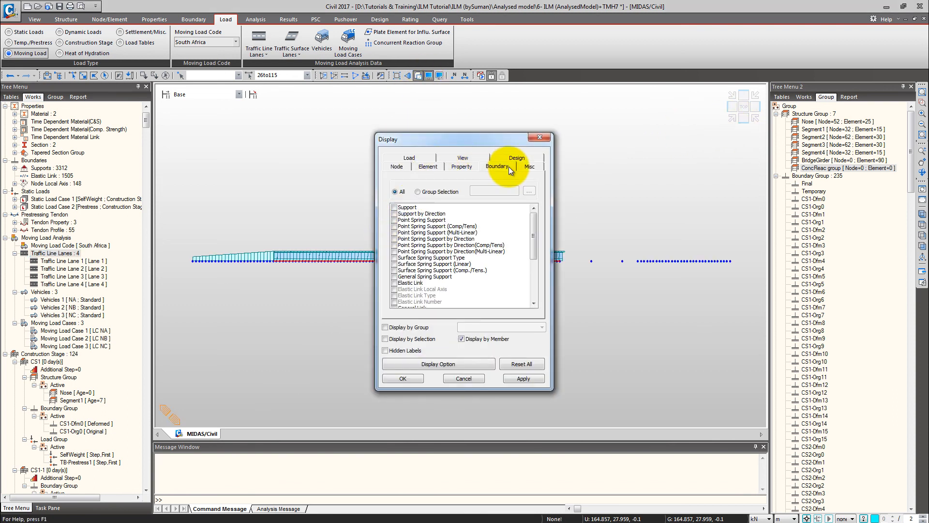
click(403, 378)
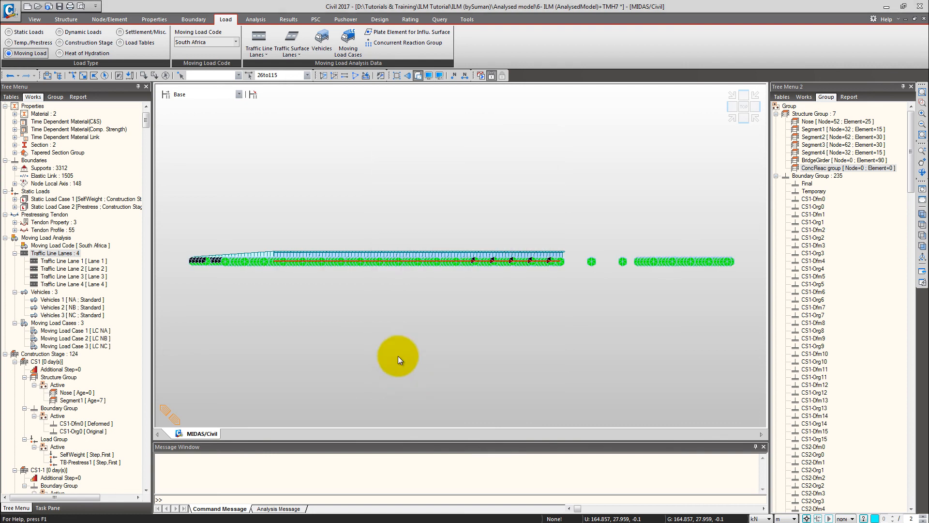
Switch the model to construction stage CS6 and select the four support nodes, 26to116by30.
click(227, 93)
drag(240, 124, 230, 256)
click(195, 286)
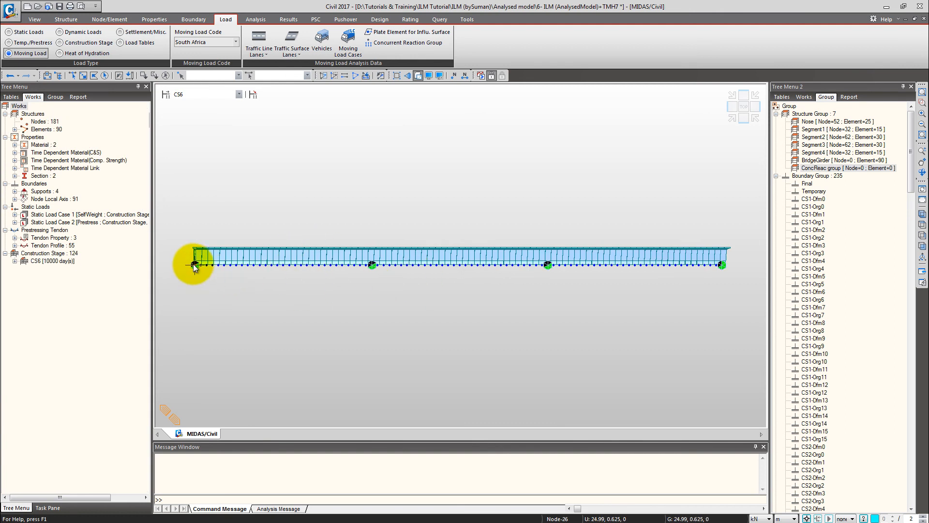
click(268, 76)
click(212, 75)
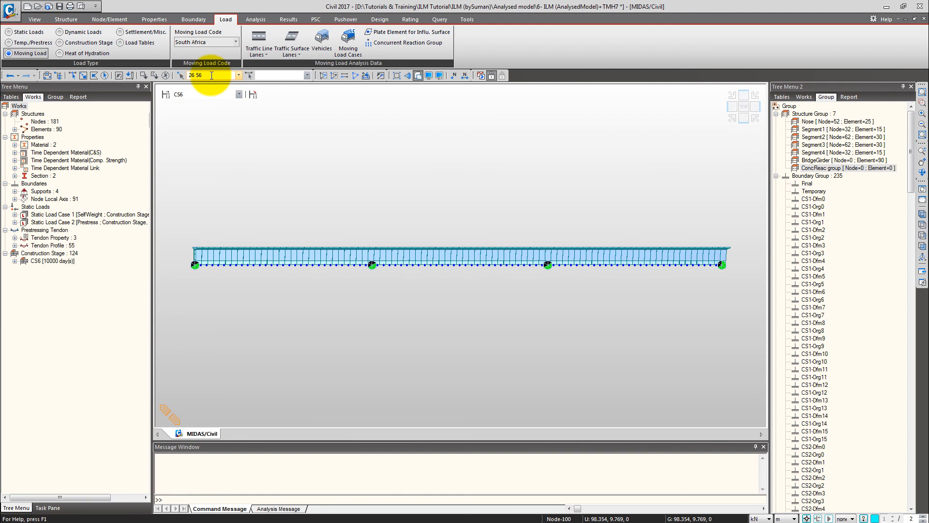
key(Return)
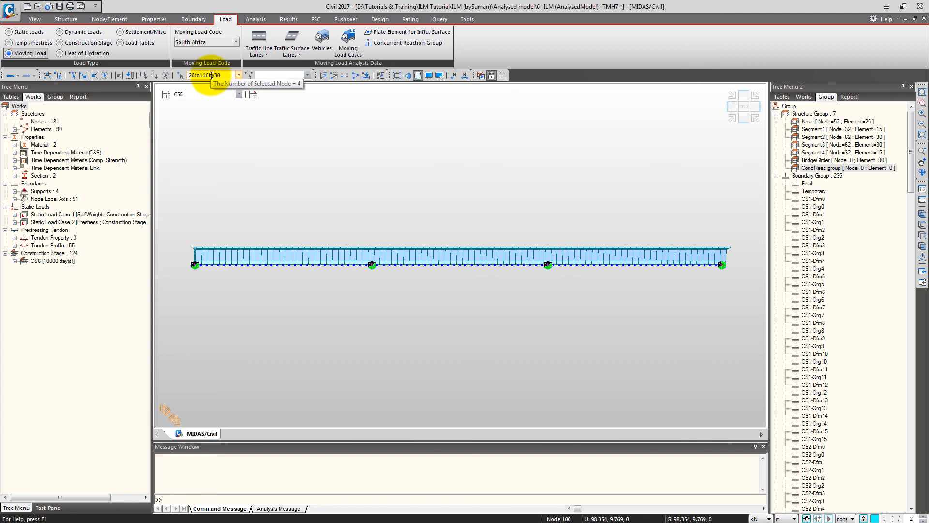
Try to assign the four selected support nodes to the ConcReac group in construction stage CS6.
click(923, 103)
drag(192, 262, 222, 290)
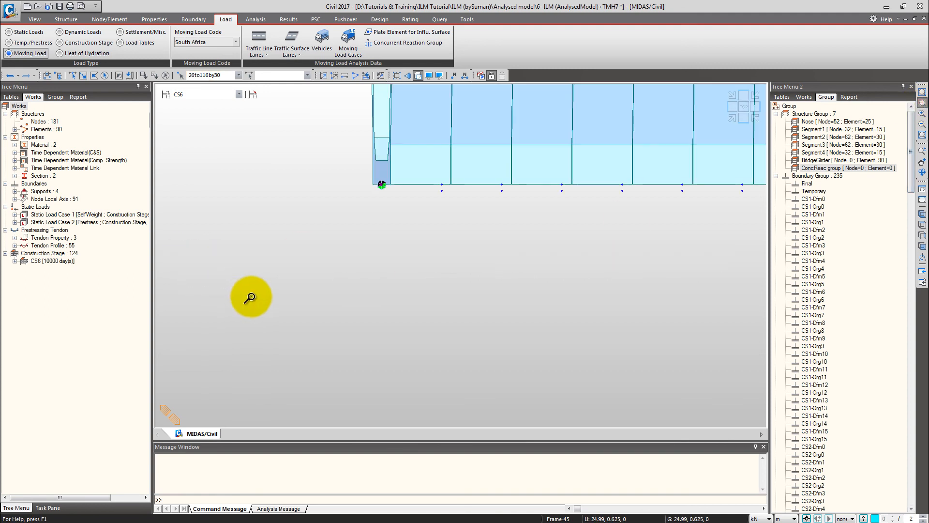
drag(367, 166, 440, 245)
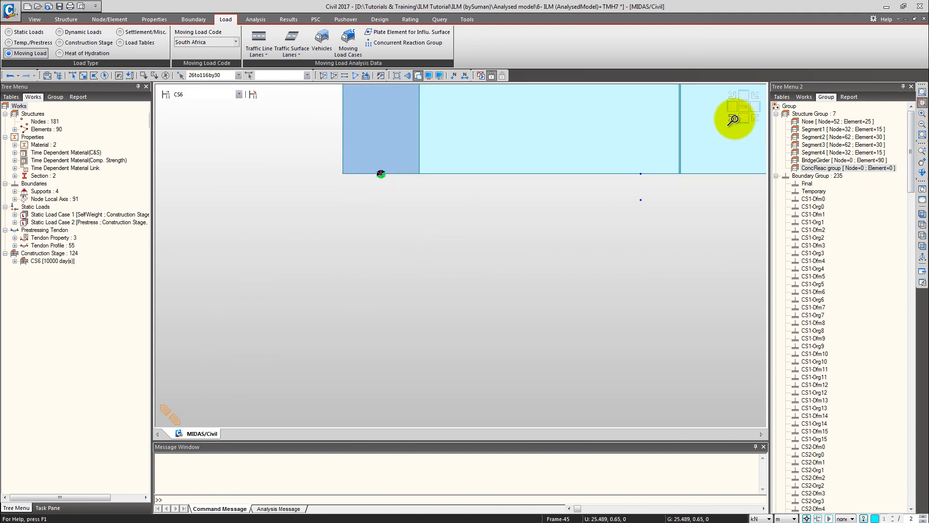
click(733, 118)
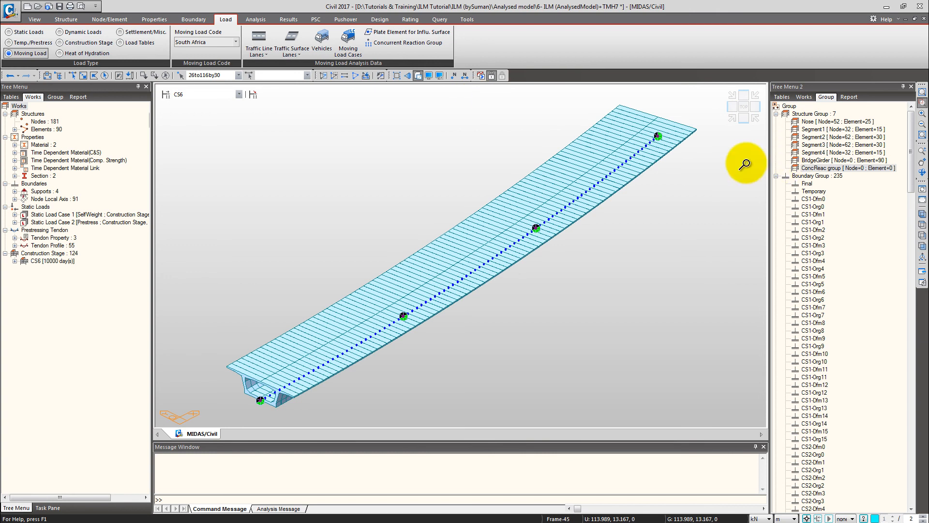
drag(843, 170, 641, 213)
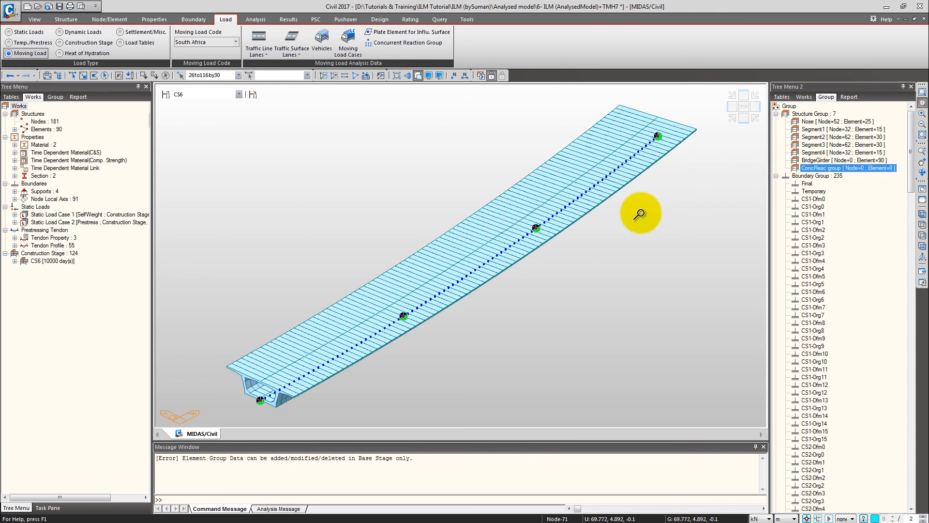
Switch the model from construction stage CS6 to the Base stage.
click(239, 94)
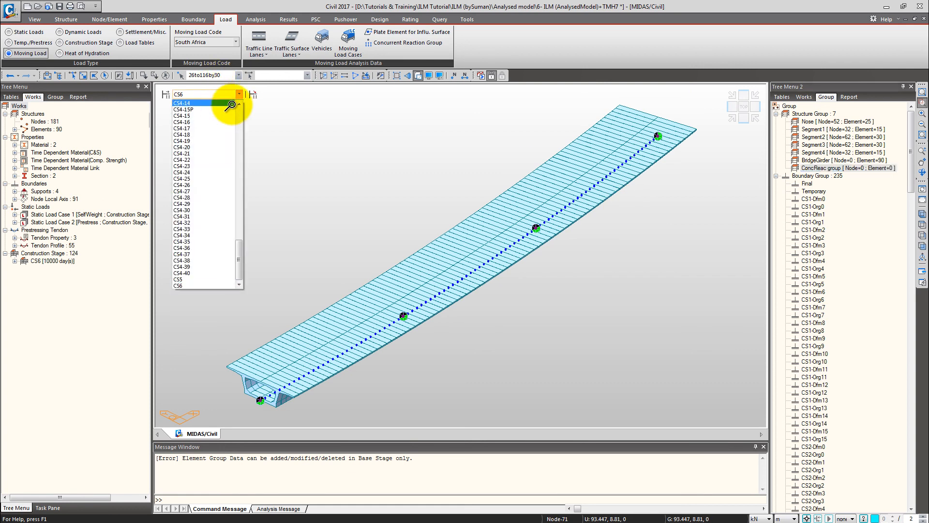
click(239, 111)
click(239, 114)
click(240, 111)
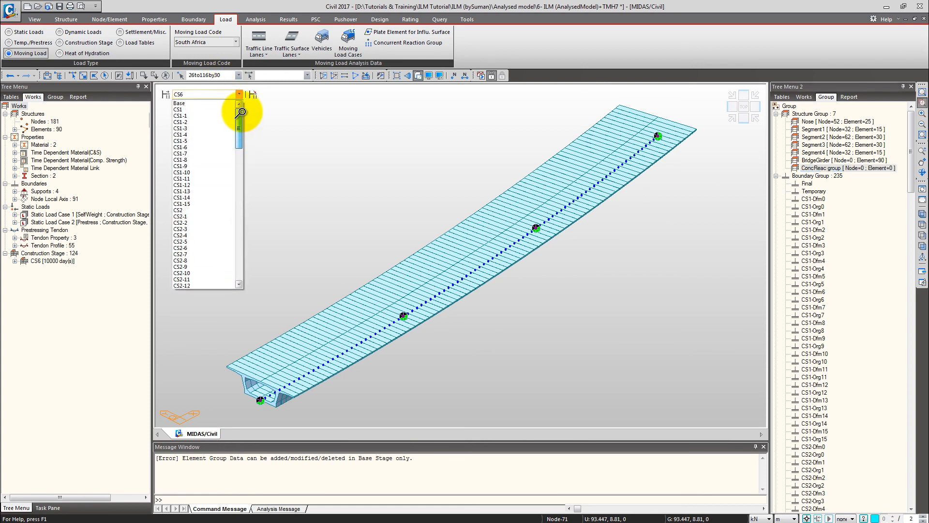
click(188, 103)
Select support nodes 26, 56, 86 and 116 and assign them to the ConcReac group.
click(812, 167)
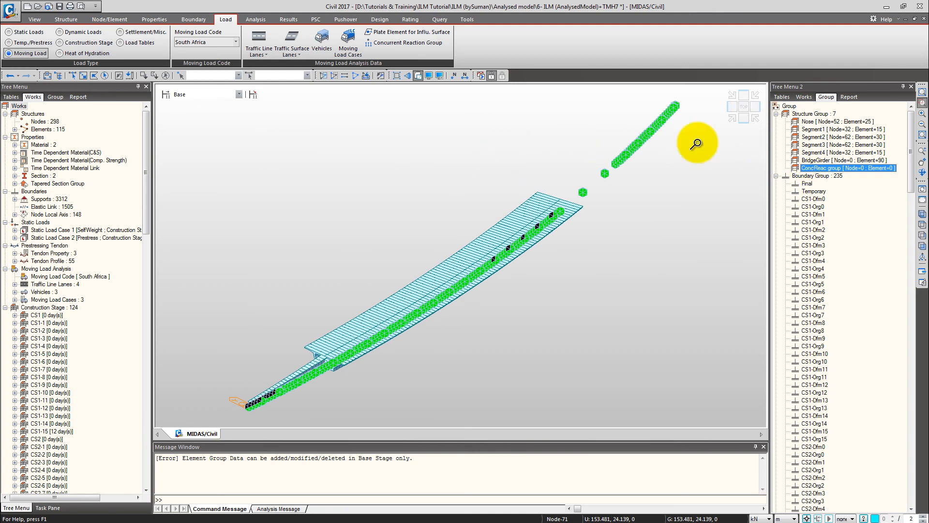
click(225, 72)
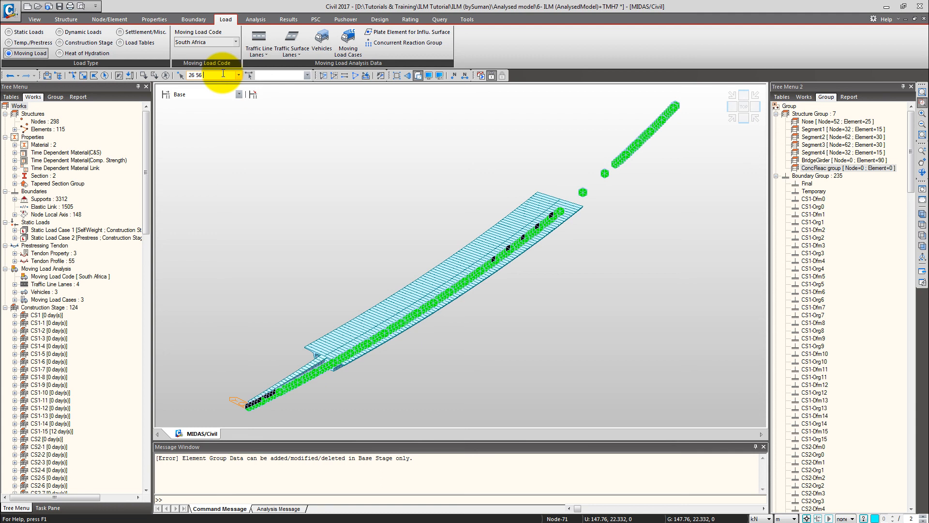
text(26 56 86 116)
key(Return)
drag(824, 168, 379, 221)
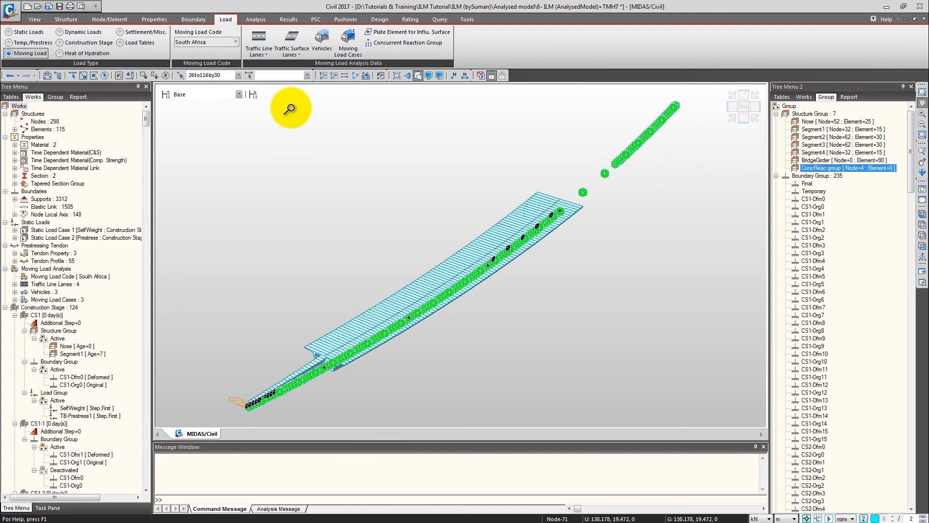
Define ConcReac group as the concurrent reaction group and run the analysis.
click(417, 43)
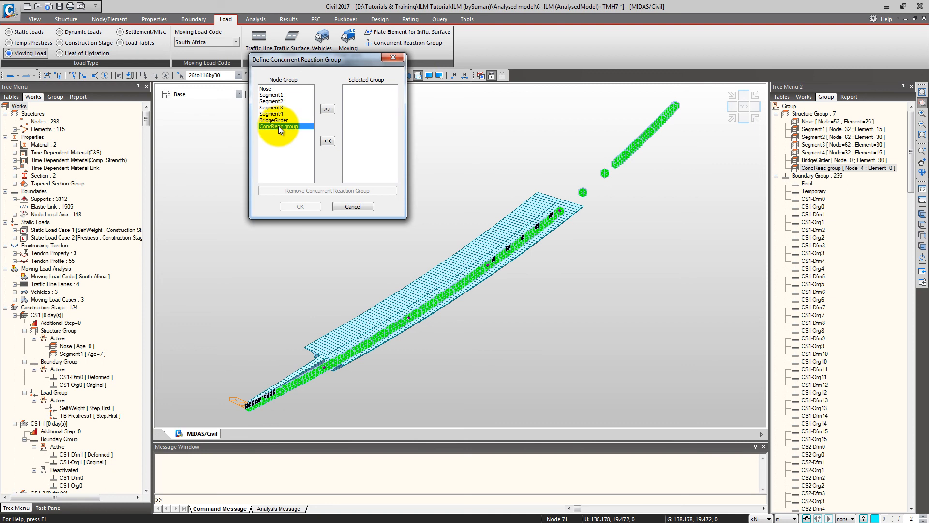
double_click(278, 126)
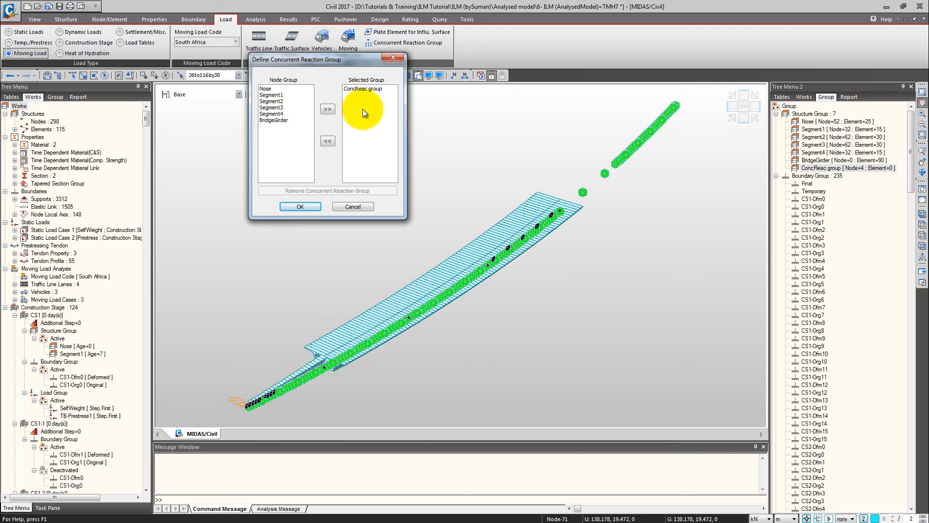
click(301, 206)
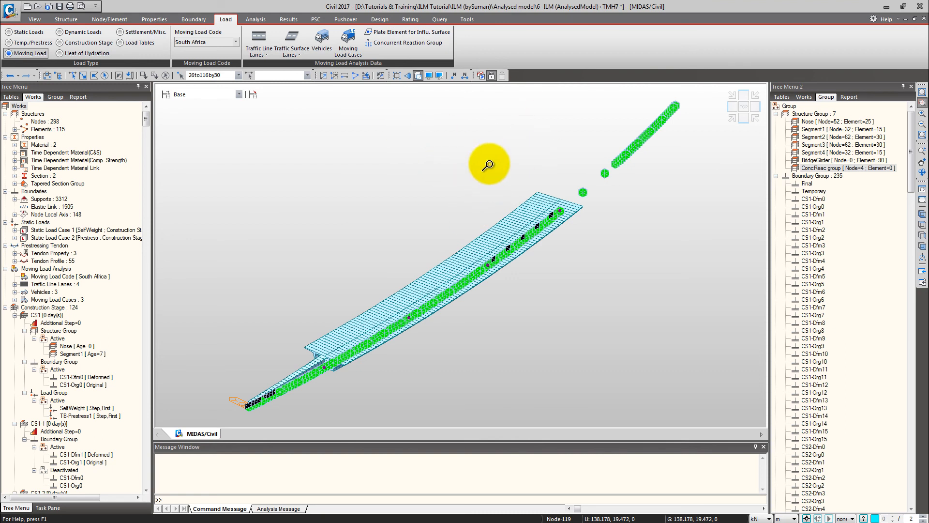
click(482, 76)
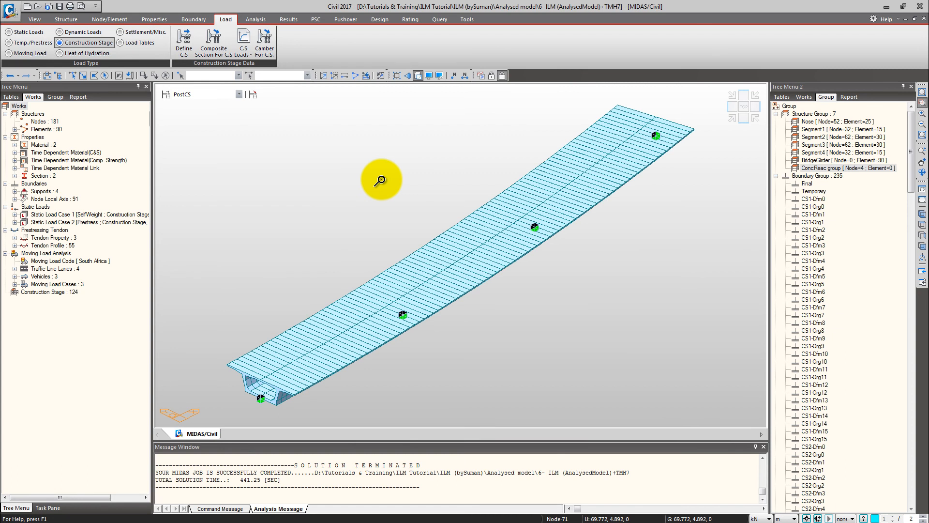
Add a general load combination named MVL below the existing Comb combination.
click(290, 19)
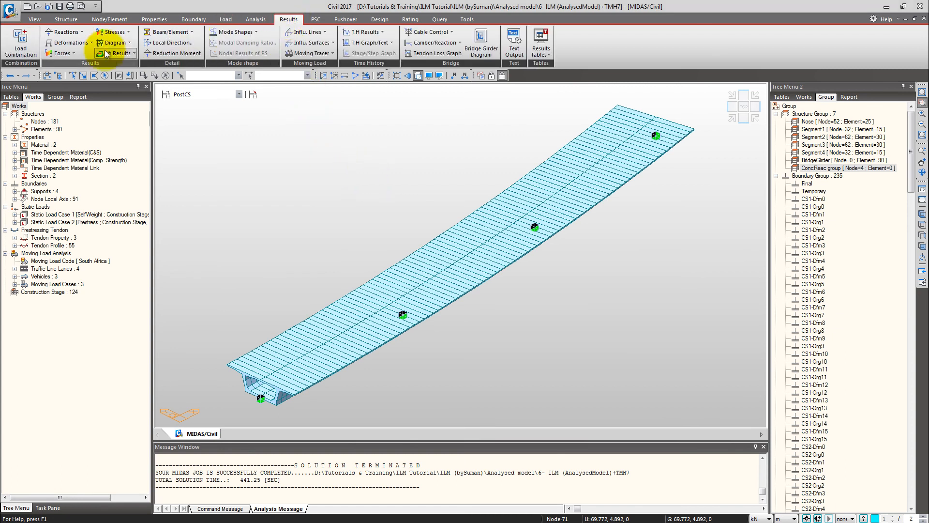
click(19, 42)
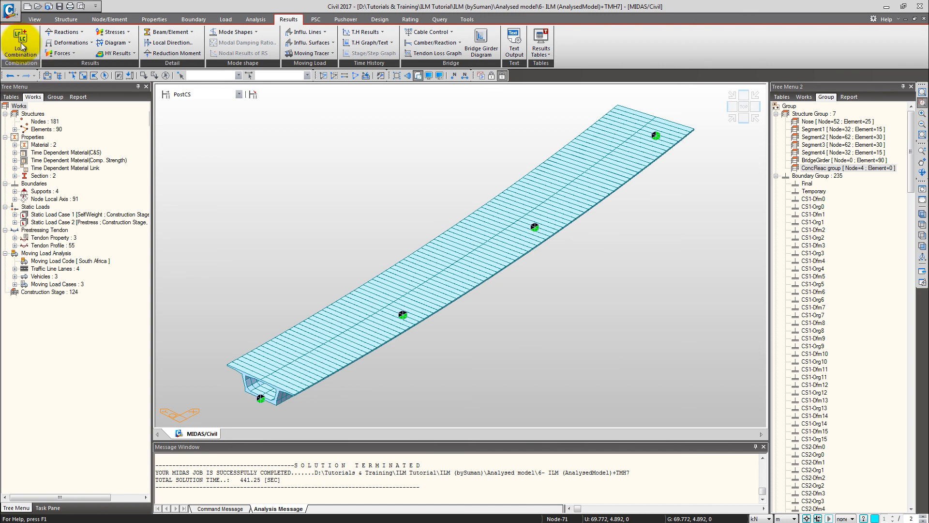
drag(197, 14, 321, 83)
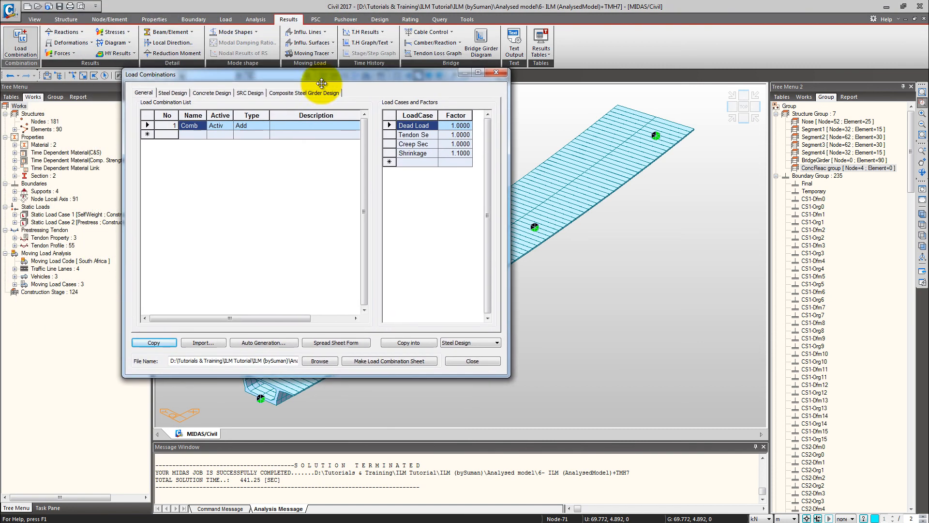
click(198, 137)
click(189, 134)
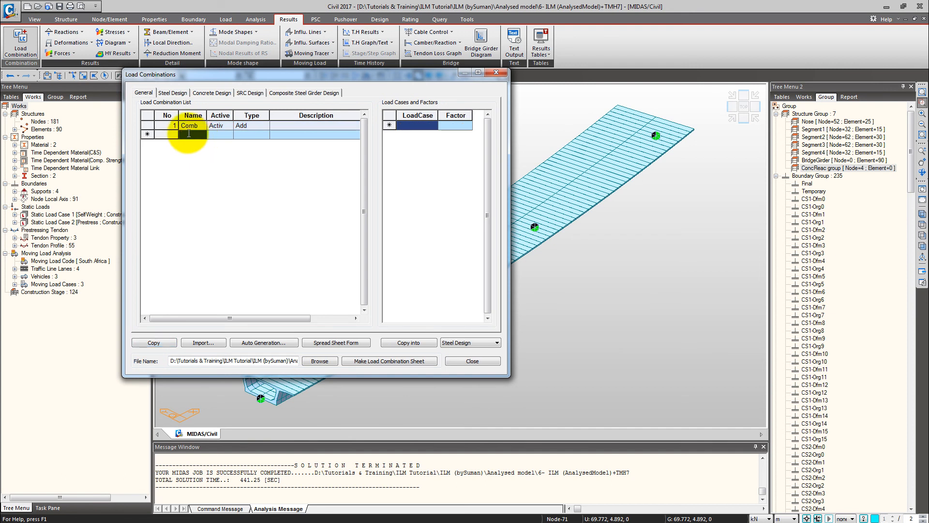
text(MVL)
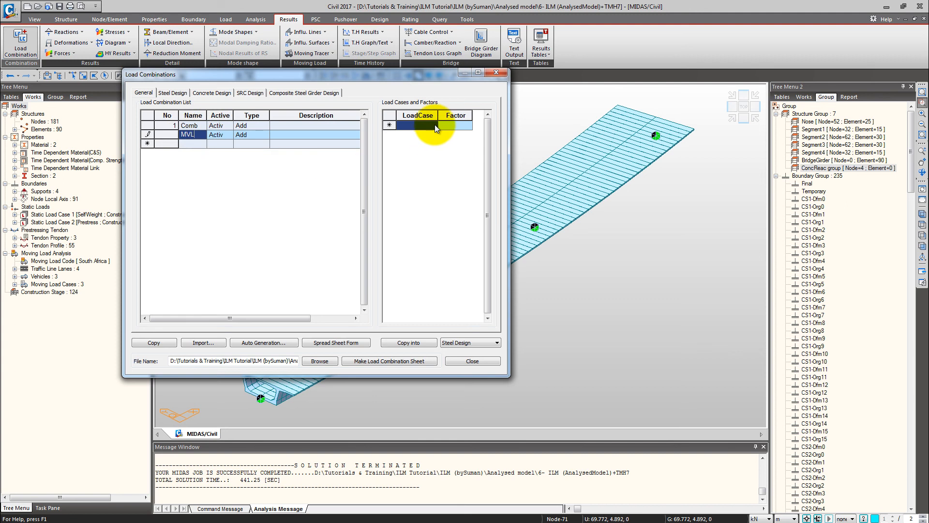
Include load cases LC NA, LC NB and LC NC in the MVL combination and set its type to Envelope.
click(434, 124)
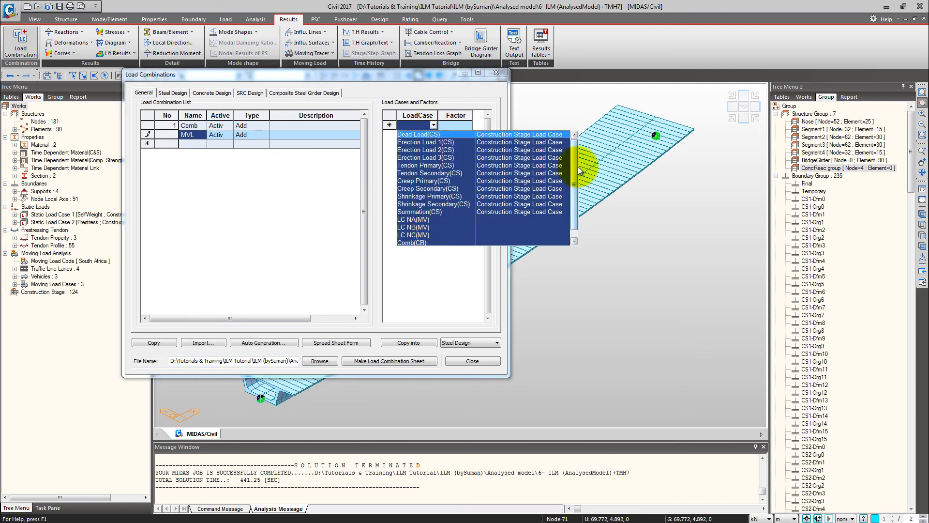
scroll(564, 155, down, 1)
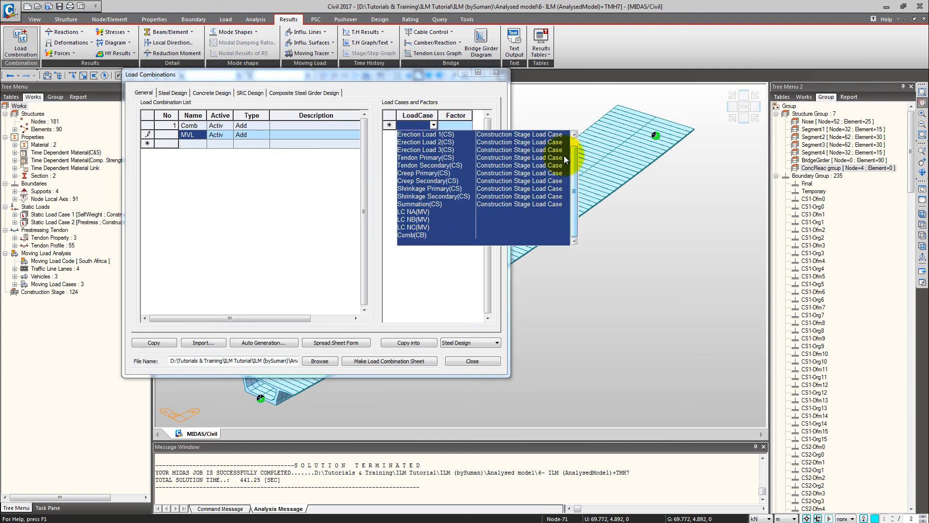
click(413, 212)
click(432, 134)
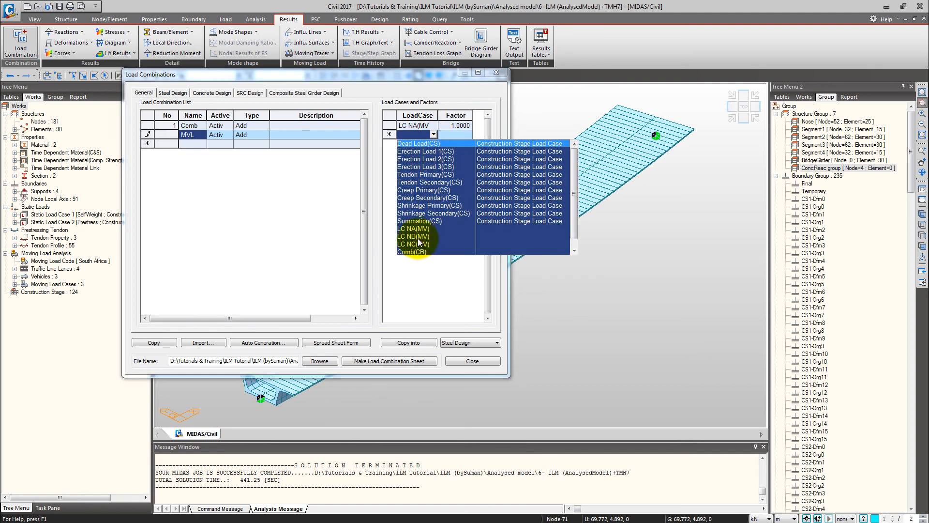
click(421, 223)
click(433, 144)
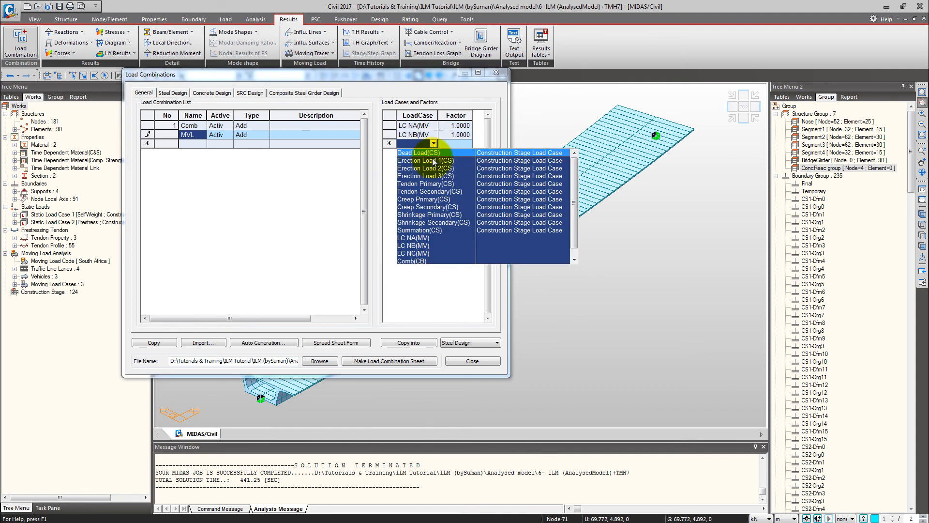
click(417, 251)
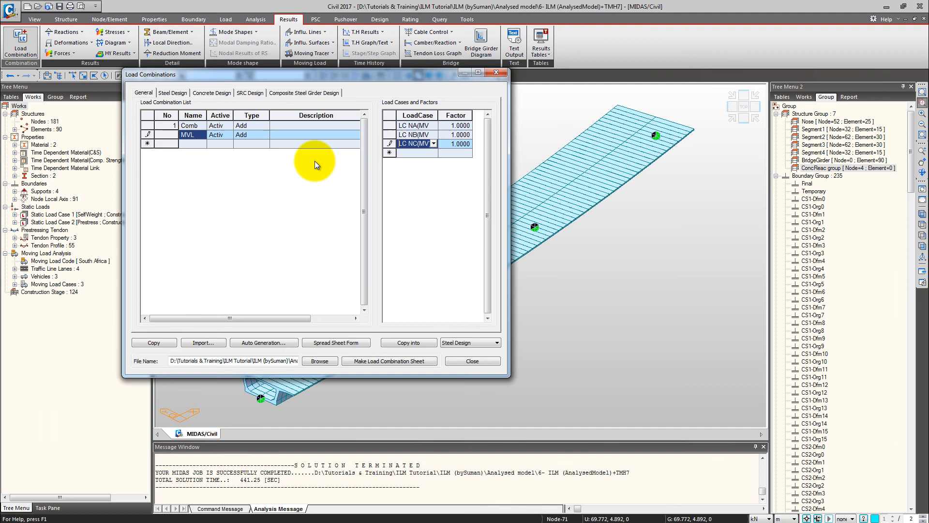
click(264, 135)
click(251, 151)
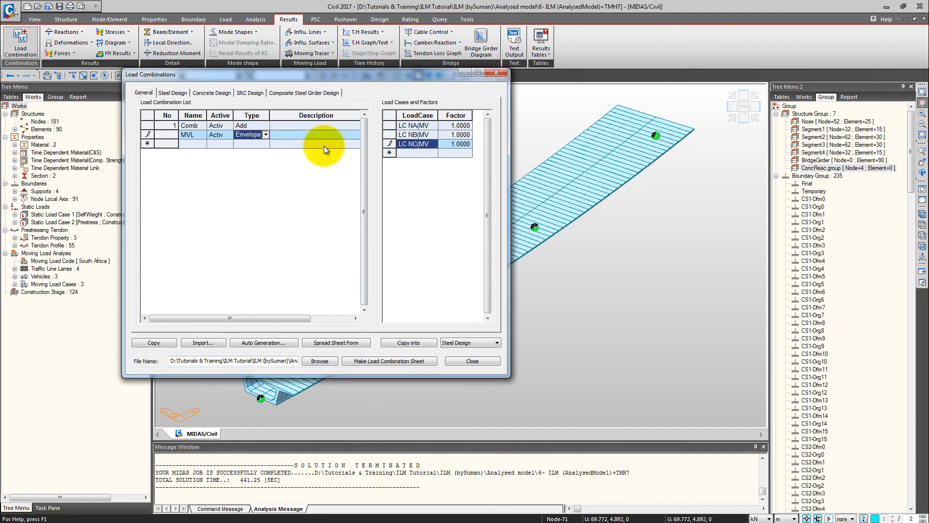
Add a load combination named ULS containing Comb(CB) and MVL(CB), and finish the load combination definitions.
click(189, 144)
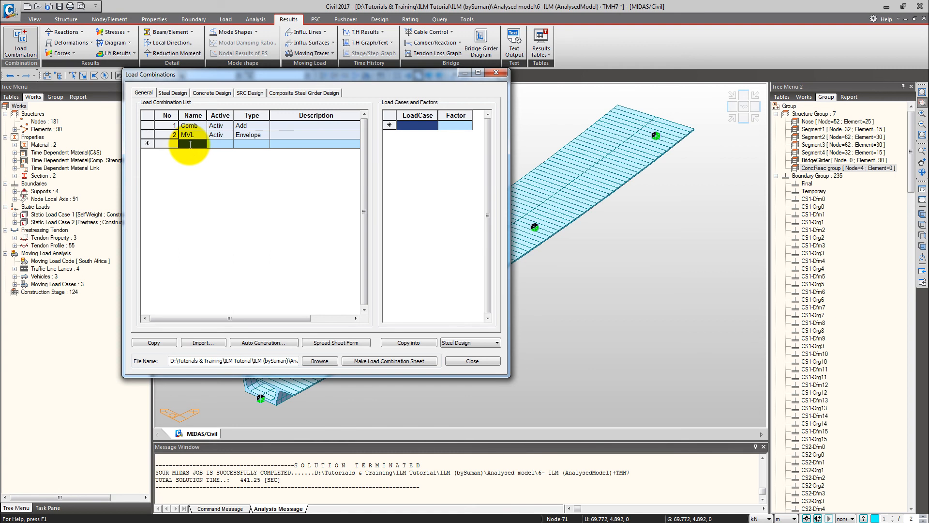
text(ULS)
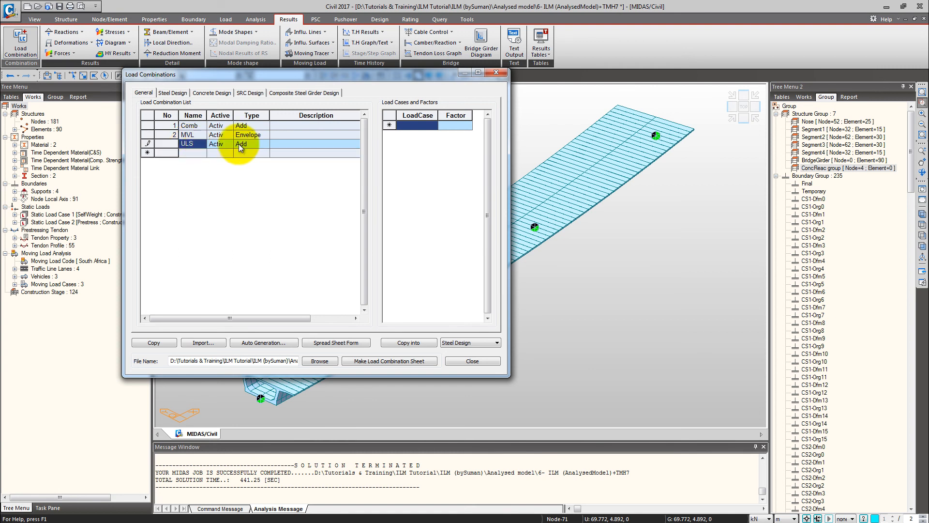
click(438, 125)
click(435, 125)
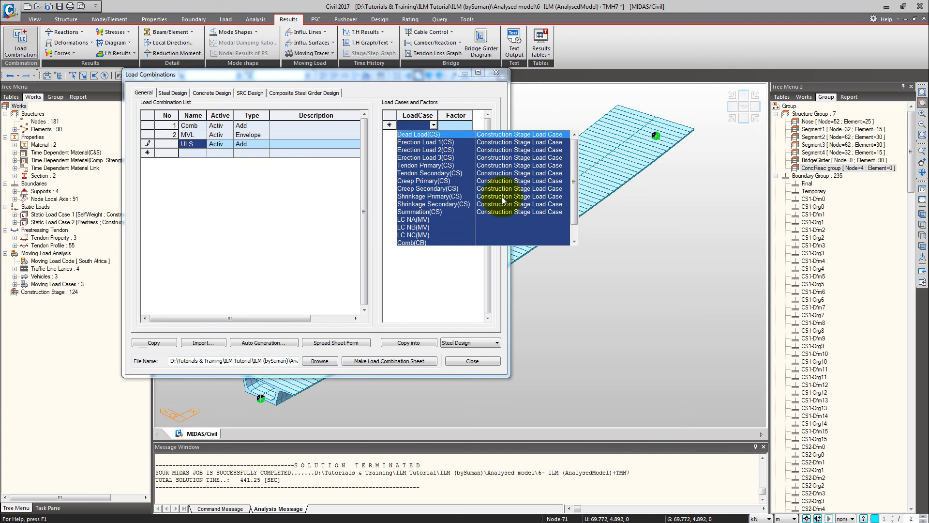
drag(575, 166, 576, 213)
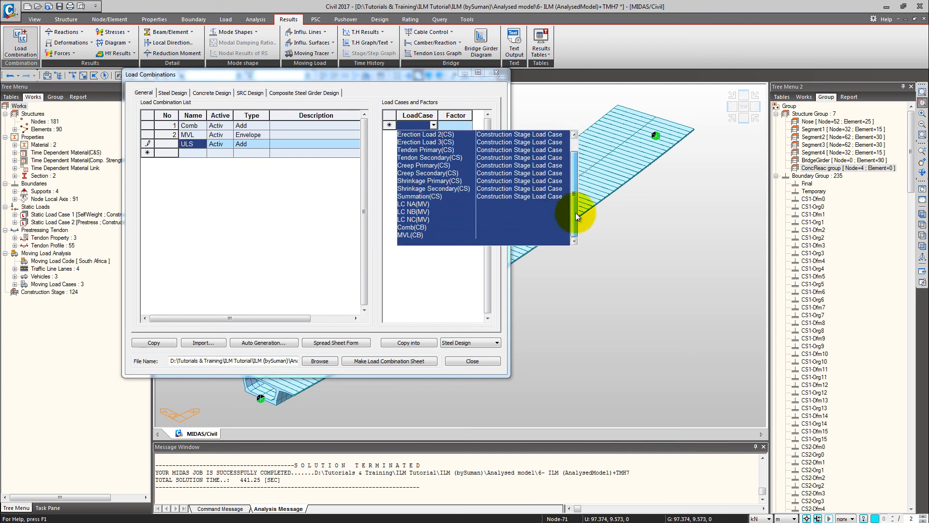
click(411, 227)
click(430, 134)
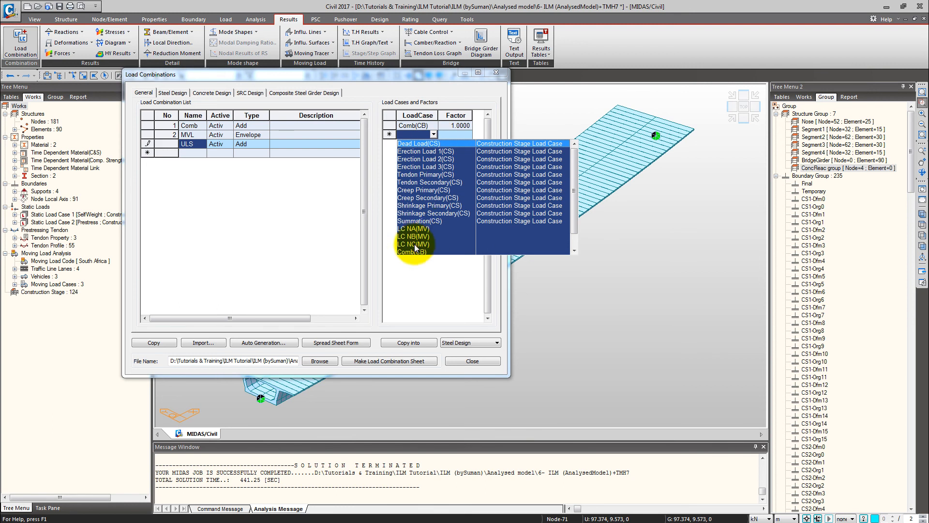
scroll(416, 247, down, 1)
click(409, 244)
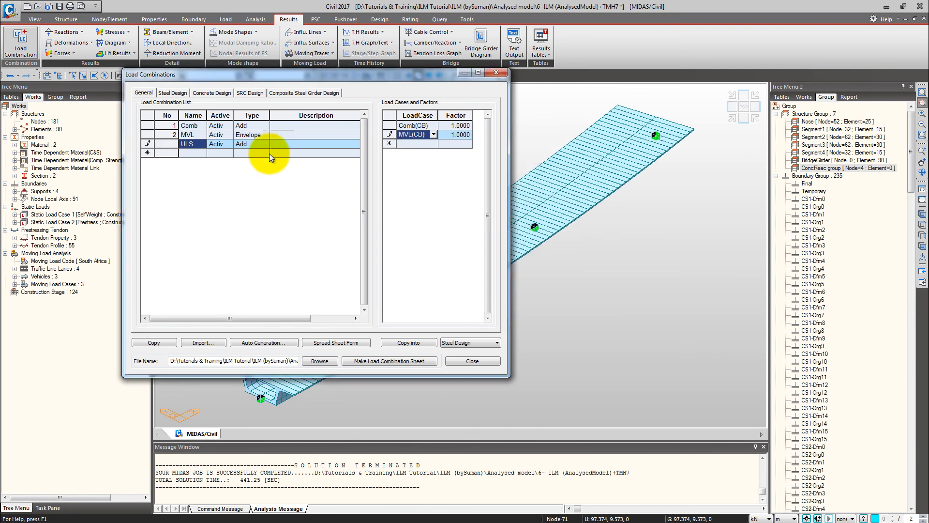
click(189, 134)
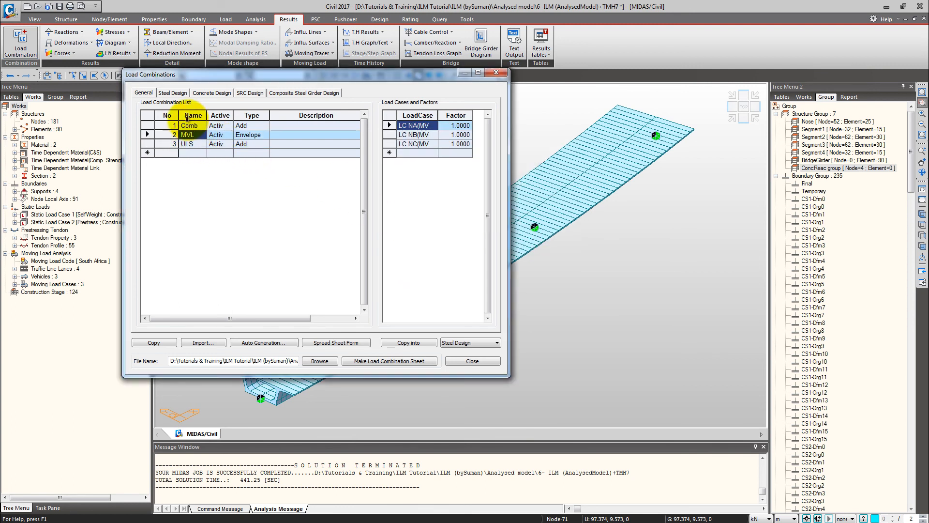
click(191, 144)
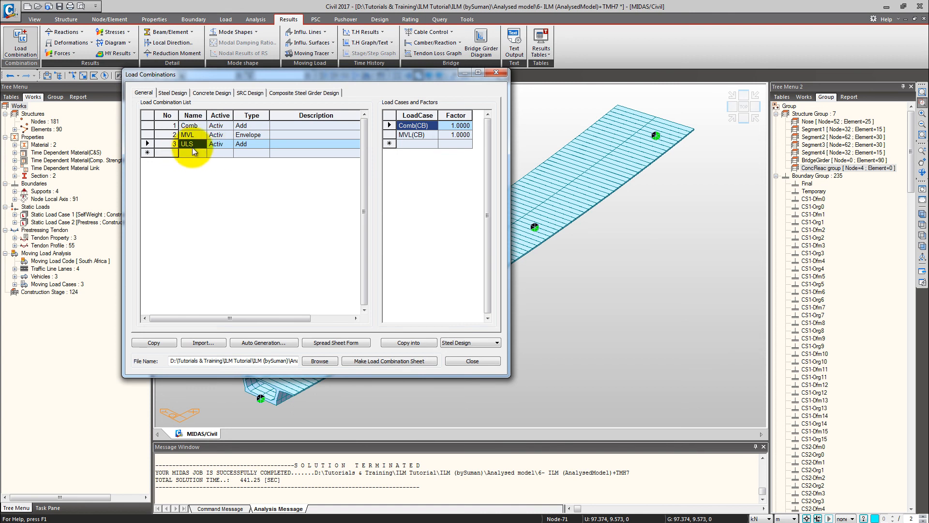
click(471, 361)
Display the deformed shape with the DXYZ component for load case MVmax: LC NA.
drag(332, 240, 316, 227)
click(919, 103)
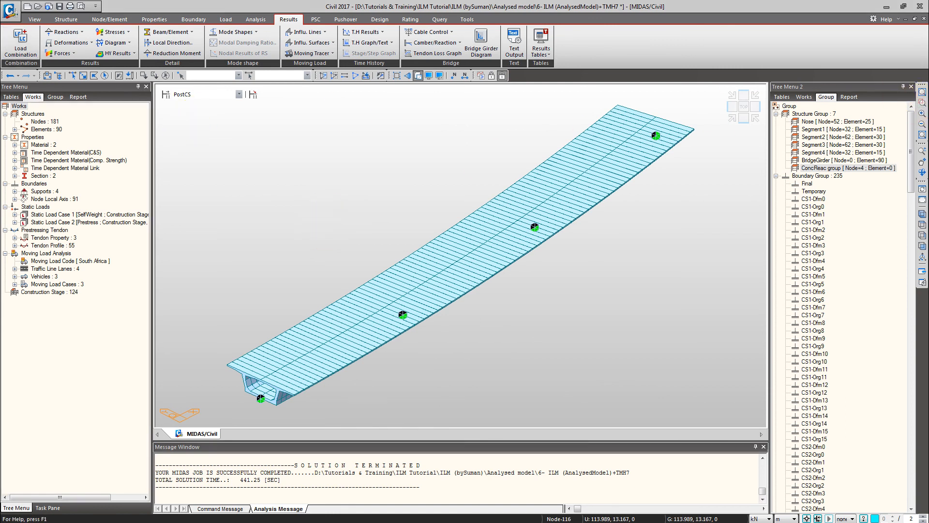
click(65, 53)
click(64, 43)
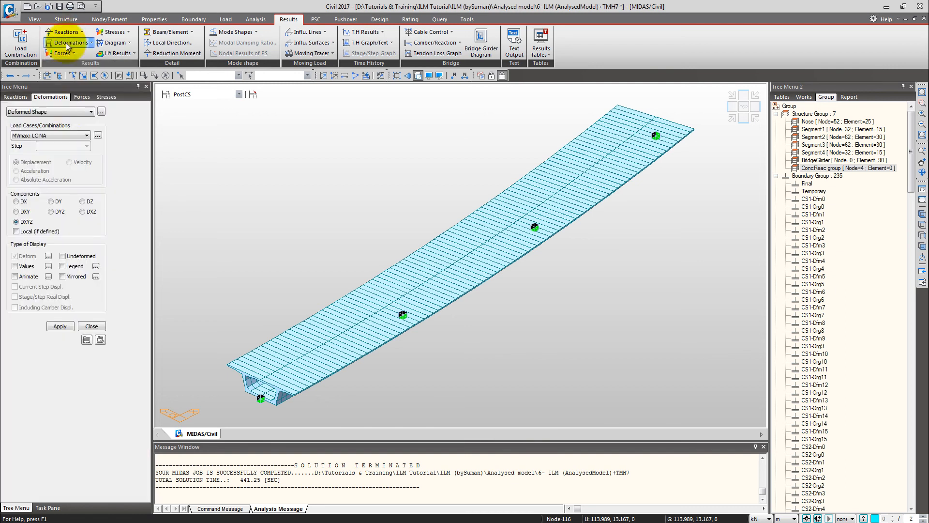
click(67, 137)
click(63, 137)
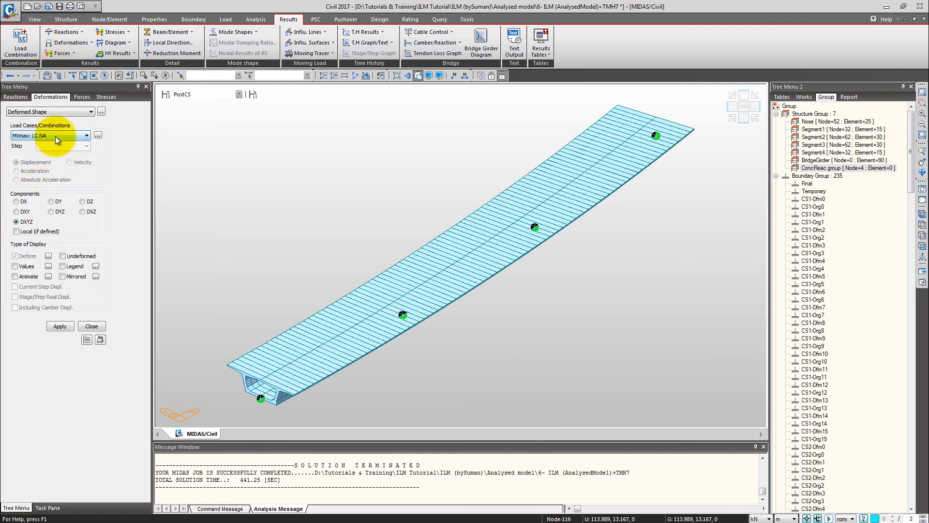
click(60, 326)
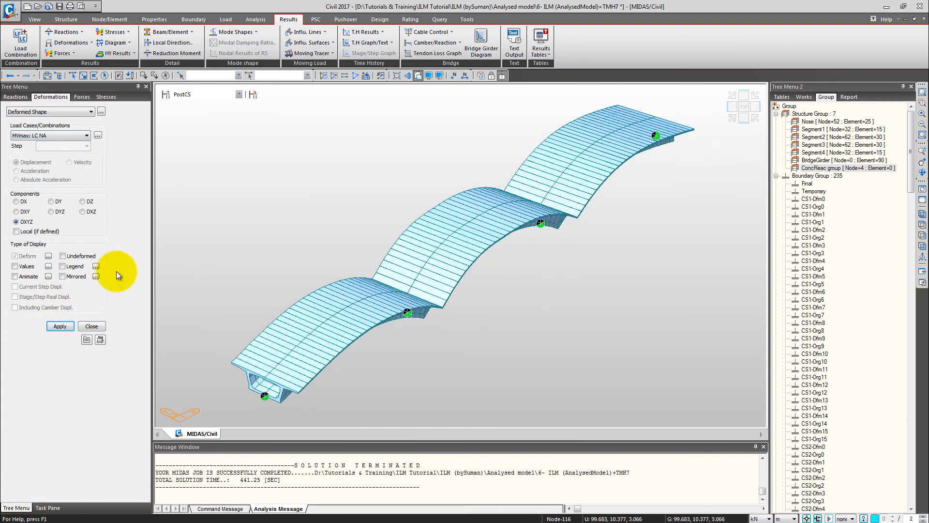
Set the deformed shape to real displacement with auto-scale off and view the bridge from the front.
click(49, 256)
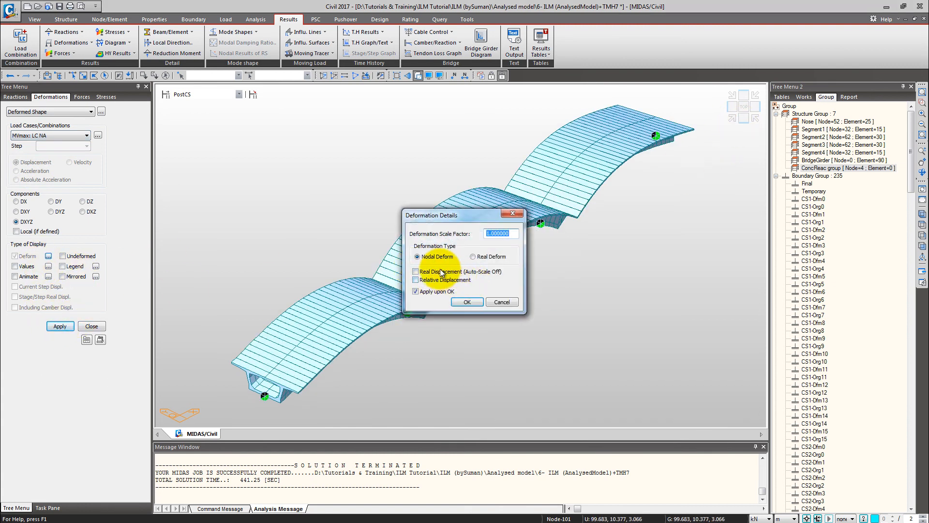
click(441, 274)
click(465, 302)
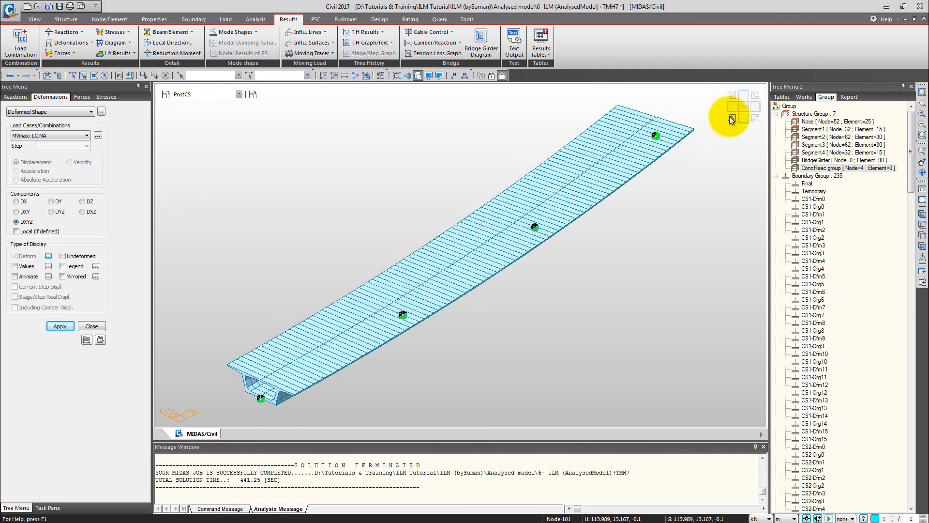
click(745, 119)
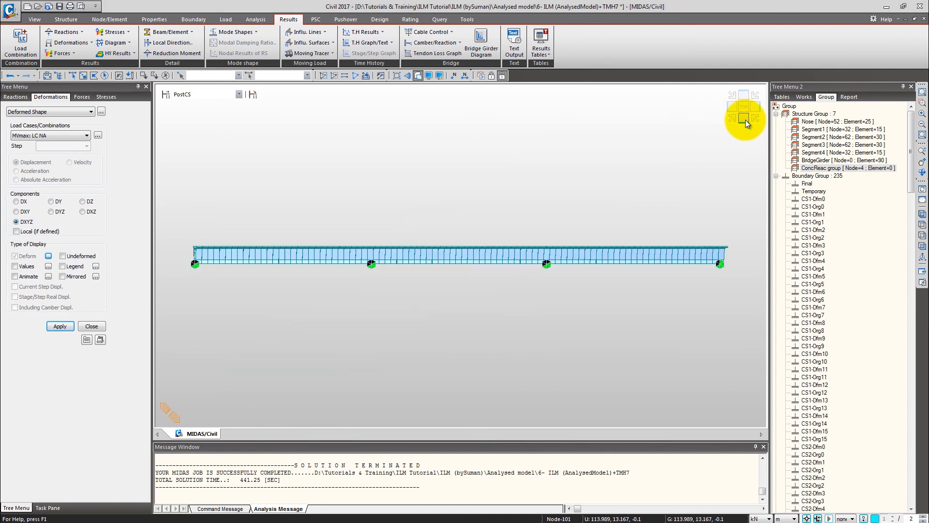
Show the deformation legend with fixed values at 2 decimal places and set the length unit to mm.
click(96, 267)
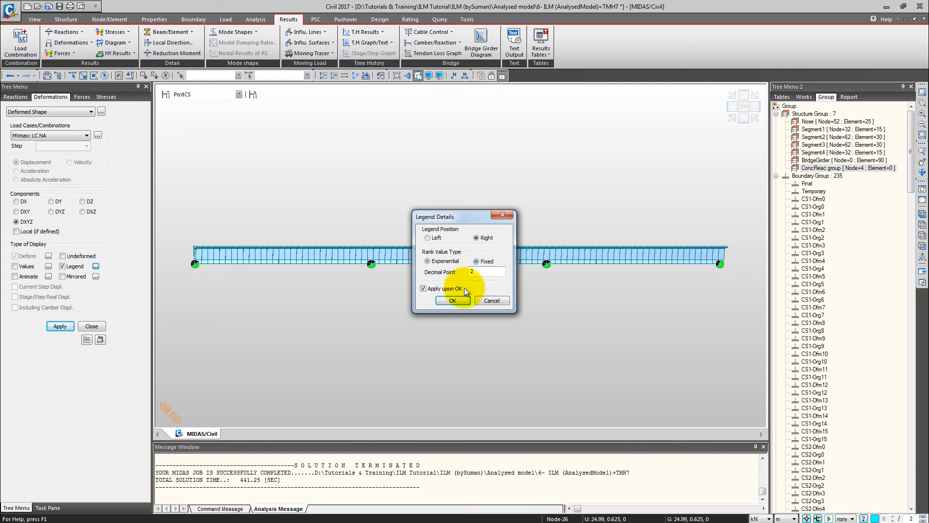
click(453, 300)
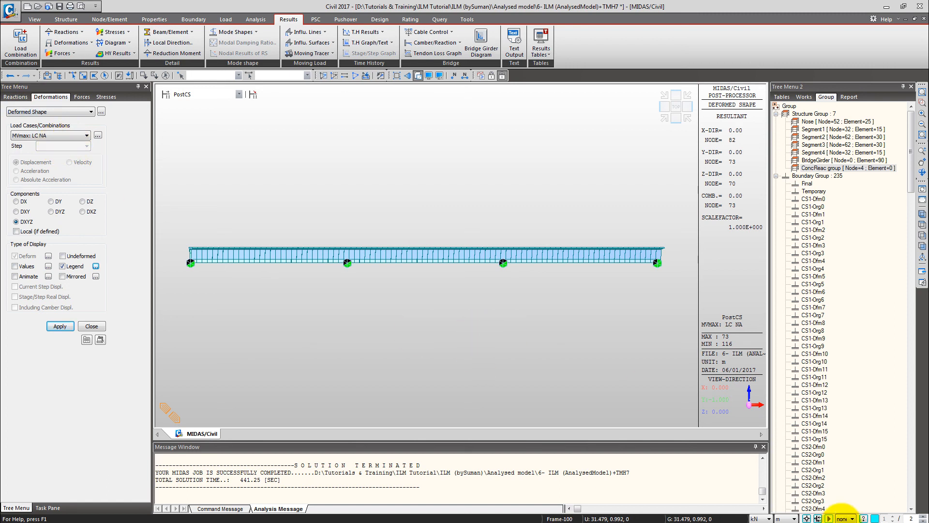
click(780, 519)
click(792, 486)
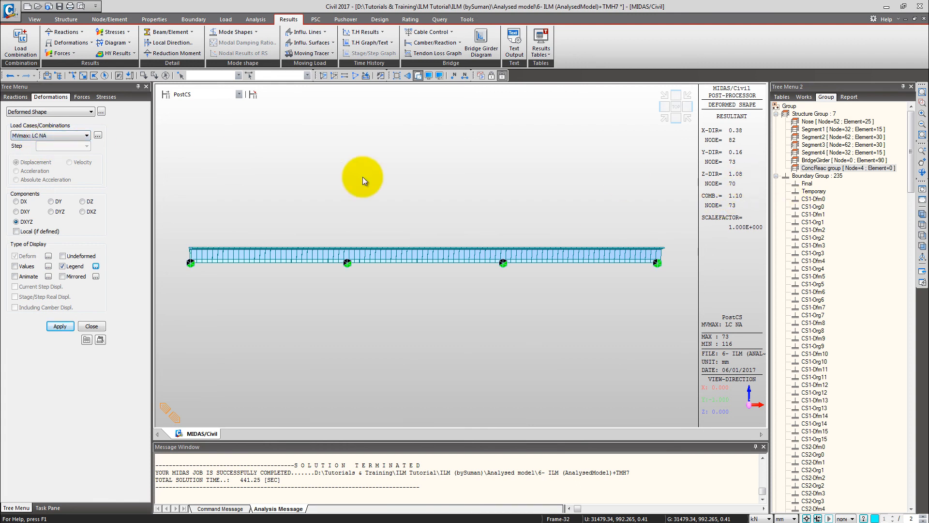
Display the deformed shape for the CBall: ULS combination.
click(57, 136)
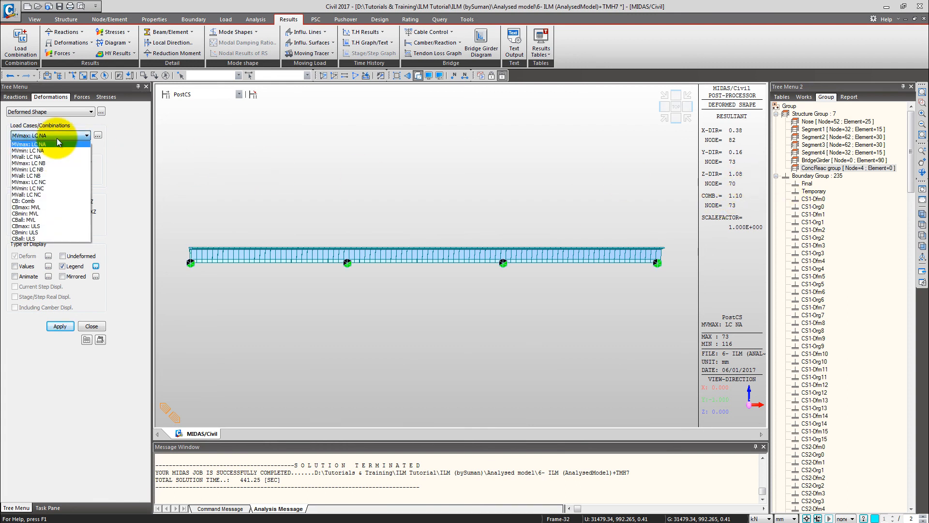
click(36, 238)
click(57, 326)
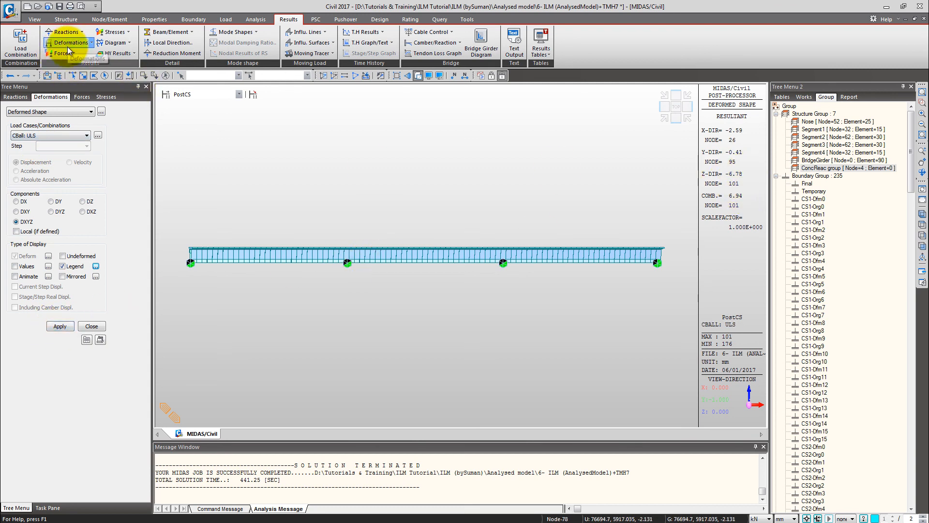
Display the total My beam diagram for the CBall: ULS combination.
click(61, 54)
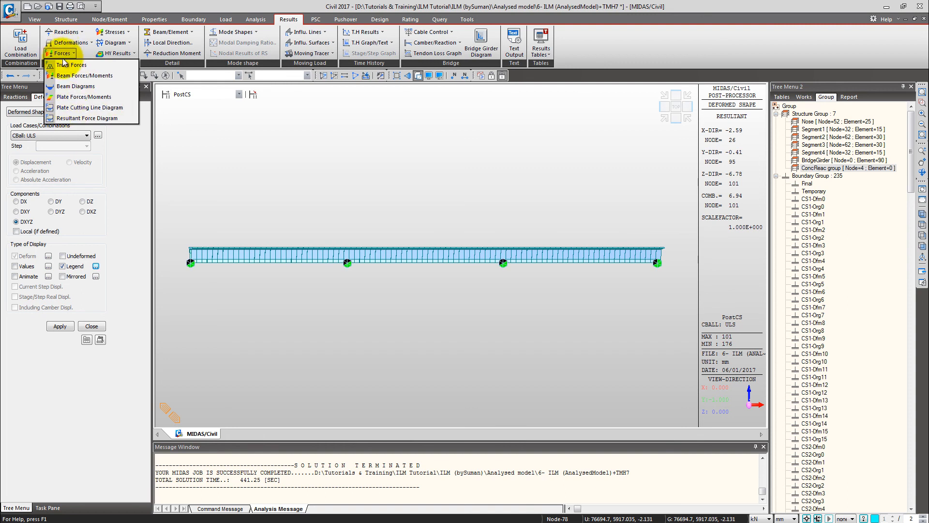
click(71, 87)
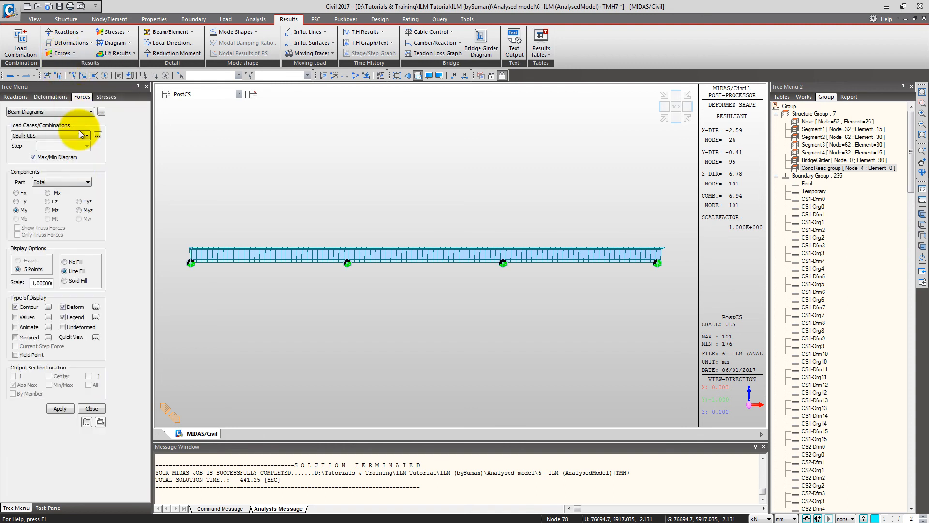
click(60, 409)
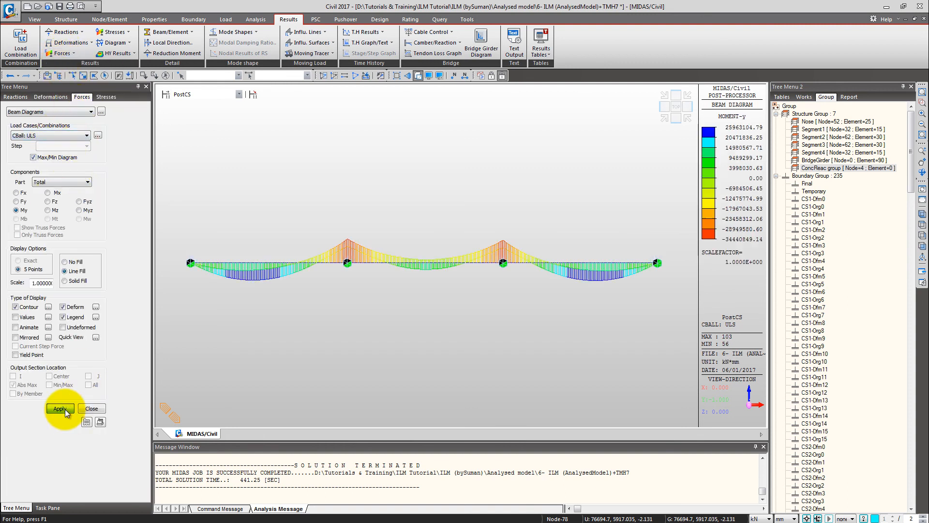
Display the My beam diagram for CBmax: ULS with values shown along the girder.
click(49, 136)
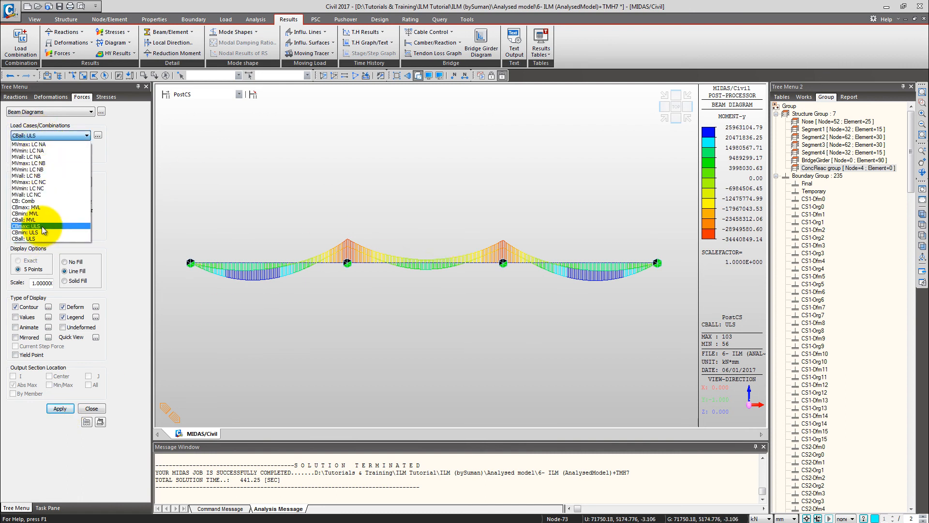
click(44, 230)
click(59, 408)
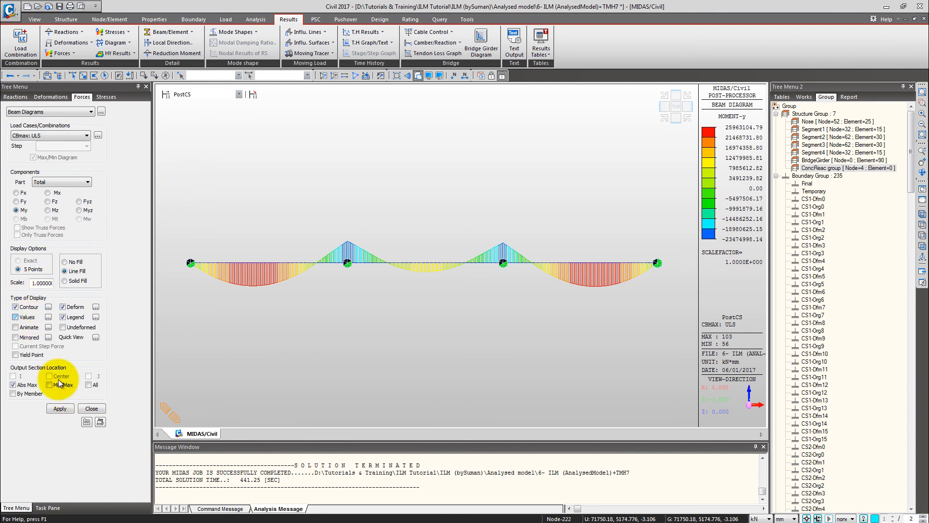
click(15, 317)
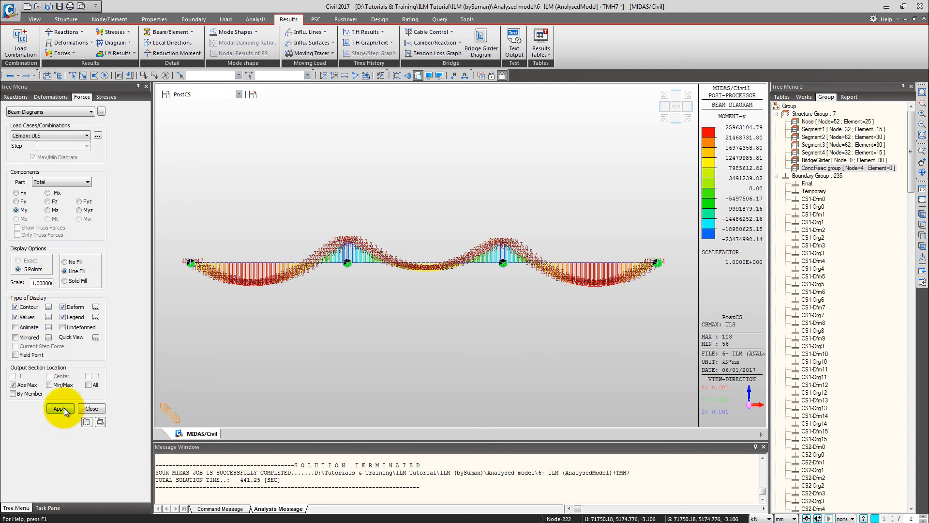
Display the beam stresses diagram for CBall: MVL with combined stress at point 3 (+y,-z), and set the force unit to N.
click(115, 32)
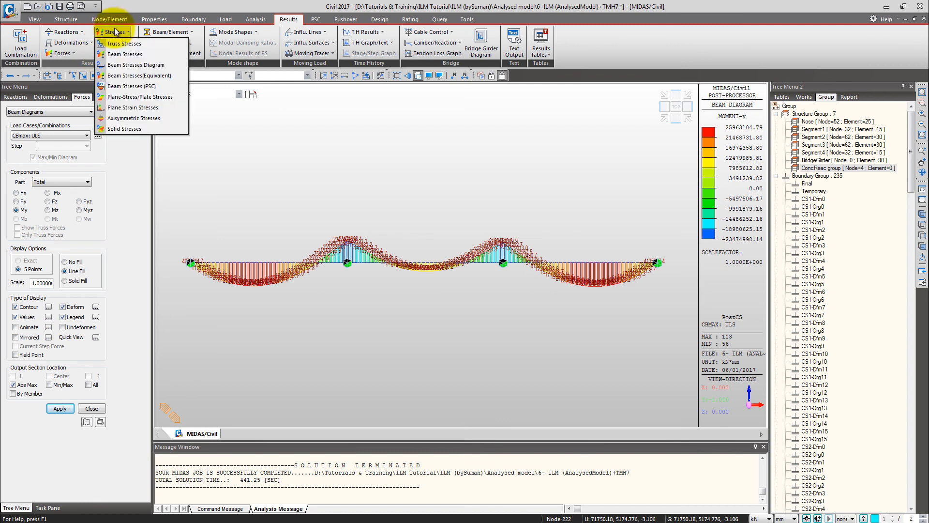
click(147, 64)
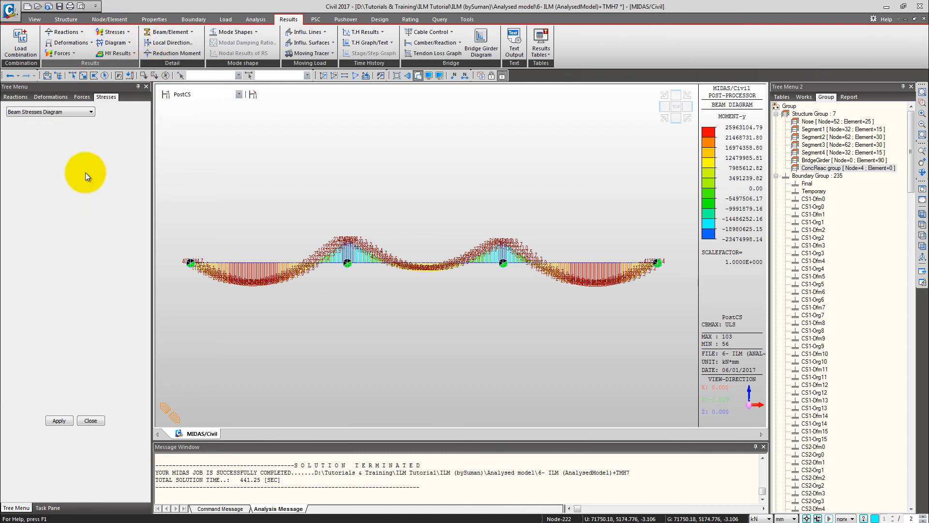
click(62, 135)
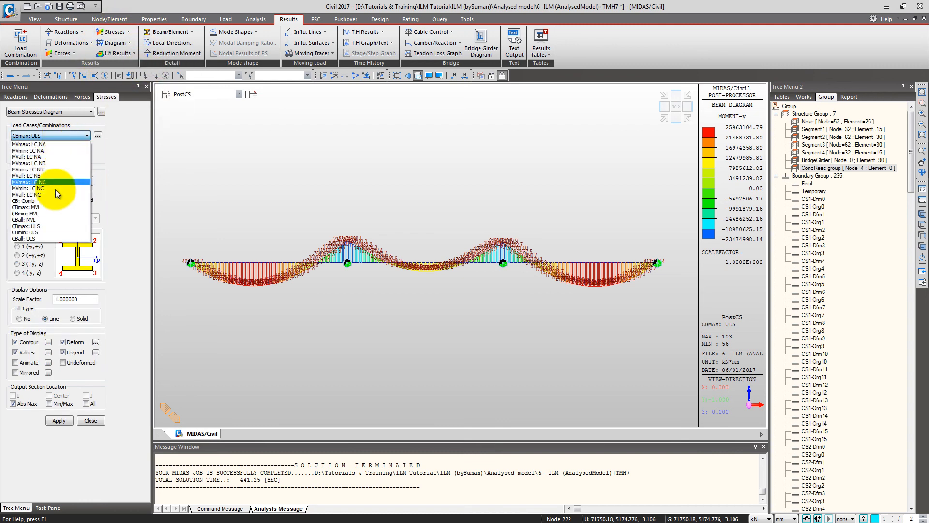
click(25, 220)
click(17, 263)
click(55, 422)
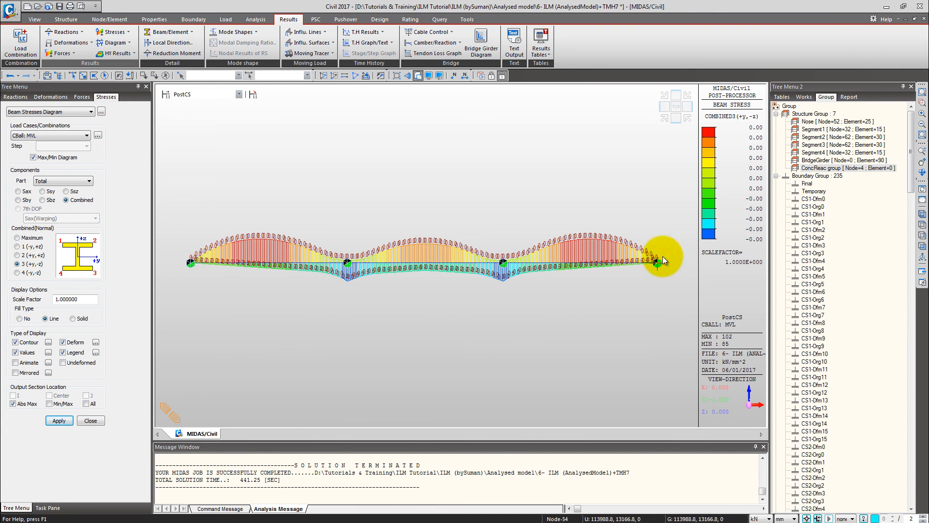
click(759, 518)
click(760, 492)
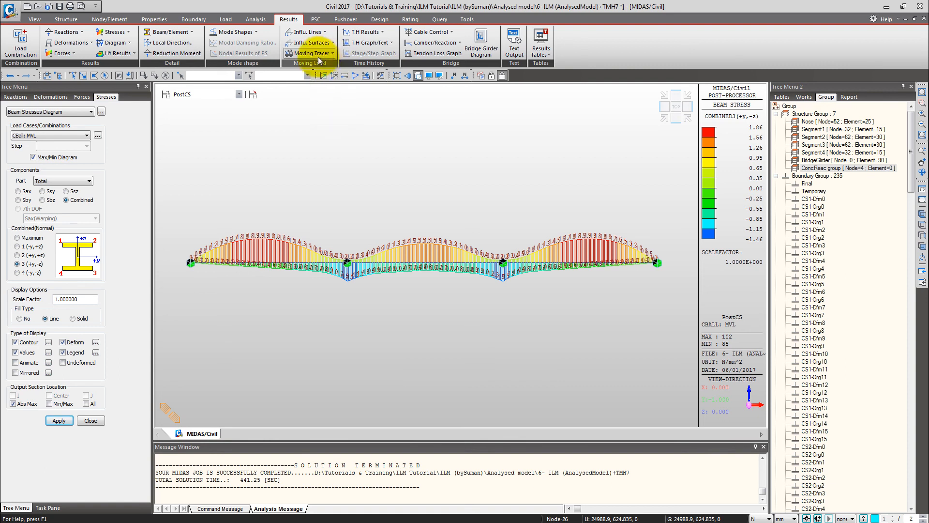
Display the My beam diagram for load case MVmax: LC NA to identify the element with the maximum moment.
click(62, 53)
click(67, 77)
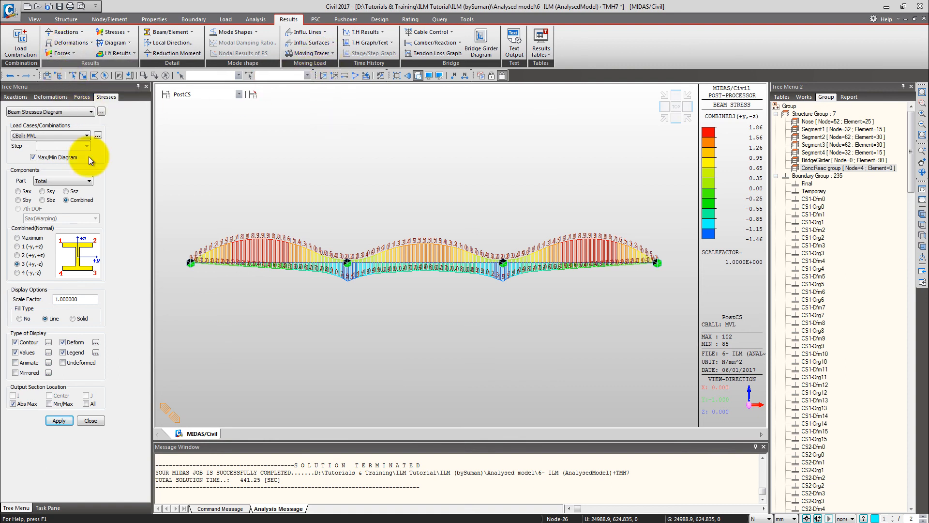
click(56, 135)
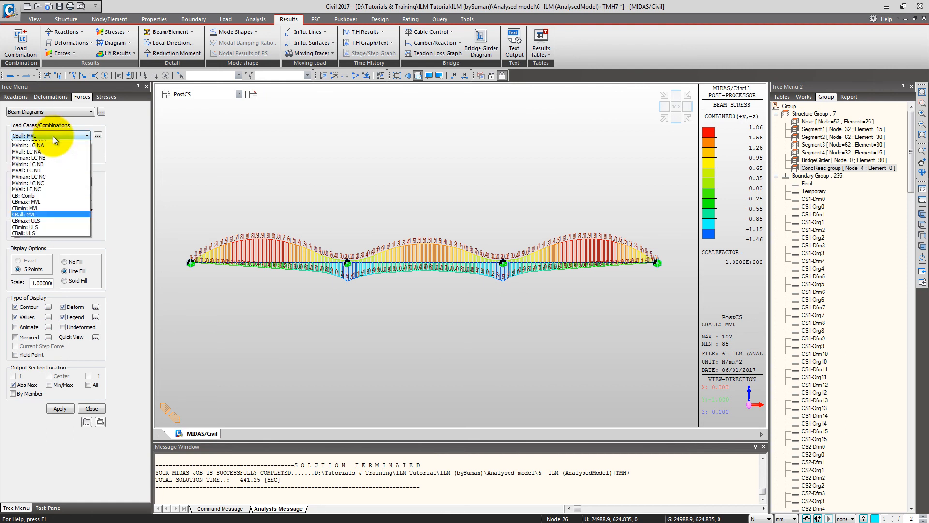
click(34, 239)
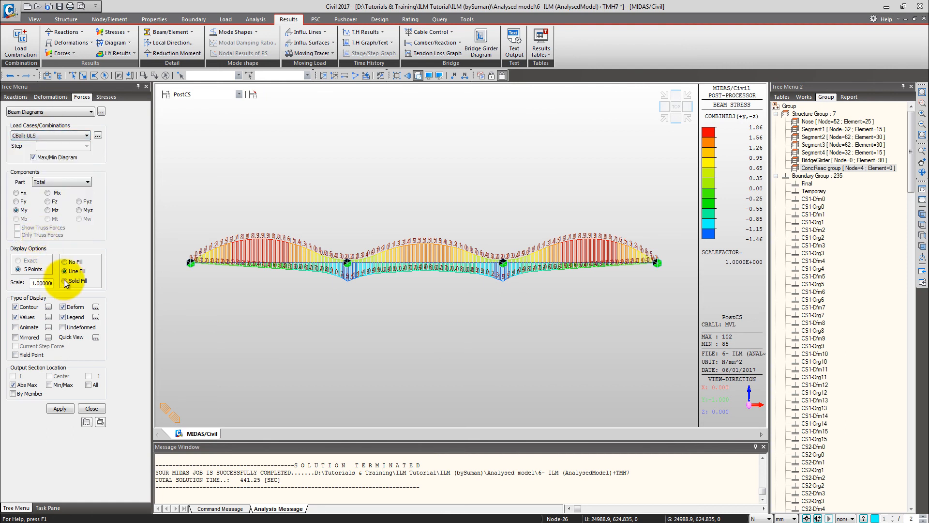
click(46, 135)
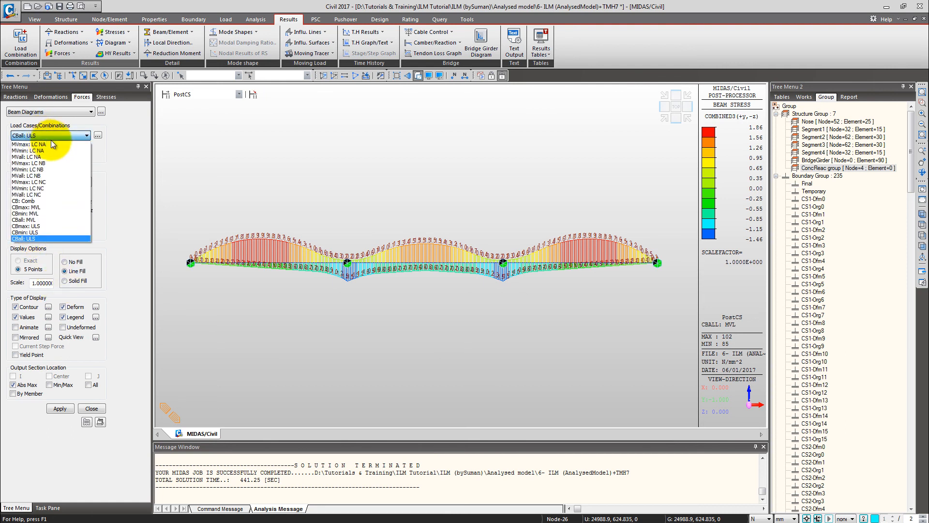
click(60, 157)
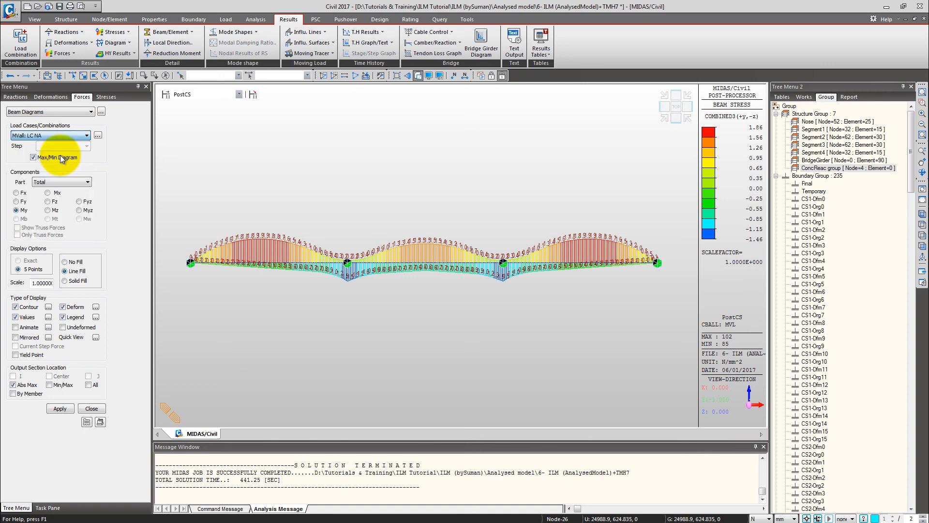
click(37, 136)
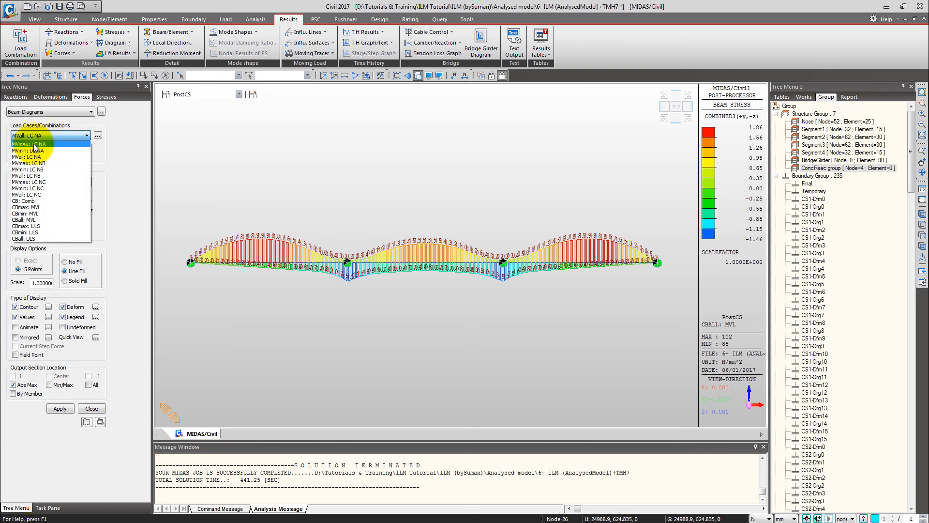
click(36, 144)
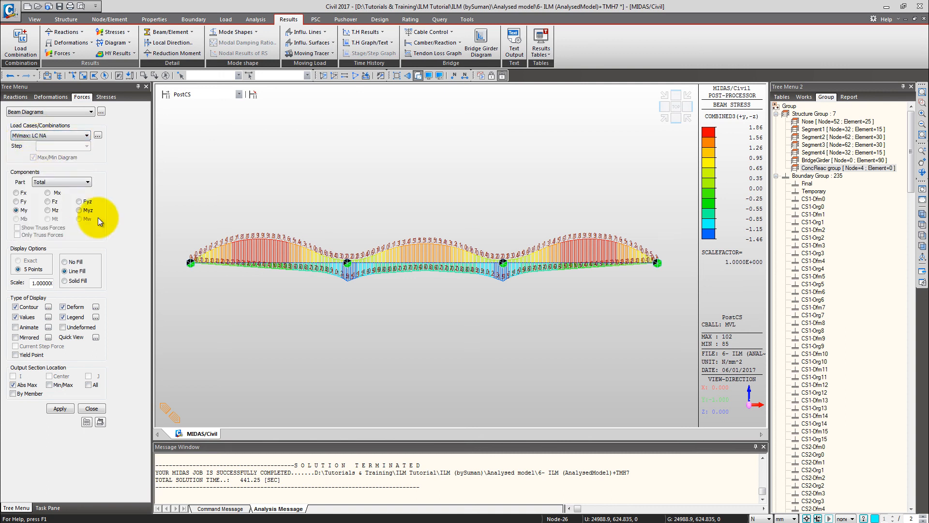
click(63, 410)
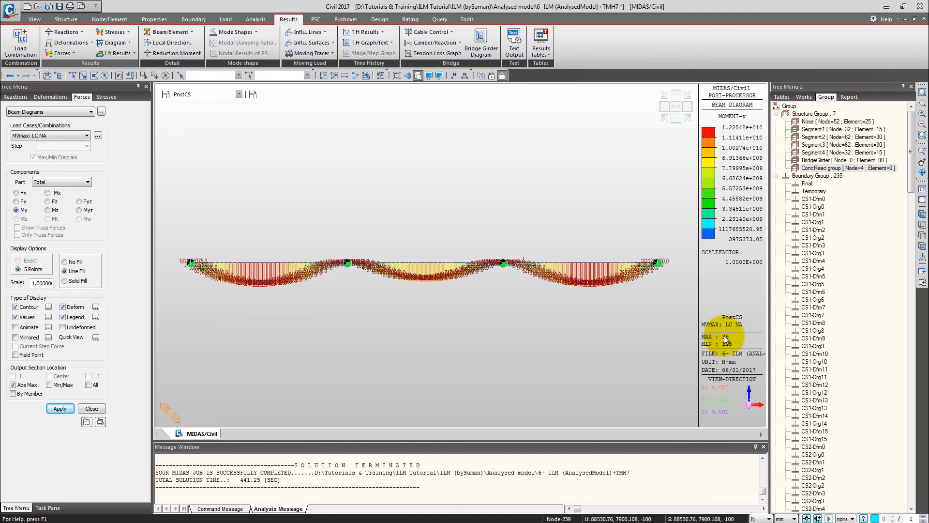
Trace the moving load position for moment My at the i-end of key element 39 under MVmax: LC NA.
click(310, 54)
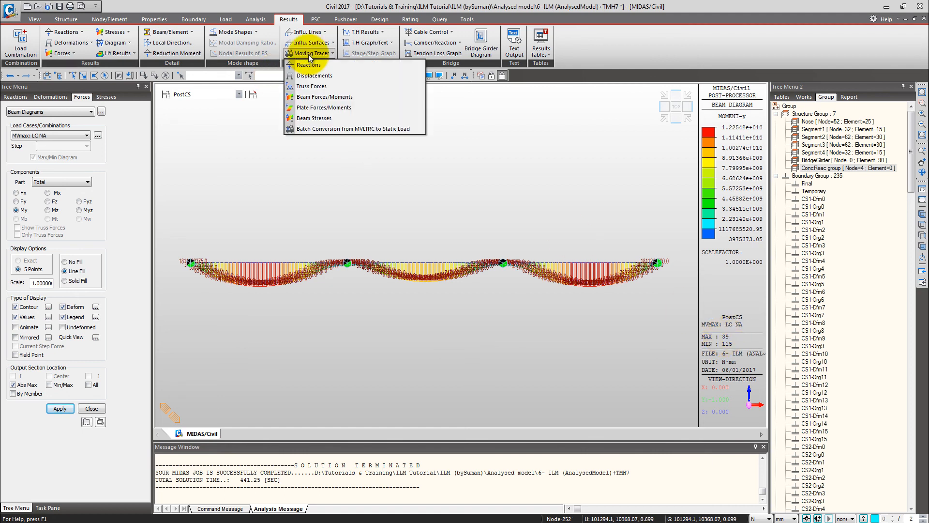
click(329, 98)
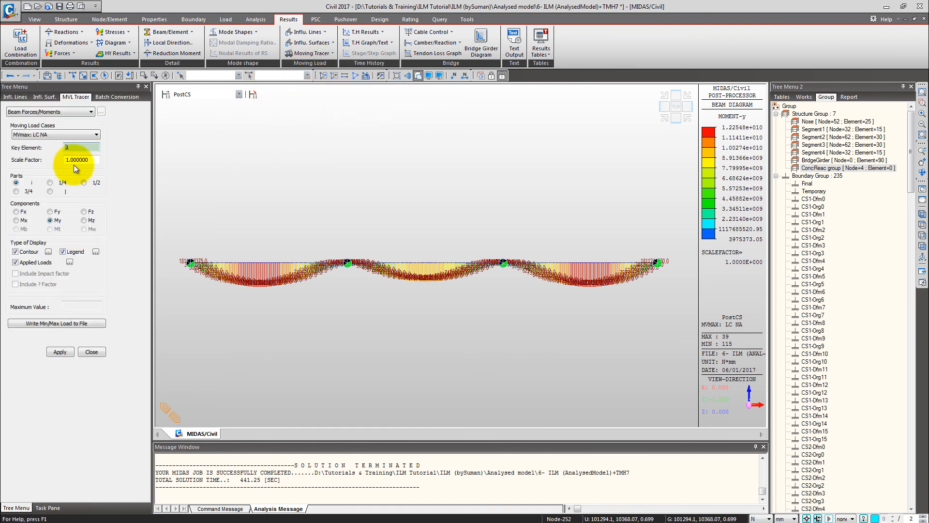
drag(78, 147, 54, 148)
key(BackSpace)
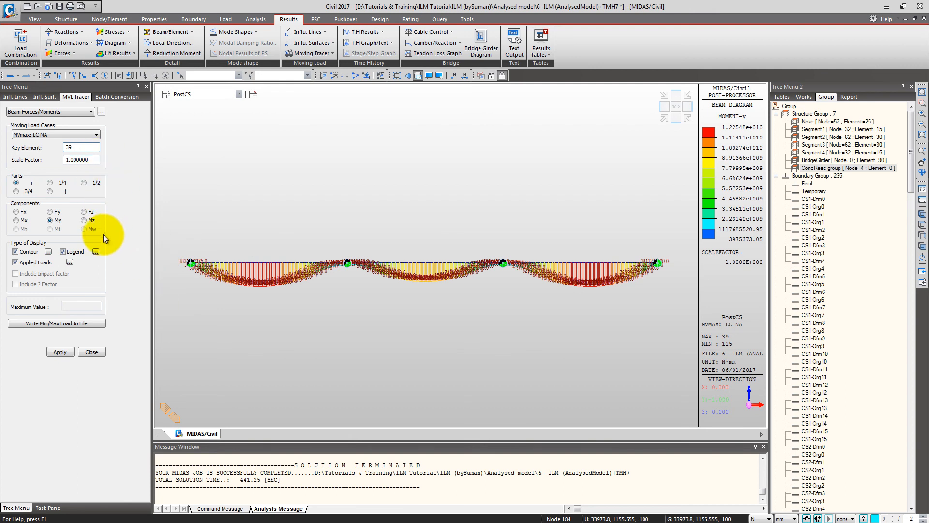
click(60, 352)
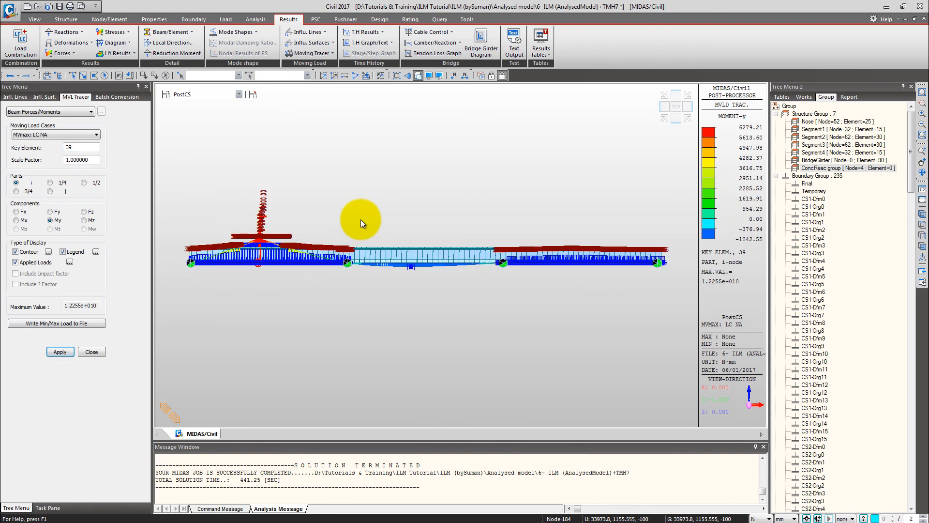
Trace the moving load position for moment My at the i-end of key element 39 under MVmax: LC NB.
click(664, 119)
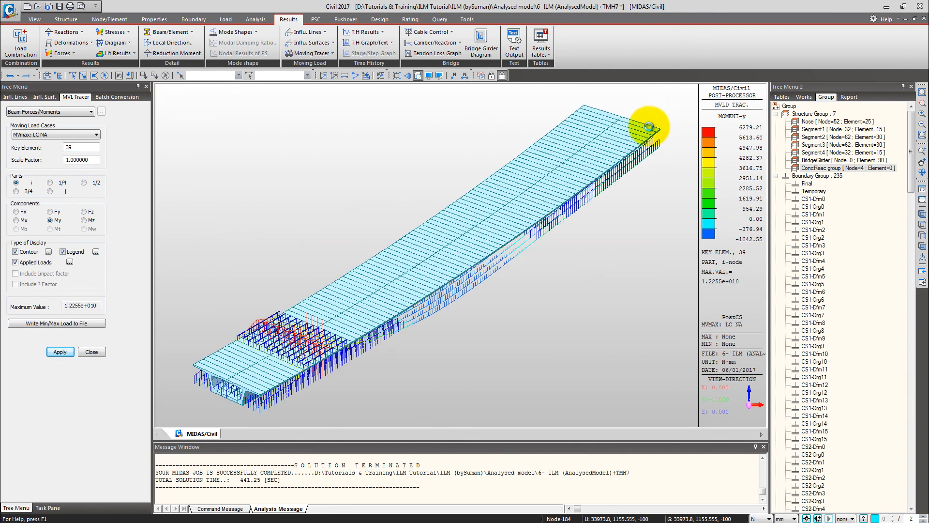
click(364, 345)
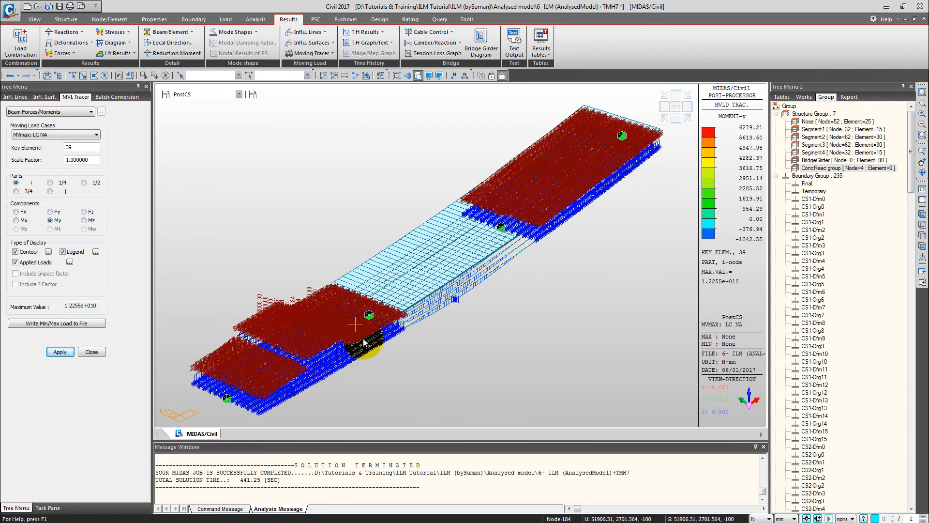
ctrl+middle_drag(357, 352, 348, 288)
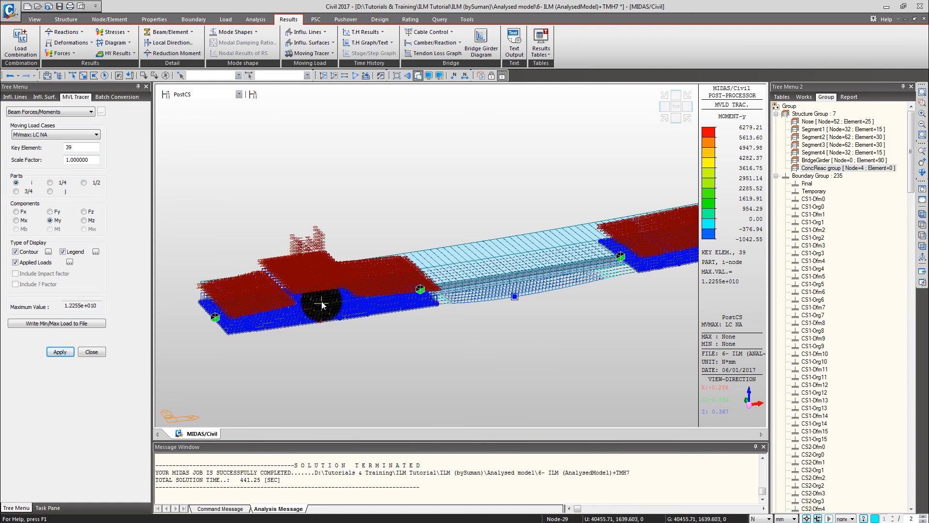
ctrl+middle_drag(341, 301, 338, 319)
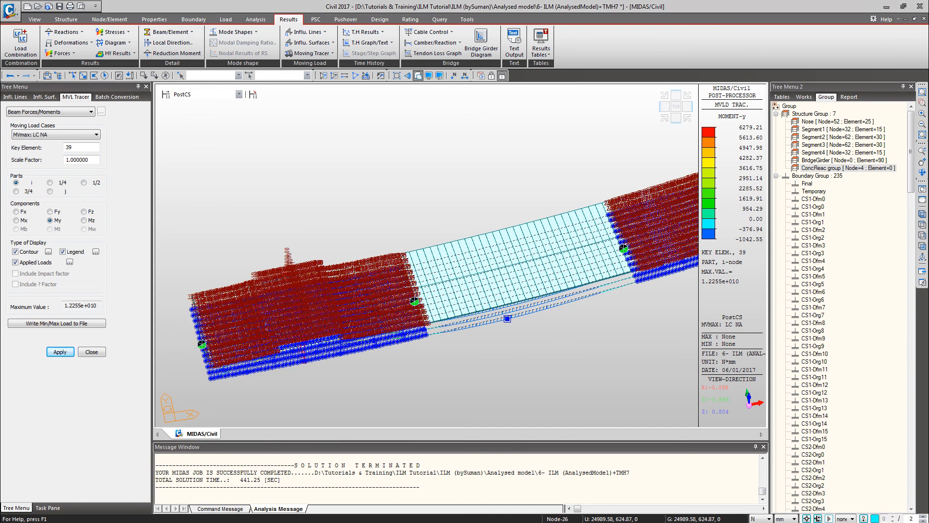
click(72, 134)
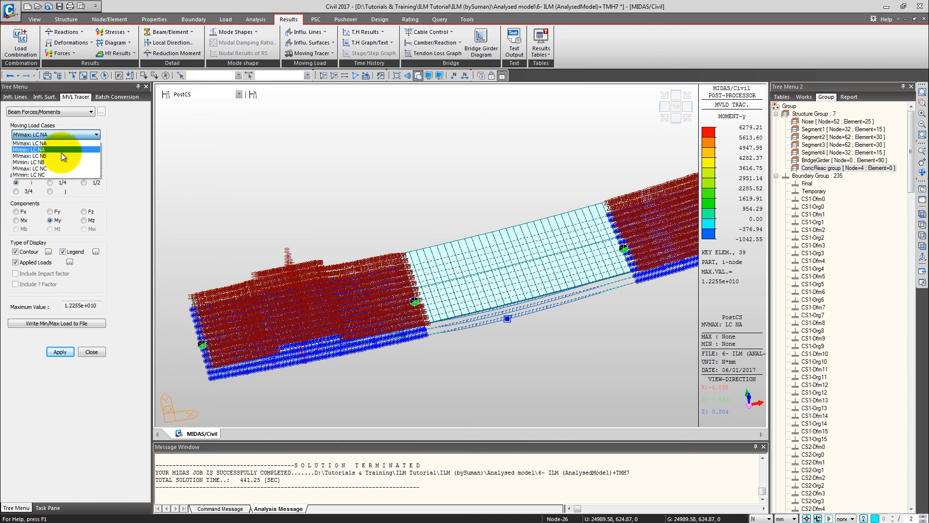
click(60, 157)
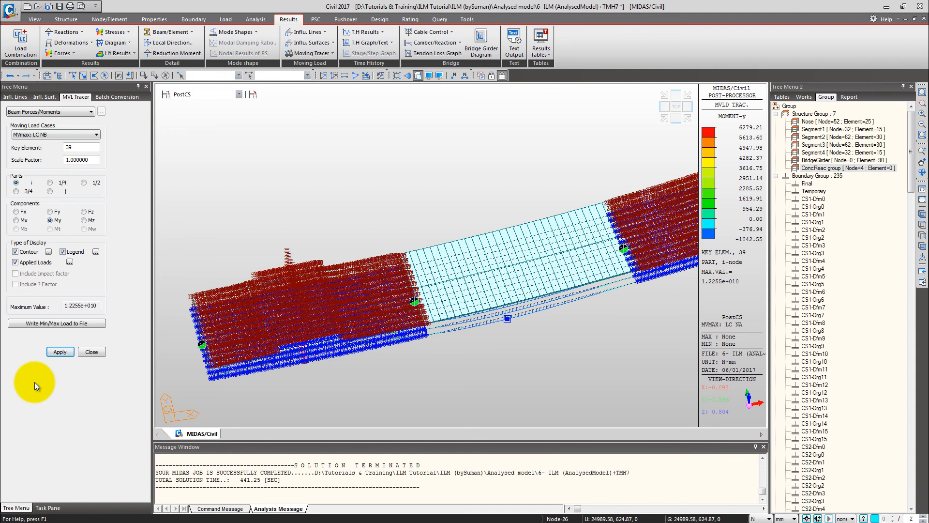
click(59, 352)
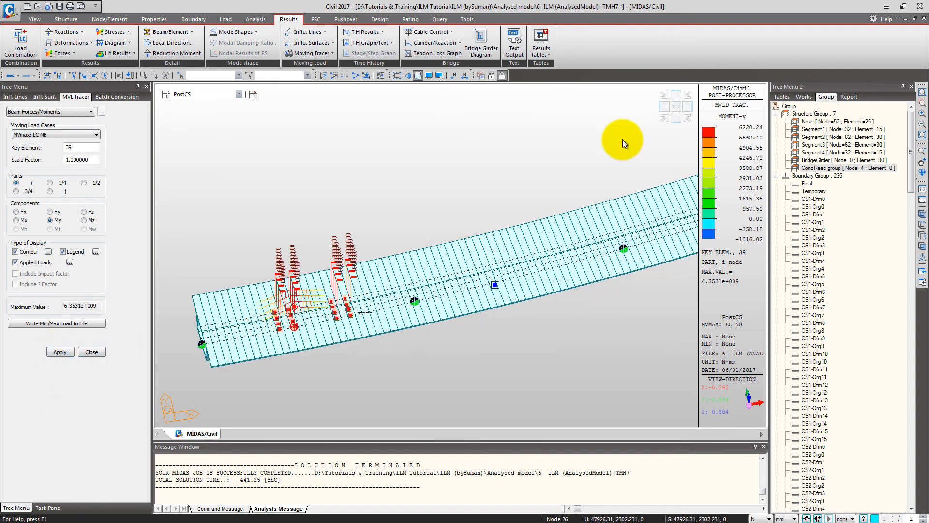
click(678, 106)
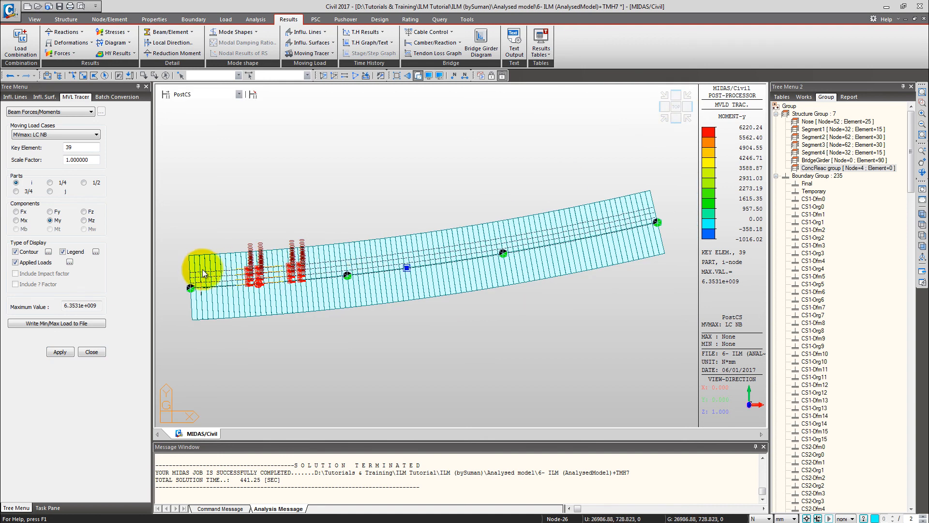
click(664, 119)
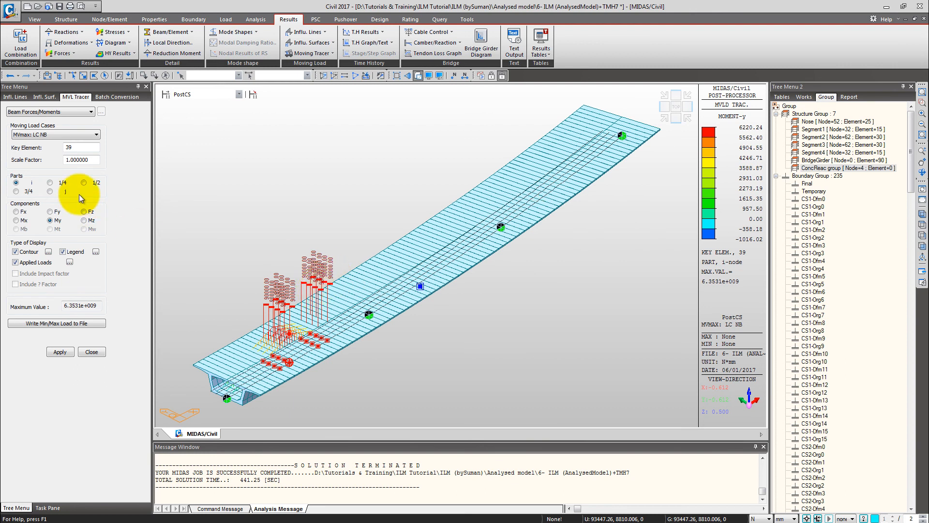
Trace the moving load position for moment My at the i-end of key element 39 under MVmax: LC NC.
click(56, 135)
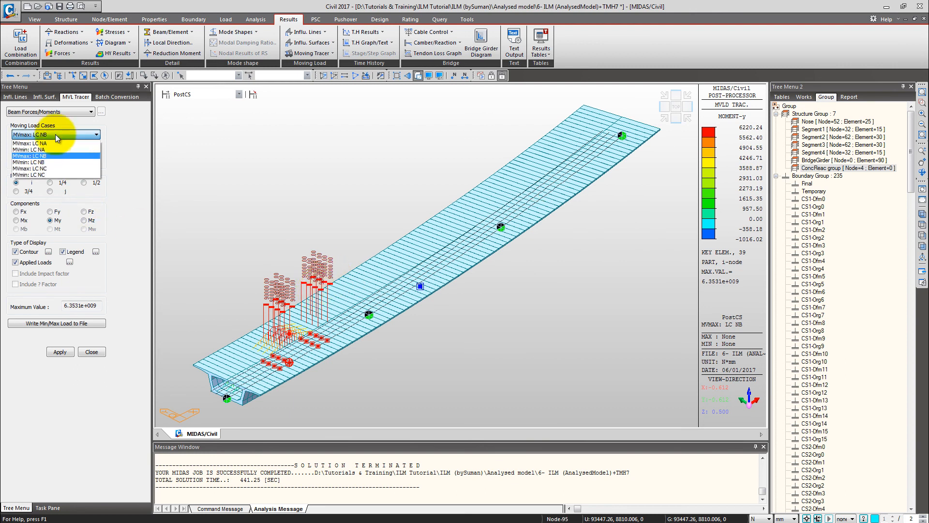
click(48, 169)
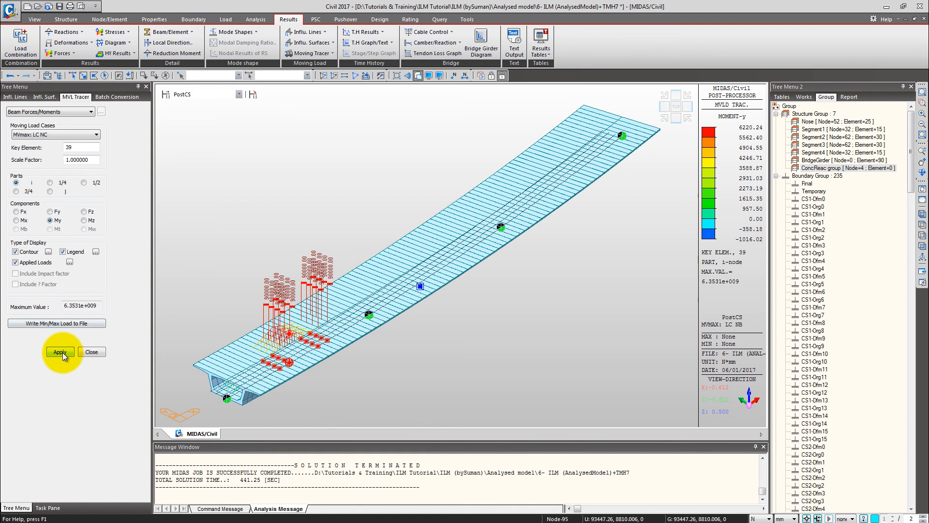
click(60, 352)
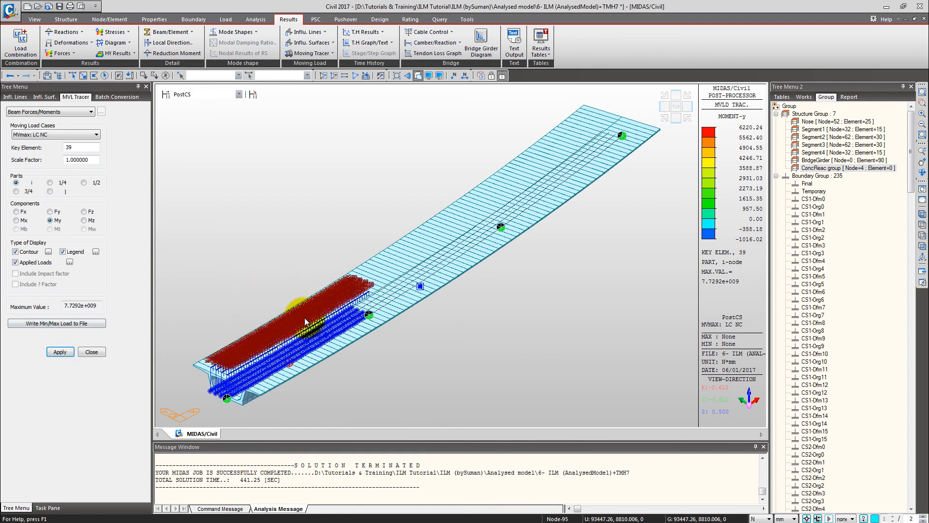
mouse_move(390, 333)
ctrl+middle_down()
mouse_move(372, 344)
mouse_move(376, 354)
mouse_move(381, 338)
ctrl+middle_up()
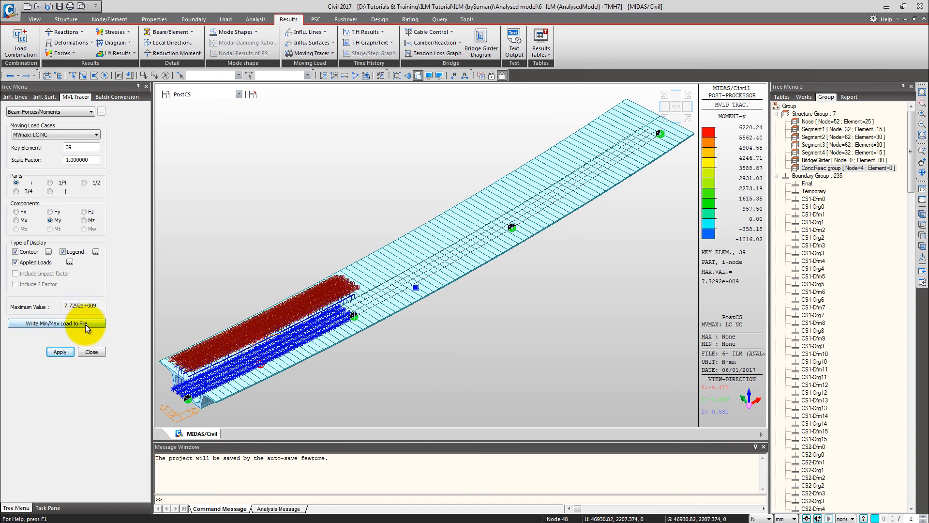
Write the traced LC NC load to the static load file MVmaxLCNCMy39.mct in the Analysed model folder.
click(85, 323)
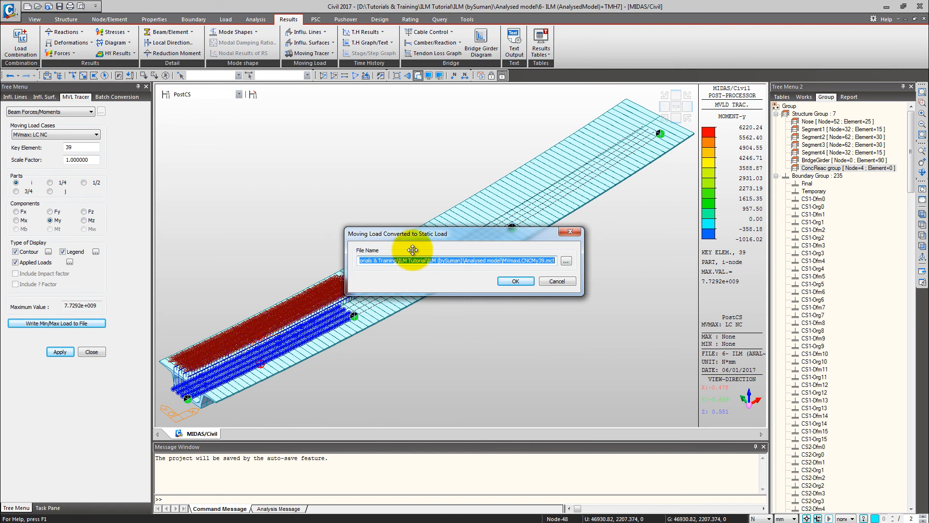
drag(414, 233, 344, 194)
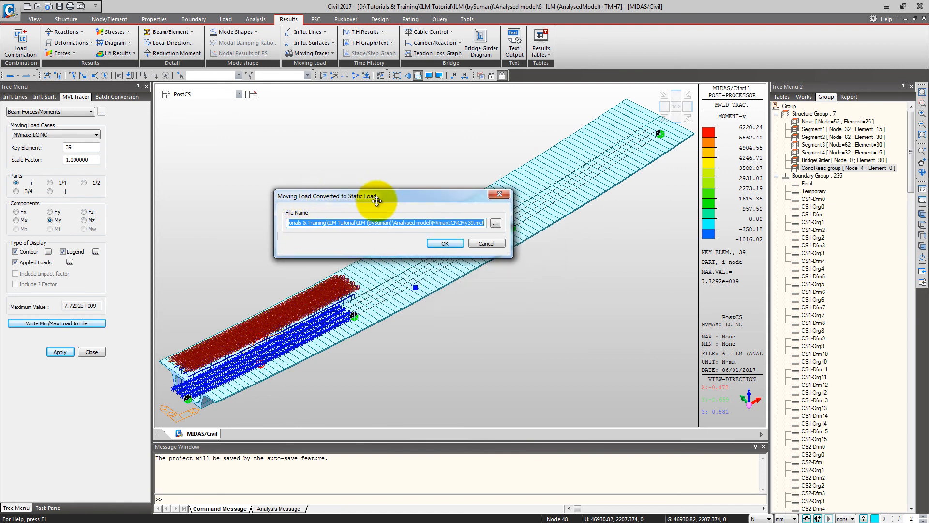
click(449, 242)
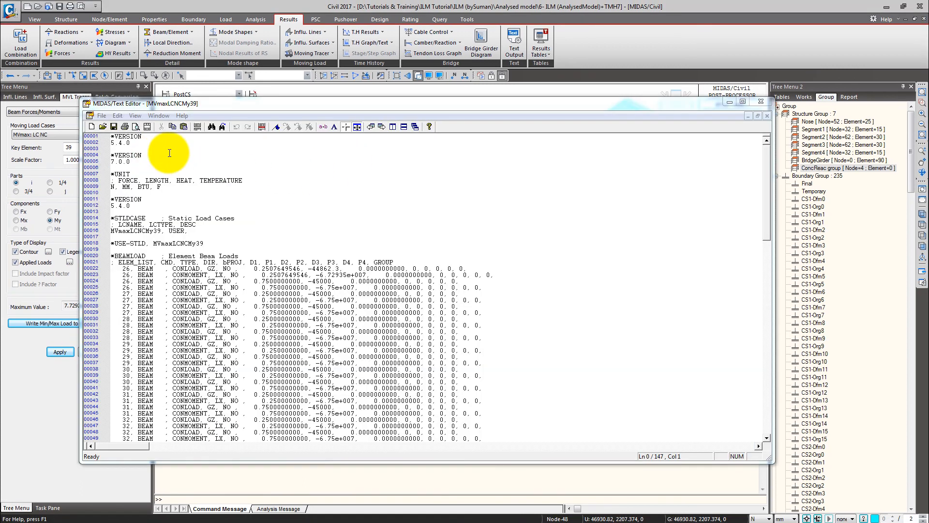
Copy the entire contents of the generated MVmaxLCNCMy39 text file and close the text editor.
click(162, 152)
key(ctrl+a)
right_click(150, 194)
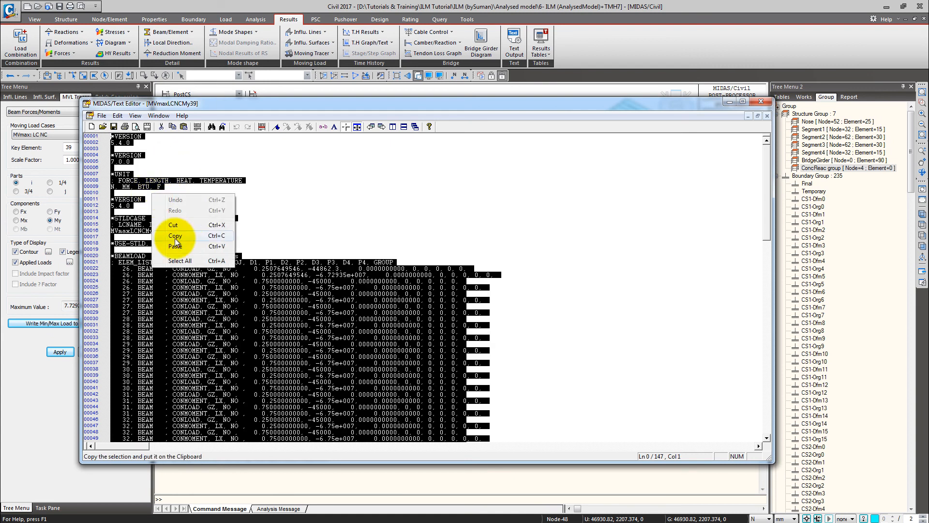
click(156, 231)
click(762, 102)
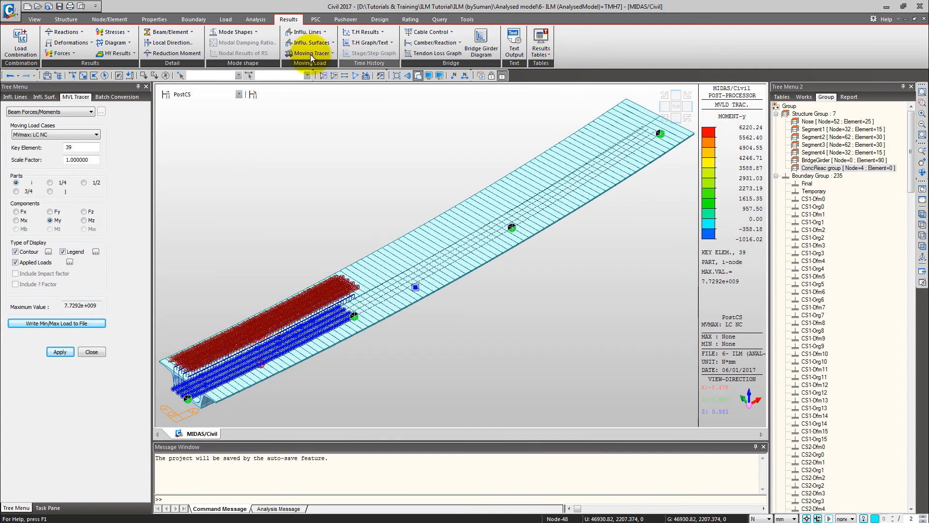
Paste the copied static load commands into the MCT Command Shell and close the shell without running them.
click(467, 19)
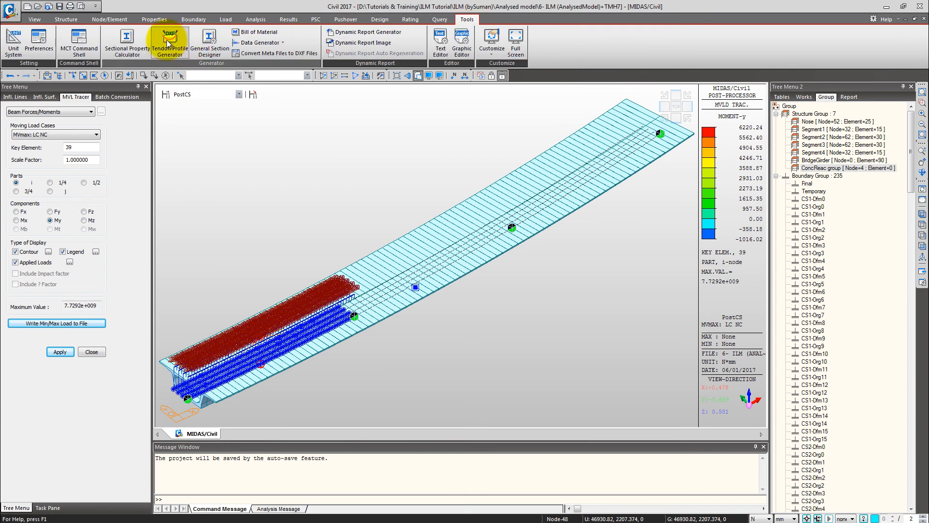
click(108, 75)
key(ctrl+v)
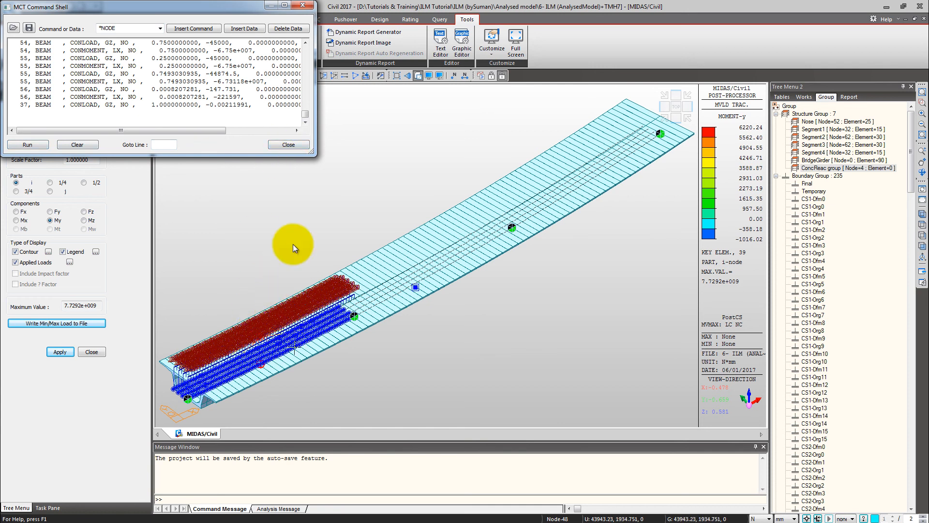
click(289, 144)
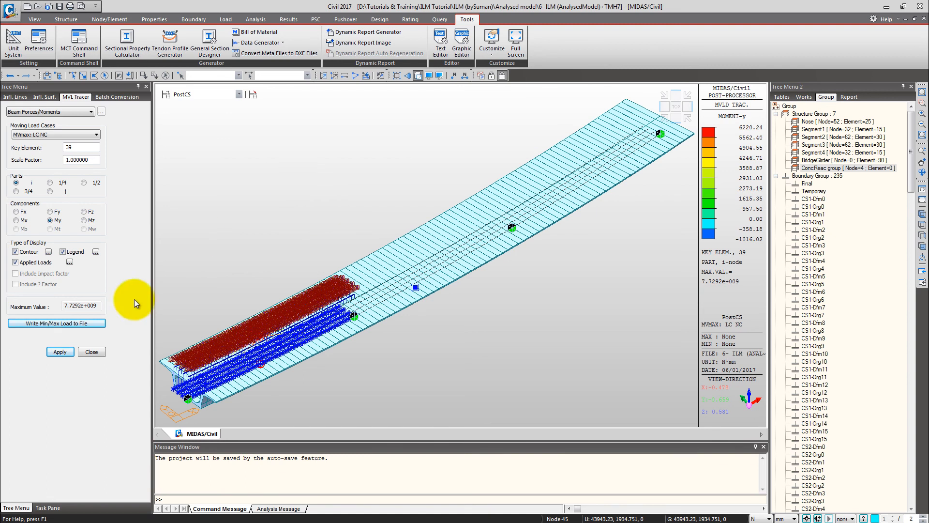
Close the moving load tracer and generate the Concurrent(Max/Min) Reaction results table for the ConcReac group.
click(101, 352)
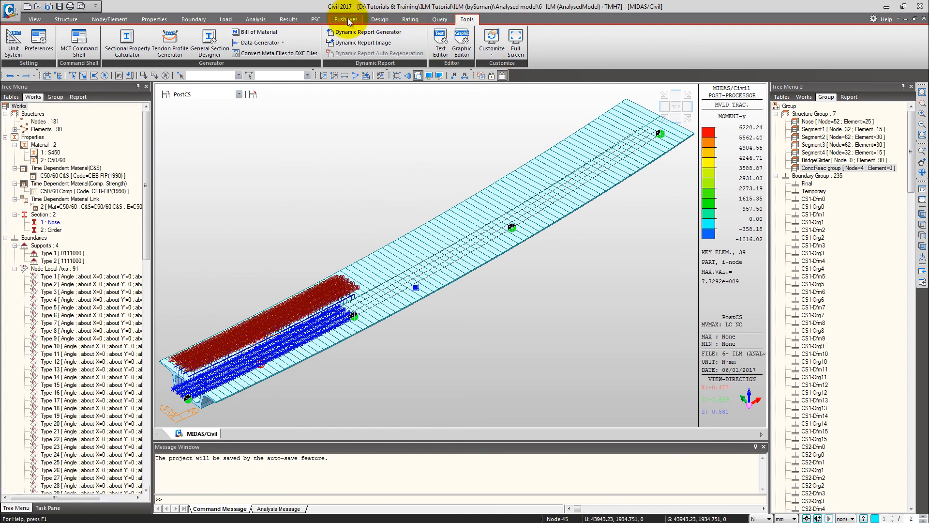
click(293, 19)
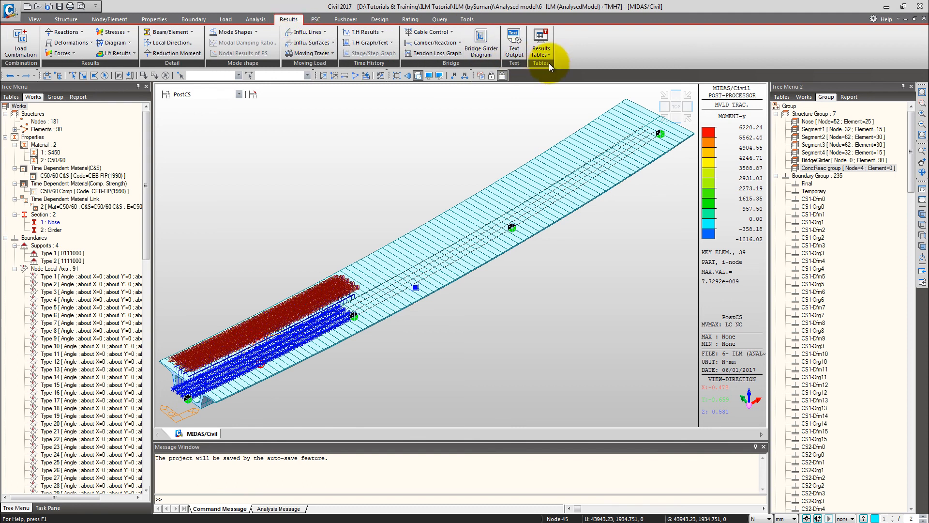
click(544, 48)
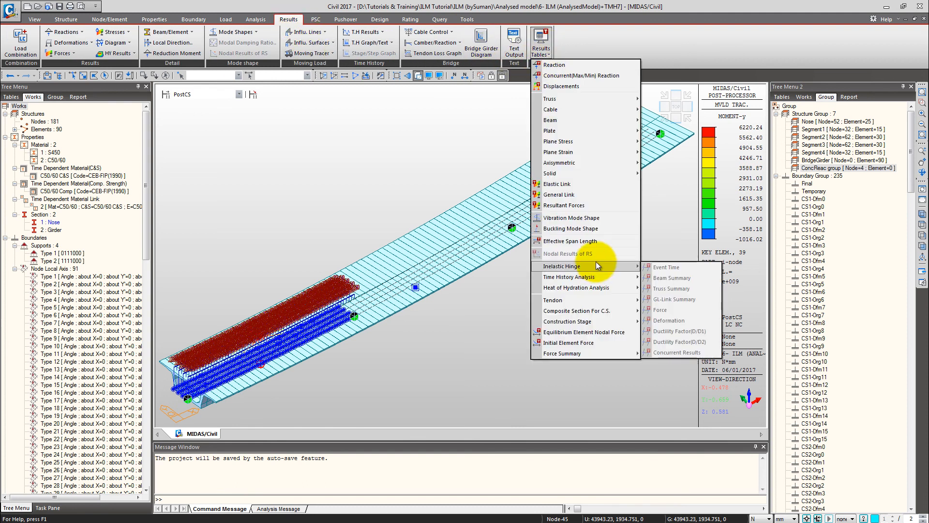
click(590, 76)
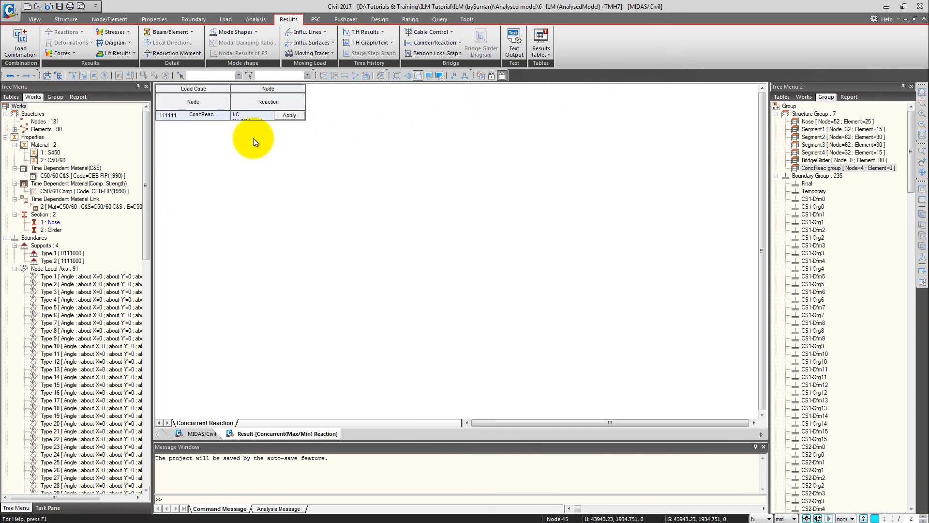
click(288, 116)
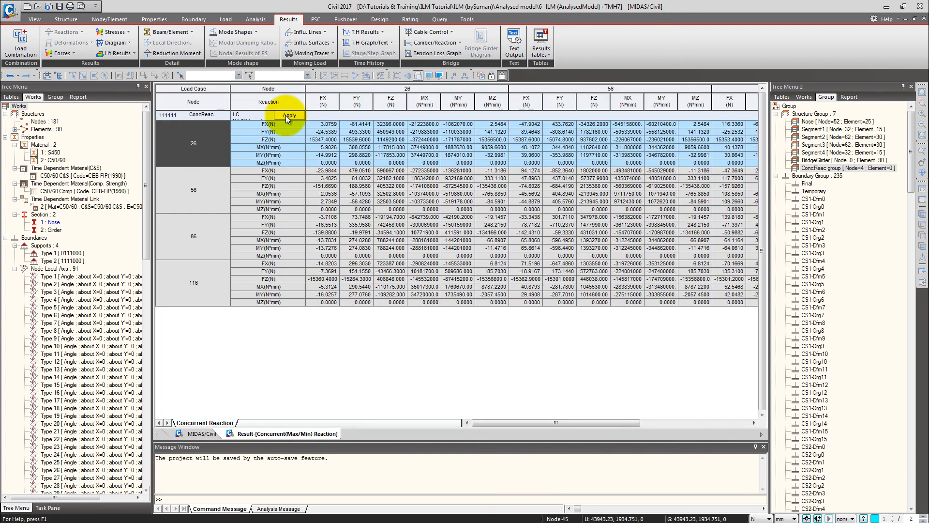
Examine the FZ reactions at node 26 in the concurrent reaction table and return to the model view.
drag(530, 422, 440, 432)
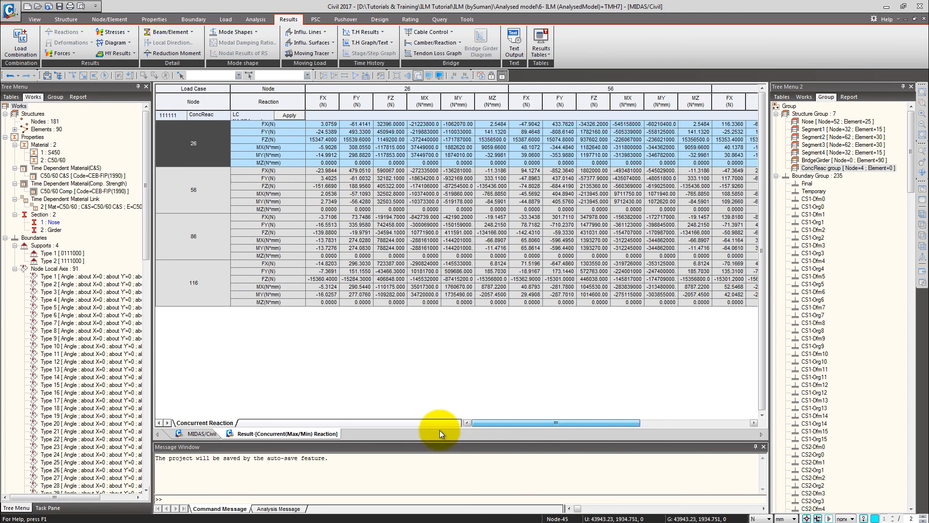
click(400, 99)
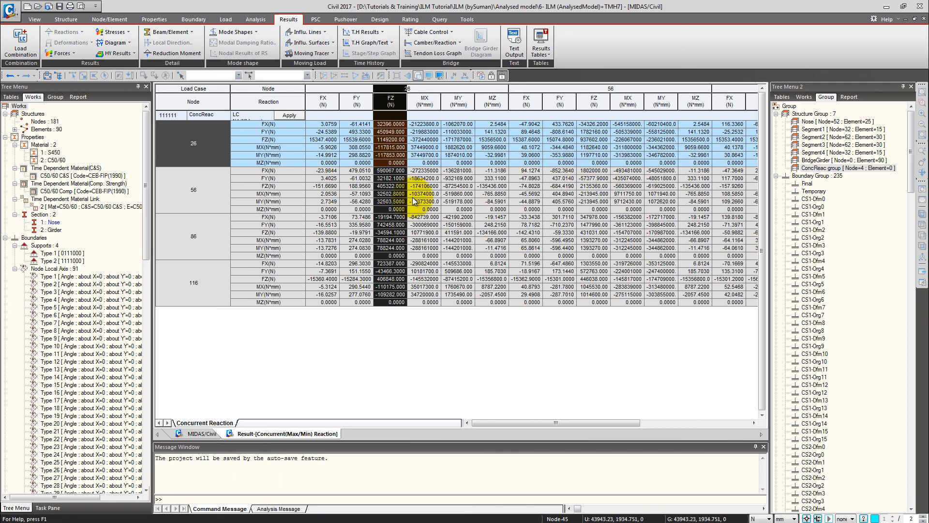
click(390, 131)
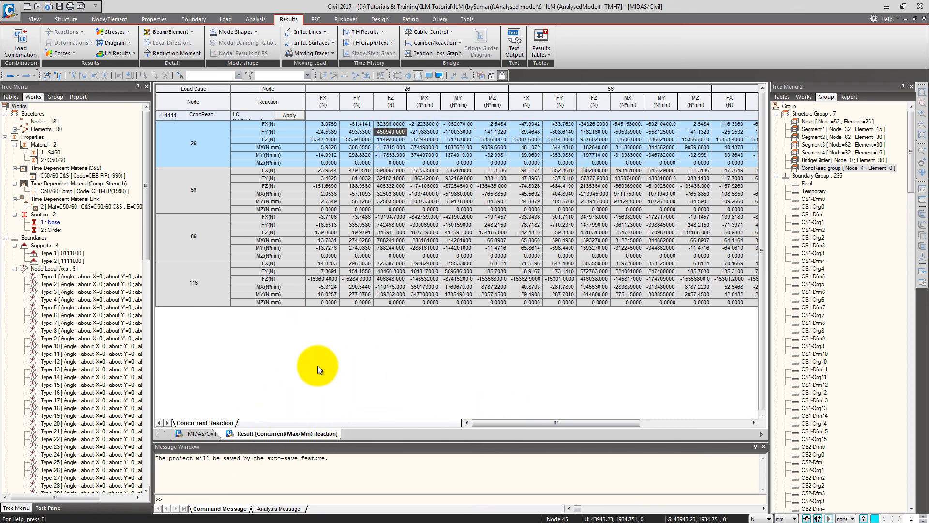
click(200, 434)
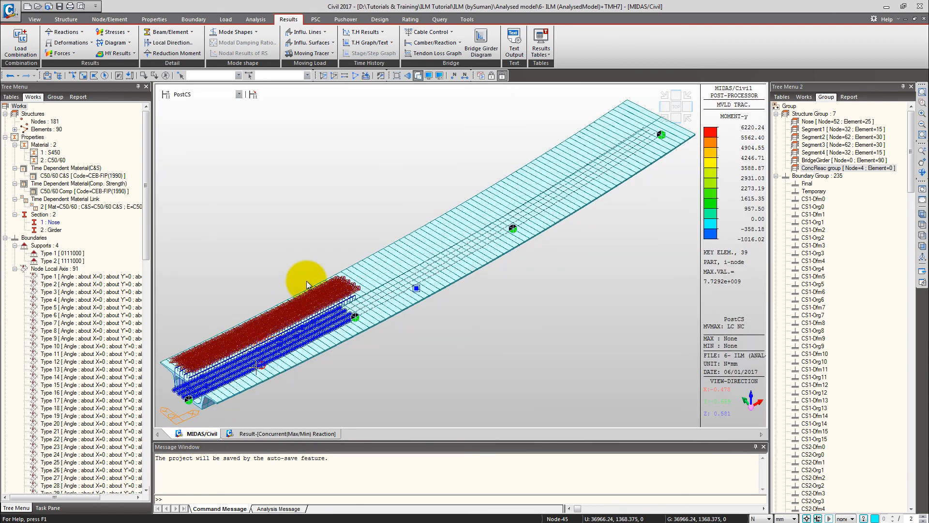